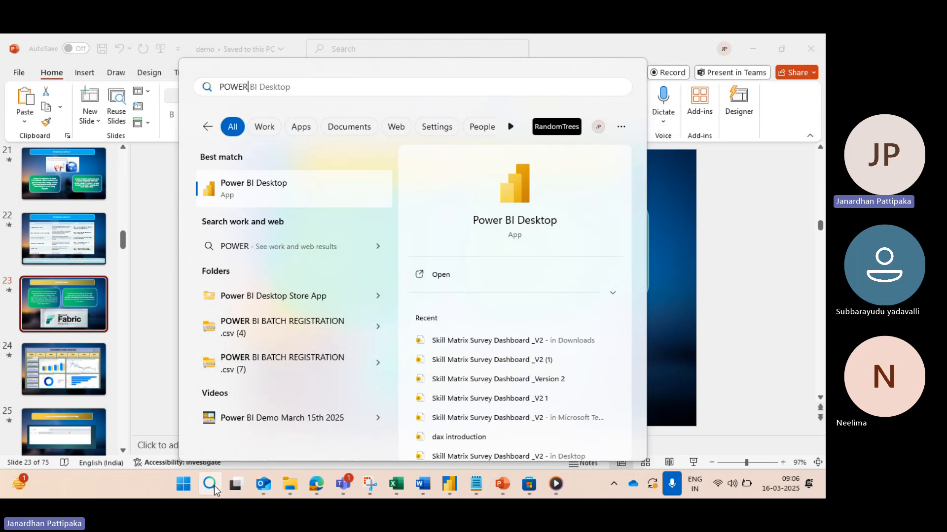
{"action": "key", "text": "BackSpace"}
{"action": "key", "text": "BackSpace"}
{"action": "key", "text": "BackSpace"}
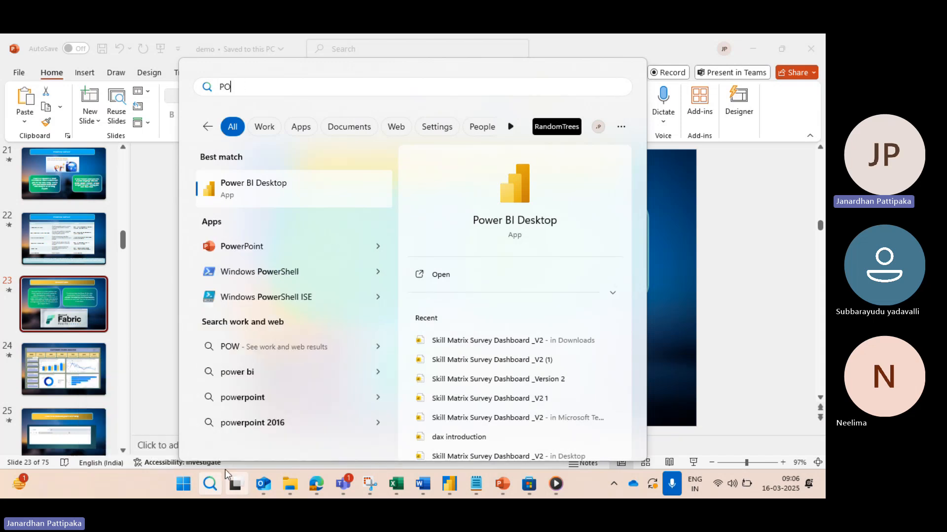
{"action": "left_click", "coordinate": [210, 485]}
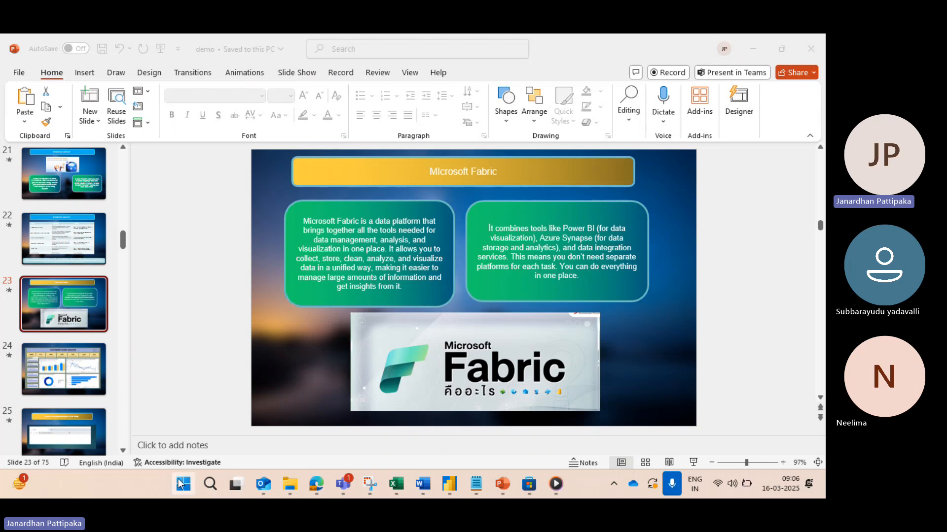
Step: Find and open Microsoft Store through a Windows search and retry the installation of Power BI Desktop on its store page
{"action": "left_click", "coordinate": [212, 483]}
{"action": "type", "text": "MICRO"}
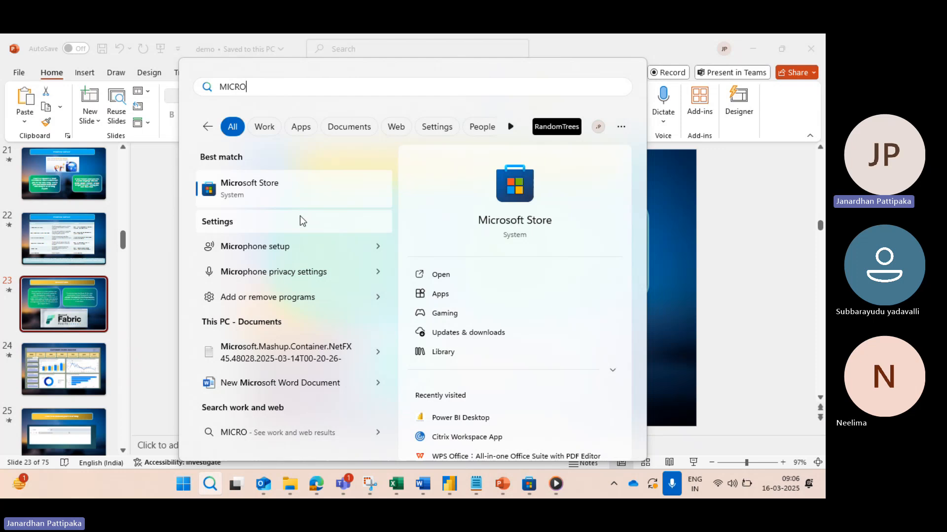
{"action": "left_click", "coordinate": [255, 189]}
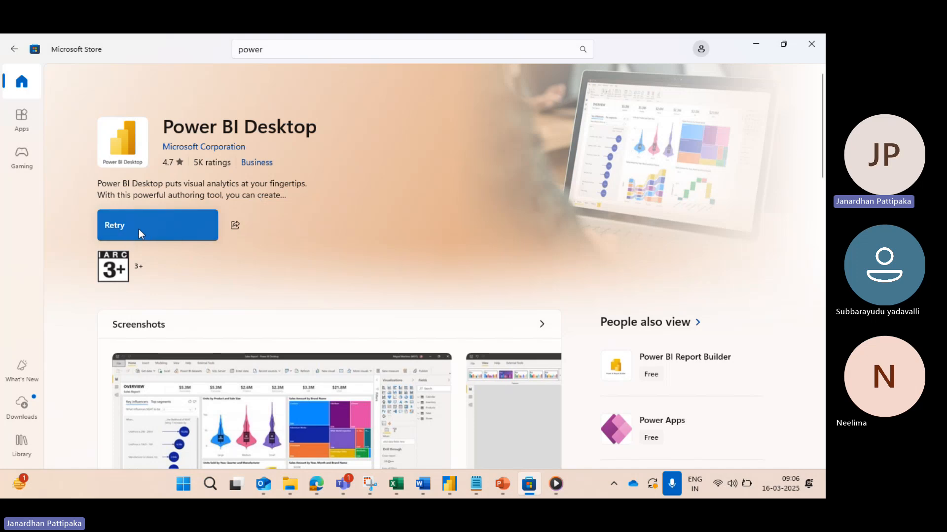
{"action": "left_click", "coordinate": [166, 226]}
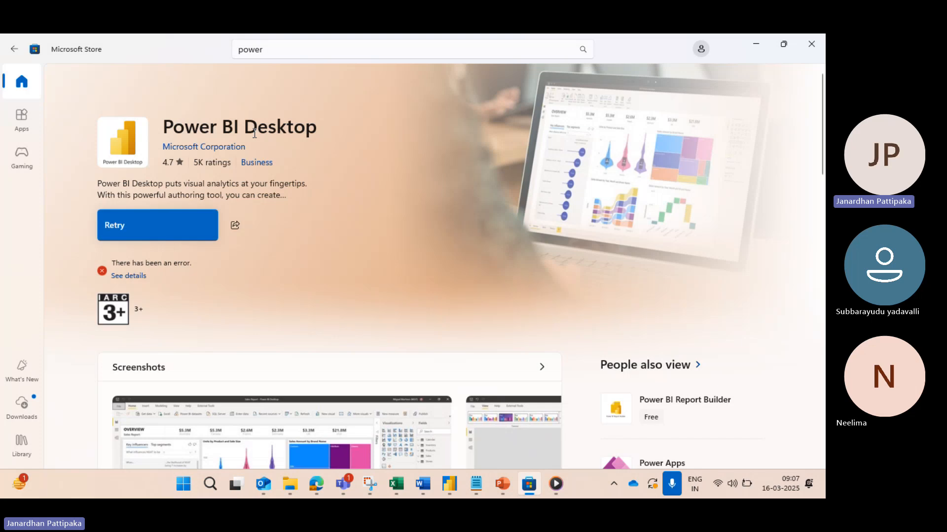
{"action": "left_click", "coordinate": [108, 220]}
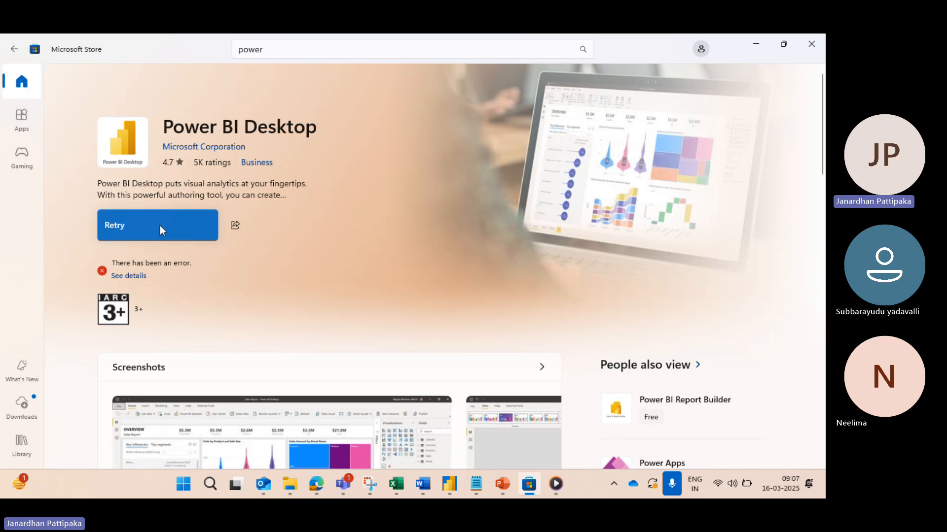
Step: Switch to the Power Query Editor window of the untitled report and look at its file commands
{"action": "mouse_move", "coordinate": [448, 483]}
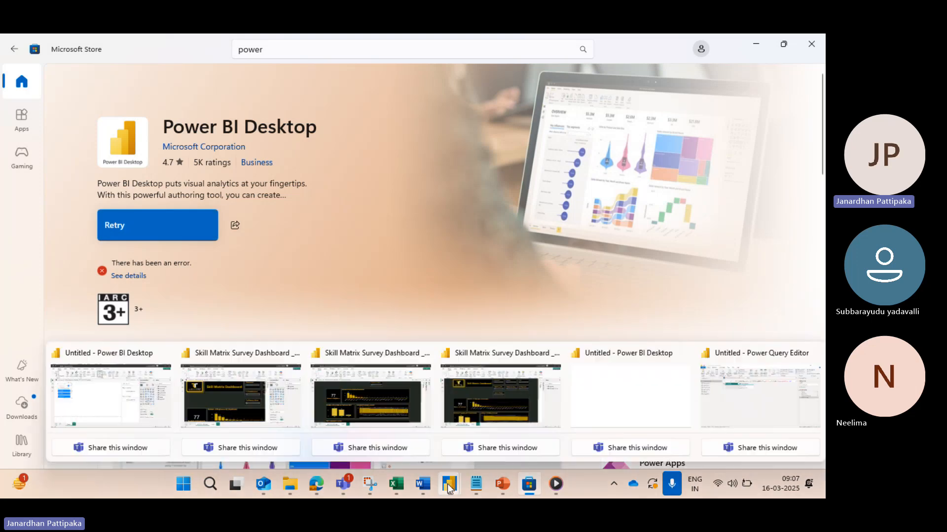
{"action": "left_click", "coordinate": [709, 393]}
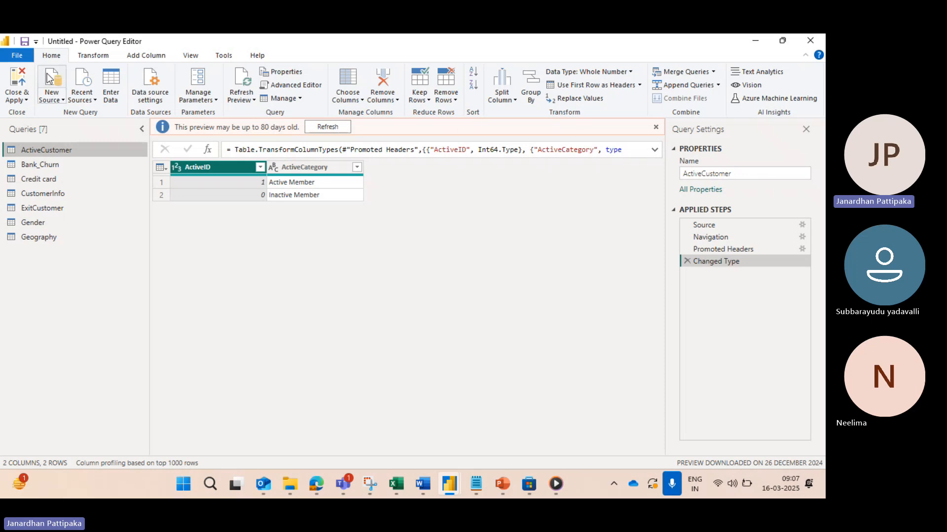
{"action": "left_click", "coordinate": [20, 56]}
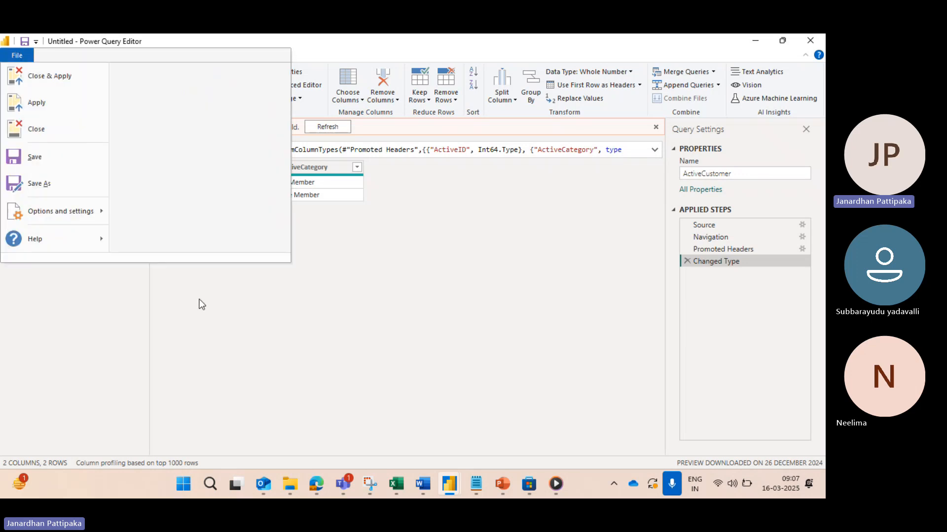
{"action": "left_click", "coordinate": [214, 319]}
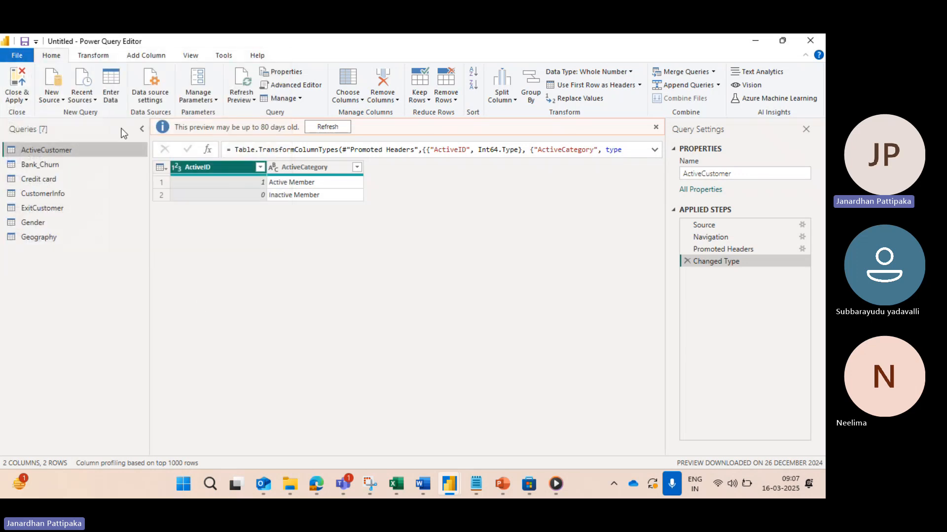
{"action": "left_click", "coordinate": [26, 55]}
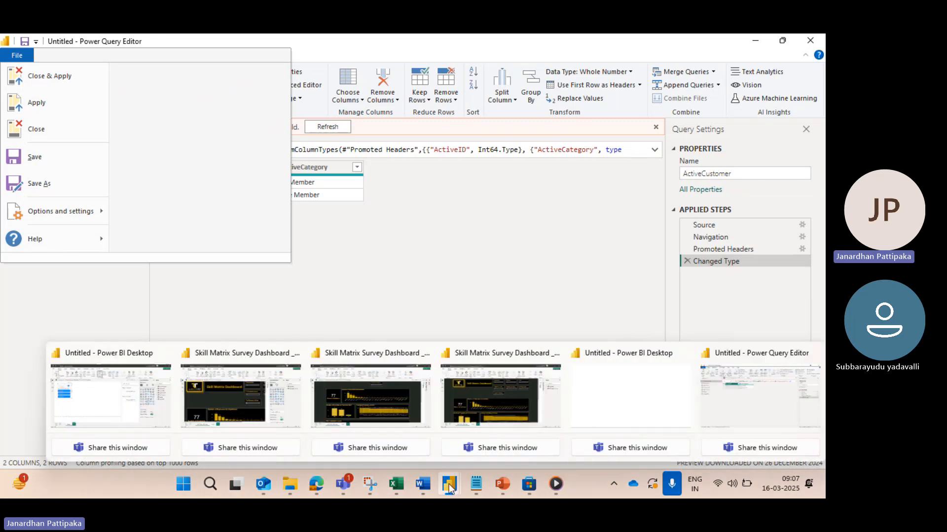
Step: Switch to the untitled Power BI Desktop report containing the Q&A visual and close it without saving the changes
{"action": "mouse_move", "coordinate": [474, 483]}
{"action": "left_click", "coordinate": [148, 401]}
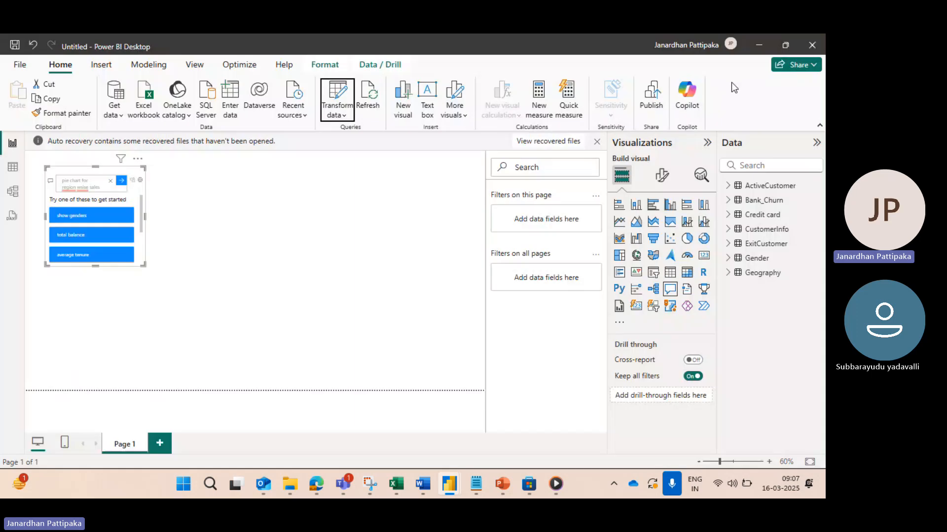
{"action": "left_click", "coordinate": [812, 46]}
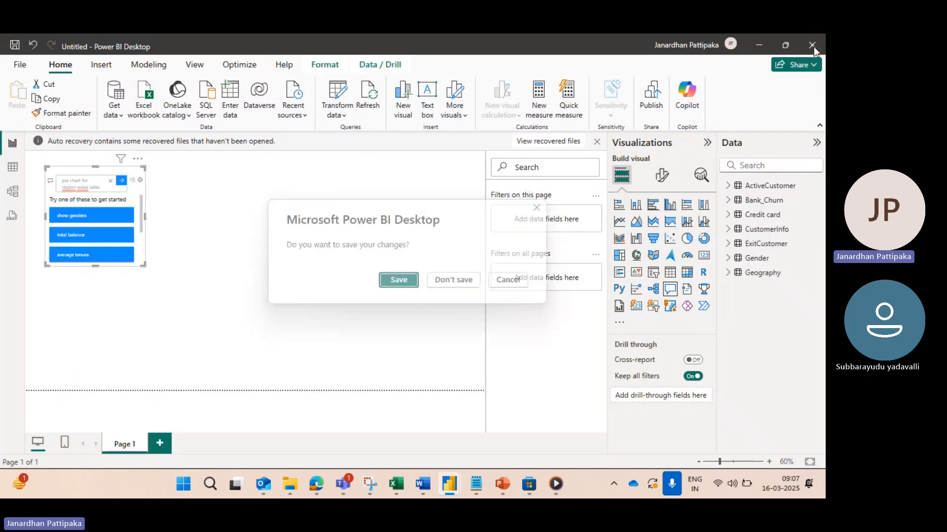
{"action": "left_click", "coordinate": [464, 279]}
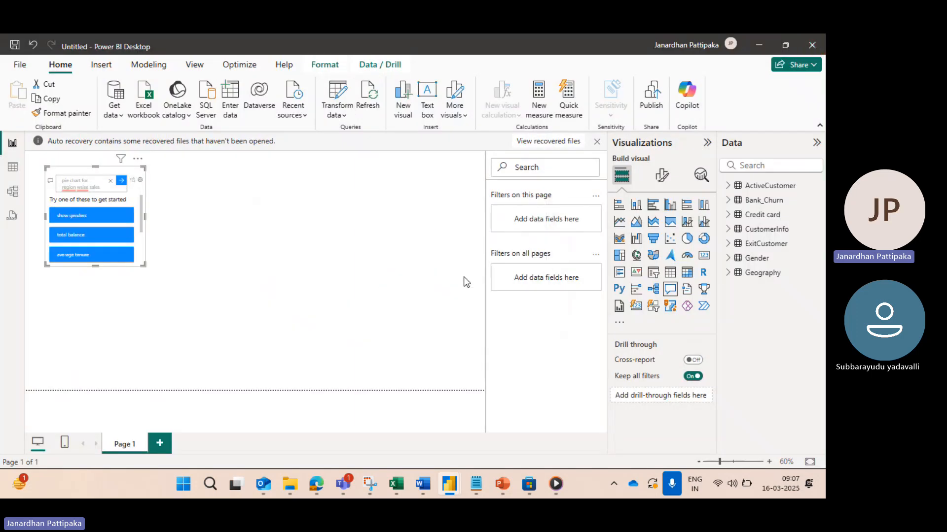
{"action": "left_click", "coordinate": [474, 298]}
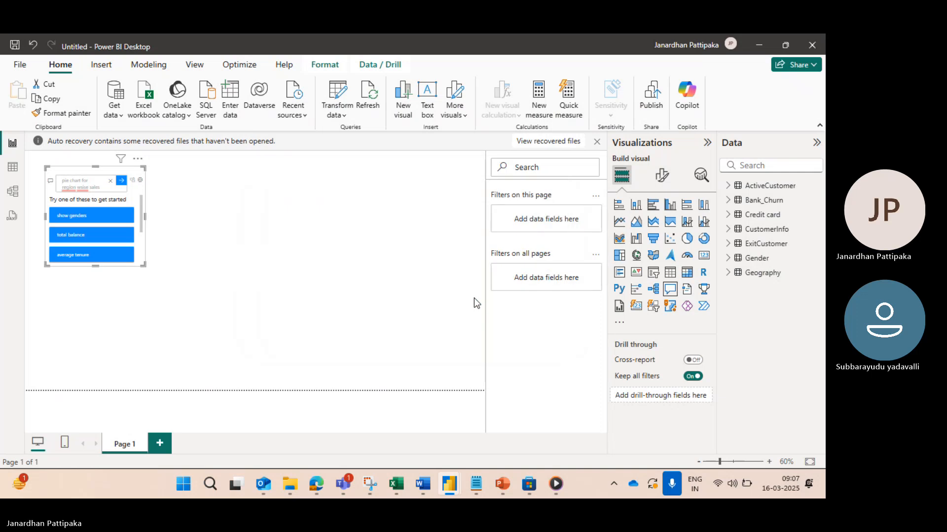
Step: Search Windows for Power BI Desktop and launch the application
{"action": "left_click", "coordinate": [209, 484]}
{"action": "type", "text": "POWER"}
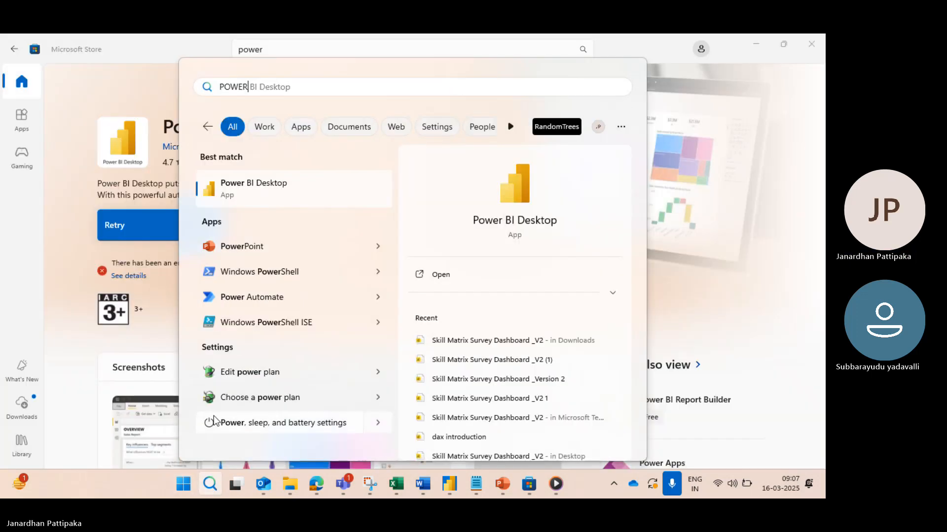
{"action": "left_click", "coordinate": [275, 186]}
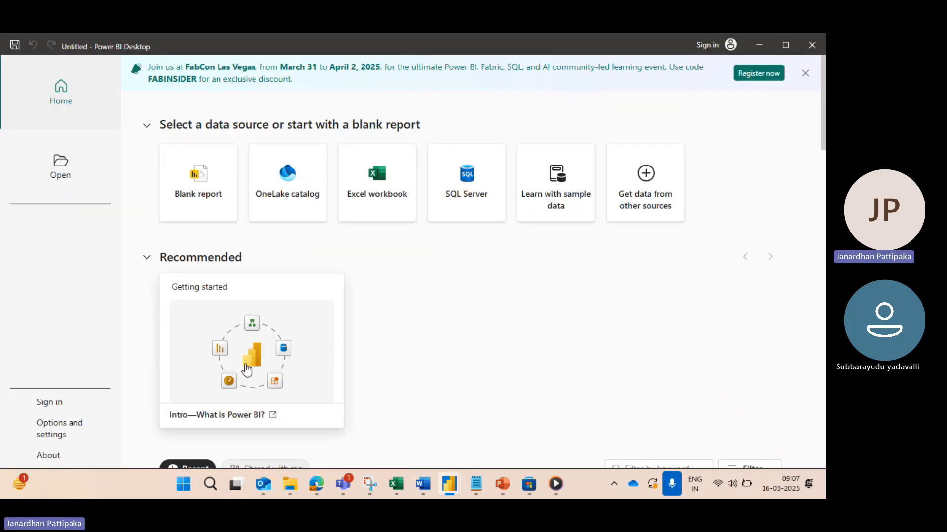
{"action": "left_click", "coordinate": [211, 484]}
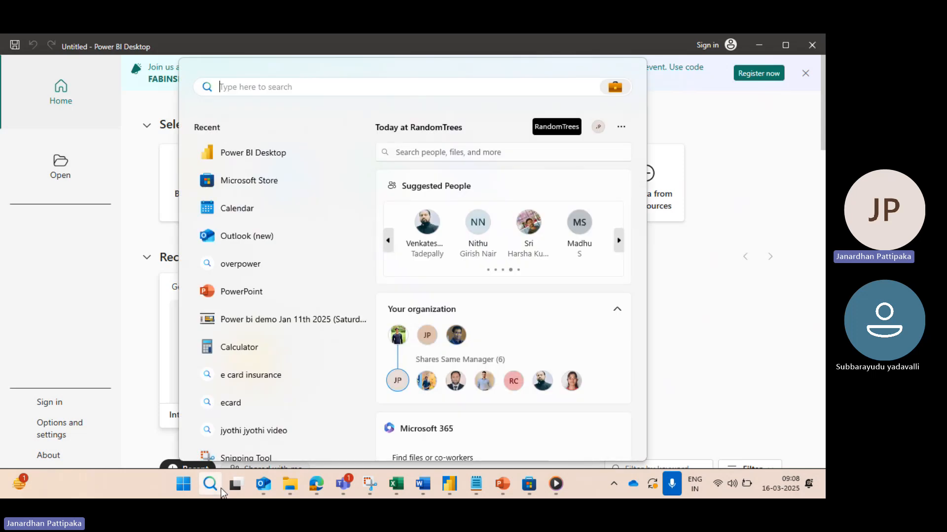
{"action": "type", "text": "POWE"}
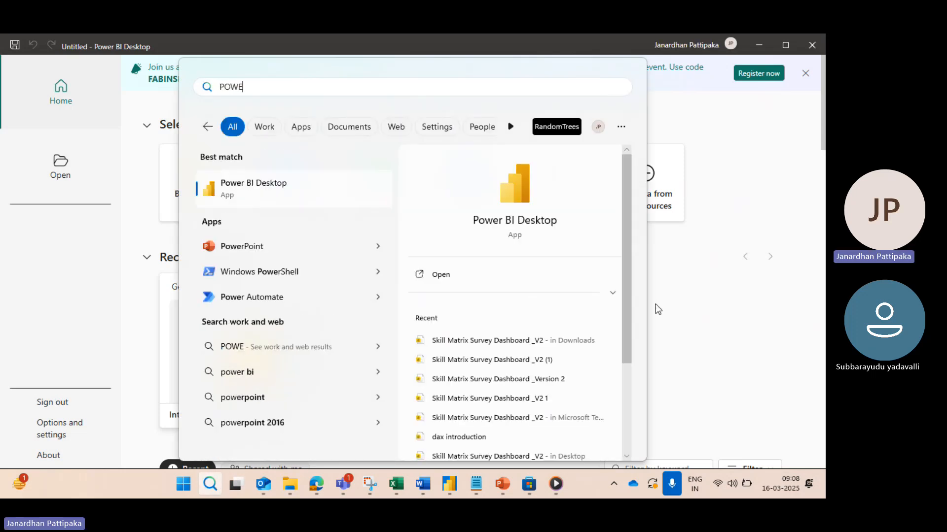
{"action": "left_click", "coordinate": [690, 262]}
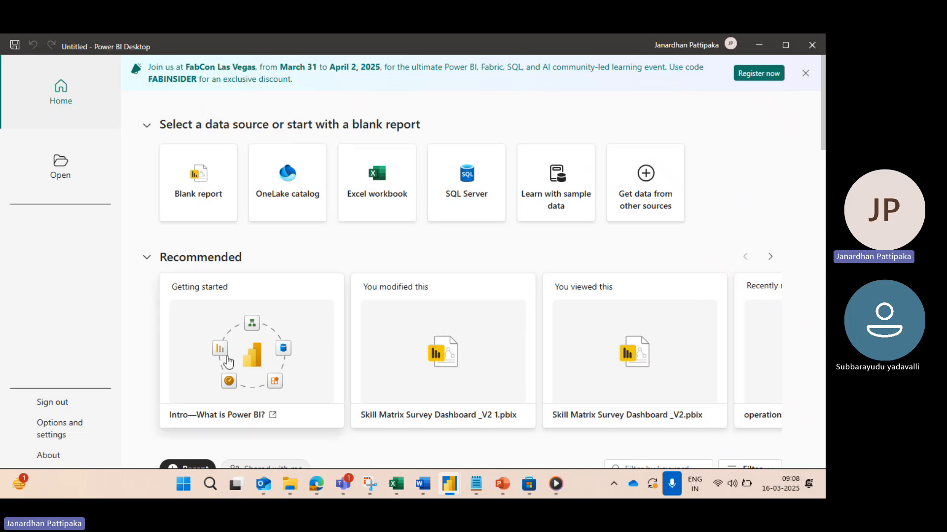
{"action": "left_click", "coordinate": [210, 485]}
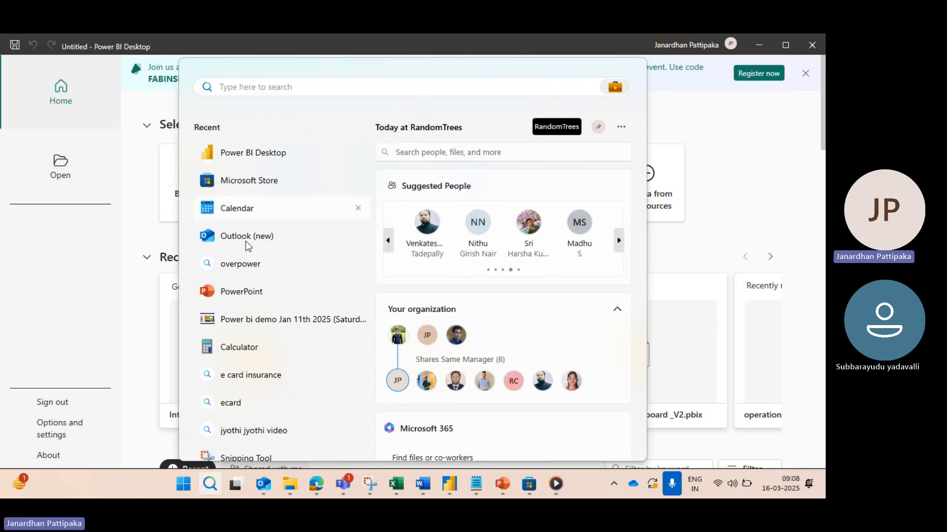
{"action": "left_click", "coordinate": [778, 166]}
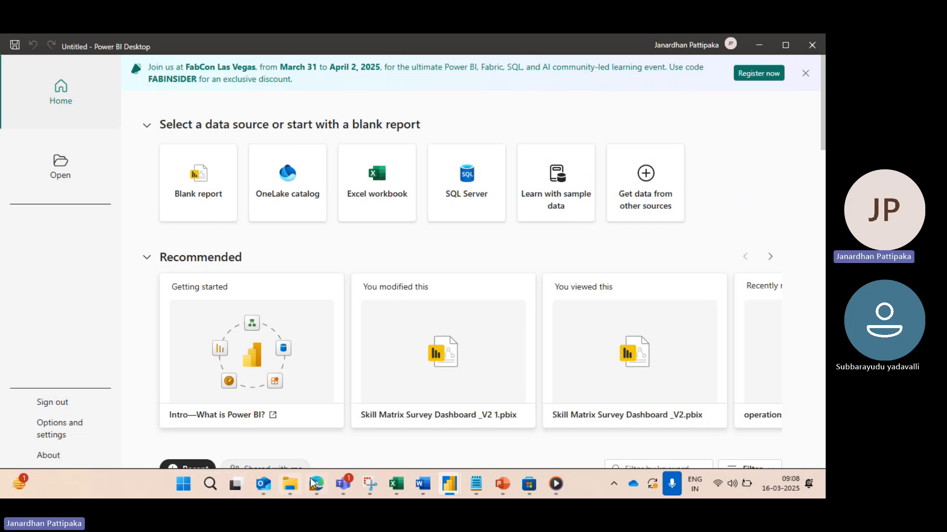
Step: Switch to the Edge browser and search the web for "POWER BI DESKTOP DOWLOAD" in a new tab, looking over the download results
{"action": "mouse_move", "coordinate": [320, 473]}
{"action": "left_click", "coordinate": [318, 416]}
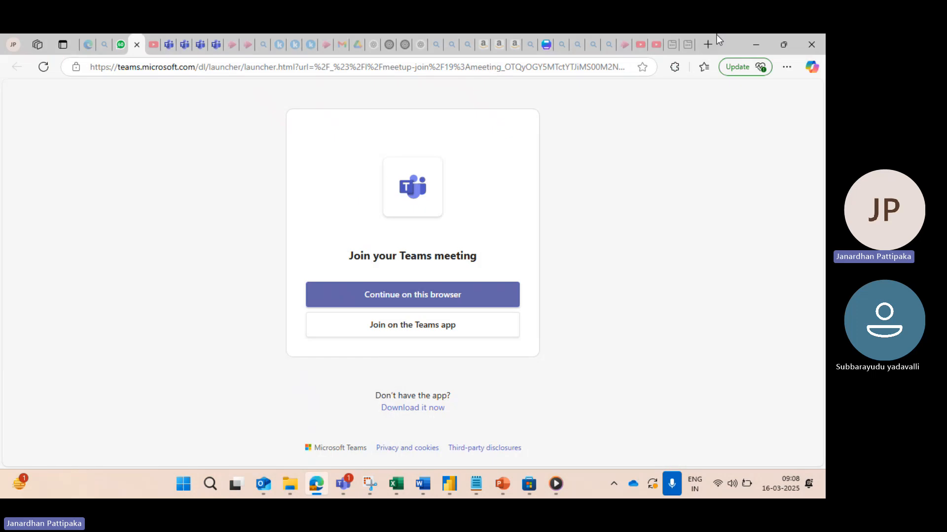
{"action": "left_click", "coordinate": [711, 45]}
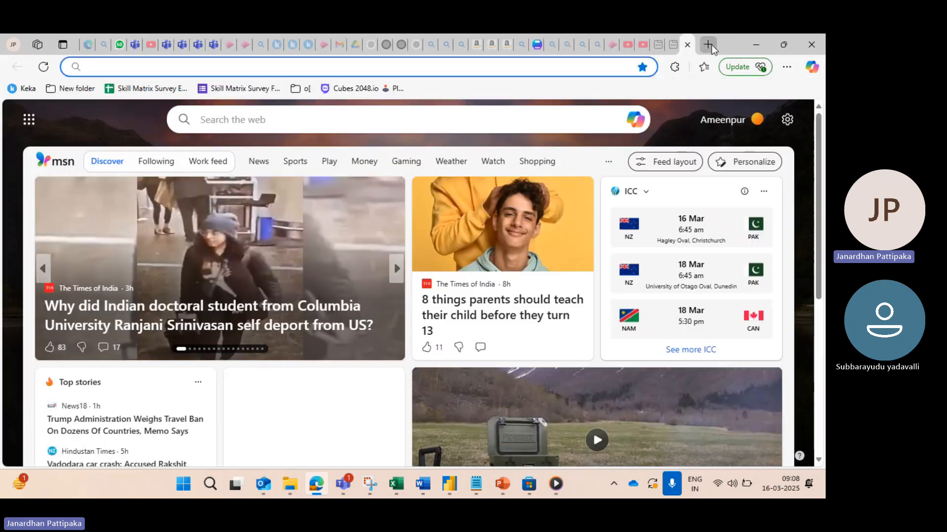
{"action": "type", "text": "POWER BI "}
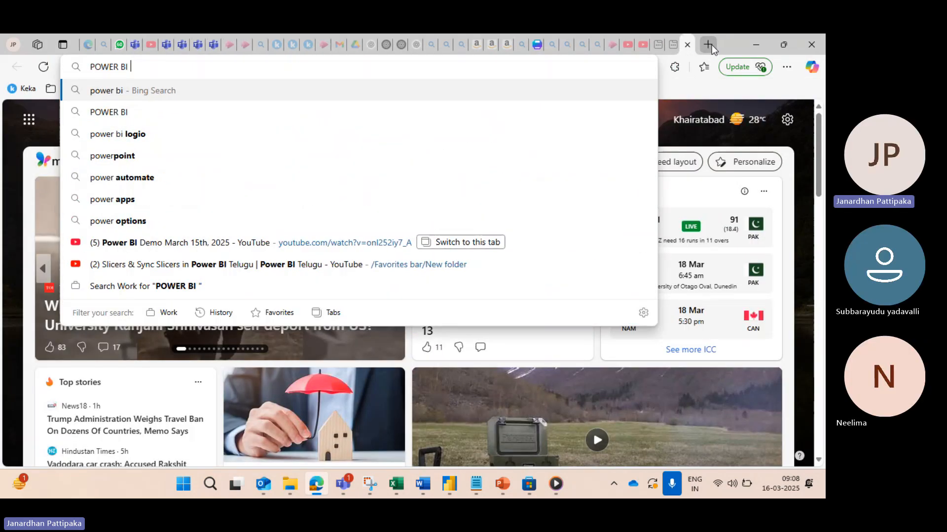
{"action": "type", "text": "DESKTOP"}
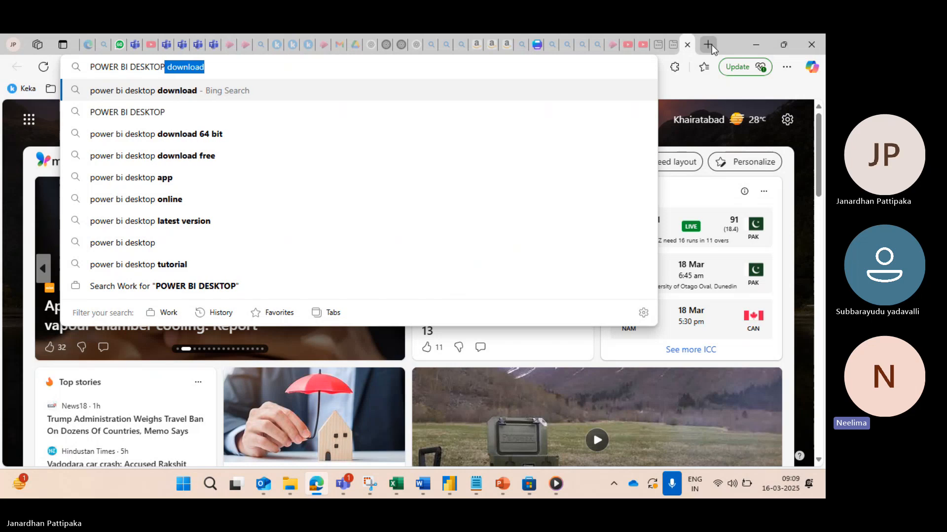
{"action": "type", "text": " DOWLOAD"}
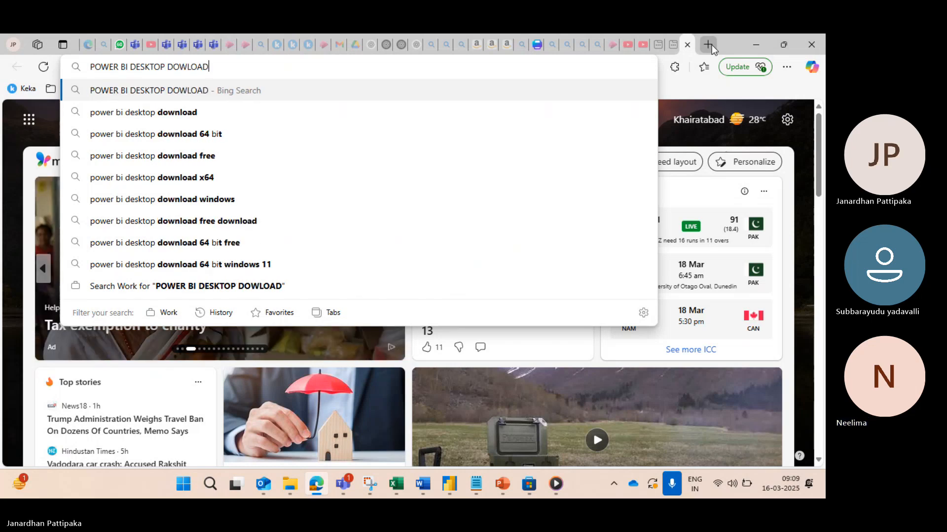
{"action": "key", "text": "Return"}
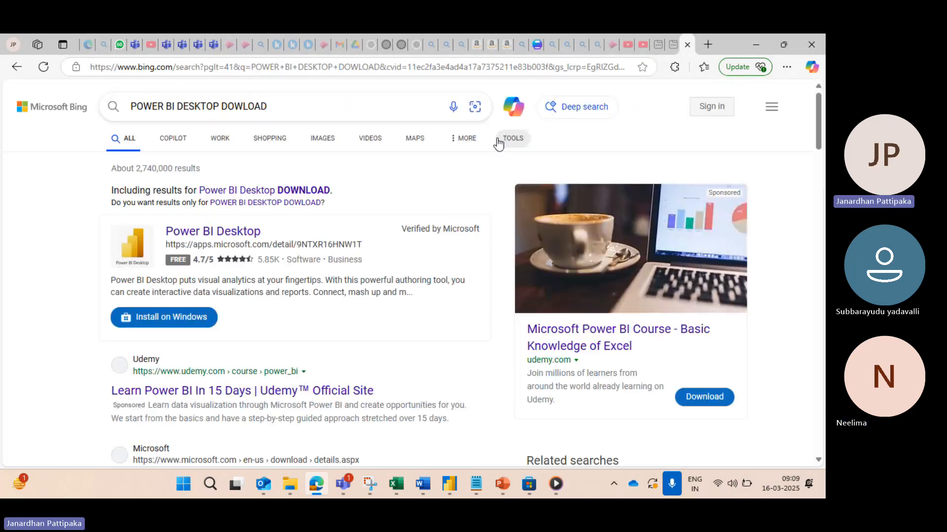
{"action": "scroll", "coordinate": [206, 369], "scroll_direction": "down", "scroll_amount": 3}
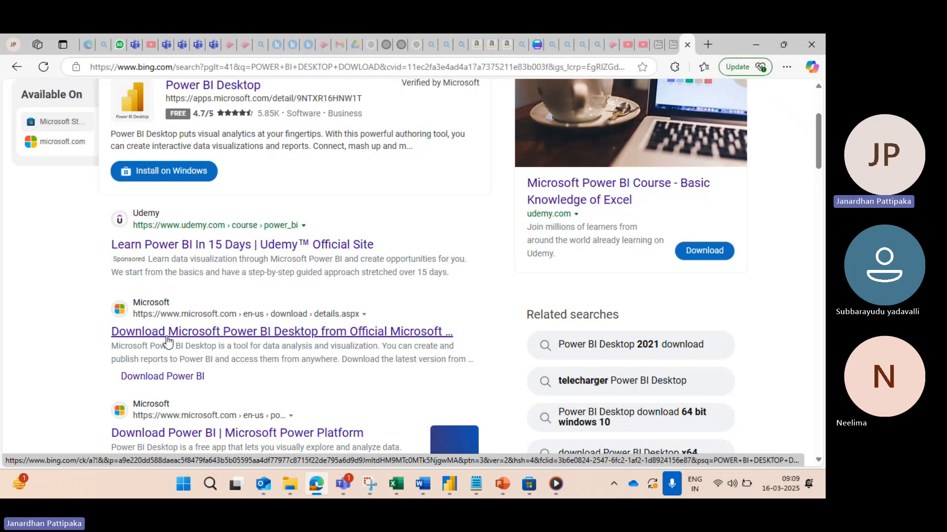
Step: Reopen Microsoft Store to review the Power BI Desktop install page, and return to the browser's search results
{"action": "left_click", "coordinate": [210, 485]}
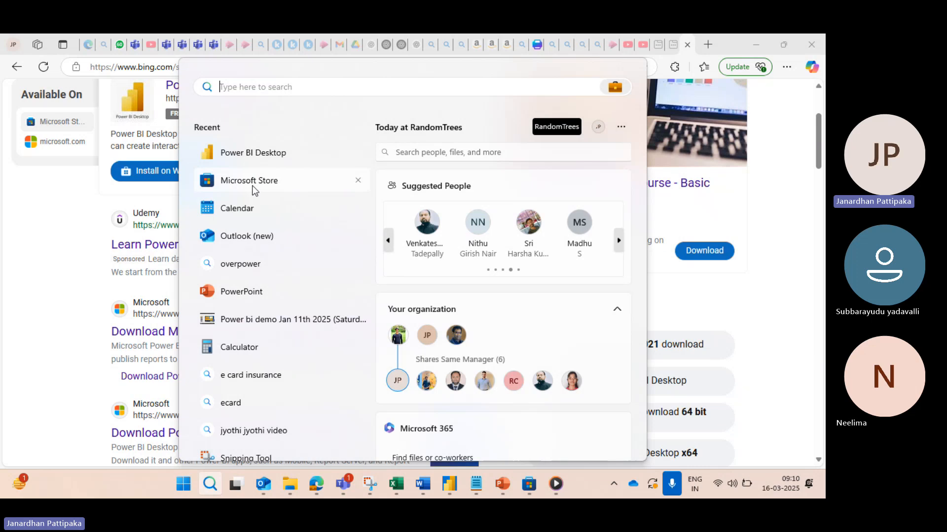
{"action": "left_click", "coordinate": [242, 185]}
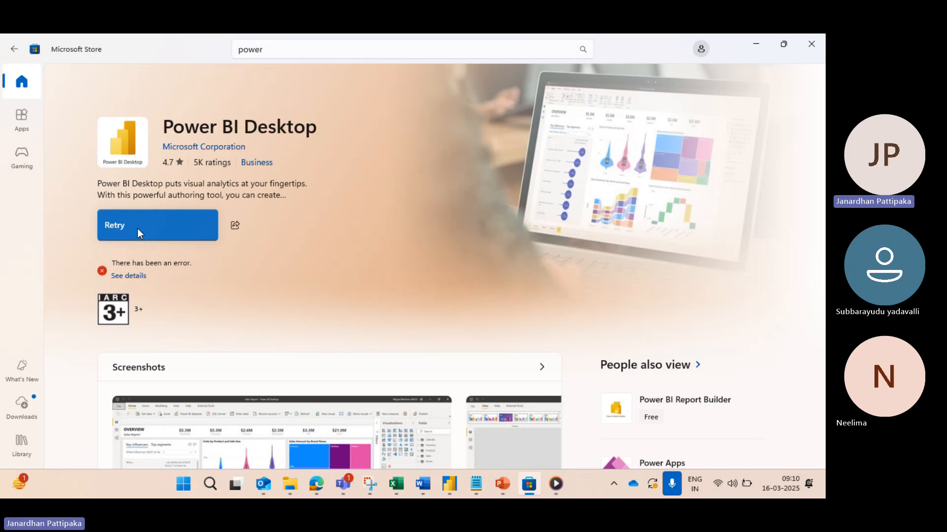
{"action": "key", "text": "alt+Tab"}
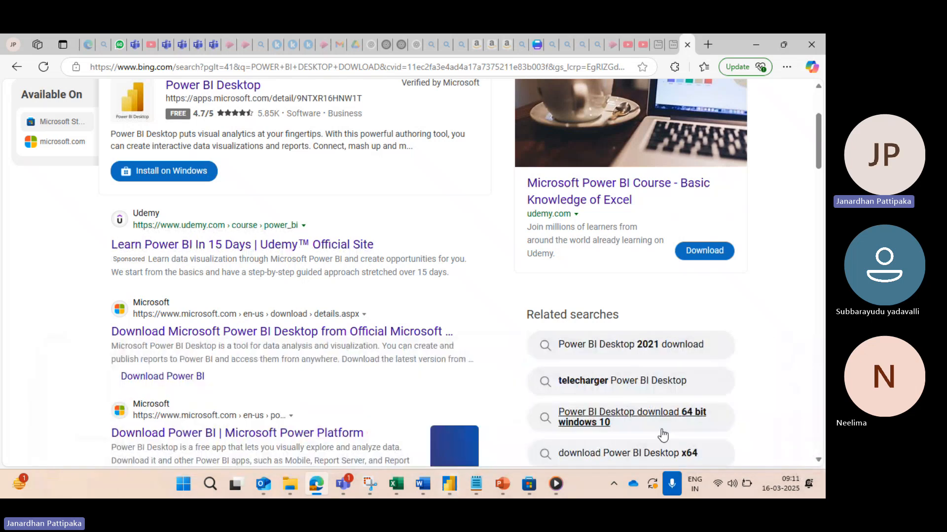
Step: Switch to the untitled Power BI Desktop start screen to view its data source options, and bring up the Microsoft Teams meeting window
{"action": "mouse_move", "coordinate": [446, 486]}
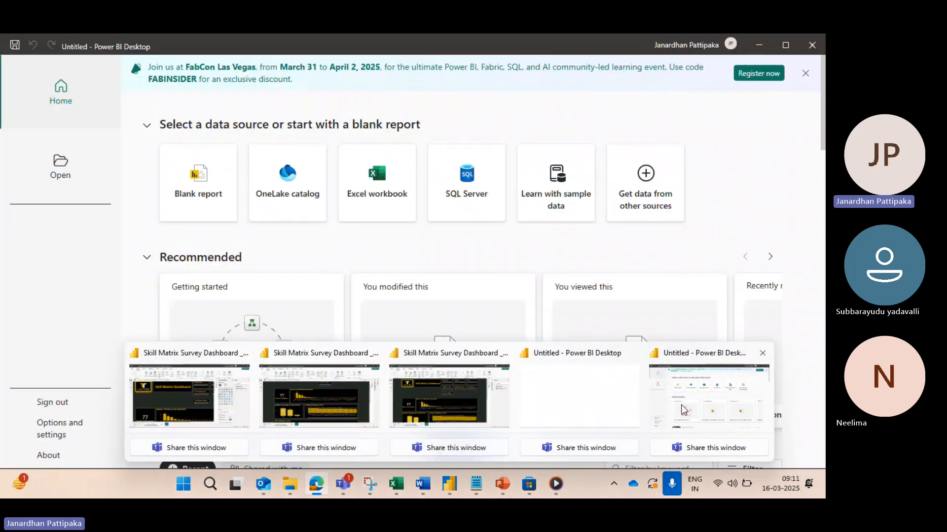
{"action": "left_click", "coordinate": [683, 409]}
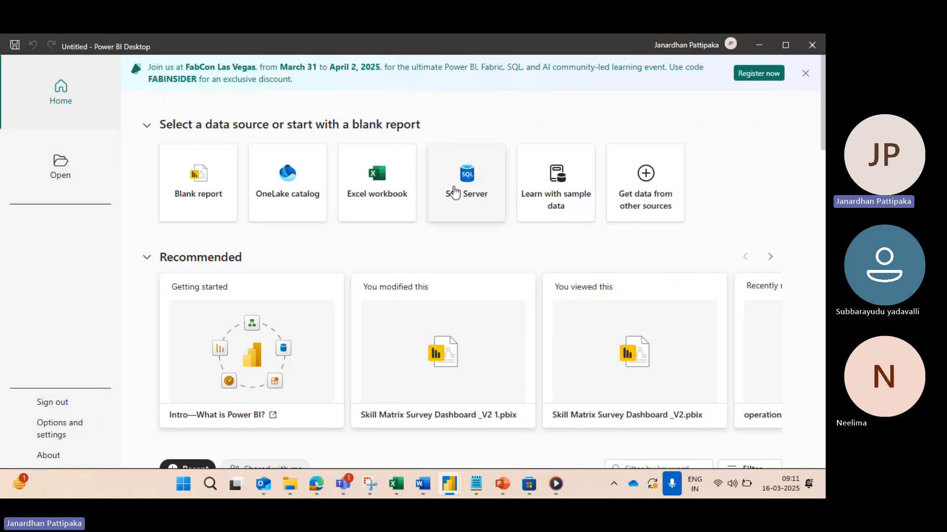
{"action": "mouse_move", "coordinate": [343, 484]}
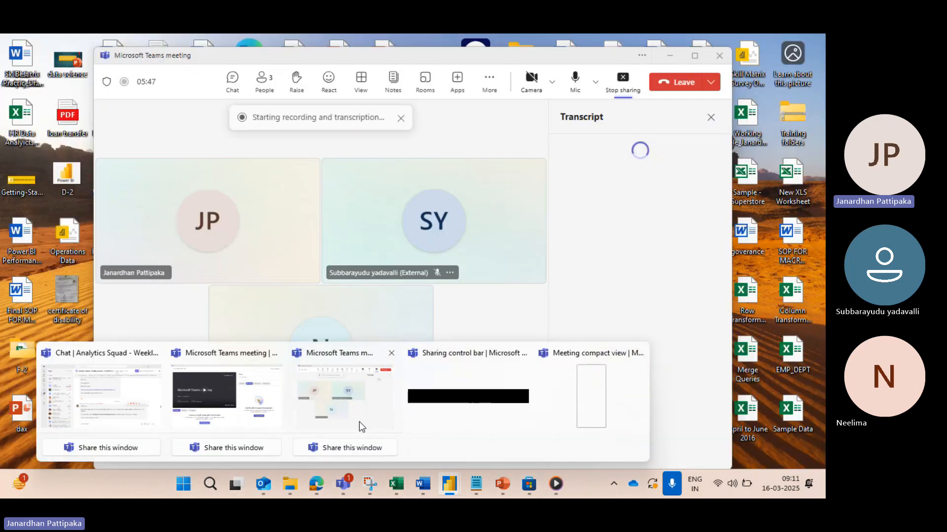
{"action": "left_click", "coordinate": [358, 423]}
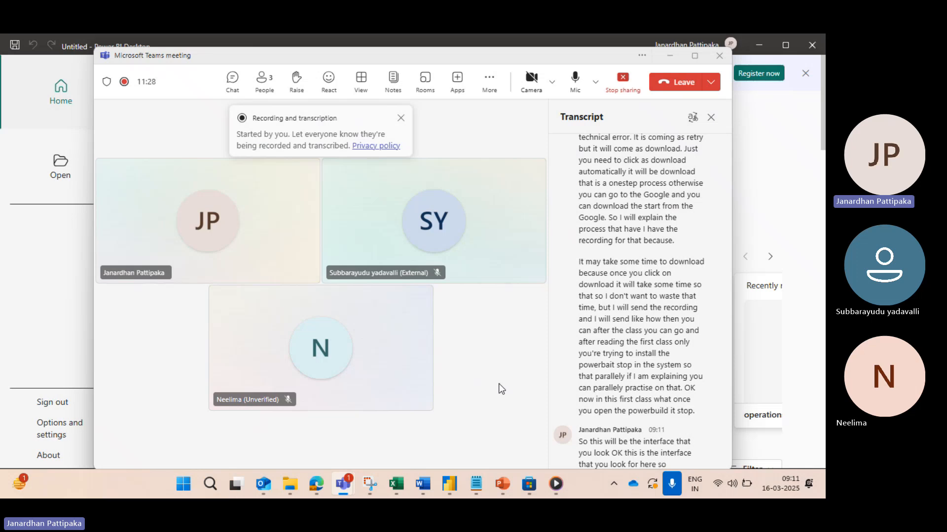
Step: Return to the Power BI Desktop start screen and create a blank report
{"action": "key", "text": "alt+Tab"}
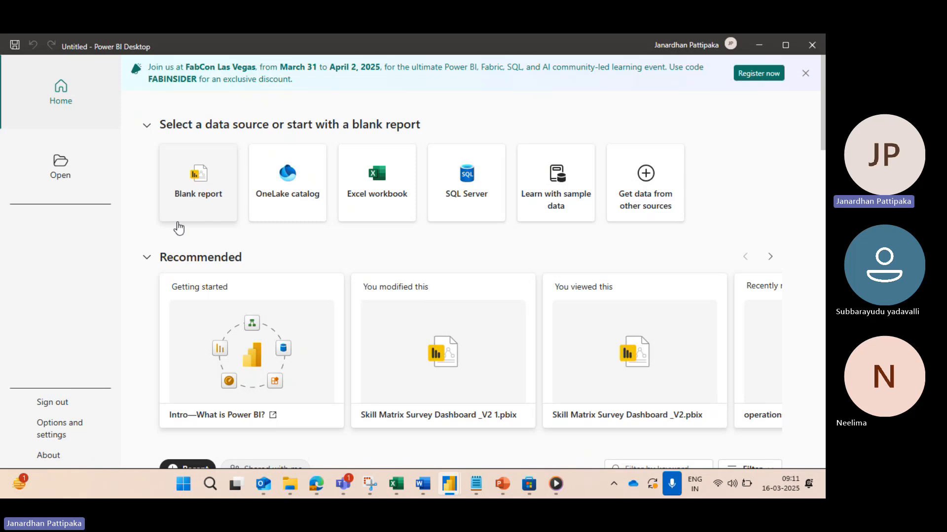
{"action": "left_click", "coordinate": [179, 183]}
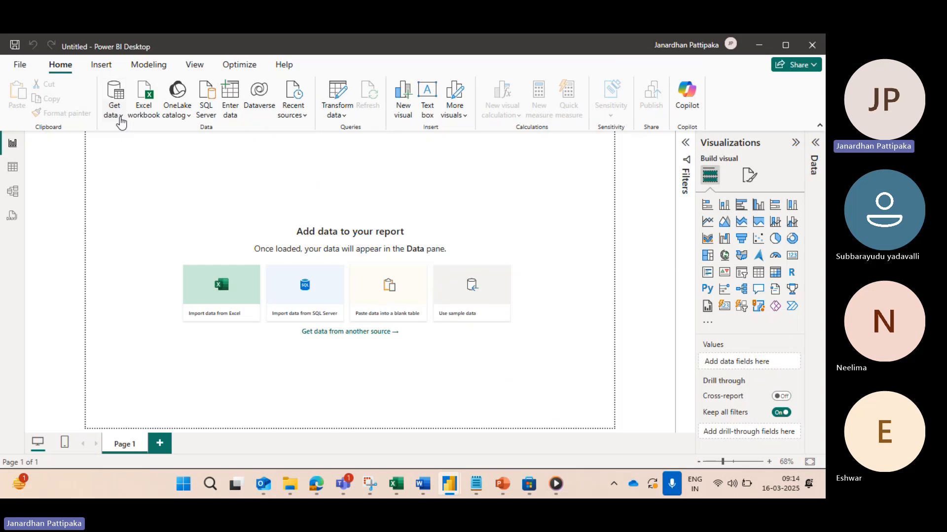
Step: Import an Excel workbook as the data source, opening Sample - Superstore (1).xlsx from the Downloads folder
{"action": "left_click", "coordinate": [121, 118]}
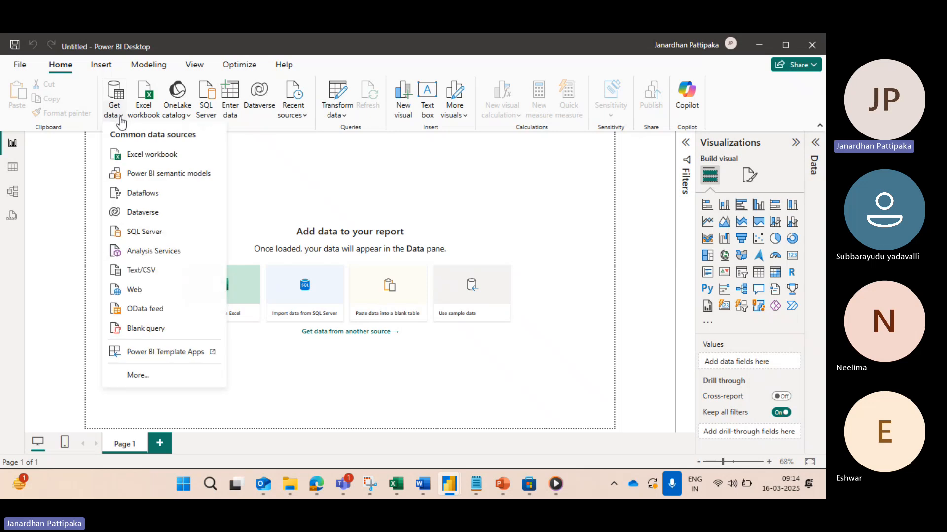
{"action": "left_click", "coordinate": [144, 154]}
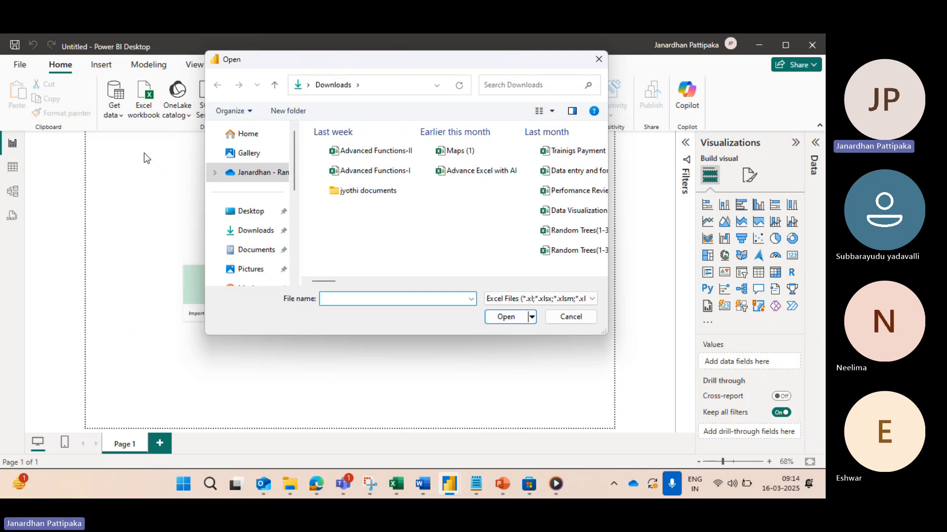
{"action": "left_click", "coordinate": [255, 237]}
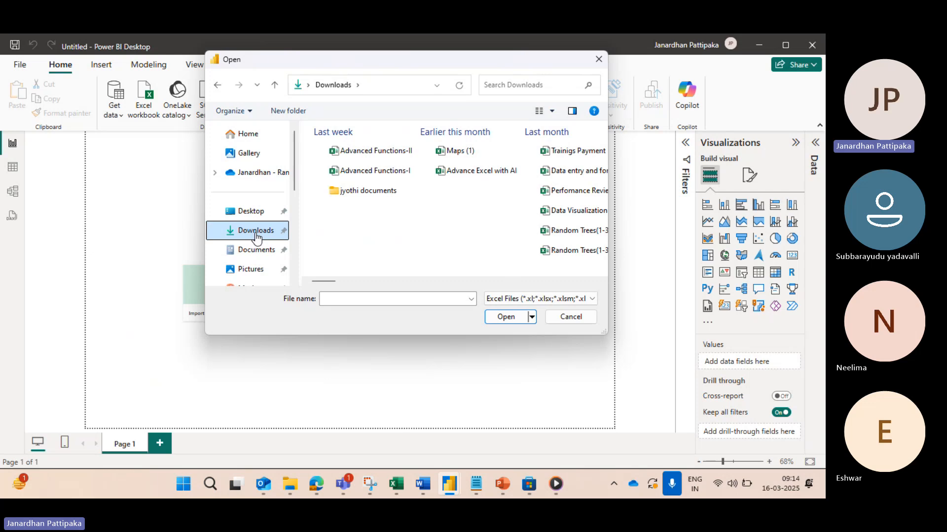
{"action": "left_click", "coordinate": [331, 302]}
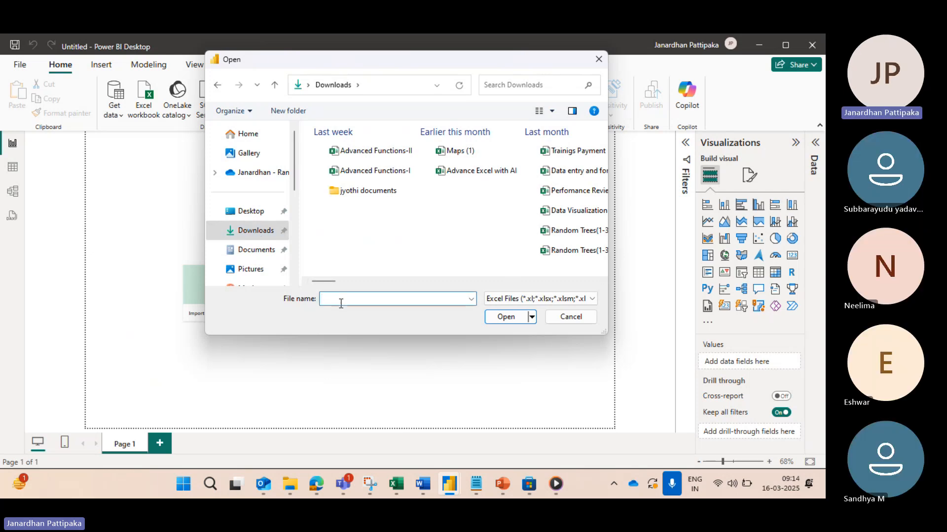
{"action": "type", "text": "SAMPLE"}
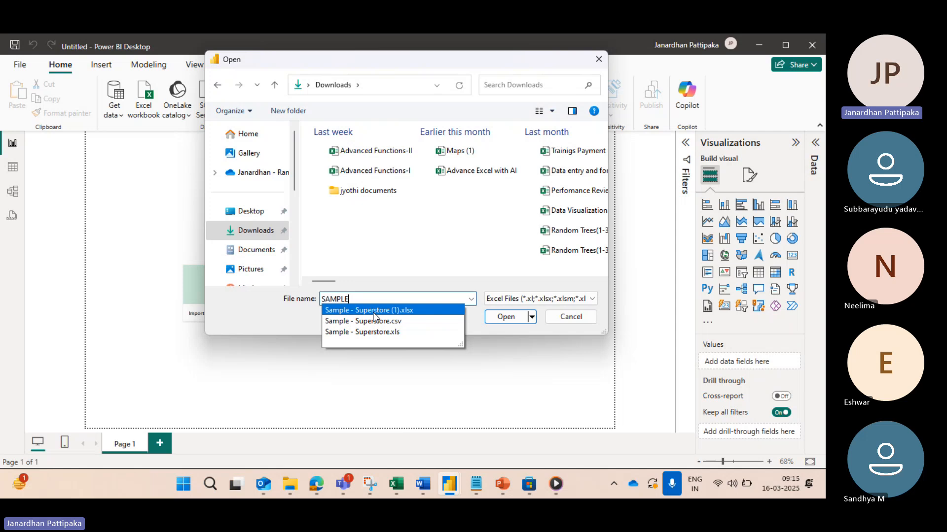
{"action": "left_click", "coordinate": [373, 313]}
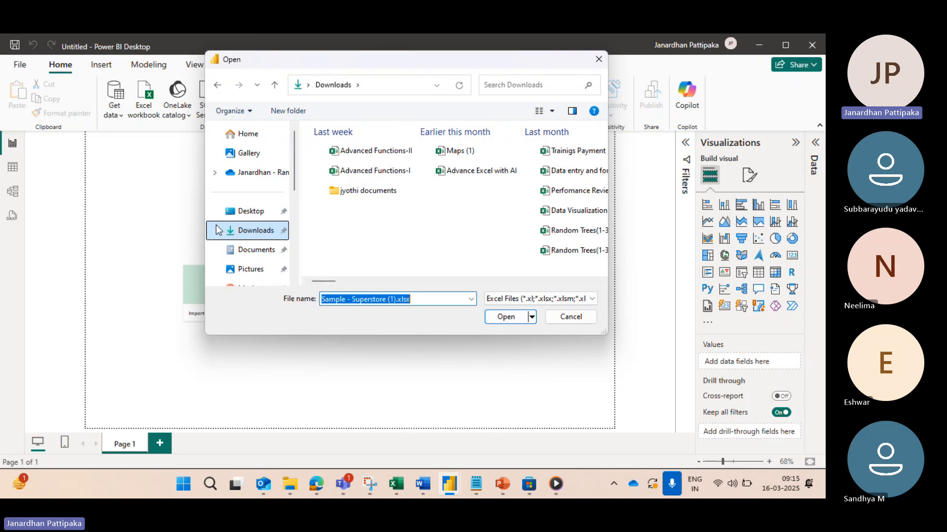
{"action": "left_click", "coordinate": [506, 317]}
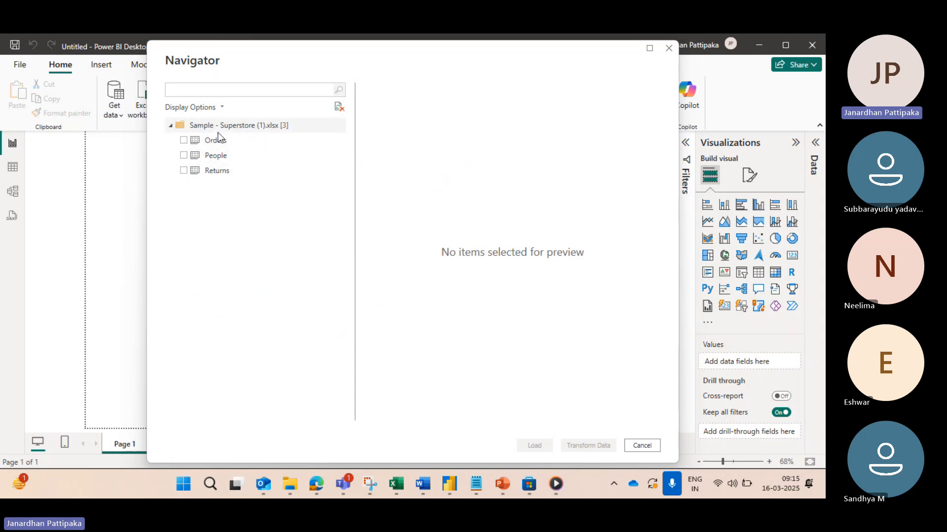
Step: Search the Downloads folder in File Explorer for "SAMPLE", open the Sample - Superstore CSV file in Excel and dismiss the data conversion prompt
{"action": "left_click", "coordinate": [184, 142]}
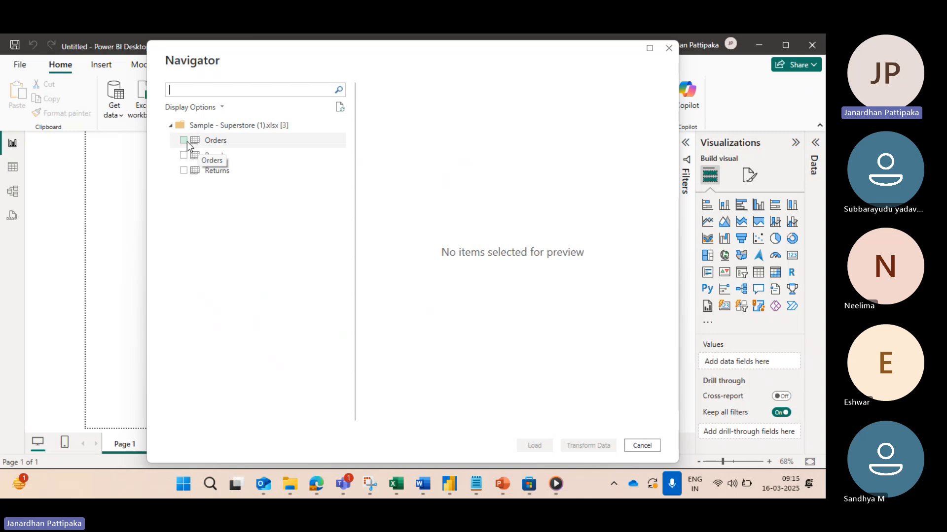
{"action": "mouse_move", "coordinate": [293, 489]}
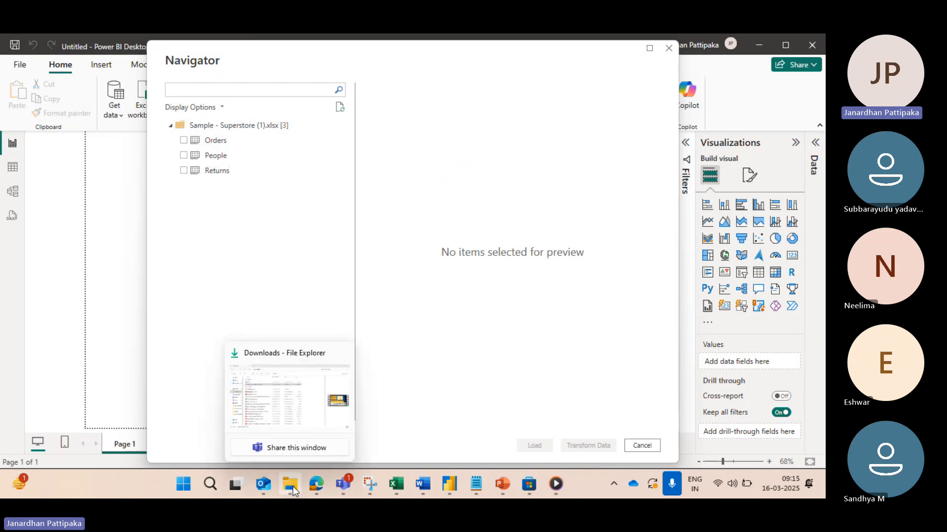
{"action": "left_click", "coordinate": [278, 427]}
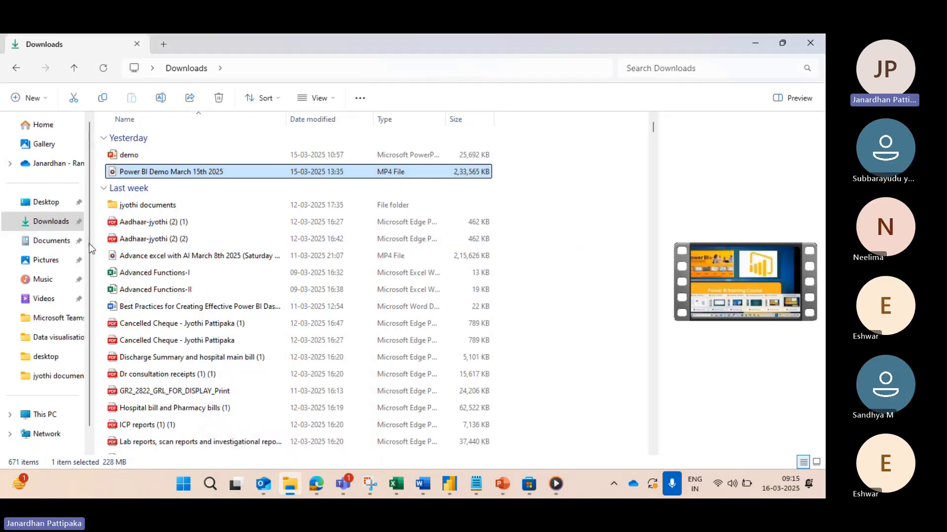
{"action": "left_click", "coordinate": [644, 68]}
{"action": "type", "text": "SAMPLE"}
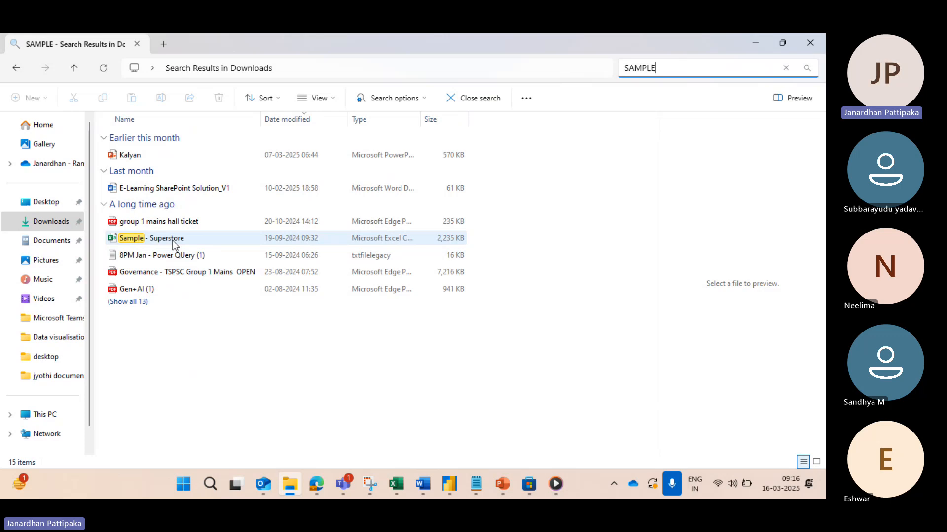
{"action": "left_click", "coordinate": [160, 241]}
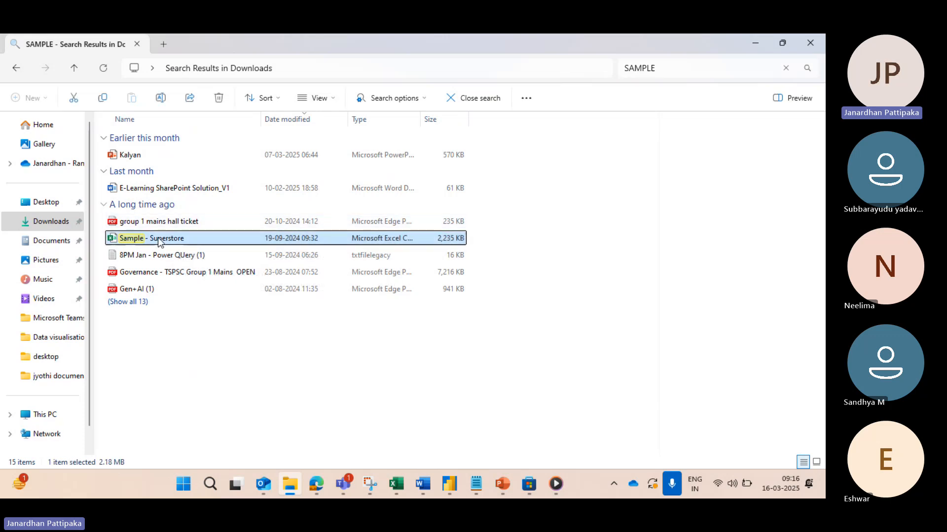
{"action": "double_click", "coordinate": [160, 241]}
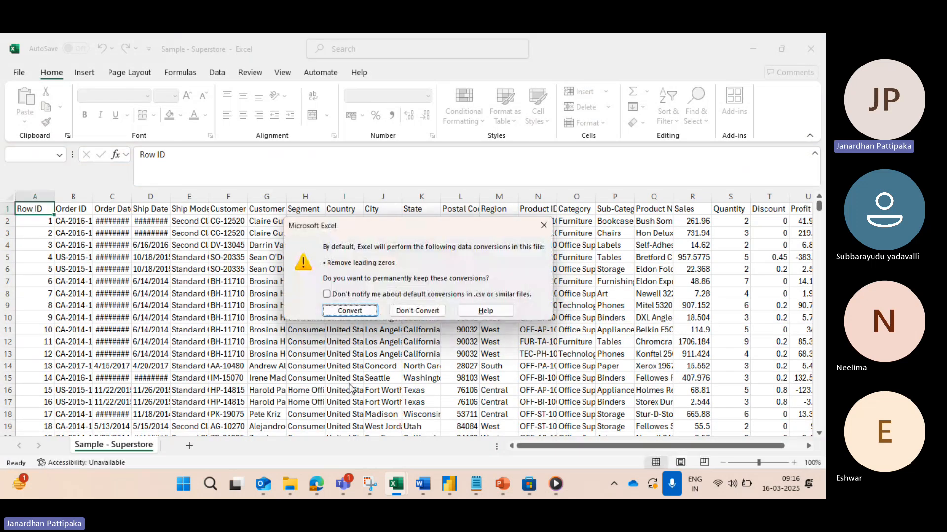
{"action": "left_click", "coordinate": [543, 226]}
Step: Return to the full Downloads listing in File Explorer, locate the Sample - Superstore (1) workbook and open it in Excel
{"action": "mouse_move", "coordinate": [284, 493]}
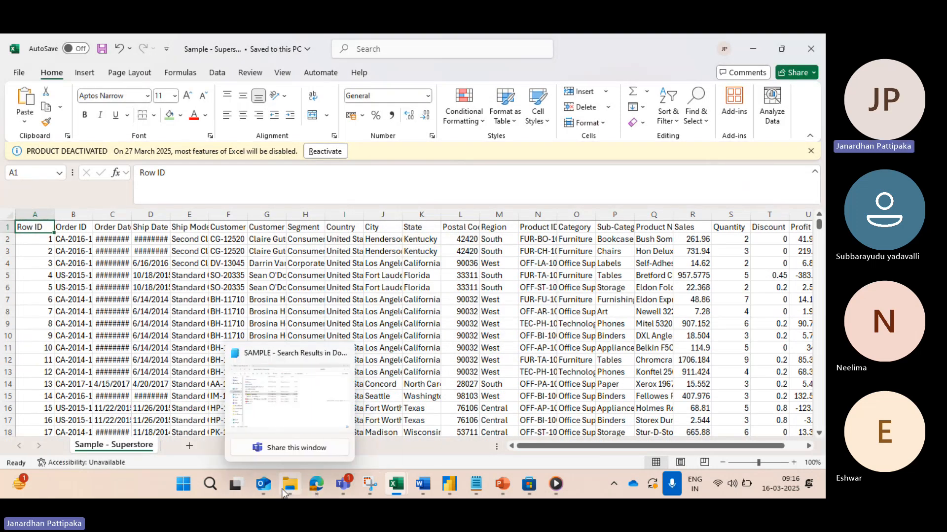
{"action": "left_click", "coordinate": [287, 417]}
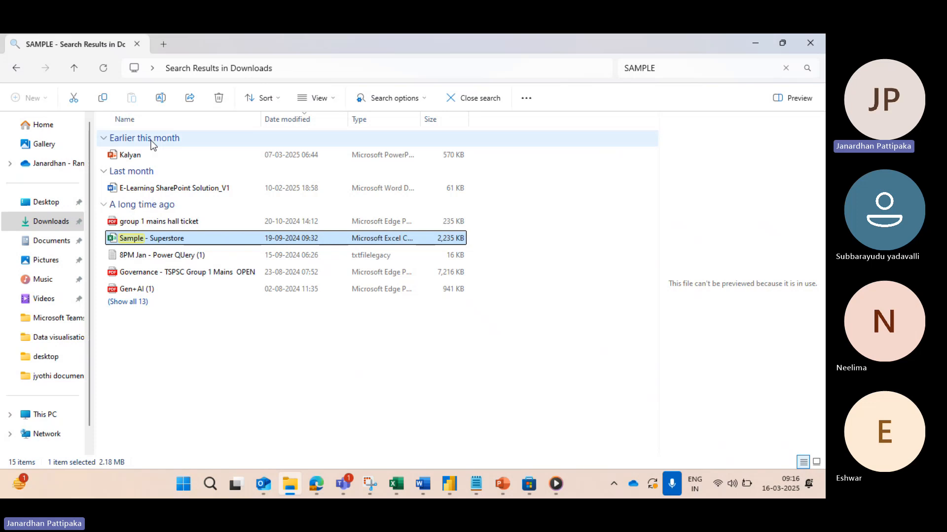
{"action": "left_click", "coordinate": [51, 222]}
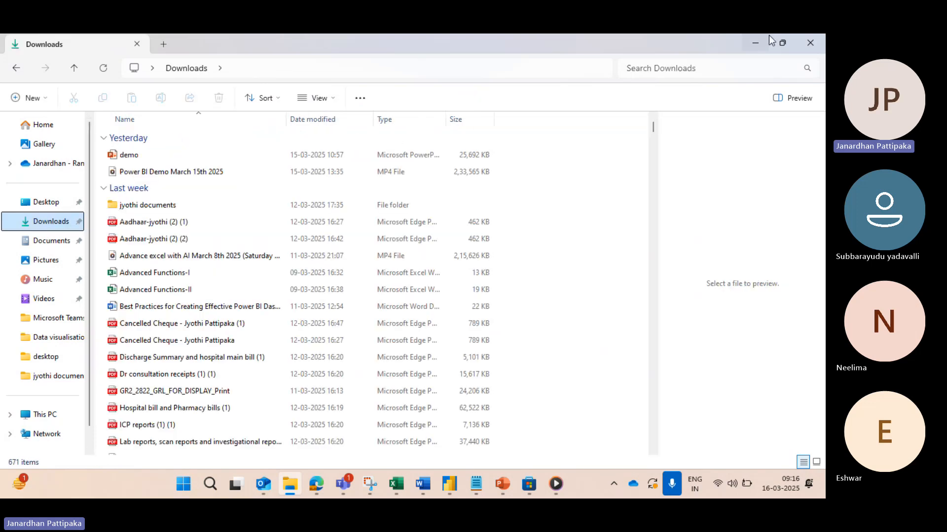
{"action": "scroll", "coordinate": [194, 363], "scroll_direction": "down", "scroll_amount": 5}
{"action": "scroll", "coordinate": [194, 363], "scroll_direction": "down", "scroll_amount": 20}
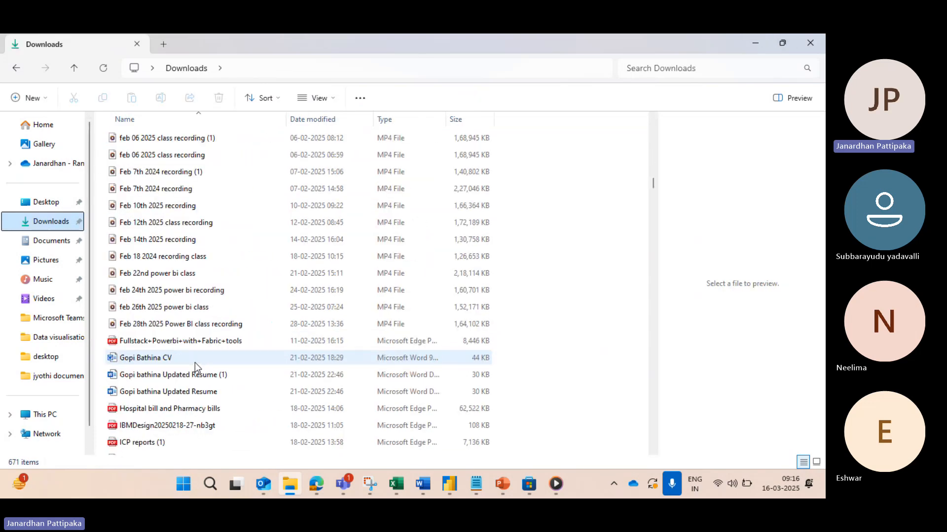
{"action": "scroll", "coordinate": [194, 362], "scroll_direction": "down", "scroll_amount": 20}
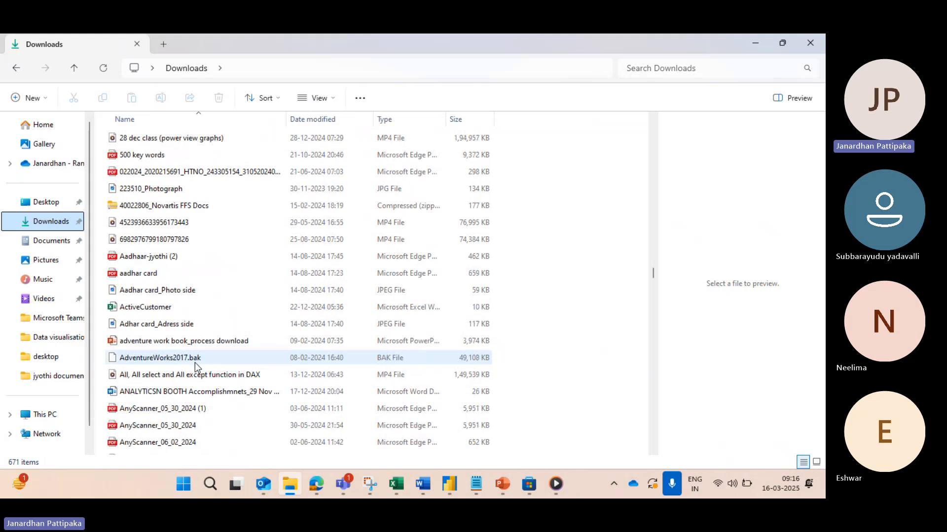
{"action": "scroll", "coordinate": [195, 367], "scroll_direction": "down", "scroll_amount": 20}
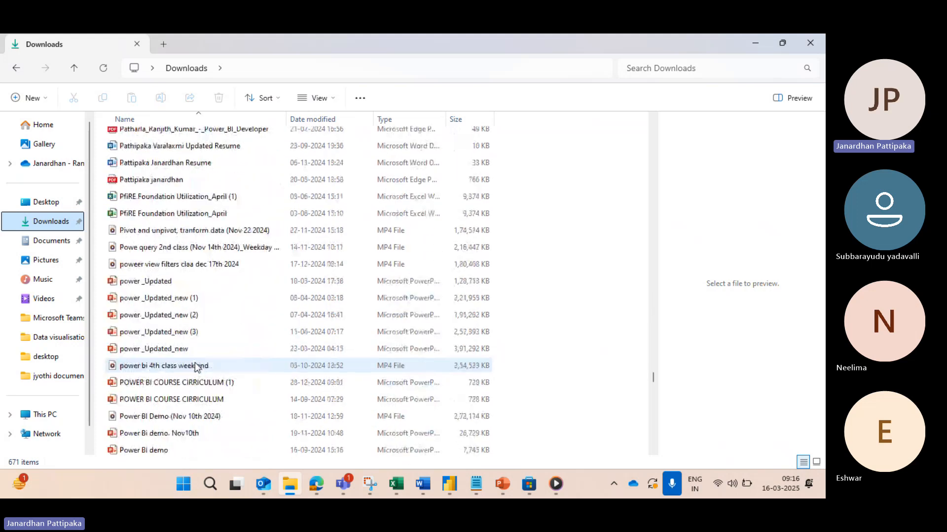
{"action": "scroll", "coordinate": [194, 363], "scroll_direction": "down", "scroll_amount": 20}
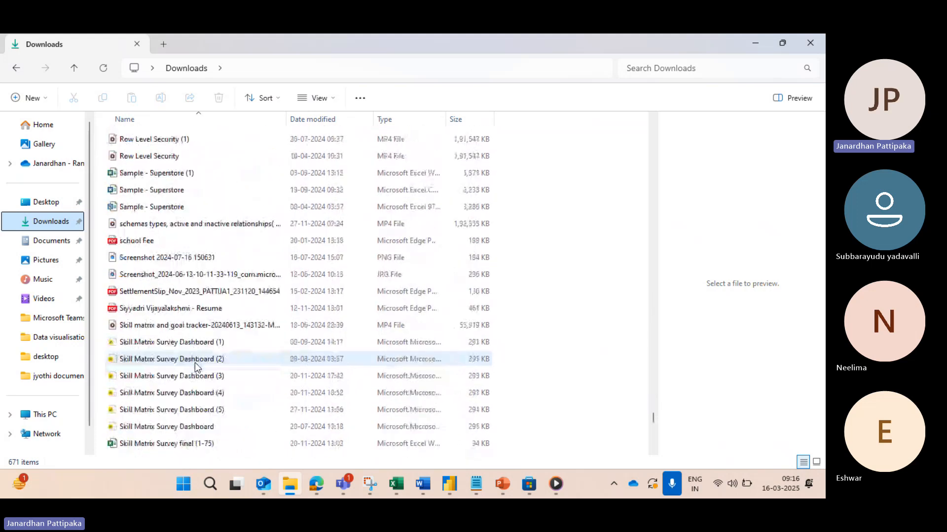
{"action": "scroll", "coordinate": [165, 391], "scroll_direction": "down", "scroll_amount": 2}
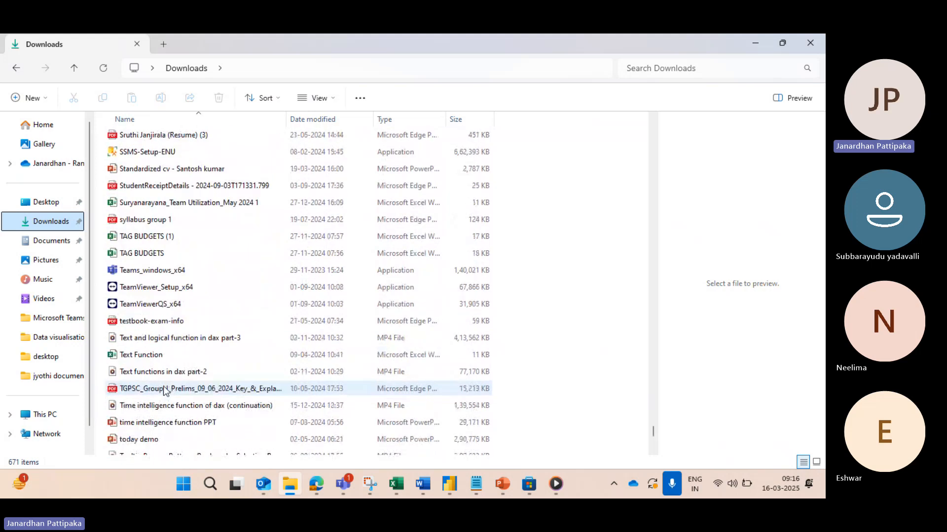
{"action": "scroll", "coordinate": [164, 391], "scroll_direction": "up", "scroll_amount": 9}
{"action": "scroll", "coordinate": [164, 391], "scroll_direction": "up", "scroll_amount": 3}
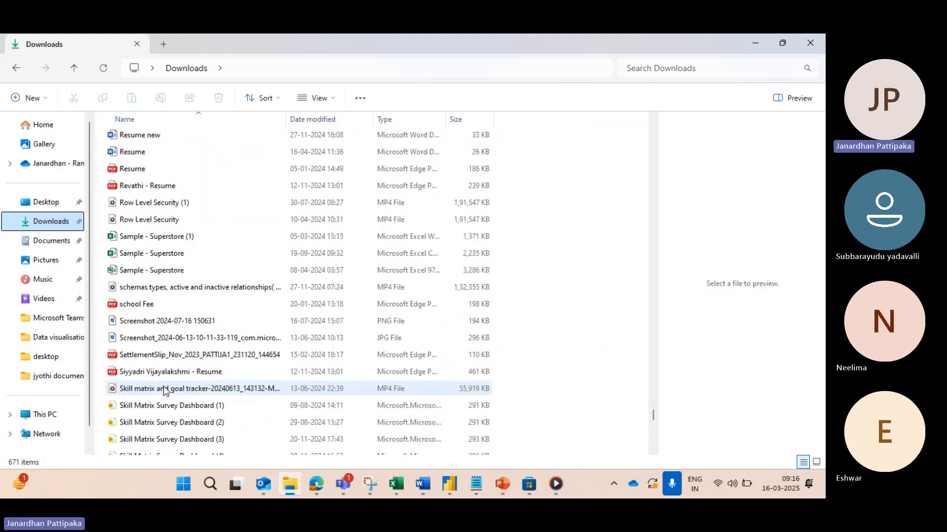
{"action": "double_click", "coordinate": [156, 238]}
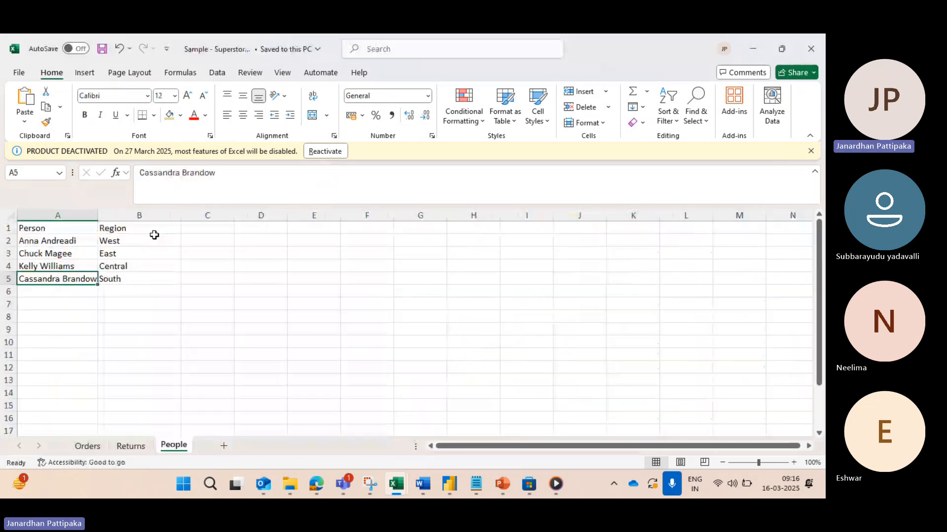
Step: Examine the Orders sheet's Order Date, Ship Date, Ship Mode and Customer ID columns, and look over the Returns and People sheets
{"action": "left_click", "coordinate": [84, 447]}
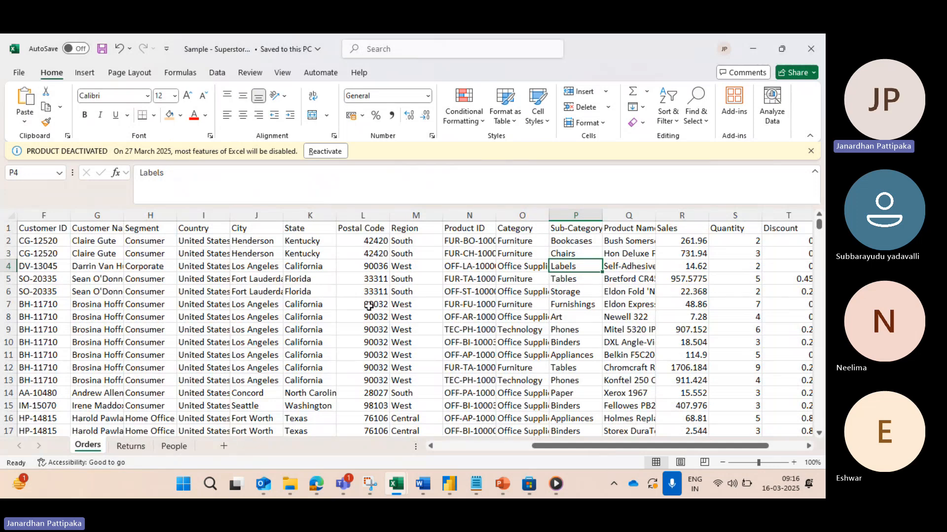
{"action": "scroll", "coordinate": [369, 306], "scroll_direction": "right", "scroll_amount": 2}
{"action": "scroll", "coordinate": [369, 306], "scroll_direction": "left", "scroll_amount": 4}
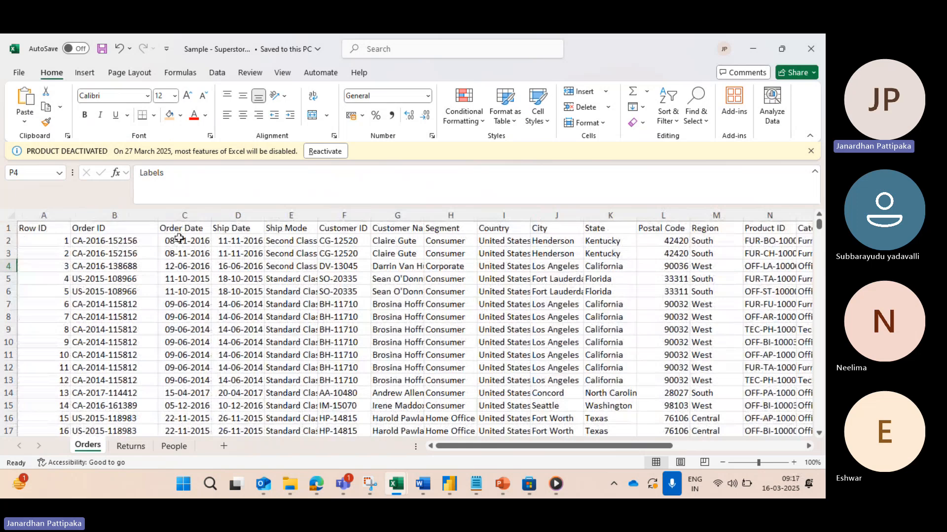
{"action": "left_click", "coordinate": [183, 228]}
{"action": "left_click", "coordinate": [234, 231]}
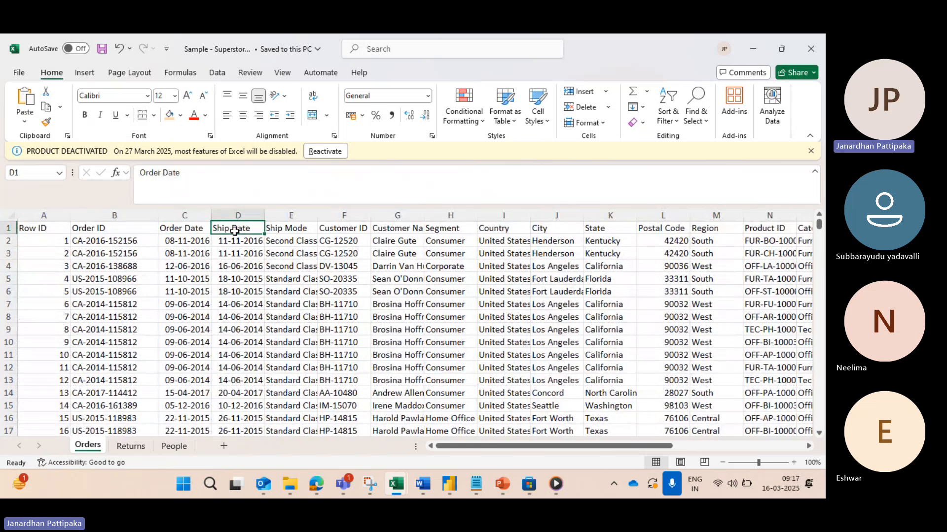
{"action": "left_click", "coordinate": [286, 229]}
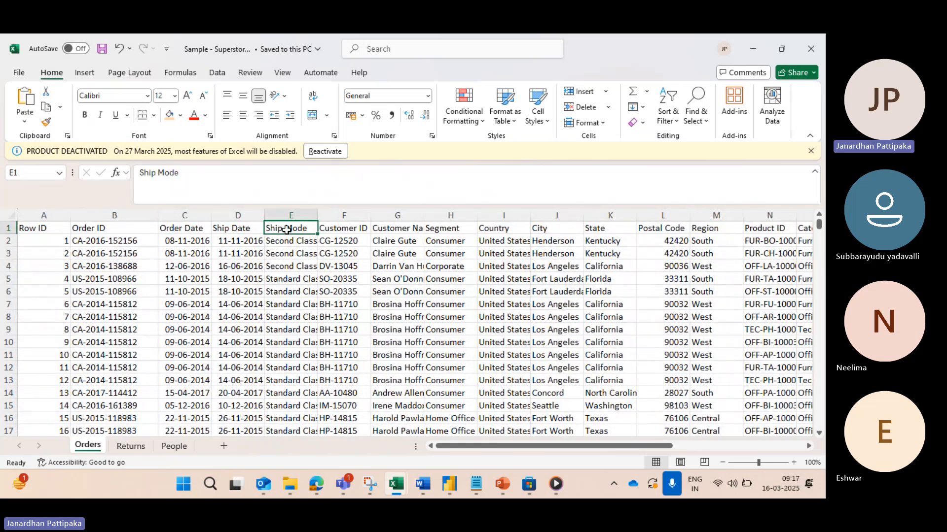
{"action": "left_click", "coordinate": [348, 227]}
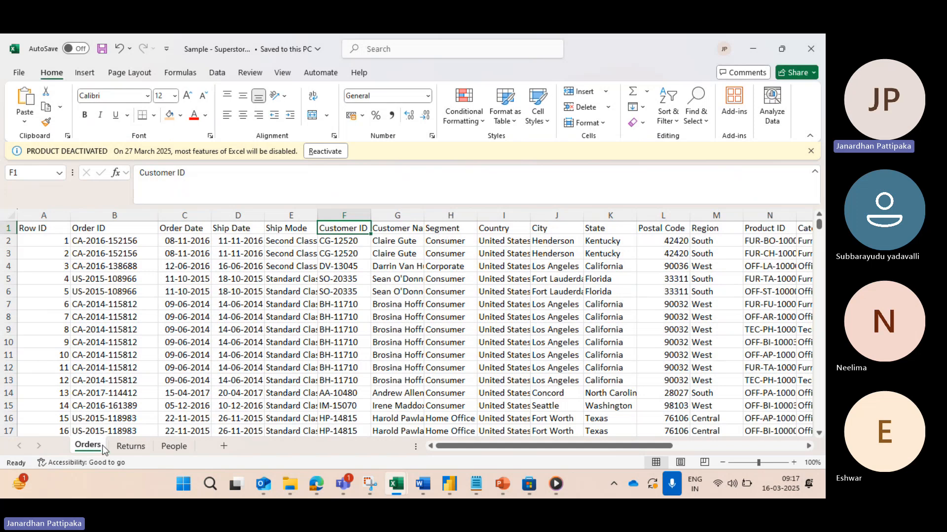
{"action": "left_click", "coordinate": [130, 446]}
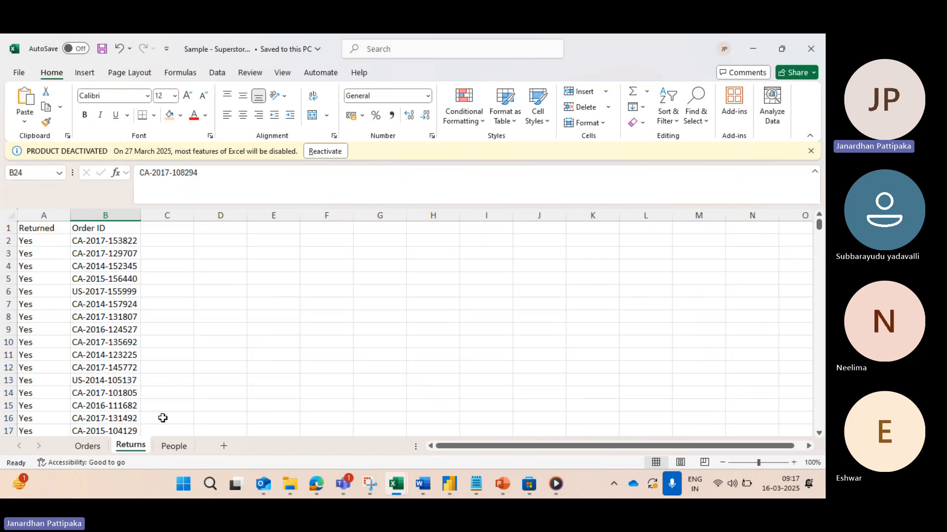
{"action": "left_click", "coordinate": [173, 447]}
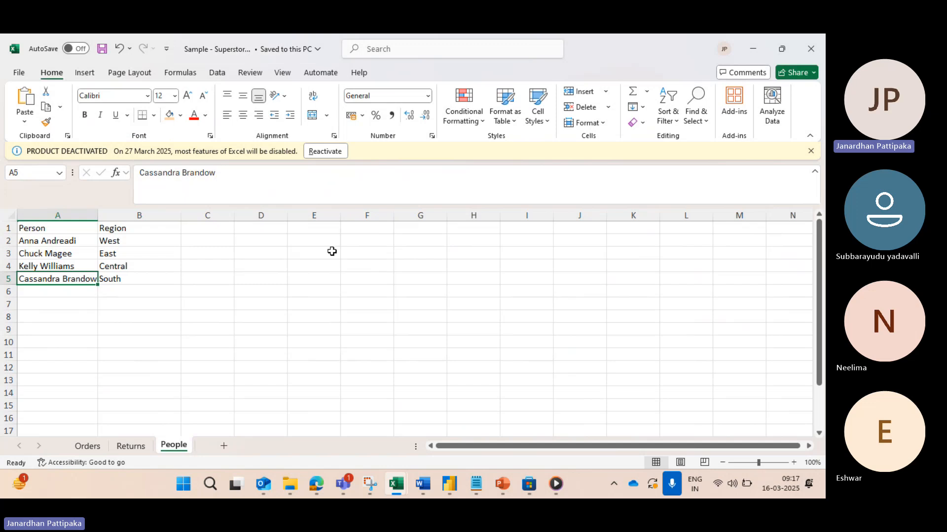
Step: Switch to Power BI Desktop to compare the Navigator's table list with the workbook's sheets, and return to Excel
{"action": "mouse_move", "coordinate": [449, 483]}
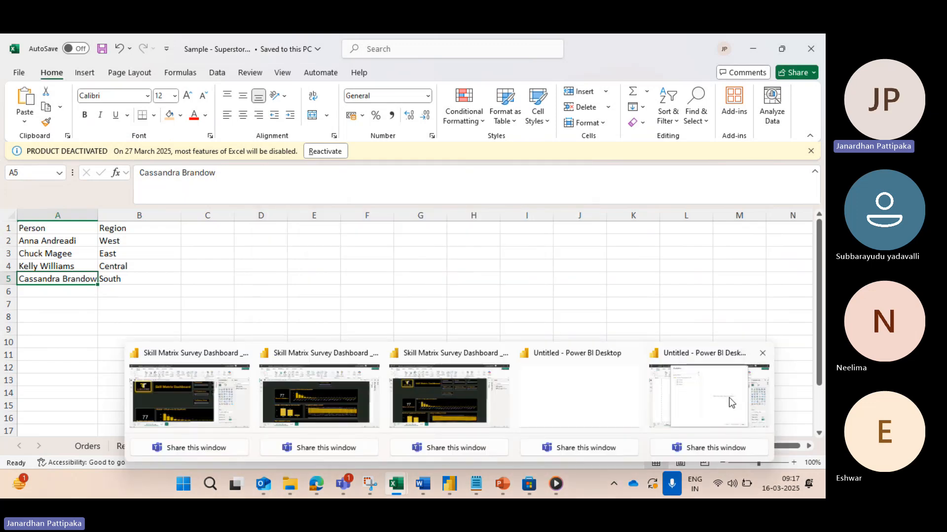
{"action": "left_click", "coordinate": [701, 409]}
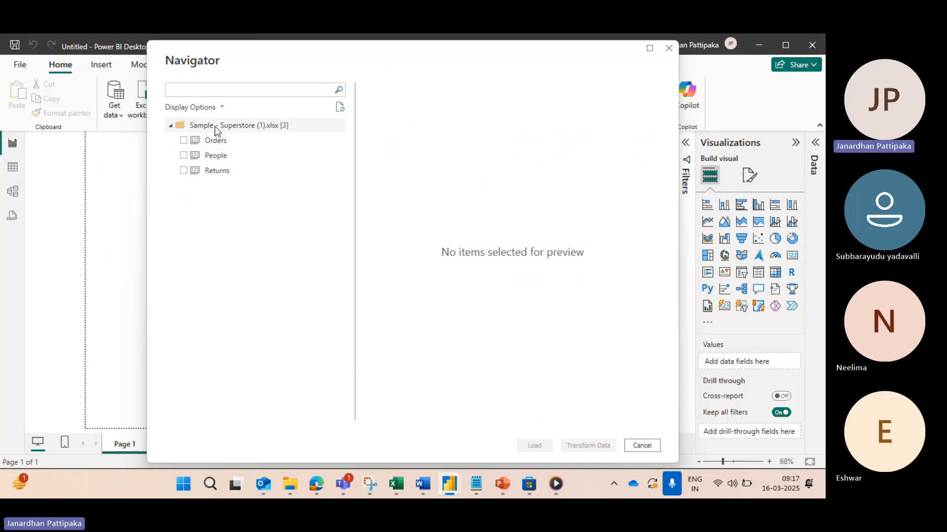
{"action": "key", "text": "alt+Tab"}
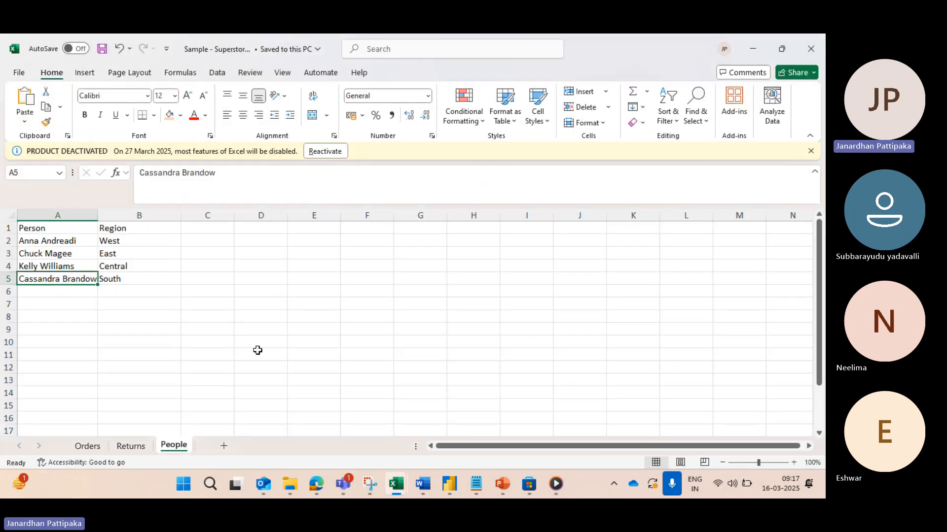
Step: Select the Orders table in Power BI Desktop's Navigator and compare its preview columns with the Orders sheet in Excel
{"action": "left_click", "coordinate": [88, 446]}
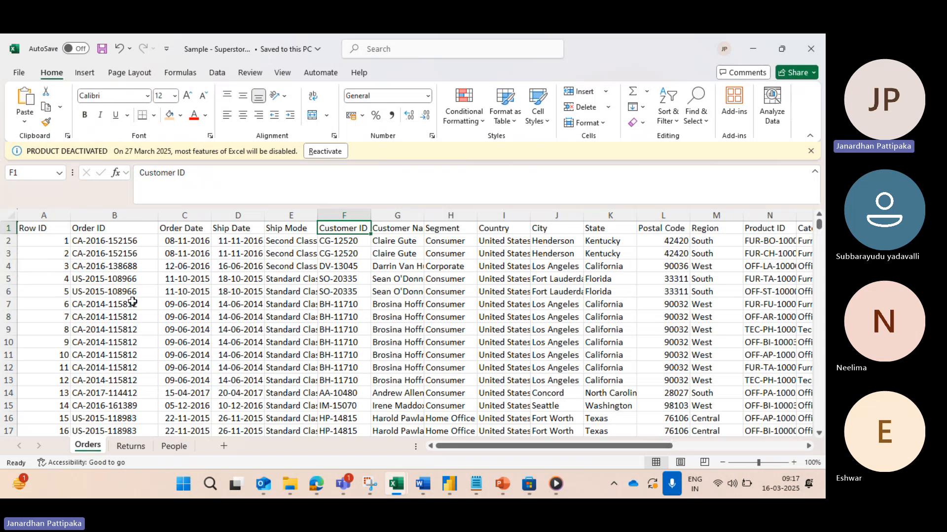
{"action": "key", "text": "alt+Tab"}
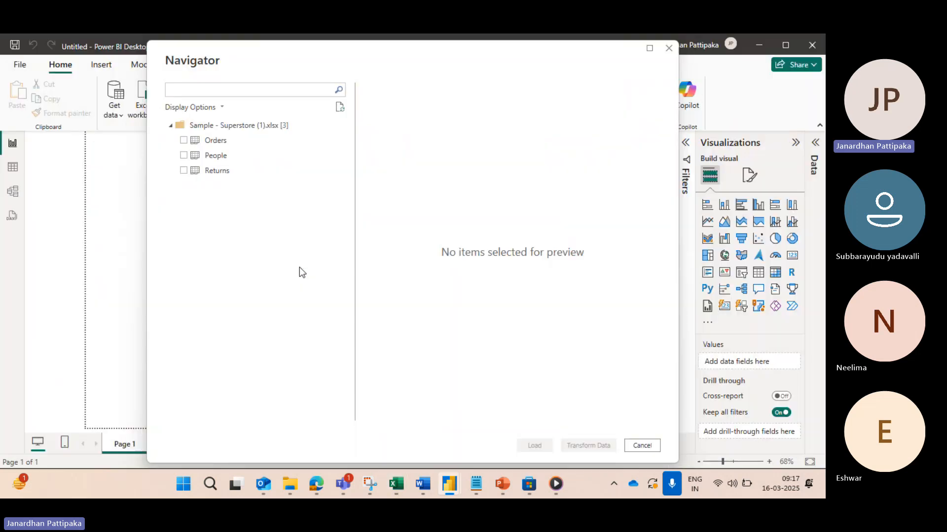
{"action": "left_click", "coordinate": [185, 141]}
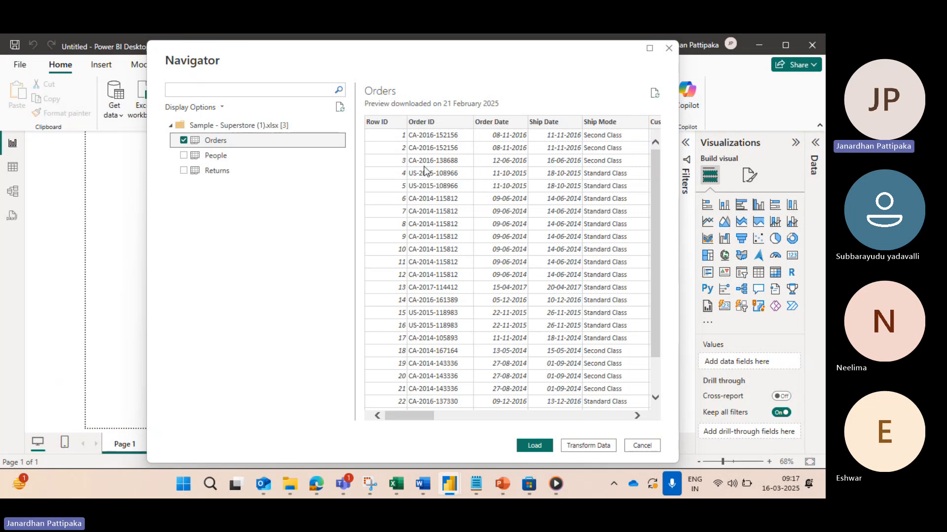
{"action": "scroll", "coordinate": [536, 185], "scroll_direction": "right", "scroll_amount": 1}
{"action": "scroll", "coordinate": [537, 185], "scroll_direction": "right", "scroll_amount": 5}
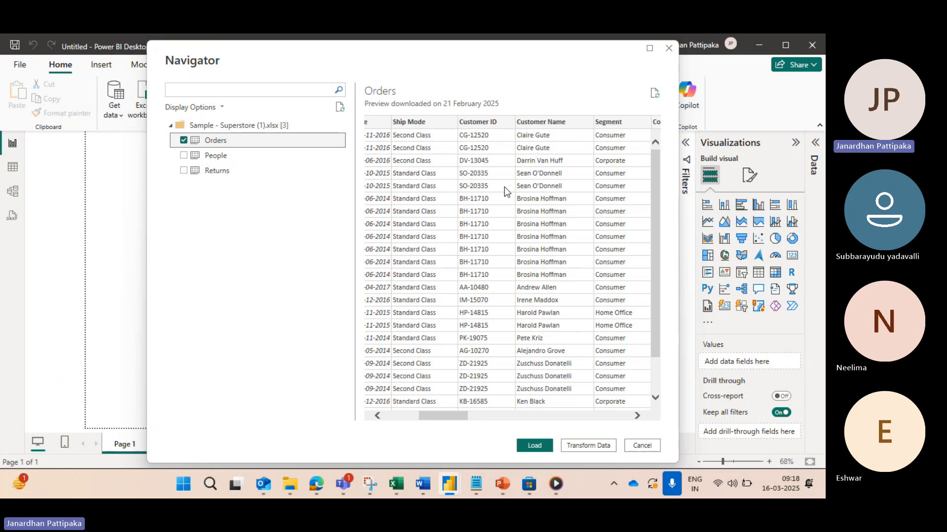
{"action": "key", "text": "alt+Tab"}
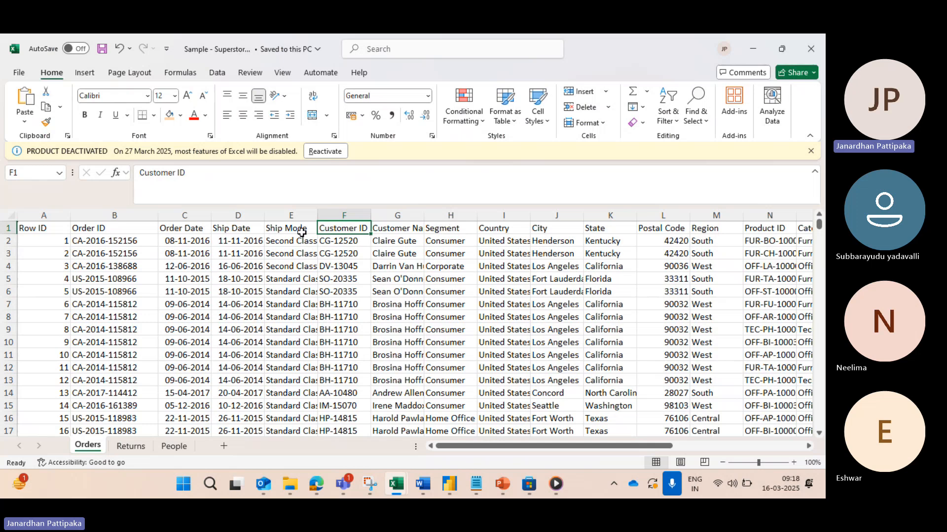
{"action": "key", "text": "alt+Tab"}
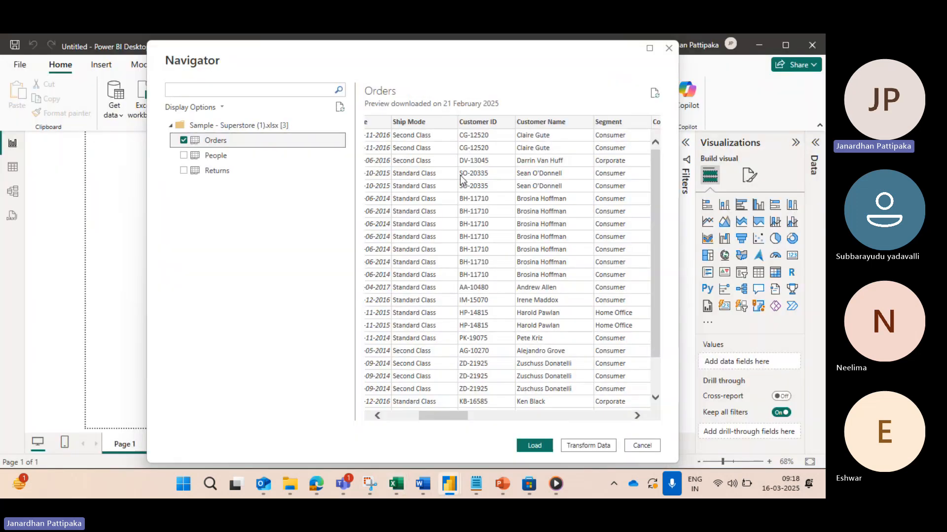
{"action": "scroll", "coordinate": [412, 180], "scroll_direction": "left", "scroll_amount": 4}
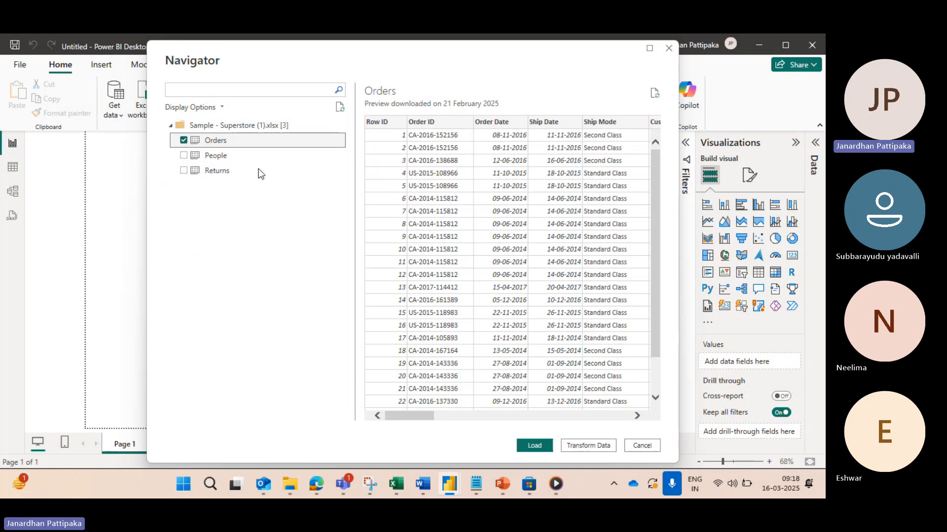
Step: Add the People table to the Navigator selection and compare its preview with the People sheet in Excel
{"action": "left_click", "coordinate": [184, 157]}
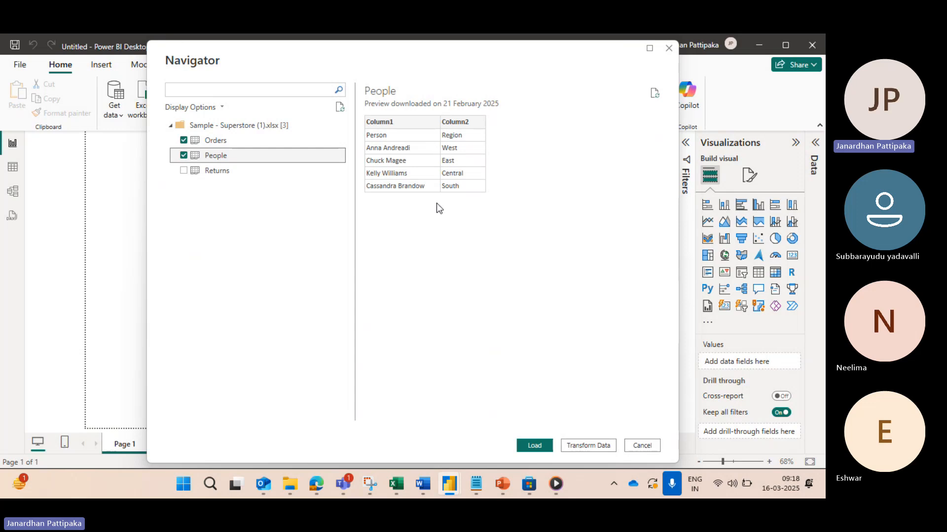
{"action": "key", "text": "alt+Tab"}
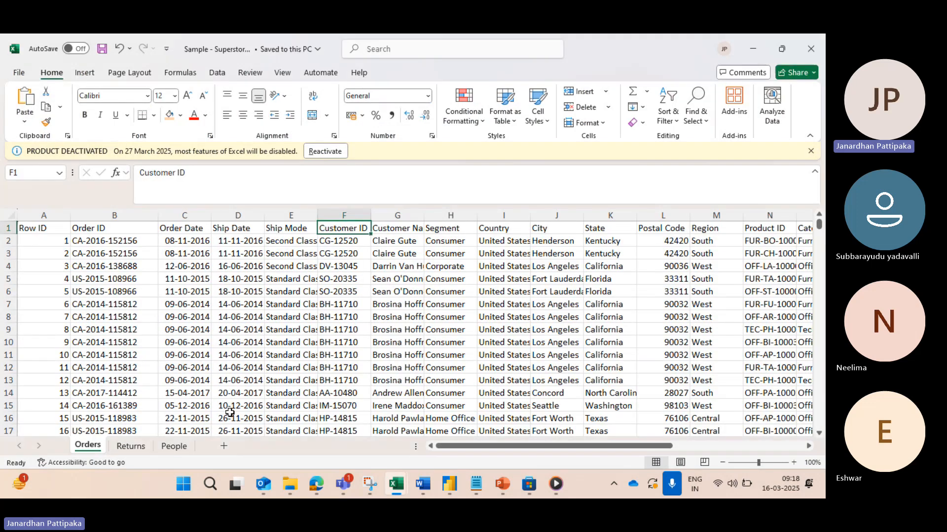
{"action": "left_click", "coordinate": [174, 446]}
{"action": "key", "text": "alt+Tab"}
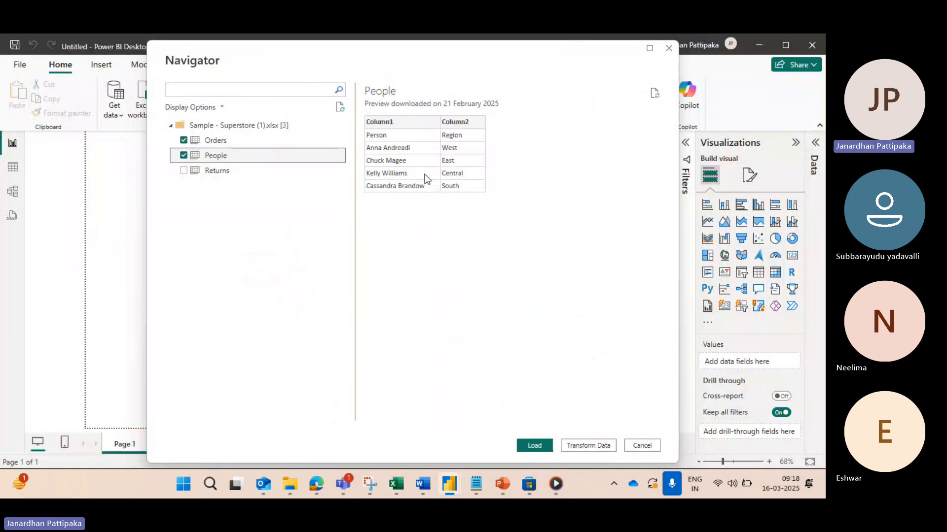
Step: Add the Returns table, compare its preview with the Returns sheet in Excel, and load the selected Orders, People and Returns tables
{"action": "left_click", "coordinate": [183, 171]}
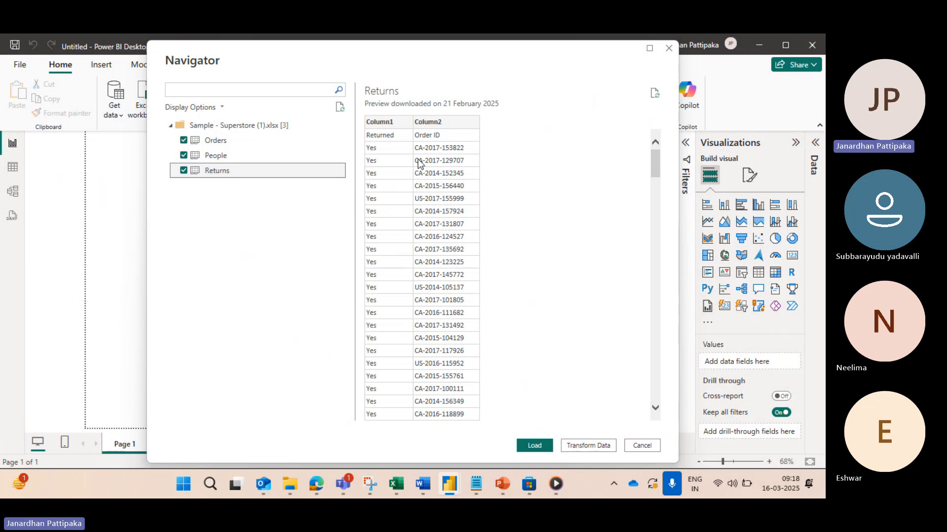
{"action": "key", "text": "alt+Tab"}
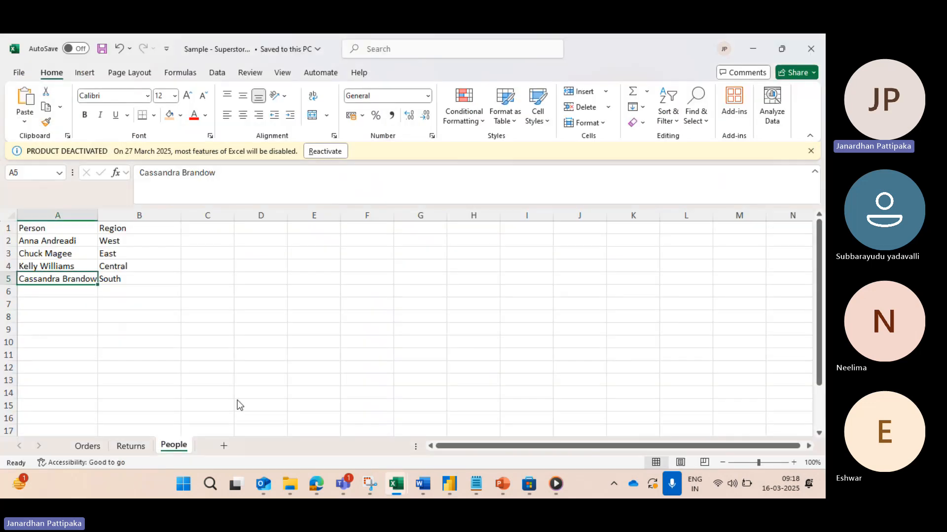
{"action": "left_click", "coordinate": [130, 447]}
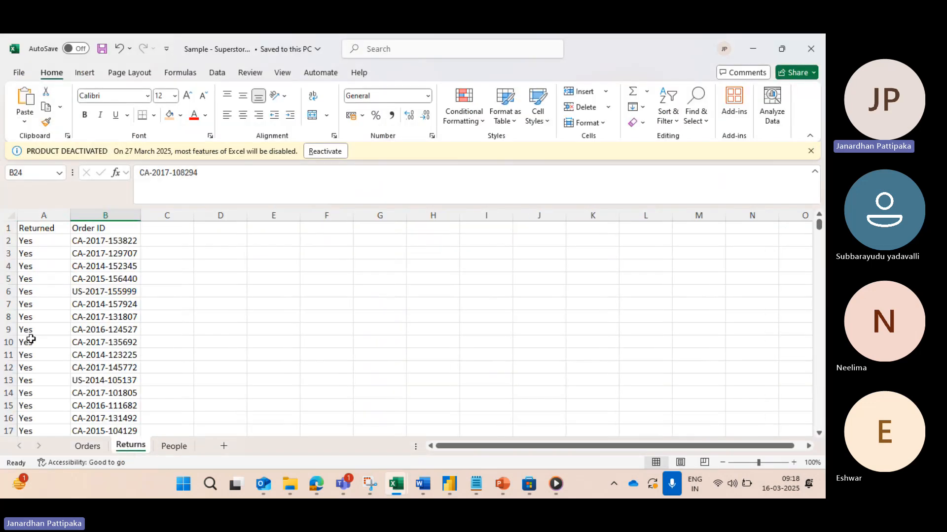
{"action": "key", "text": "alt+Tab"}
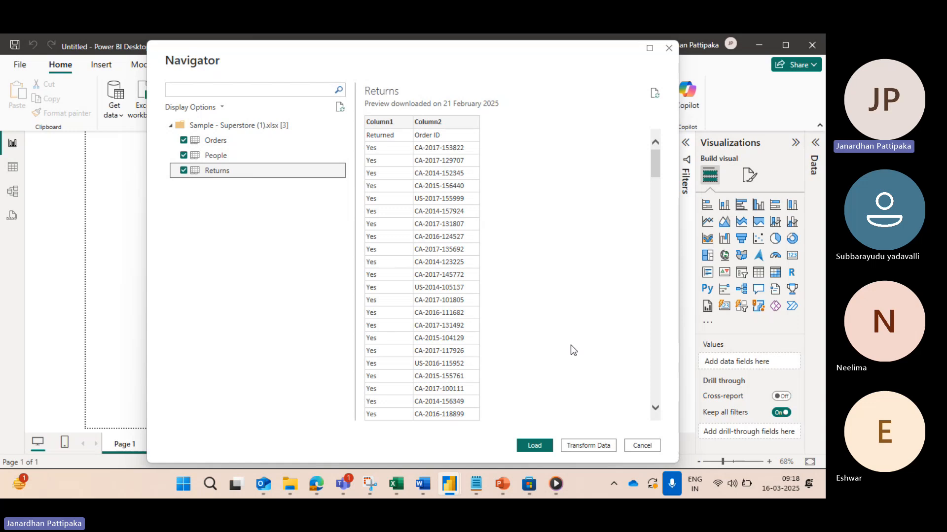
{"action": "left_click", "coordinate": [536, 449]}
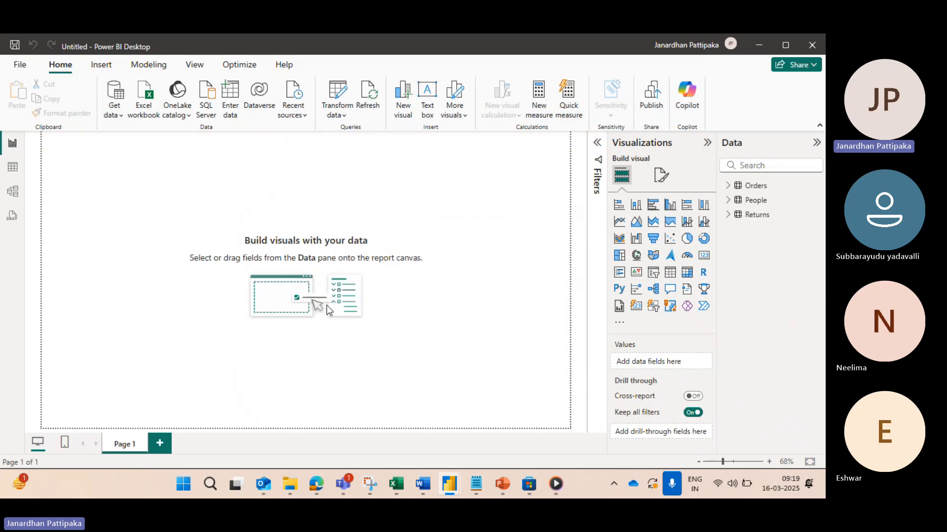
Step: Bring up the Orders sheet in Excel, check the Microsoft Teams meeting window, and return to Power BI Desktop
{"action": "key", "text": "alt+Tab"}
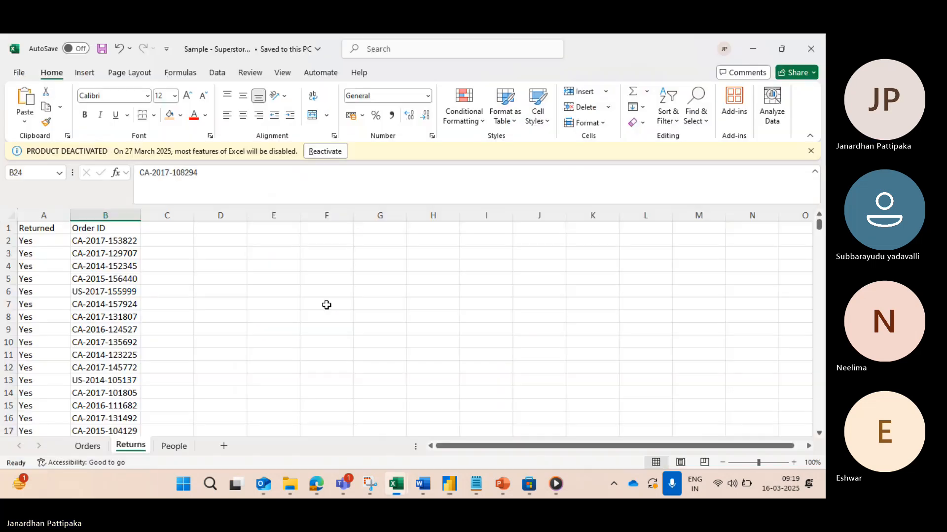
{"action": "left_click", "coordinate": [84, 448]}
{"action": "key", "text": "alt+Tab"}
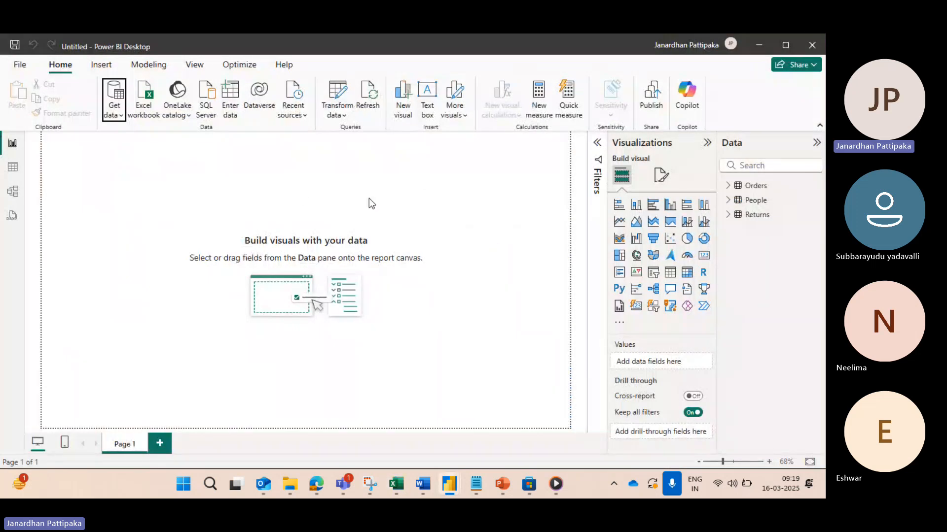
{"action": "mouse_move", "coordinate": [344, 484]}
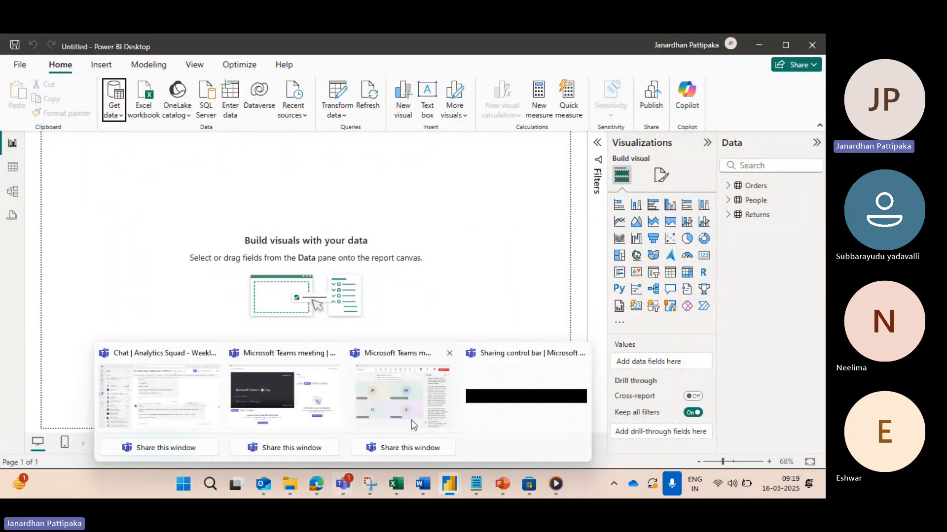
{"action": "left_click", "coordinate": [418, 404]}
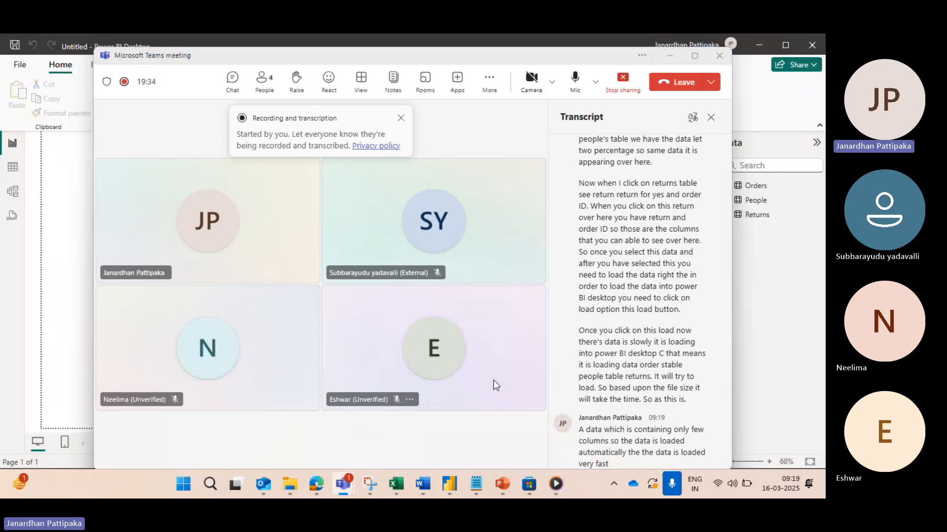
{"action": "key", "text": "alt+Tab"}
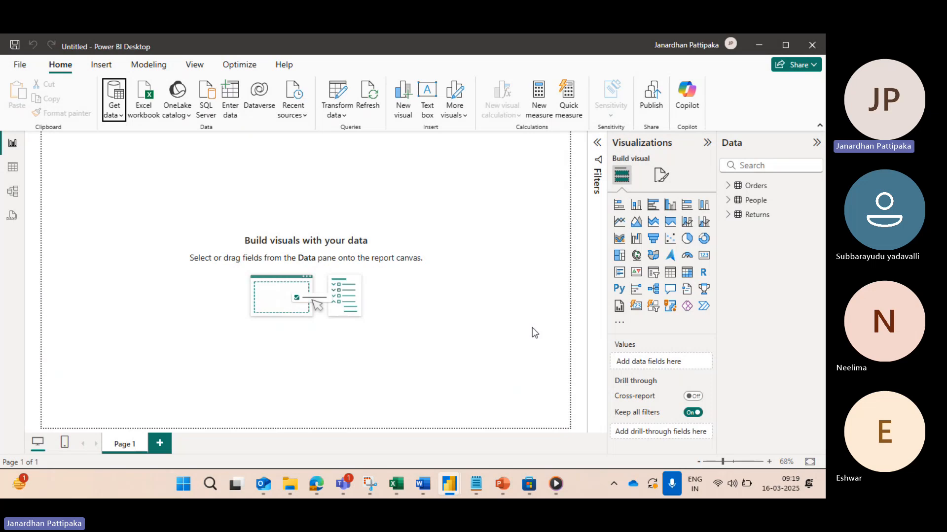
Step: Connect again to an Excel workbook as the data source, opening Sample - Superstore (1).xlsx from the Downloads folder
{"action": "left_click", "coordinate": [120, 117]}
{"action": "left_click", "coordinate": [147, 157]}
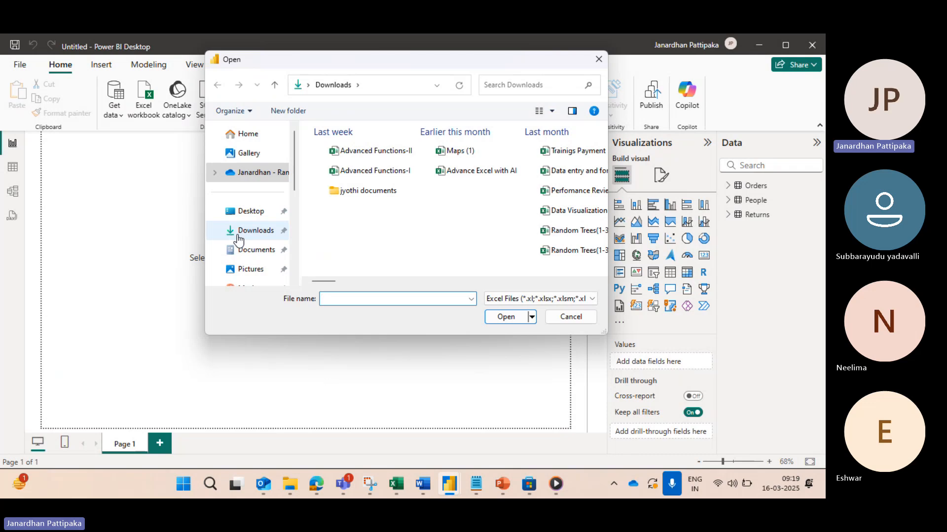
{"action": "left_click", "coordinate": [239, 240]}
{"action": "left_click", "coordinate": [336, 297]}
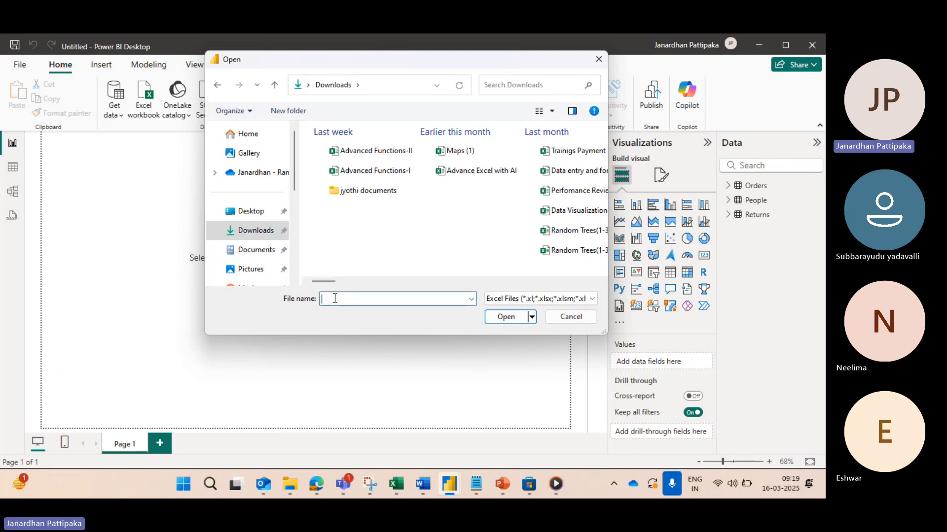
{"action": "type", "text": "SAMPLE"}
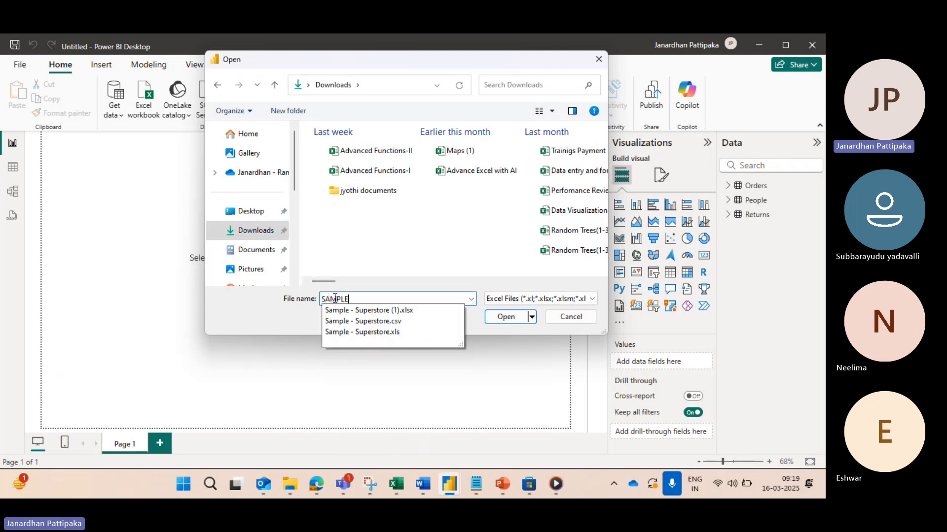
{"action": "left_click", "coordinate": [364, 312]}
{"action": "left_click", "coordinate": [508, 319]}
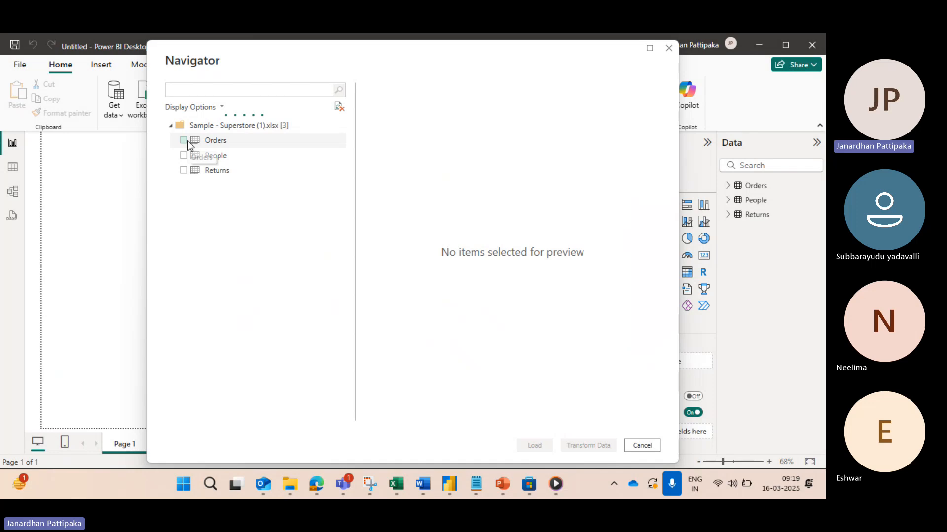
Step: Select the Orders, People and Returns tables in the Navigator, and close it without loading them
{"action": "left_click", "coordinate": [213, 140]}
{"action": "left_click", "coordinate": [183, 140]}
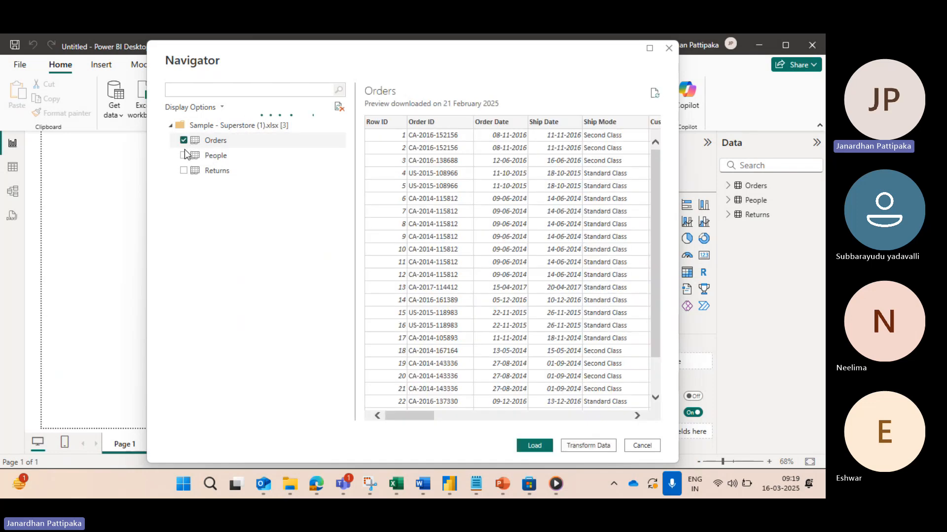
{"action": "left_click", "coordinate": [184, 156]}
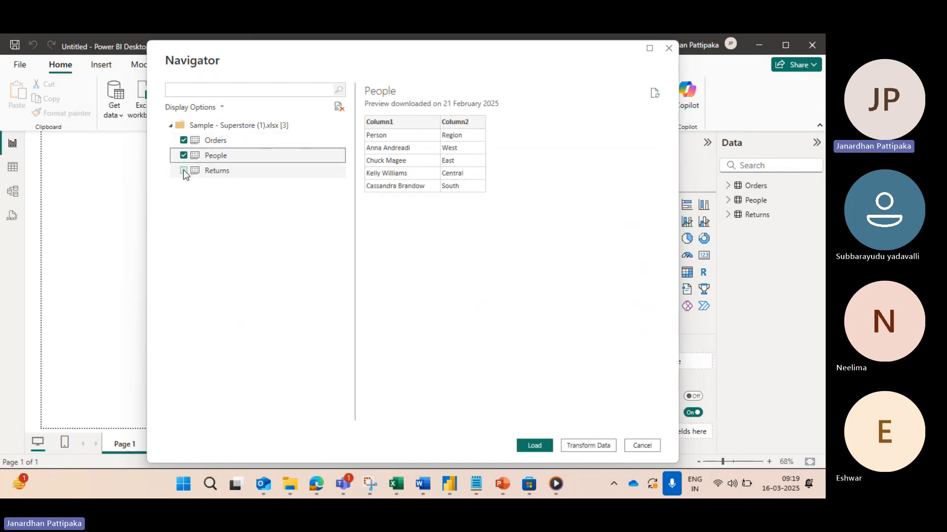
{"action": "left_click", "coordinate": [183, 171]}
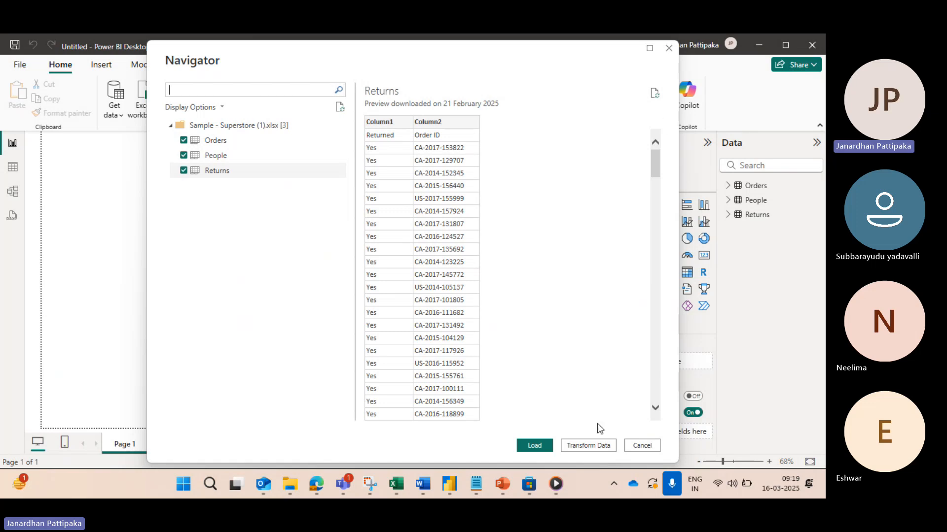
{"action": "left_click", "coordinate": [670, 49]}
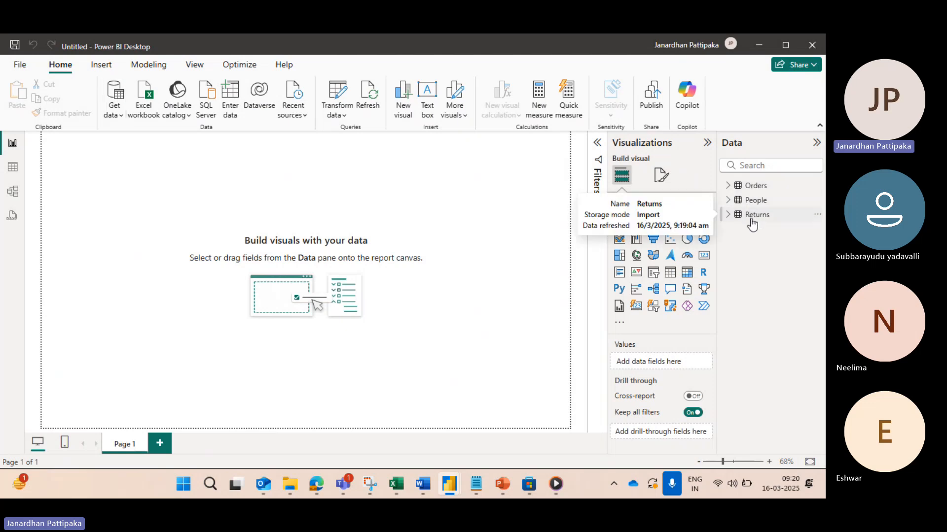
Step: Expand the loaded Orders table and examine its fields against the column headers of the Orders sheet in Excel's Sample - Superstore (1) workbook
{"action": "key", "text": "alt+Tab"}
{"action": "key", "text": "alt+Tab"}
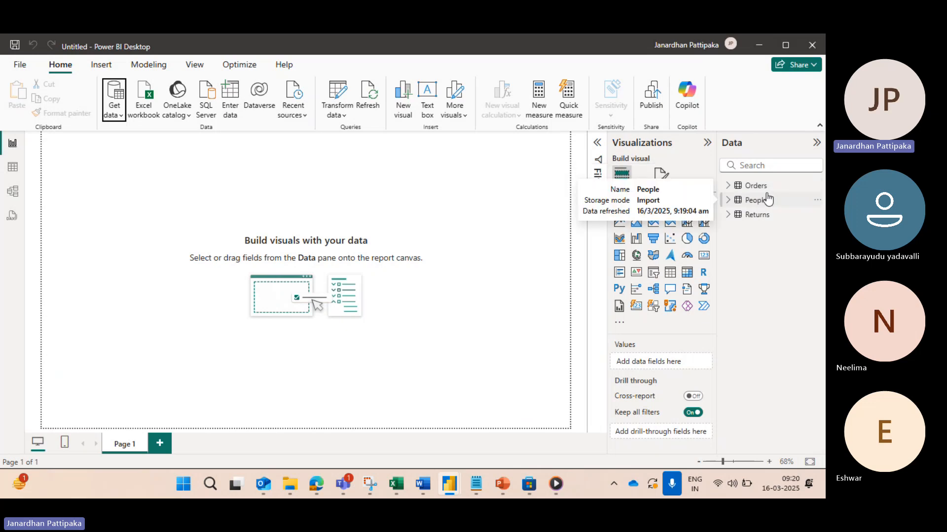
{"action": "left_click", "coordinate": [728, 186]}
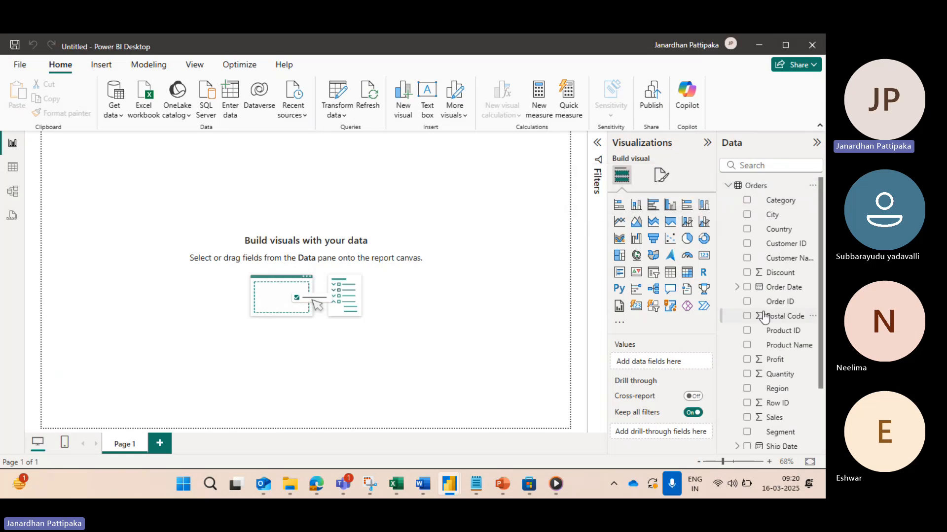
{"action": "scroll", "coordinate": [764, 317], "scroll_direction": "down", "scroll_amount": 3}
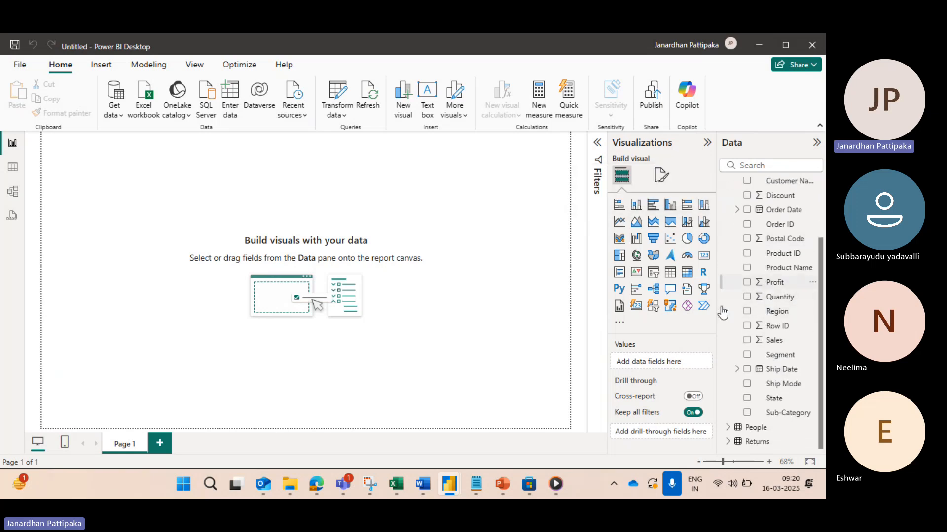
{"action": "mouse_move", "coordinate": [396, 486]}
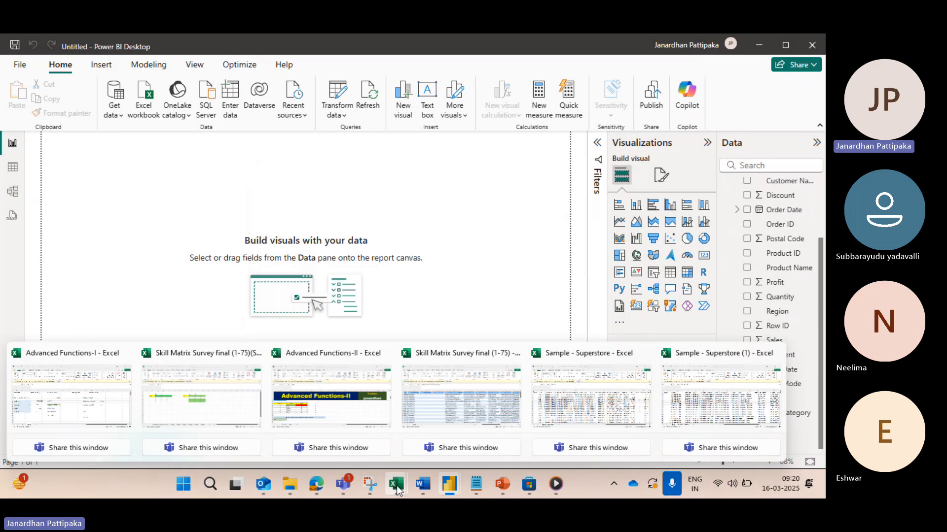
{"action": "left_click", "coordinate": [715, 398]}
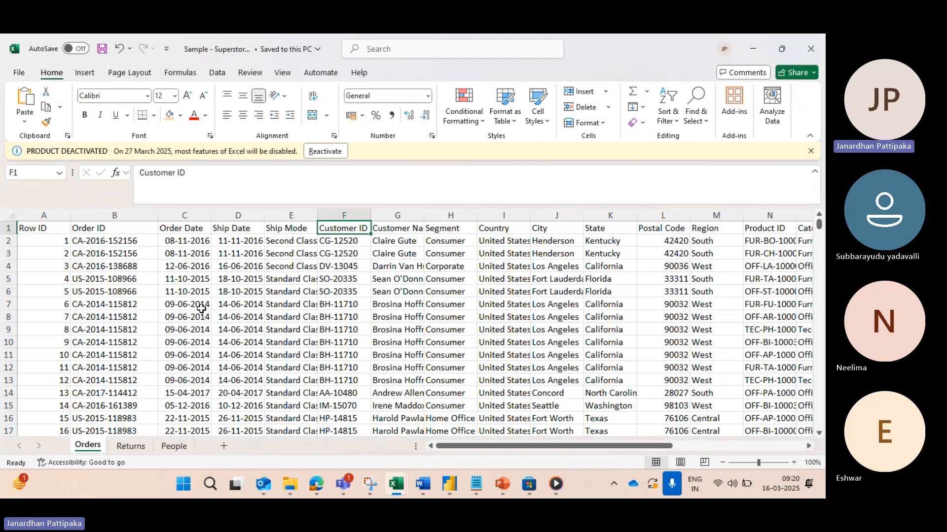
{"action": "key", "text": "alt+Tab"}
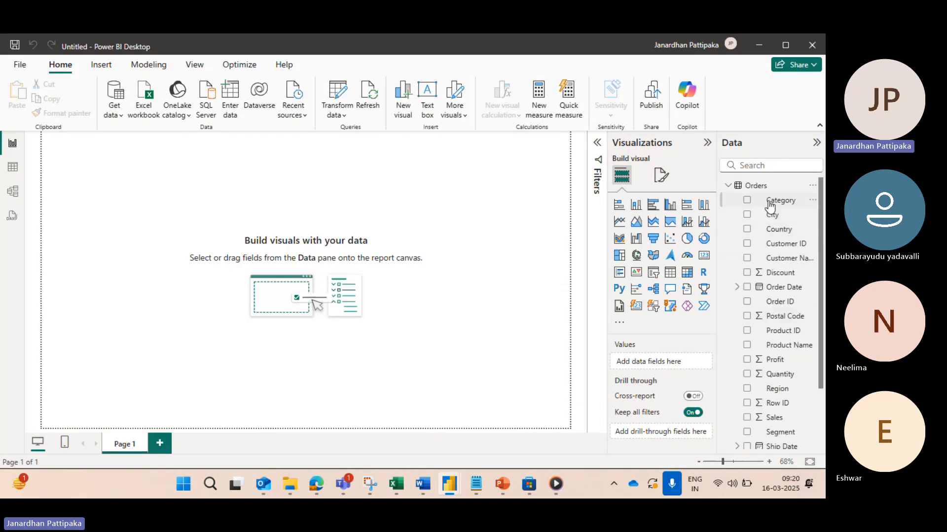
{"action": "scroll", "coordinate": [765, 363], "scroll_direction": "down", "scroll_amount": 3}
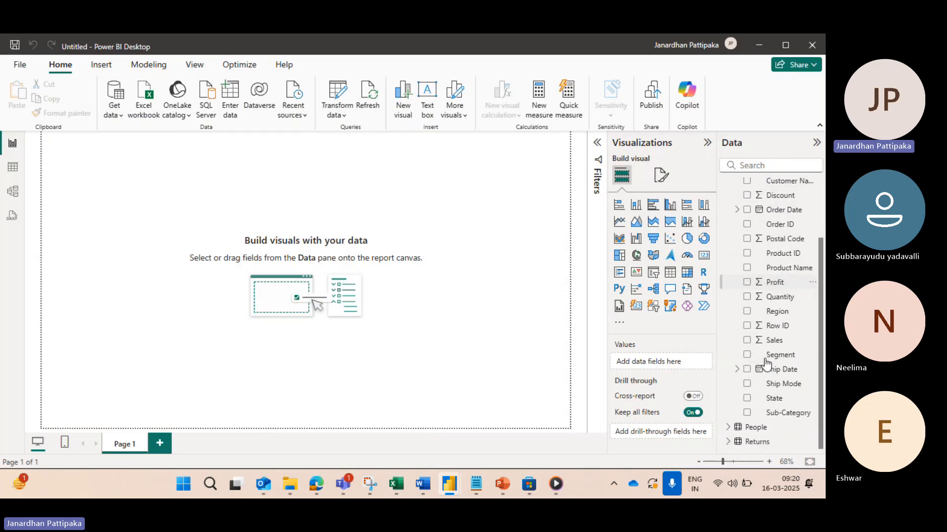
Step: Expand the People table's fields, collapse Orders, and compare them with the People sheet in Excel's Sample - Superstore (1) workbook
{"action": "left_click", "coordinate": [728, 427]}
{"action": "scroll", "coordinate": [746, 358], "scroll_direction": "up", "scroll_amount": 3}
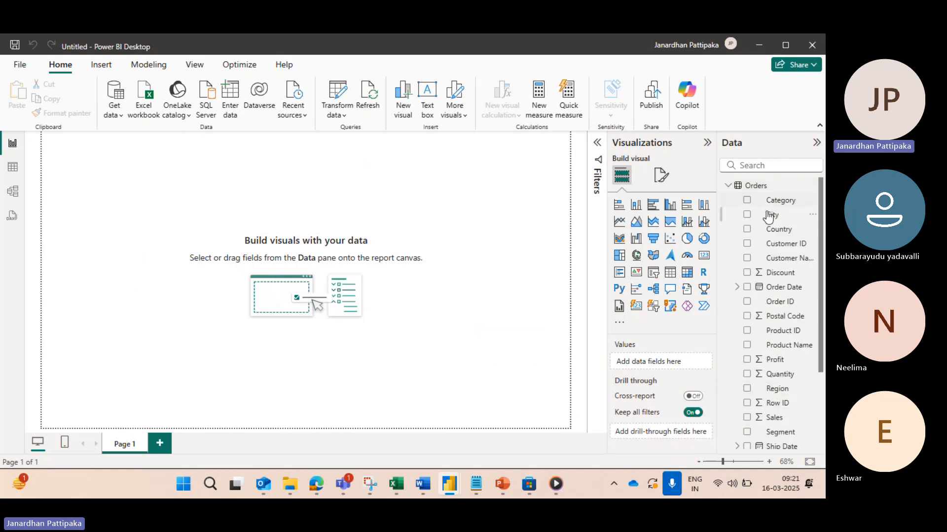
{"action": "left_click", "coordinate": [728, 188]}
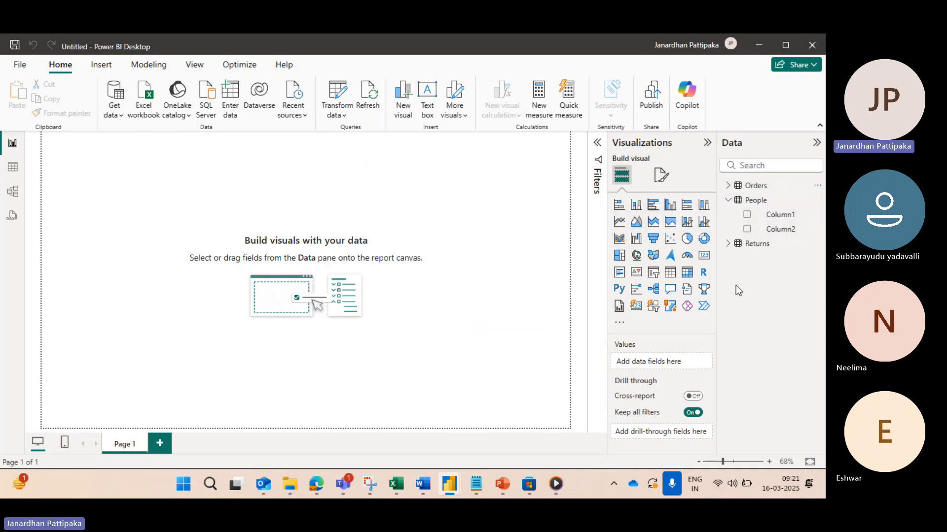
{"action": "mouse_move", "coordinate": [394, 488]}
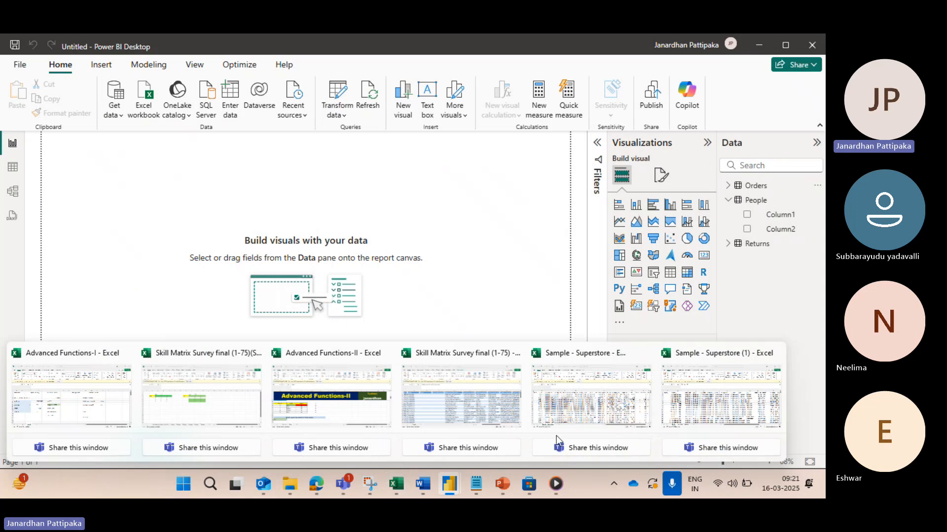
{"action": "left_click", "coordinate": [700, 426]}
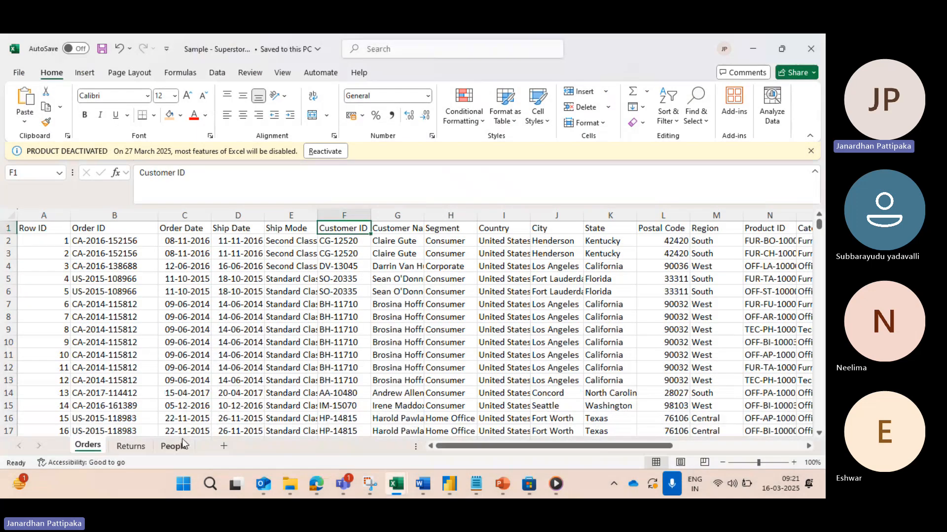
{"action": "left_click", "coordinate": [172, 447]}
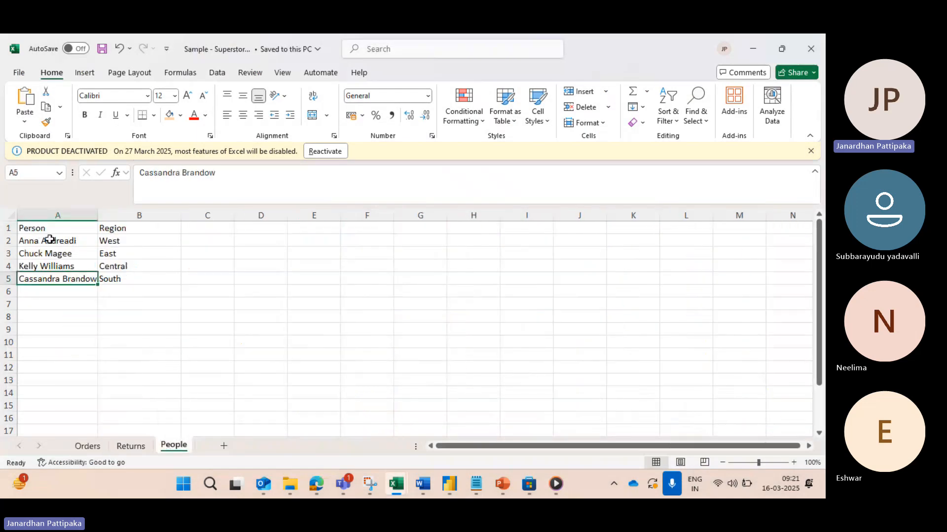
{"action": "key", "text": "alt+Tab"}
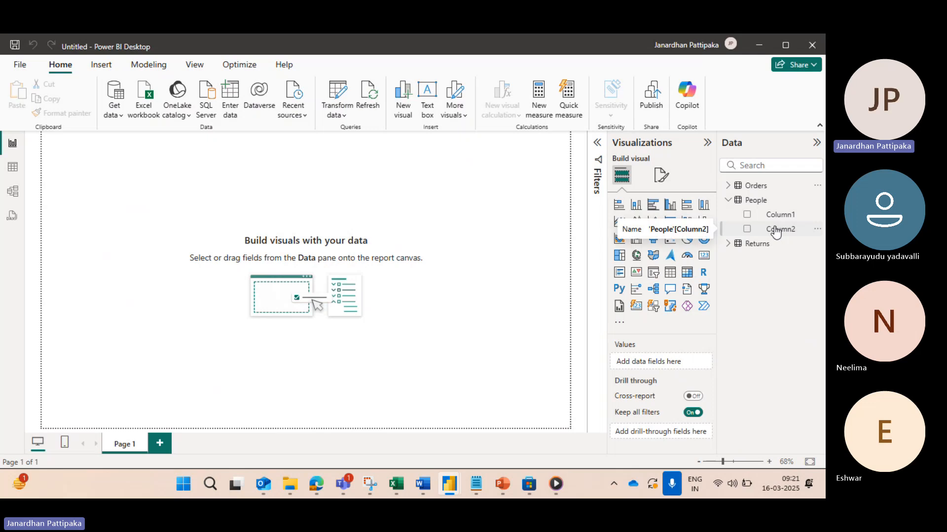
Step: Expand the Returns table's fields and compare them with the Returns sheet in the Excel workbook, returning to Power BI Desktop
{"action": "left_click", "coordinate": [729, 244]}
{"action": "key", "text": "alt+Tab"}
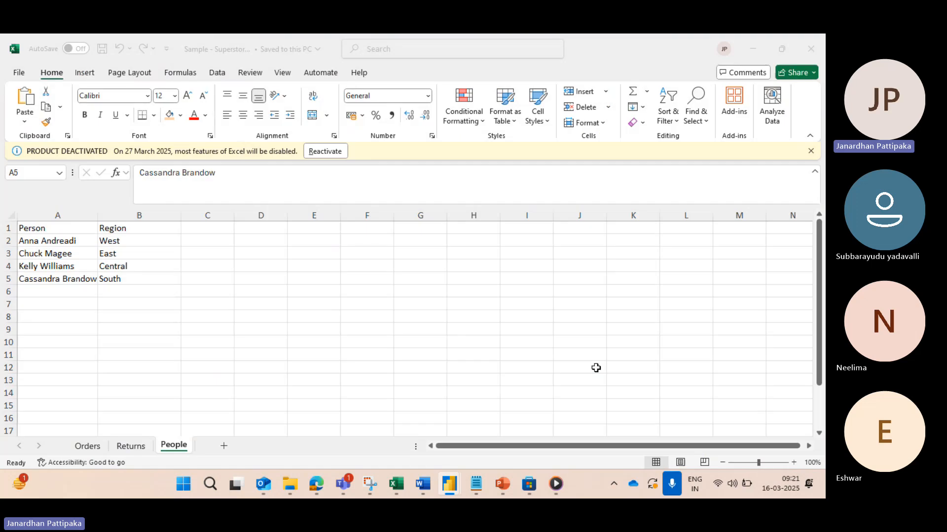
{"action": "left_click", "coordinate": [130, 445]}
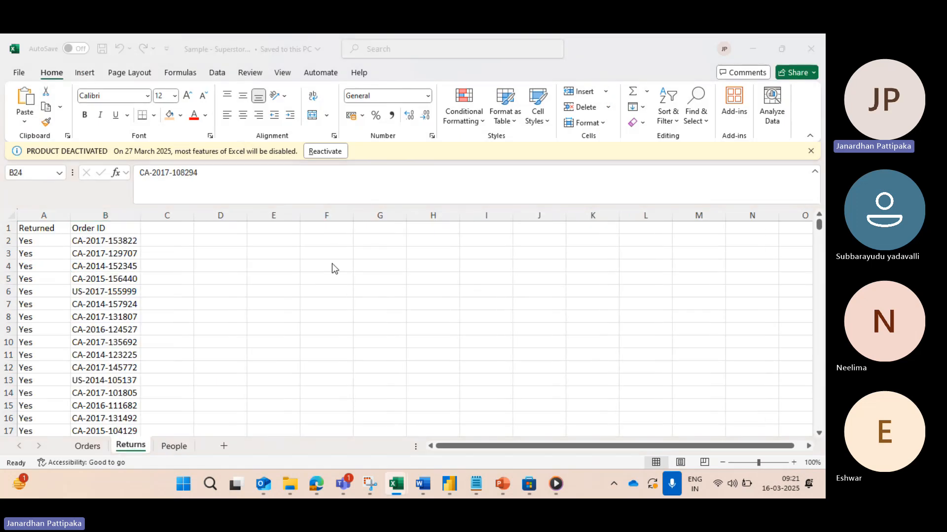
{"action": "key", "text": "alt+Tab"}
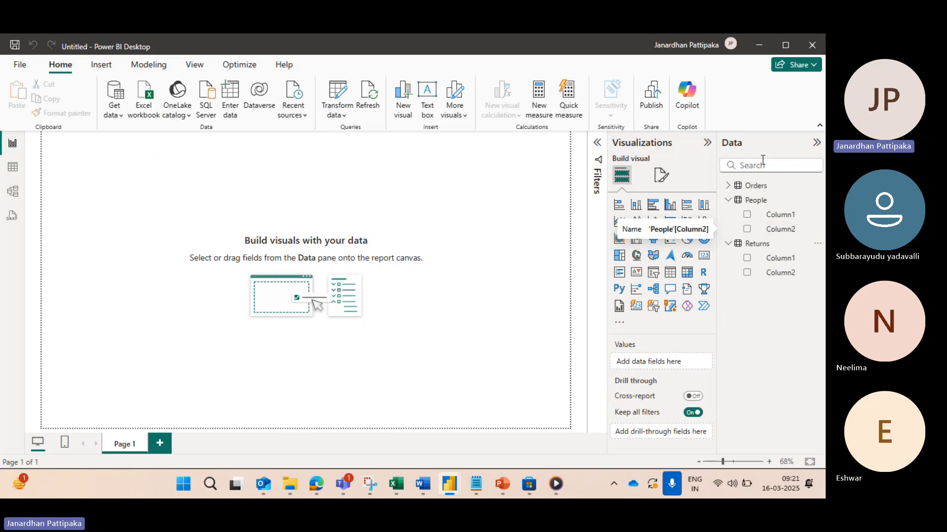
Step: Collapse the People and Returns tables and expand the Orders table to show its field list
{"action": "left_click", "coordinate": [729, 201]}
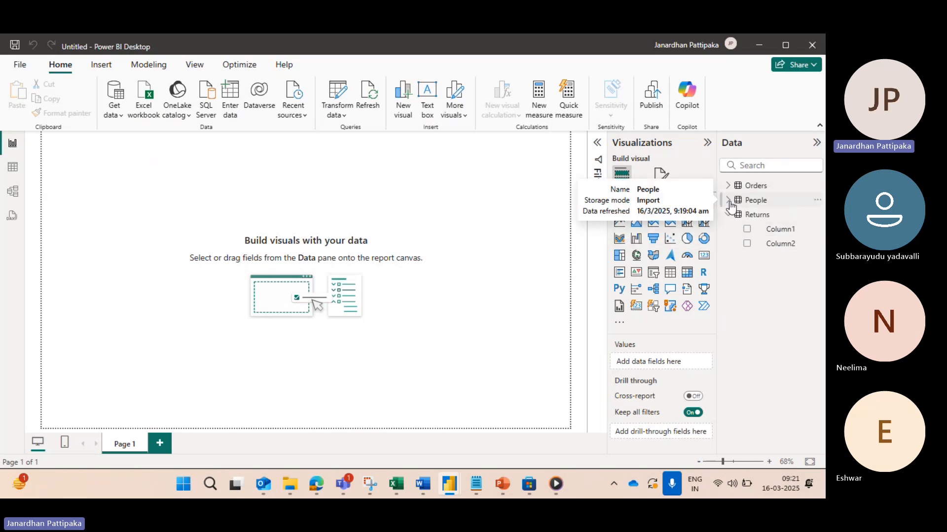
{"action": "left_click", "coordinate": [727, 215]}
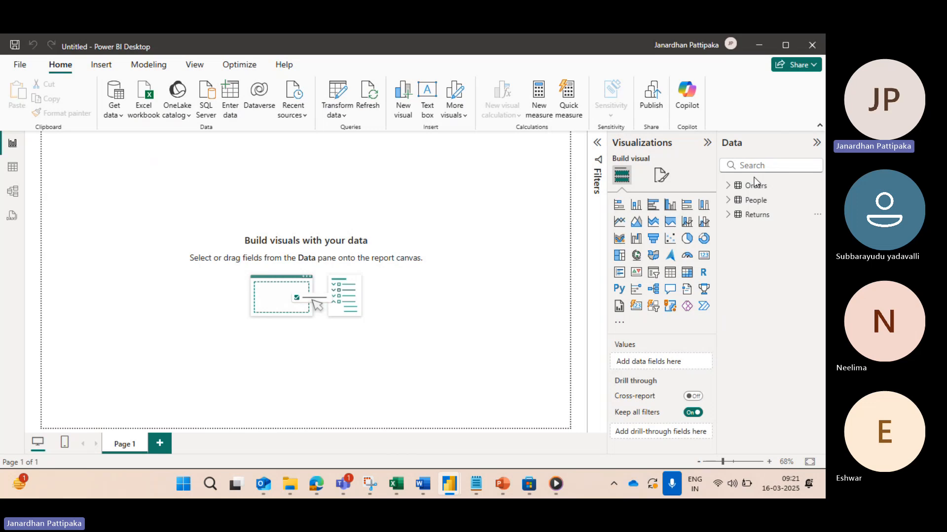
{"action": "left_click", "coordinate": [729, 192]}
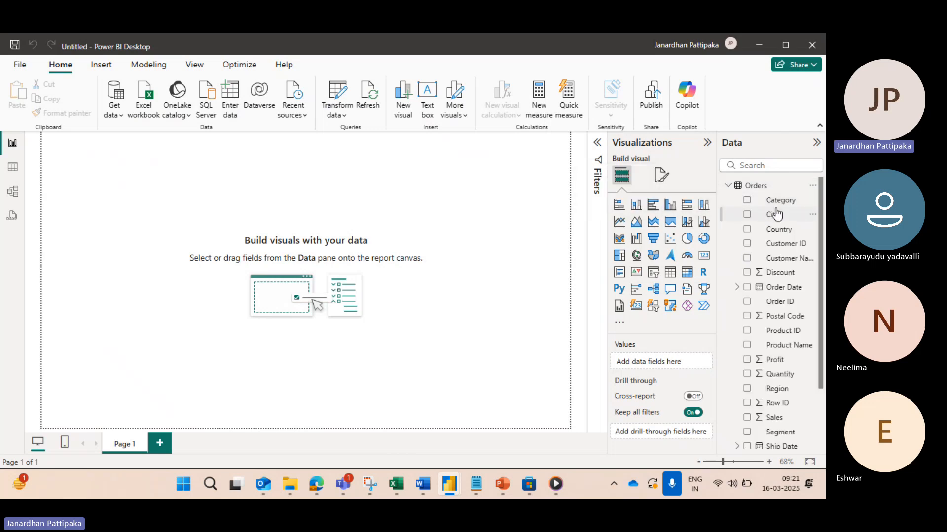
{"action": "left_click", "coordinate": [729, 190]}
{"action": "left_click", "coordinate": [728, 190]}
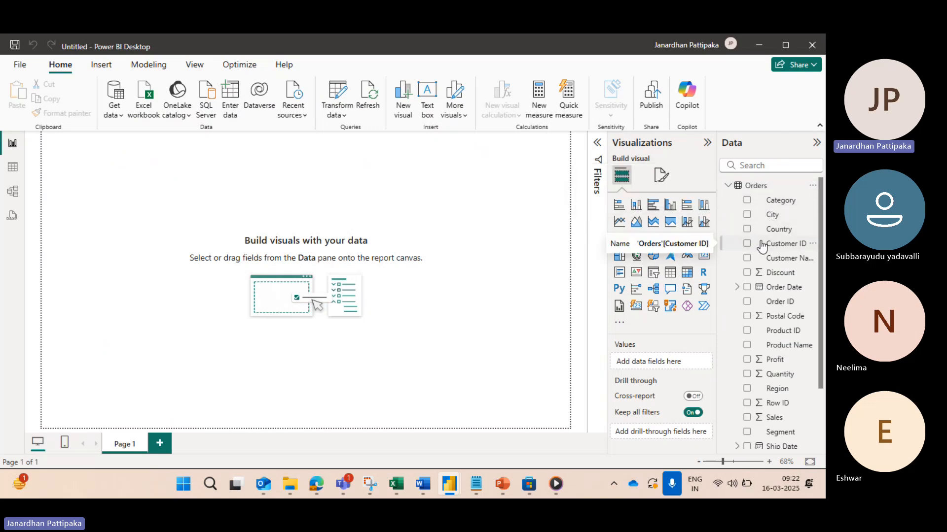
{"action": "left_click", "coordinate": [729, 186]}
{"action": "left_click", "coordinate": [729, 186]}
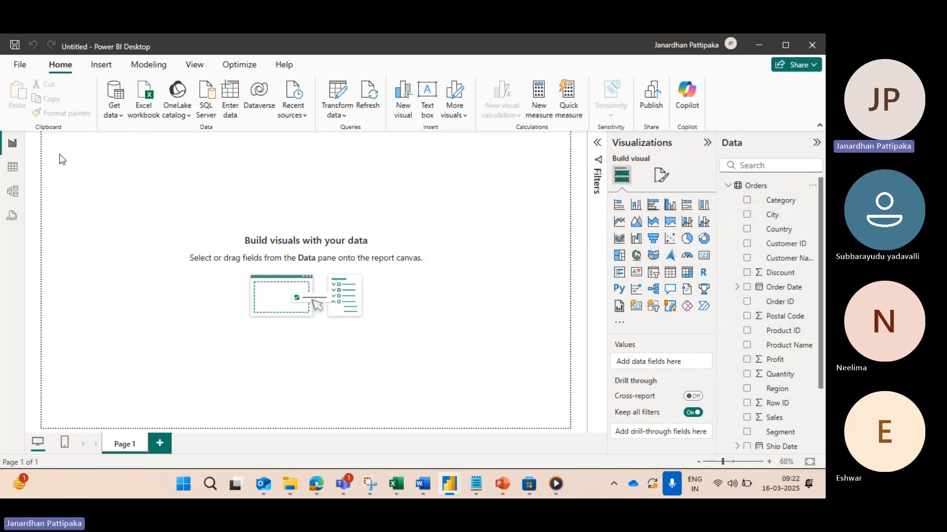
Step: Switch to Table view, display the Orders table's rows, and inspect its Country and Order Date columns
{"action": "left_click", "coordinate": [13, 170]}
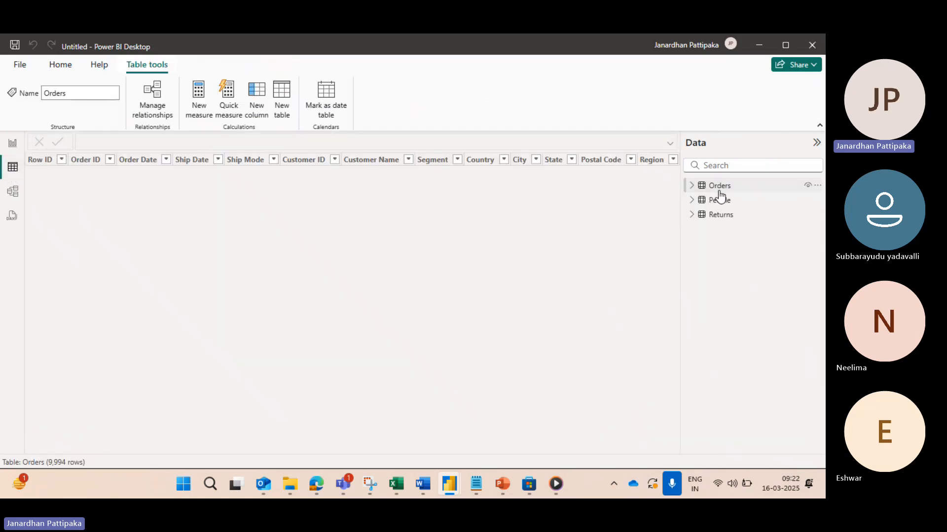
{"action": "left_click", "coordinate": [699, 190]}
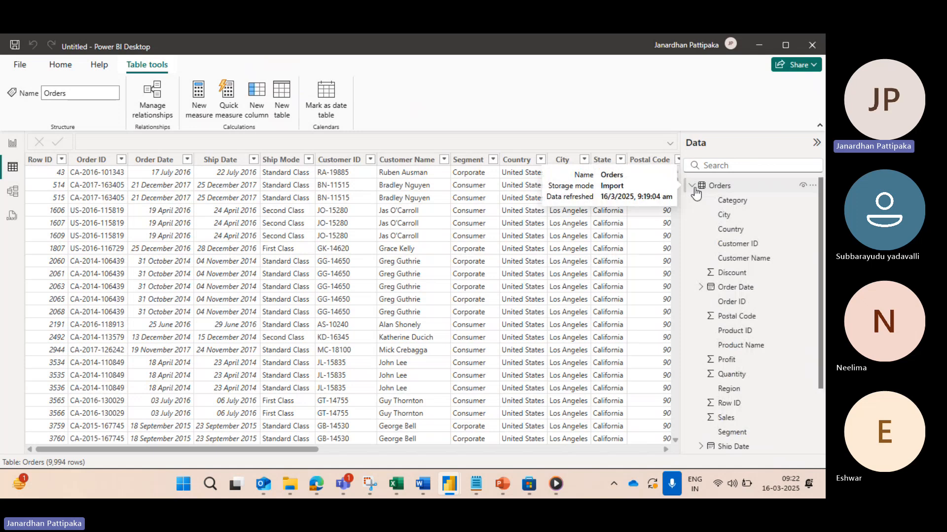
{"action": "left_click", "coordinate": [731, 229]}
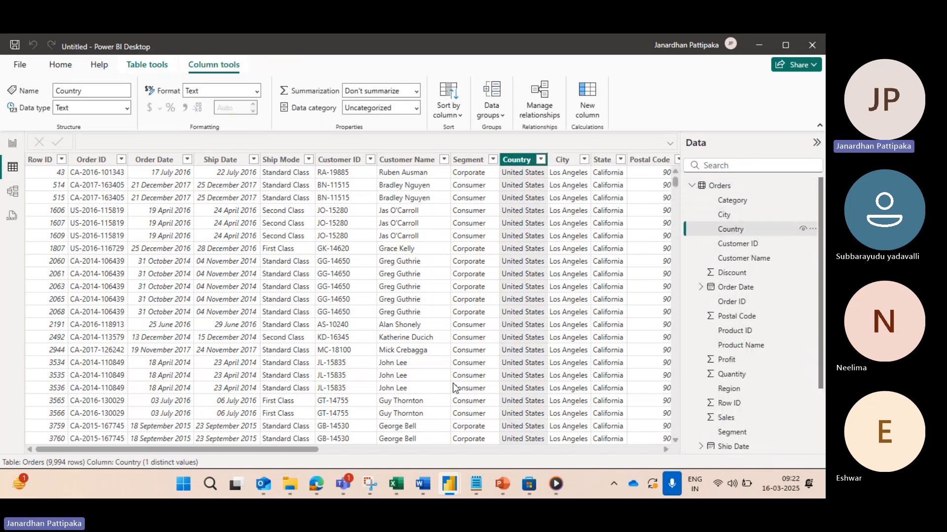
{"action": "left_click", "coordinate": [185, 277]}
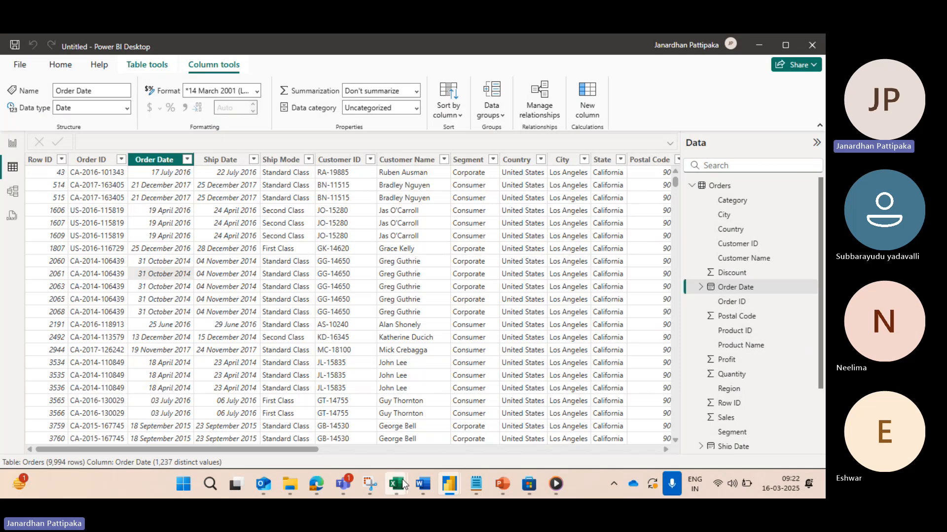
Step: Compare the Order Date format in the Orders table with the Orders sheet in Excel's Sample - Superstore (1) workbook
{"action": "mouse_move", "coordinate": [401, 479]}
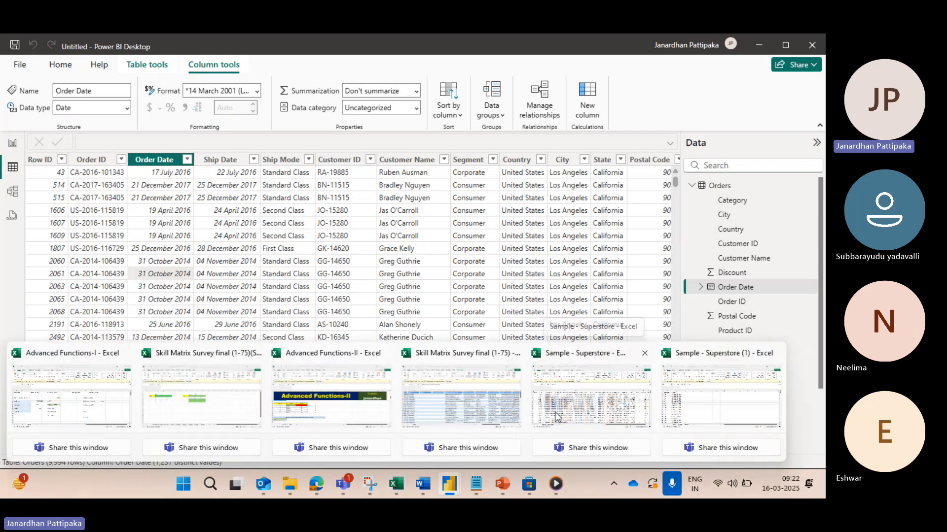
{"action": "mouse_move", "coordinate": [579, 409]}
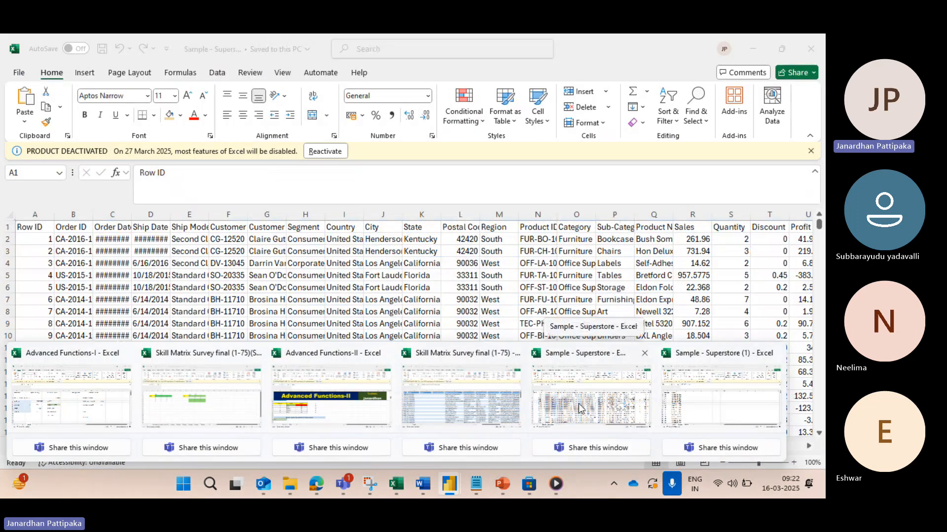
{"action": "left_click", "coordinate": [714, 402]}
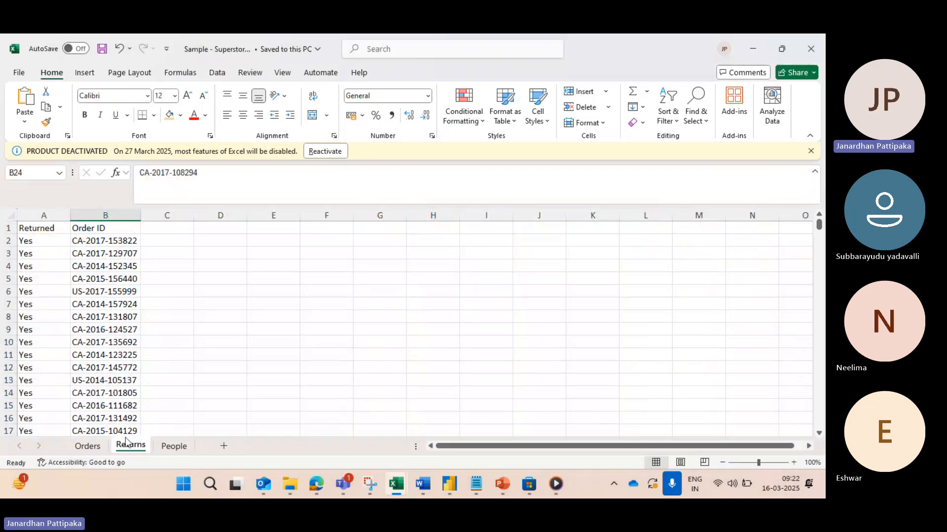
{"action": "left_click", "coordinate": [87, 445]}
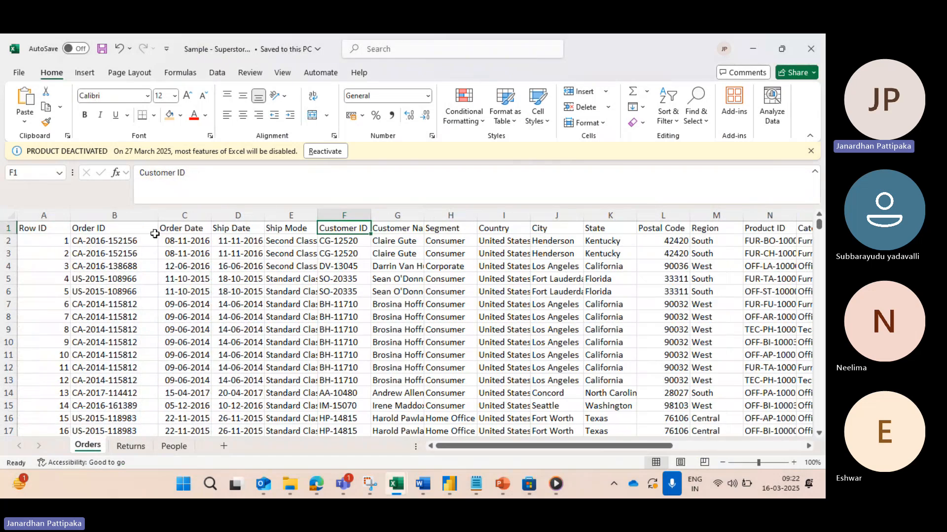
{"action": "key", "text": "alt+Tab"}
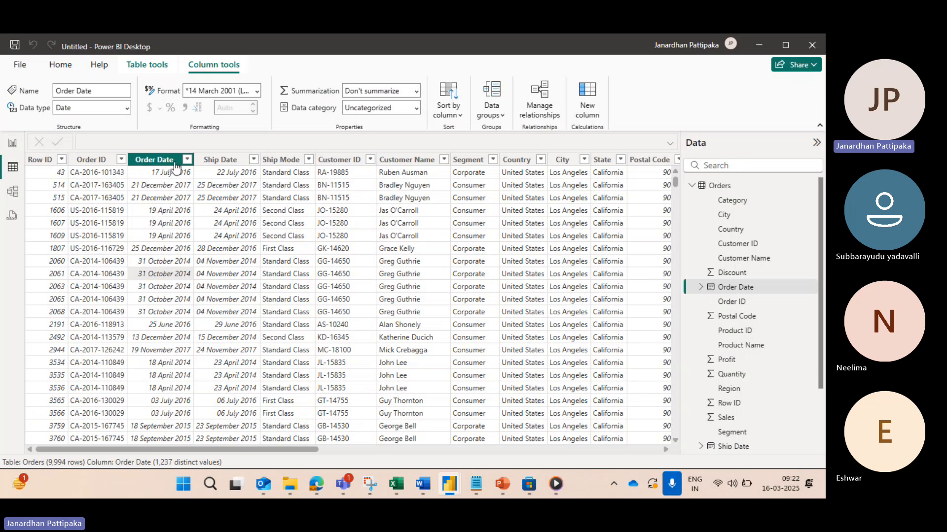
{"action": "key", "text": "alt+Tab"}
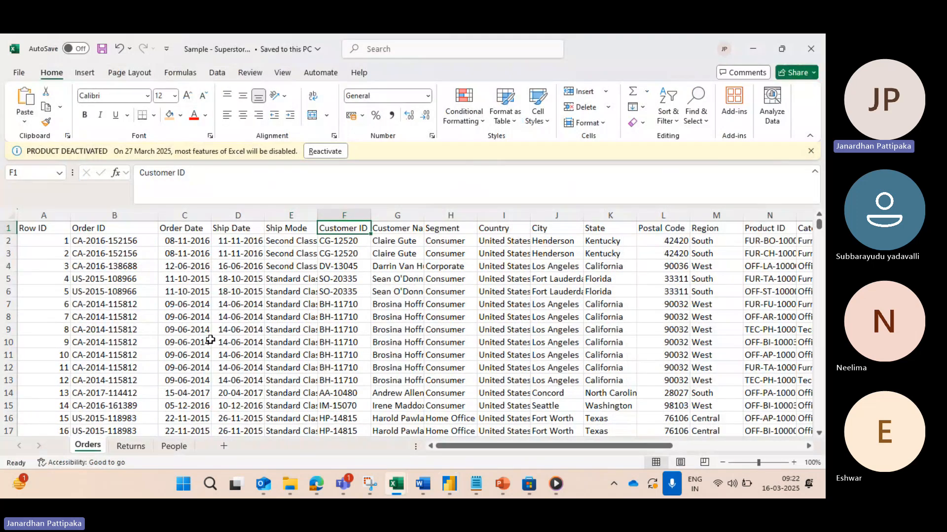
{"action": "key", "text": "alt+Tab"}
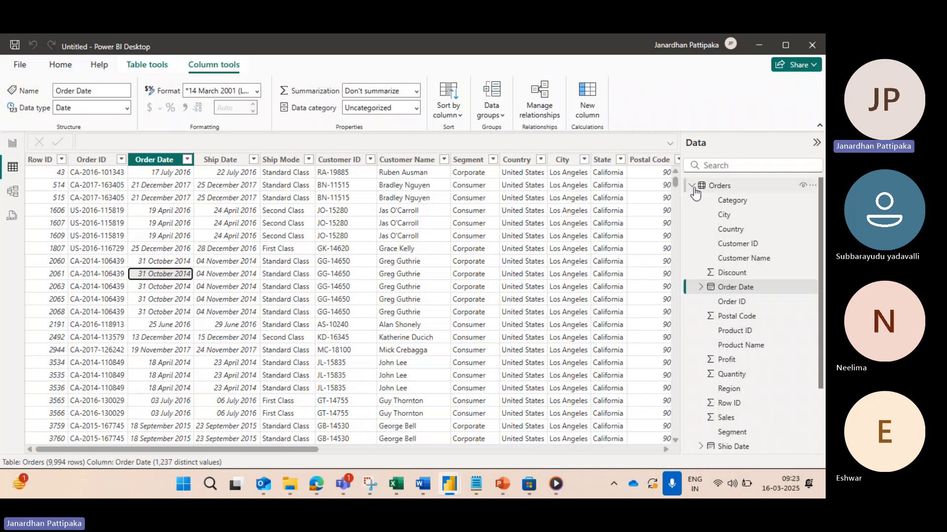
Step: Collapse Orders, expand the People table, and display its rows with Column1 selected
{"action": "left_click", "coordinate": [692, 185]}
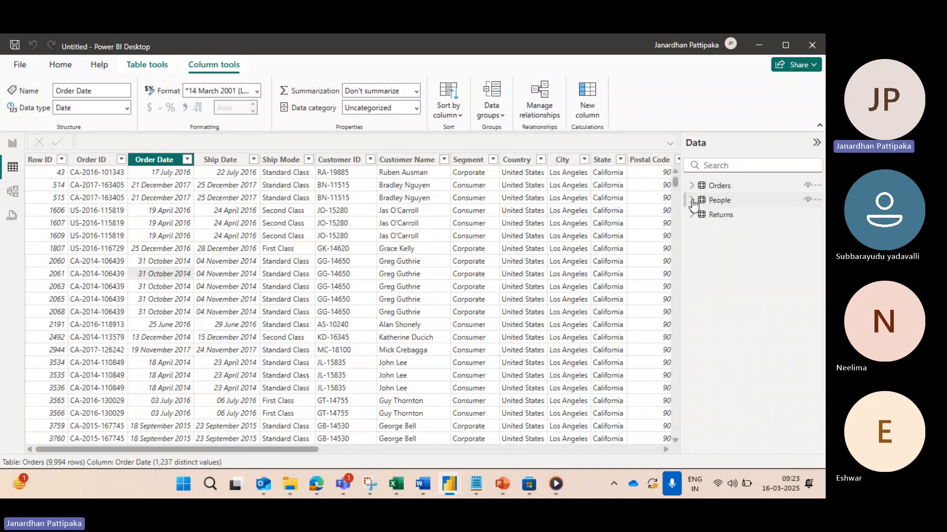
{"action": "left_click", "coordinate": [693, 202]}
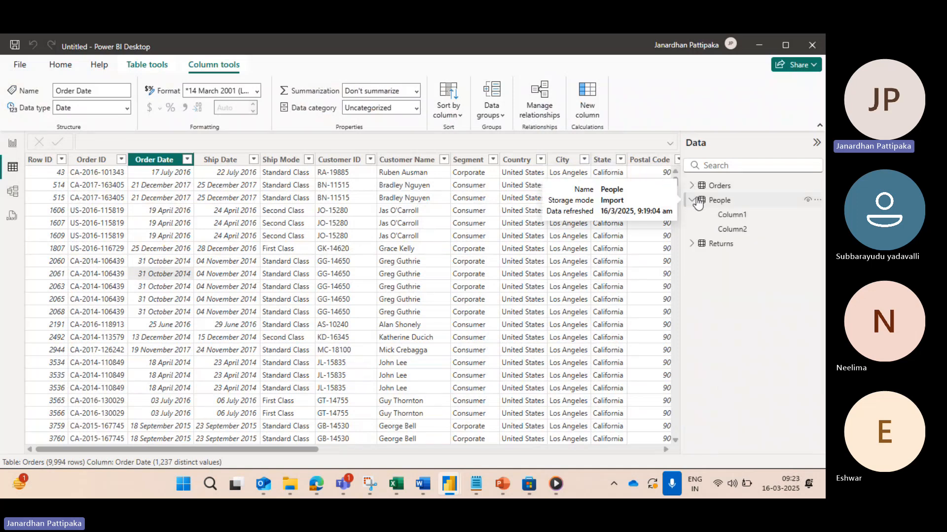
{"action": "left_click", "coordinate": [737, 220]}
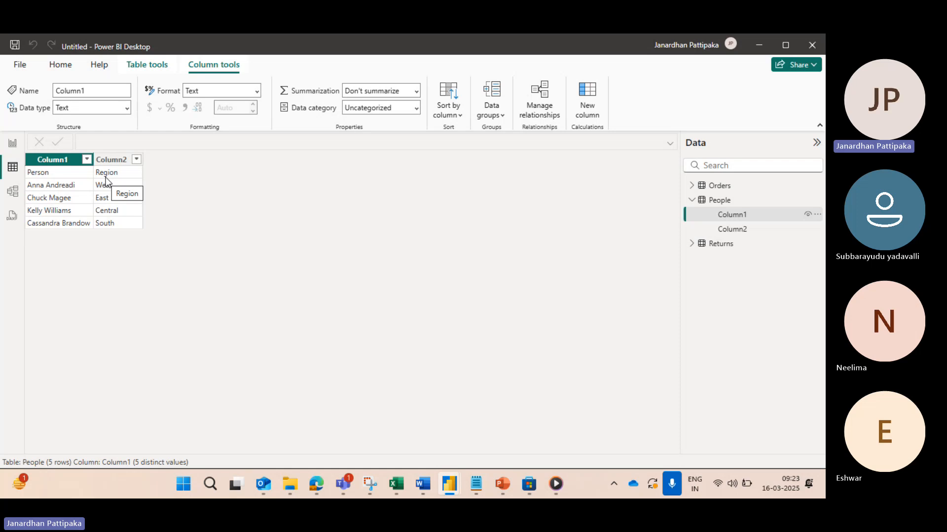
Step: Collapse People, expand the Returns table, and display its rows with Column1 selected
{"action": "left_click", "coordinate": [692, 201]}
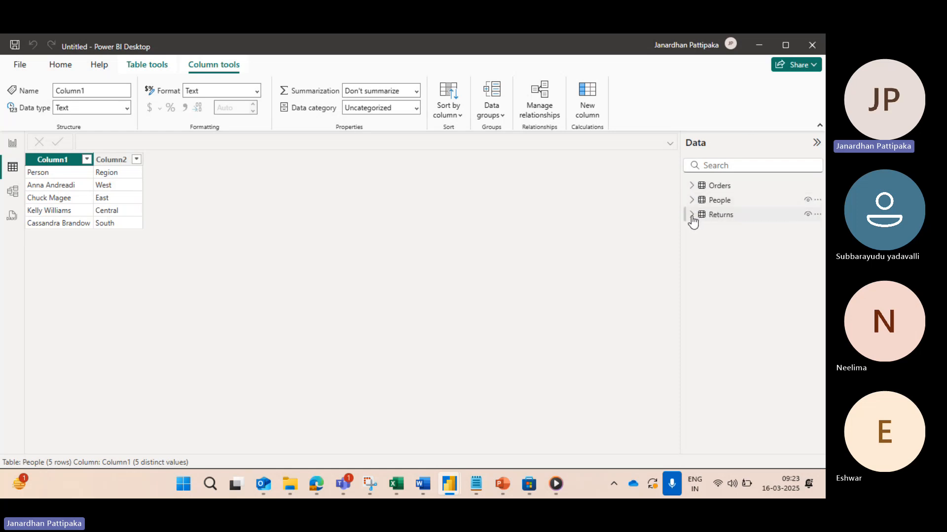
{"action": "left_click", "coordinate": [691, 215]}
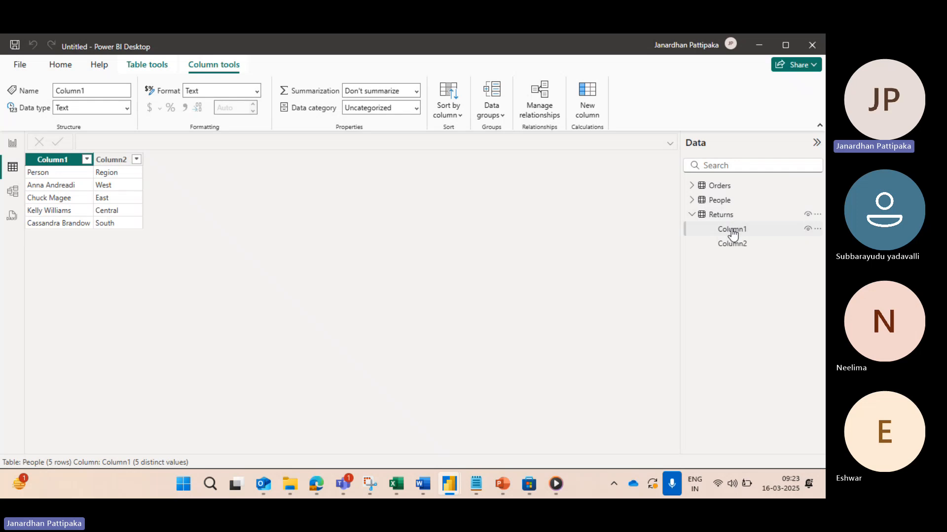
{"action": "left_click", "coordinate": [734, 230]}
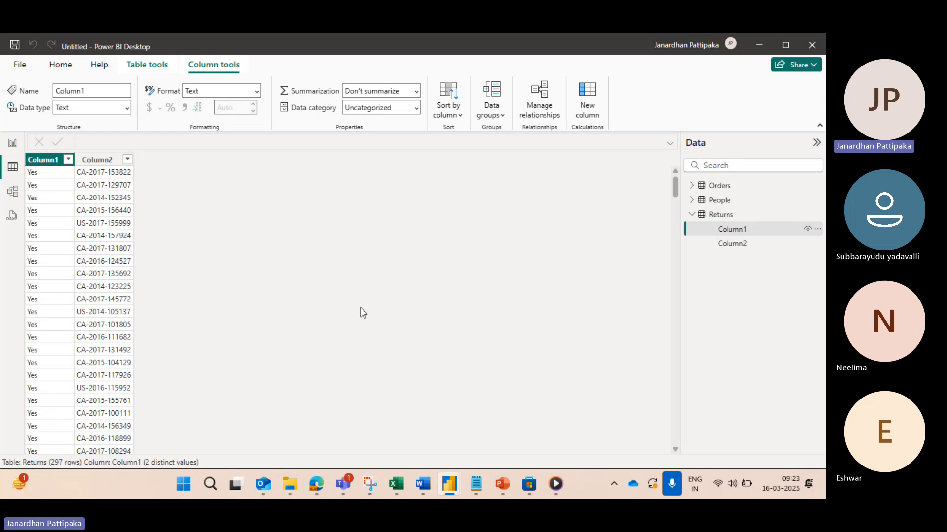
Step: Bring up the Returns sheet in Excel, and check its rows against the Returns table's rows in Power BI Desktop
{"action": "key", "text": "alt+Tab"}
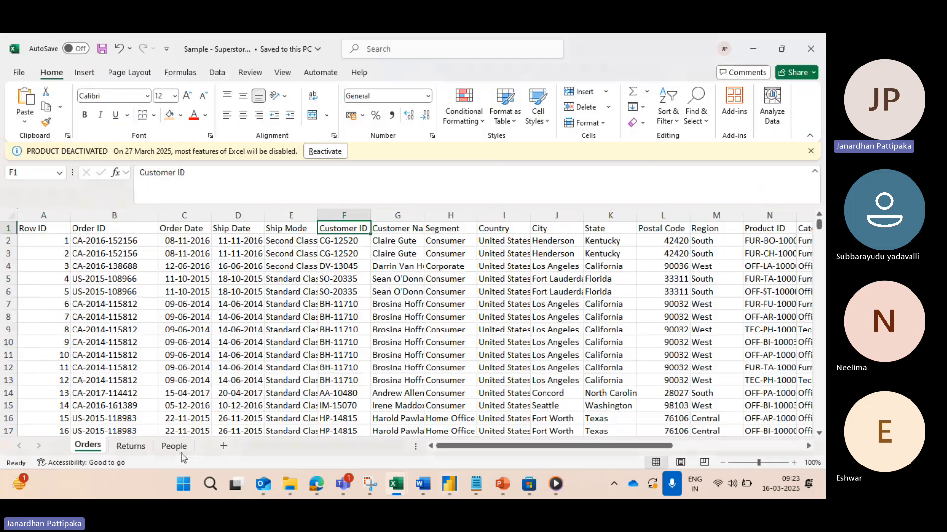
{"action": "left_click", "coordinate": [130, 446]}
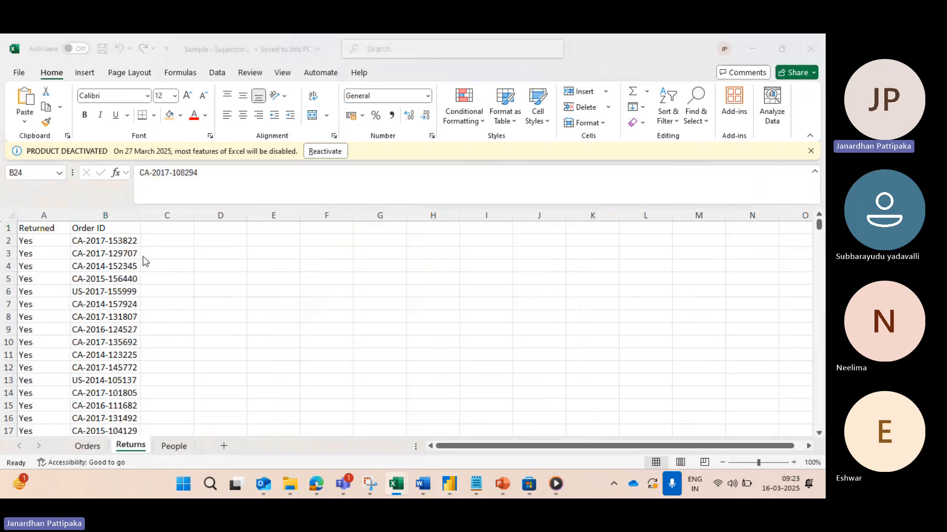
{"action": "key", "text": "alt+Tab"}
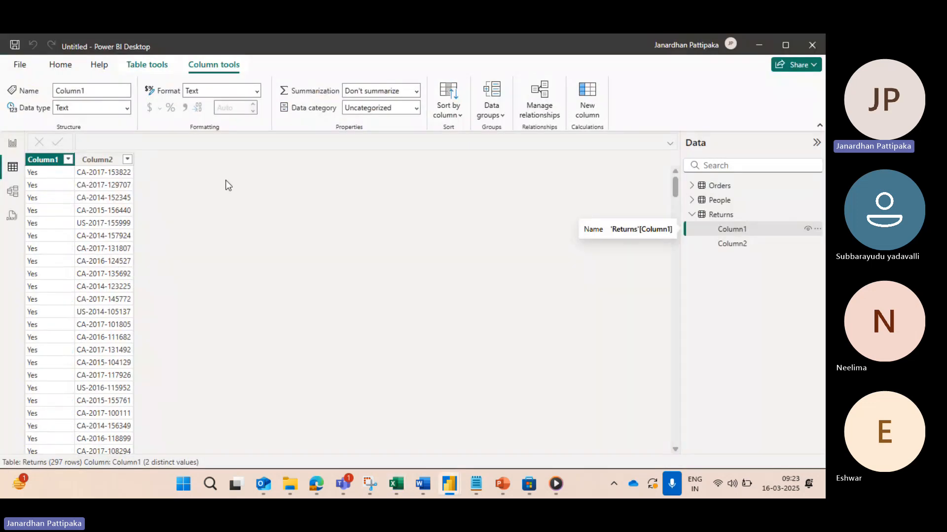
{"action": "scroll", "coordinate": [93, 203], "scroll_direction": "down", "scroll_amount": 1}
{"action": "scroll", "coordinate": [94, 203], "scroll_direction": "up", "scroll_amount": 1}
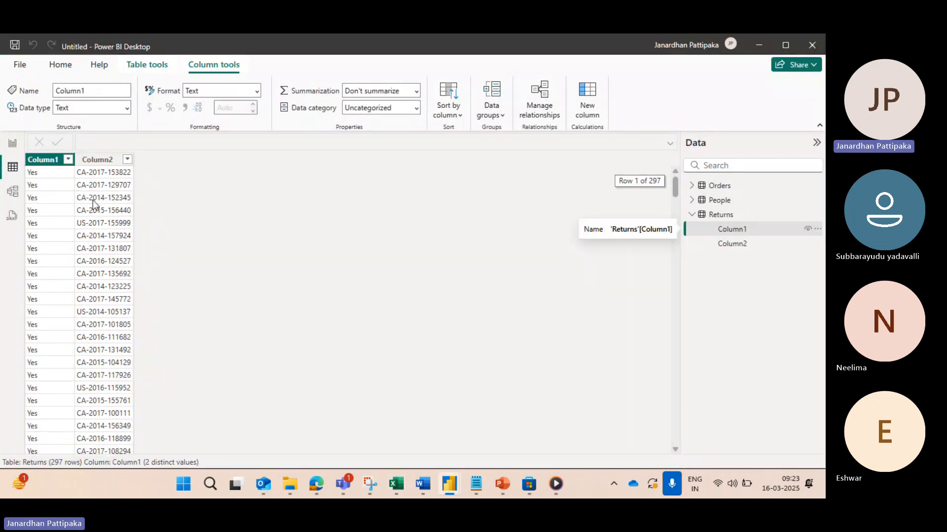
{"action": "scroll", "coordinate": [79, 232], "scroll_direction": "down", "scroll_amount": 2}
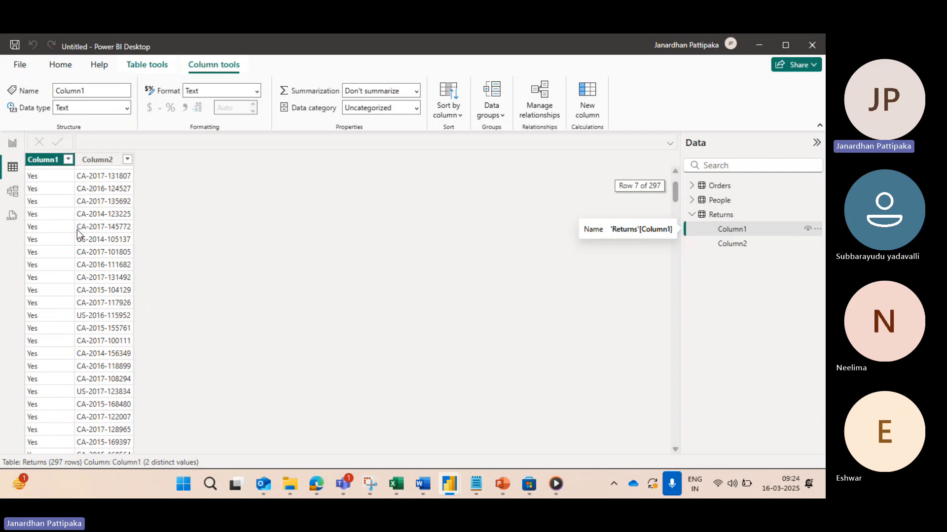
Step: Return to Report view and capture the whole Power BI Desktop window as a new snip in Snipping Tool
{"action": "scroll", "coordinate": [78, 233], "scroll_direction": "up", "scroll_amount": 2}
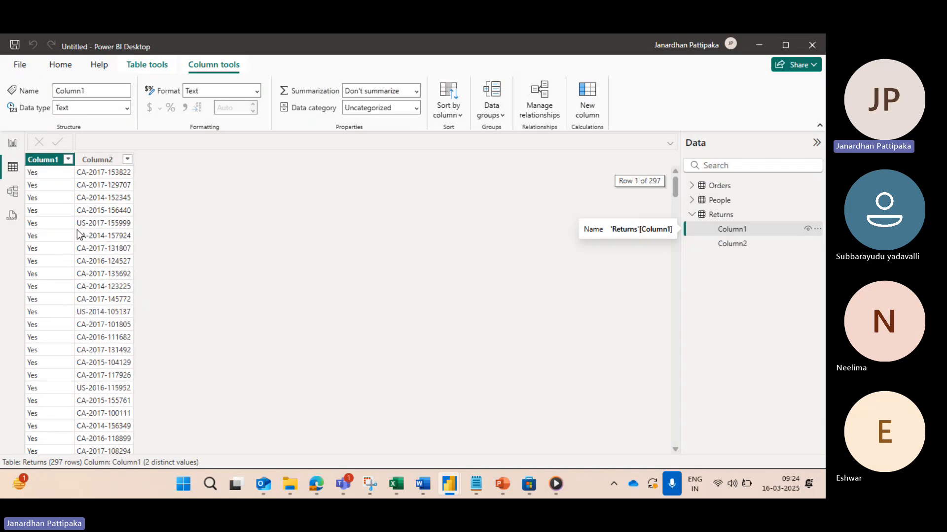
{"action": "left_click", "coordinate": [13, 146]}
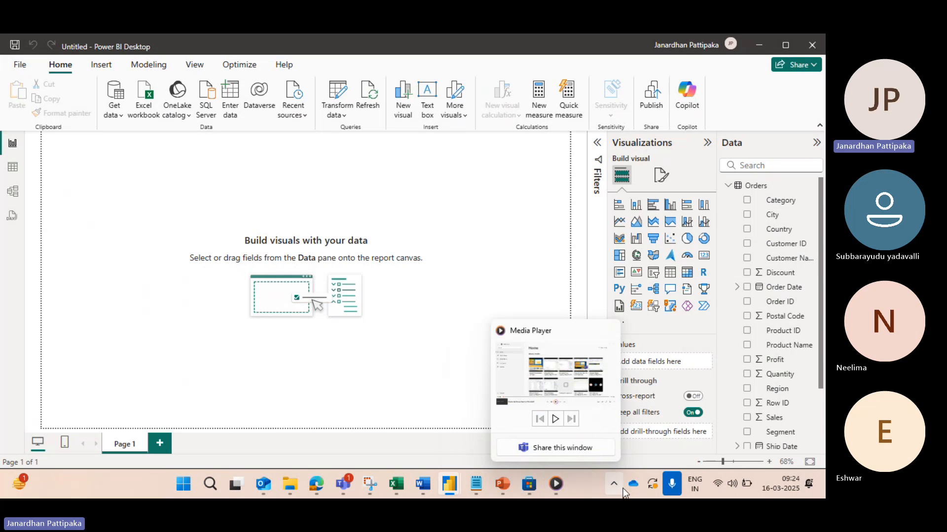
{"action": "left_click", "coordinate": [209, 485]}
{"action": "type", "text": "SNI"}
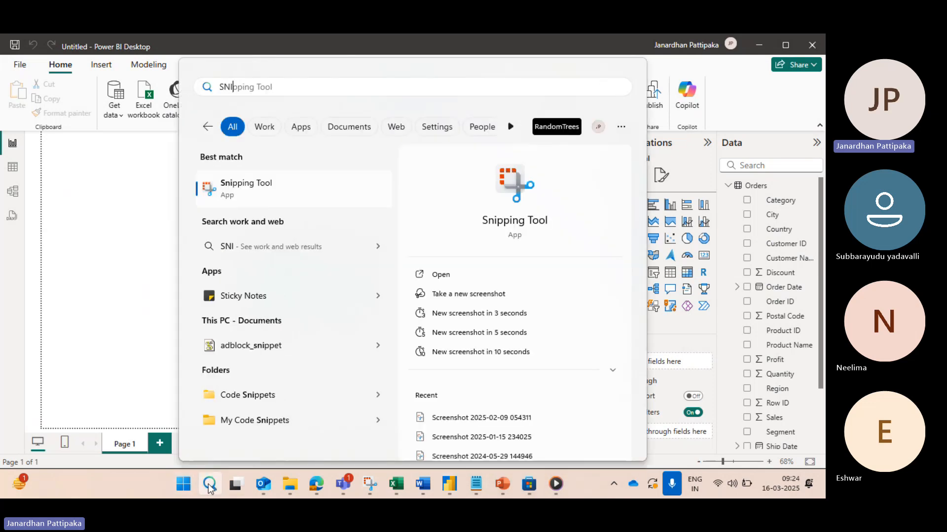
{"action": "left_click", "coordinate": [503, 180]}
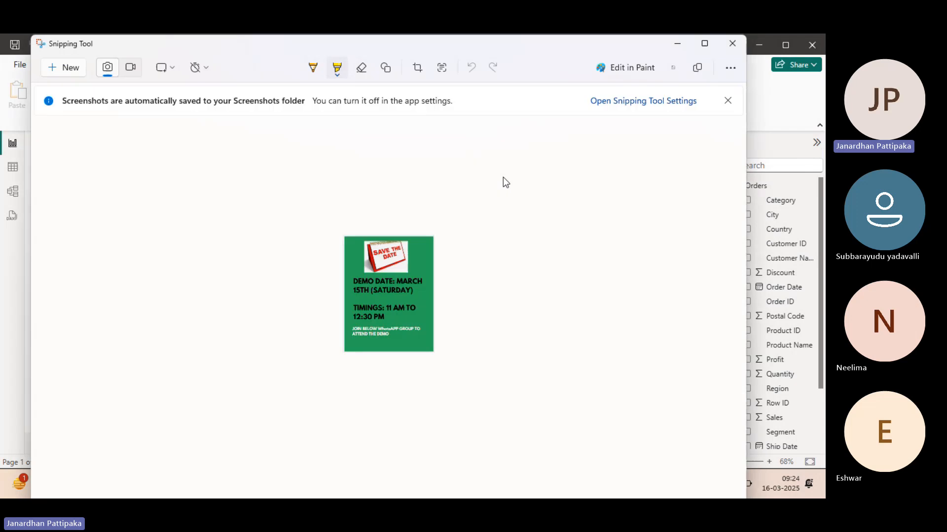
{"action": "left_click", "coordinate": [69, 68]}
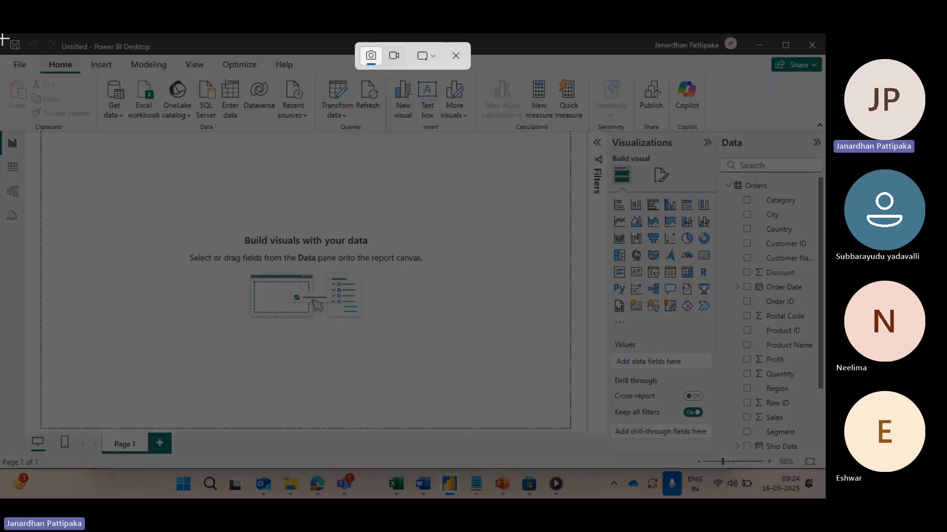
{"action": "left_click_drag", "start_coordinate": [2, 38], "coordinate": [820, 465]}
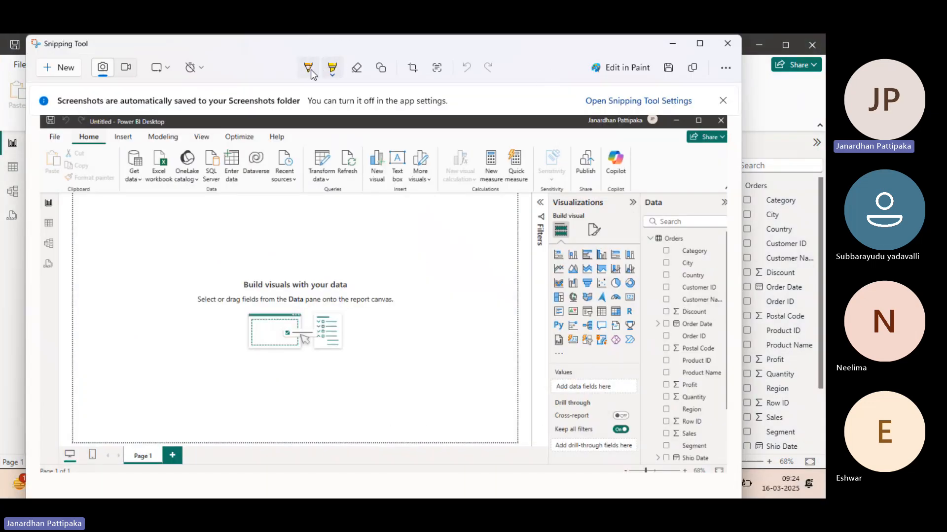
Step: Outline the Data pane, the Get data command and the Visualizations pane on the snip with the yellow highlighter
{"action": "left_click", "coordinate": [330, 73]}
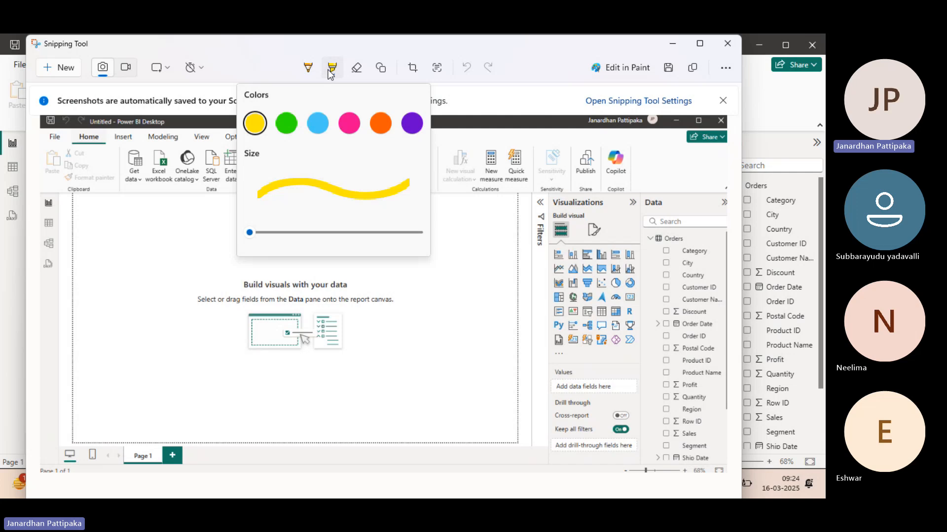
{"action": "left_click", "coordinate": [254, 122]}
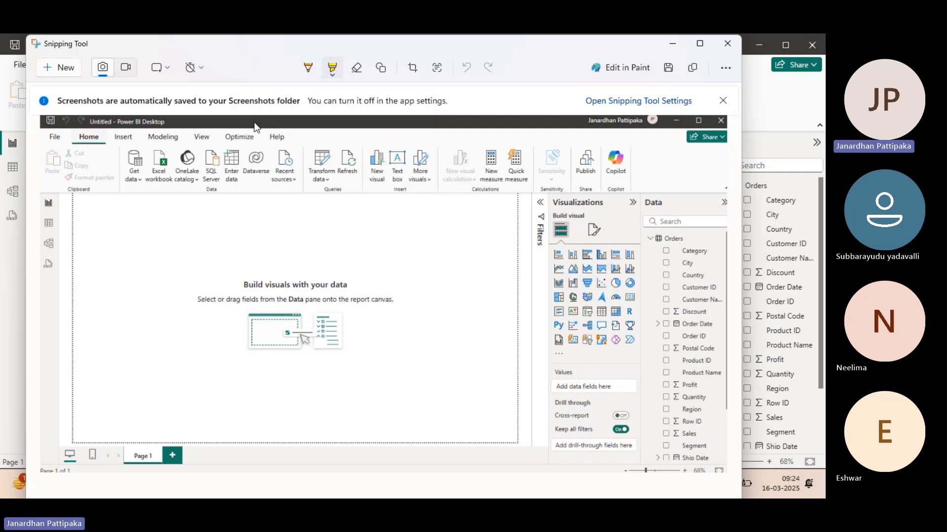
{"action": "left_click", "coordinate": [330, 75]}
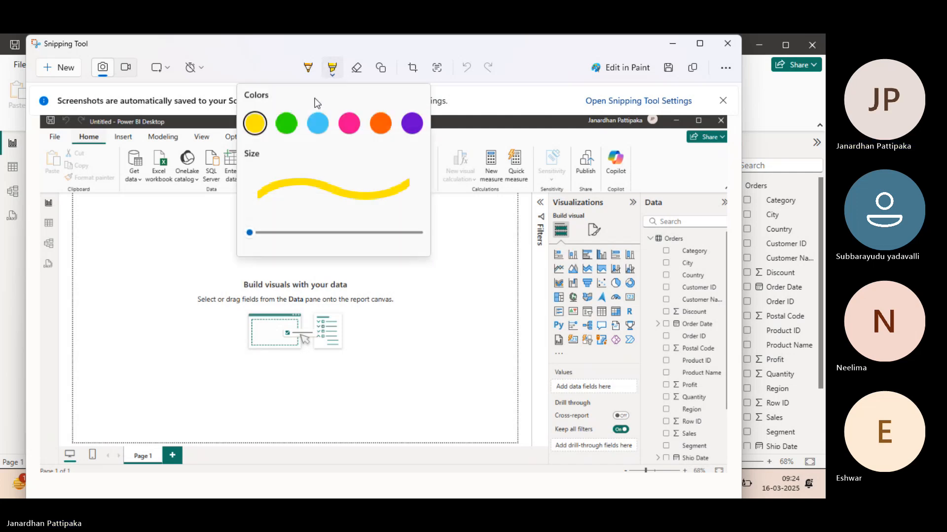
{"action": "left_click", "coordinate": [254, 130]}
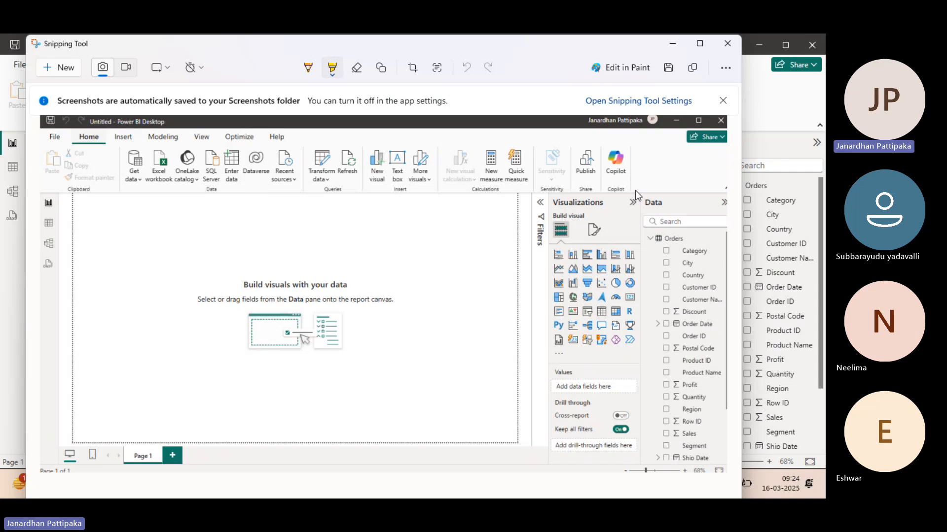
{"action": "left_click_drag", "start_coordinate": [635, 190], "coordinate": [711, 193]}
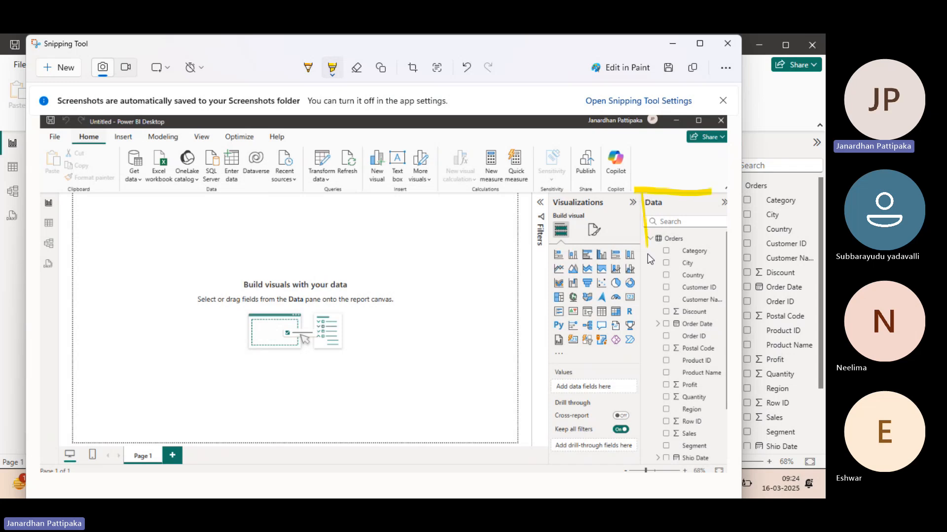
{"action": "left_click_drag", "start_coordinate": [647, 254], "coordinate": [647, 442]}
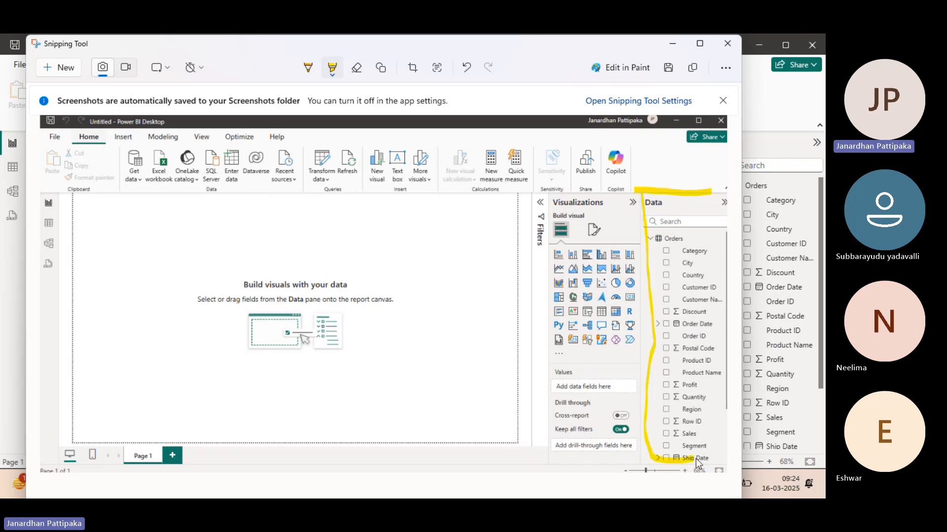
{"action": "mouse_move", "coordinate": [696, 459]}
{"action": "left_mouse_down"}
{"action": "mouse_move", "coordinate": [726, 400]}
{"action": "mouse_move", "coordinate": [720, 197]}
{"action": "left_mouse_up"}
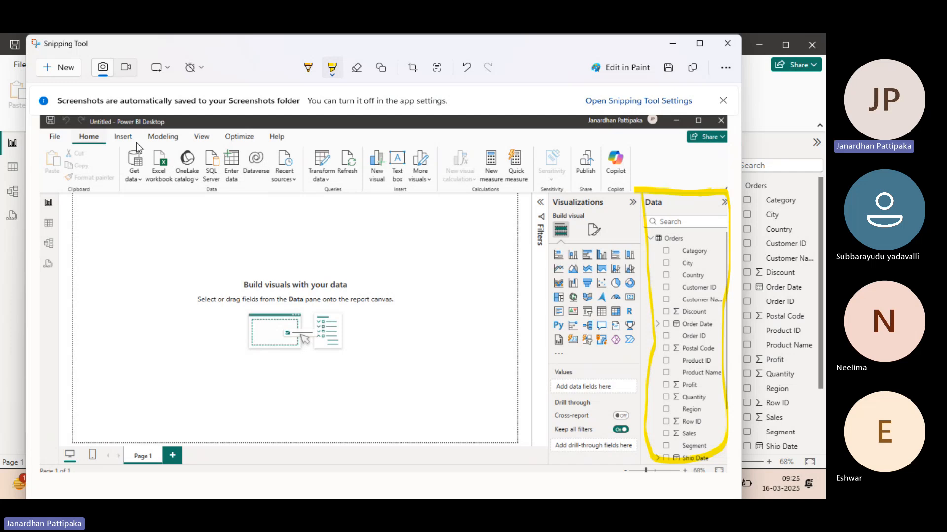
{"action": "mouse_move", "coordinate": [136, 142]}
{"action": "left_mouse_down"}
{"action": "mouse_move", "coordinate": [119, 164]}
{"action": "mouse_move", "coordinate": [129, 195]}
{"action": "mouse_move", "coordinate": [141, 190]}
{"action": "mouse_move", "coordinate": [137, 156]}
{"action": "left_mouse_up"}
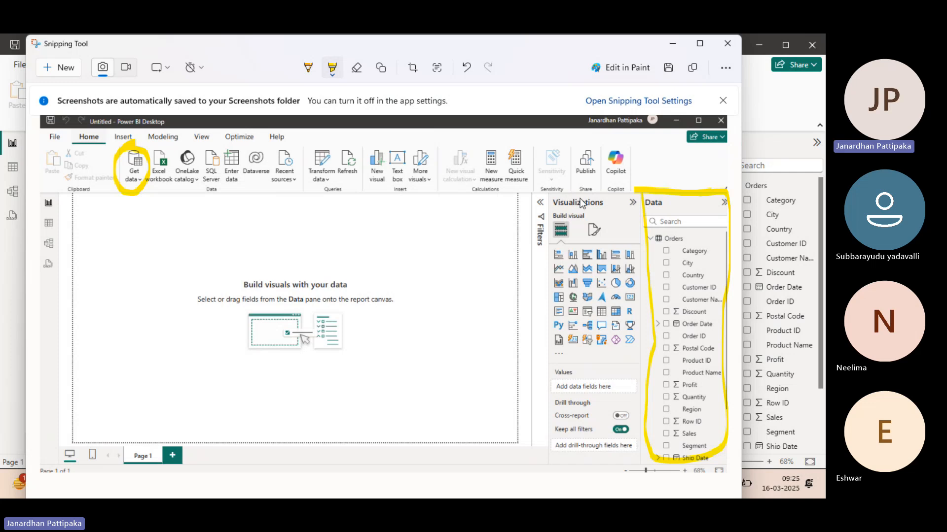
{"action": "mouse_move", "coordinate": [578, 188]}
{"action": "left_mouse_down"}
{"action": "mouse_move", "coordinate": [540, 217]}
{"action": "mouse_move", "coordinate": [544, 368]}
{"action": "mouse_move", "coordinate": [567, 466]}
{"action": "mouse_move", "coordinate": [623, 449]}
{"action": "mouse_move", "coordinate": [641, 379]}
{"action": "mouse_move", "coordinate": [642, 222]}
{"action": "mouse_move", "coordinate": [599, 187]}
{"action": "left_mouse_up"}
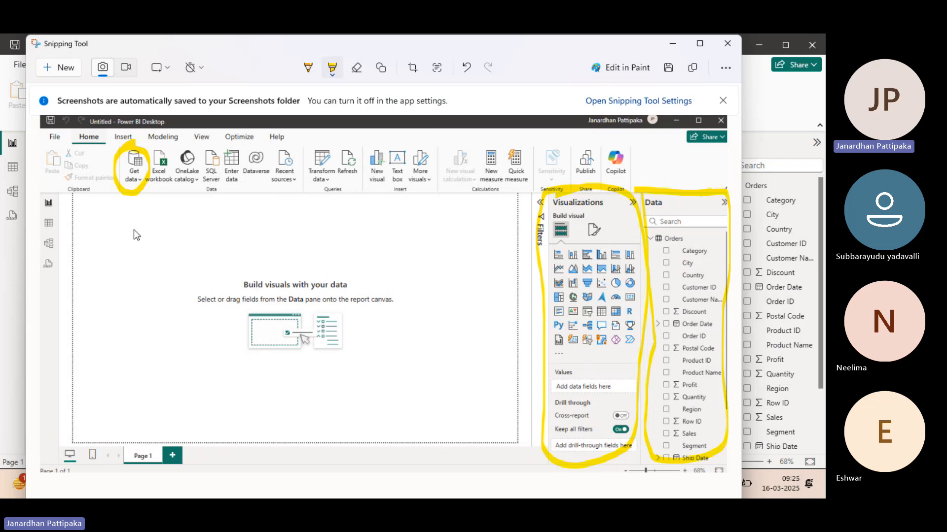
Step: Highlight the report canvas border, sketch two boxes and three round shapes inside it, and tick the Report view and Table view icons
{"action": "left_click_drag", "start_coordinate": [99, 218], "coordinate": [144, 222]}
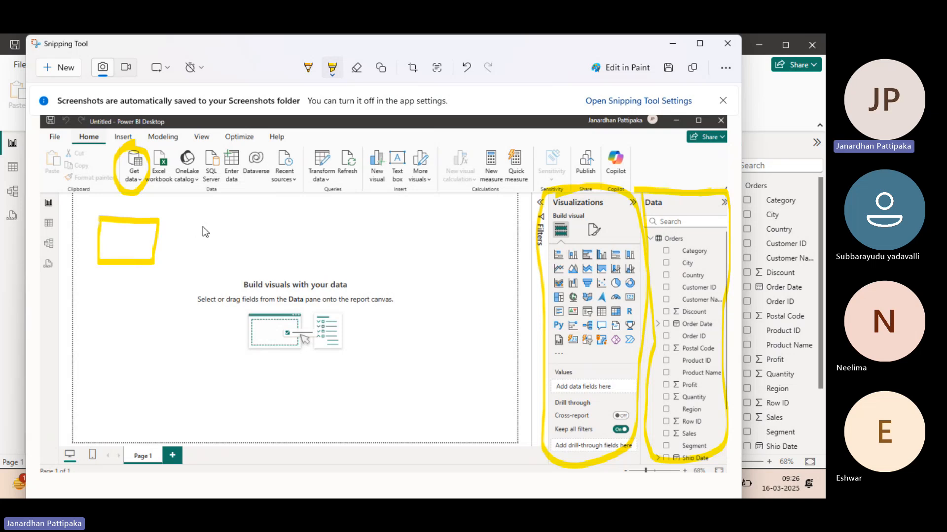
{"action": "left_click_drag", "start_coordinate": [256, 262], "coordinate": [198, 258]}
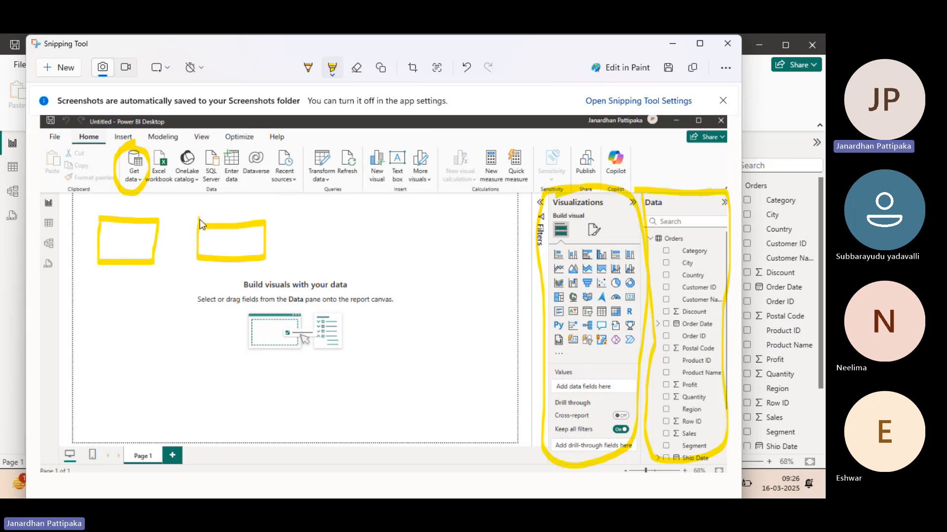
{"action": "mouse_move", "coordinate": [75, 193]}
{"action": "left_mouse_down"}
{"action": "mouse_move", "coordinate": [67, 325]}
{"action": "mouse_move", "coordinate": [76, 432]}
{"action": "mouse_move", "coordinate": [171, 439]}
{"action": "mouse_move", "coordinate": [522, 428]}
{"action": "mouse_move", "coordinate": [517, 221]}
{"action": "mouse_move", "coordinate": [501, 185]}
{"action": "mouse_move", "coordinate": [64, 196]}
{"action": "left_mouse_up"}
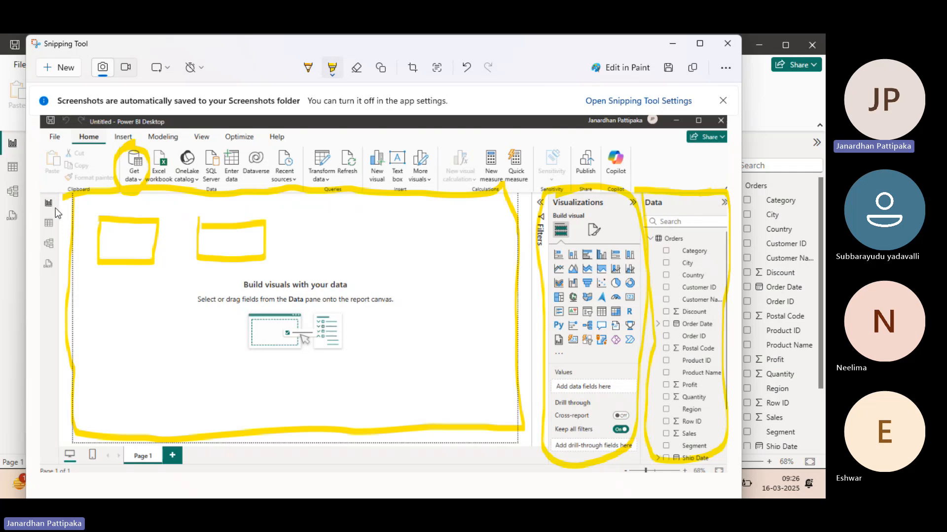
{"action": "mouse_move", "coordinate": [37, 190]}
{"action": "left_mouse_down"}
{"action": "mouse_move", "coordinate": [43, 200]}
{"action": "mouse_move", "coordinate": [64, 166]}
{"action": "left_mouse_up"}
{"action": "mouse_move", "coordinate": [345, 223]}
{"action": "left_mouse_down"}
{"action": "mouse_move", "coordinate": [365, 261]}
{"action": "mouse_move", "coordinate": [327, 228]}
{"action": "left_mouse_up"}
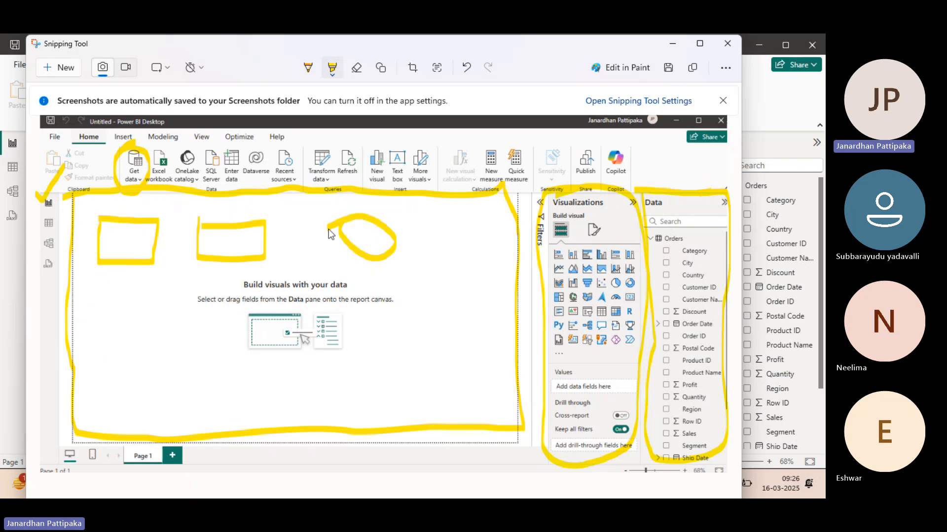
{"action": "mouse_move", "coordinate": [172, 309]}
{"action": "left_mouse_down"}
{"action": "mouse_move", "coordinate": [149, 365]}
{"action": "mouse_move", "coordinate": [162, 316]}
{"action": "left_mouse_up"}
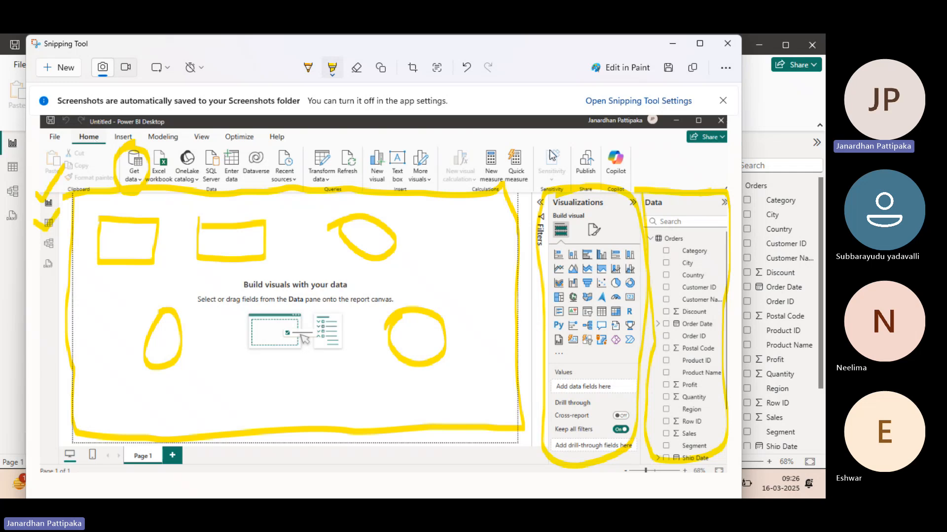
Step: Switch back to Power BI Desktop and display the Orders table's rows in Table view with the Country column selected
{"action": "key", "text": "alt+Tab"}
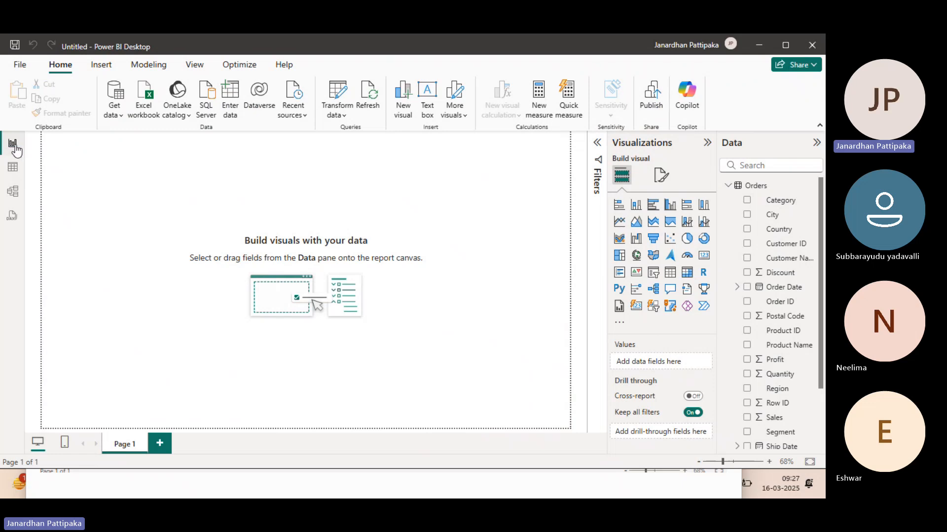
{"action": "left_click", "coordinate": [13, 170]}
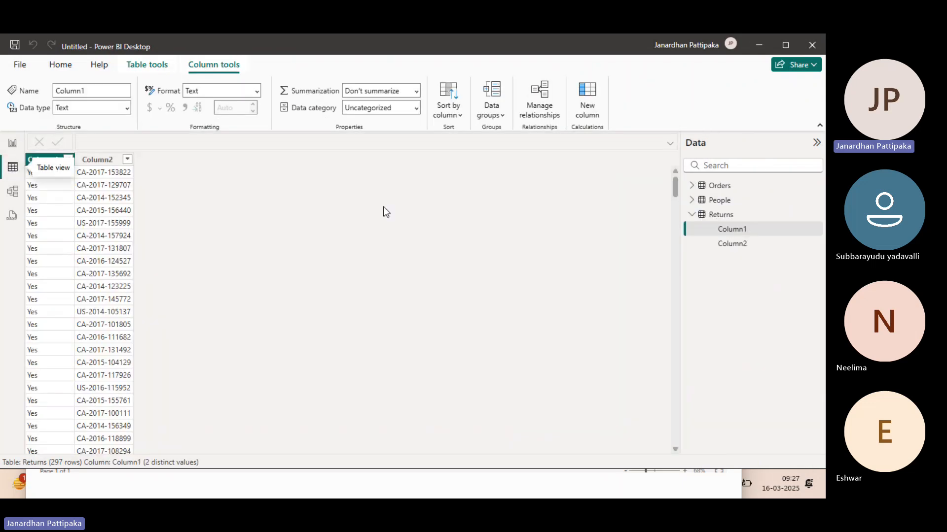
{"action": "left_click", "coordinate": [692, 185]}
{"action": "left_click", "coordinate": [727, 232]}
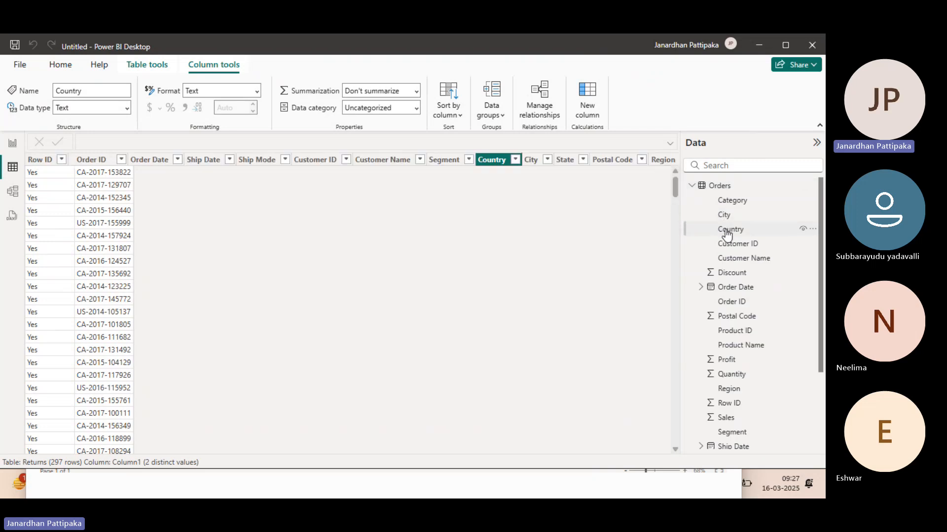
Step: Open Model view and collapse the Properties pane to examine the Orders, People and Returns table cards
{"action": "left_click", "coordinate": [15, 199]}
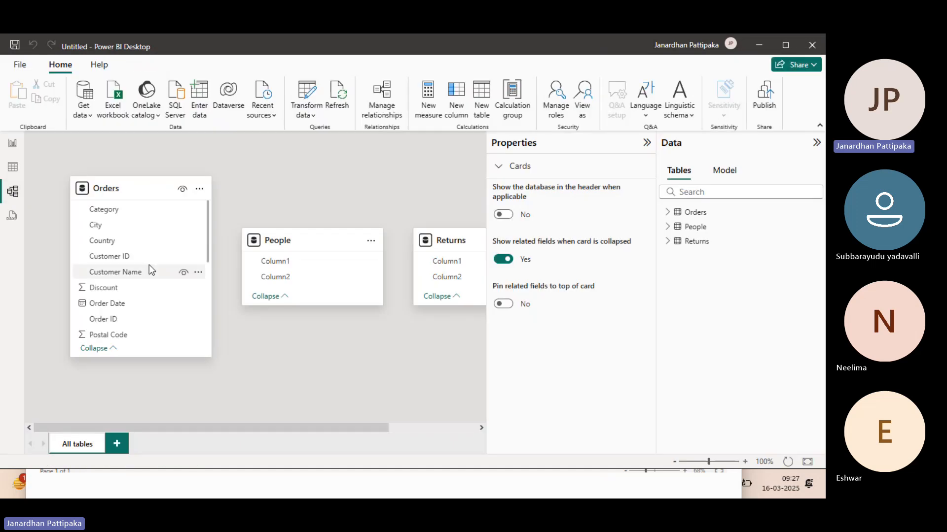
{"action": "left_click", "coordinate": [646, 149]}
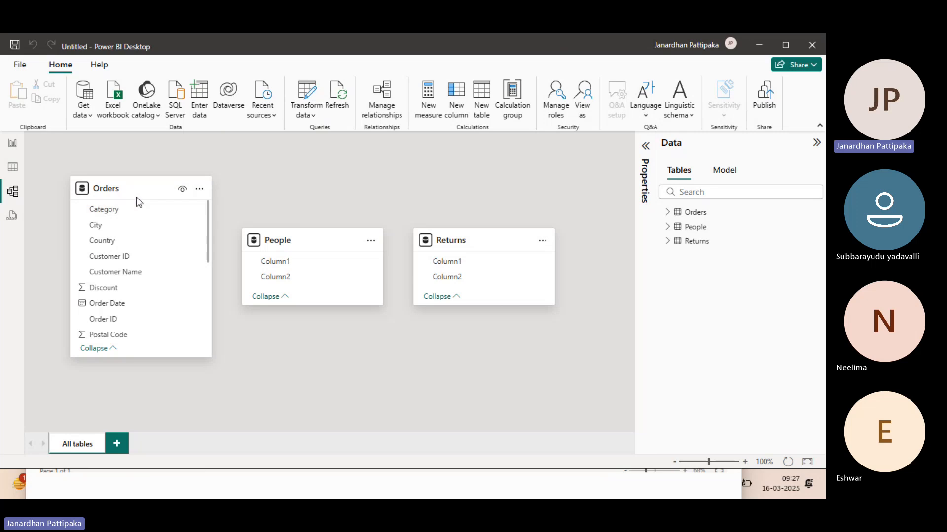
{"action": "mouse_move", "coordinate": [129, 198]}
Step: Return to Report view and expand the Filters pane beside the canvas
{"action": "left_click", "coordinate": [12, 144]}
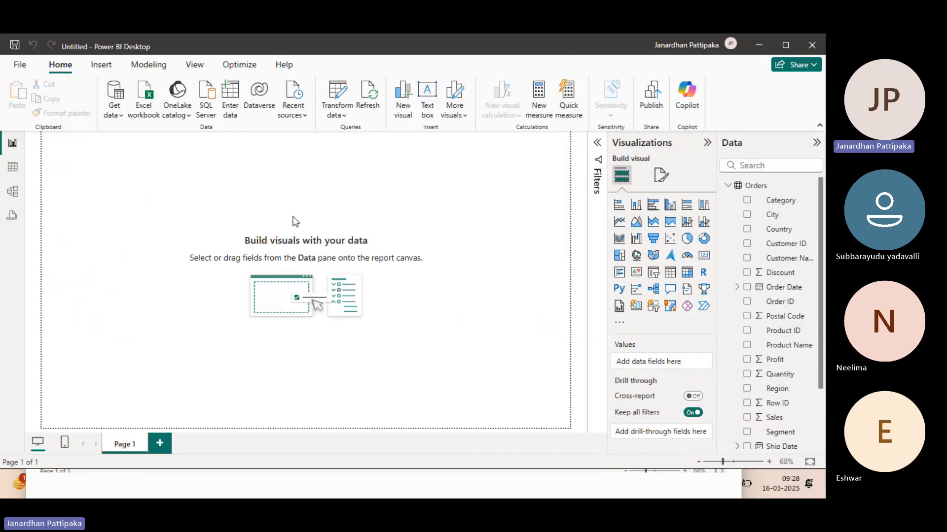
{"action": "left_click", "coordinate": [598, 144]}
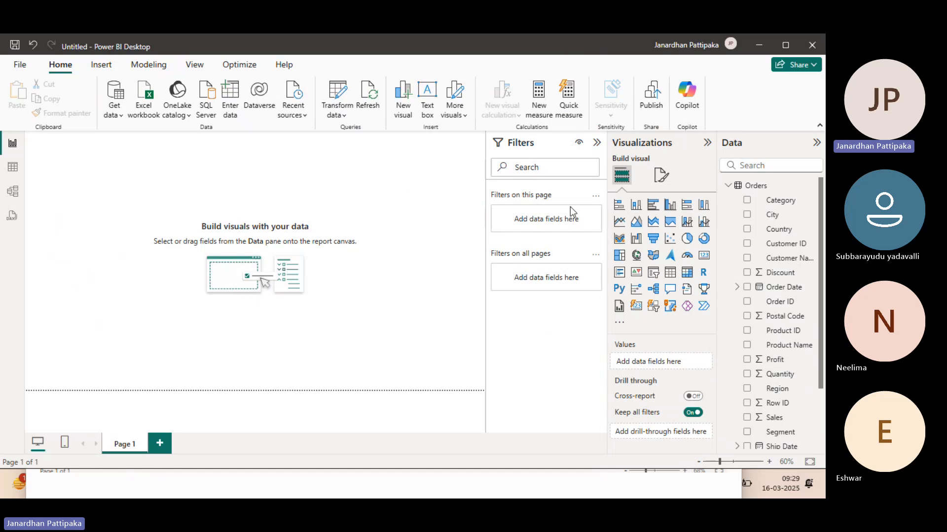
Step: Collapse the Orders field list and review the Insert, Modeling, View, Optimize and File commands, ending on the Home commands
{"action": "left_click", "coordinate": [729, 186]}
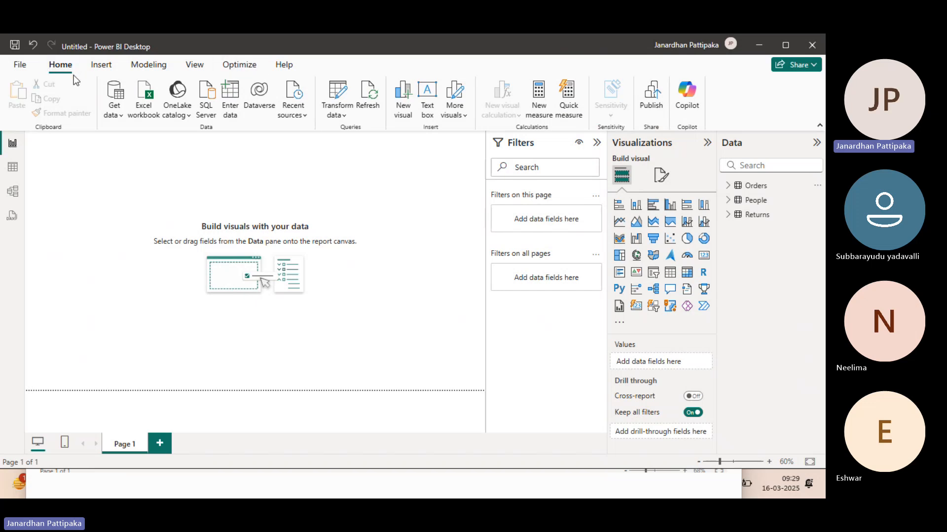
{"action": "left_click", "coordinate": [107, 69]}
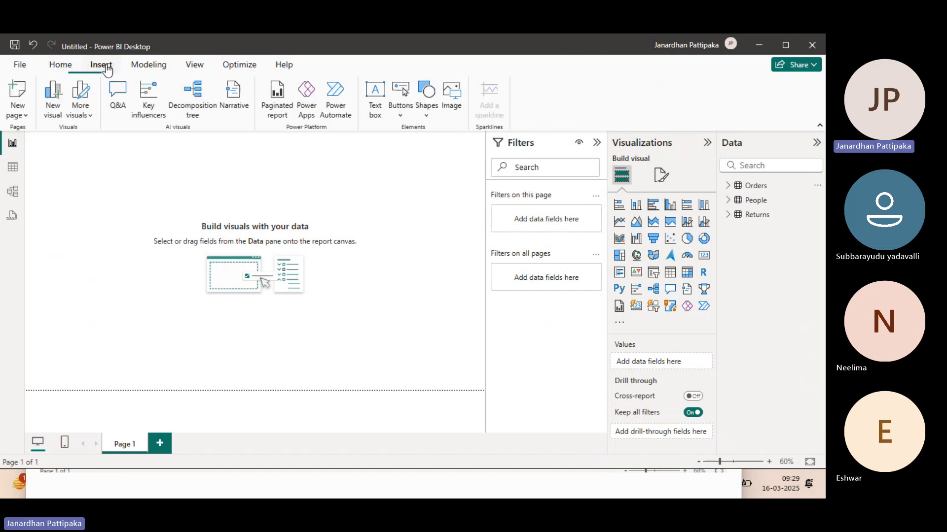
{"action": "left_click", "coordinate": [146, 66]}
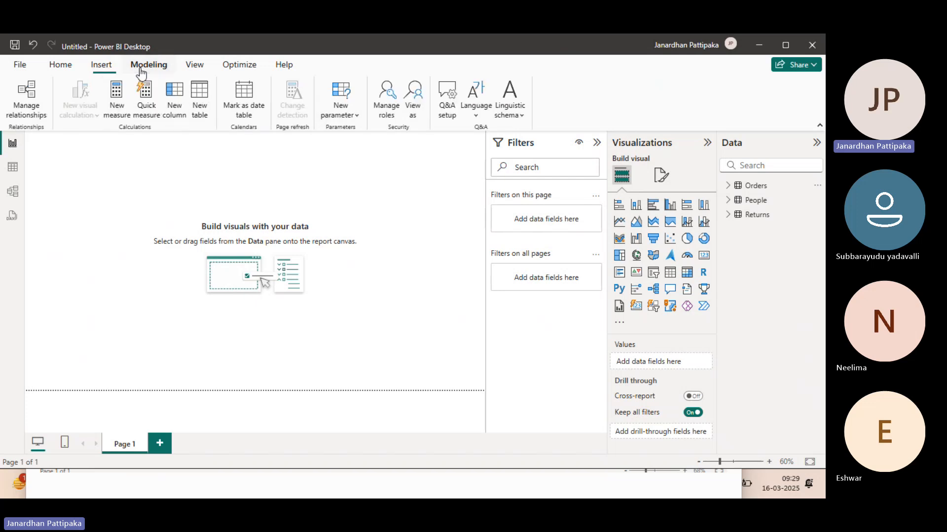
{"action": "left_click", "coordinate": [193, 66]}
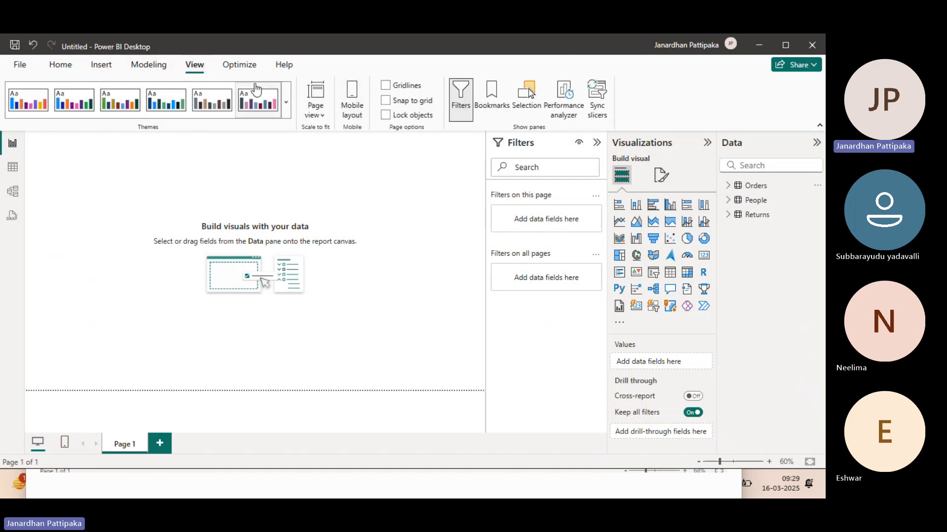
{"action": "left_click", "coordinate": [242, 66]}
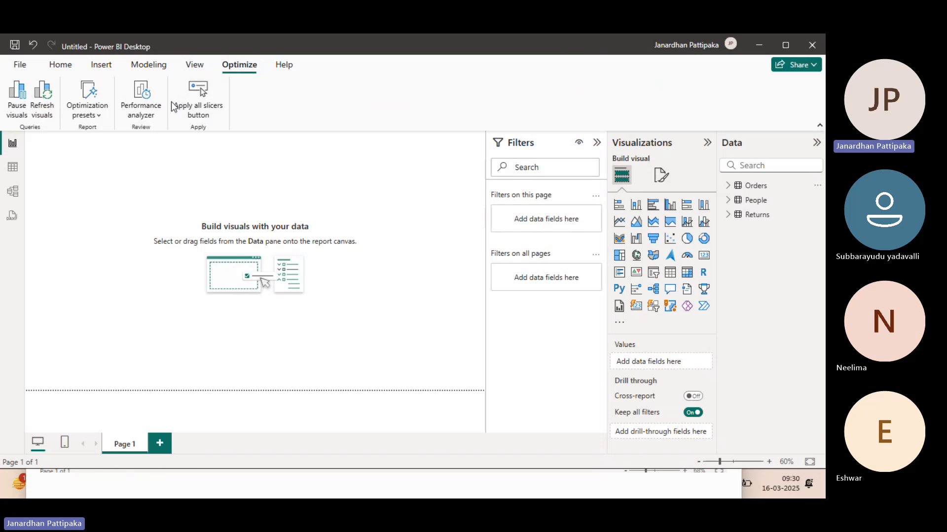
{"action": "left_click", "coordinate": [150, 68]}
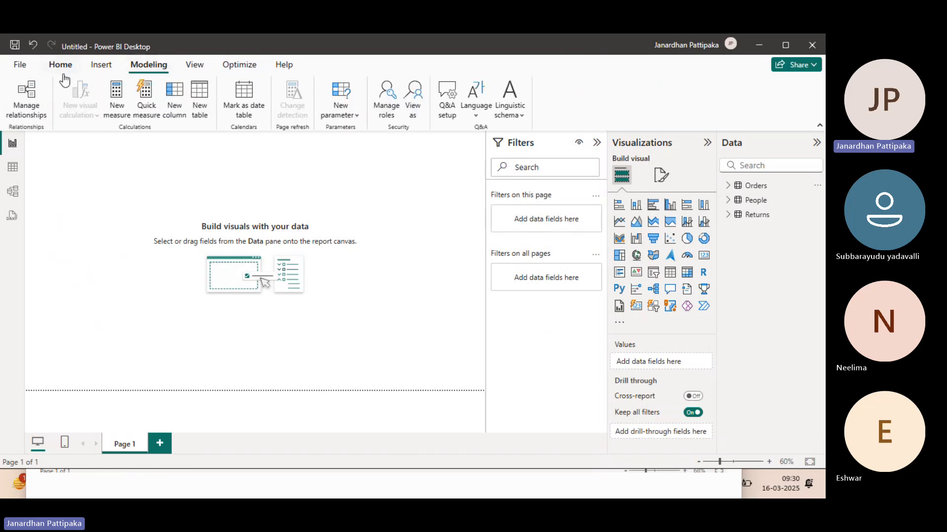
{"action": "left_click", "coordinate": [20, 65]}
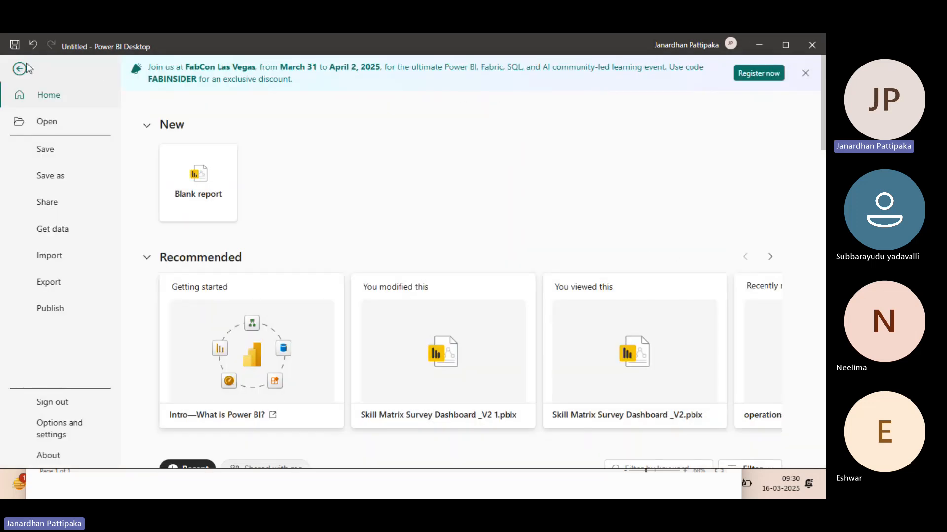
{"action": "left_click", "coordinate": [19, 68]}
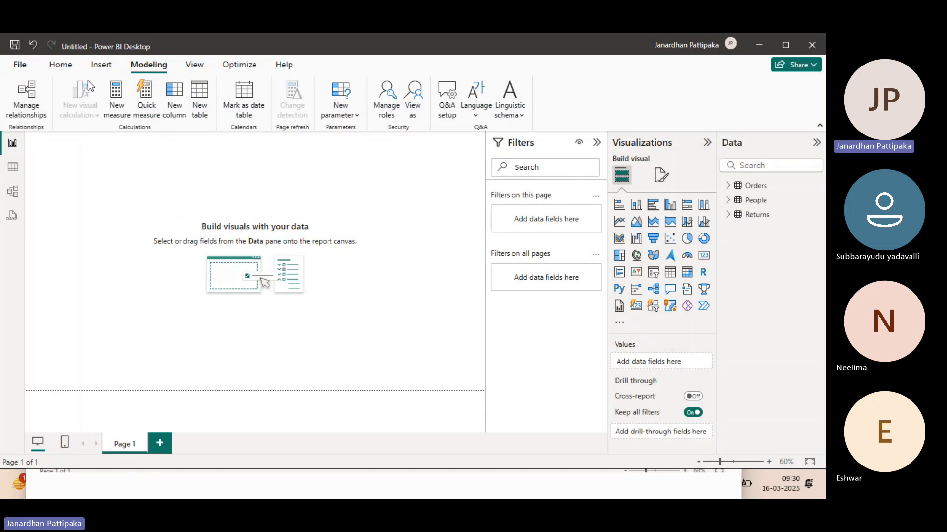
{"action": "left_click", "coordinate": [62, 66]}
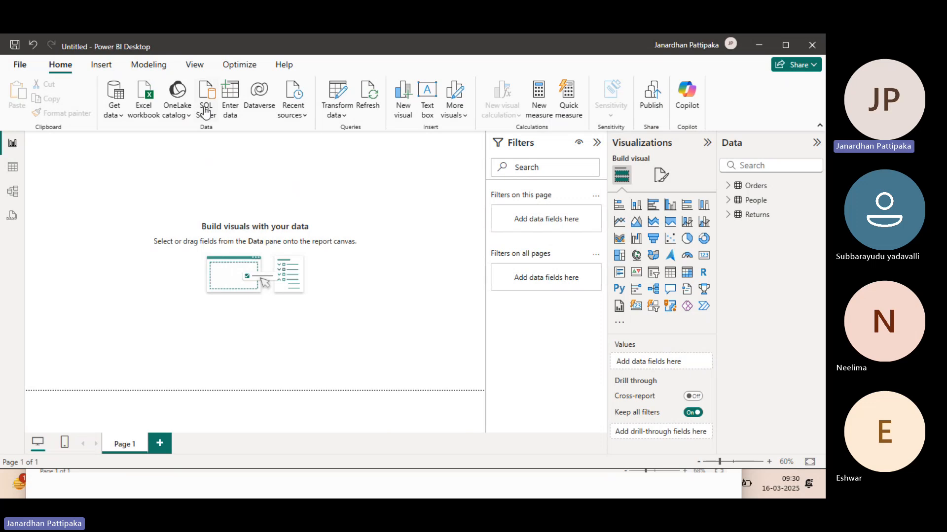
Step: Open the Power Query Editor through Transform data and preview the People, Returns and Orders tables
{"action": "left_click", "coordinate": [345, 121]}
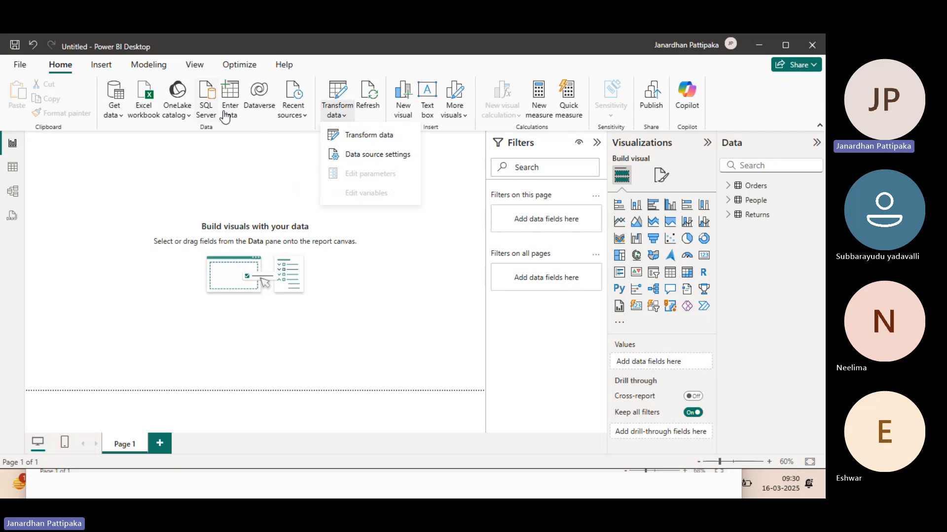
{"action": "left_click", "coordinate": [369, 138]}
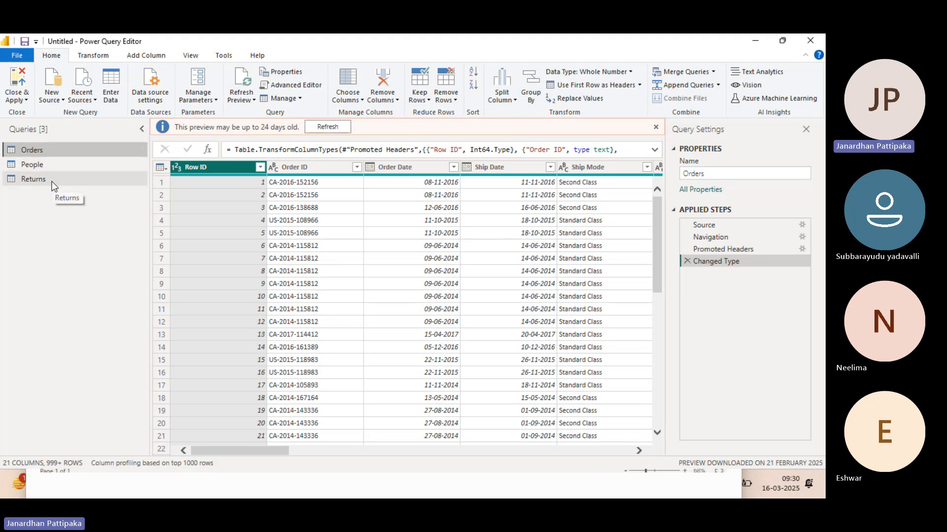
{"action": "left_click", "coordinate": [43, 166]}
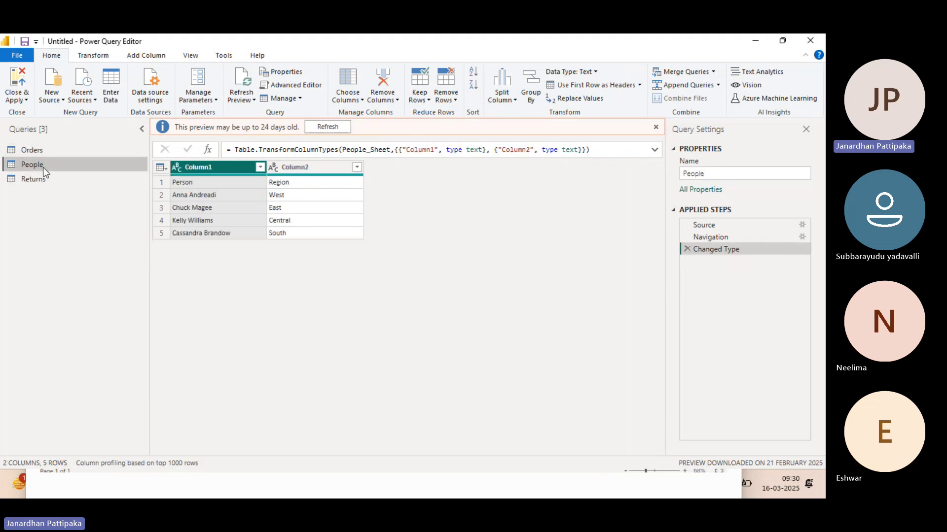
{"action": "left_click", "coordinate": [36, 178]}
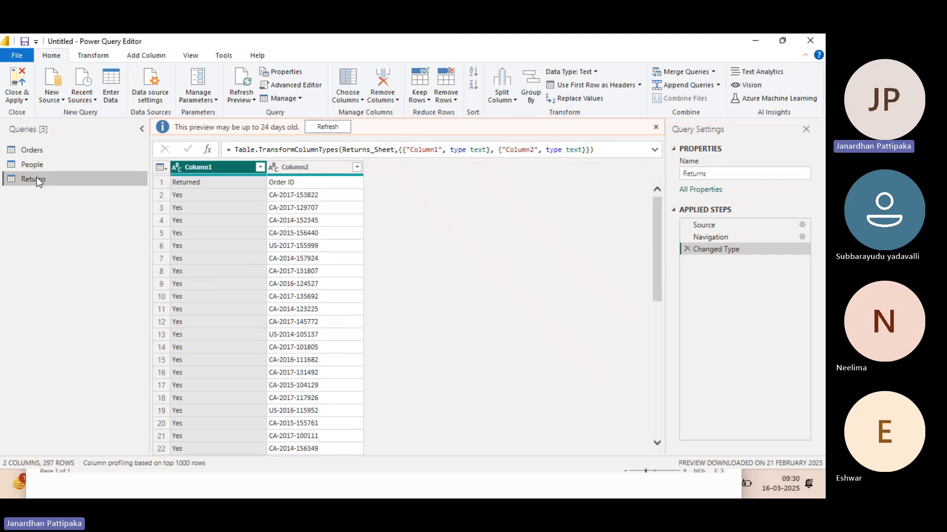
{"action": "left_click", "coordinate": [37, 152]}
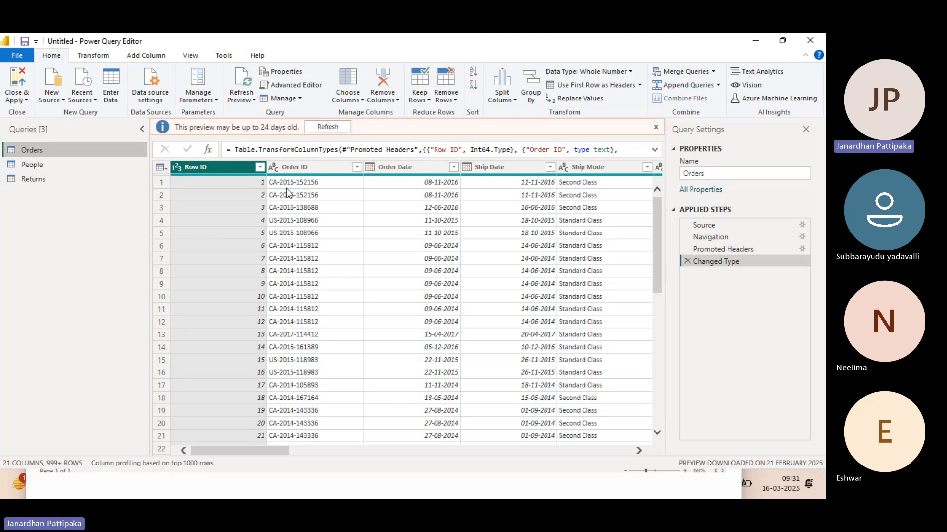
Step: Promote the first row of the People table to column headers
{"action": "left_click", "coordinate": [40, 168]}
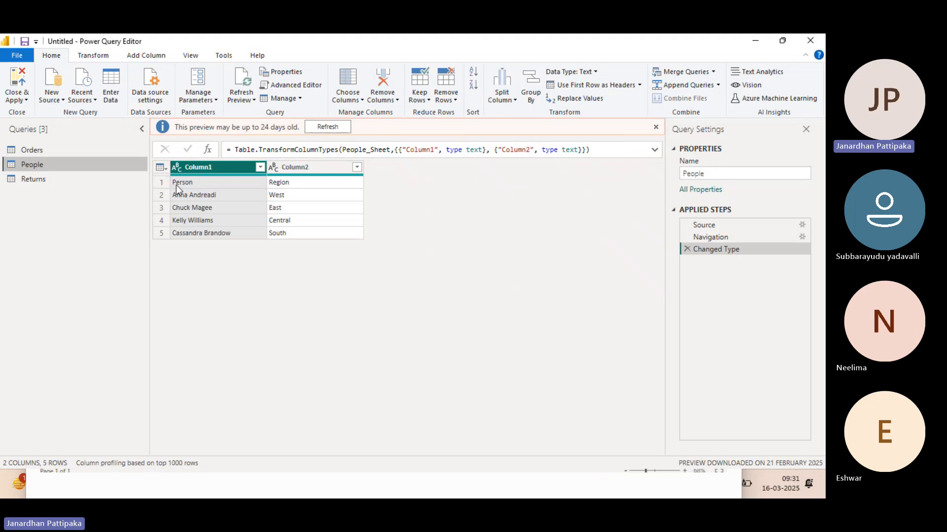
{"action": "key", "text": "alt+Tab"}
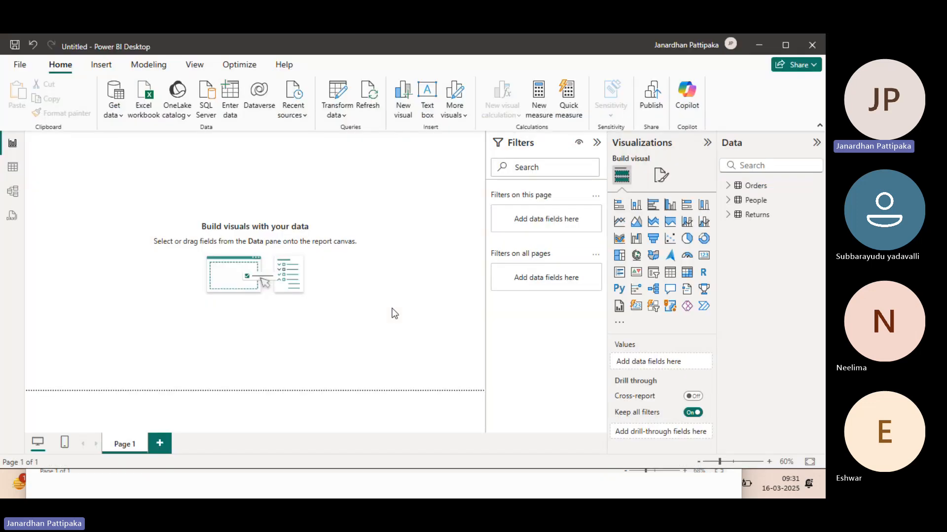
{"action": "key", "text": "alt+Tab"}
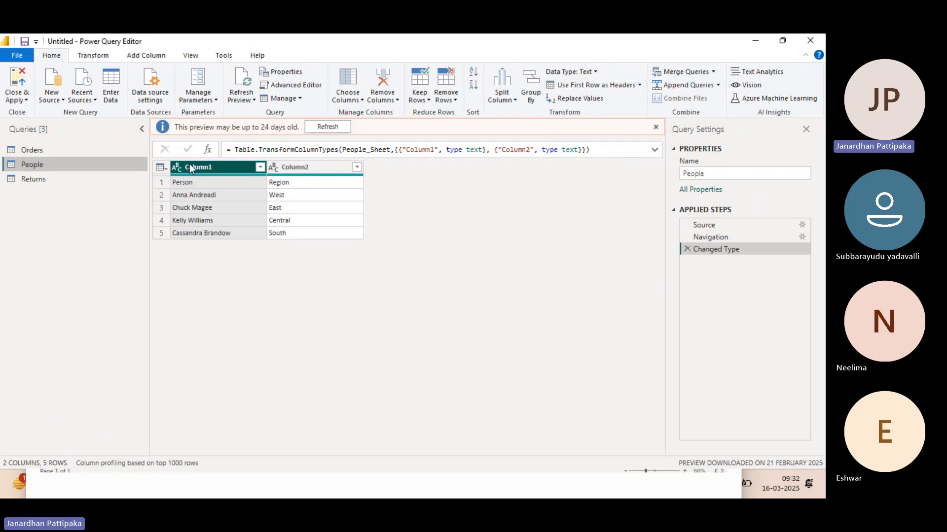
{"action": "left_click", "coordinate": [638, 85]}
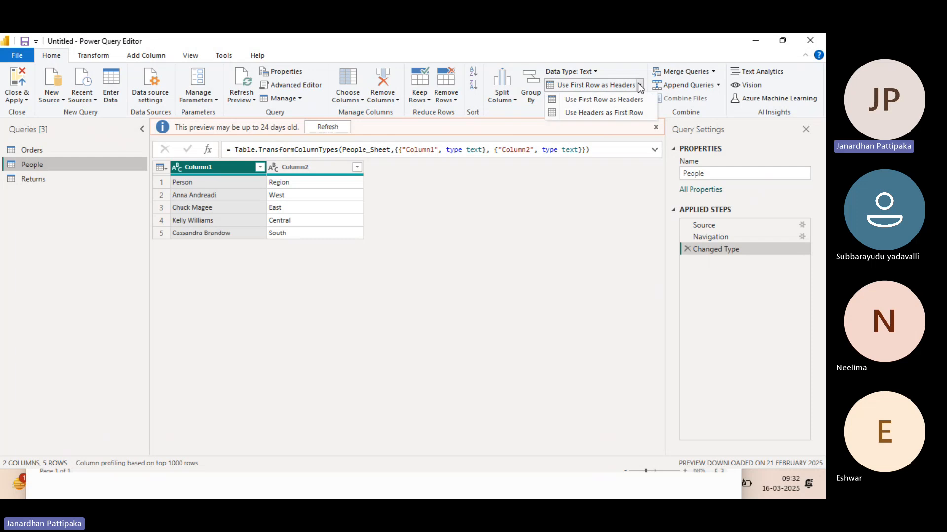
{"action": "left_click", "coordinate": [597, 101]}
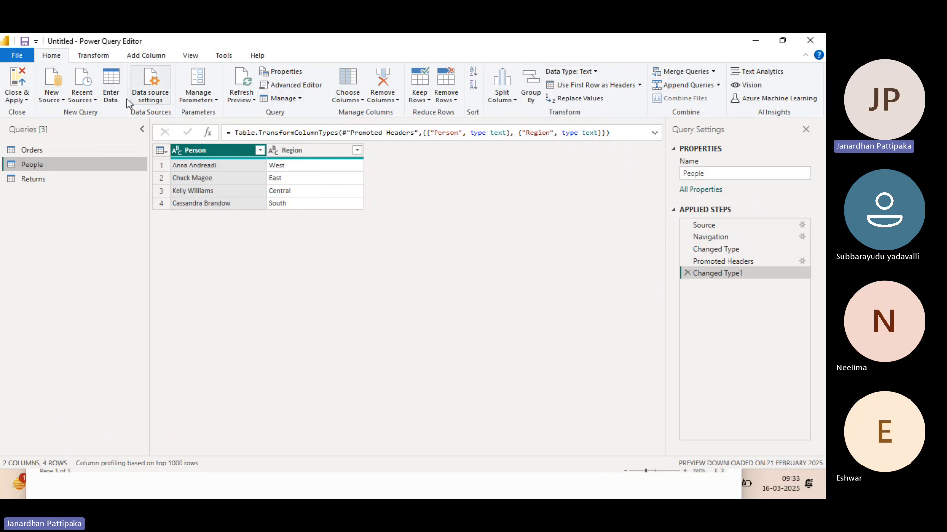
Step: Review the Transform, Add Column and View commands of the Power Query Editor and return to the Home commands
{"action": "left_click", "coordinate": [96, 54]}
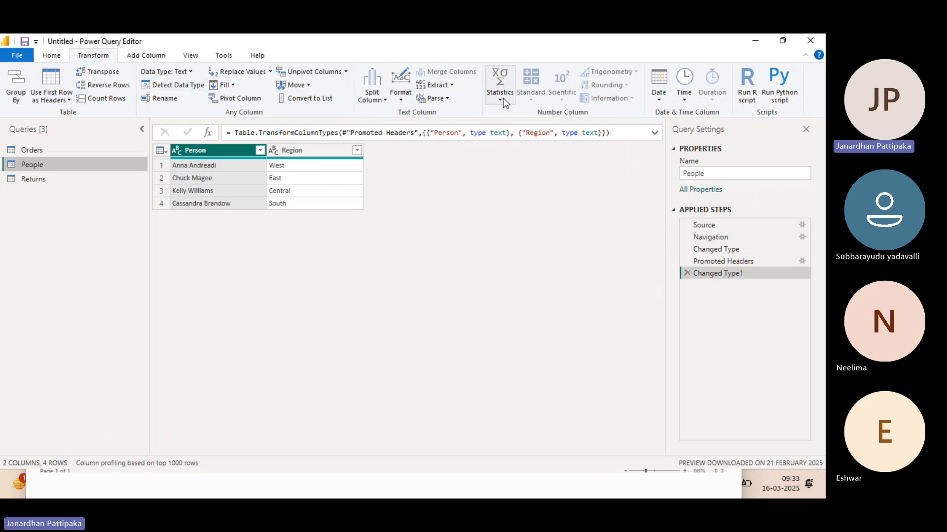
{"action": "left_click", "coordinate": [156, 57]}
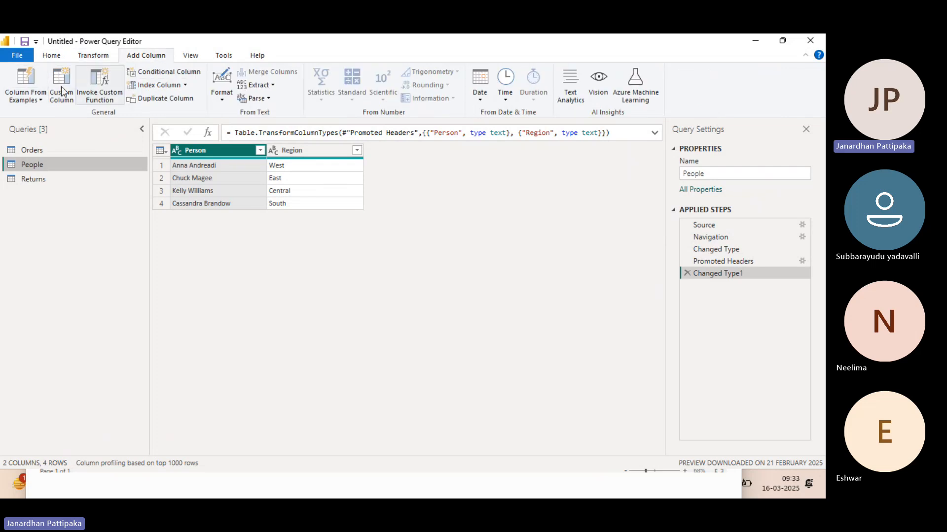
{"action": "left_click", "coordinate": [192, 56]}
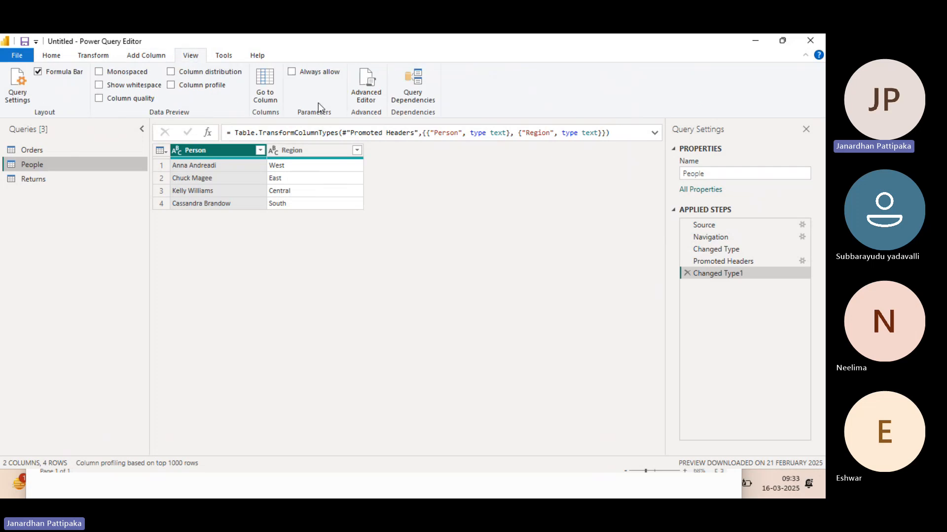
{"action": "left_click", "coordinate": [52, 56]}
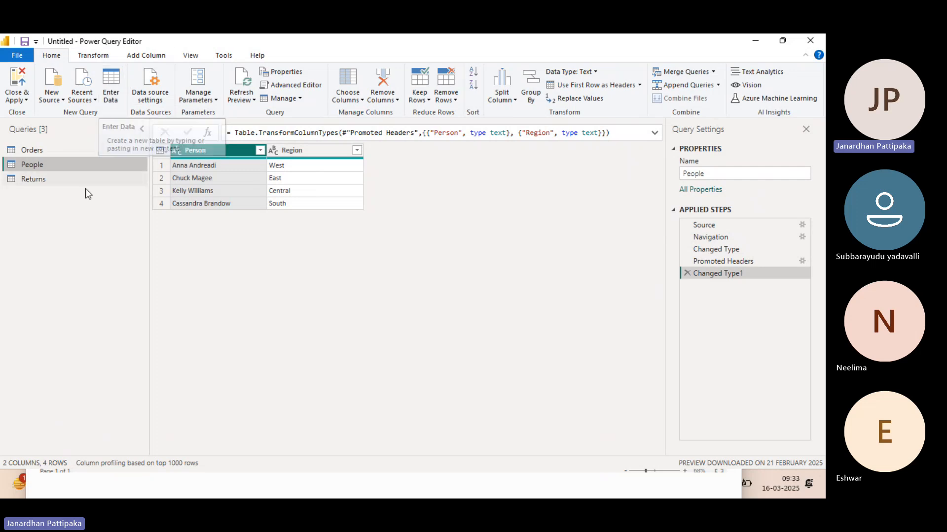
Step: Promote the first row of the Returns table to column headers
{"action": "left_click", "coordinate": [34, 178]}
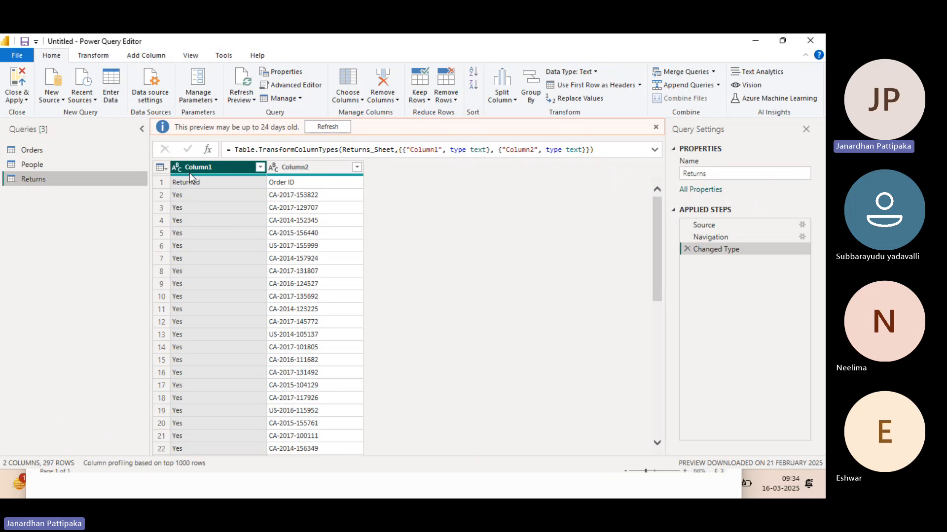
{"action": "left_click", "coordinate": [640, 84]}
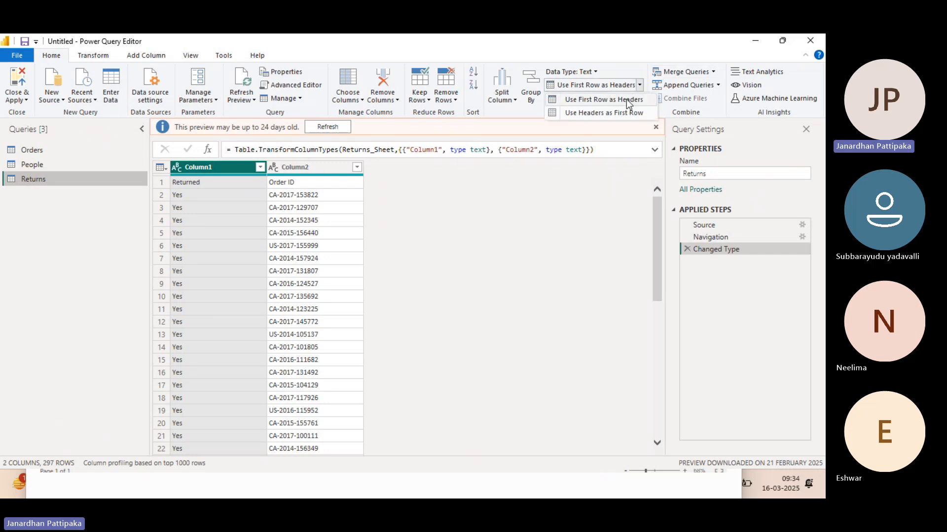
{"action": "left_click", "coordinate": [626, 99]}
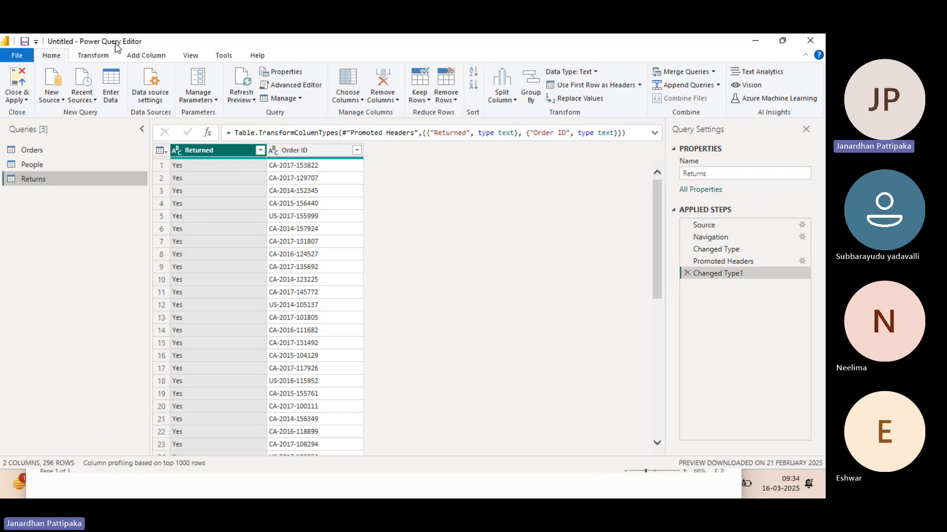
Step: Close and apply the query changes, and reopen the Power Query Editor from Power BI Desktop
{"action": "left_click", "coordinate": [25, 101]}
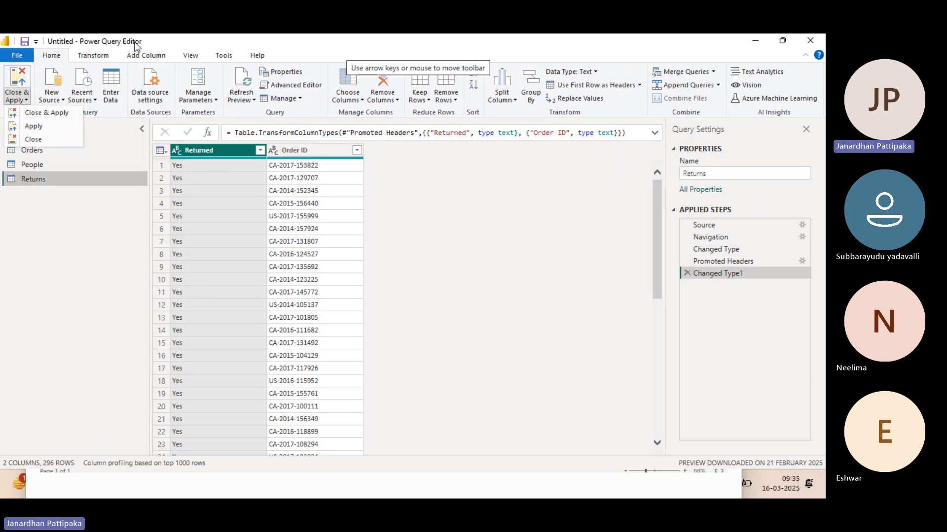
{"action": "left_click", "coordinate": [53, 115]}
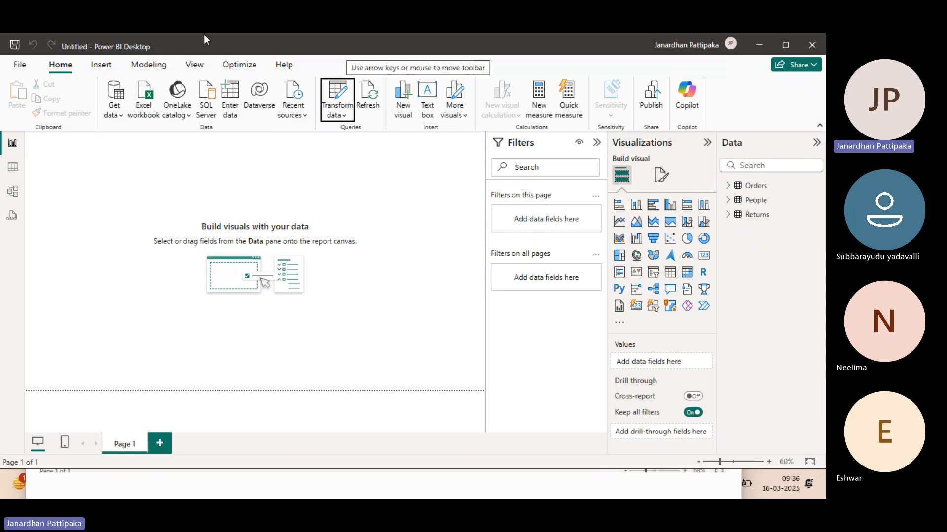
{"action": "left_click", "coordinate": [347, 117]}
{"action": "left_click", "coordinate": [360, 133]}
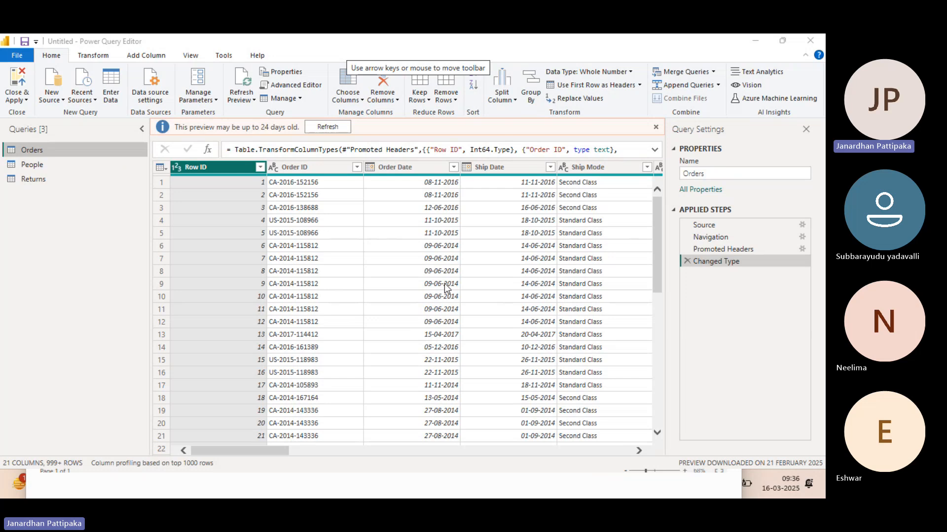
Step: Check the Microsoft Teams meeting window with its transcript and switch back to the Power Query Editor
{"action": "key", "text": "alt+Tab"}
{"action": "key", "text": "alt+Tab"}
{"action": "key", "text": "alt+Tab"}
{"action": "key", "text": "super+d"}
{"action": "mouse_move", "coordinate": [343, 484]}
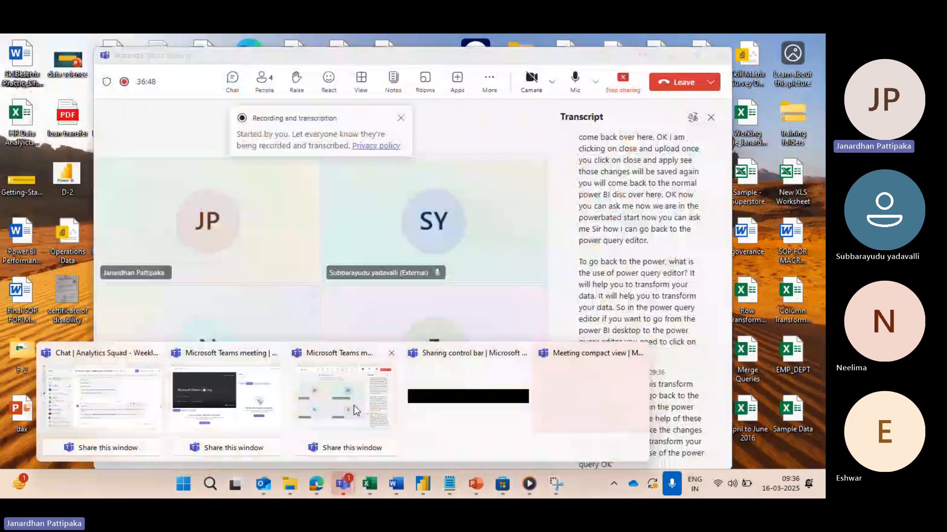
{"action": "left_click", "coordinate": [353, 405]}
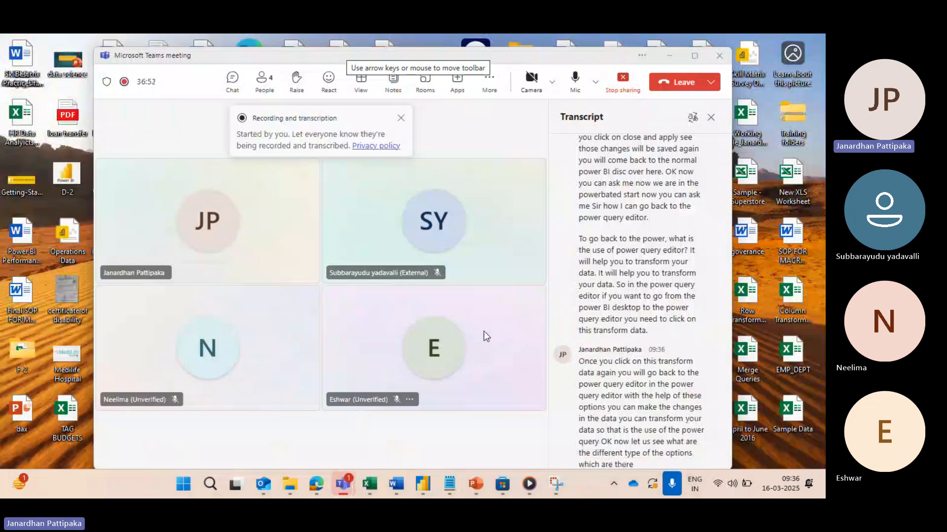
{"action": "key", "text": "alt+Tab"}
{"action": "mouse_move", "coordinate": [423, 486]}
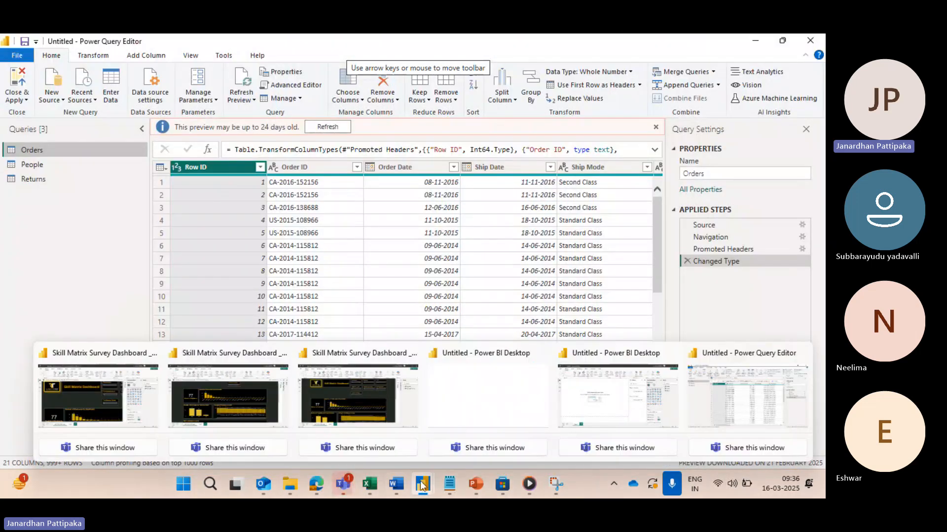
{"action": "left_click", "coordinate": [732, 403]}
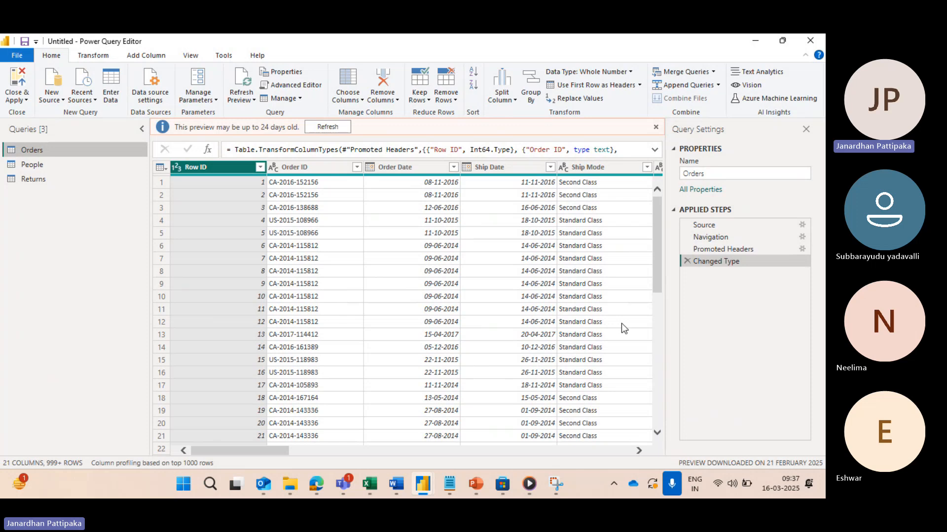
Step: Switch to Snipping Tool, capture a new screenshot of the Power Query Editor window, and choose the yellow highlighter
{"action": "left_click", "coordinate": [551, 484]}
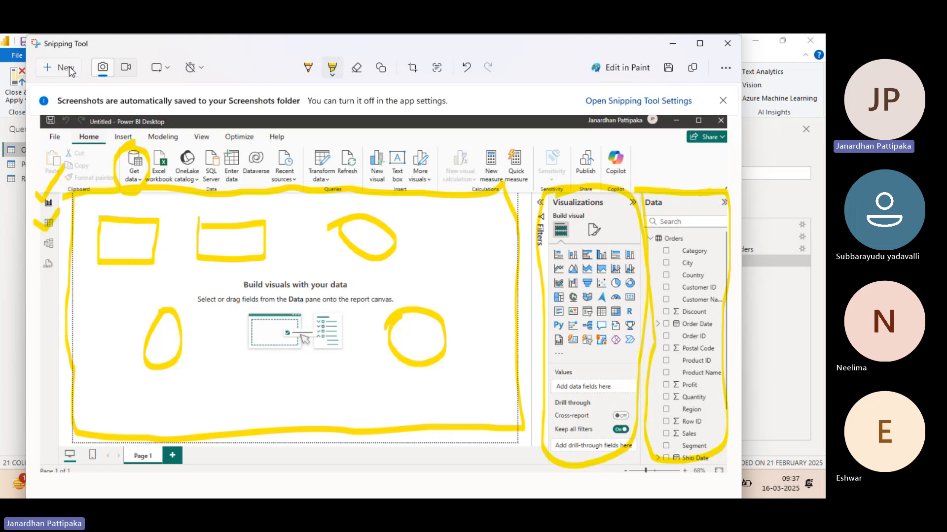
{"action": "left_click", "coordinate": [65, 68]}
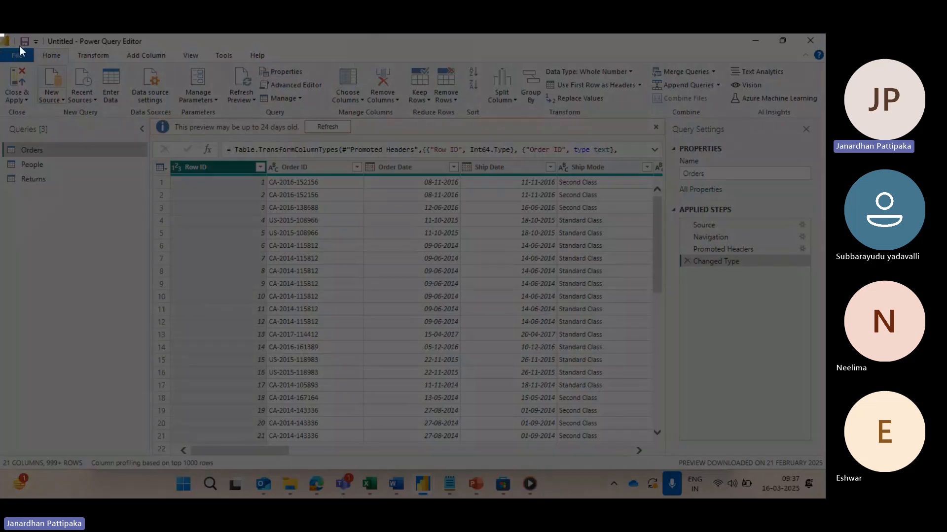
{"action": "left_click_drag", "start_coordinate": [1, 33], "coordinate": [812, 469]}
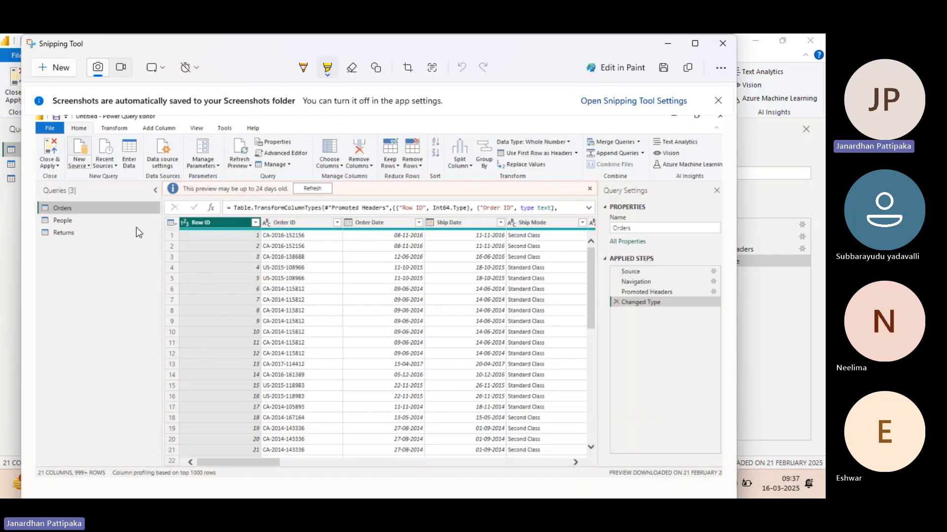
{"action": "left_click", "coordinate": [328, 74]}
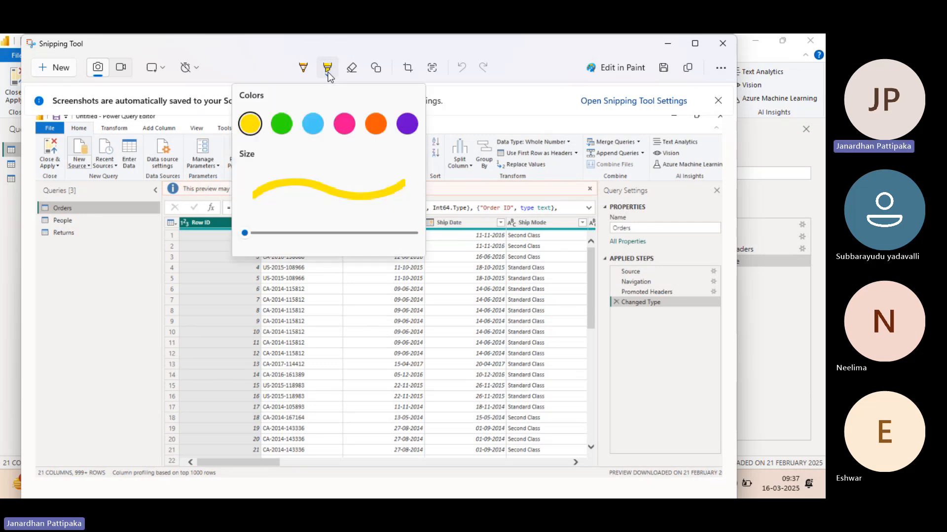
{"action": "left_click", "coordinate": [252, 121]}
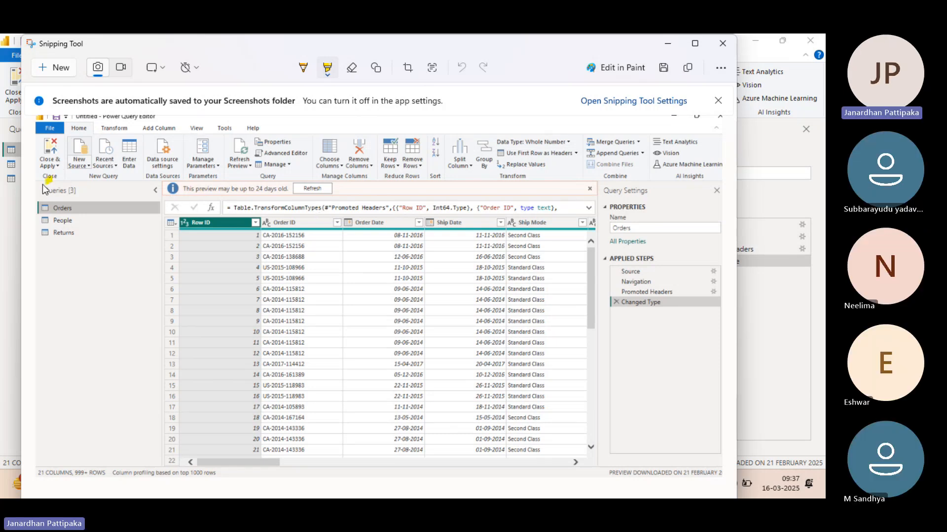
Step: Circle the Orders, People and Returns queries in yellow and draw an arrow down from them
{"action": "mouse_move", "coordinate": [50, 182]}
{"action": "left_mouse_down"}
{"action": "mouse_move", "coordinate": [31, 214]}
{"action": "mouse_move", "coordinate": [42, 254]}
{"action": "mouse_move", "coordinate": [75, 257]}
{"action": "mouse_move", "coordinate": [101, 211]}
{"action": "left_mouse_up"}
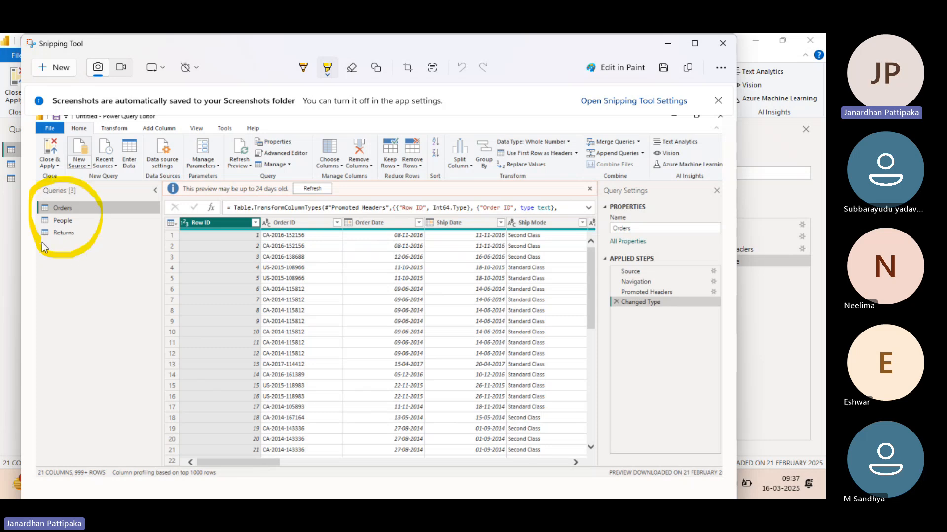
{"action": "mouse_move", "coordinate": [94, 194]}
{"action": "left_mouse_down"}
{"action": "mouse_move", "coordinate": [58, 182]}
{"action": "mouse_move", "coordinate": [33, 186]}
{"action": "left_mouse_up"}
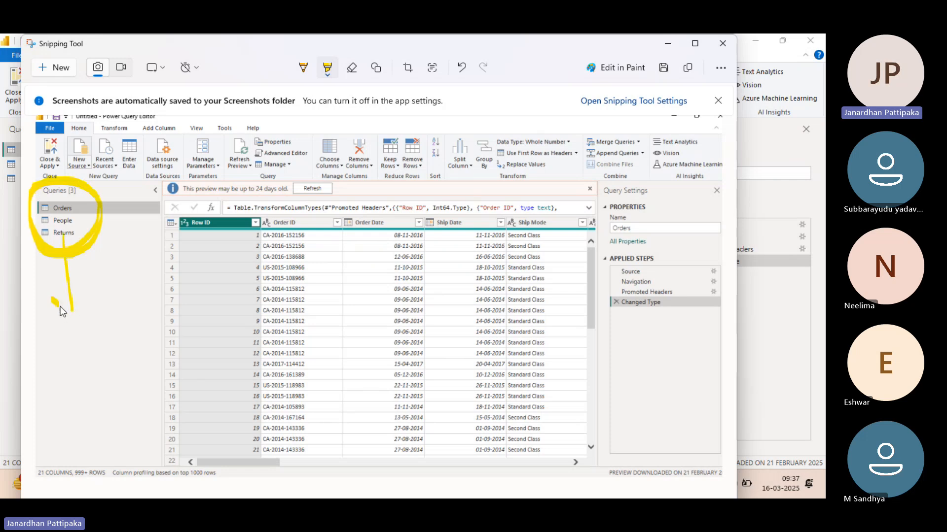
{"action": "left_click_drag", "start_coordinate": [71, 316], "coordinate": [90, 297]}
Step: Outline the whole Power Query Editor ribbon on the screenshot with the yellow highlighter
{"action": "left_click", "coordinate": [327, 69]}
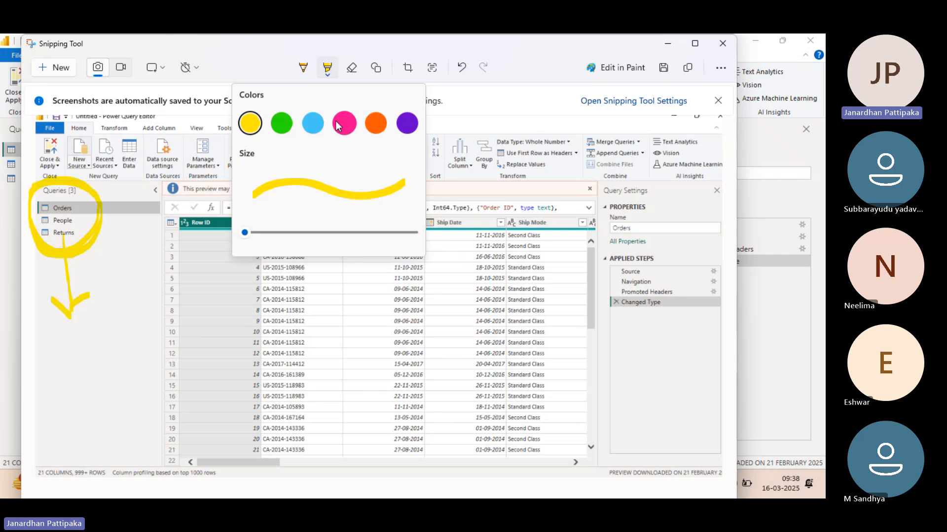
{"action": "left_click", "coordinate": [252, 121]}
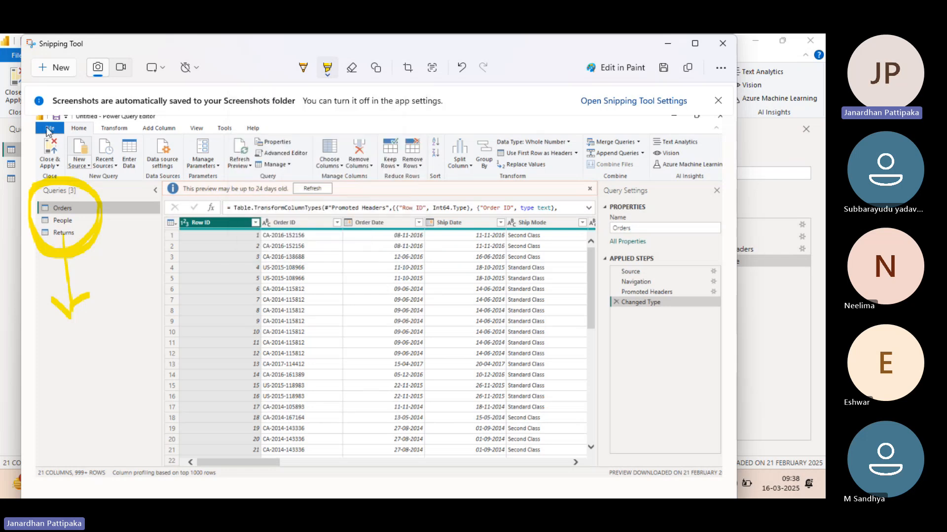
{"action": "mouse_move", "coordinate": [45, 121]}
{"action": "left_mouse_down"}
{"action": "mouse_move", "coordinate": [45, 163]}
{"action": "mouse_move", "coordinate": [227, 177]}
{"action": "mouse_move", "coordinate": [695, 176]}
{"action": "mouse_move", "coordinate": [723, 137]}
{"action": "mouse_move", "coordinate": [653, 122]}
{"action": "mouse_move", "coordinate": [513, 117]}
{"action": "mouse_move", "coordinate": [34, 129]}
{"action": "left_mouse_up"}
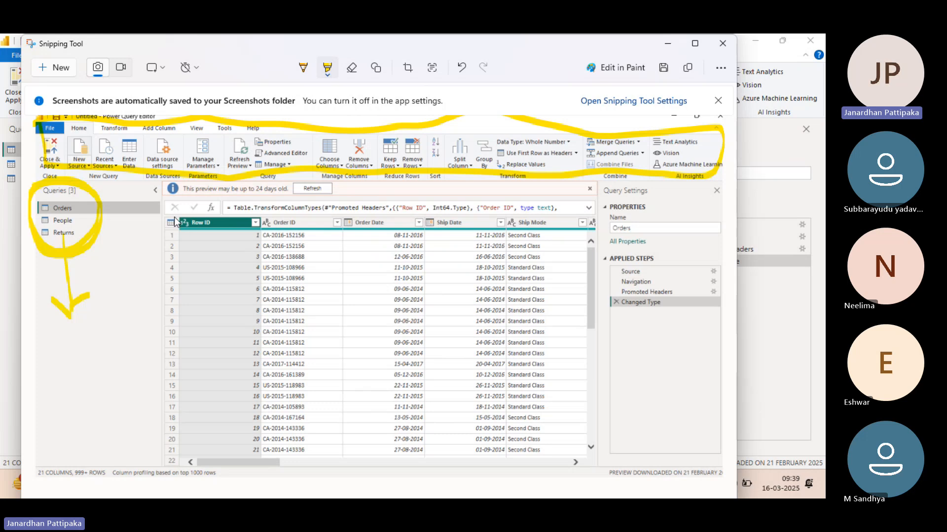
Step: Highlight around the Orders data preview grid and circle the Query Settings pane with its applied steps
{"action": "left_click_drag", "start_coordinate": [172, 221], "coordinate": [322, 227]}
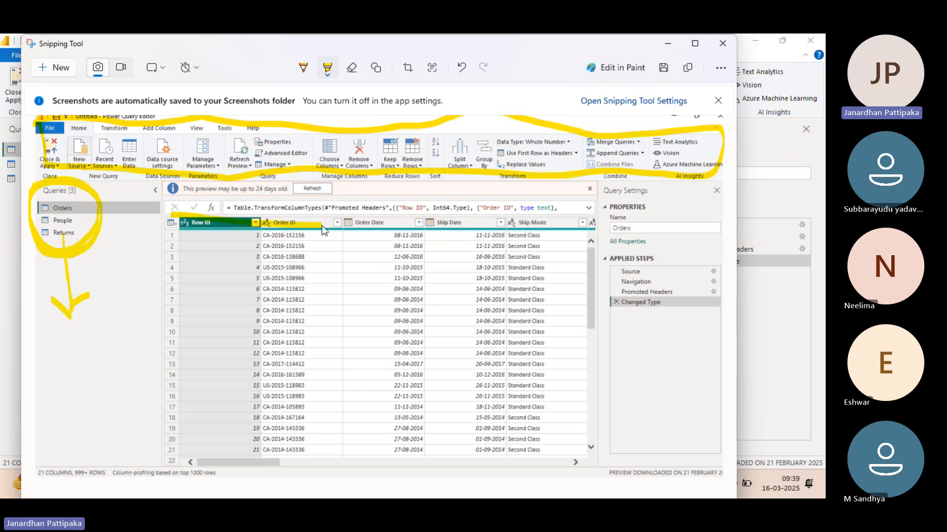
{"action": "mouse_move", "coordinate": [238, 220]}
{"action": "left_mouse_down"}
{"action": "mouse_move", "coordinate": [528, 214]}
{"action": "mouse_move", "coordinate": [581, 282]}
{"action": "mouse_move", "coordinate": [572, 421]}
{"action": "mouse_move", "coordinate": [548, 451]}
{"action": "mouse_move", "coordinate": [277, 457]}
{"action": "left_mouse_up"}
{"action": "mouse_move", "coordinate": [217, 445]}
{"action": "left_mouse_down"}
{"action": "mouse_move", "coordinate": [166, 419]}
{"action": "mouse_move", "coordinate": [169, 235]}
{"action": "mouse_move", "coordinate": [202, 214]}
{"action": "left_mouse_up"}
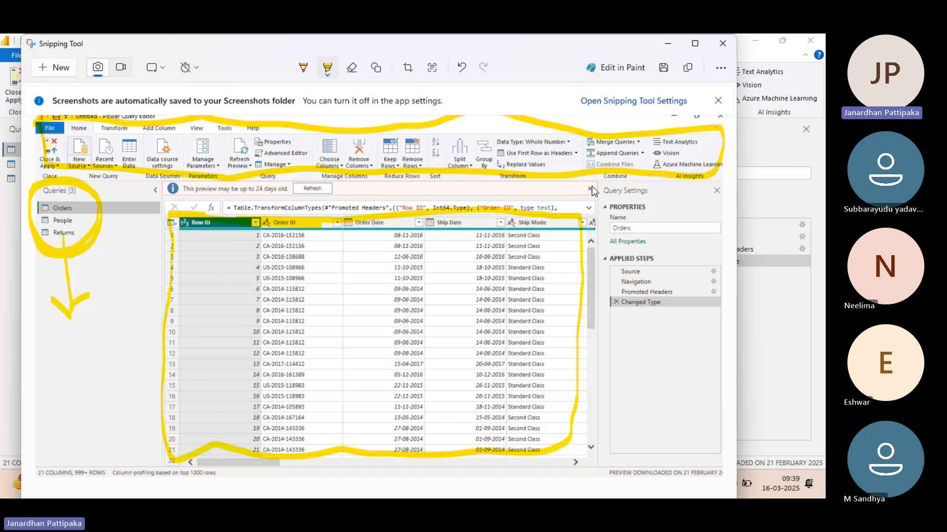
{"action": "left_click_drag", "start_coordinate": [641, 200], "coordinate": [609, 212]}
{"action": "mouse_move", "coordinate": [594, 256]}
{"action": "left_mouse_down"}
{"action": "mouse_move", "coordinate": [605, 337]}
{"action": "mouse_move", "coordinate": [669, 348]}
{"action": "mouse_move", "coordinate": [727, 302]}
{"action": "left_mouse_up"}
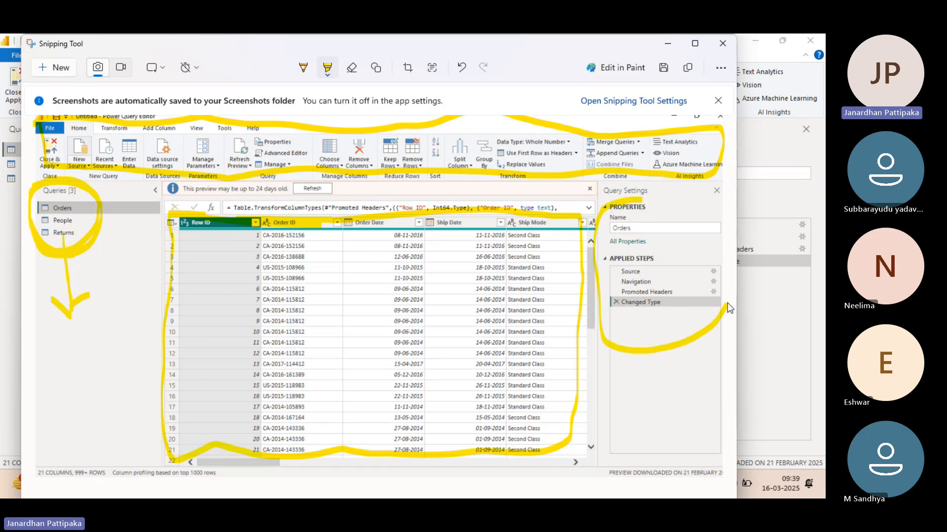
{"action": "left_click_drag", "start_coordinate": [720, 234], "coordinate": [661, 203]}
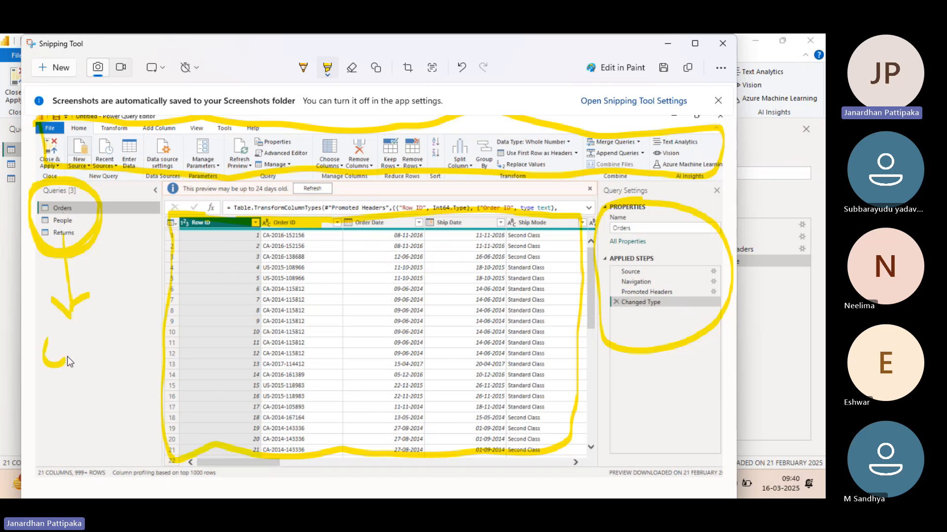
Step: Handwrite the label Q.P under the queries list arrow and Q.S.P below the Query Settings circle
{"action": "left_click_drag", "start_coordinate": [69, 362], "coordinate": [81, 350]}
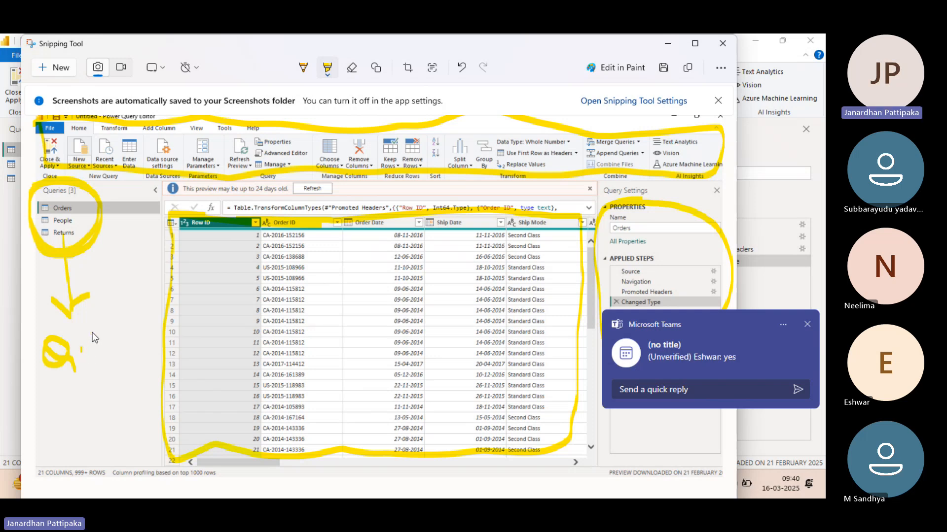
{"action": "left_click_drag", "start_coordinate": [104, 321], "coordinate": [91, 338]}
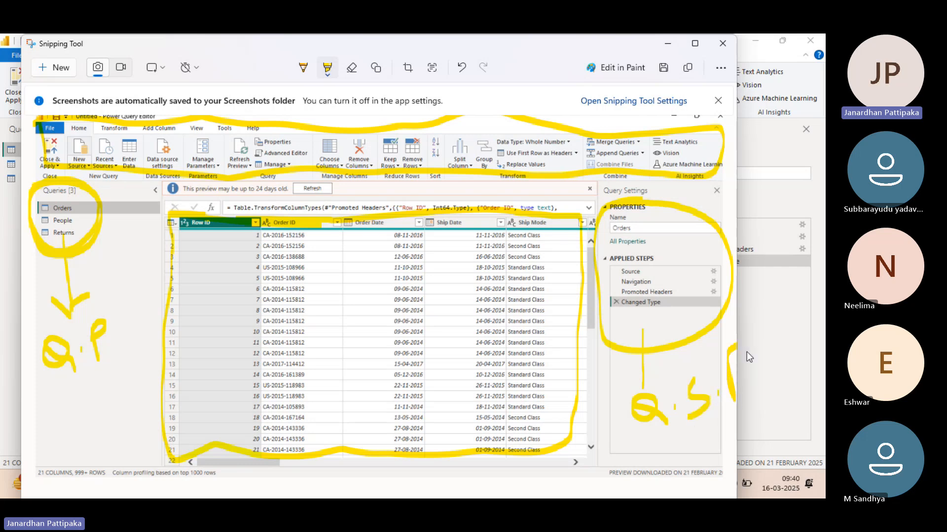
{"action": "left_click_drag", "start_coordinate": [746, 357], "coordinate": [729, 376]}
Step: Handwrite the labels R.P and D.P over the data preview grid
{"action": "left_click_drag", "start_coordinate": [255, 369], "coordinate": [261, 297]}
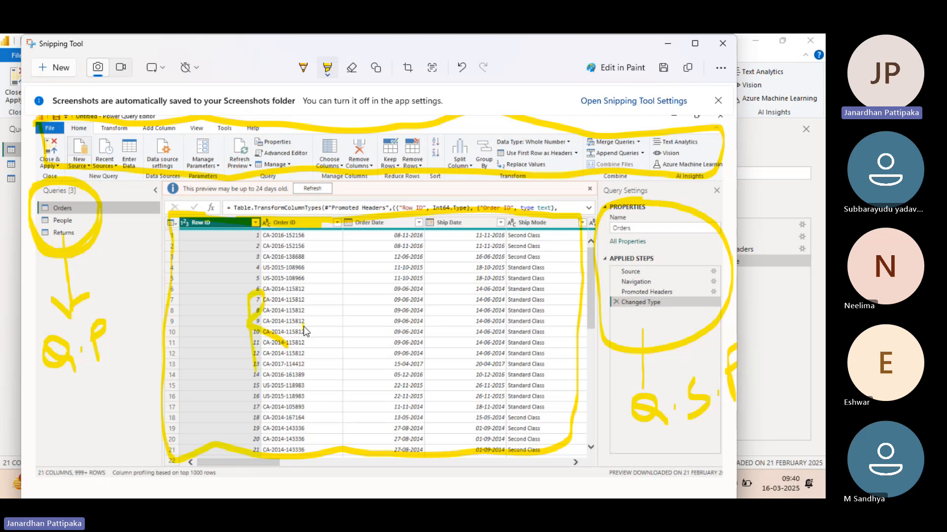
{"action": "mouse_move", "coordinate": [327, 285]}
{"action": "left_mouse_down"}
{"action": "mouse_move", "coordinate": [333, 332]}
{"action": "mouse_move", "coordinate": [347, 273]}
{"action": "mouse_move", "coordinate": [329, 294]}
{"action": "left_mouse_up"}
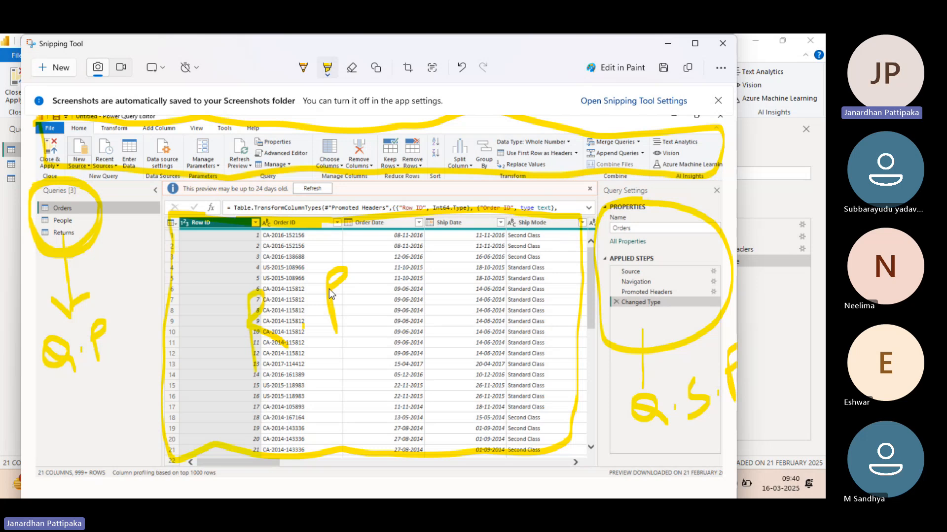
{"action": "mouse_move", "coordinate": [303, 391]}
{"action": "left_mouse_down"}
{"action": "mouse_move", "coordinate": [305, 409]}
{"action": "mouse_move", "coordinate": [314, 405]}
{"action": "left_mouse_up"}
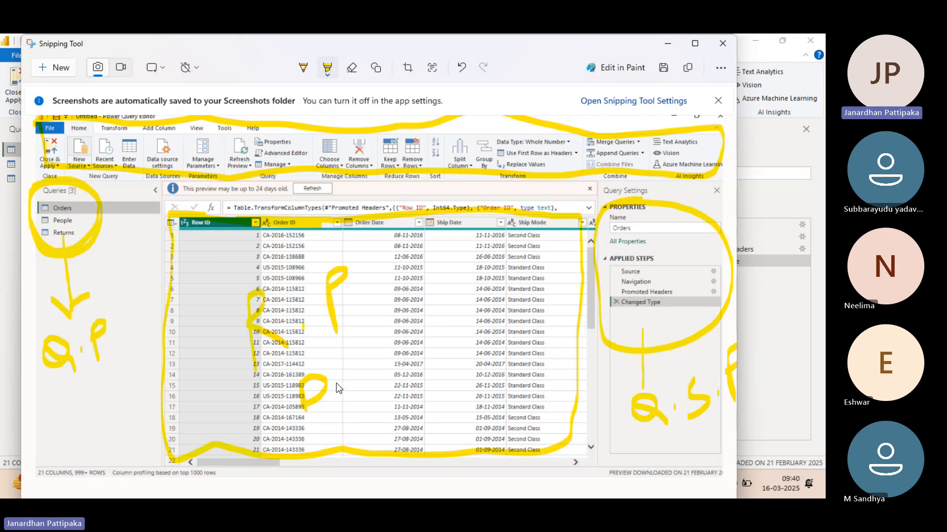
{"action": "left_click_drag", "start_coordinate": [354, 356], "coordinate": [357, 360]}
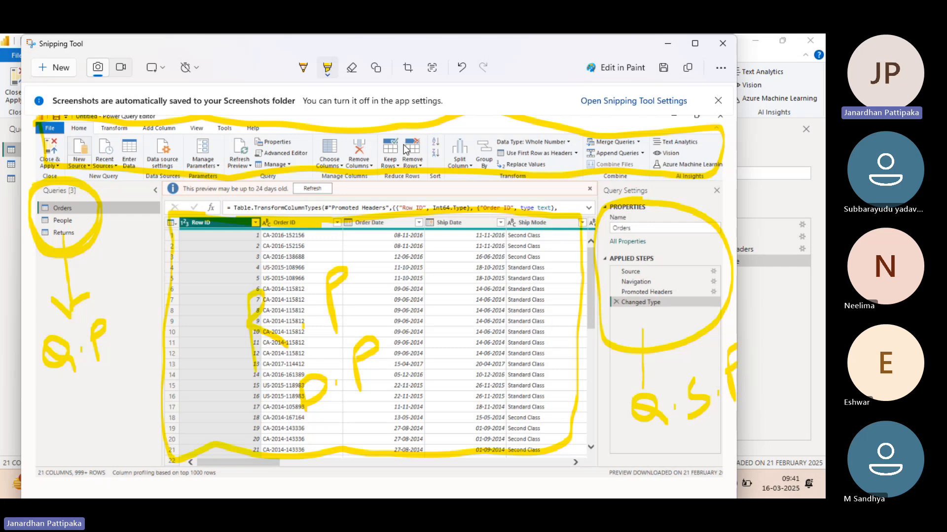
Step: Draw an arrow from the outlined ribbon down into the grid and label it RP
{"action": "left_click_drag", "start_coordinate": [405, 144], "coordinate": [453, 100]}
{"action": "mouse_move", "coordinate": [441, 152]}
{"action": "left_mouse_down"}
{"action": "mouse_move", "coordinate": [462, 264]}
{"action": "mouse_move", "coordinate": [486, 236]}
{"action": "left_mouse_up"}
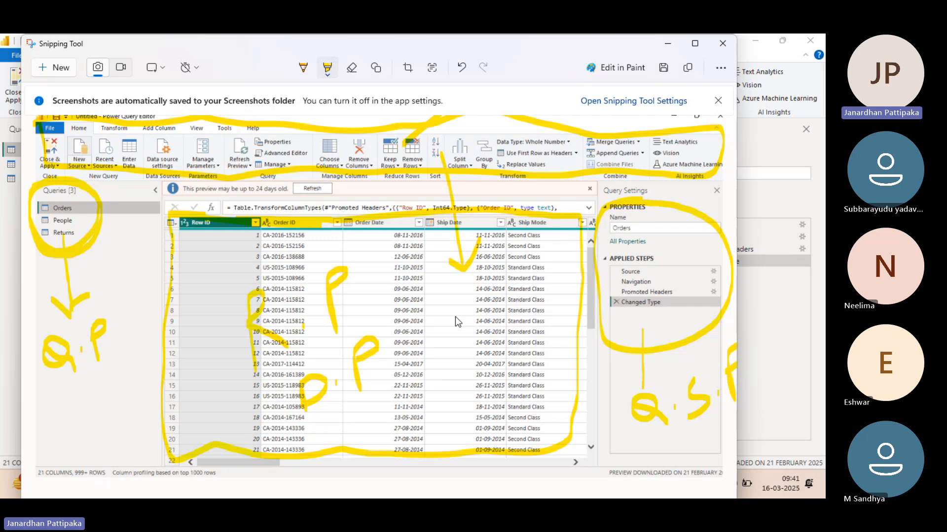
{"action": "mouse_move", "coordinate": [454, 298]}
{"action": "left_mouse_down"}
{"action": "mouse_move", "coordinate": [458, 362]}
{"action": "mouse_move", "coordinate": [451, 312]}
{"action": "mouse_move", "coordinate": [495, 315]}
{"action": "mouse_move", "coordinate": [489, 281]}
{"action": "mouse_move", "coordinate": [489, 294]}
{"action": "left_mouse_up"}
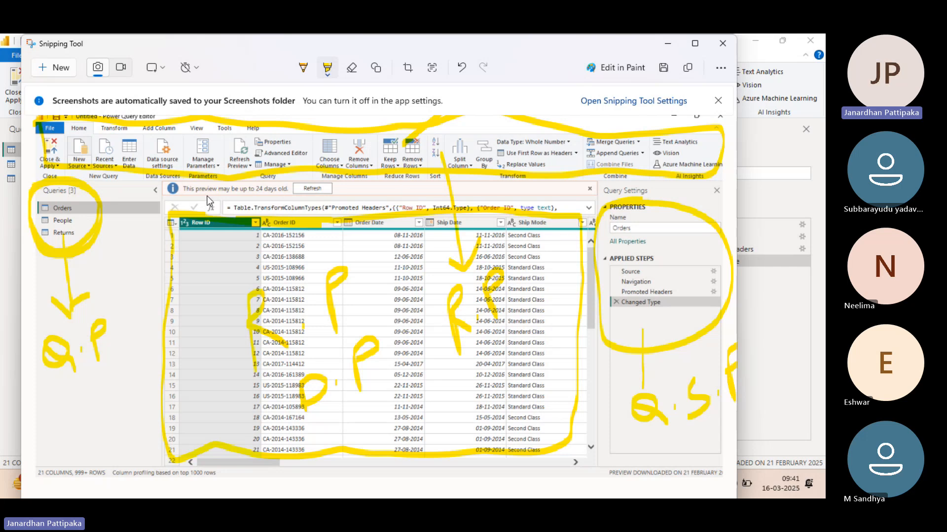
Step: Outline the formula bar, draw an arrow down from it, and handwrite the label F.P beside the grid
{"action": "left_click_drag", "start_coordinate": [206, 193], "coordinate": [210, 211]}
{"action": "mouse_move", "coordinate": [256, 198]}
{"action": "left_mouse_down"}
{"action": "mouse_move", "coordinate": [517, 200]}
{"action": "mouse_move", "coordinate": [588, 213]}
{"action": "mouse_move", "coordinate": [327, 212]}
{"action": "left_mouse_up"}
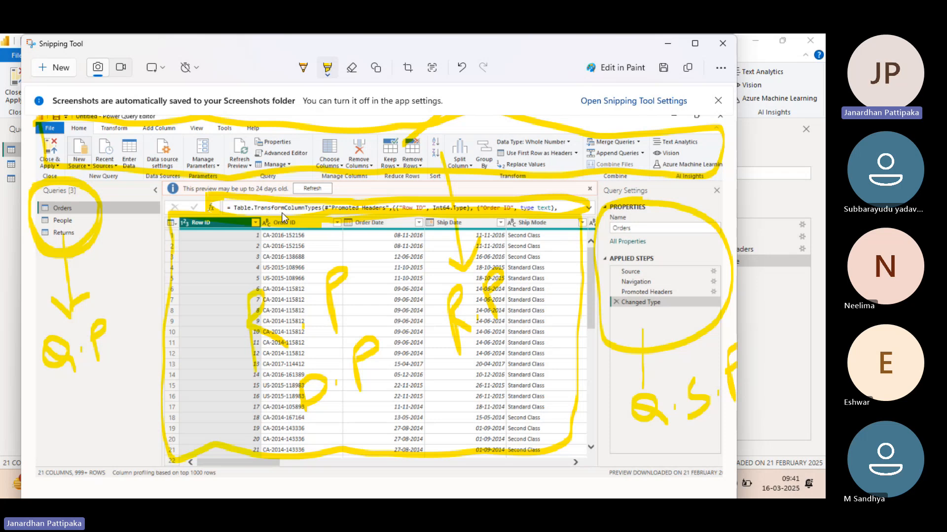
{"action": "mouse_move", "coordinate": [240, 205]}
{"action": "left_mouse_down"}
{"action": "mouse_move", "coordinate": [196, 334]}
{"action": "mouse_move", "coordinate": [188, 323]}
{"action": "left_mouse_up"}
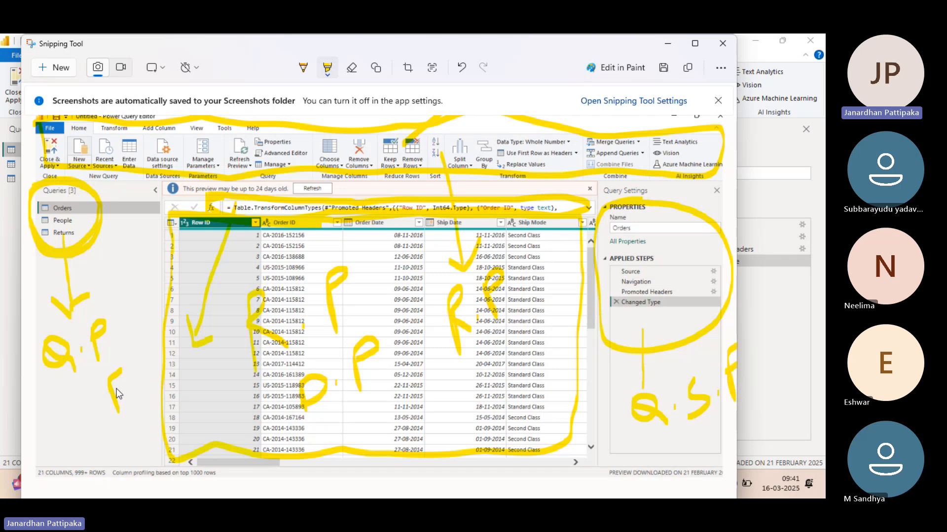
{"action": "mouse_move", "coordinate": [137, 384]}
{"action": "left_mouse_down"}
{"action": "mouse_move", "coordinate": [158, 336]}
{"action": "mouse_move", "coordinate": [143, 364]}
{"action": "left_mouse_up"}
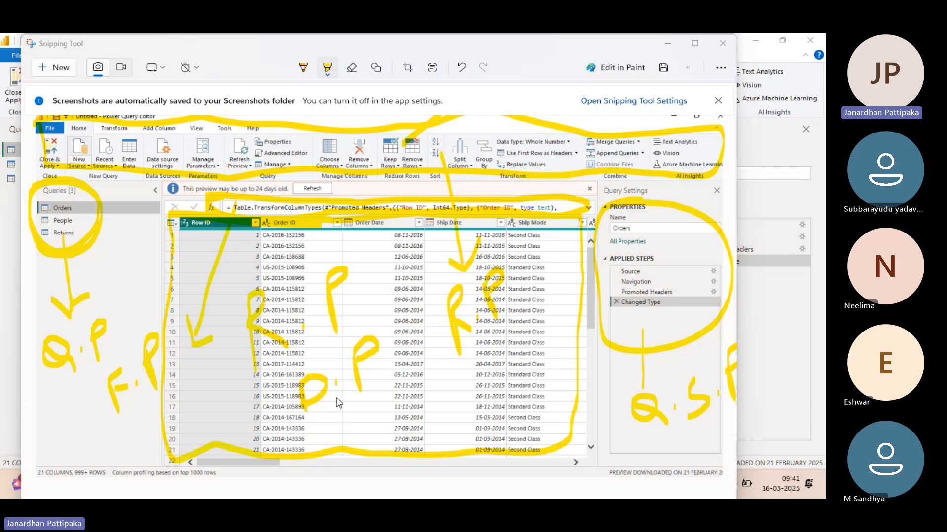
Step: Switch to the Sample - Superstore workbook in Excel and add a blank worksheet after Returns
{"action": "key", "text": "alt+Tab"}
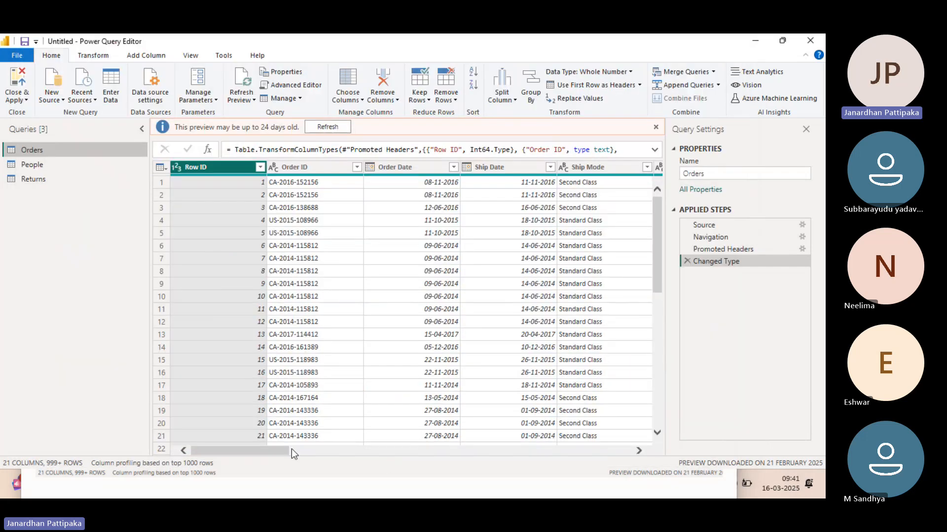
{"action": "key", "text": "super+d"}
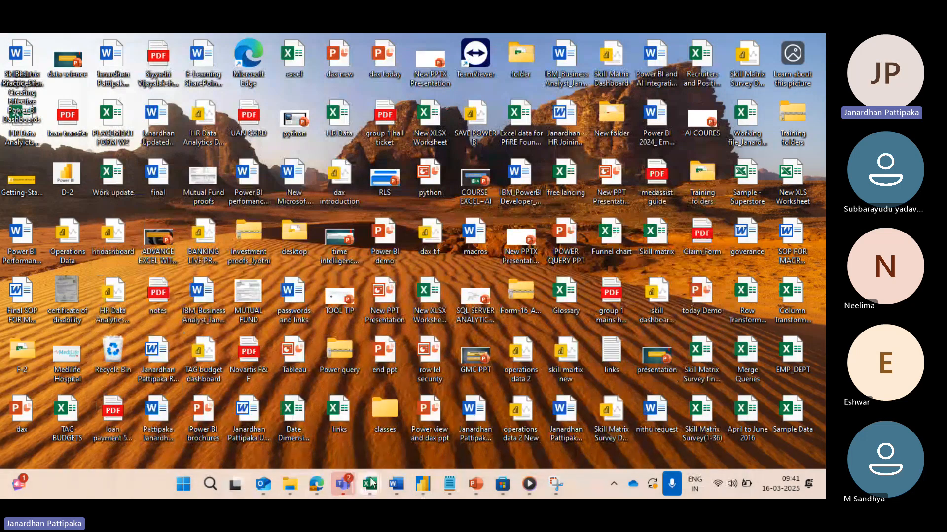
{"action": "left_click", "coordinate": [371, 483]}
{"action": "left_click", "coordinate": [708, 428]}
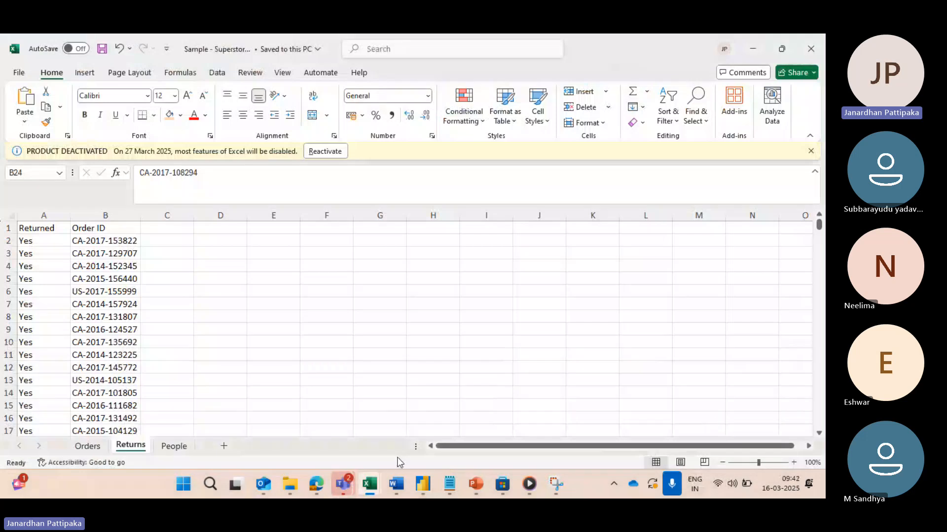
{"action": "left_click", "coordinate": [224, 446]}
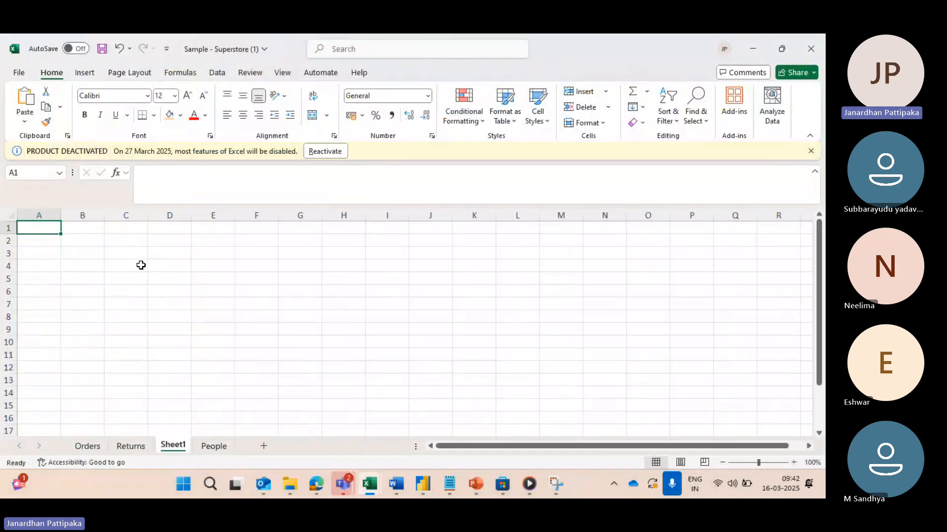
Step: Enter the title POWER QUERY INTERFACE in cell A1 of the new sheet
{"action": "type", "text": "POW"}
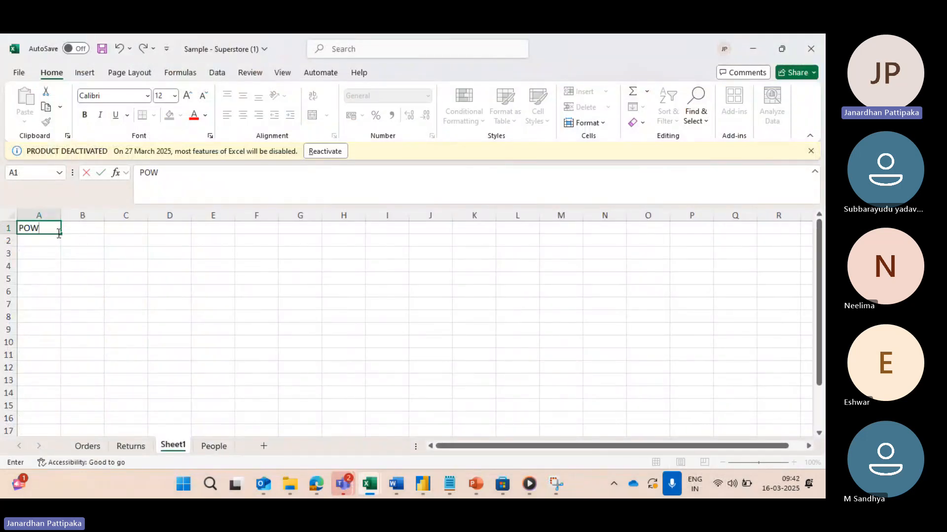
{"action": "type", "text": "ER QUERY INTERFACE"}
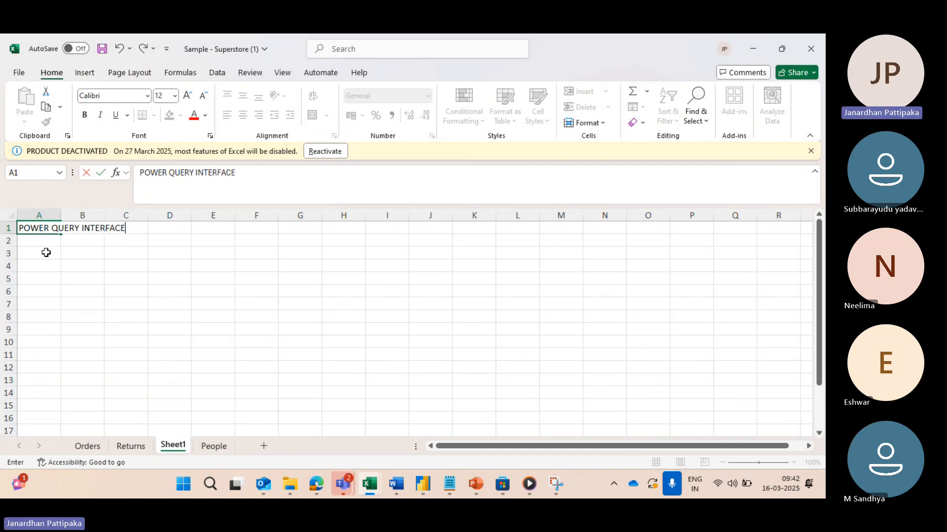
Step: Enter 1 in cell A3 and QUERY PANE in B3, and switch back to the Power Query Editor
{"action": "left_click", "coordinate": [48, 252]}
{"action": "type", "text": "1"}
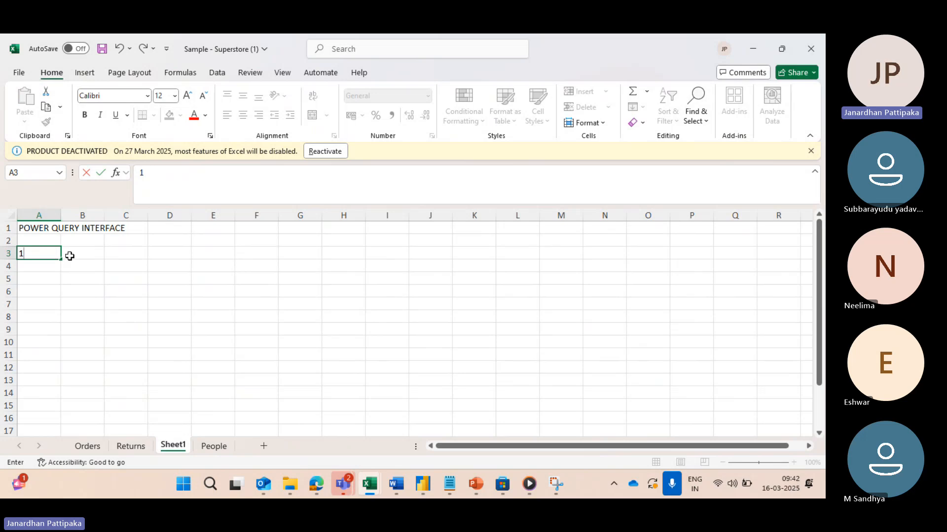
{"action": "left_click", "coordinate": [70, 254]}
{"action": "type", "text": "QUERY PANE"}
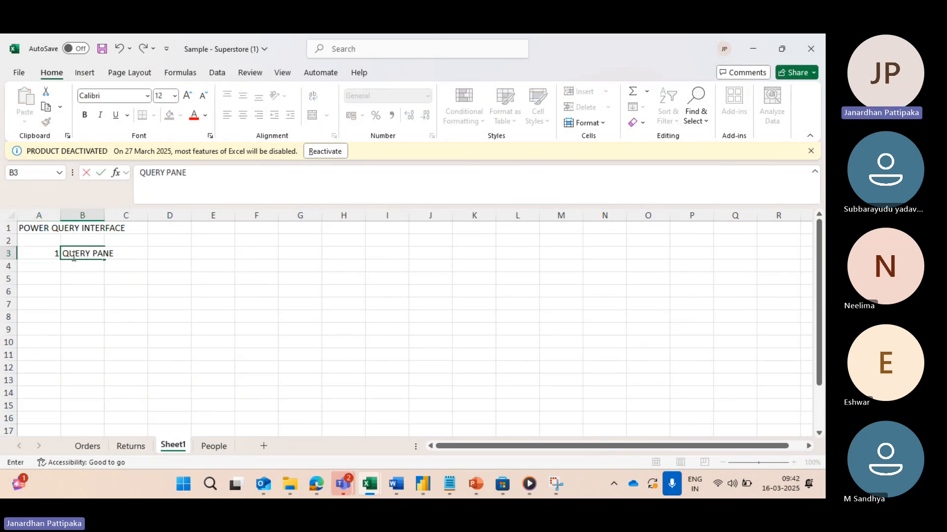
{"action": "left_click", "coordinate": [75, 289]}
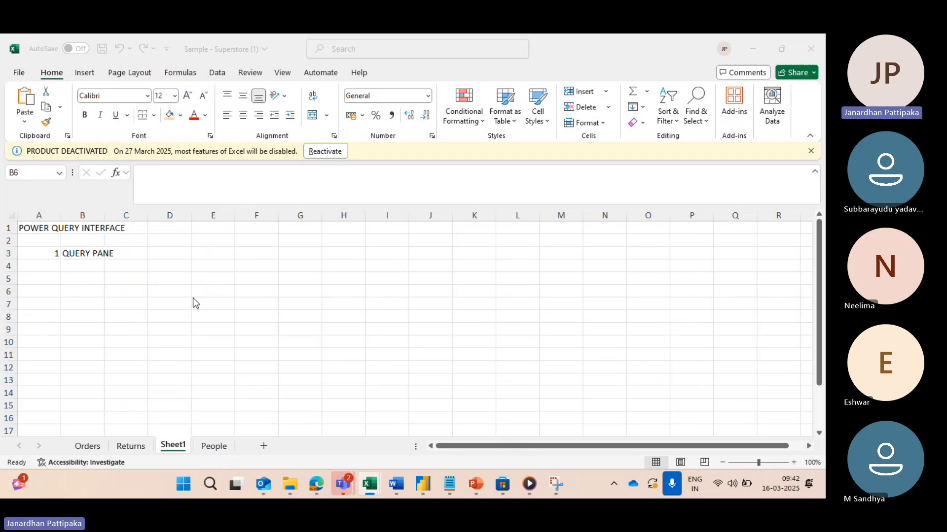
{"action": "key", "text": "alt+Tab"}
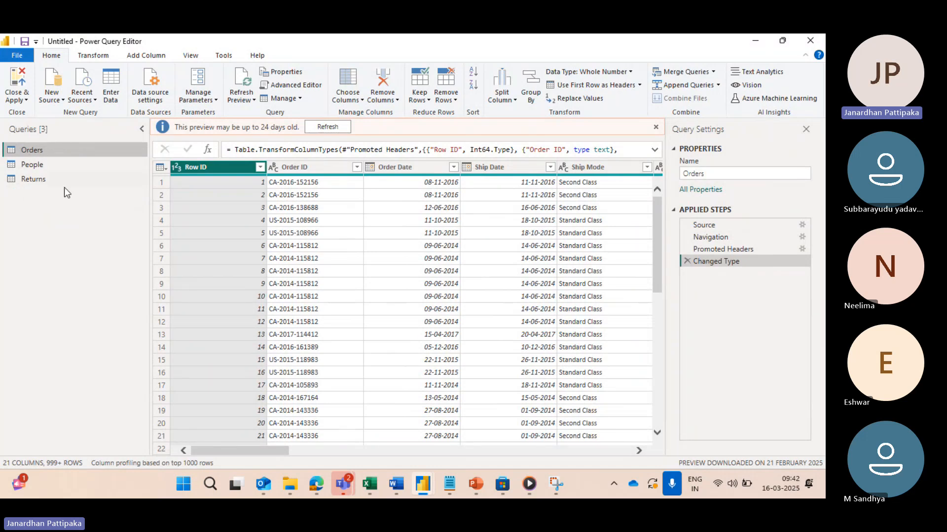
Step: Switch to the Sample - Superstore workbook in Excel and enter 2 in cell A4 of the POWER QUERY INTERFACE sheet
{"action": "key", "text": "alt+Tab"}
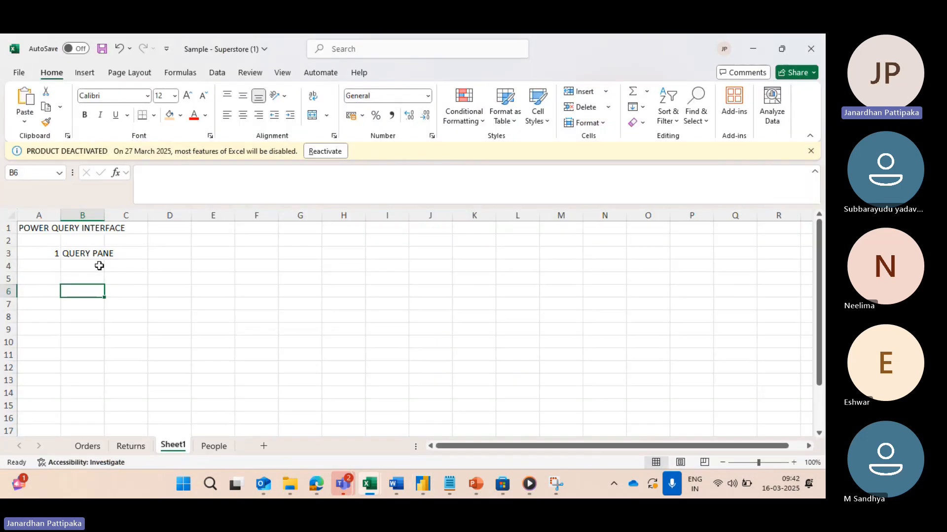
{"action": "left_click", "coordinate": [53, 269]}
{"action": "type", "text": "2"}
{"action": "left_click", "coordinate": [128, 293]}
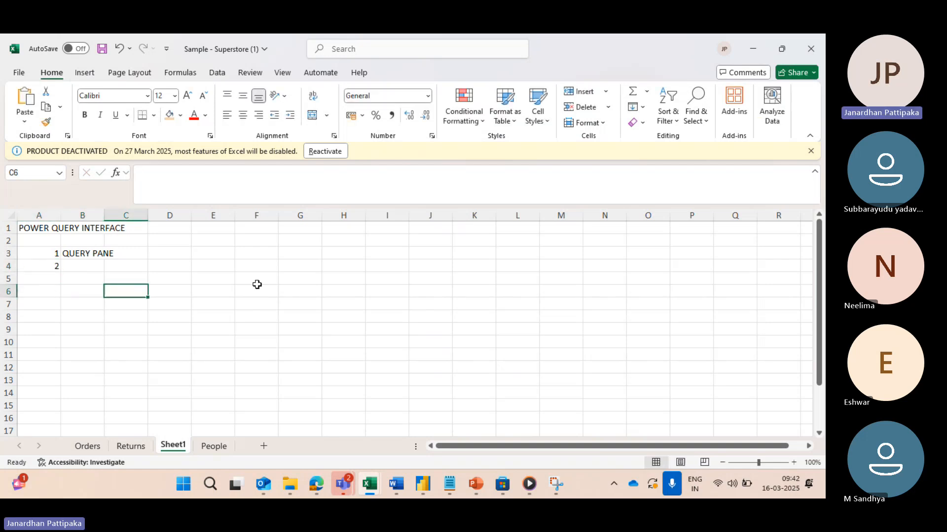
Step: Switch back to the Power Query Editor and view the data of the People, Returns and Orders queries in turn
{"action": "key", "text": "alt+Tab"}
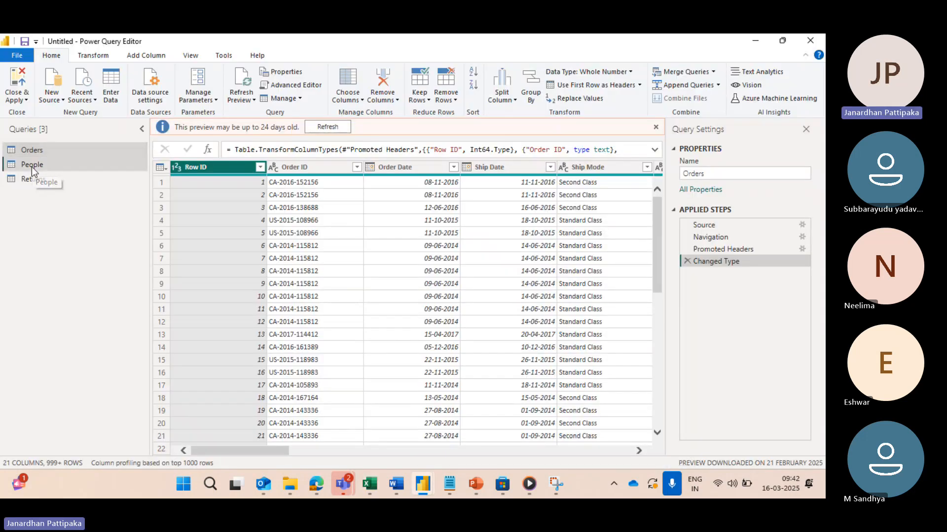
{"action": "left_click", "coordinate": [31, 165]}
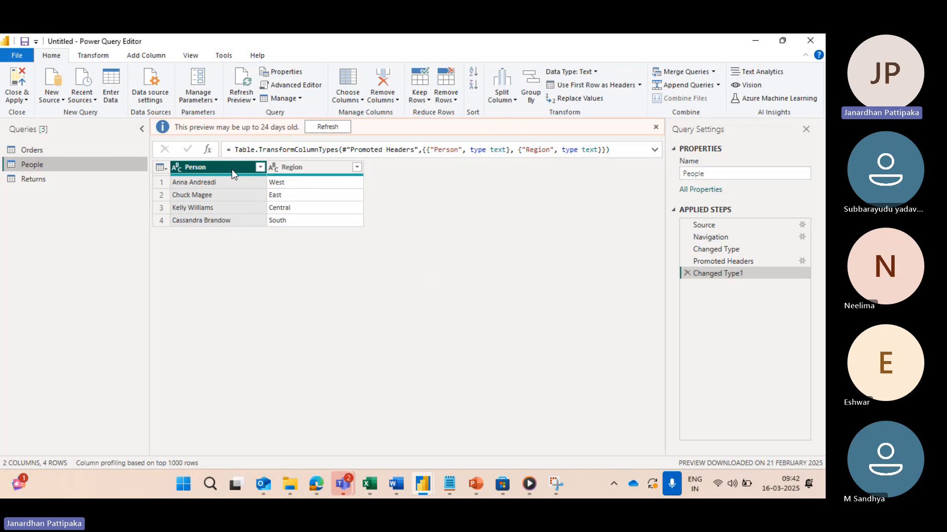
{"action": "left_click", "coordinate": [46, 180]}
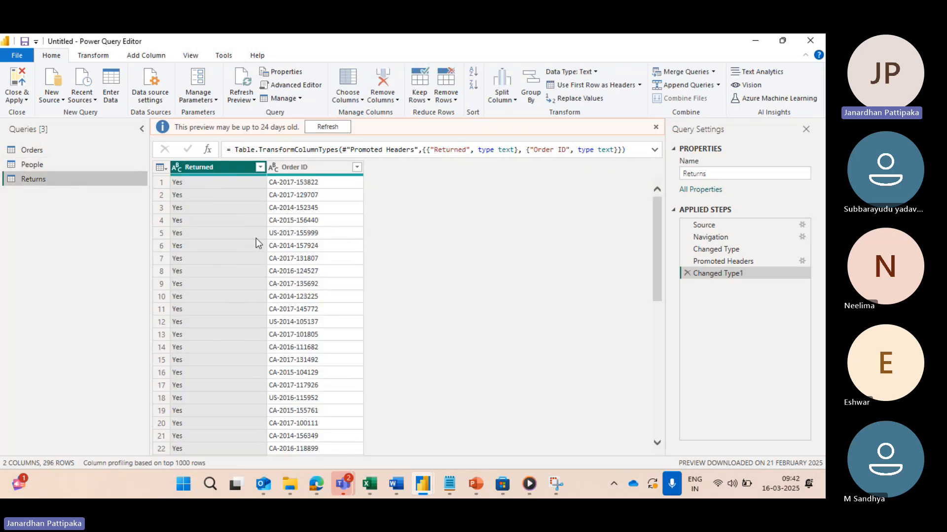
{"action": "key", "text": "alt+Tab"}
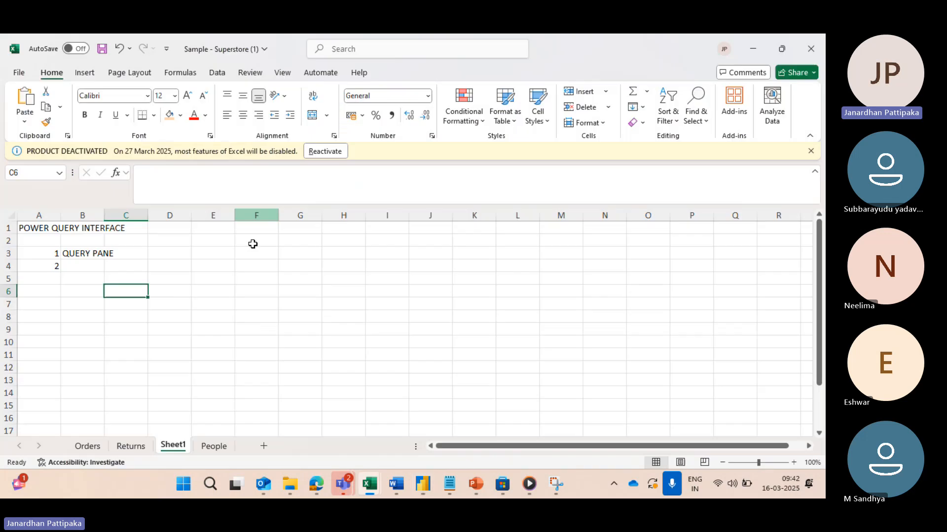
{"action": "key", "text": "alt+Tab"}
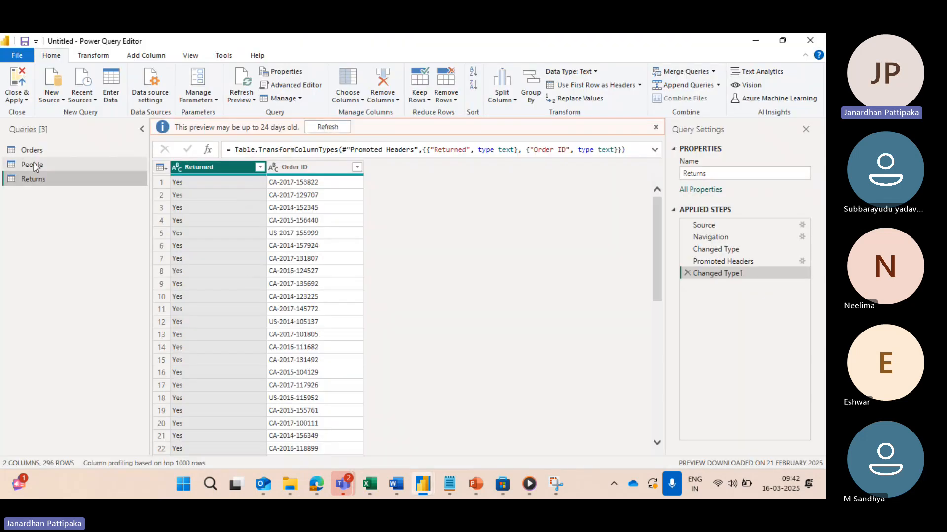
{"action": "left_click", "coordinate": [36, 149]}
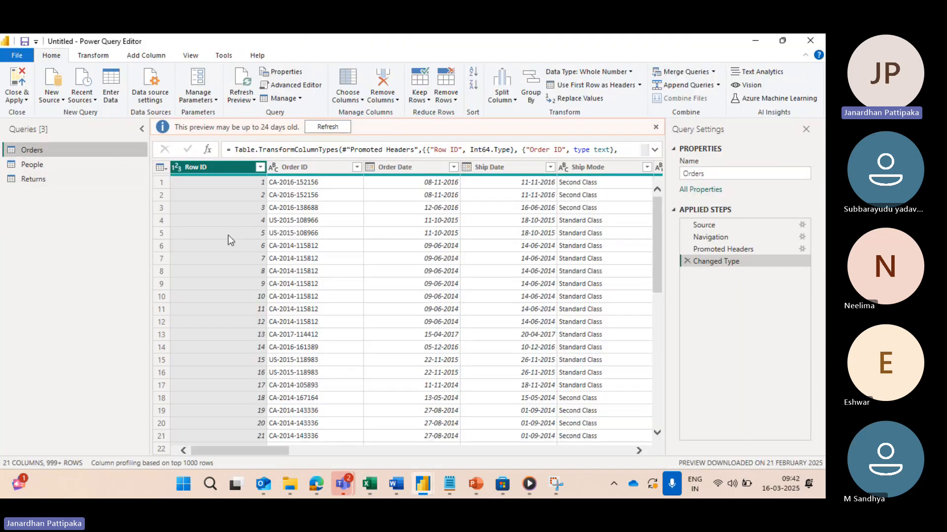
Step: Switch to the Excel sheet and enter RESULTS PANE OR DATA PANE in cell B4
{"action": "key", "text": "alt+Tab"}
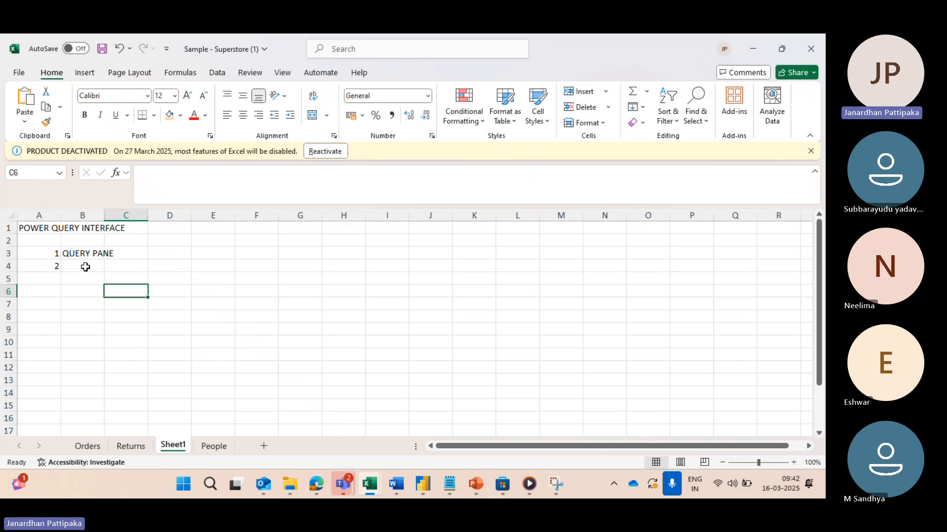
{"action": "left_click", "coordinate": [84, 267]}
{"action": "type", "text": "RESUL"}
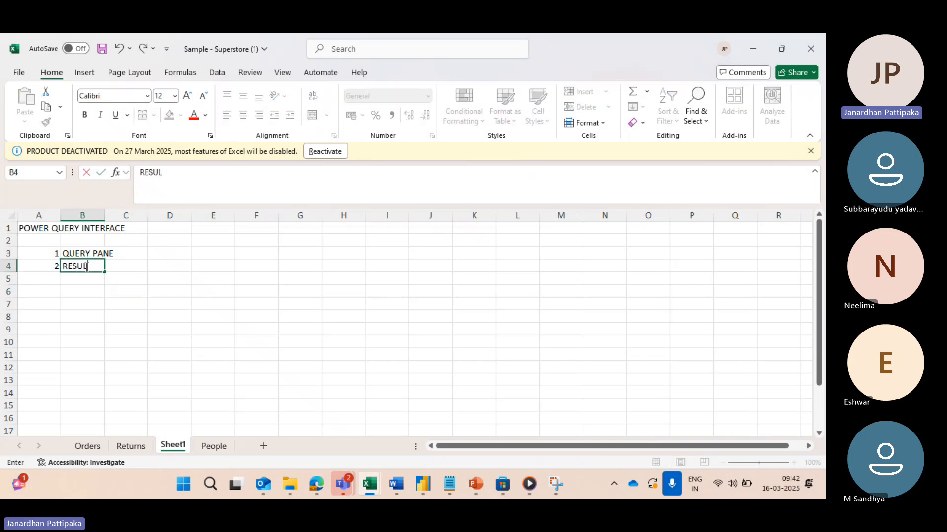
{"action": "type", "text": "TS PANE"}
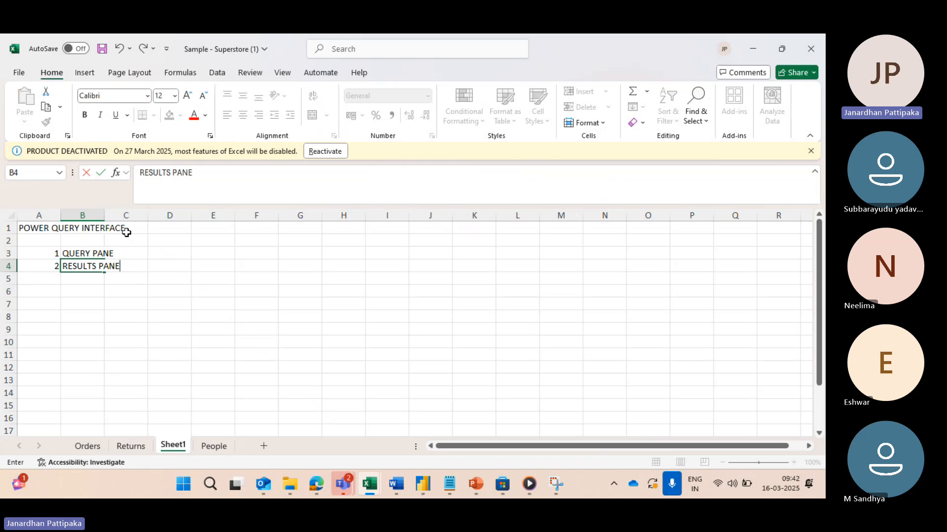
{"action": "left_click", "coordinate": [200, 175]}
{"action": "type", "text": ","}
{"action": "key", "text": "BackSpace"}
{"action": "type", "text": "OR DATA PANE"}
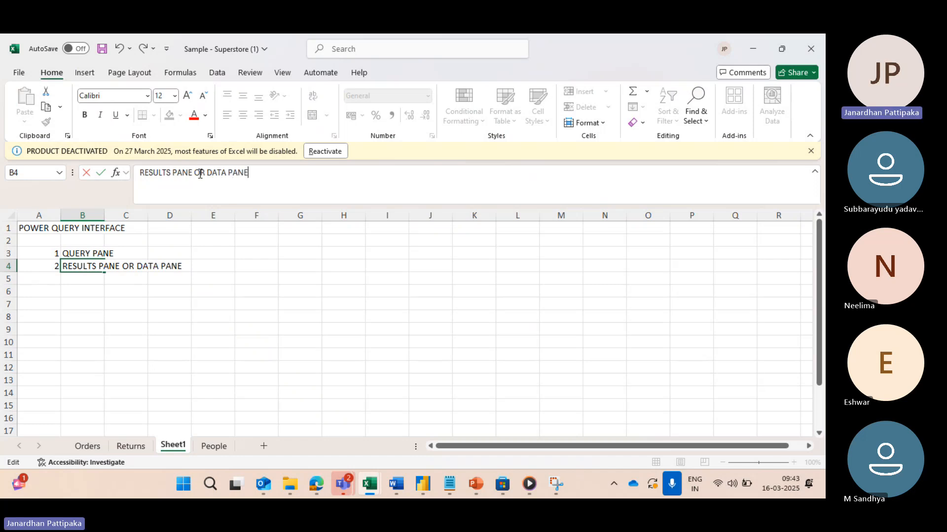
Step: Enter 3 in cell A5 and select the empty cell B5 beside it
{"action": "left_click", "coordinate": [56, 280]}
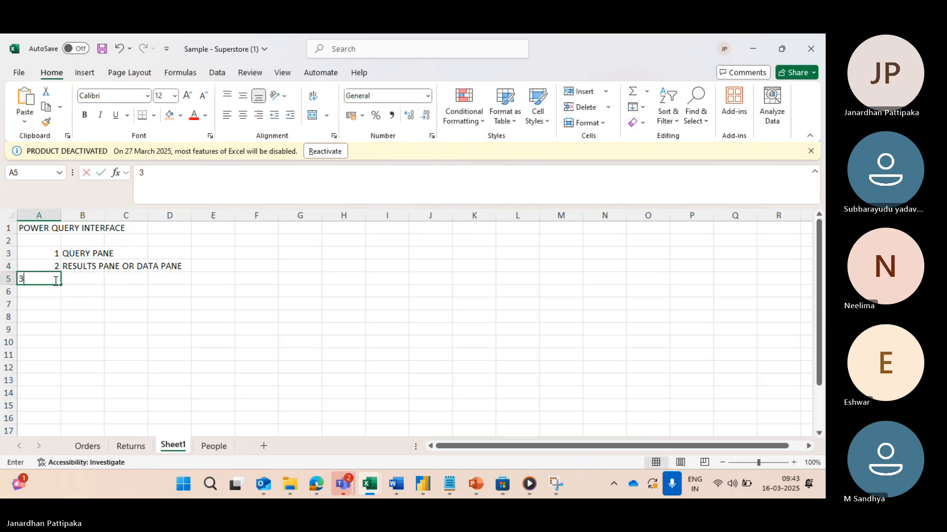
{"action": "type", "text": "3"}
{"action": "left_click", "coordinate": [94, 279]}
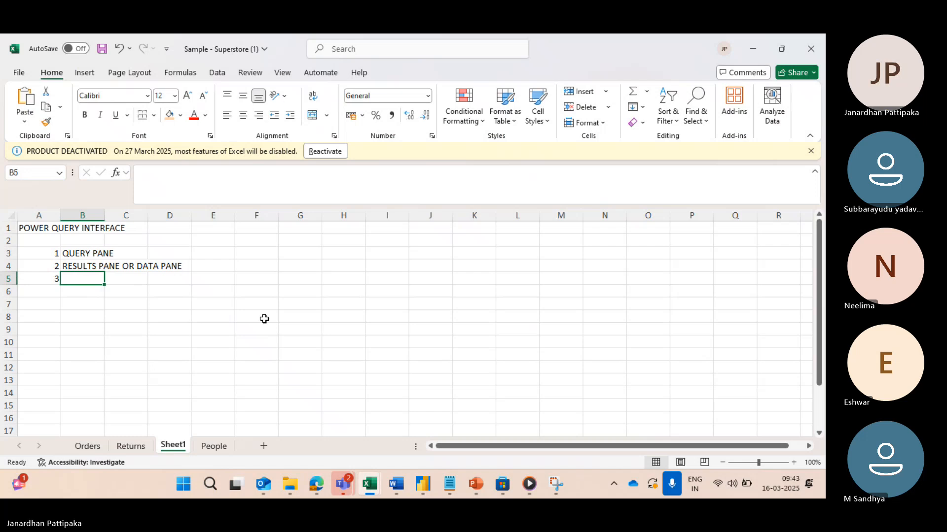
Step: Switch to the Power Query Editor and transform the Order Date column of the Orders query to show only the year
{"action": "key", "text": "alt+Tab"}
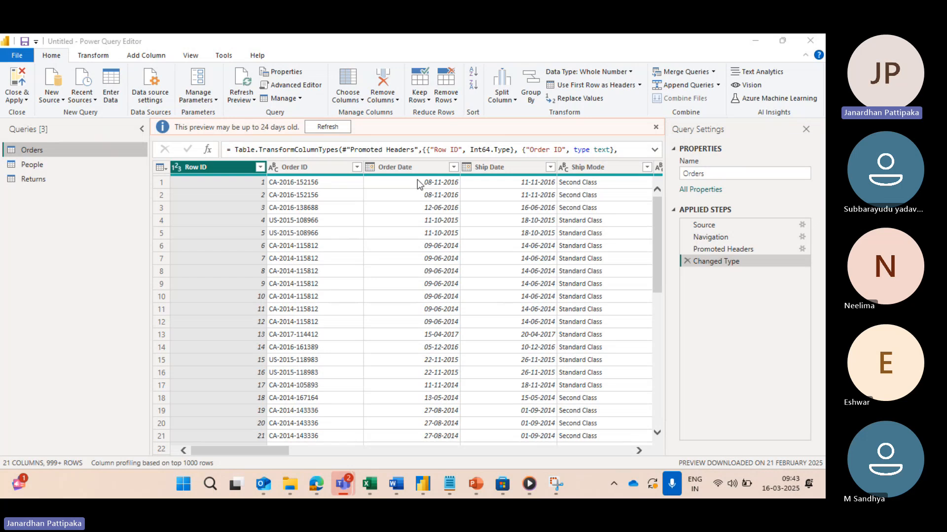
{"action": "scroll", "coordinate": [428, 223], "scroll_direction": "right", "scroll_amount": 3}
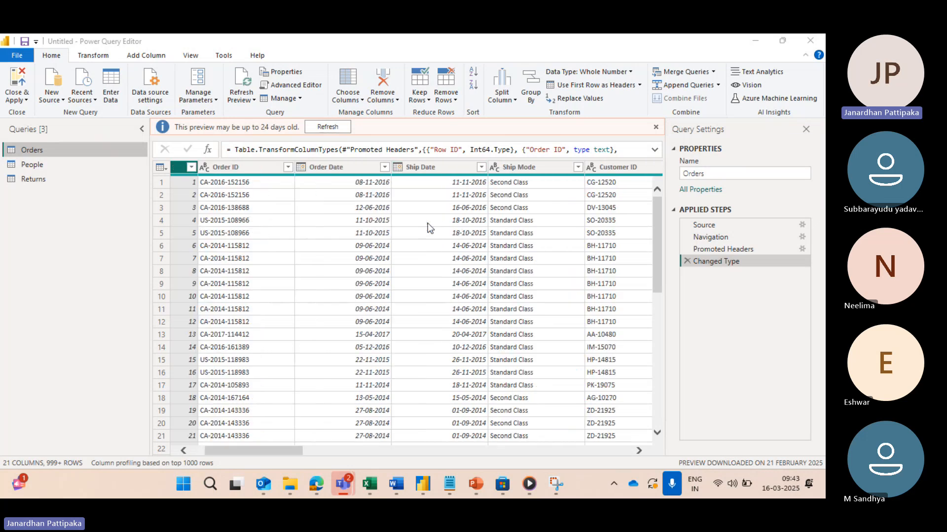
{"action": "left_click", "coordinate": [503, 164]}
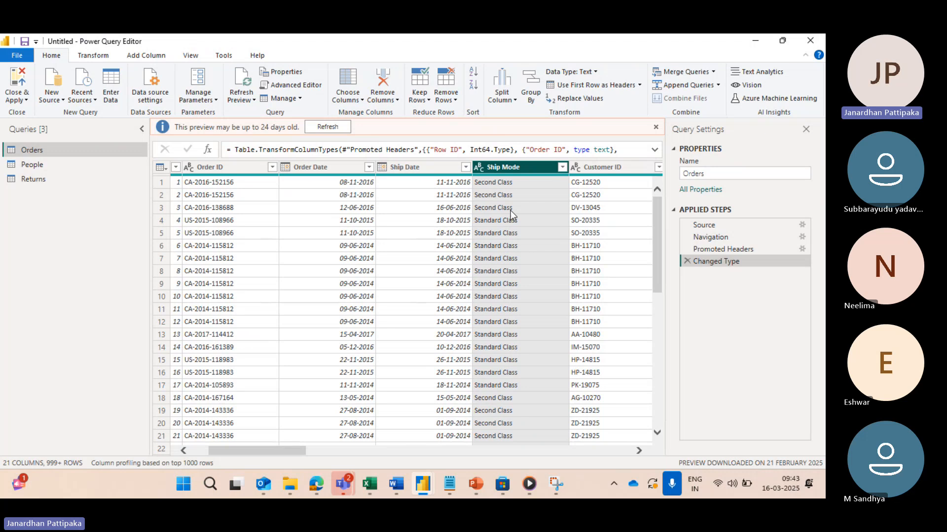
{"action": "left_click", "coordinate": [339, 165]}
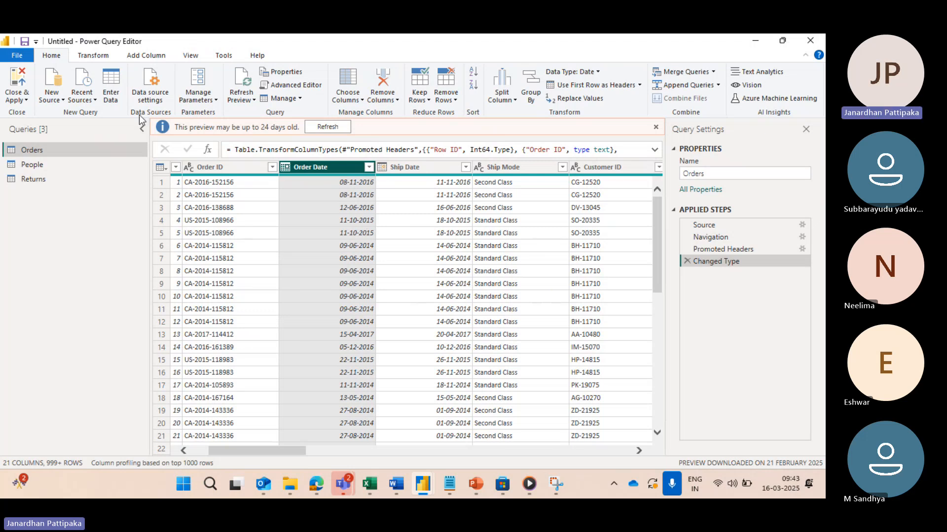
{"action": "left_click", "coordinate": [102, 59]}
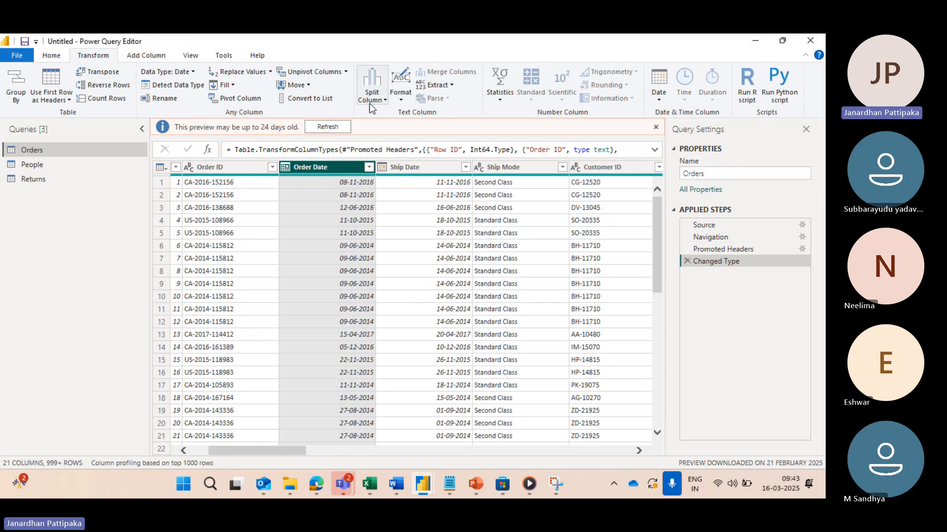
{"action": "left_click", "coordinate": [661, 96]}
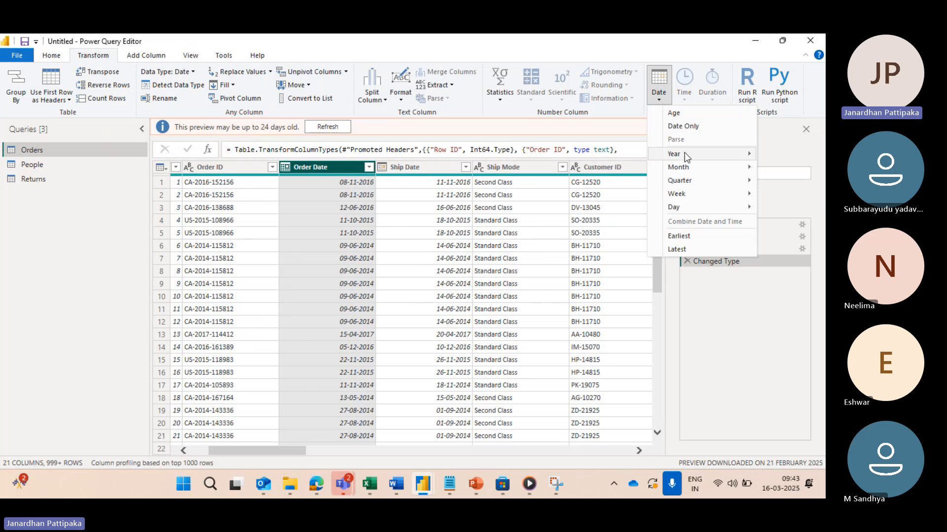
{"action": "mouse_move", "coordinate": [675, 156]}
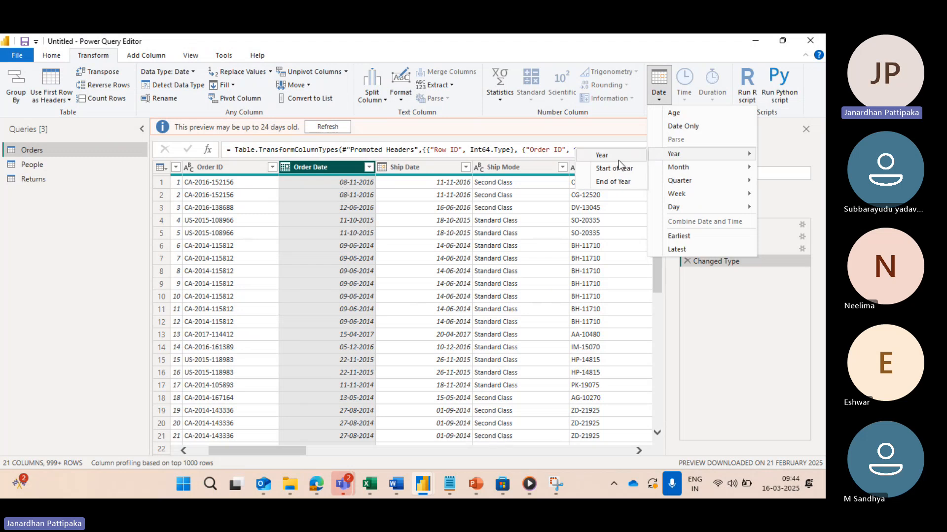
{"action": "left_click", "coordinate": [601, 157]}
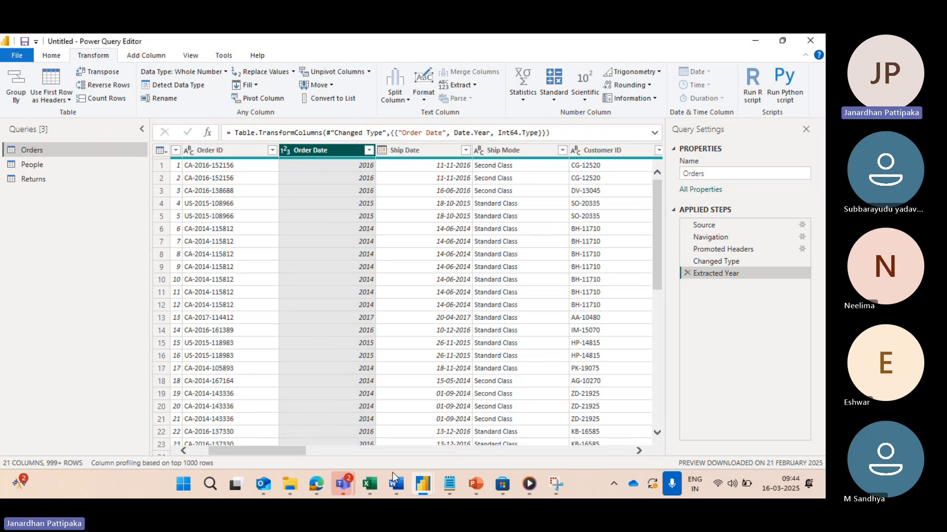
Step: Switch to the Sample - Superstore (1) workbook in Excel and enter QUERY SETTINGS PANE in cell B5
{"action": "mouse_move", "coordinate": [371, 480]}
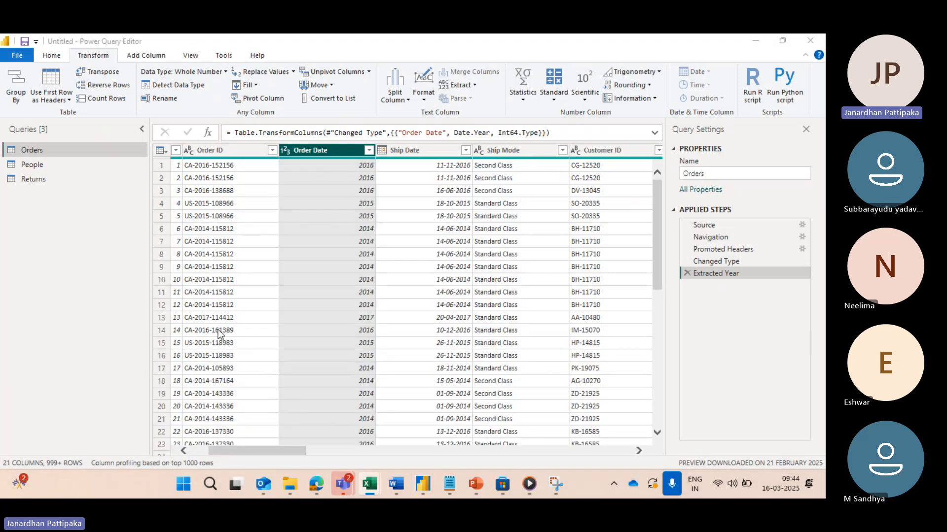
{"action": "mouse_move", "coordinate": [420, 485]}
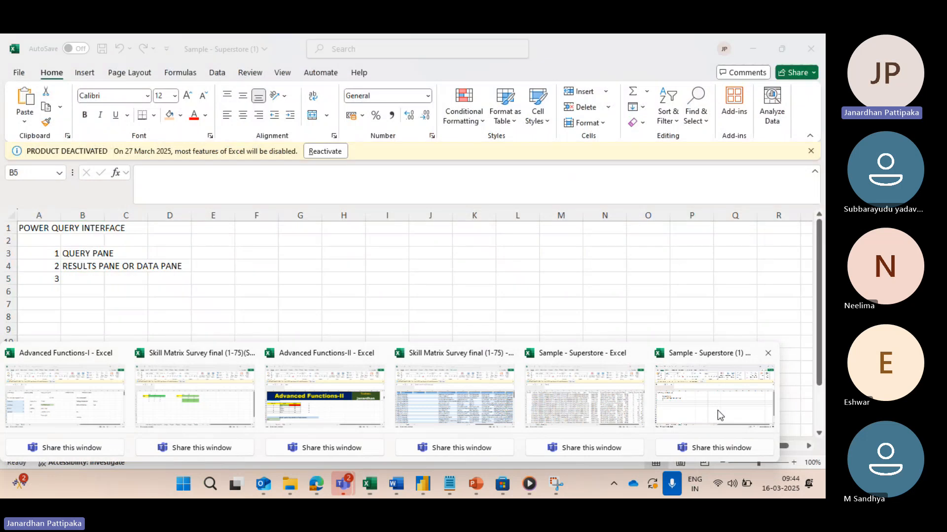
{"action": "left_click", "coordinate": [717, 410]}
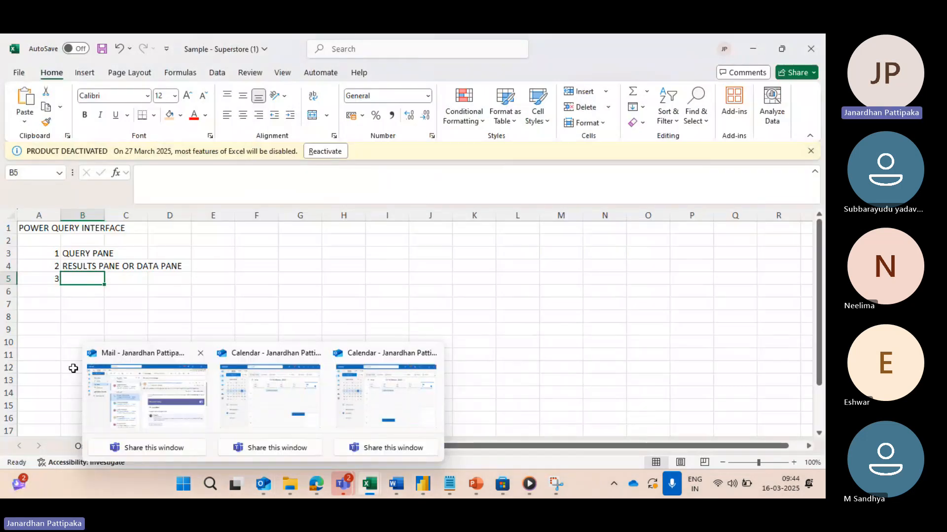
{"action": "type", "text": "QUERY "}
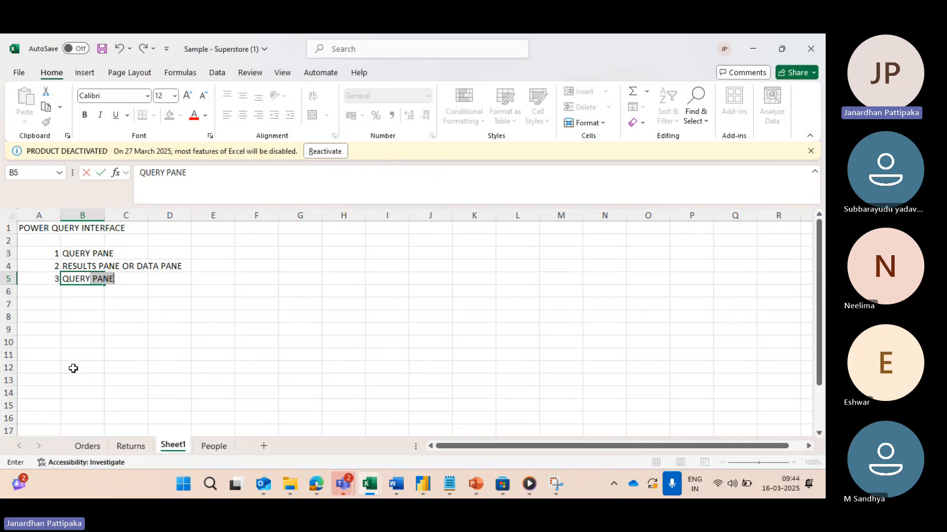
{"action": "type", "text": "SETTINF"}
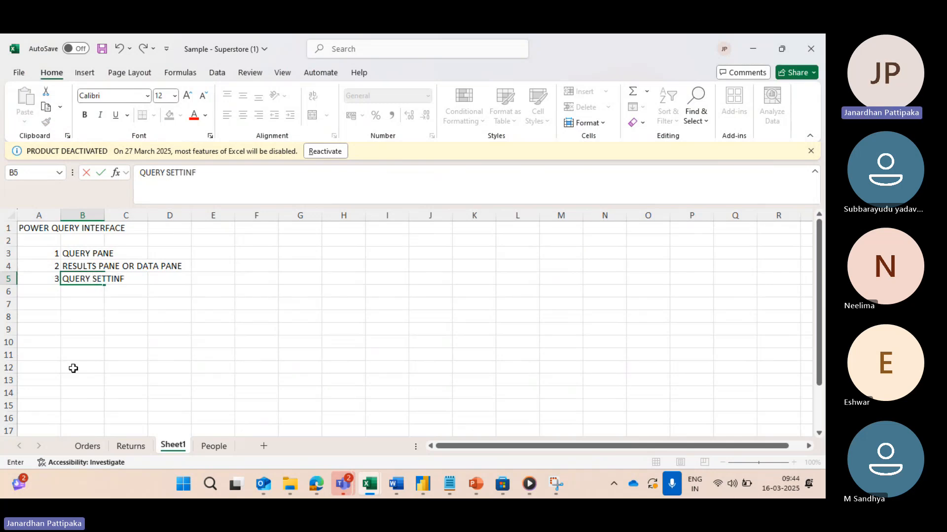
{"action": "key", "text": "BackSpace"}
{"action": "type", "text": "GS PANE"}
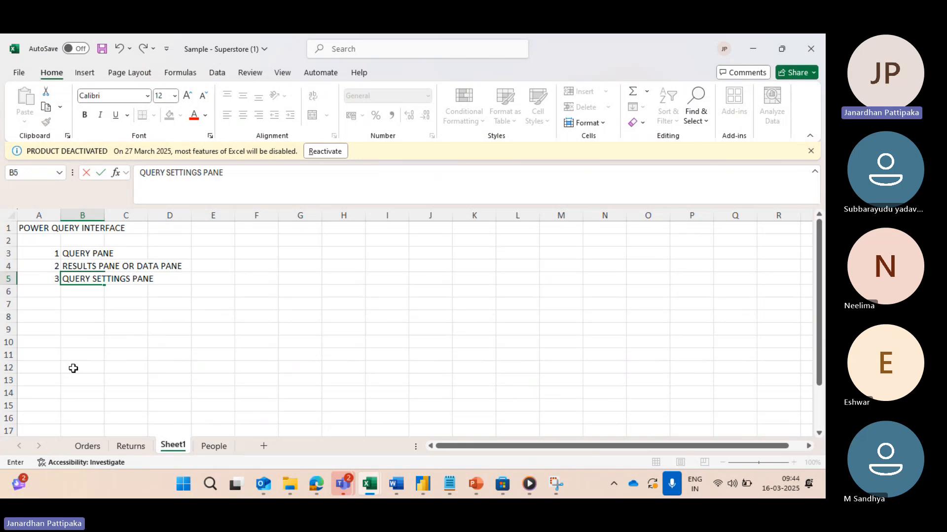
Step: Number the next entry of the pane list by entering 4 in cell A6
{"action": "left_click", "coordinate": [54, 293]}
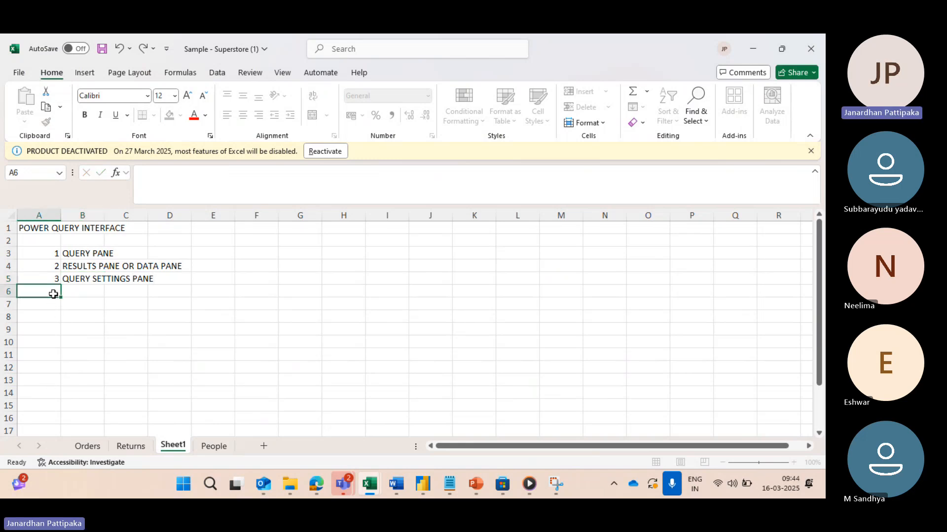
{"action": "type", "text": "4"}
{"action": "left_click", "coordinate": [82, 316]}
Step: Switch to the Power Query Editor and look through the Home, Transform and Add Column command groups
{"action": "key", "text": "alt+Tab"}
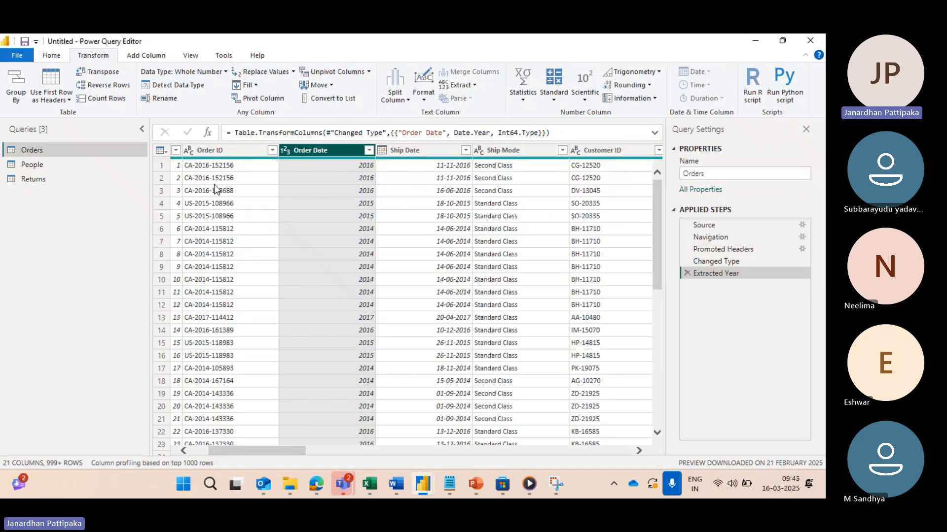
{"action": "left_click", "coordinate": [53, 56]}
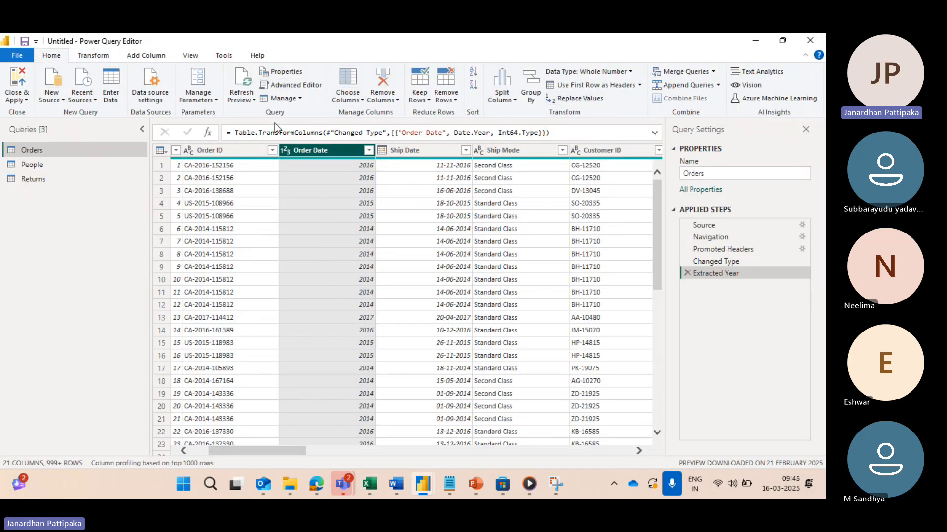
{"action": "left_click", "coordinate": [86, 58]}
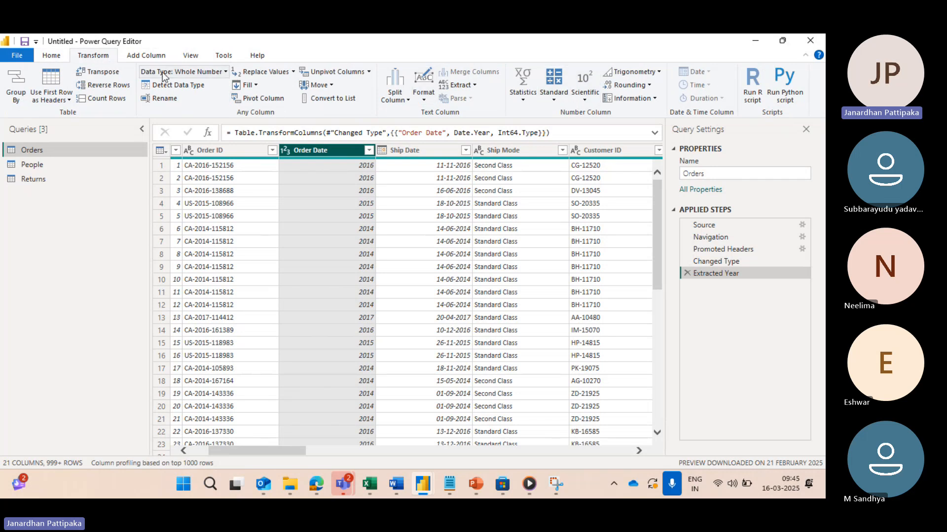
{"action": "left_click", "coordinate": [143, 56]}
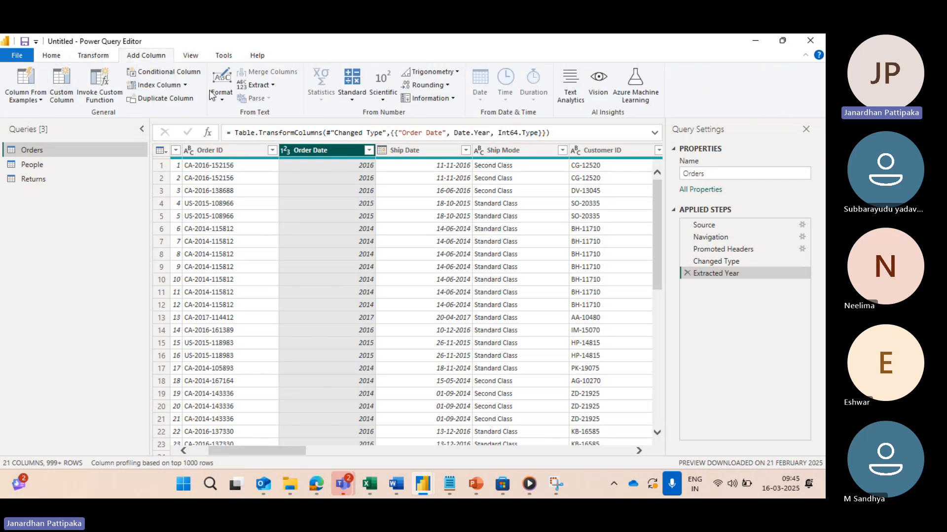
{"action": "left_click", "coordinate": [90, 57]}
{"action": "left_click", "coordinate": [52, 56]}
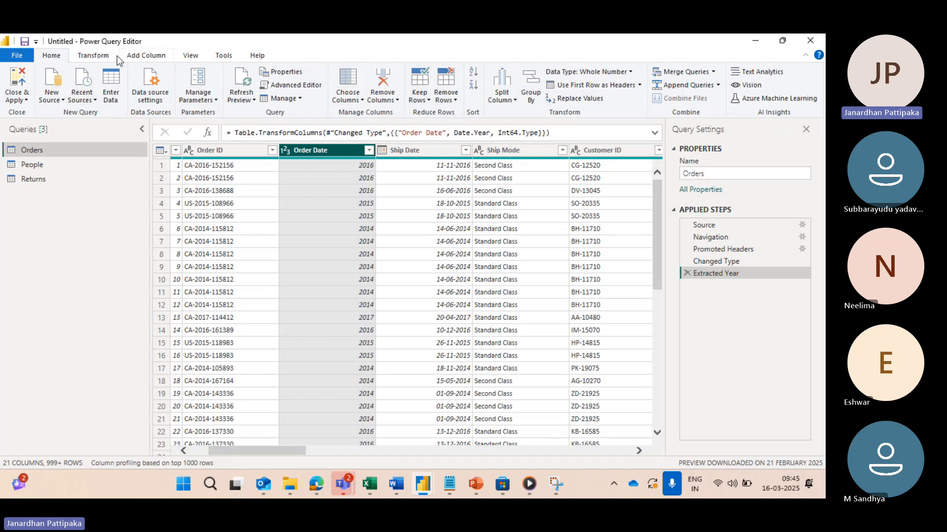
Step: Switch to the Sample - Superstore (1) workbook in Excel and enter RIBBON PANE/ POWER QUERY RIBBON in cell B6
{"action": "left_click", "coordinate": [93, 56]}
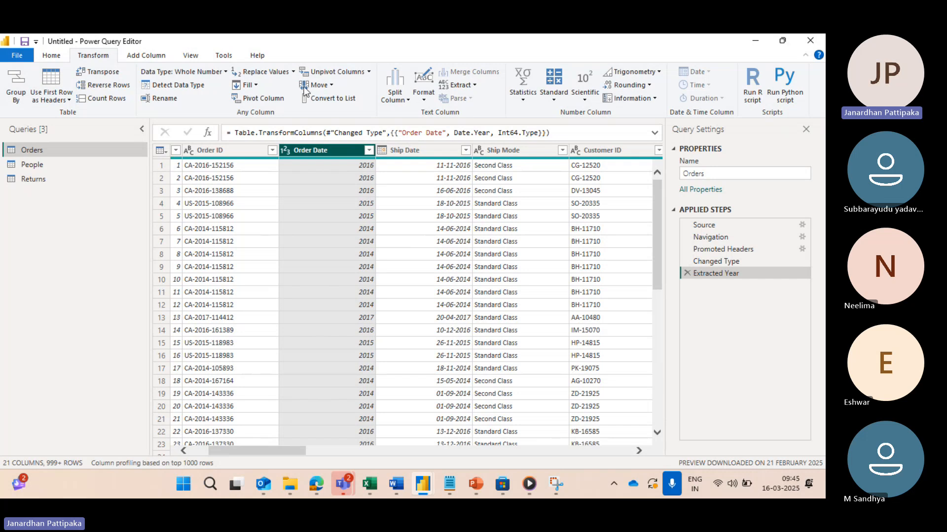
{"action": "key", "text": "alt+Tab"}
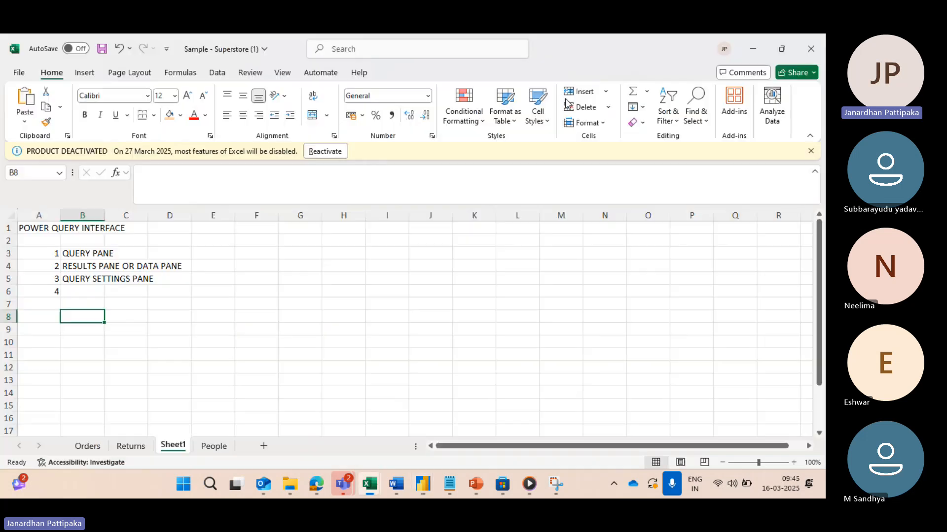
{"action": "left_click", "coordinate": [81, 291]}
{"action": "type", "text": "RIBB"}
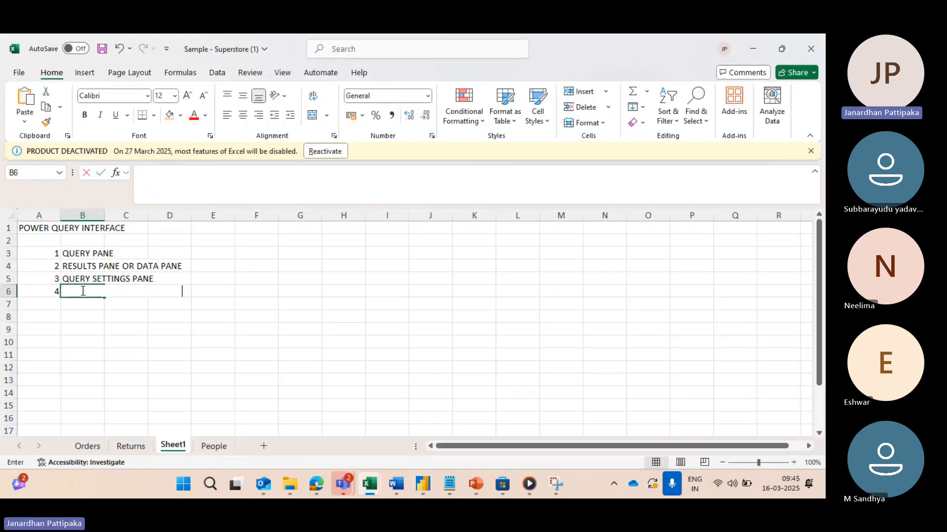
{"action": "type", "text": "ON"}
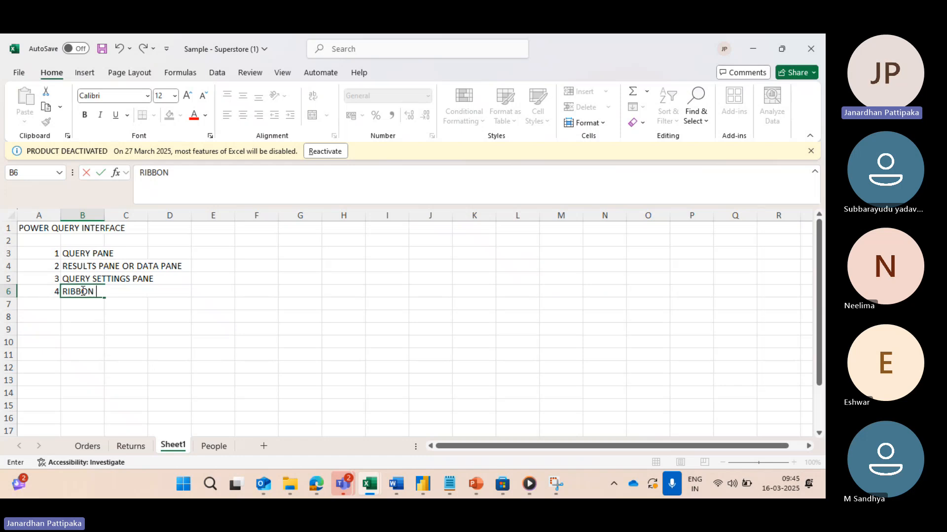
{"action": "type", "text": " PANE/ POWER"}
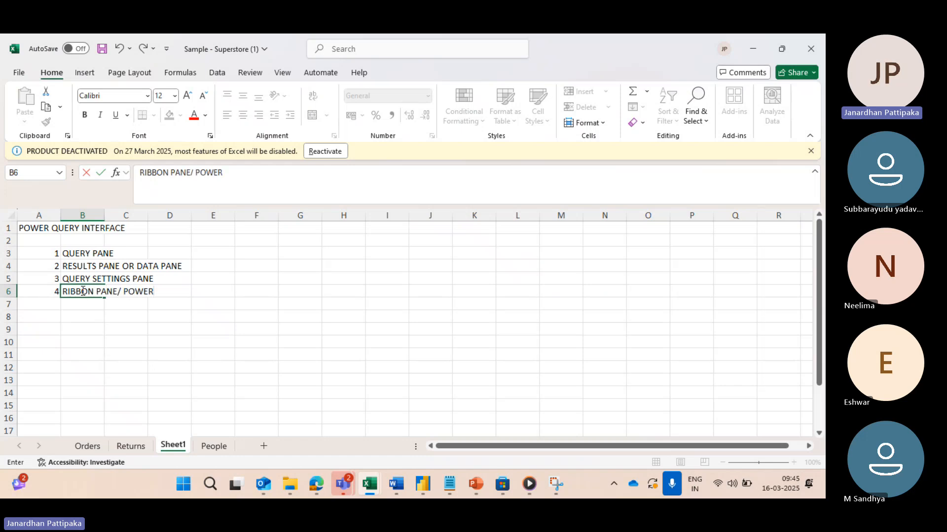
{"action": "type", "text": " QUERY RIBBON"}
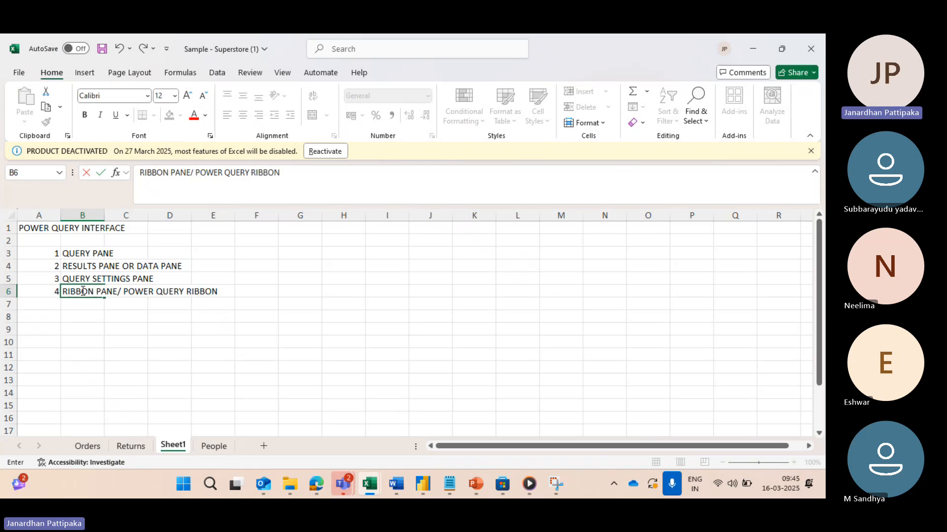
Step: Number the next entry of the interface list by entering 5 in cell A7
{"action": "left_click", "coordinate": [53, 307]}
{"action": "type", "text": "5"}
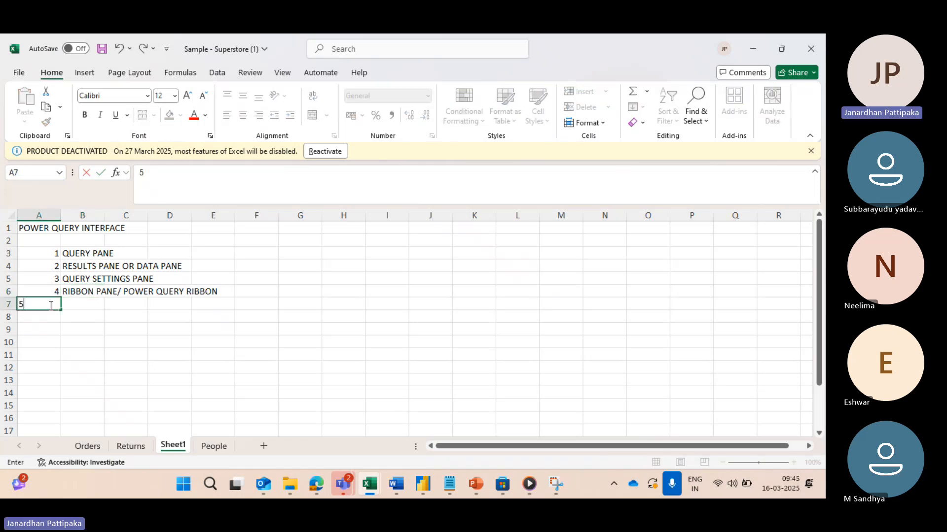
{"action": "left_click", "coordinate": [78, 305]}
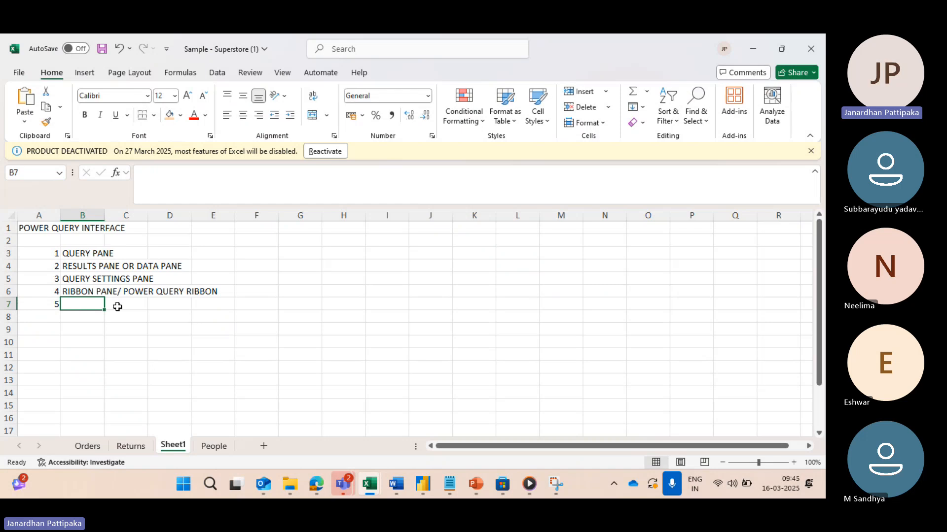
Step: Select the Ship Date column in the Power Query Editor, and enter FORMULA PANE in cell B7 of the Excel sheet
{"action": "key", "text": "alt+Tab"}
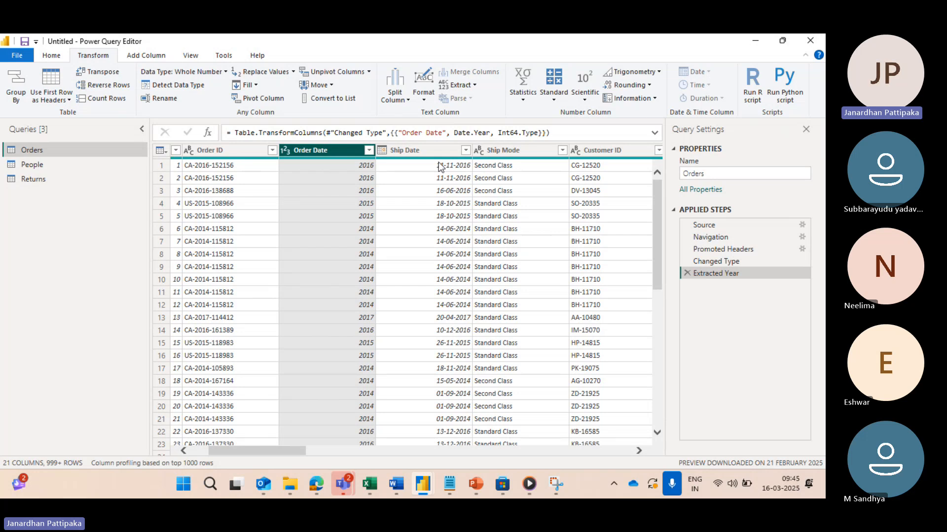
{"action": "left_click", "coordinate": [423, 154]}
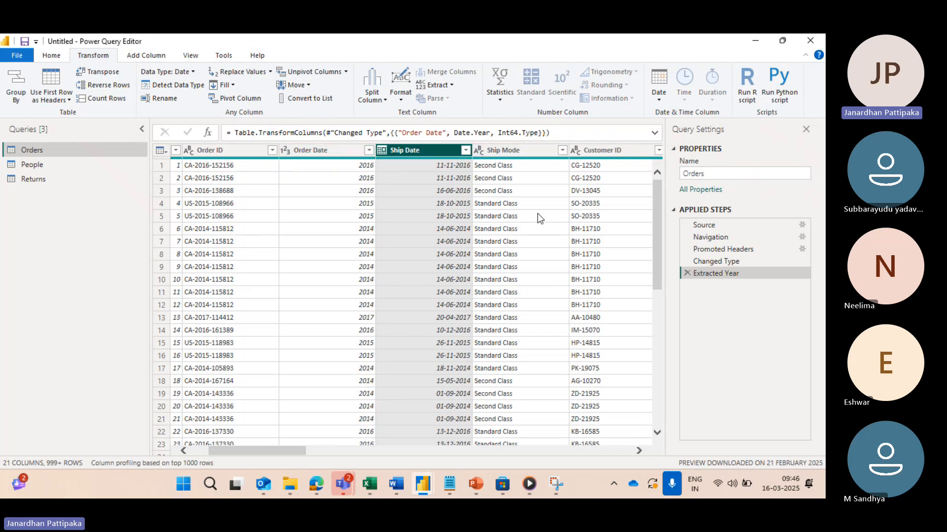
{"action": "key", "text": "alt+Tab"}
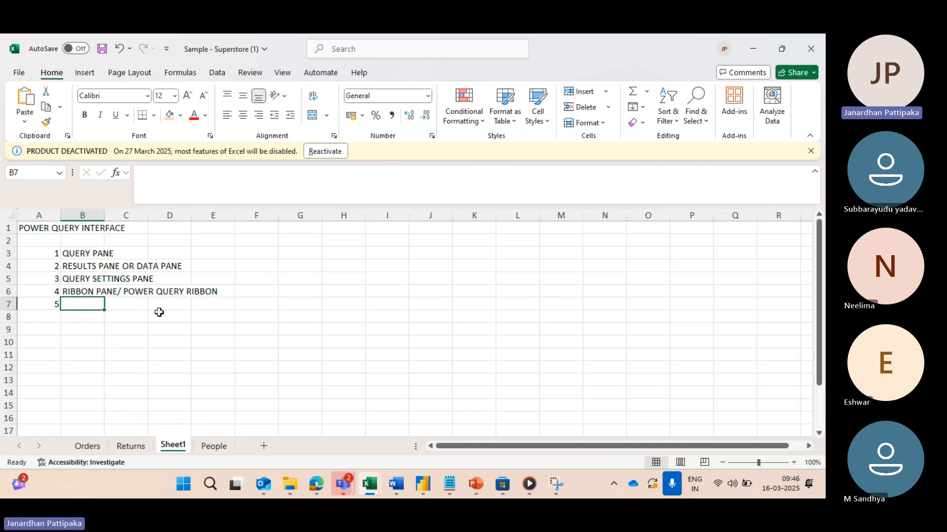
{"action": "type", "text": "FORMULA"}
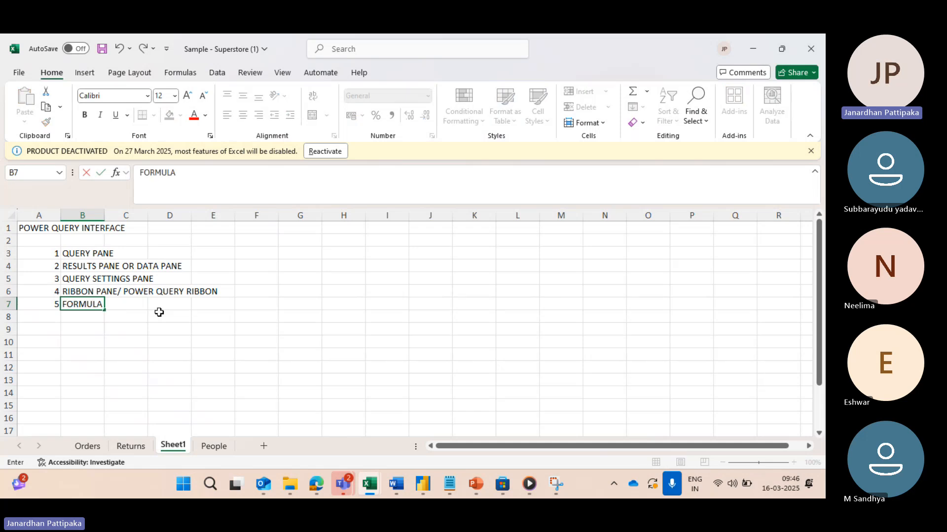
{"action": "type", "text": " PANE"}
{"action": "left_click", "coordinate": [159, 331]}
Step: Check the formula area in the Power Query Editor, and enter Mesh up language in cell F7 of the Excel sheet
{"action": "key", "text": "alt+Tab"}
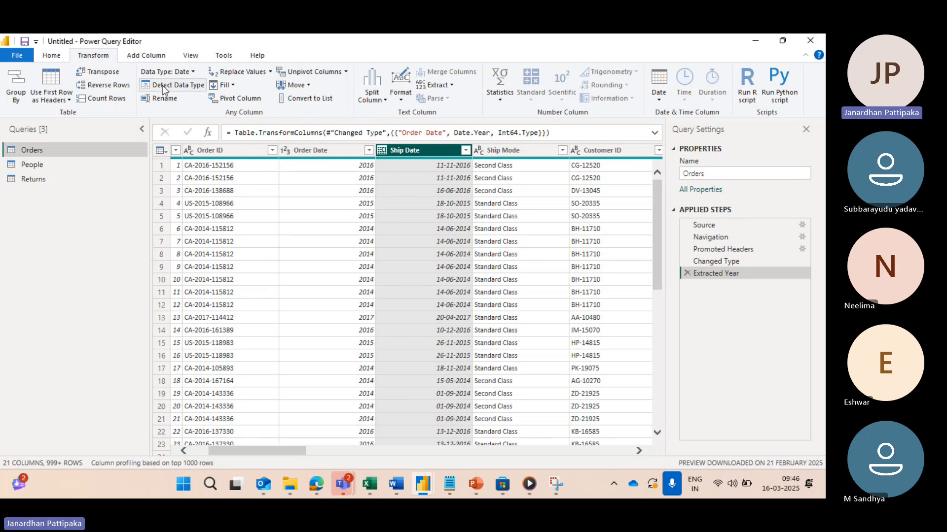
{"action": "key", "text": "alt+Tab"}
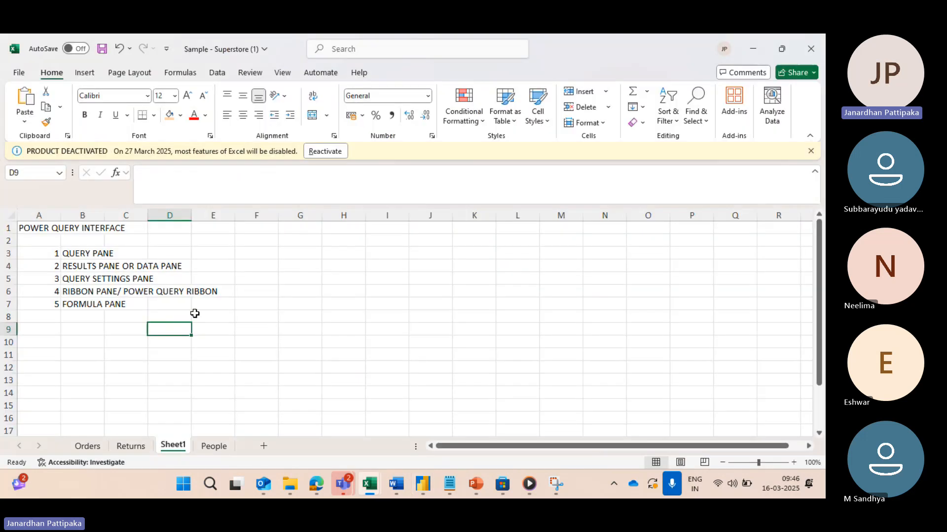
{"action": "left_click", "coordinate": [155, 305]}
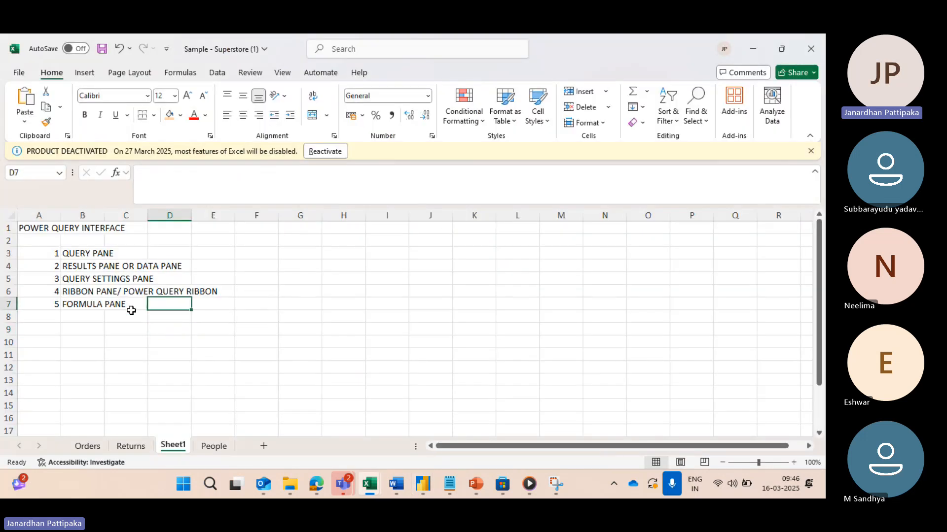
{"action": "left_click", "coordinate": [81, 302]}
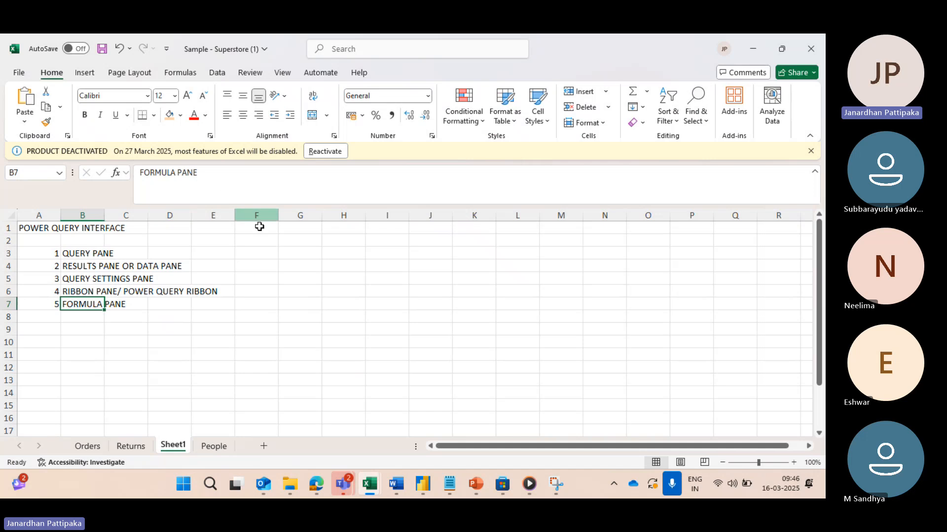
{"action": "left_click", "coordinate": [269, 304]}
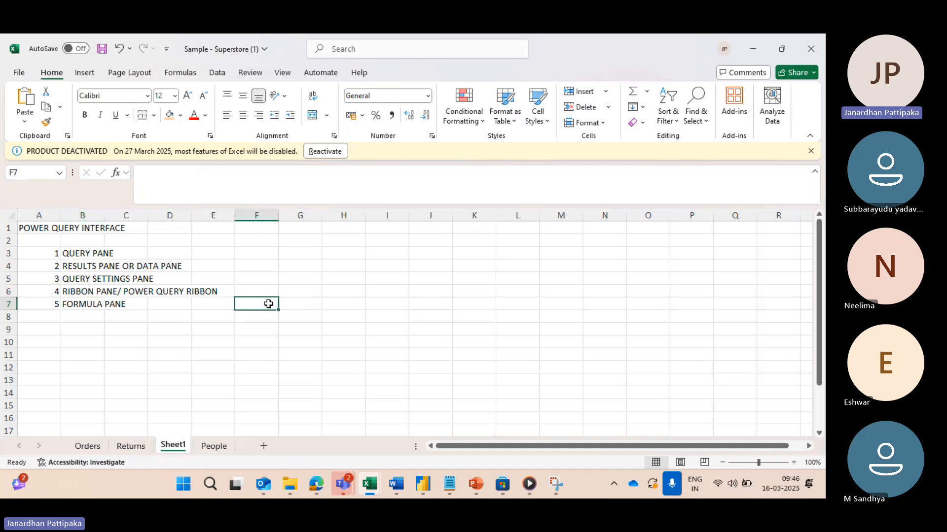
{"action": "type", "text": "Mesh"}
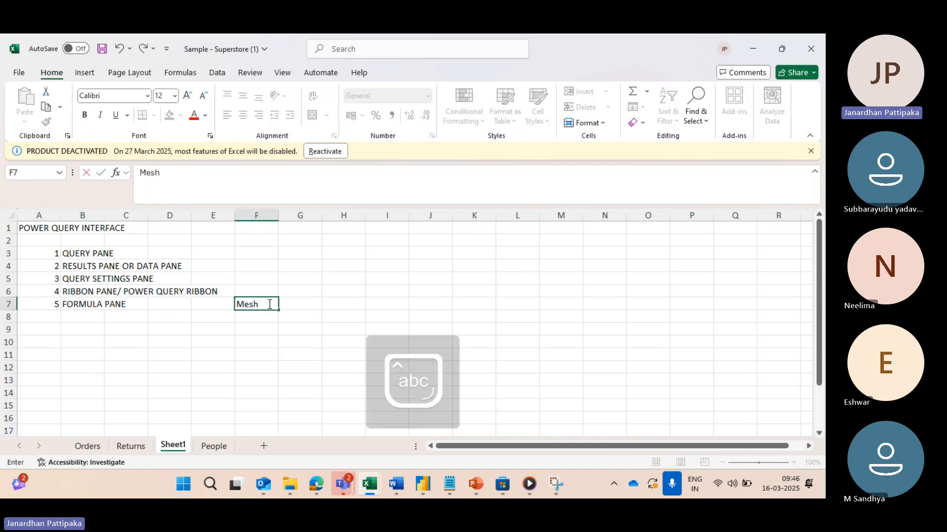
{"action": "type", "text": " up language"}
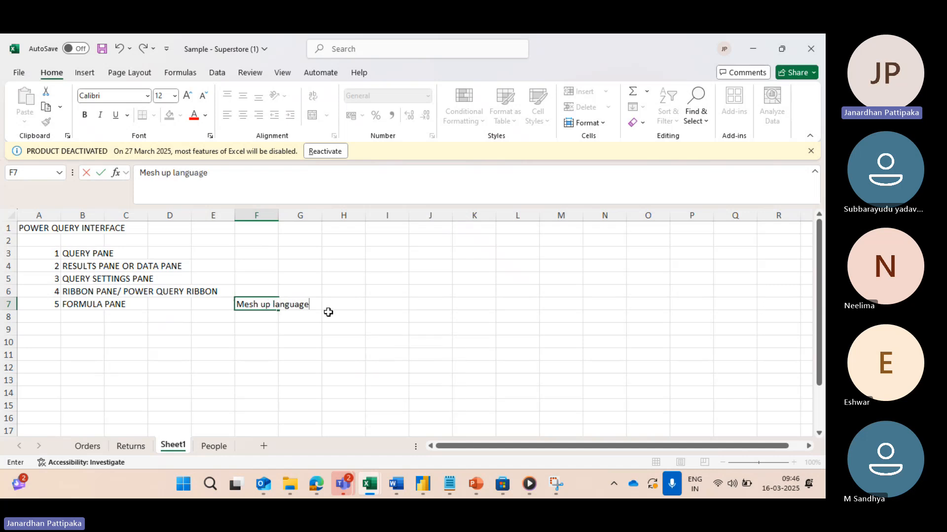
Step: Enter M language in cell H7, beside the Mesh up language note
{"action": "left_click", "coordinate": [339, 309]}
{"action": "key", "text": "Caps_Lock"}
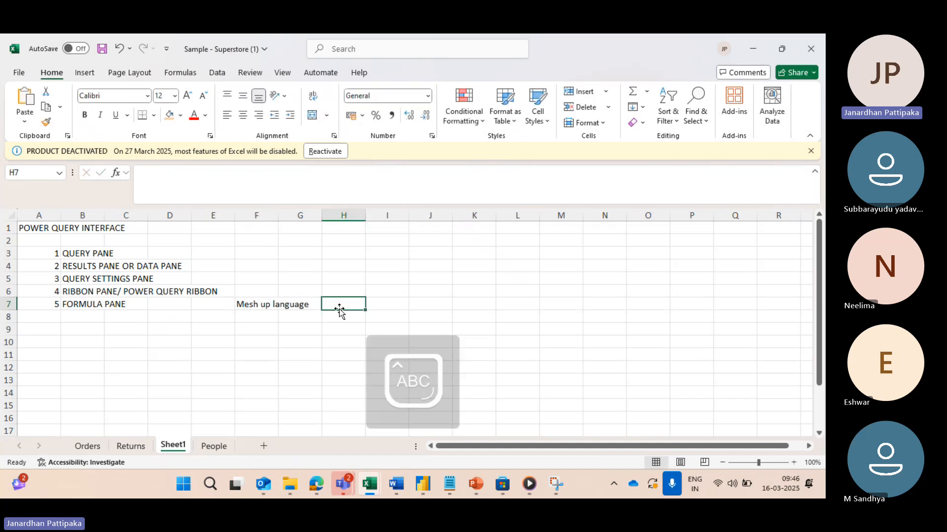
{"action": "type", "text": "M"}
{"action": "key", "text": "Caps_Lock"}
{"action": "type", "text": "lang"}
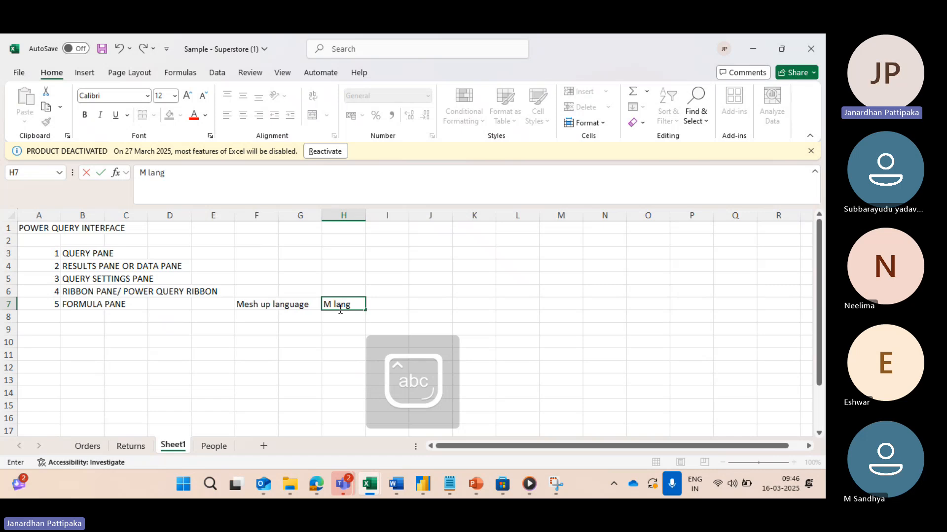
{"action": "type", "text": "uage"}
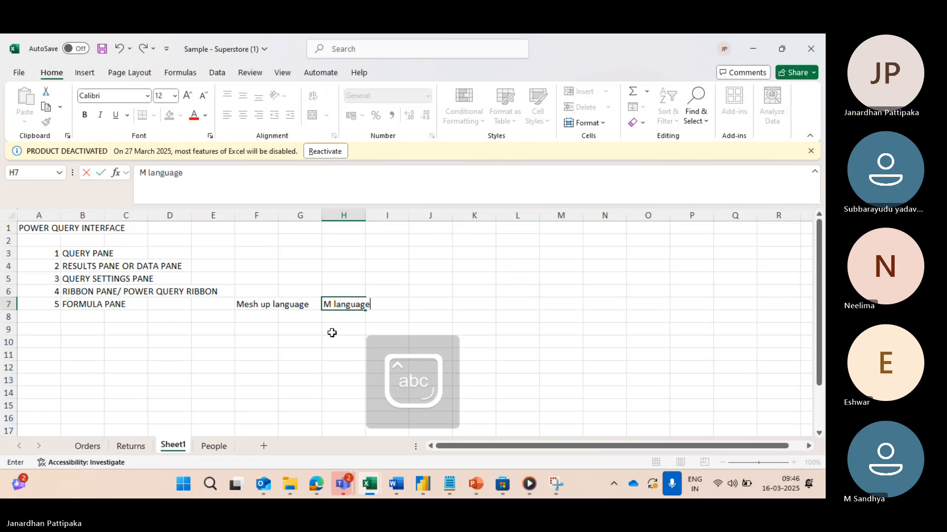
{"action": "left_click", "coordinate": [332, 333]}
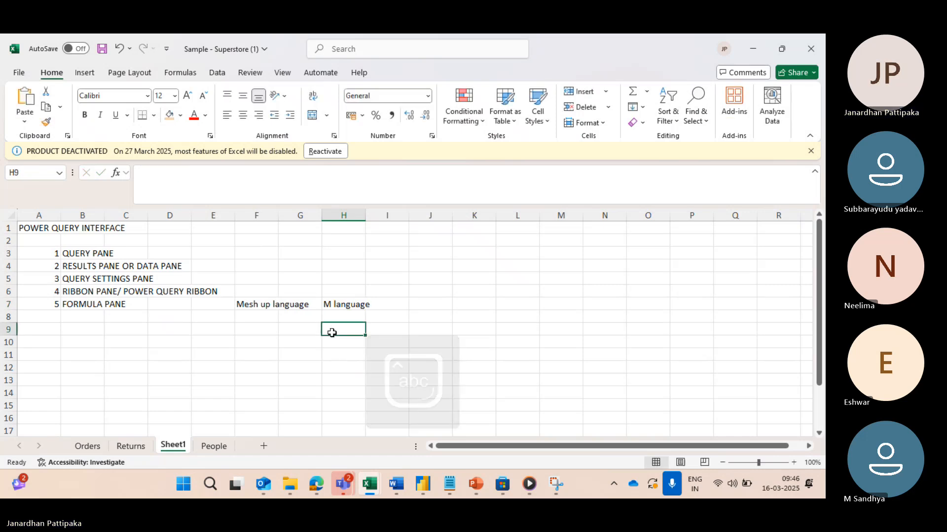
Step: Compare the interface parts listed in the Excel sheet with the Power Query Editor, finishing on the editor's Home commands
{"action": "left_click", "coordinate": [75, 252]}
{"action": "key", "text": "alt+Tab"}
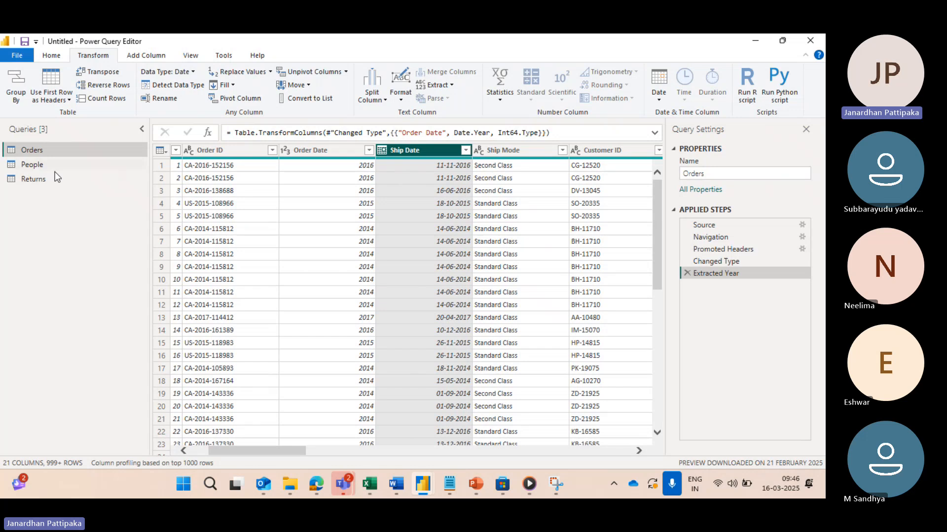
{"action": "key", "text": "alt+Tab"}
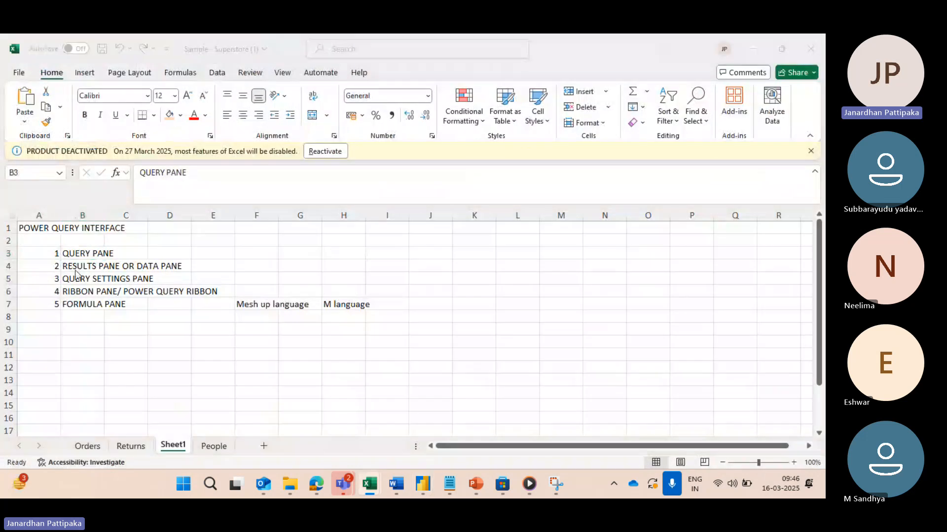
{"action": "key", "text": "alt+Tab"}
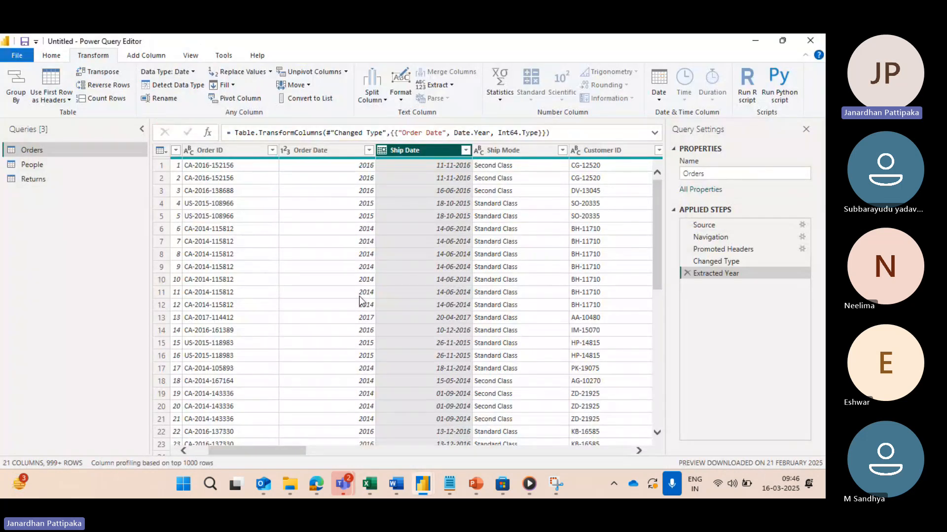
{"action": "key", "text": "alt+Tab"}
{"action": "left_click", "coordinate": [77, 279]}
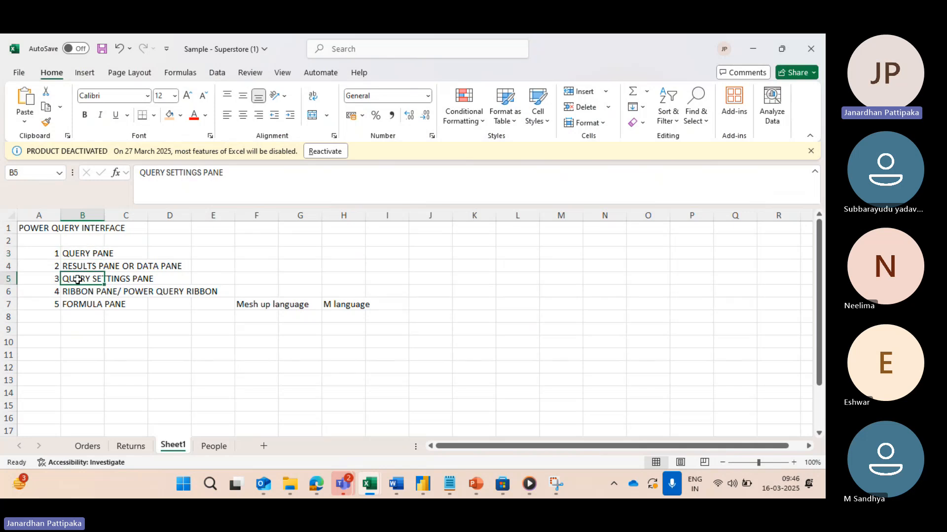
{"action": "key", "text": "alt+Tab"}
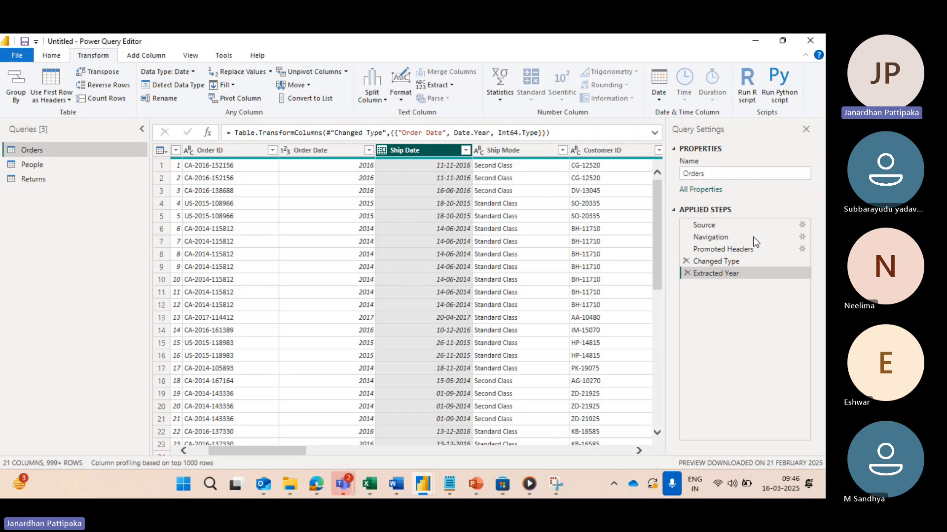
{"action": "key", "text": "alt+Tab"}
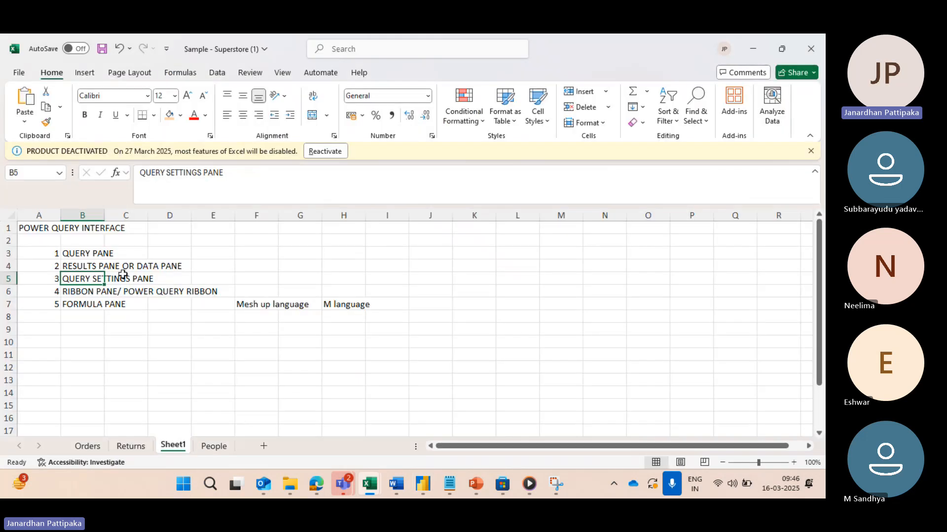
{"action": "left_click", "coordinate": [90, 291]}
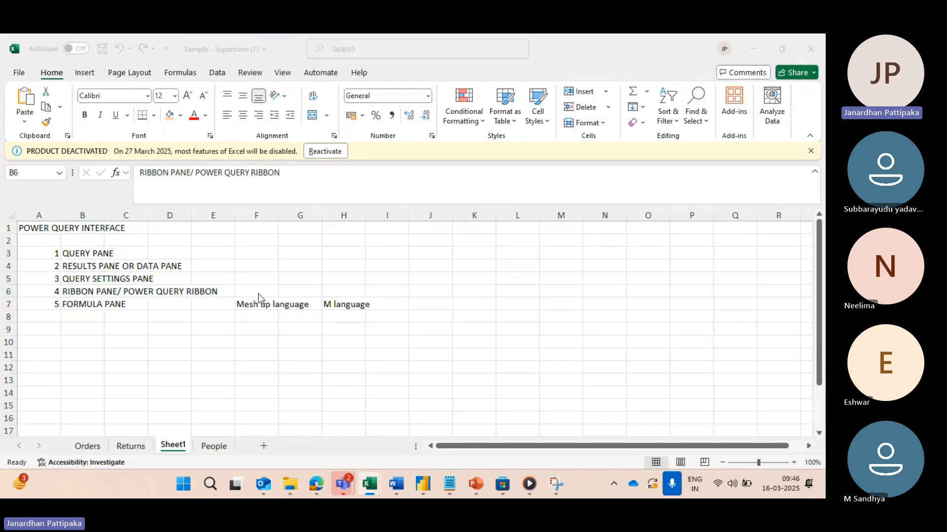
{"action": "key", "text": "alt+Tab"}
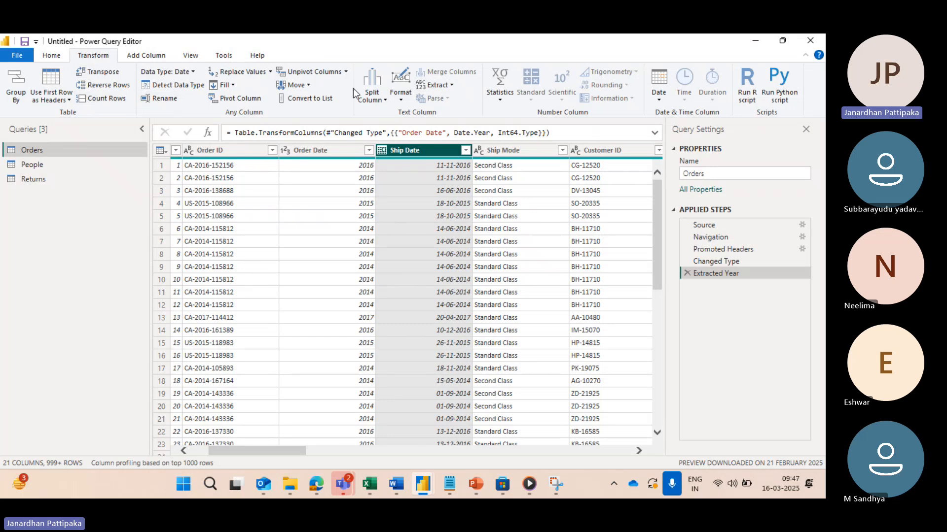
{"action": "key", "text": "alt+Tab"}
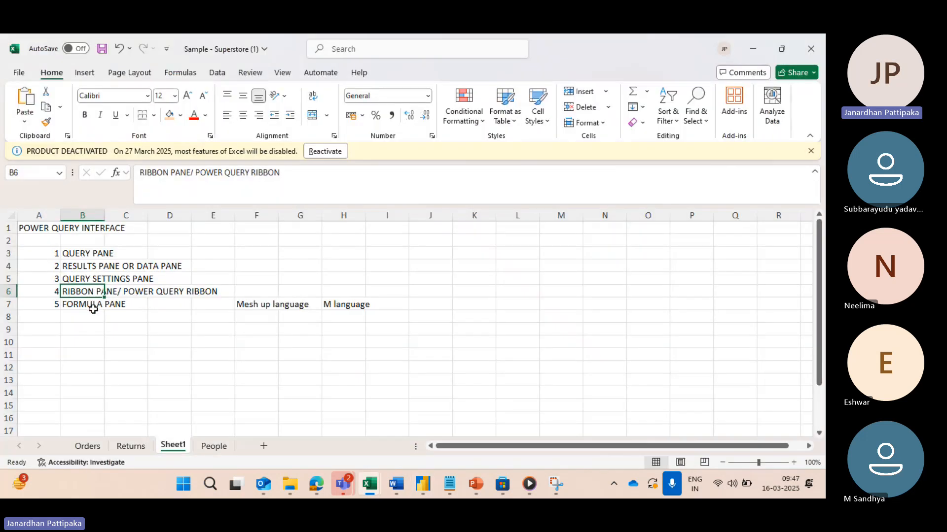
{"action": "left_click", "coordinate": [93, 305]}
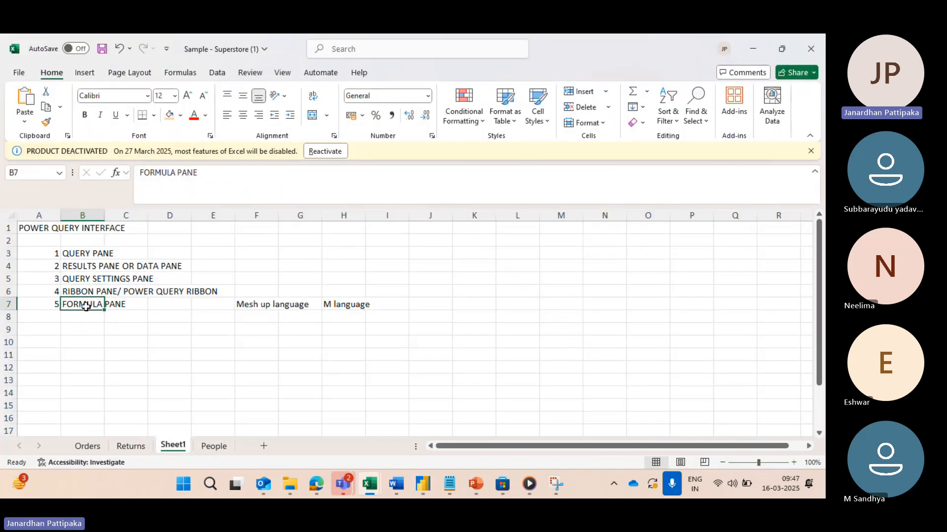
{"action": "key", "text": "alt+Tab"}
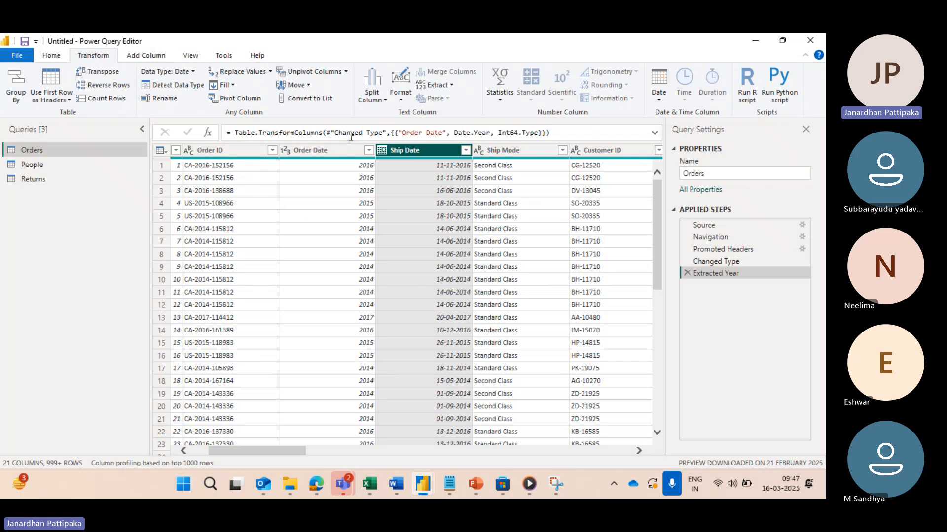
{"action": "left_click", "coordinate": [50, 58]}
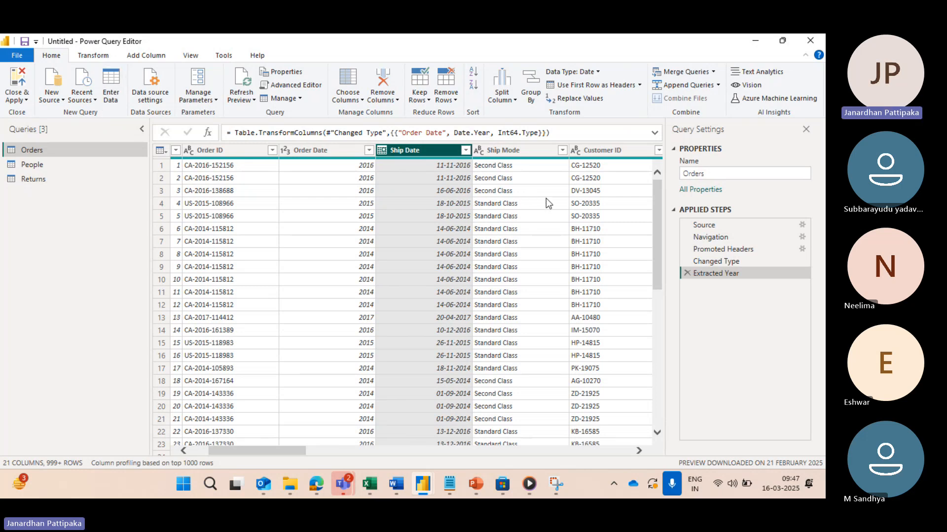
Step: Close and apply the query changes, and reopen the Power Query Editor from the untitled Power BI Desktop report
{"action": "left_click", "coordinate": [25, 100]}
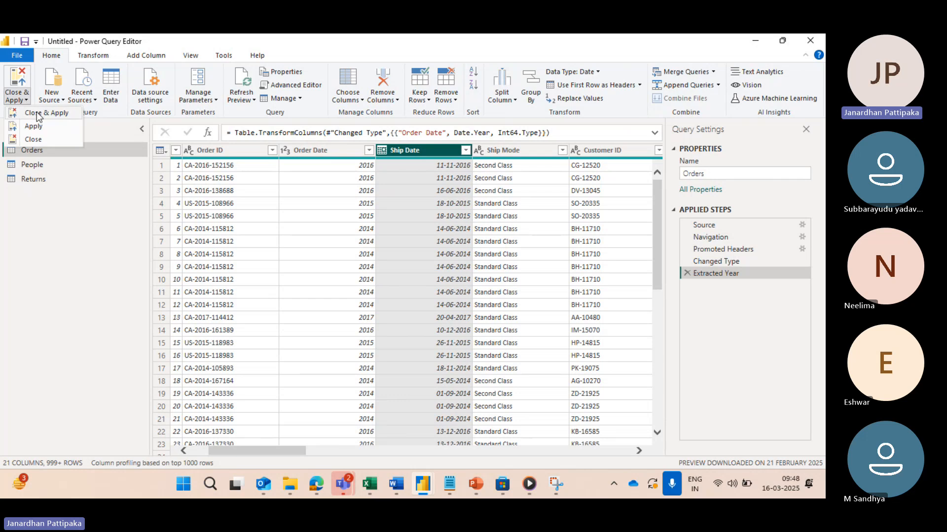
{"action": "left_click", "coordinate": [39, 114]}
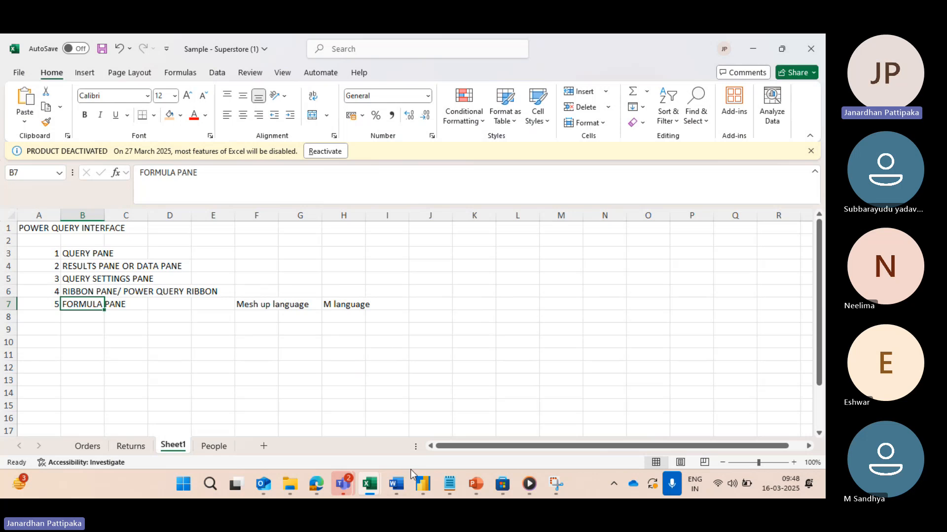
{"action": "mouse_move", "coordinate": [420, 481]}
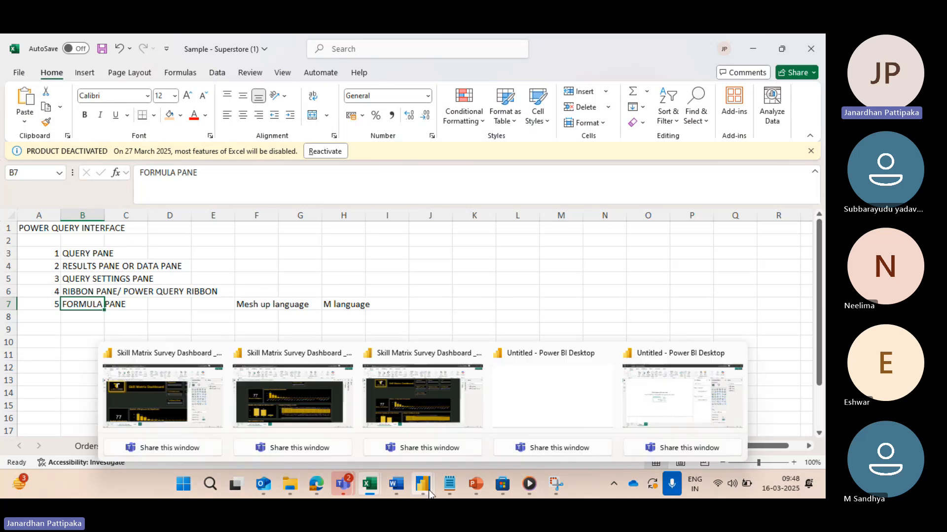
{"action": "left_click", "coordinate": [666, 412]}
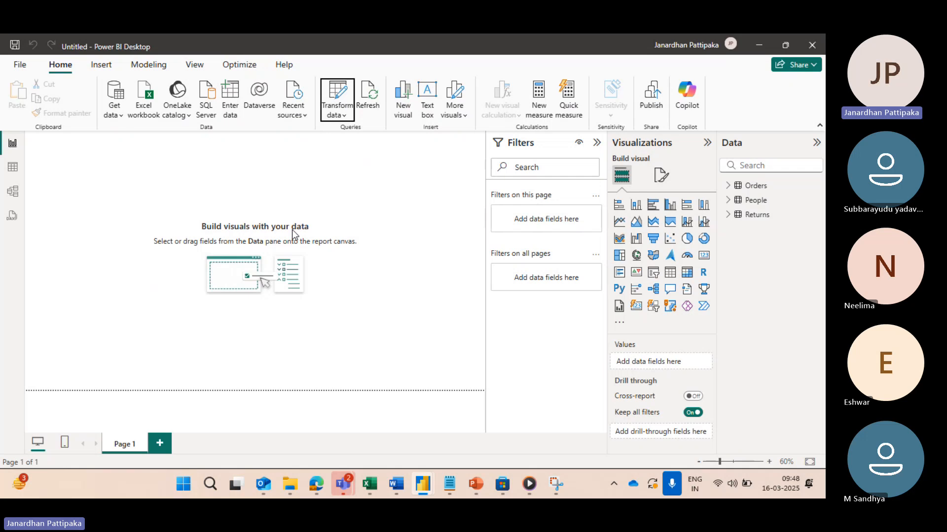
{"action": "left_click", "coordinate": [344, 115]}
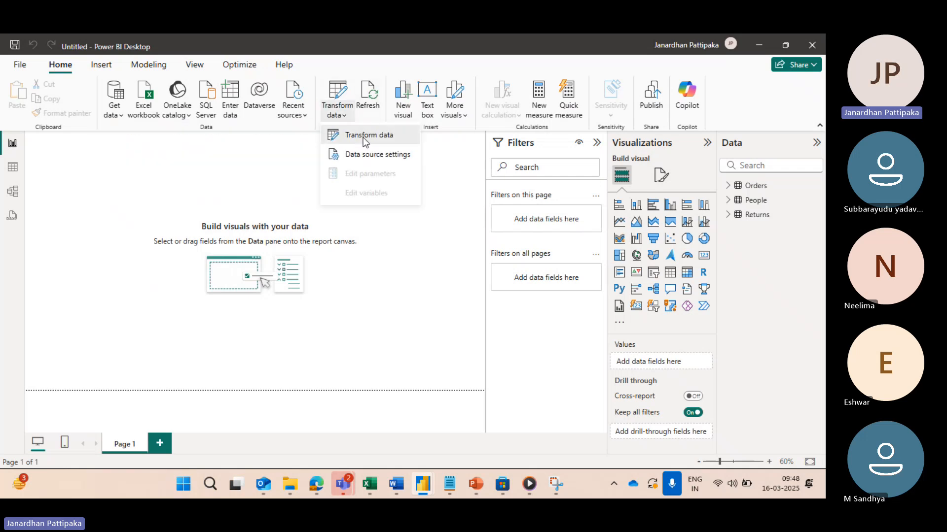
{"action": "left_click", "coordinate": [360, 136]}
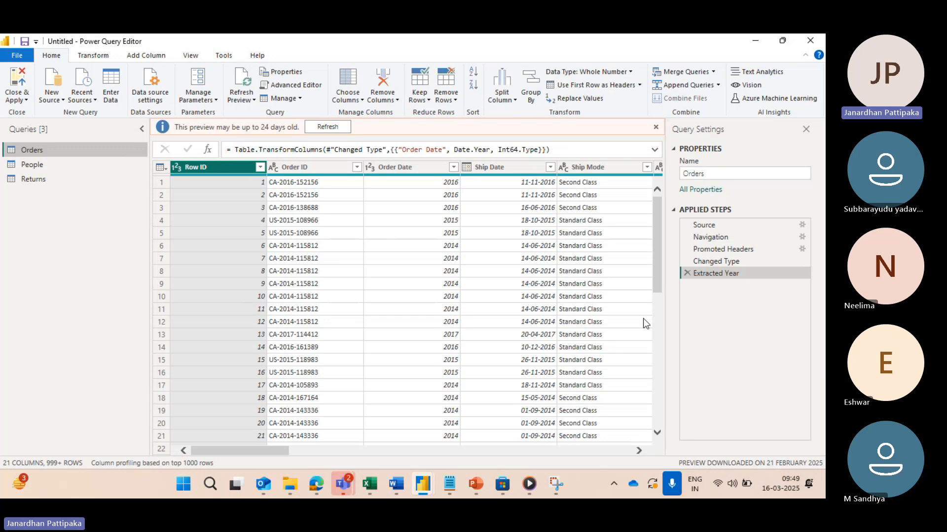
Step: Check the Microsoft Teams meeting window and return to the Power Query Editor
{"action": "mouse_move", "coordinate": [345, 485]}
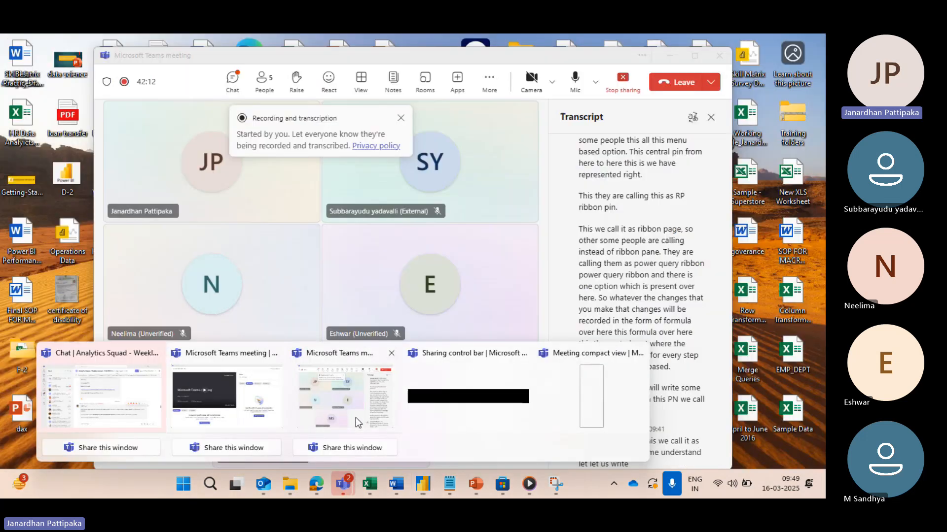
{"action": "left_click", "coordinate": [356, 418]}
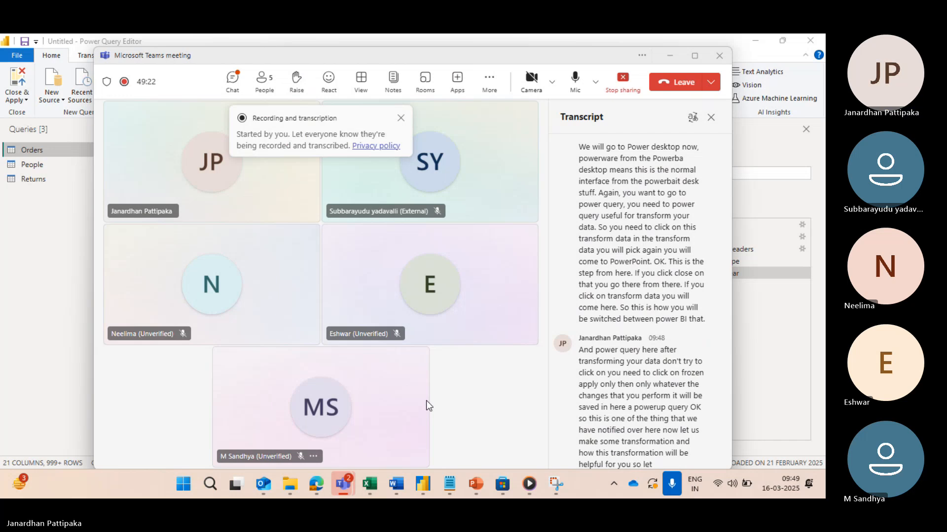
{"action": "key", "text": "alt+Tab"}
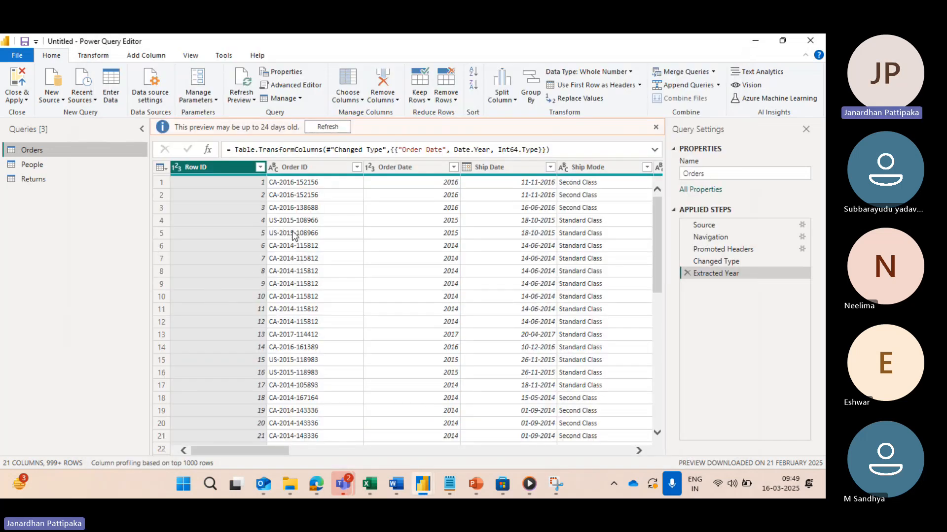
Step: Examine the columns of the Orders table, picking out the Country, City and State columns
{"action": "scroll", "coordinate": [411, 302], "scroll_direction": "right", "scroll_amount": 1}
{"action": "scroll", "coordinate": [411, 302], "scroll_direction": "right", "scroll_amount": 3}
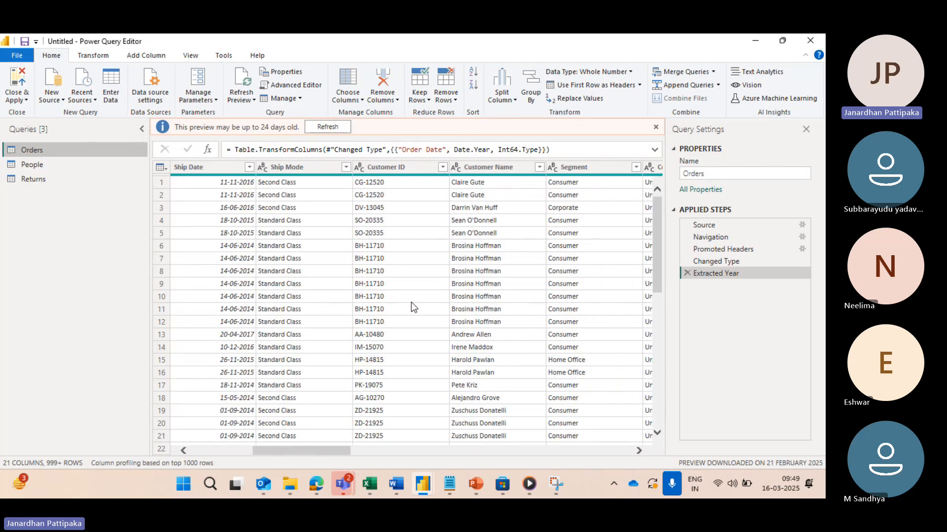
{"action": "scroll", "coordinate": [411, 303], "scroll_direction": "left", "scroll_amount": 4}
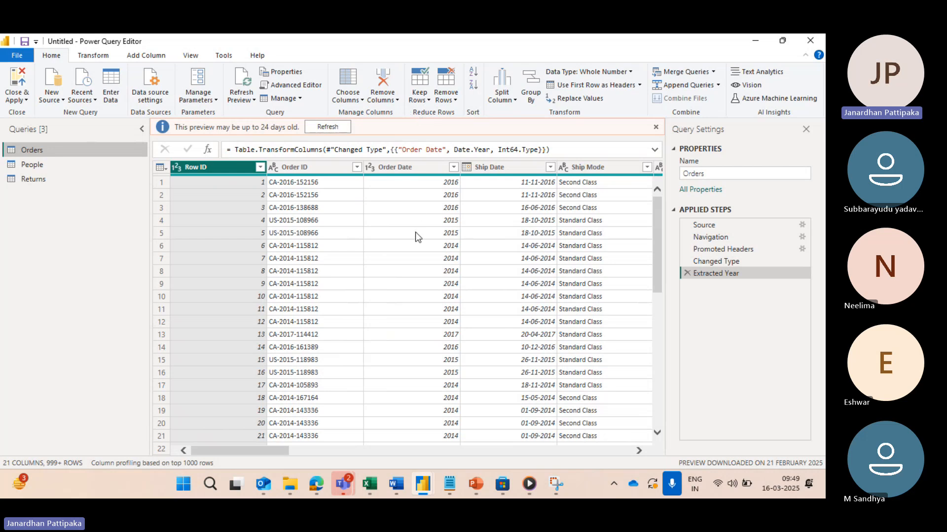
{"action": "scroll", "coordinate": [415, 237], "scroll_direction": "right", "scroll_amount": 5}
{"action": "scroll", "coordinate": [415, 235], "scroll_direction": "right", "scroll_amount": 4}
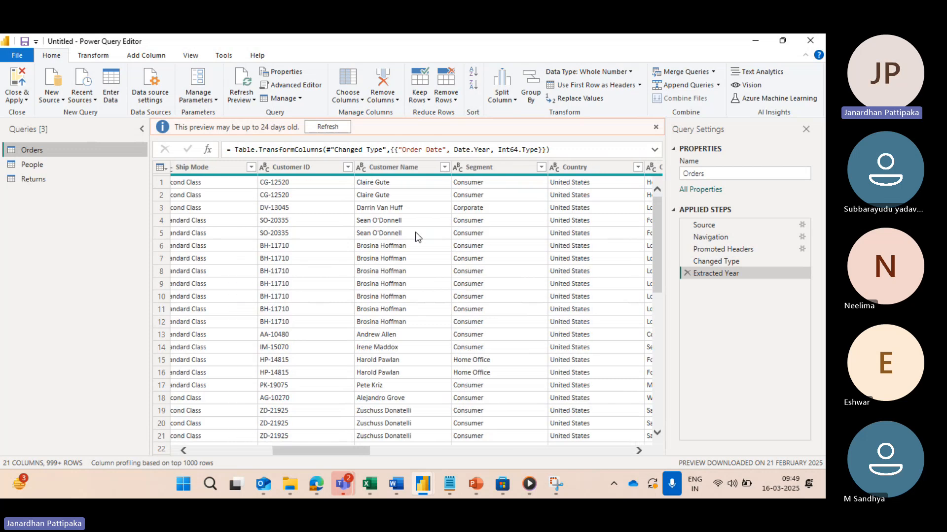
{"action": "scroll", "coordinate": [416, 237], "scroll_direction": "right", "scroll_amount": 3}
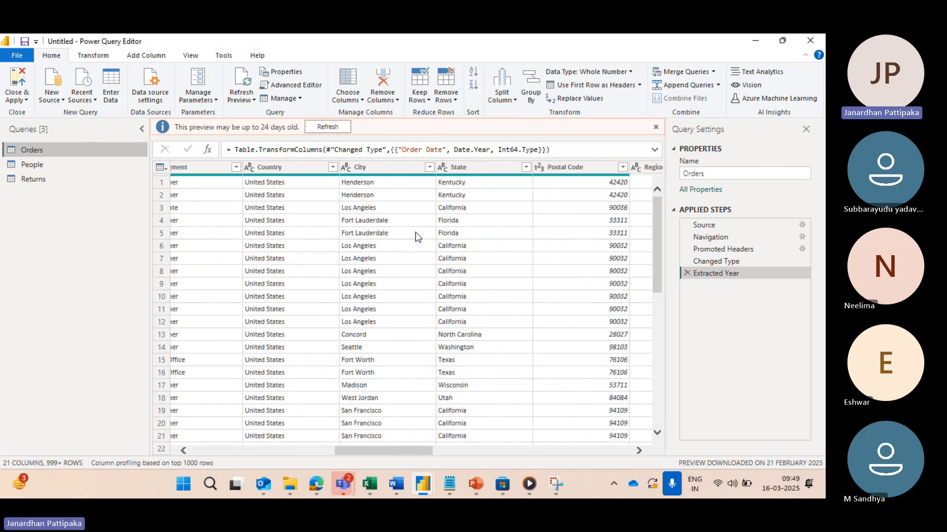
{"action": "left_click", "coordinate": [283, 168]}
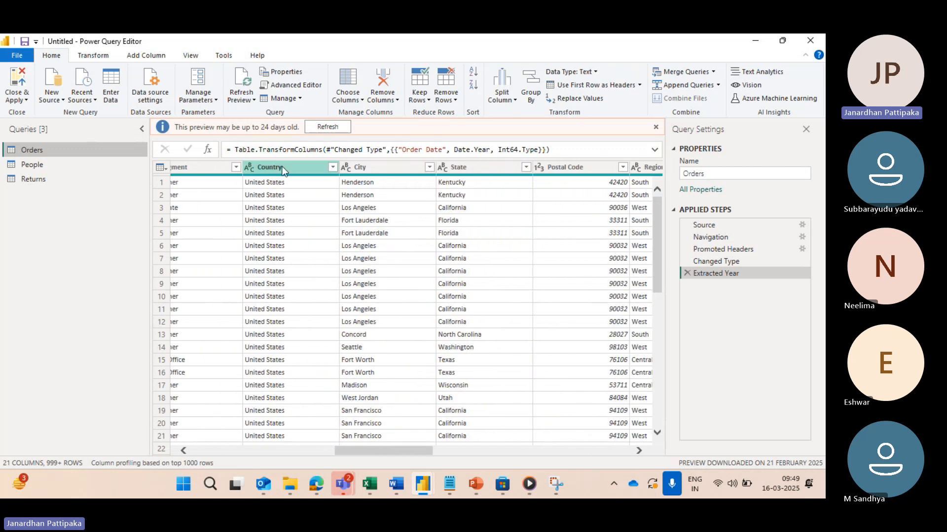
{"action": "left_click", "coordinate": [362, 167]}
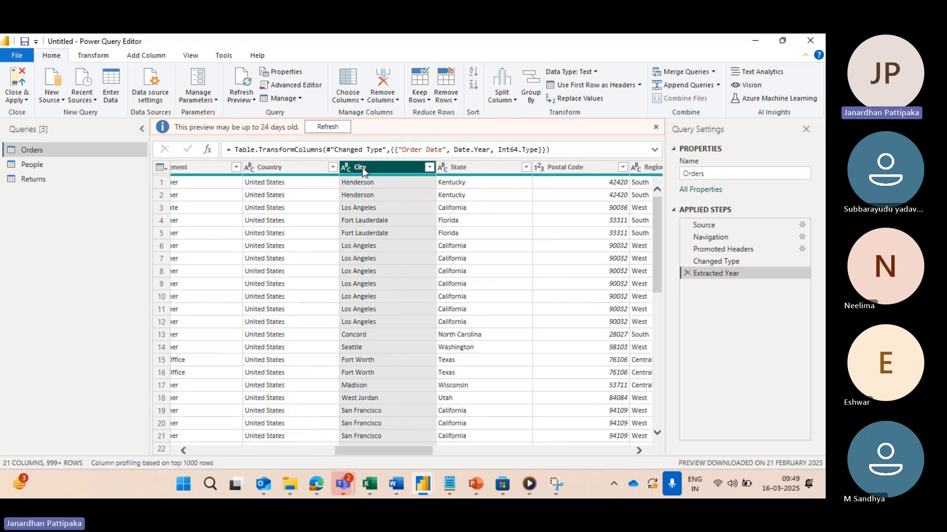
{"action": "left_click", "coordinate": [471, 169]}
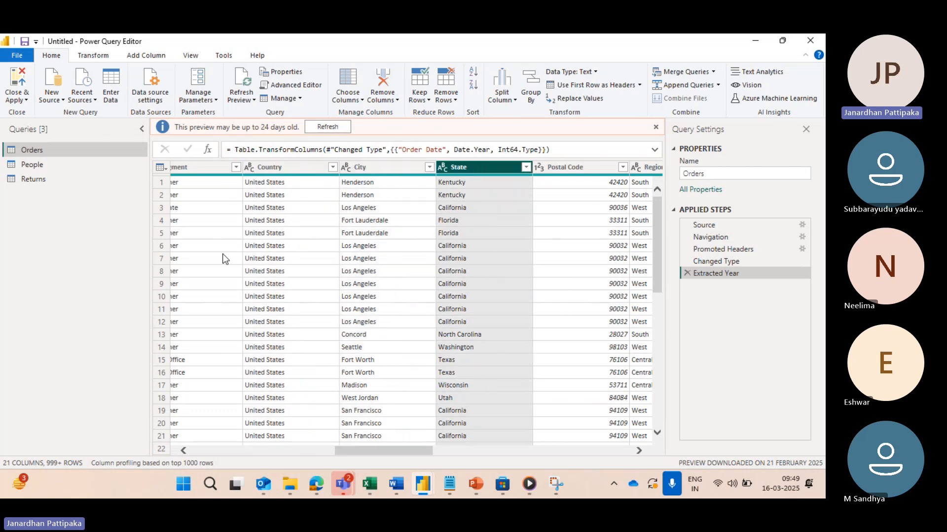
{"action": "scroll", "coordinate": [218, 245], "scroll_direction": "left", "scroll_amount": 2}
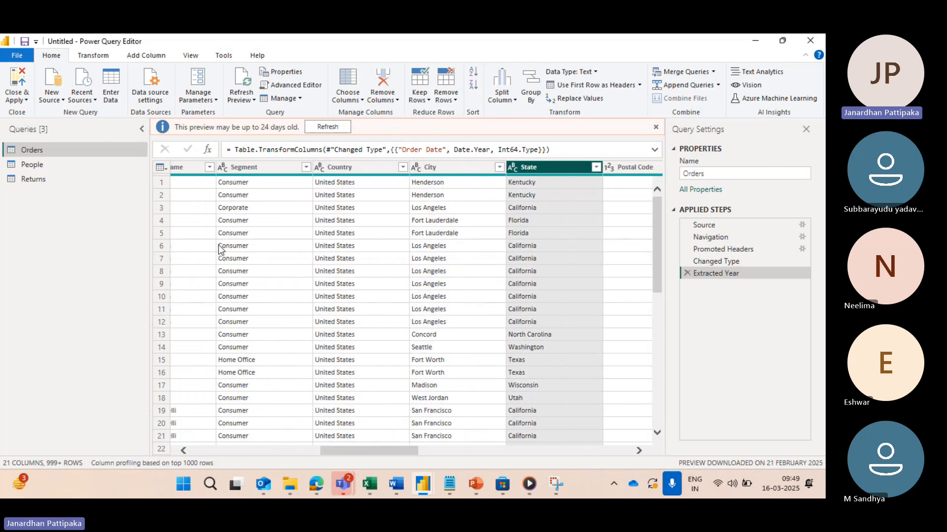
{"action": "left_click", "coordinate": [342, 167]}
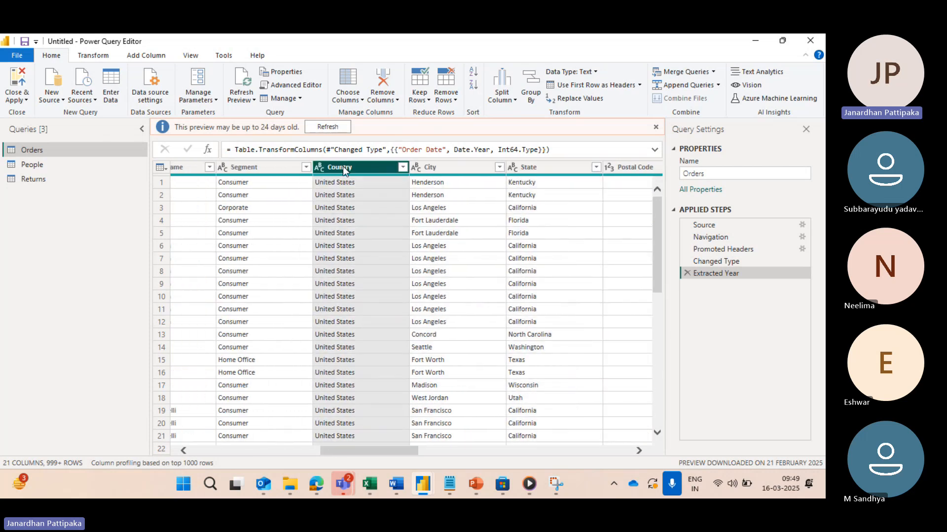
{"action": "left_click", "coordinate": [430, 169]}
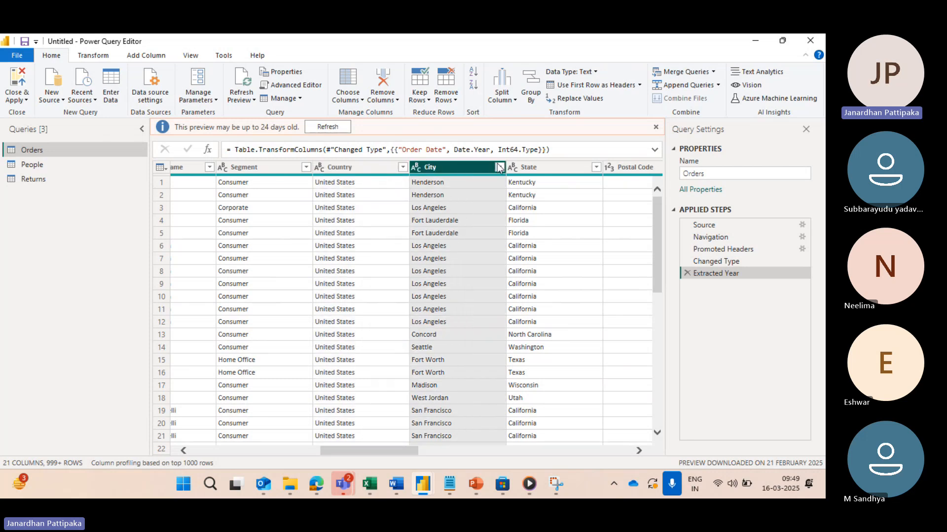
Step: Start merging the State, Country and City columns of the Orders table, selected in that order, with Comma as separator
{"action": "left_click", "coordinate": [534, 165]}
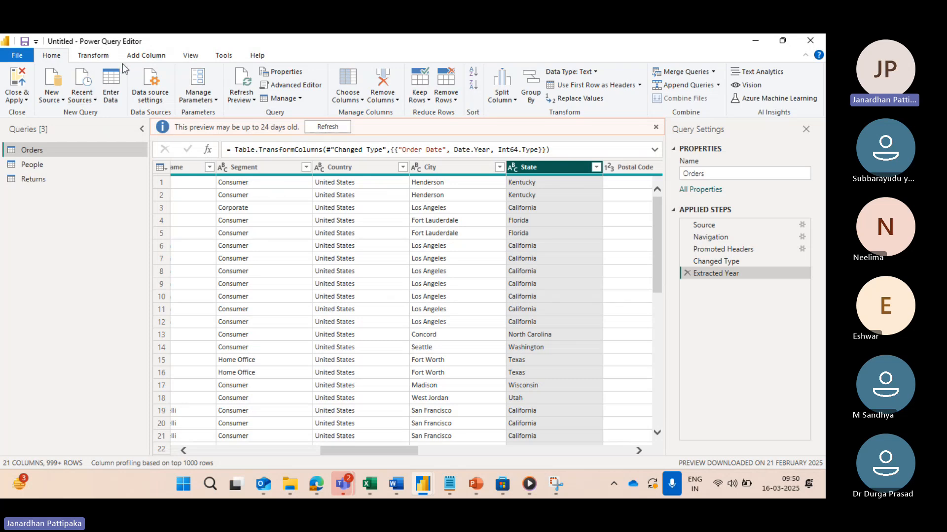
{"action": "left_click", "coordinate": [102, 60]}
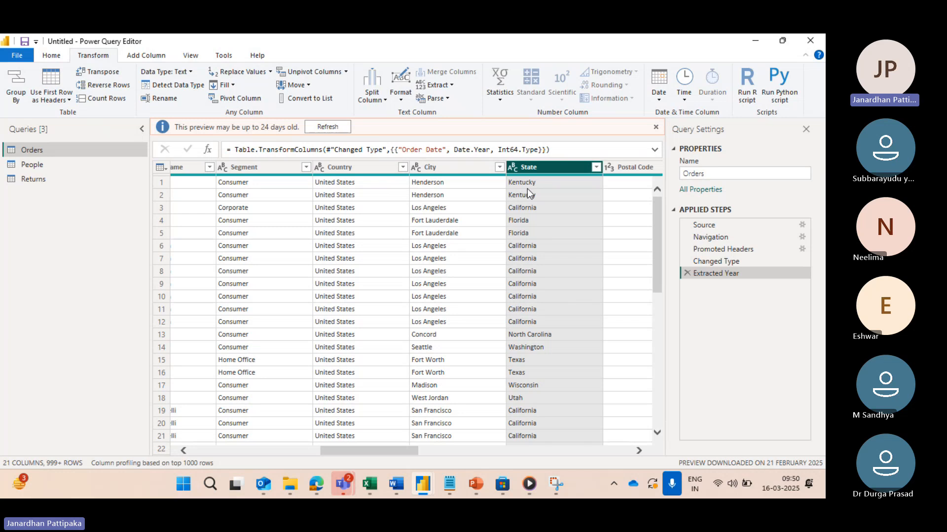
{"action": "left_click", "coordinate": [377, 169], "text": "ctrl"}
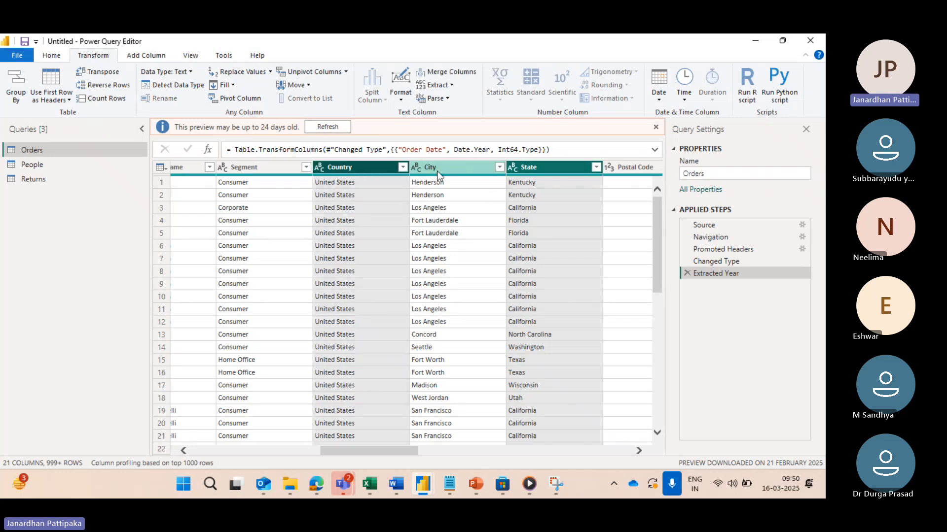
{"action": "left_click", "coordinate": [439, 171], "text": "ctrl"}
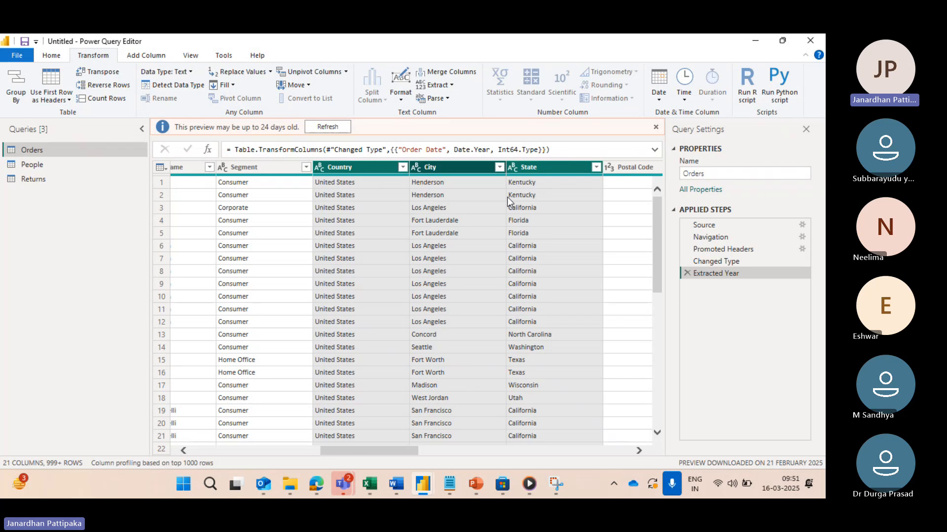
{"action": "left_click", "coordinate": [453, 75]}
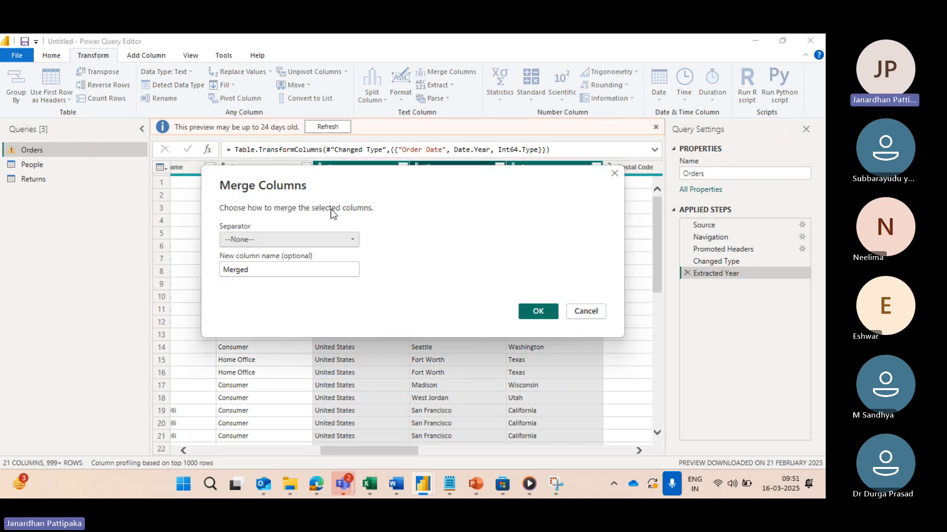
{"action": "left_click_drag", "start_coordinate": [404, 196], "coordinate": [404, 284]}
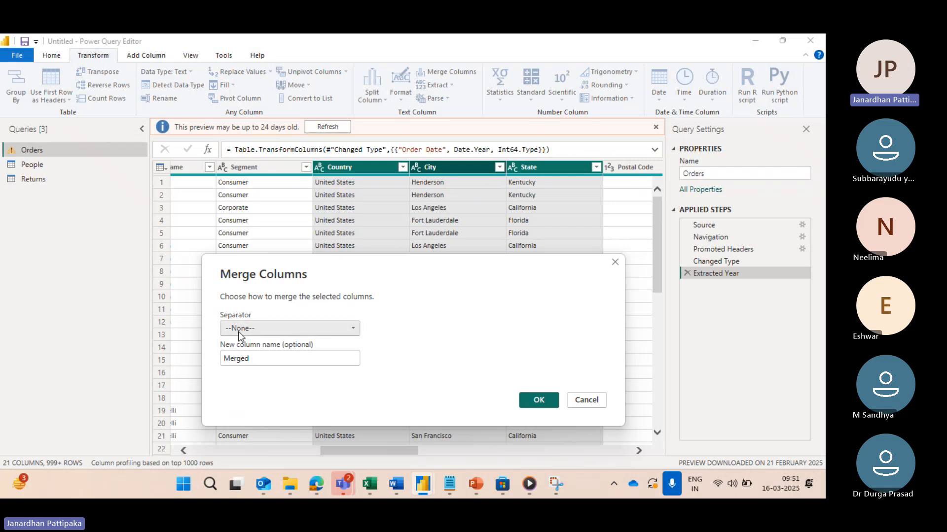
{"action": "left_click", "coordinate": [353, 328]}
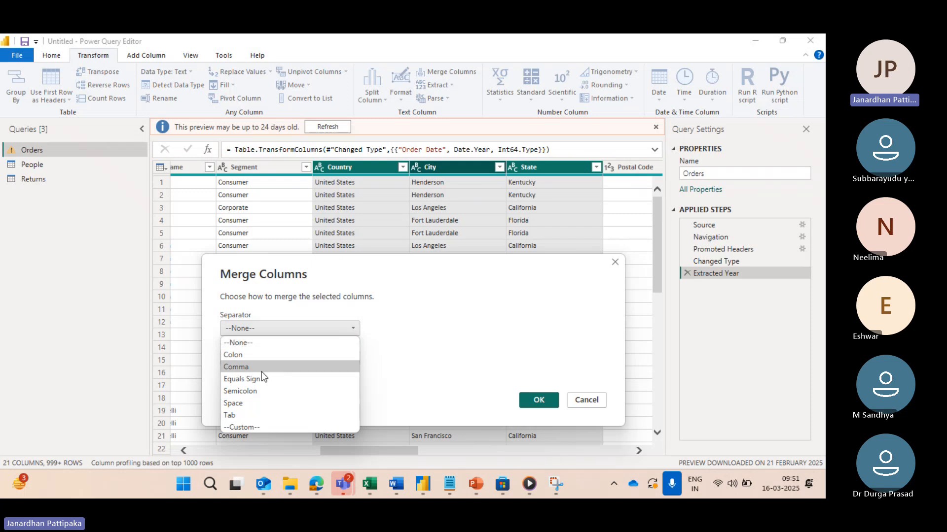
{"action": "left_click", "coordinate": [238, 367]}
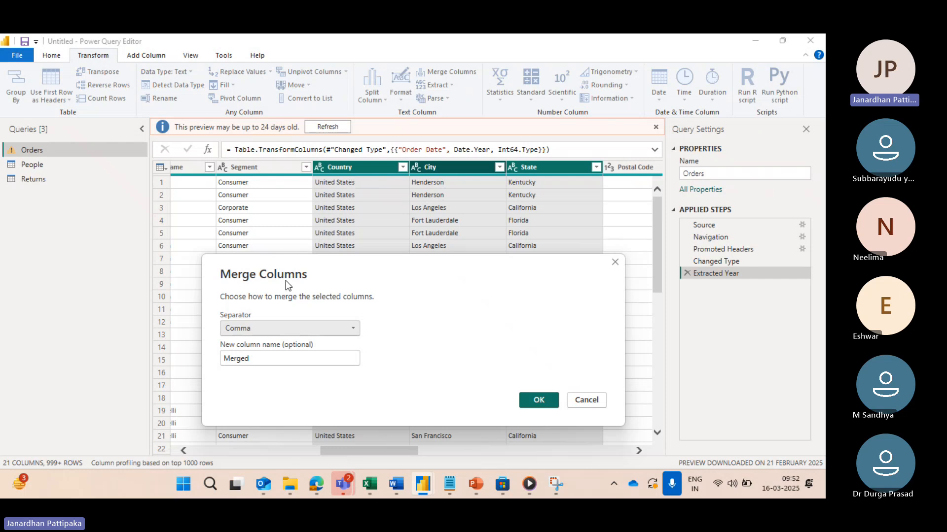
Step: Name the merged column Address and complete the column merge
{"action": "left_click", "coordinate": [254, 356]}
{"action": "key", "text": "BackSpace"}
{"action": "key", "text": "BackSpace"}
{"action": "key", "text": "BackSpace"}
{"action": "key", "text": "BackSpace"}
{"action": "key", "text": "BackSpace"}
{"action": "key", "text": "BackSpace"}
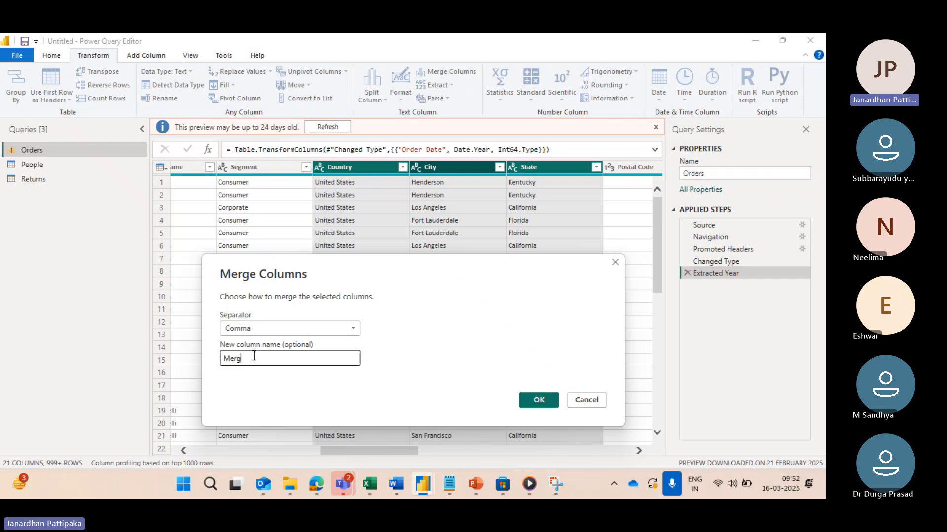
{"action": "type", "text": "Address"}
{"action": "left_click", "coordinate": [537, 400]}
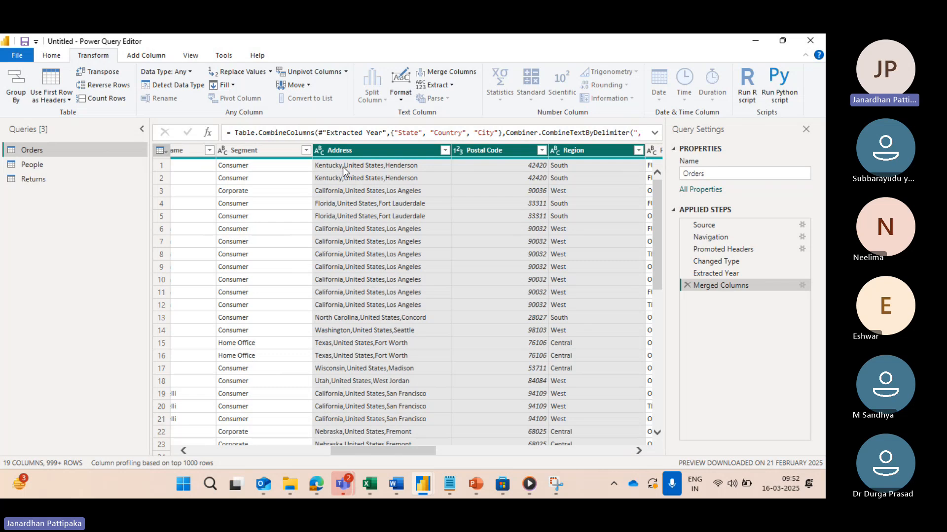
Step: Select the Address column and review the separator and column name settings of the Merged Columns step
{"action": "left_click", "coordinate": [416, 188]}
{"action": "left_click", "coordinate": [371, 149]}
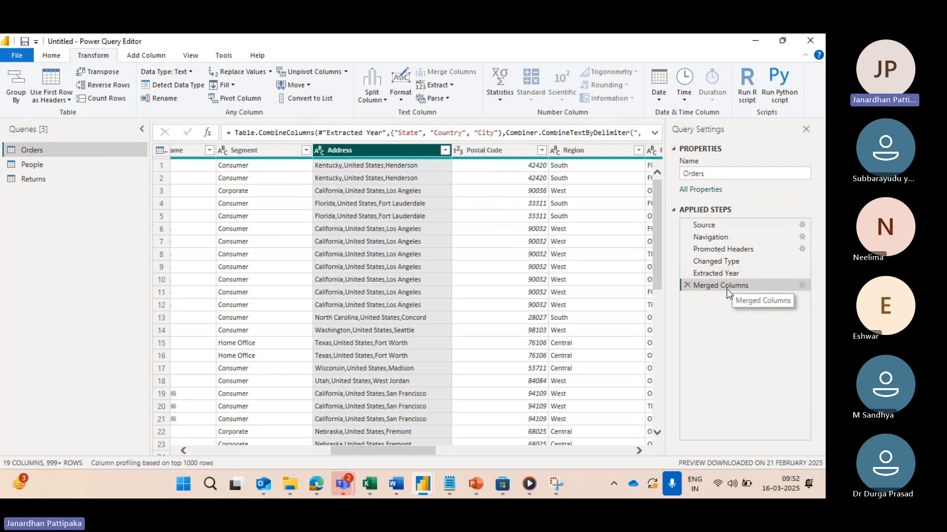
{"action": "left_click", "coordinate": [803, 285]}
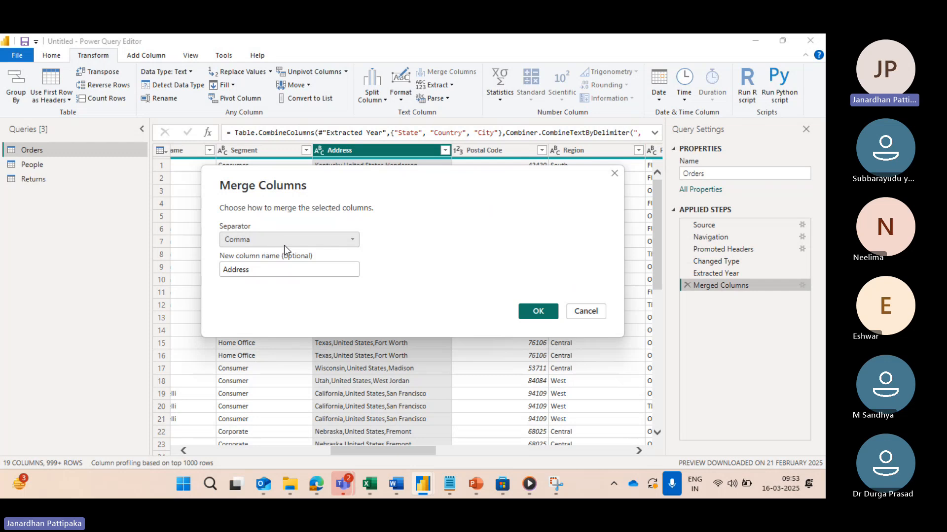
{"action": "left_click", "coordinate": [542, 313]}
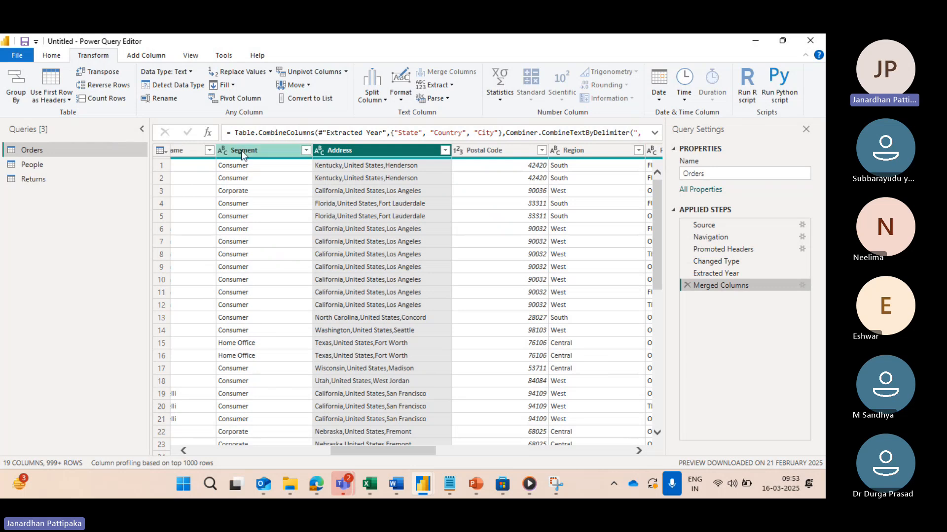
Step: Look over the Orders table around the Address column and delete the Merged Columns step from its applied steps
{"action": "left_click", "coordinate": [51, 56]}
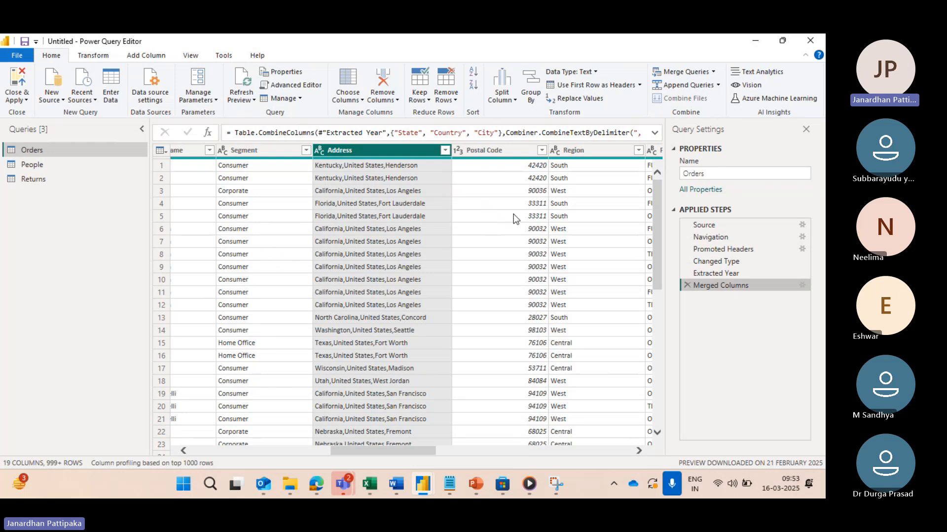
{"action": "scroll", "coordinate": [513, 214], "scroll_direction": "right", "scroll_amount": 3}
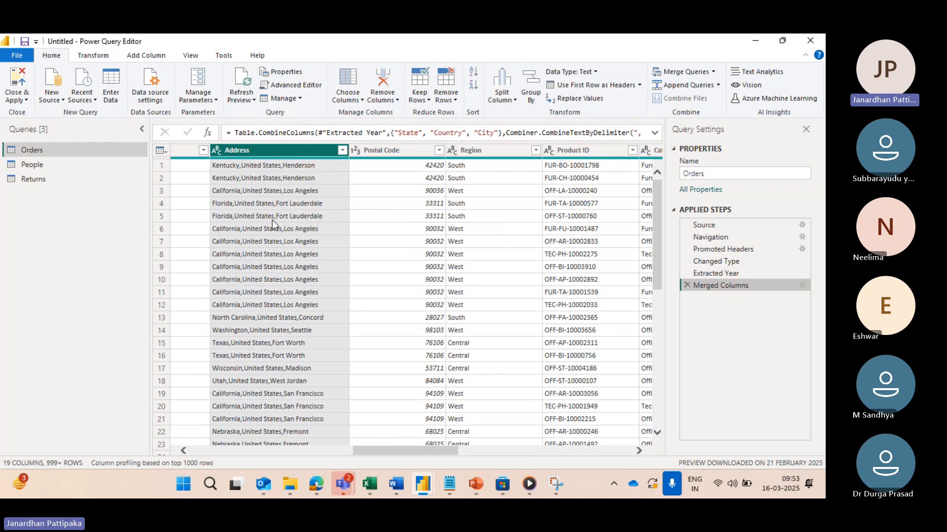
{"action": "scroll", "coordinate": [294, 230], "scroll_direction": "left", "scroll_amount": 6}
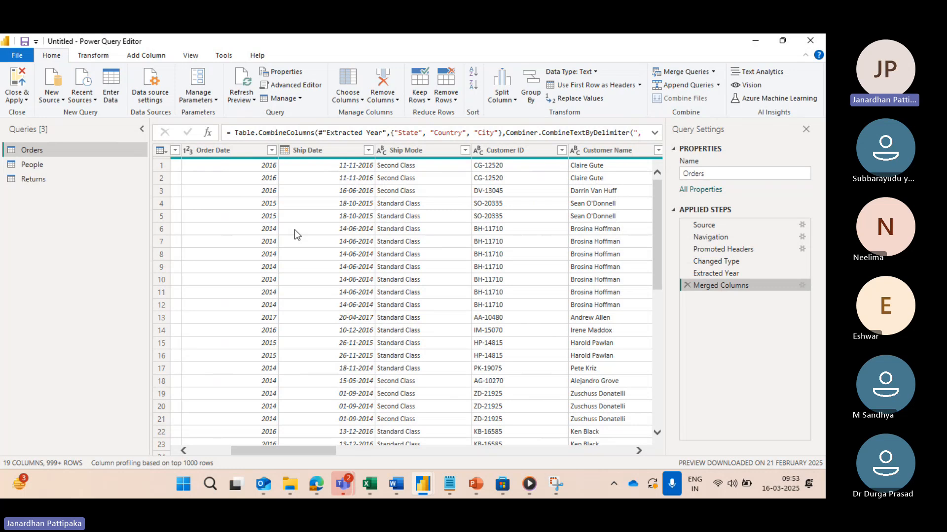
{"action": "scroll", "coordinate": [280, 245], "scroll_direction": "left", "scroll_amount": 2}
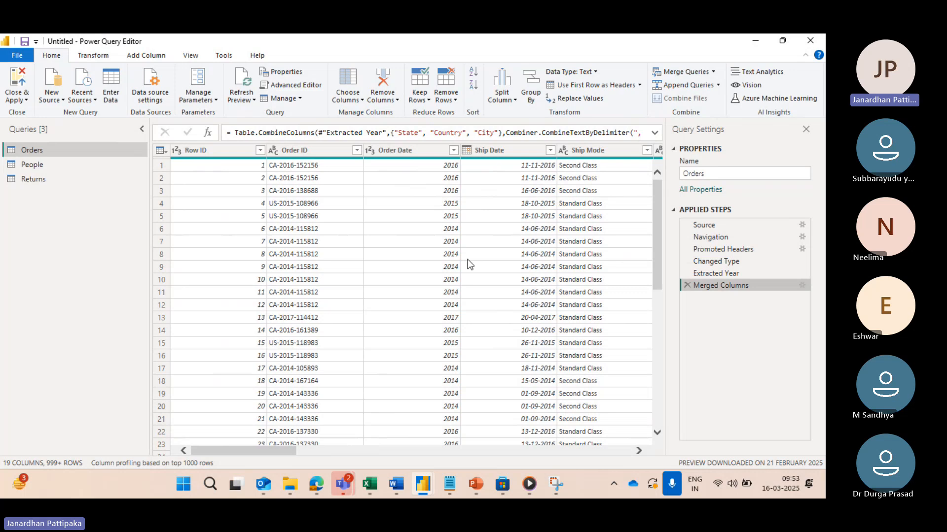
{"action": "scroll", "coordinate": [510, 252], "scroll_direction": "right", "scroll_amount": 5}
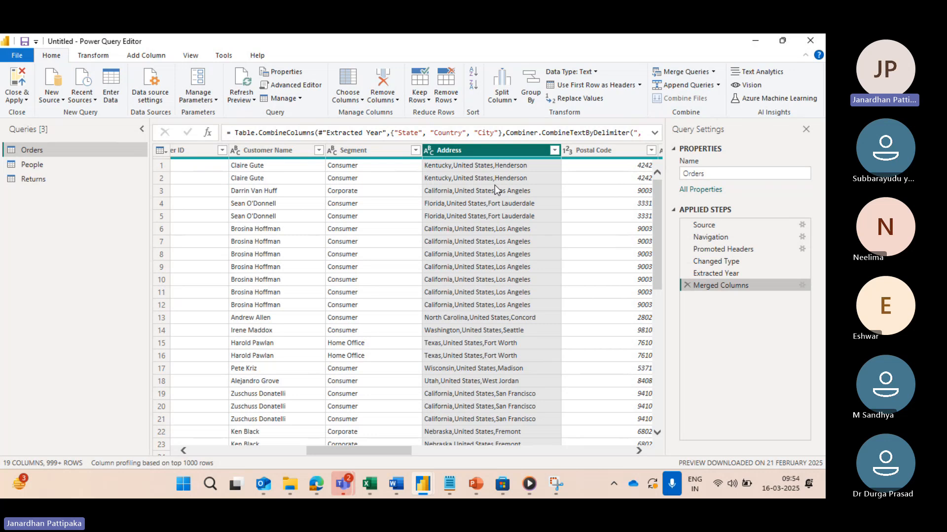
{"action": "left_click", "coordinate": [686, 285]}
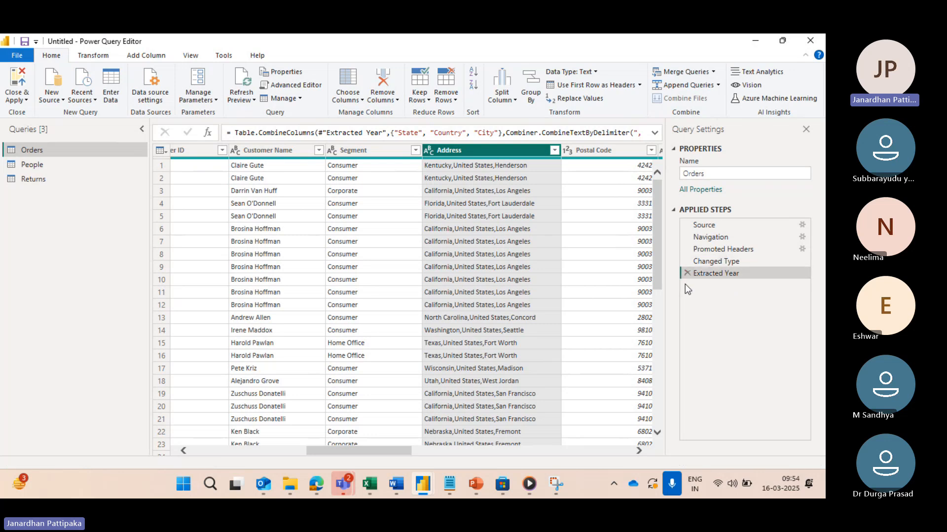
{"action": "scroll", "coordinate": [474, 164], "scroll_direction": "right", "scroll_amount": 3}
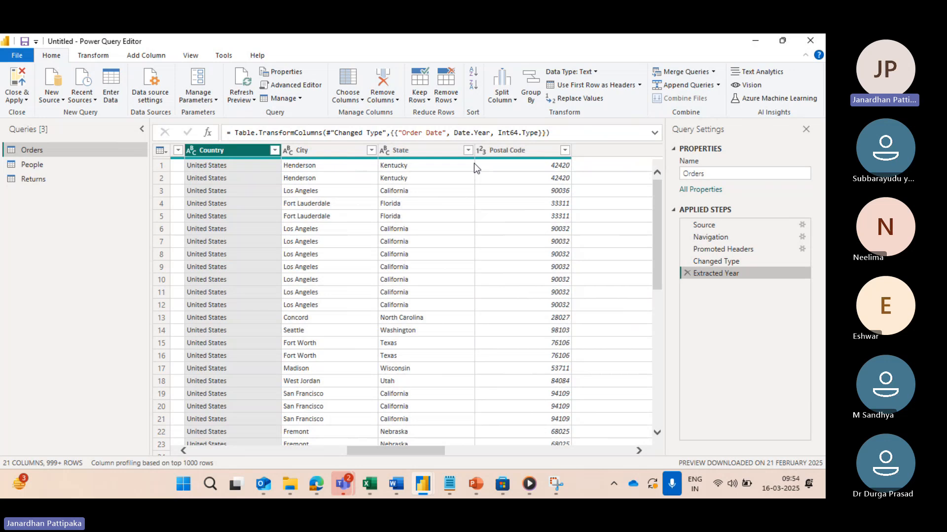
{"action": "left_click", "coordinate": [315, 177]}
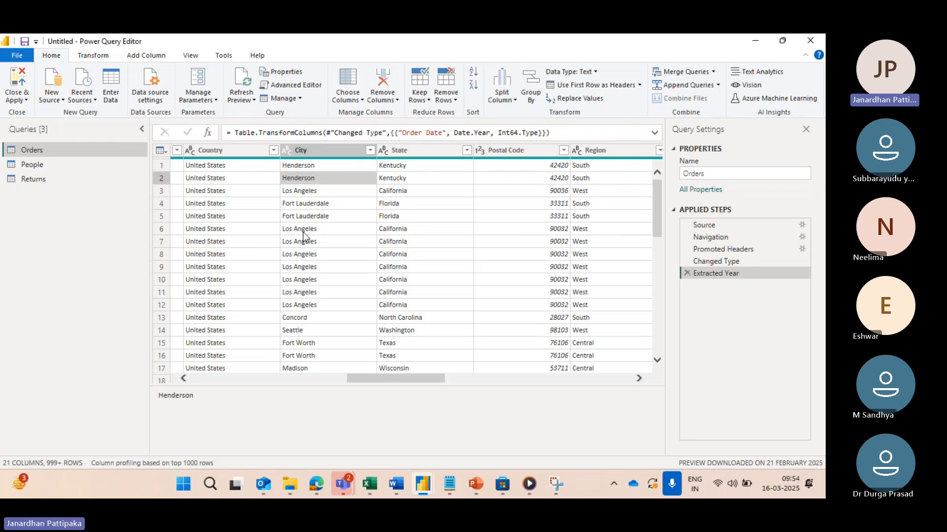
Step: Delete the Extracted Year step of the Orders query to restore the full dates in the Order Date column
{"action": "scroll", "coordinate": [302, 232], "scroll_direction": "left", "scroll_amount": 2}
{"action": "scroll", "coordinate": [303, 235], "scroll_direction": "left", "scroll_amount": 3}
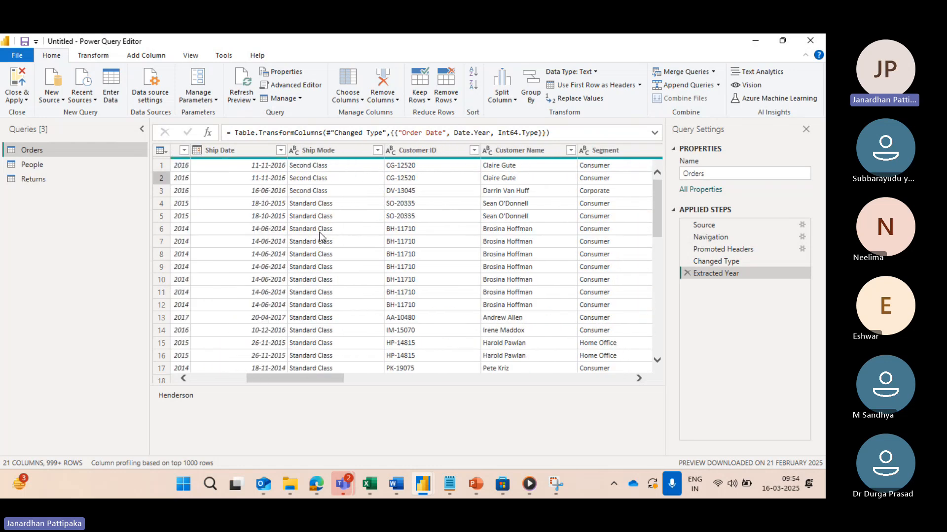
{"action": "scroll", "coordinate": [385, 255], "scroll_direction": "left", "scroll_amount": 1}
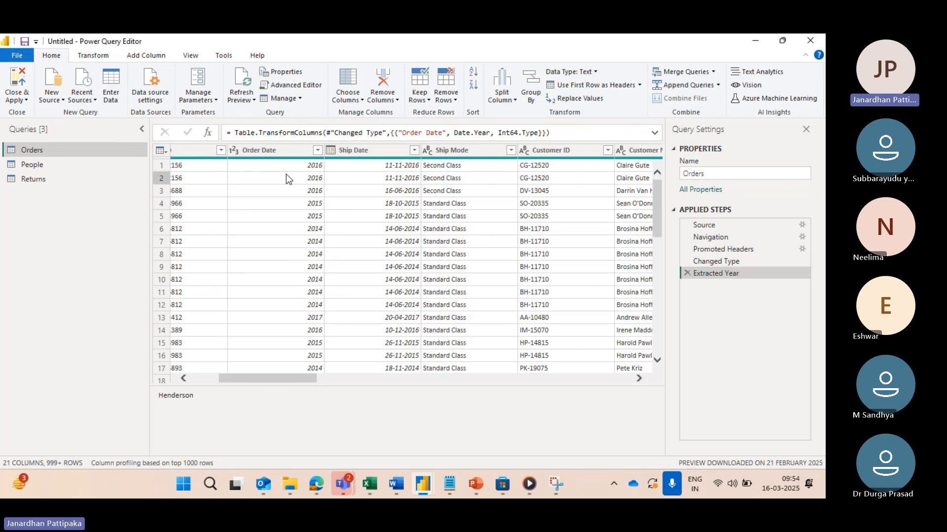
{"action": "left_click", "coordinate": [687, 274]}
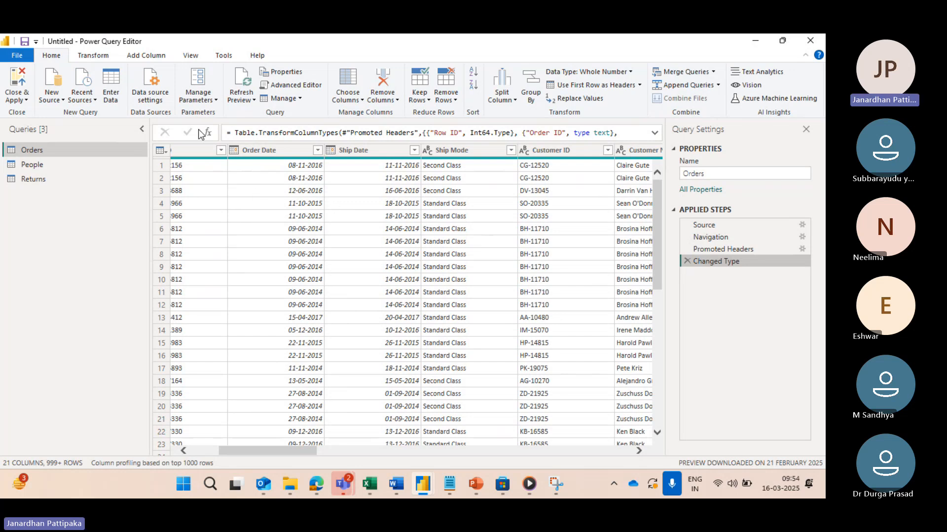
Step: Transform the Order Date column to Start of Year and apply End of Year to the same column
{"action": "left_click", "coordinate": [97, 57]}
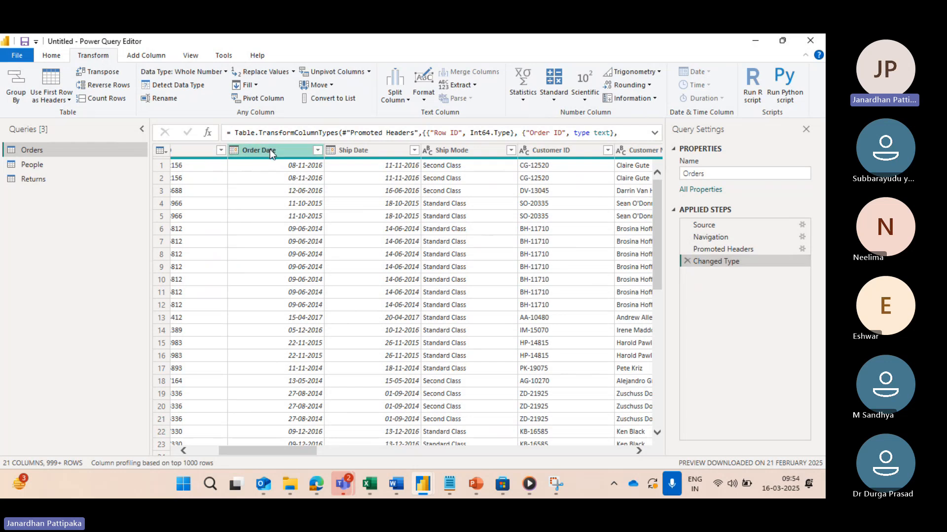
{"action": "left_click", "coordinate": [270, 149]}
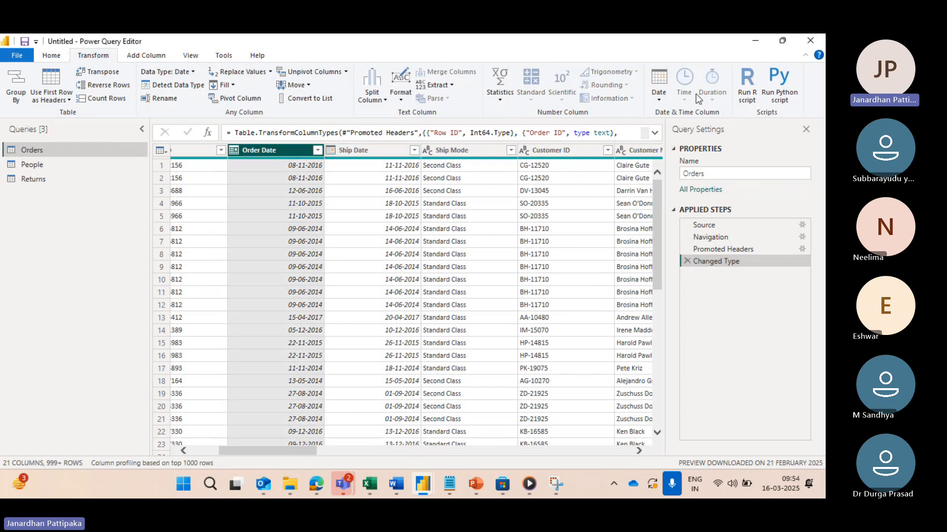
{"action": "left_click", "coordinate": [658, 100]}
{"action": "mouse_move", "coordinate": [690, 153]}
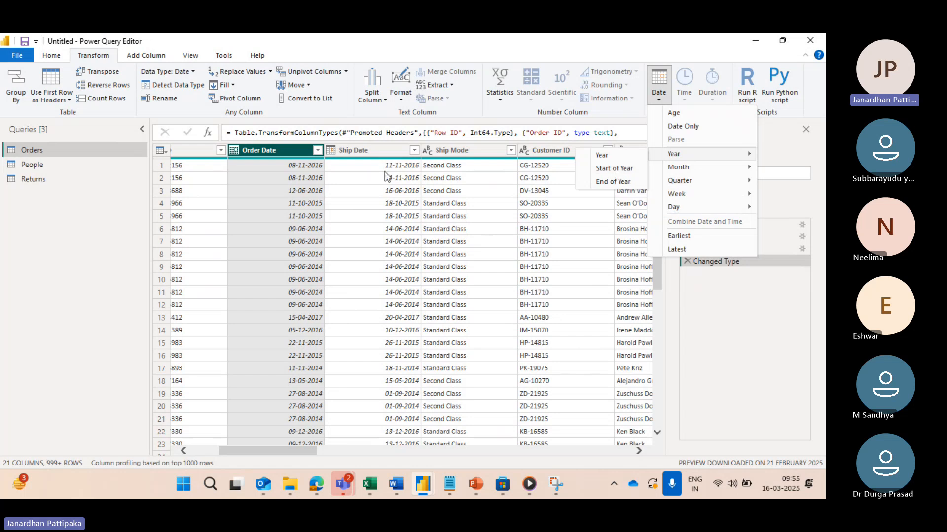
{"action": "left_click", "coordinate": [596, 172]}
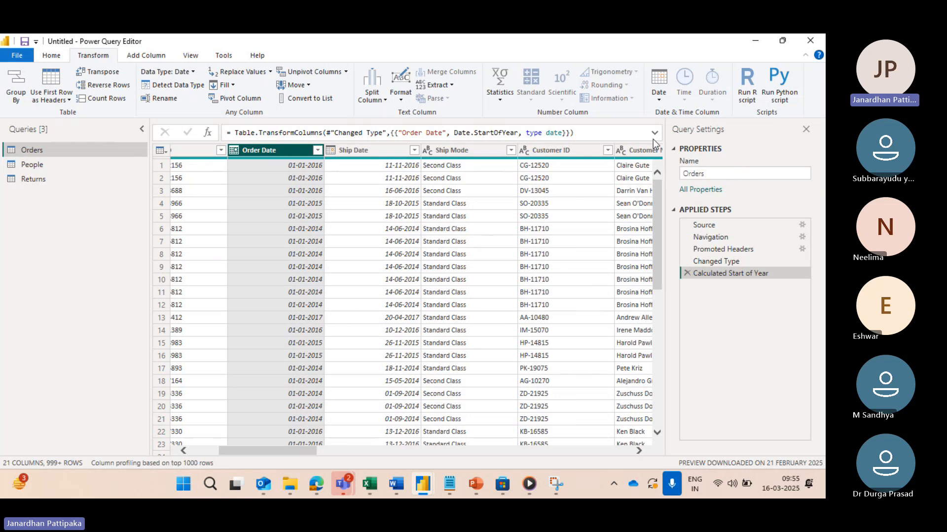
{"action": "left_click", "coordinate": [658, 102]}
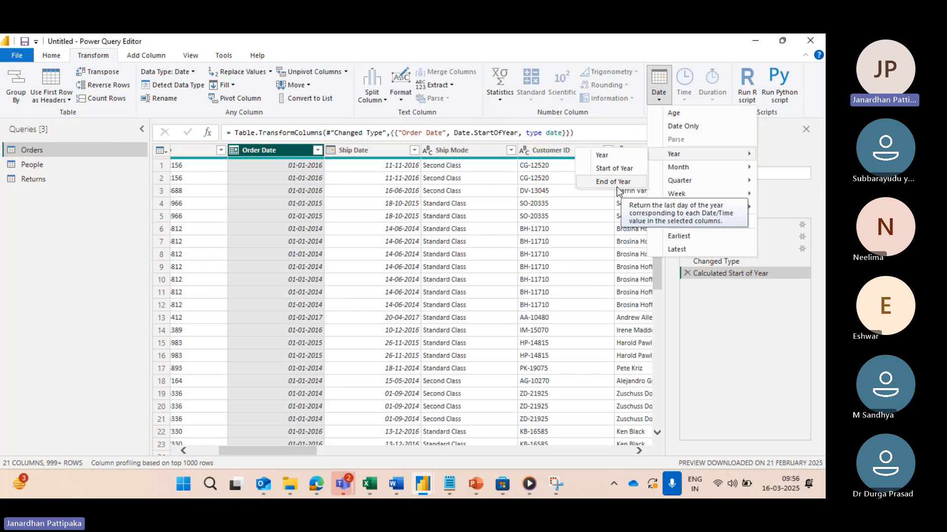
{"action": "left_click", "coordinate": [612, 182]}
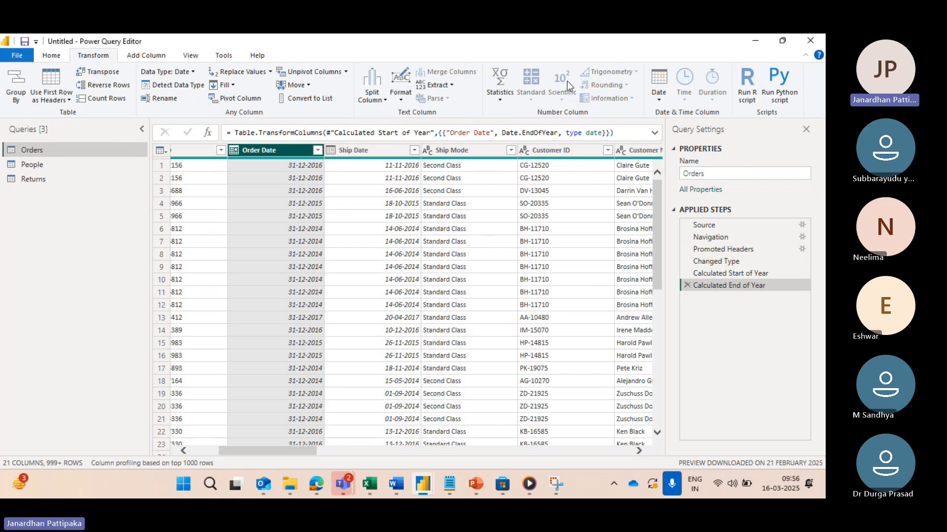
{"action": "left_click", "coordinate": [658, 101]}
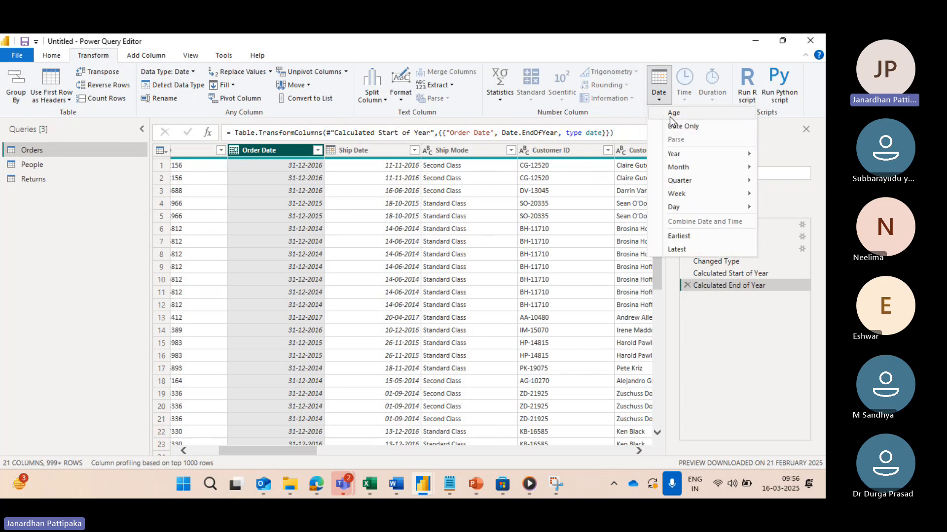
{"action": "mouse_move", "coordinate": [663, 155]}
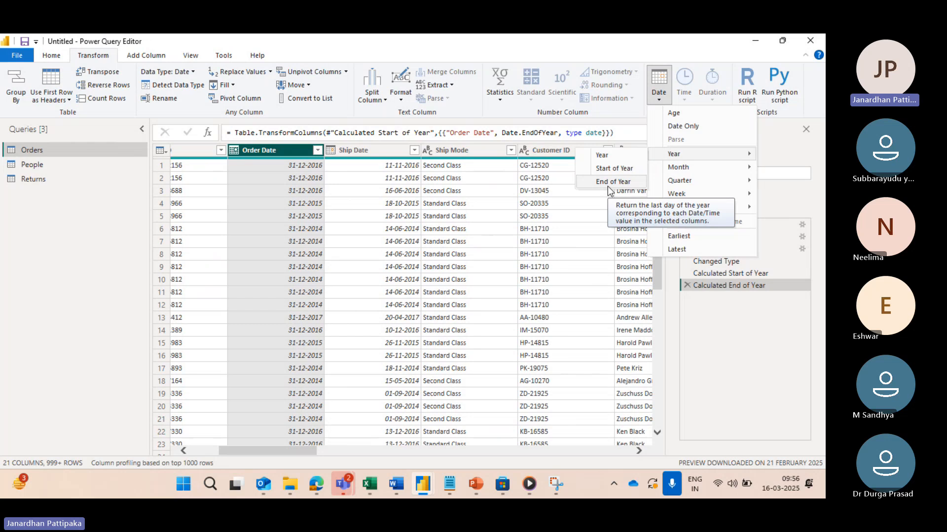
{"action": "mouse_move", "coordinate": [692, 167]}
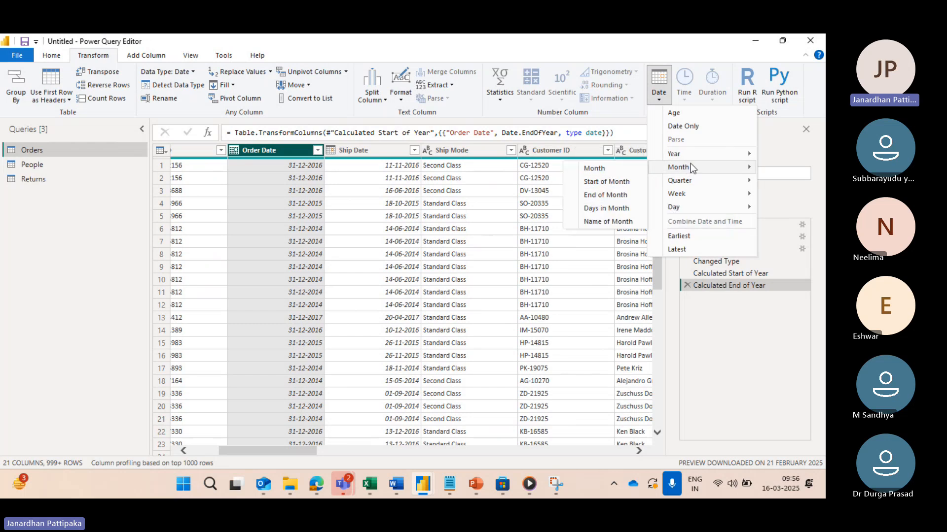
{"action": "left_click", "coordinate": [747, 342]}
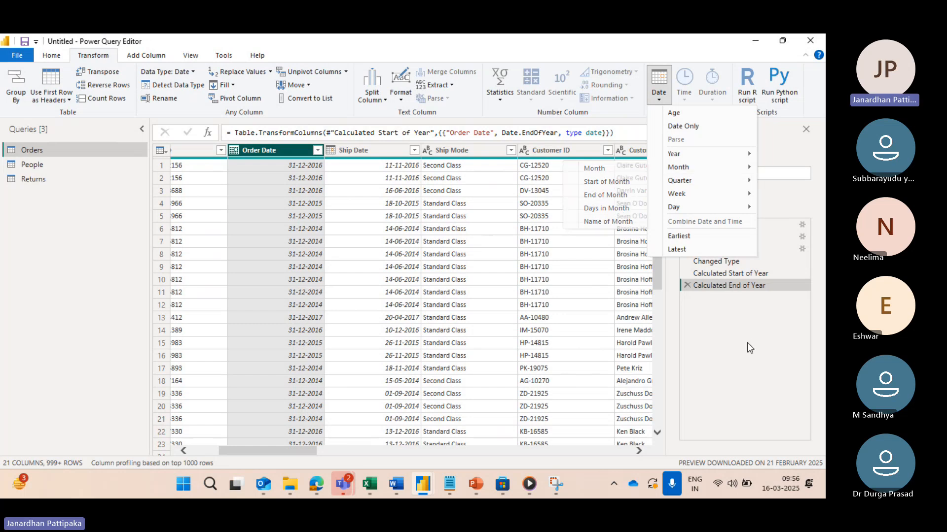
{"action": "left_click", "coordinate": [661, 99]}
{"action": "mouse_move", "coordinate": [688, 167]}
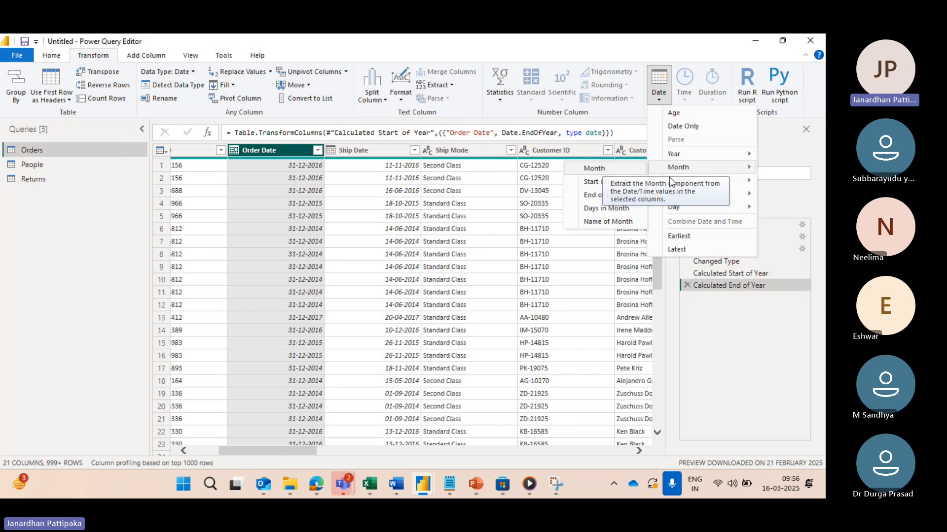
{"action": "left_click", "coordinate": [697, 307]}
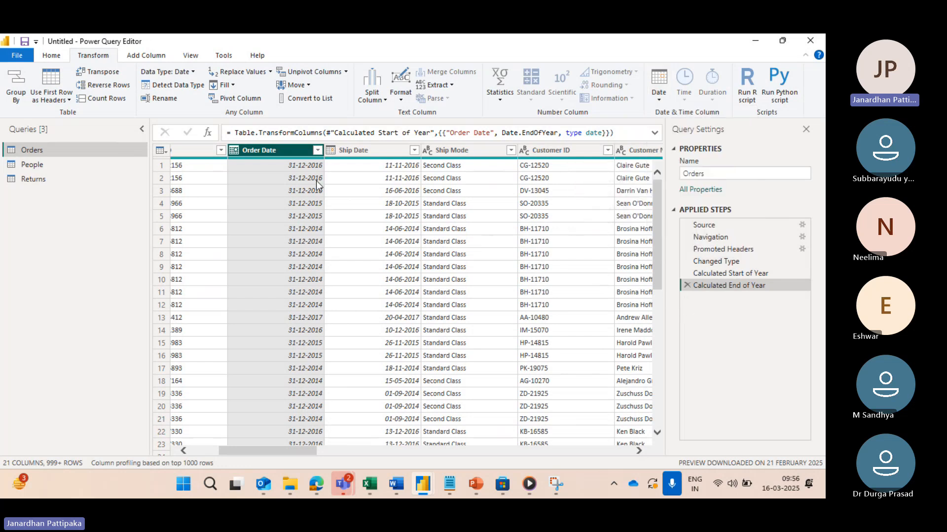
Step: Delete the Calculated End of Year and Calculated Start of Year steps from the Orders query
{"action": "left_click", "coordinate": [687, 286]}
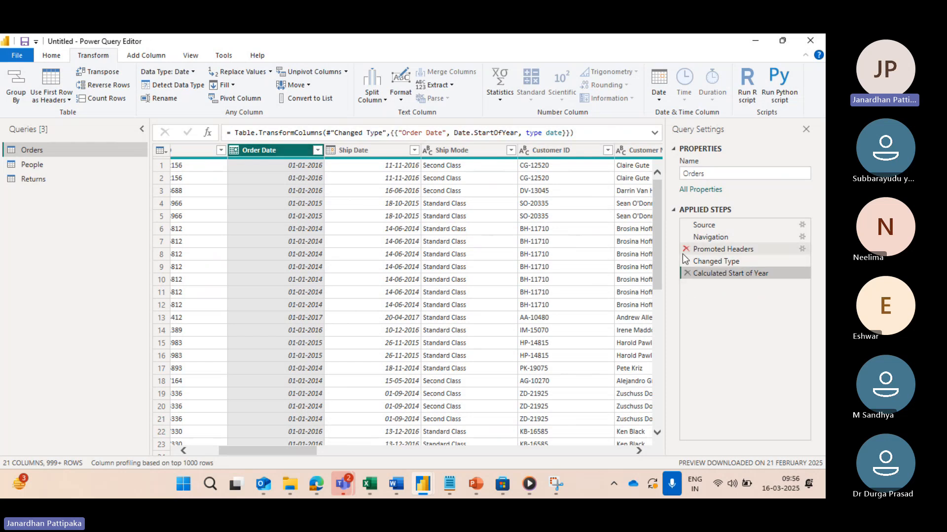
{"action": "left_click", "coordinate": [686, 274]}
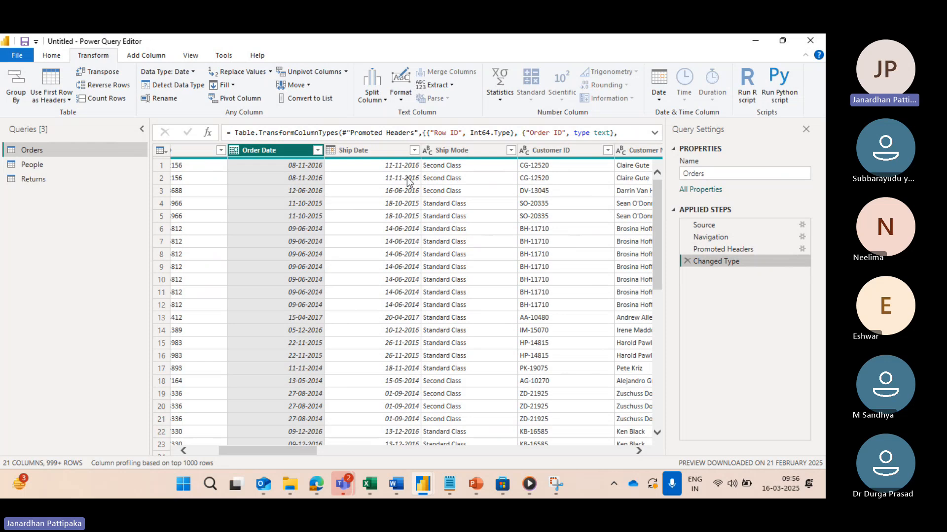
Step: Extract the month number from the Order Date column and remove that applied step again
{"action": "left_click", "coordinate": [660, 99]}
{"action": "mouse_move", "coordinate": [676, 155]}
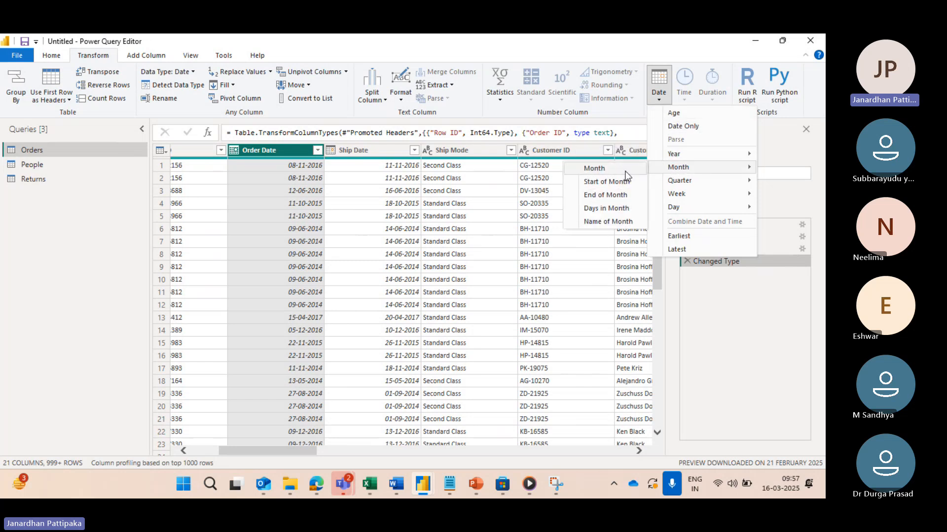
{"action": "left_click", "coordinate": [595, 168]}
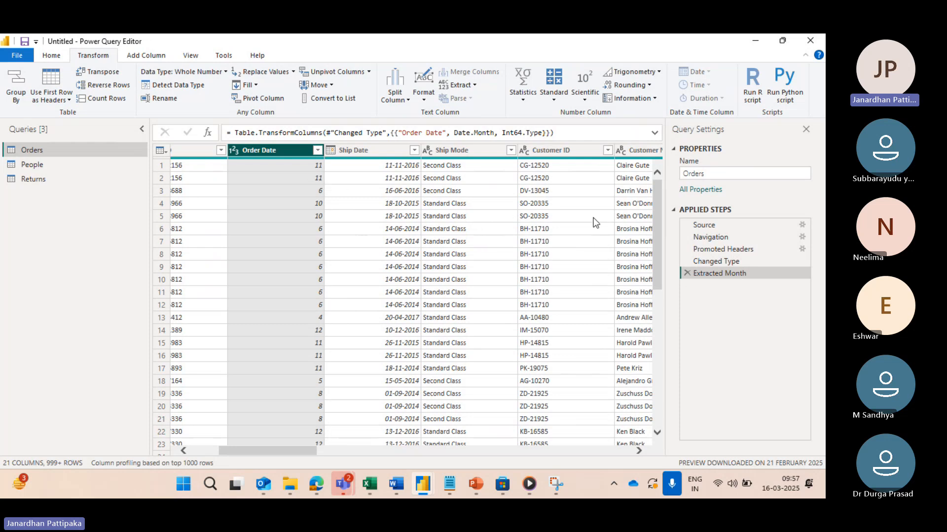
{"action": "left_click", "coordinate": [686, 274]}
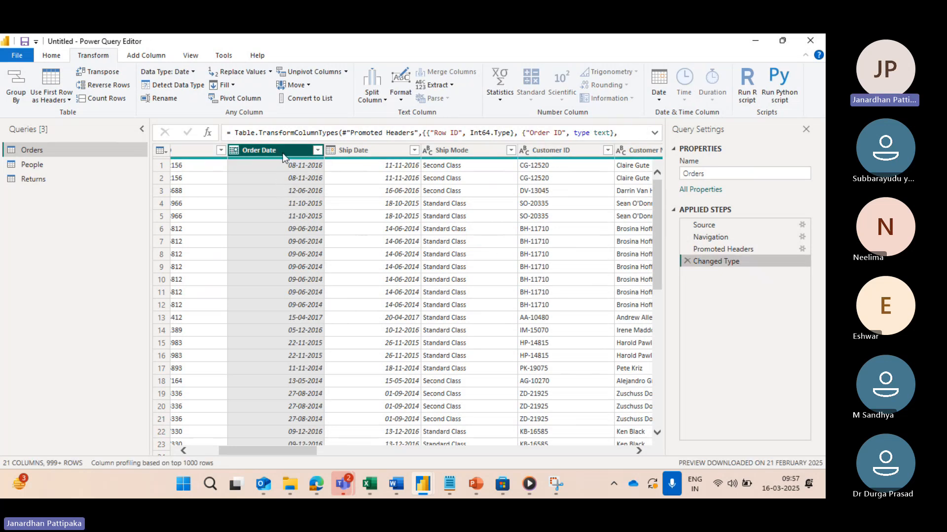
Step: Transform the Order Date column to the Start of Month date
{"action": "left_click", "coordinate": [659, 98]}
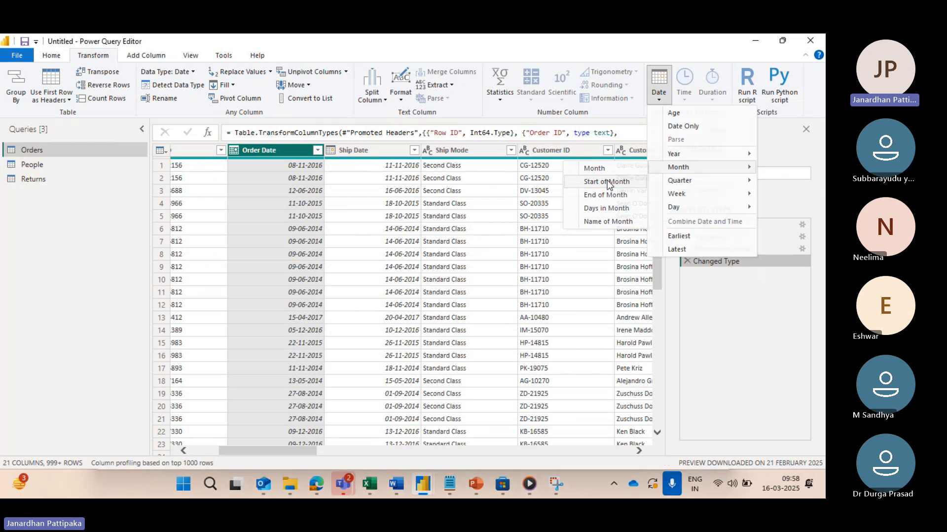
{"action": "left_click", "coordinate": [609, 181]}
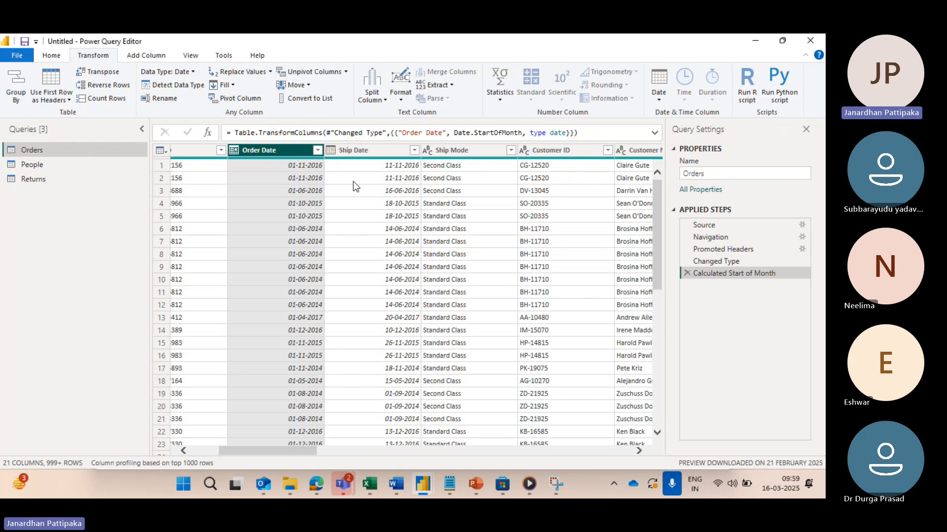
Step: Delete the Calculated Start of Month step from the Orders query
{"action": "left_click_drag", "start_coordinate": [701, 249], "coordinate": [691, 277]}
{"action": "left_click", "coordinate": [687, 273]}
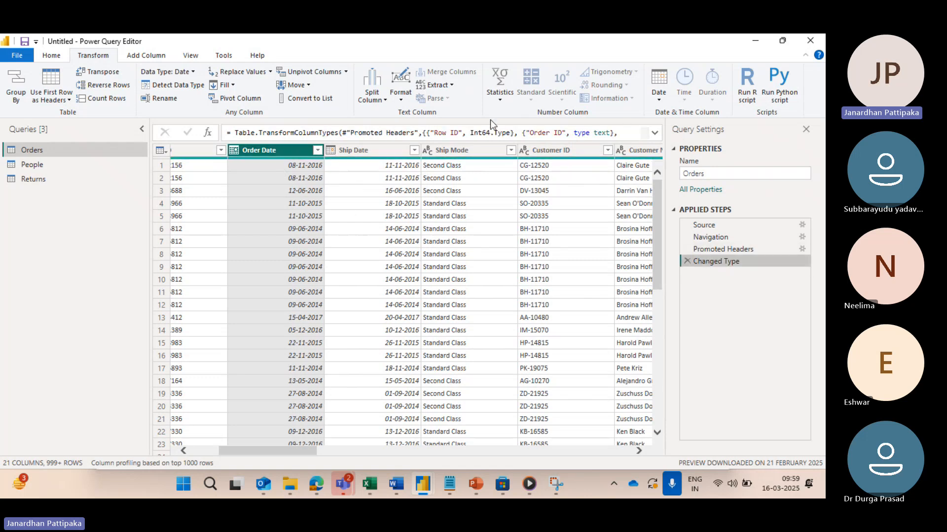
Step: Transform the Order Date column to the End of Month date and remove that applied step again
{"action": "left_click", "coordinate": [658, 96]}
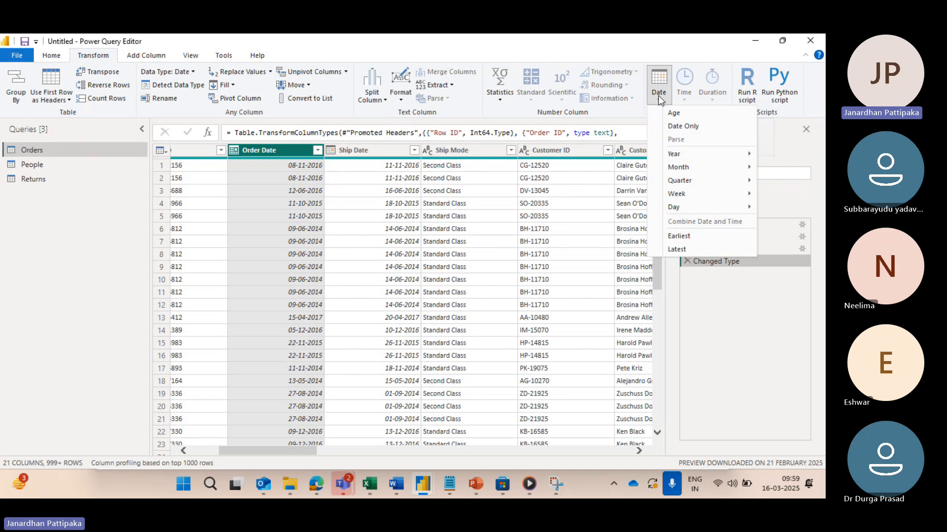
{"action": "mouse_move", "coordinate": [678, 167]}
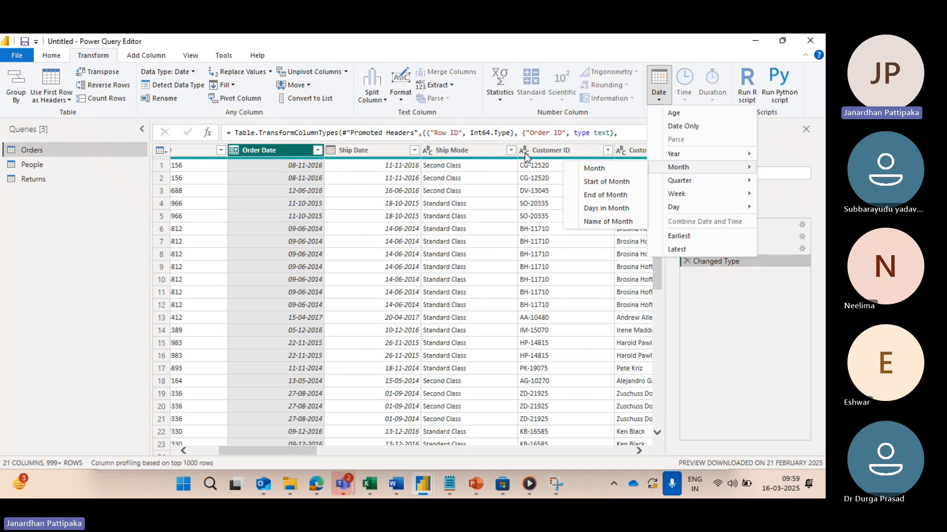
{"action": "left_click", "coordinate": [611, 194]}
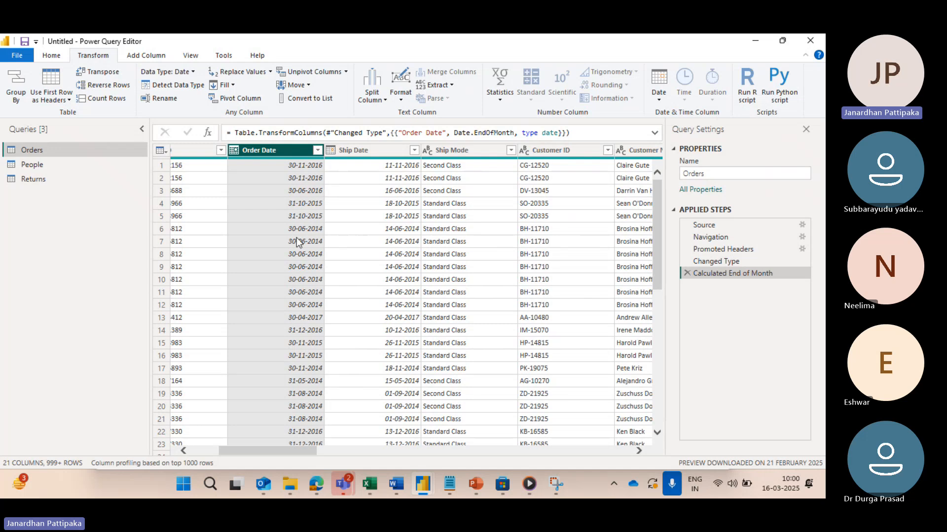
{"action": "scroll", "coordinate": [291, 295], "scroll_direction": "down", "scroll_amount": 4}
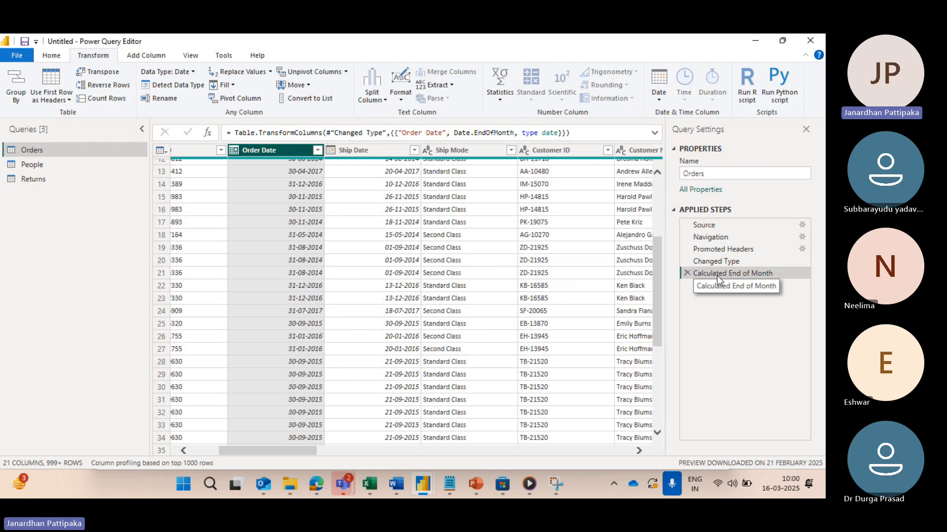
{"action": "left_click", "coordinate": [687, 273]}
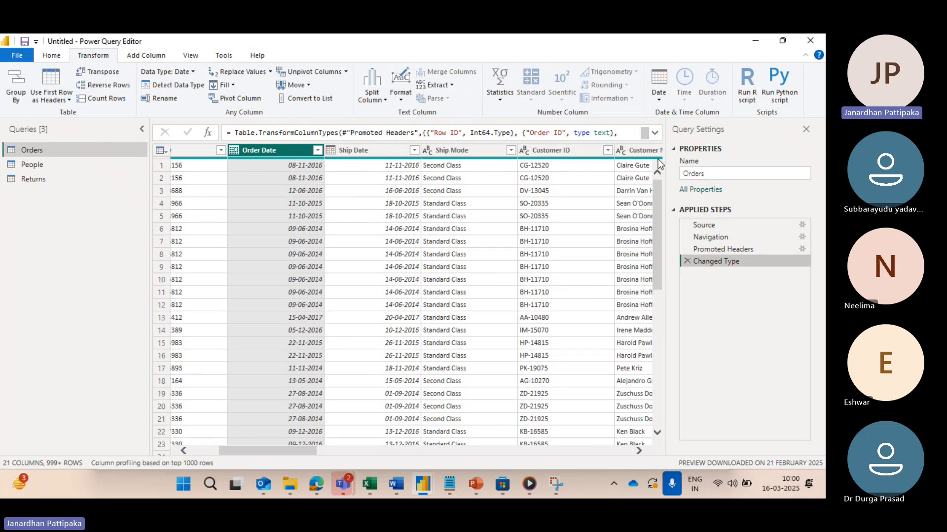
Step: Transform the Order Date column to Days in Month and remove that applied step again
{"action": "left_click", "coordinate": [661, 102]}
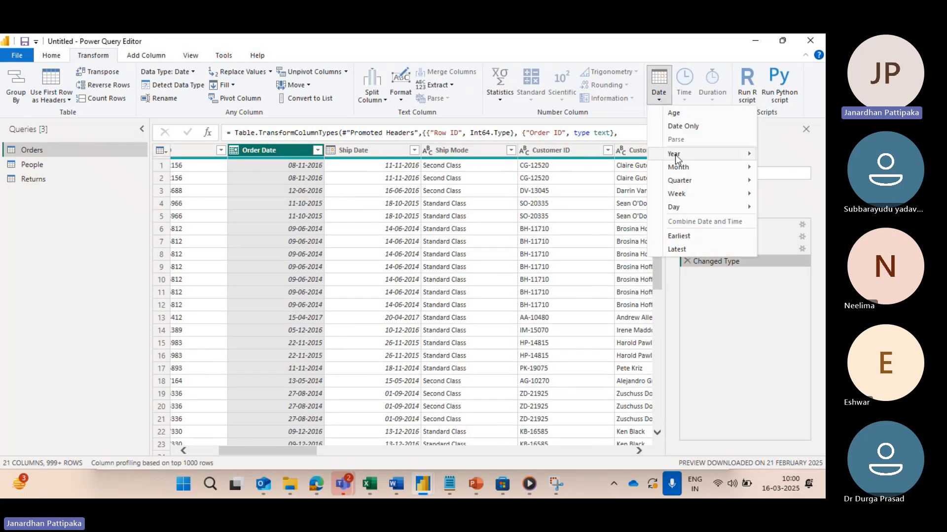
{"action": "mouse_move", "coordinate": [677, 169]}
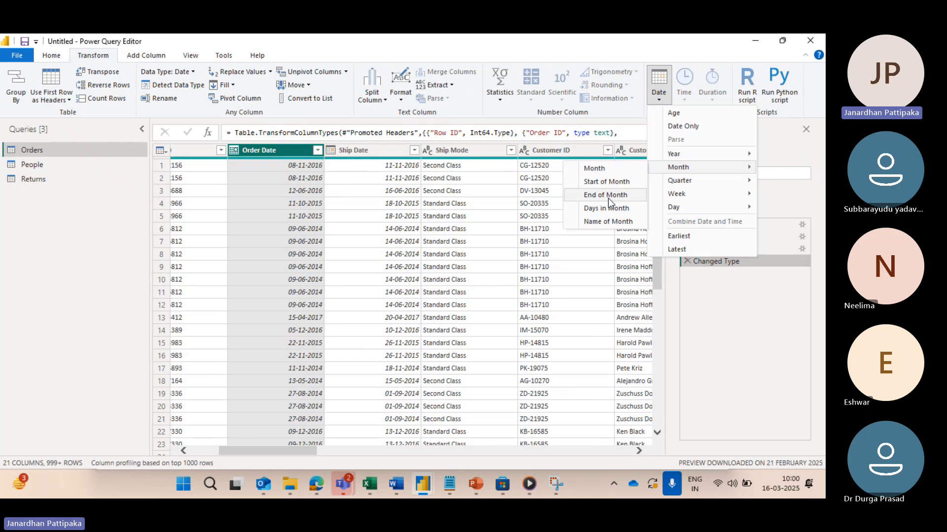
{"action": "left_click", "coordinate": [266, 166]}
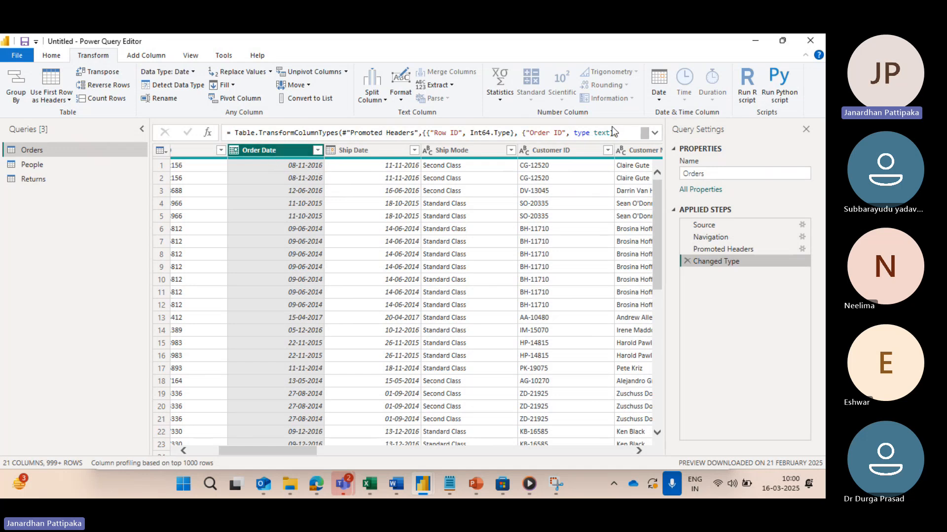
{"action": "left_click", "coordinate": [659, 101]}
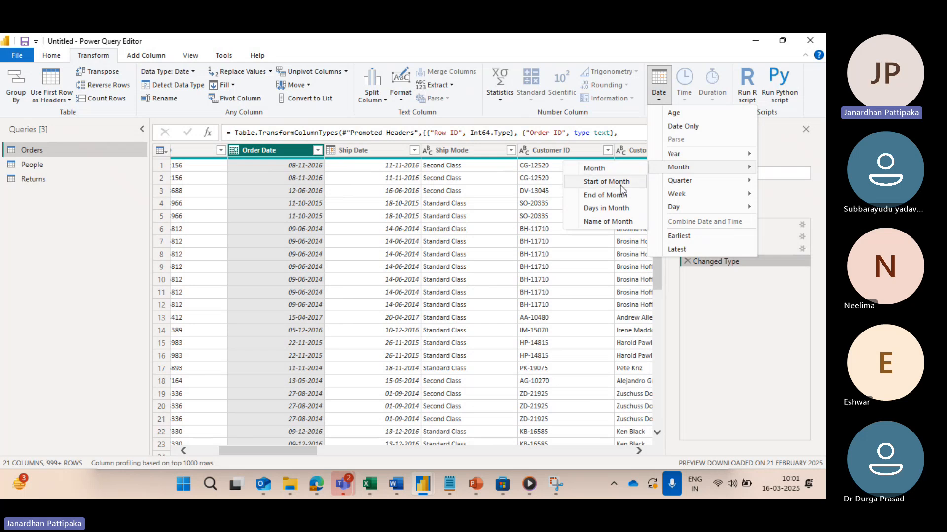
{"action": "left_click", "coordinate": [602, 209]}
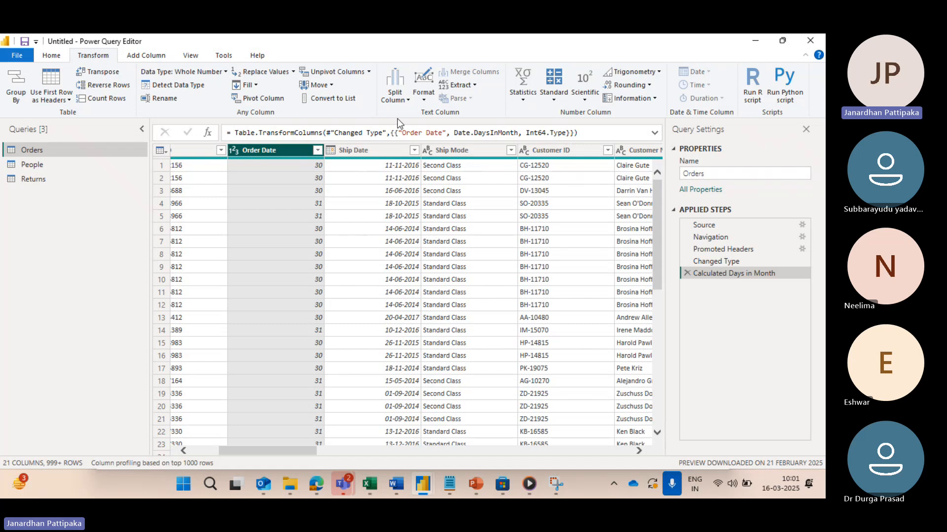
{"action": "left_click", "coordinate": [147, 55]}
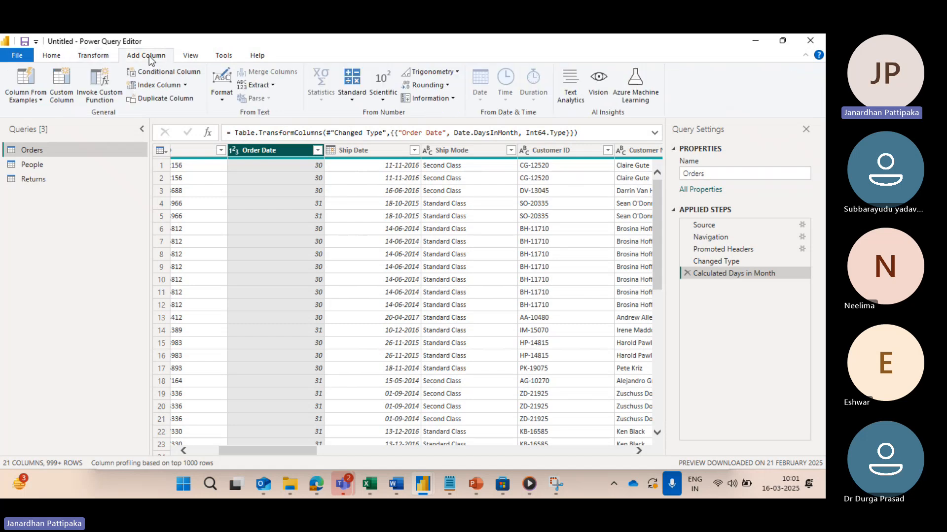
{"action": "left_click", "coordinate": [102, 59]}
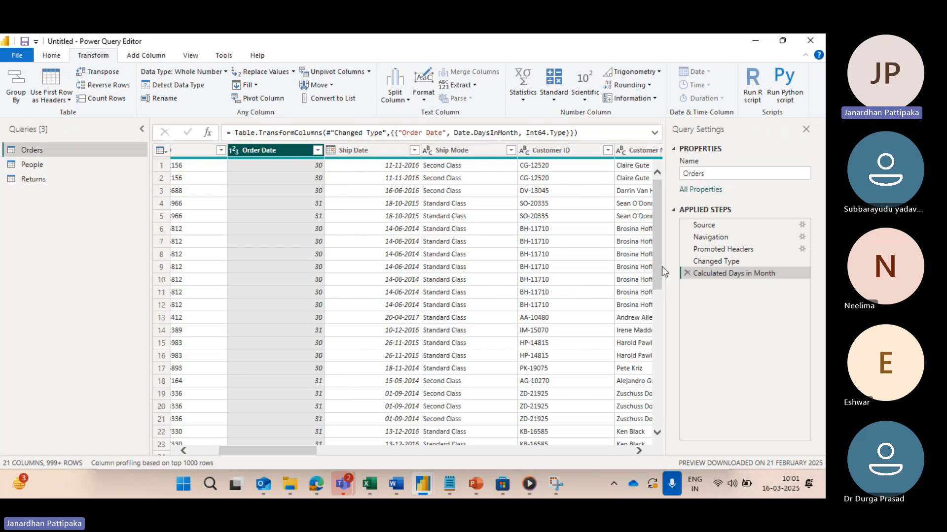
{"action": "left_click", "coordinate": [687, 274]}
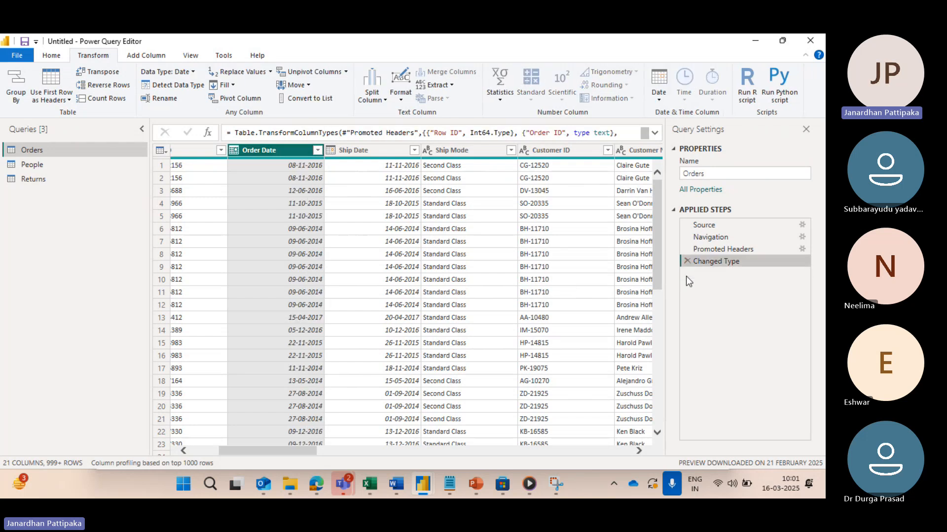
Step: Duplicate the Order Date column in the Orders query and compare the copy with the original column
{"action": "right_click", "coordinate": [318, 151]}
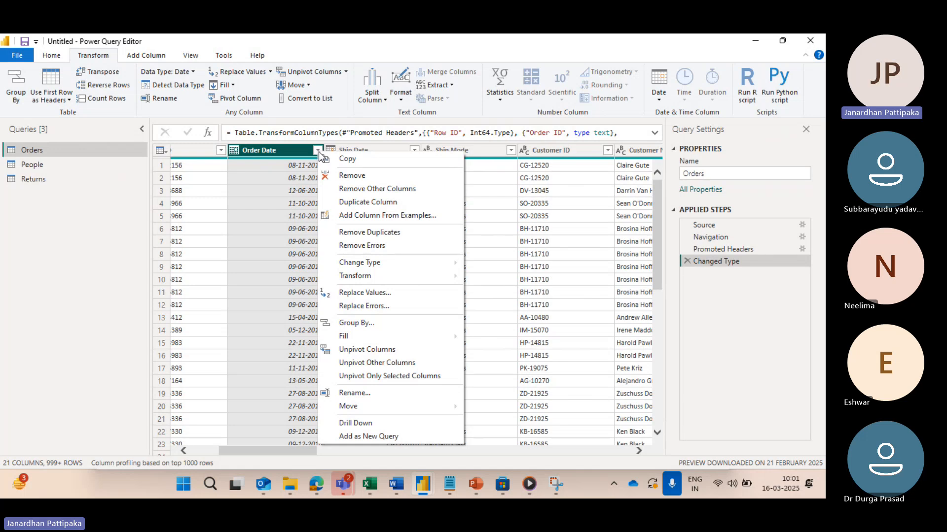
{"action": "left_click", "coordinate": [363, 204]}
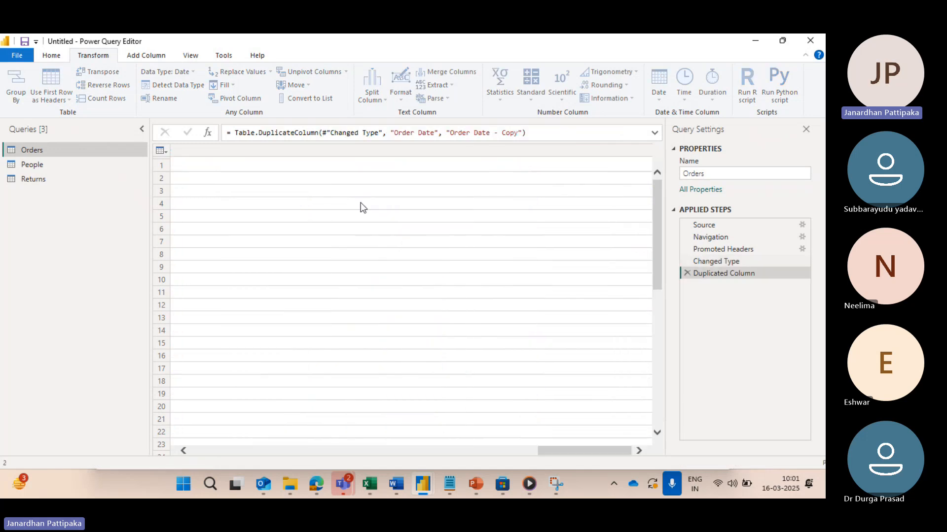
{"action": "scroll", "coordinate": [356, 217], "scroll_direction": "left", "scroll_amount": 10}
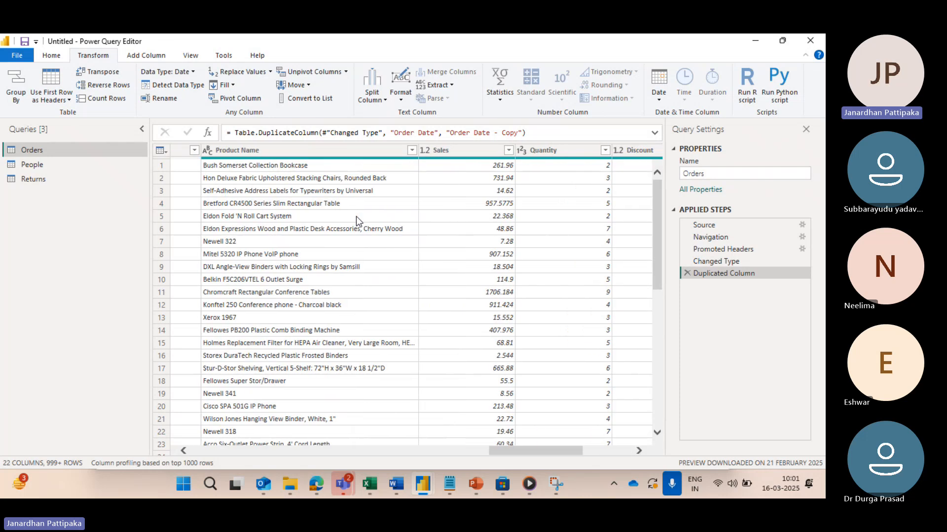
{"action": "scroll", "coordinate": [356, 217], "scroll_direction": "left", "scroll_amount": 10}
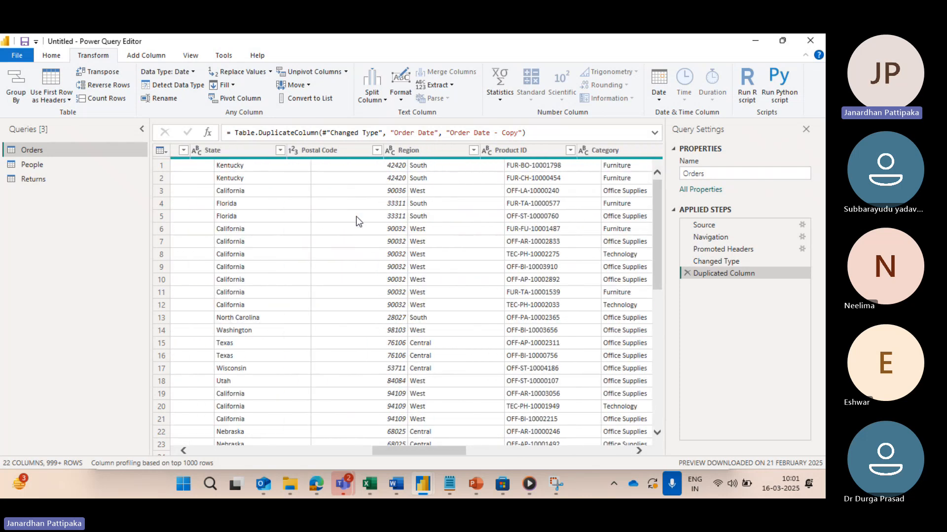
{"action": "scroll", "coordinate": [356, 217], "scroll_direction": "left", "scroll_amount": 5}
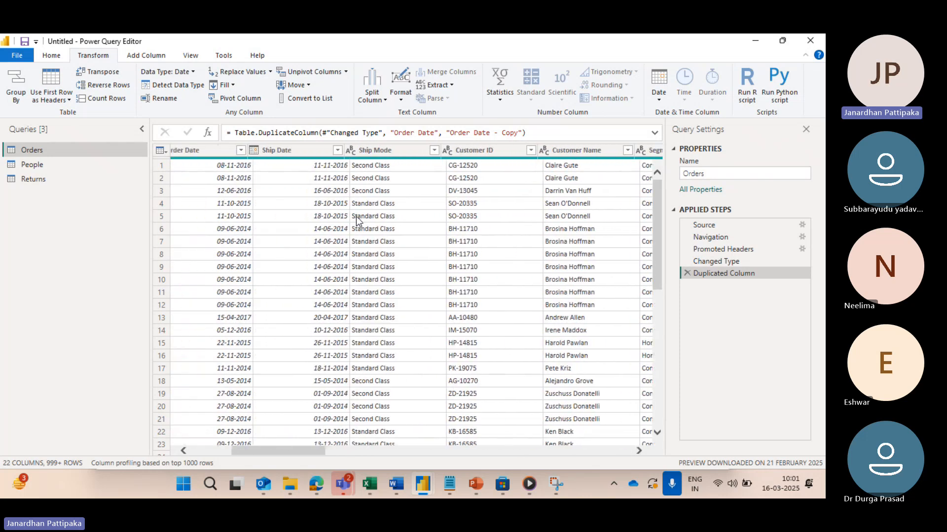
{"action": "left_click", "coordinate": [339, 150]}
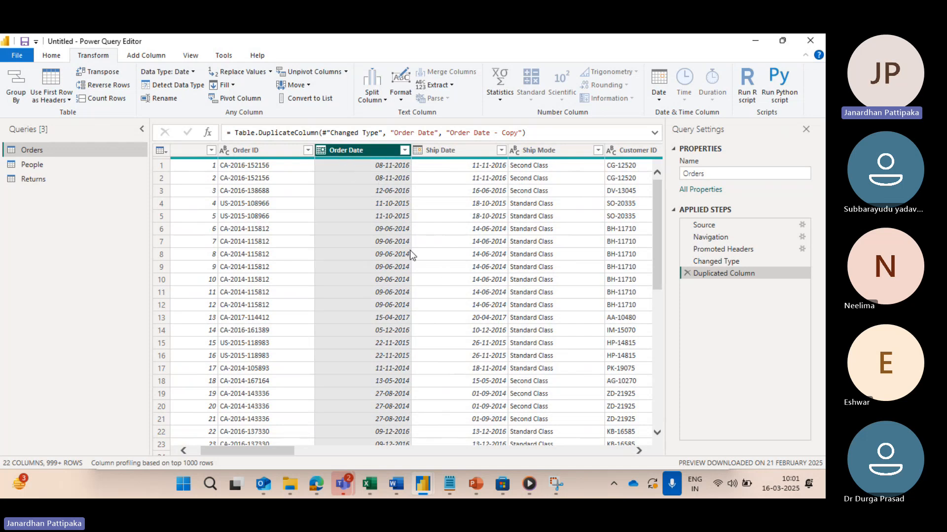
{"action": "scroll", "coordinate": [465, 259], "scroll_direction": "right", "scroll_amount": 10}
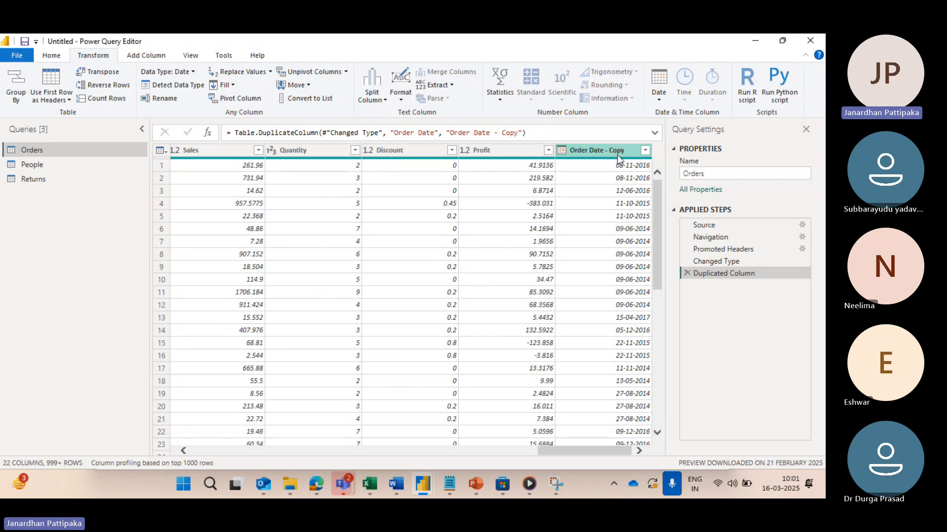
{"action": "scroll", "coordinate": [544, 240], "scroll_direction": "left", "scroll_amount": 10}
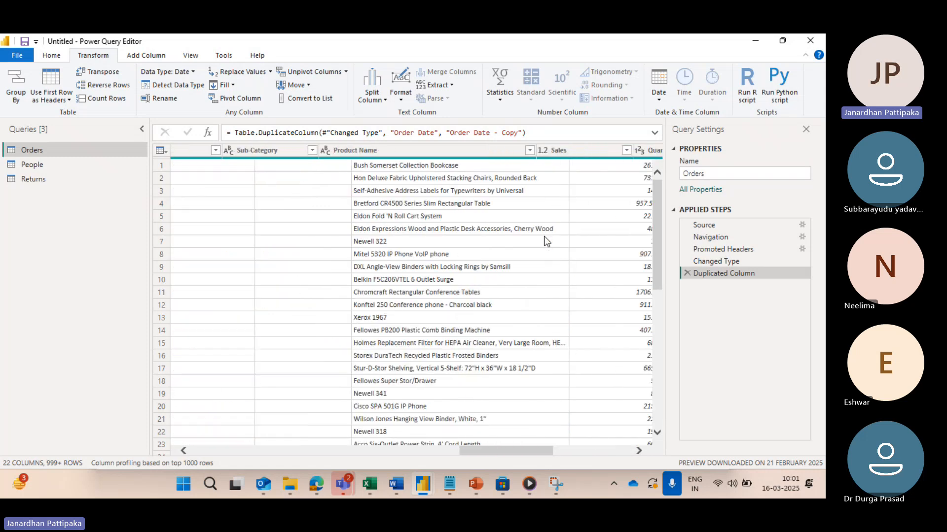
{"action": "scroll", "coordinate": [544, 241], "scroll_direction": "left", "scroll_amount": 8}
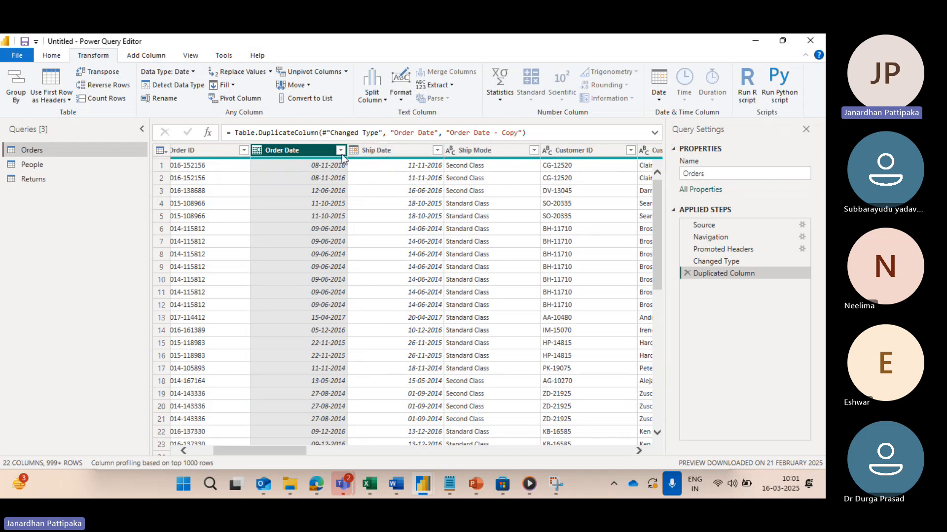
Step: Move the original Order Date column one position right so it follows Ship Date
{"action": "left_click", "coordinate": [307, 86]}
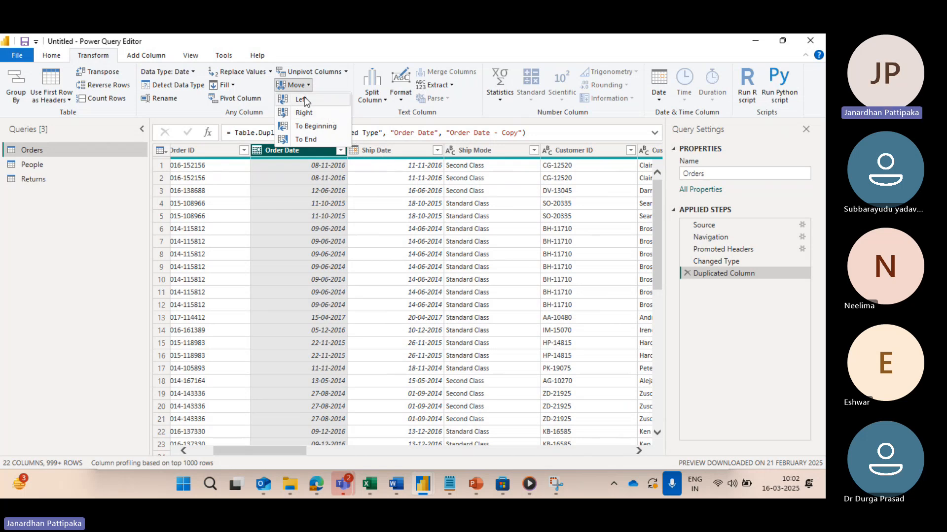
{"action": "left_click", "coordinate": [304, 113]}
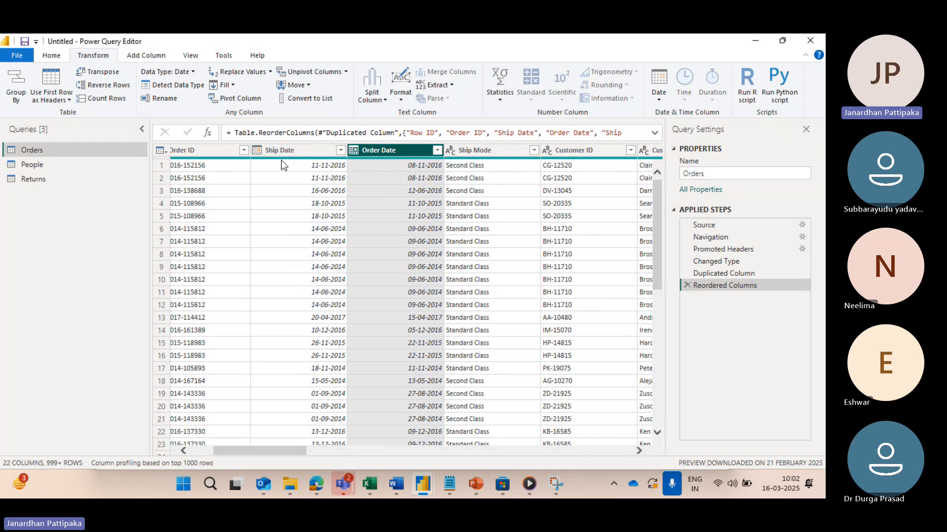
{"action": "scroll", "coordinate": [281, 161], "scroll_direction": "left", "scroll_amount": 2}
{"action": "scroll", "coordinate": [281, 161], "scroll_direction": "left", "scroll_amount": 1}
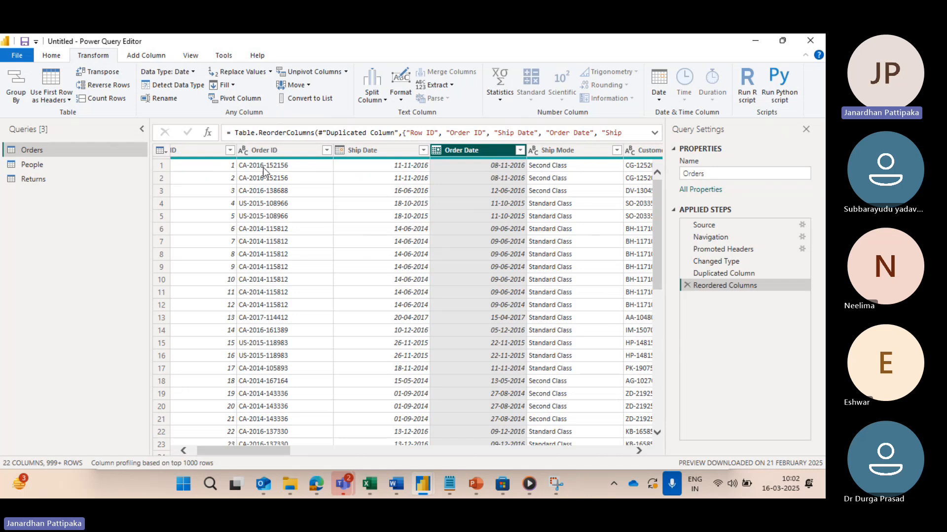
Step: Move the Order Date column back to the left of Ship Date and one position right again
{"action": "left_click", "coordinate": [307, 86]}
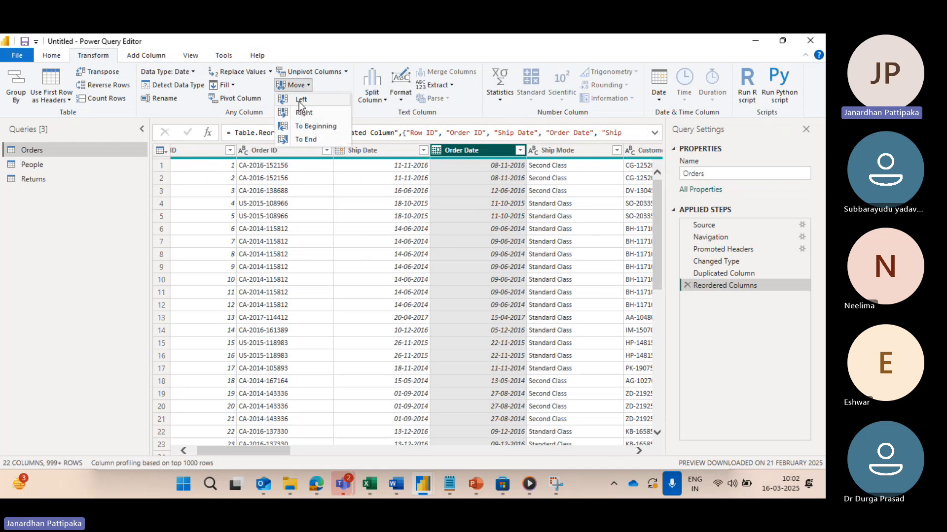
{"action": "left_click", "coordinate": [299, 101]}
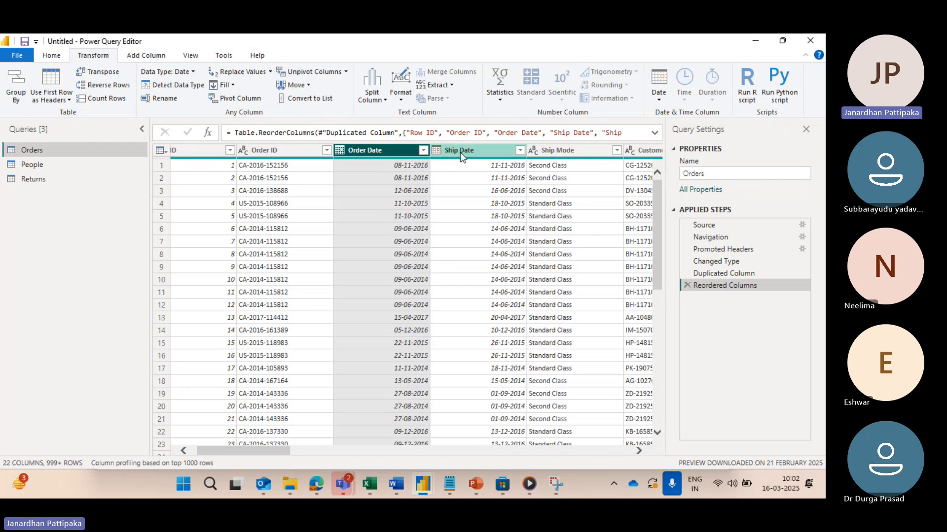
{"action": "left_click", "coordinate": [308, 86]}
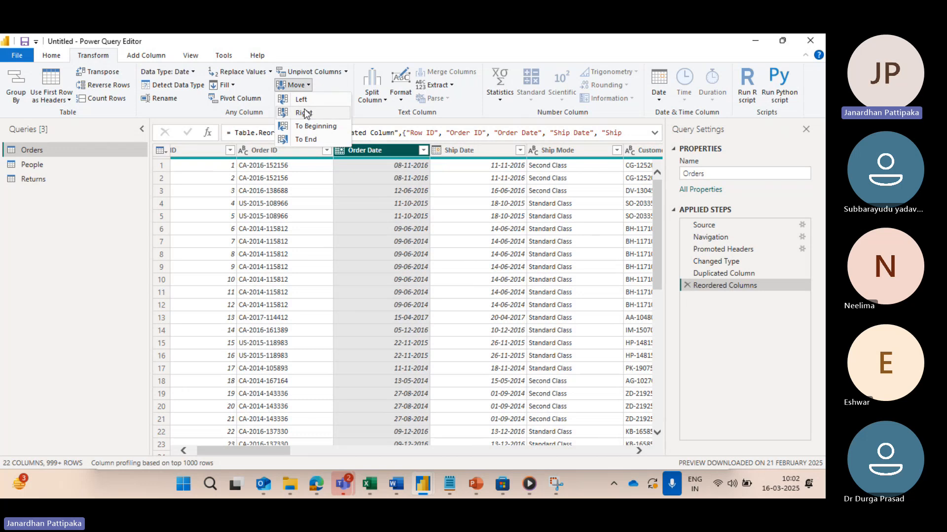
{"action": "left_click", "coordinate": [304, 112]}
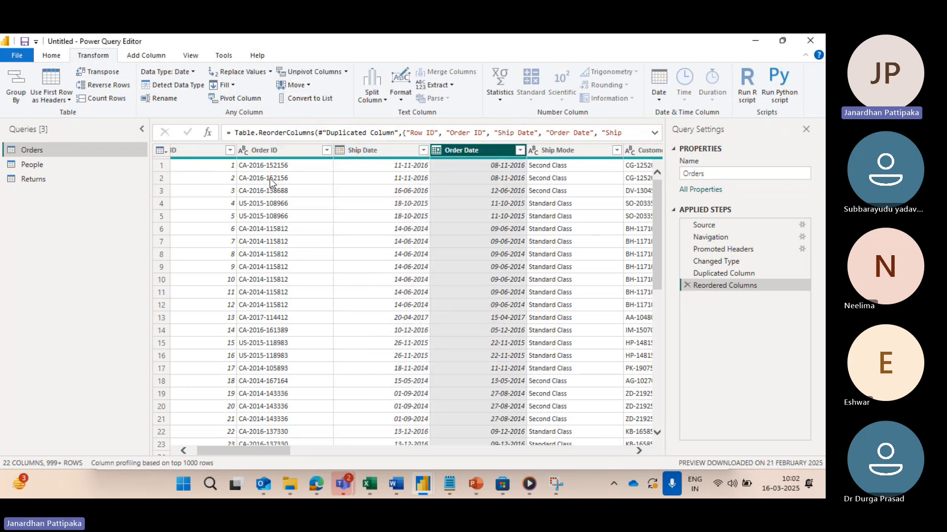
Step: Move the Order Date column to the beginning of the Orders table
{"action": "left_click", "coordinate": [309, 86]}
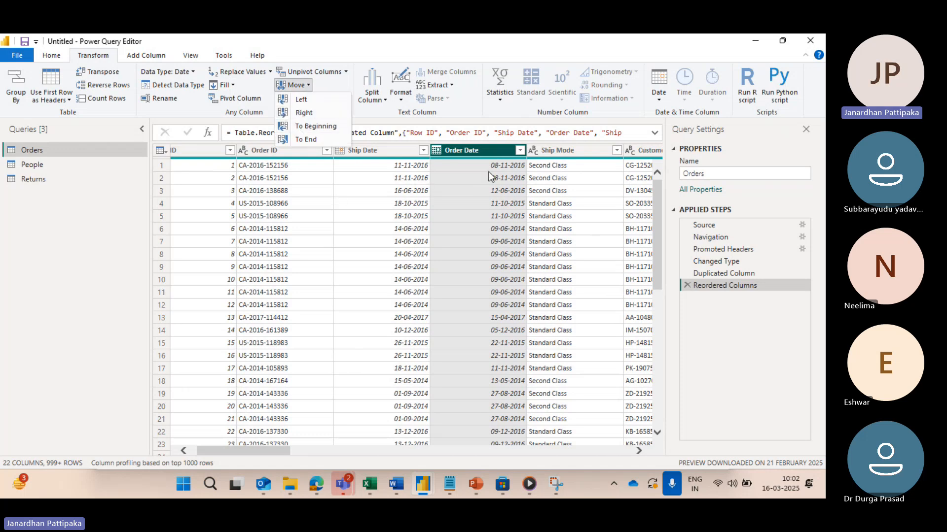
{"action": "scroll", "coordinate": [360, 253], "scroll_direction": "left", "scroll_amount": 1}
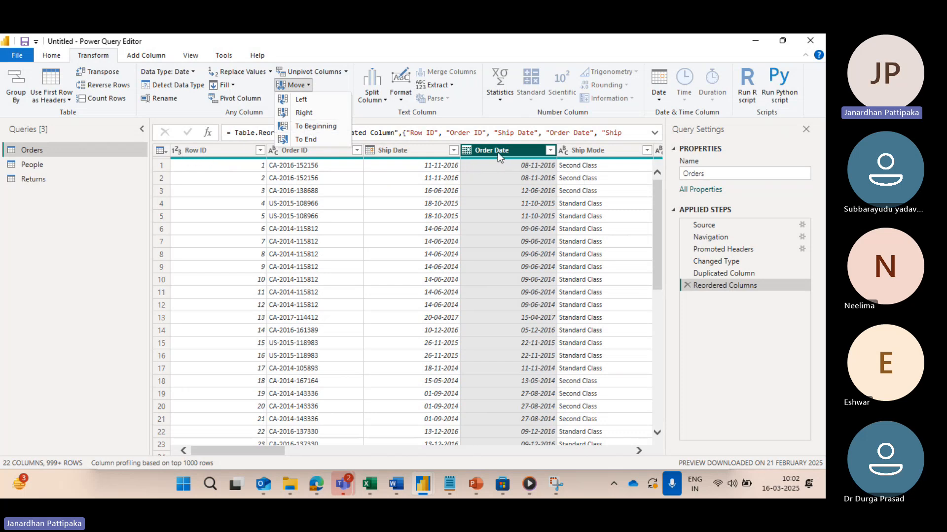
{"action": "left_click", "coordinate": [313, 127]}
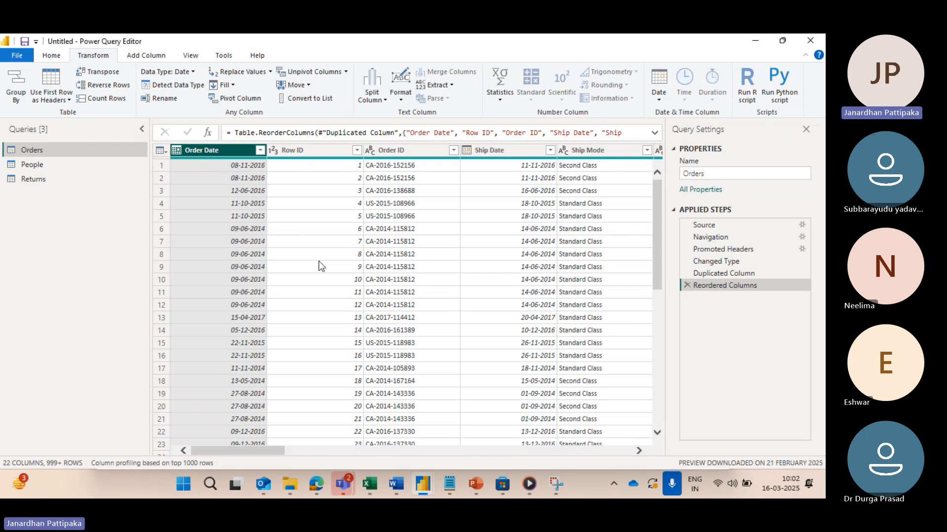
{"action": "scroll", "coordinate": [319, 262], "scroll_direction": "right", "scroll_amount": 15}
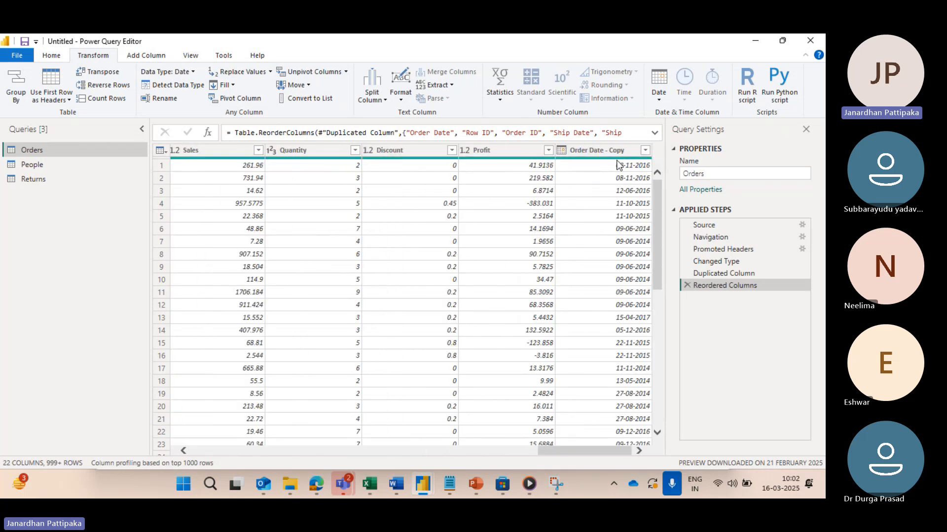
{"action": "scroll", "coordinate": [394, 280], "scroll_direction": "left", "scroll_amount": 5}
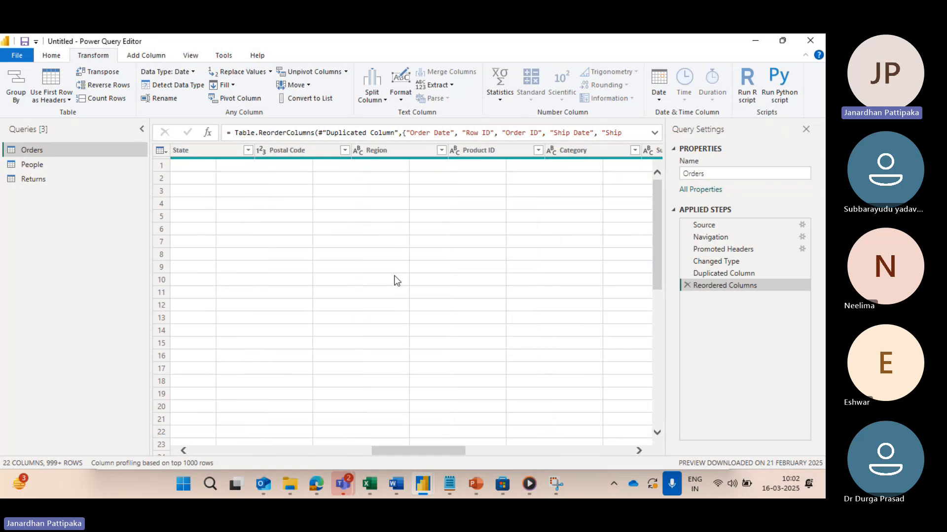
Step: Move the Order Date column to the end of the Orders table
{"action": "scroll", "coordinate": [397, 281], "scroll_direction": "left", "scroll_amount": 5}
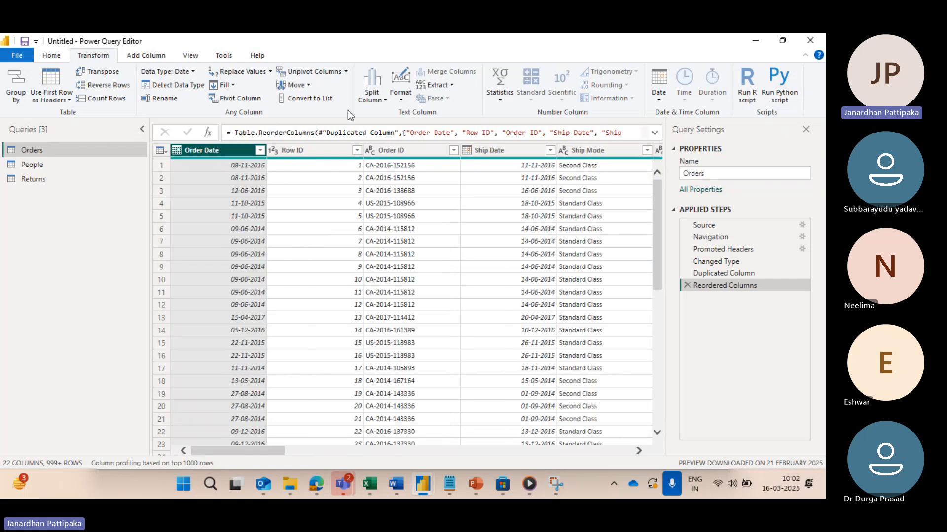
{"action": "left_click", "coordinate": [309, 85]}
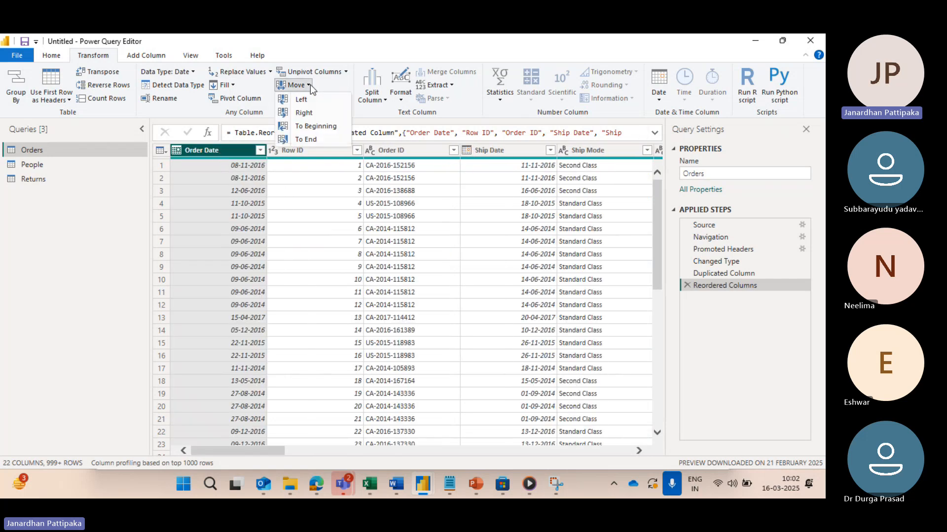
{"action": "left_click", "coordinate": [306, 140]}
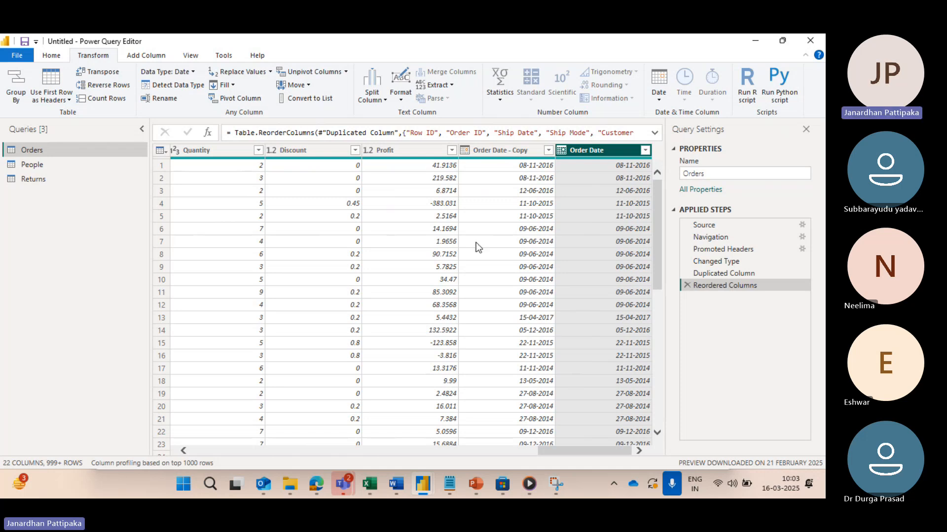
Step: Move the Row ID column two positions right so it follows Ship Date
{"action": "scroll", "coordinate": [431, 245], "scroll_direction": "left", "scroll_amount": 10}
{"action": "scroll", "coordinate": [431, 244], "scroll_direction": "left", "scroll_amount": 3}
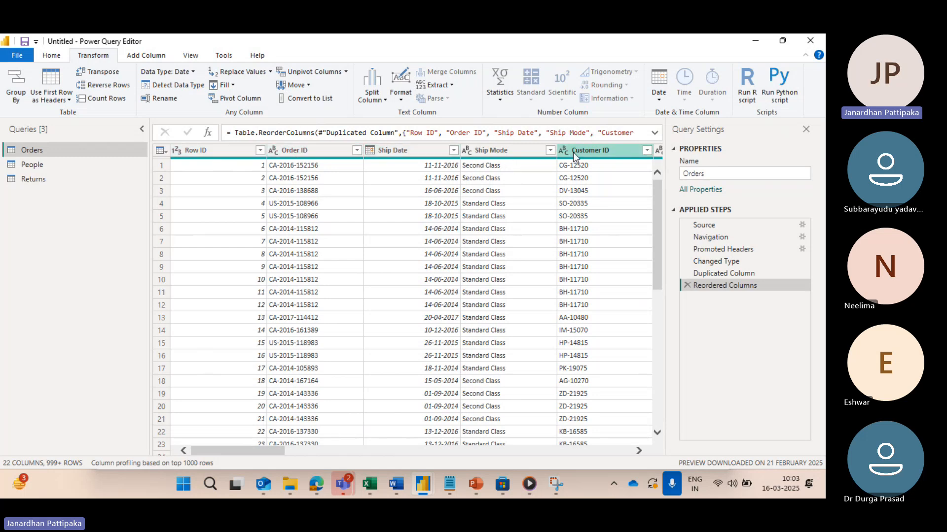
{"action": "left_click", "coordinate": [222, 153]}
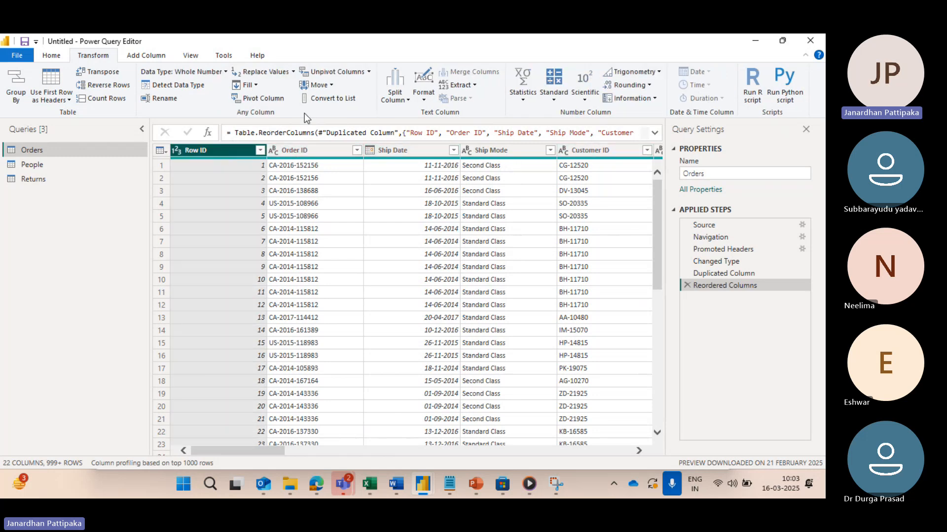
{"action": "left_click", "coordinate": [329, 85]}
{"action": "left_click", "coordinate": [331, 114]}
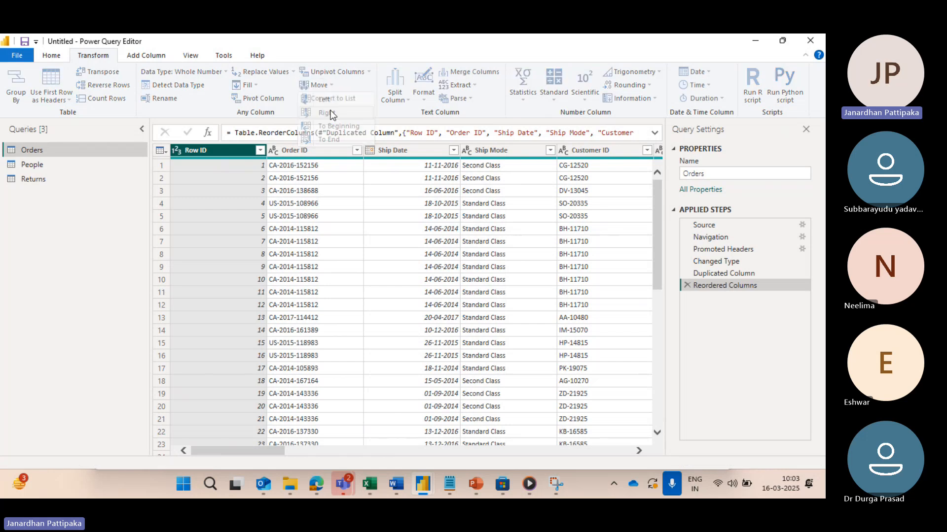
{"action": "left_click", "coordinate": [330, 86]}
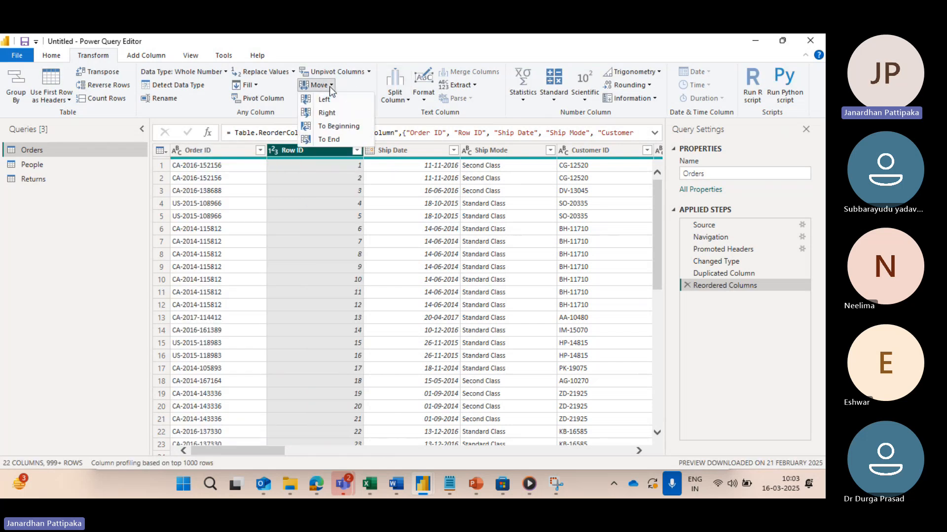
{"action": "left_click", "coordinate": [332, 113]}
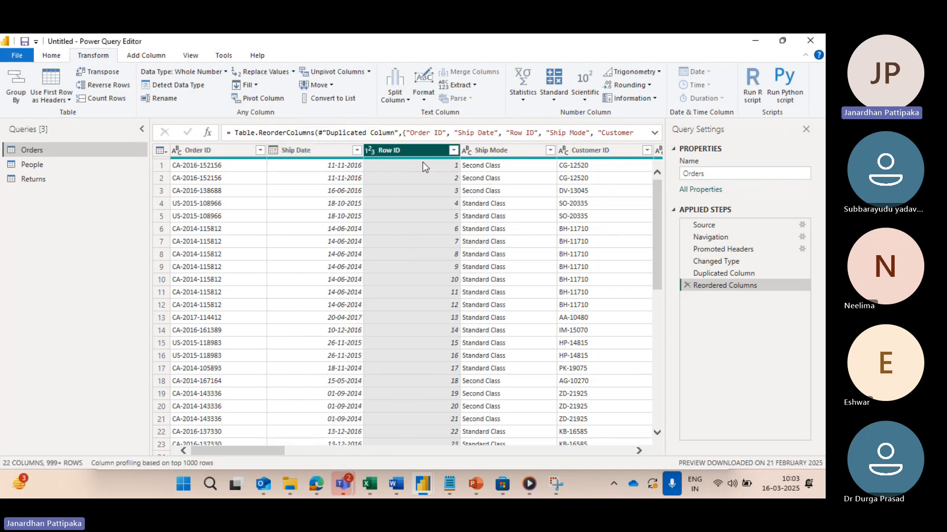
Step: Reposition the Row ID column directly between Segment and Country
{"action": "scroll", "coordinate": [386, 190], "scroll_direction": "right", "scroll_amount": 4}
{"action": "scroll", "coordinate": [385, 190], "scroll_direction": "left", "scroll_amount": 1}
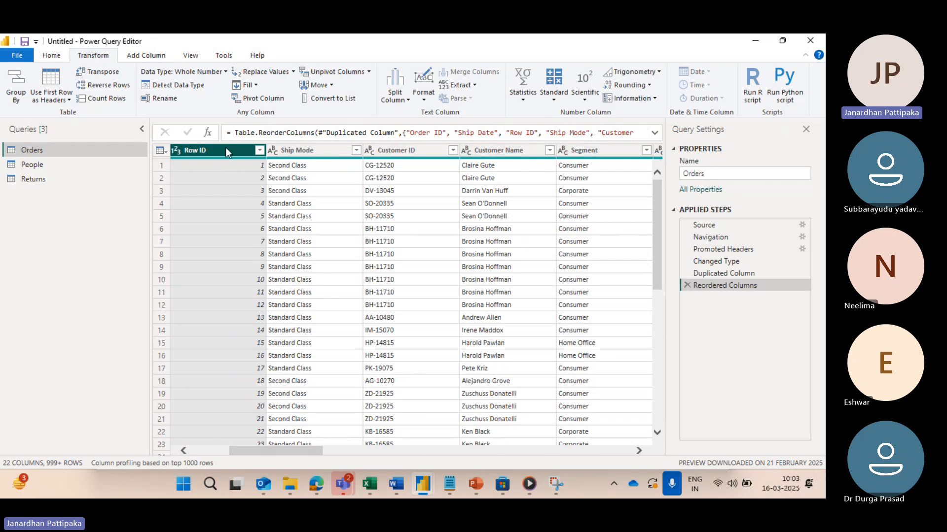
{"action": "left_click_drag", "start_coordinate": [226, 147], "coordinate": [609, 185]}
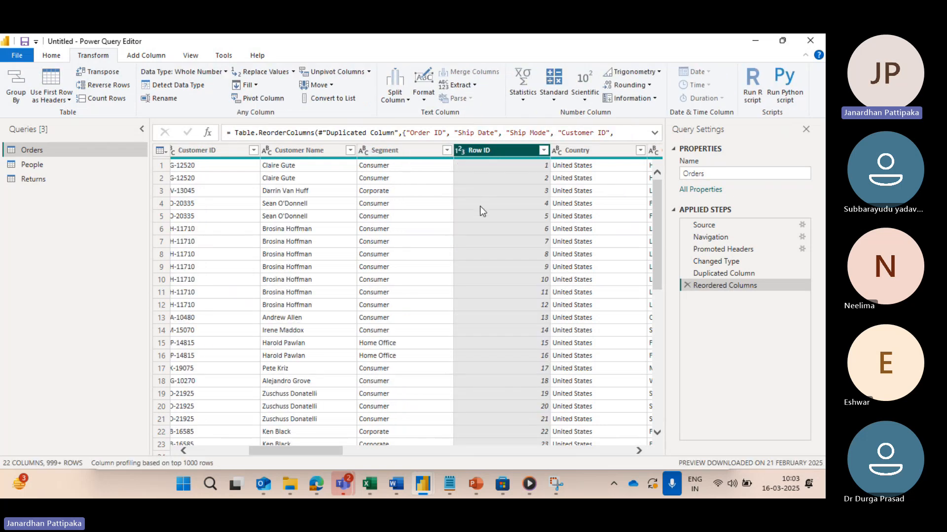
Step: Reposition the Row ID column further along the table, between Region and Product ID
{"action": "scroll", "coordinate": [341, 202], "scroll_direction": "left", "scroll_amount": 1}
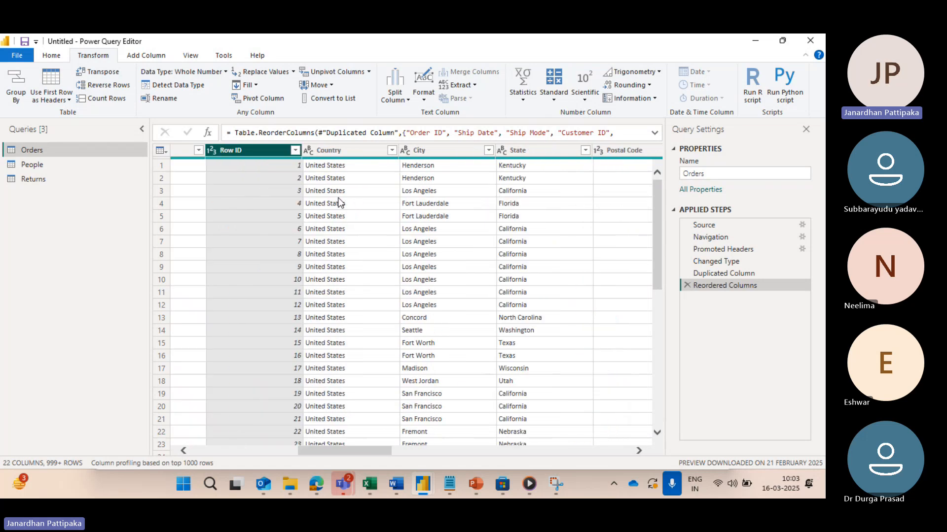
{"action": "scroll", "coordinate": [338, 198], "scroll_direction": "right", "scroll_amount": 3}
{"action": "scroll", "coordinate": [339, 199], "scroll_direction": "left", "scroll_amount": 3}
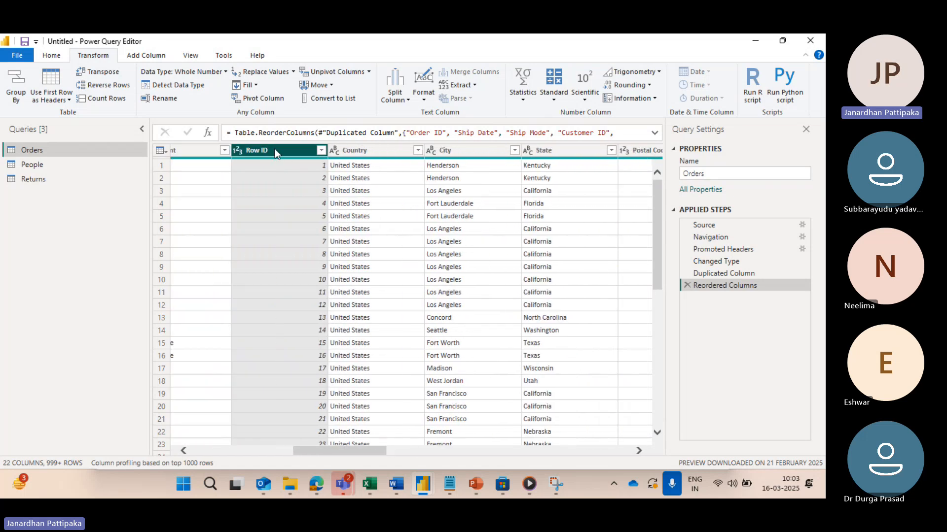
{"action": "left_click_drag", "start_coordinate": [276, 149], "coordinate": [626, 179]}
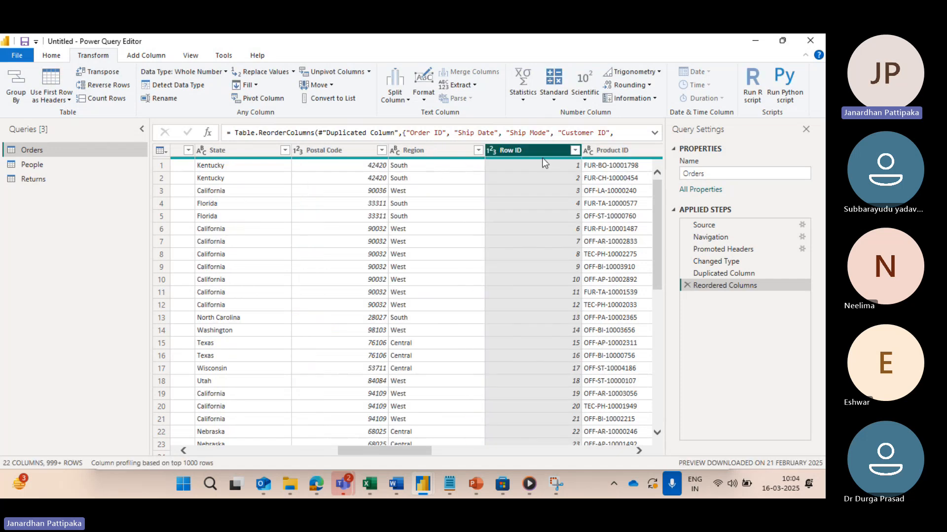
Step: Transform the Order Date column at the end of the table into the number of days in each month
{"action": "mouse_move", "coordinate": [542, 158]}
{"action": "scroll", "coordinate": [626, 232], "scroll_direction": "right", "scroll_amount": 10}
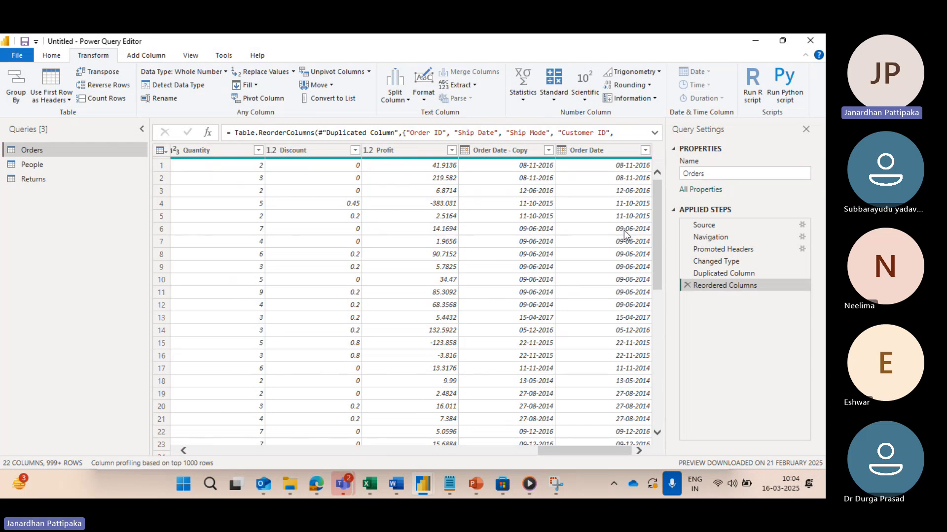
{"action": "left_click", "coordinate": [607, 150]}
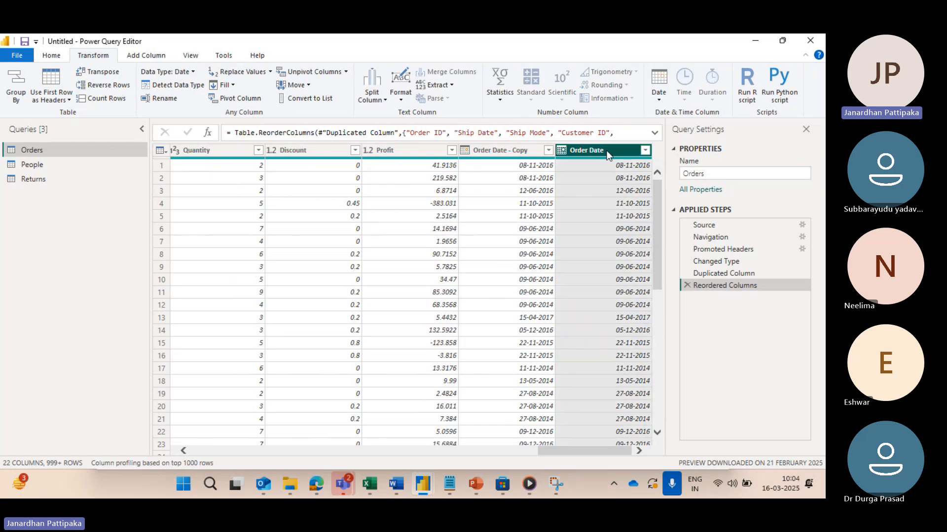
{"action": "left_click", "coordinate": [658, 99]}
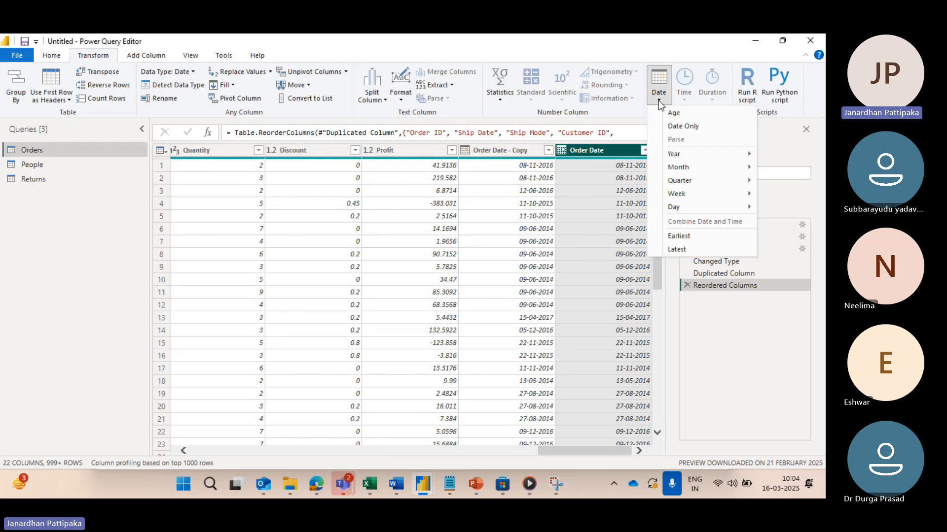
{"action": "mouse_move", "coordinate": [676, 170]}
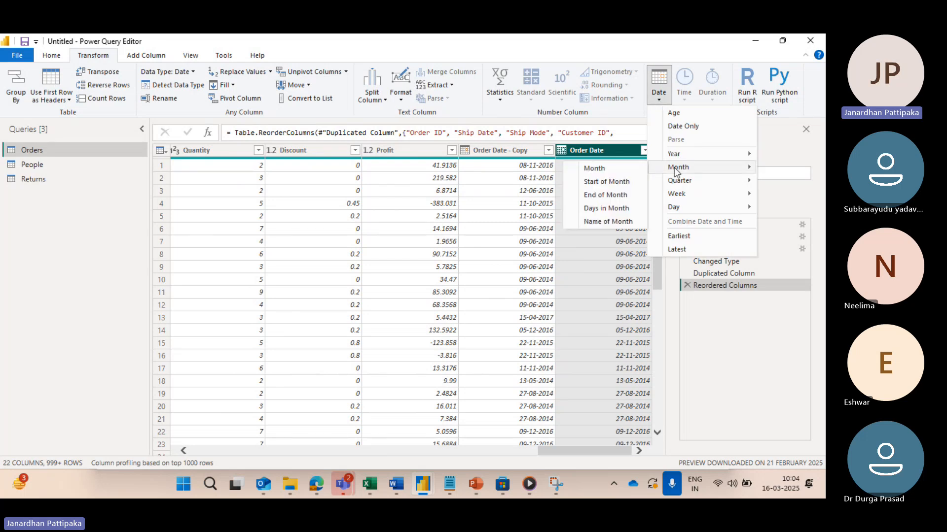
{"action": "left_click", "coordinate": [607, 209]}
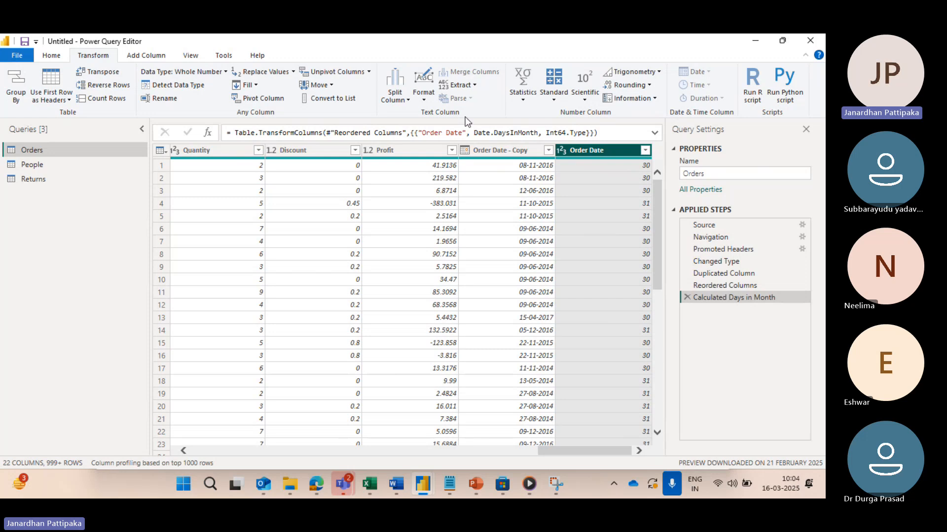
Step: Compare Order Date with its copy and remove the Calculated Days in Month applied step
{"action": "left_click", "coordinate": [522, 150]}
{"action": "left_click", "coordinate": [573, 150]}
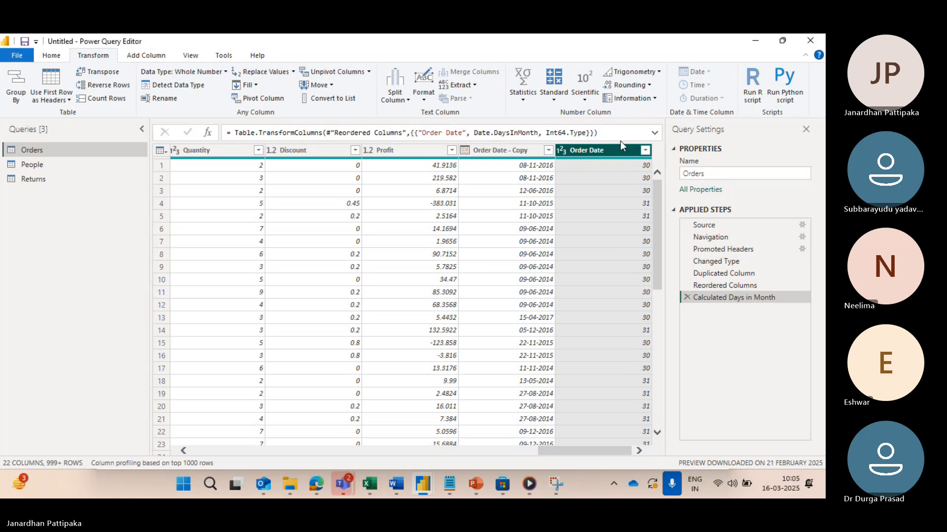
{"action": "left_click", "coordinate": [686, 297]}
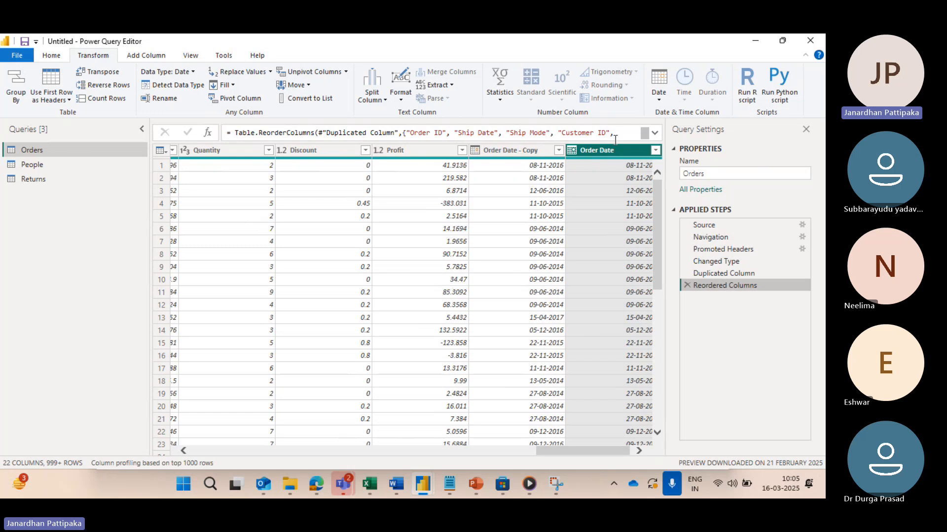
{"action": "left_click", "coordinate": [659, 99]}
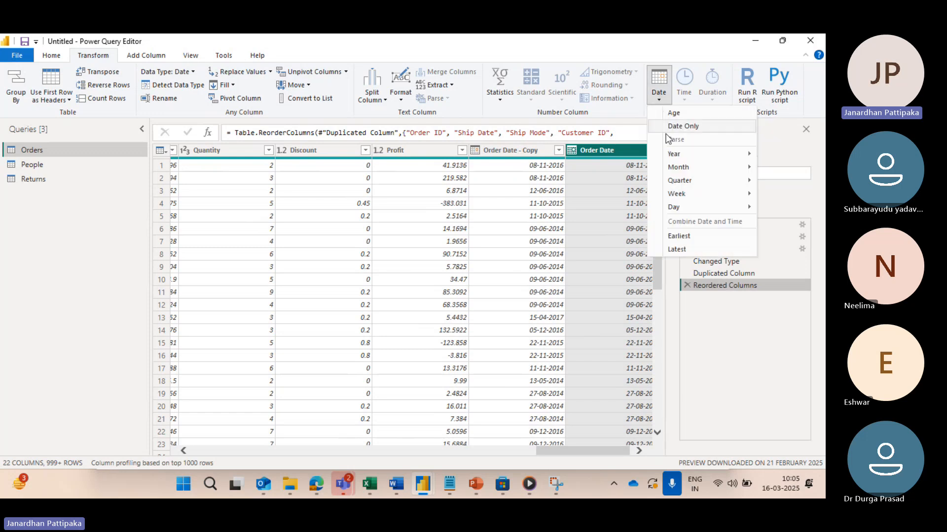
{"action": "mouse_move", "coordinate": [680, 169]}
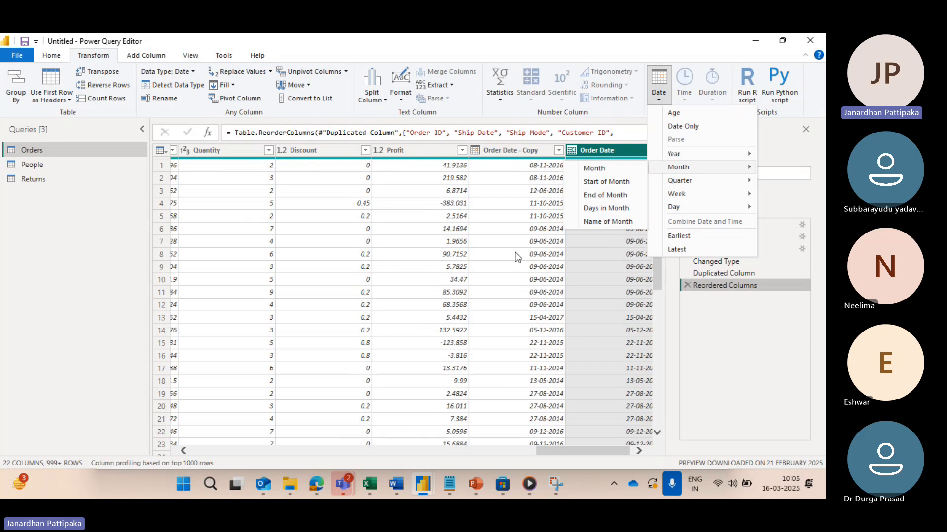
{"action": "key", "text": "Escape"}
{"action": "key", "text": "Escape"}
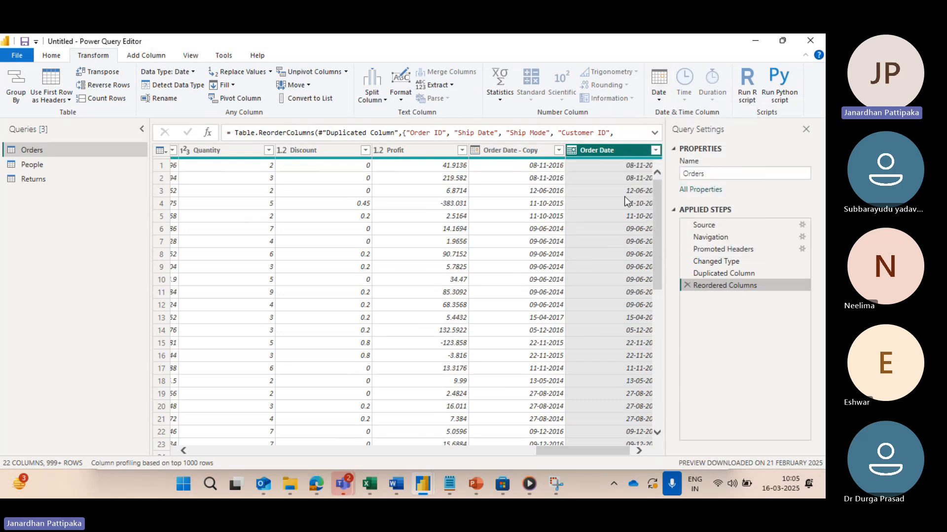
Step: Transform the Order Date column into month numbers and remove the resulting Extracted Month applied step
{"action": "left_click", "coordinate": [637, 448]}
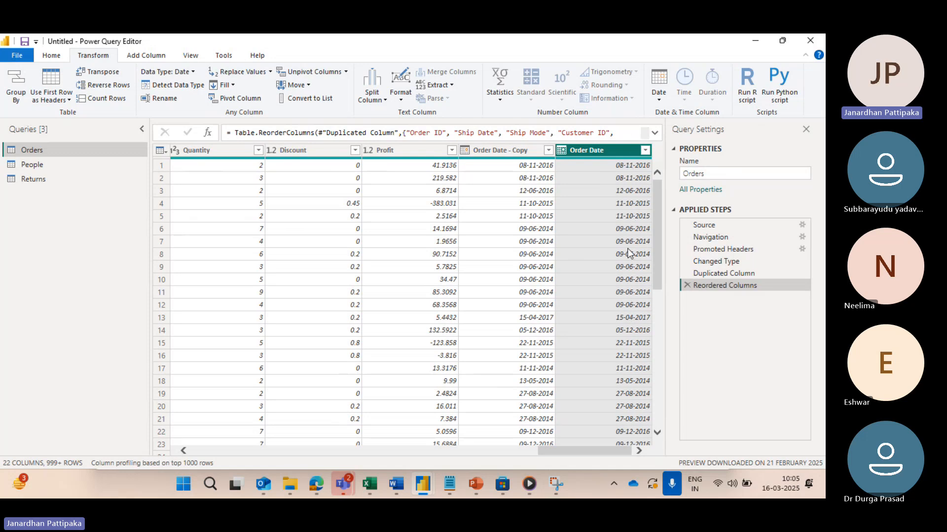
{"action": "left_click", "coordinate": [658, 99]}
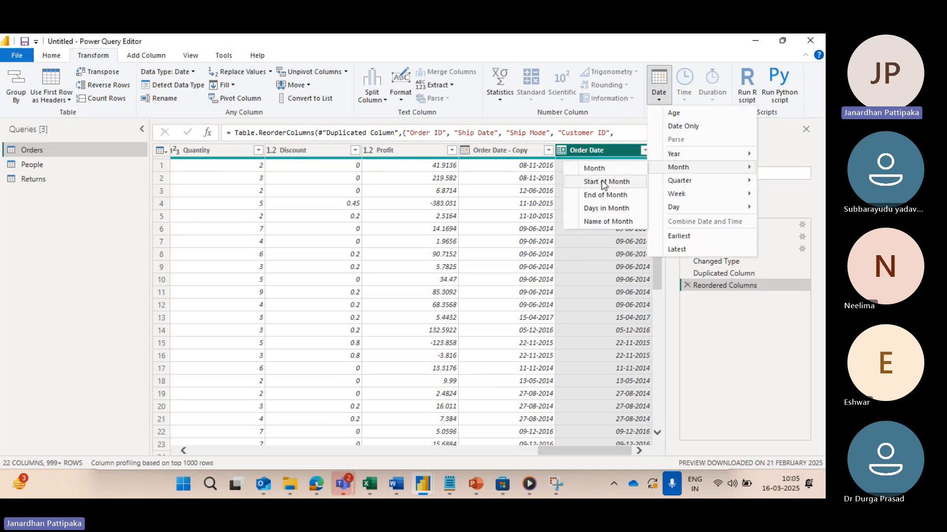
{"action": "left_click", "coordinate": [598, 170]}
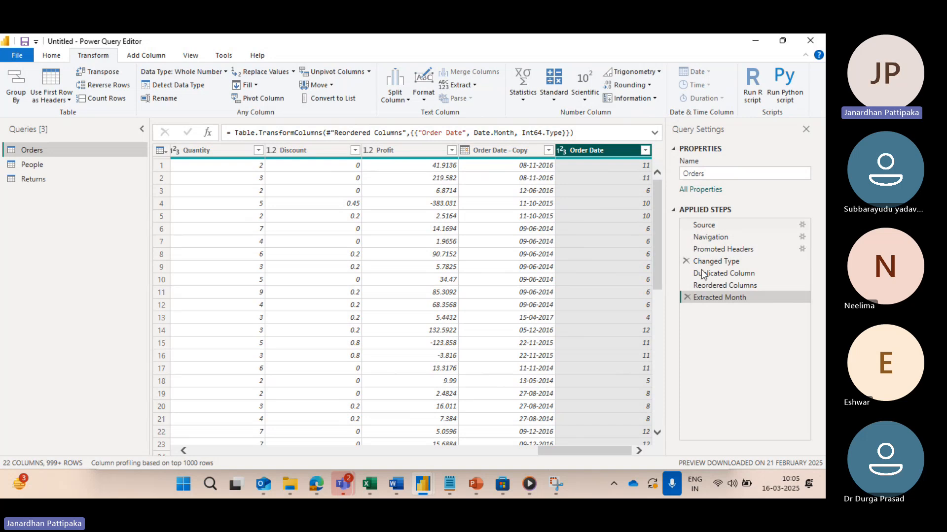
{"action": "left_click", "coordinate": [686, 297]}
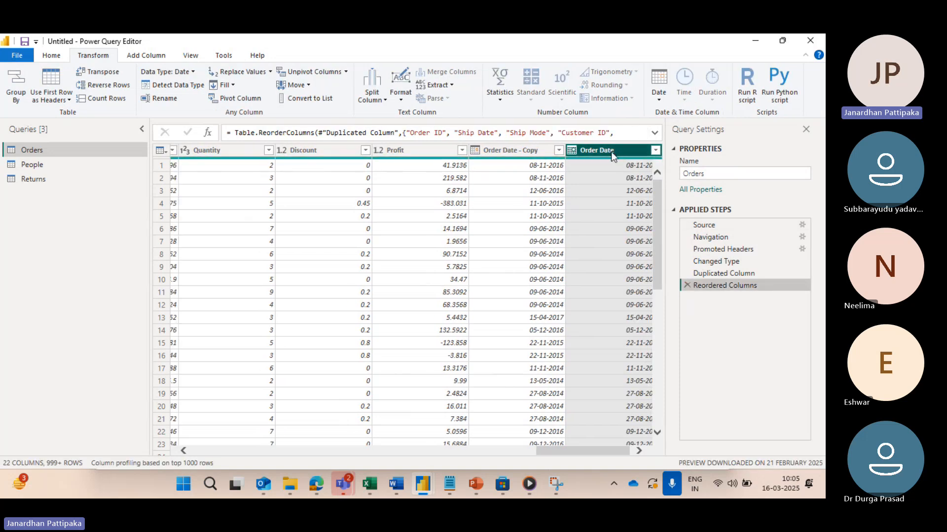
Step: Transform the Order Date column into month names and check the rows against the Order Date - Copy column
{"action": "left_click", "coordinate": [658, 98]}
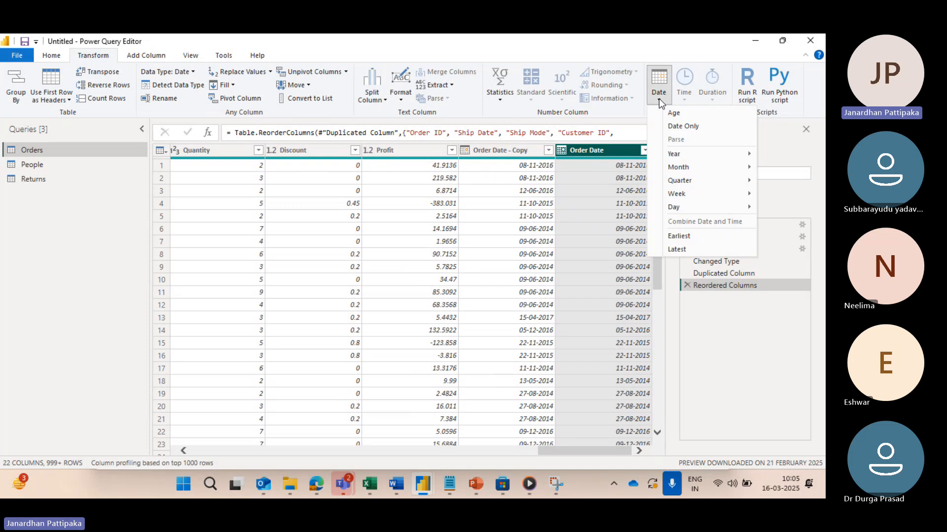
{"action": "mouse_move", "coordinate": [679, 168]}
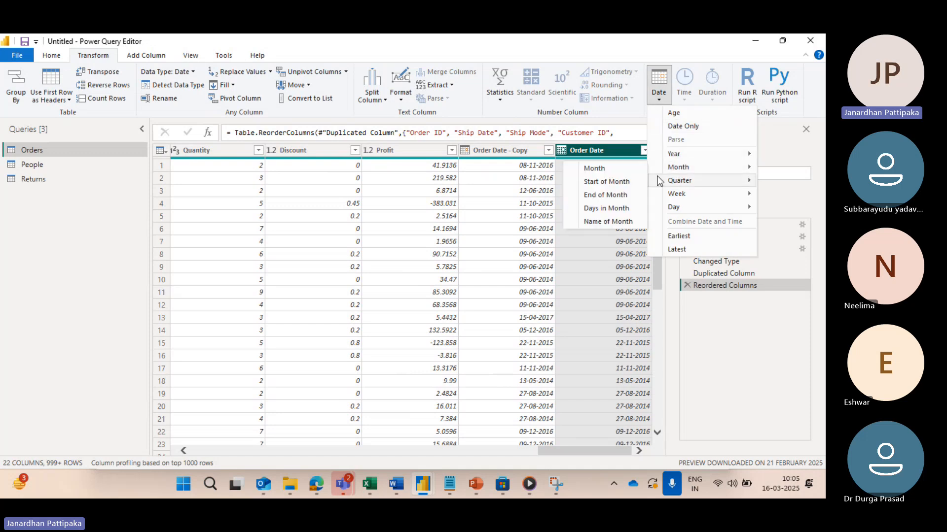
{"action": "left_click", "coordinate": [612, 222]}
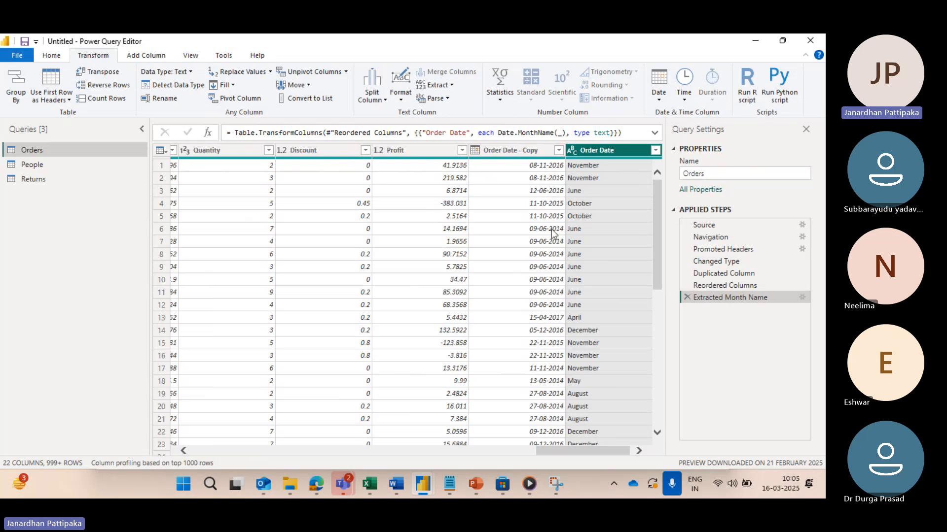
{"action": "scroll", "coordinate": [591, 286], "scroll_direction": "down", "scroll_amount": 1}
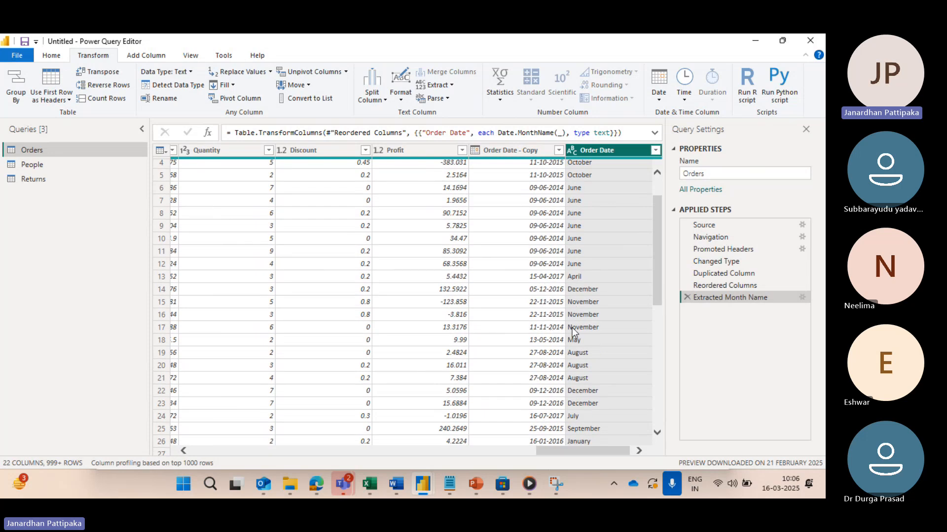
{"action": "scroll", "coordinate": [572, 328], "scroll_direction": "down", "scroll_amount": 1}
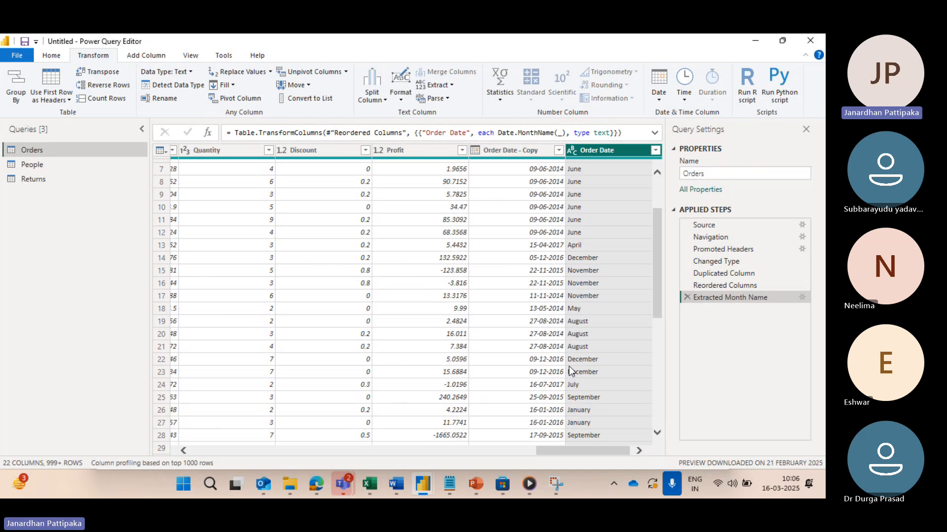
{"action": "scroll", "coordinate": [567, 365], "scroll_direction": "down", "scroll_amount": 1}
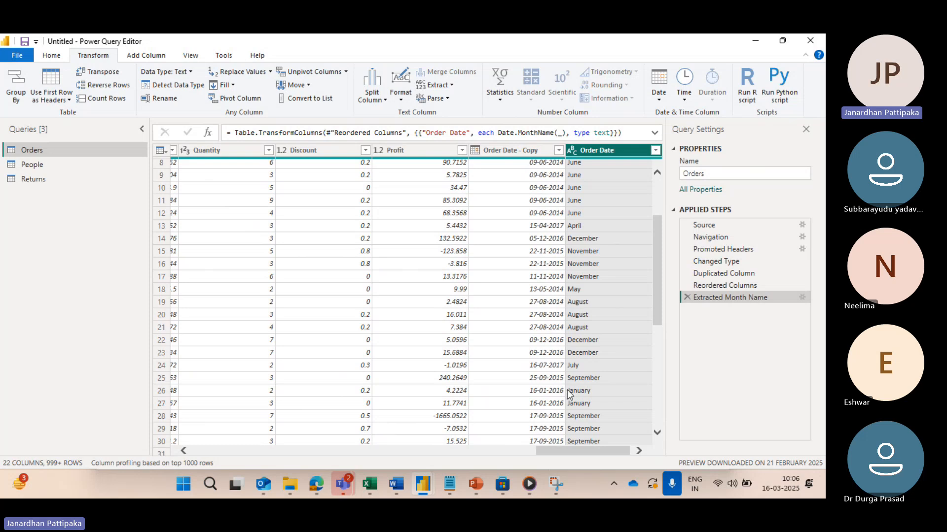
{"action": "scroll", "coordinate": [600, 252], "scroll_direction": "up", "scroll_amount": 3}
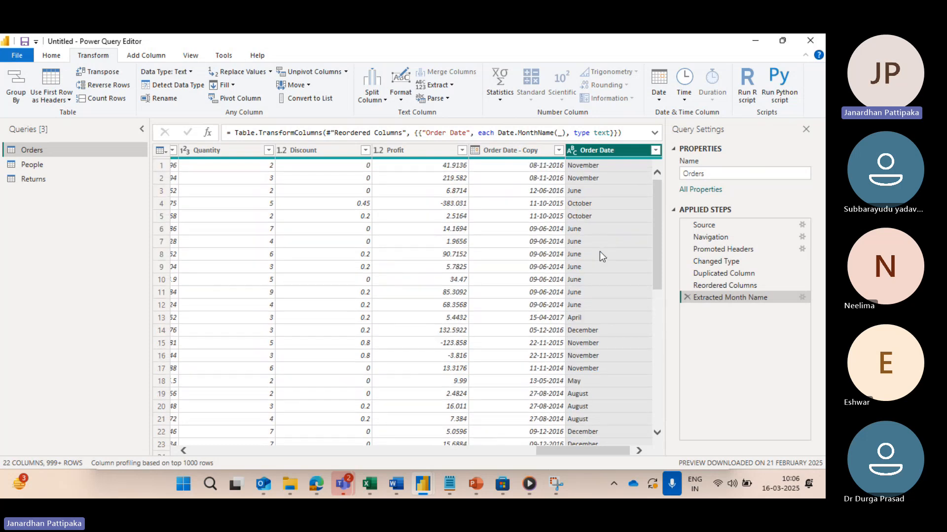
{"action": "mouse_move", "coordinate": [574, 164]}
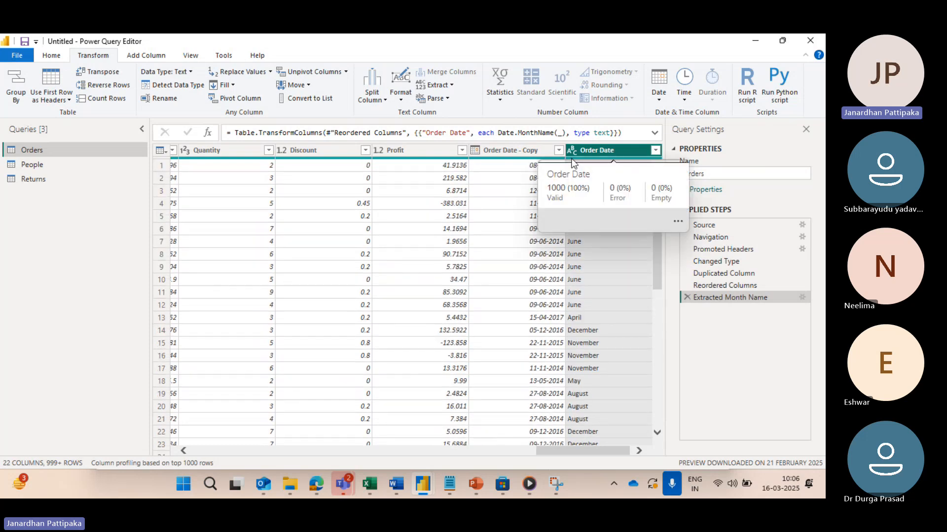
Step: Remove the Extracted Month Name applied step and bring up the quarter transformation options for Order Date
{"action": "left_click", "coordinate": [658, 99]}
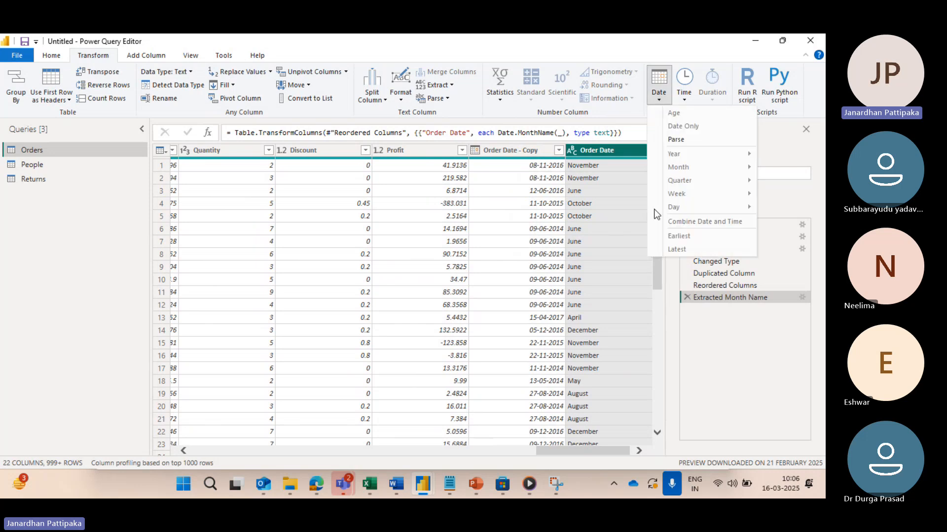
{"action": "left_click", "coordinate": [689, 319]}
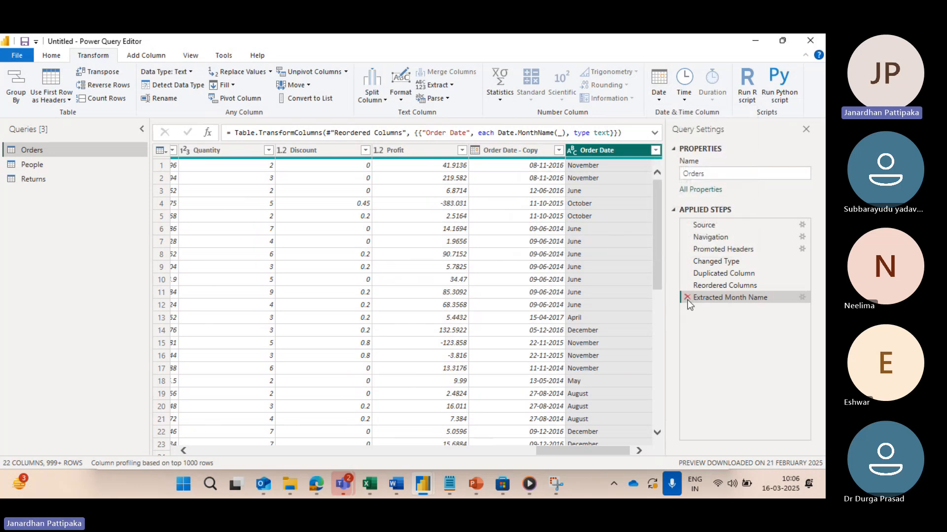
{"action": "left_click", "coordinate": [687, 297]}
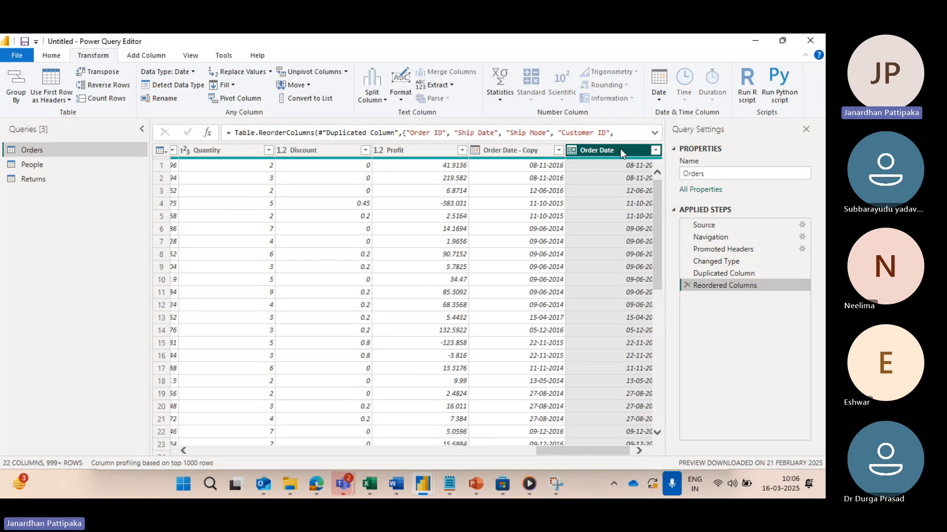
{"action": "left_click", "coordinate": [658, 101]}
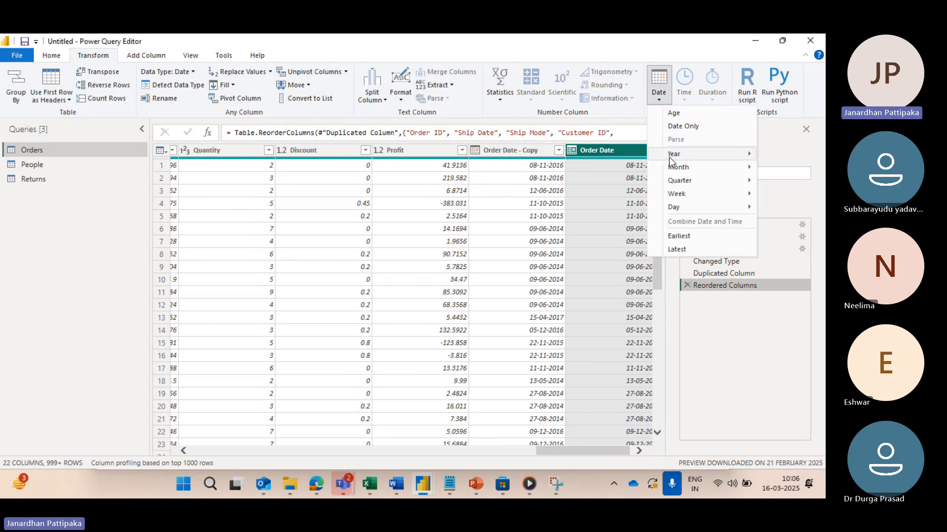
{"action": "mouse_move", "coordinate": [696, 154]}
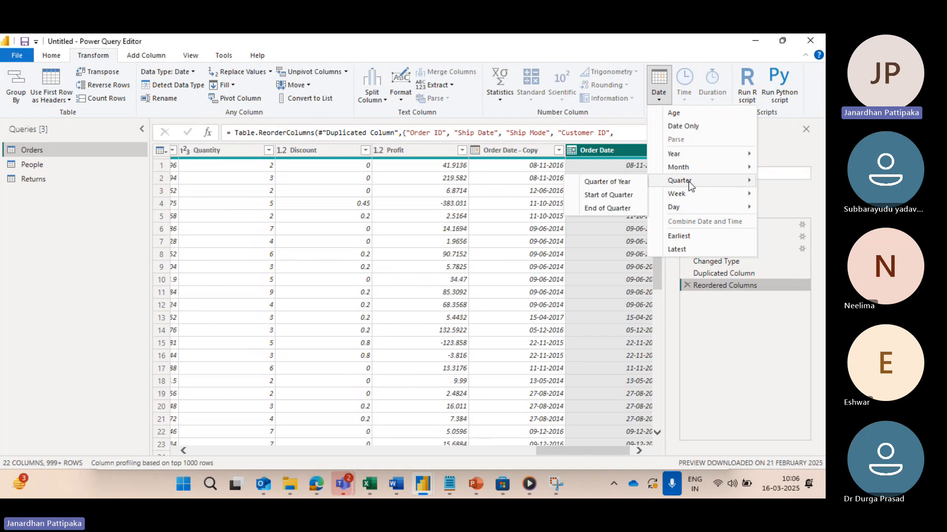
Step: Find Notepad through the Windows search and open it with a blank document
{"action": "left_click", "coordinate": [209, 486]}
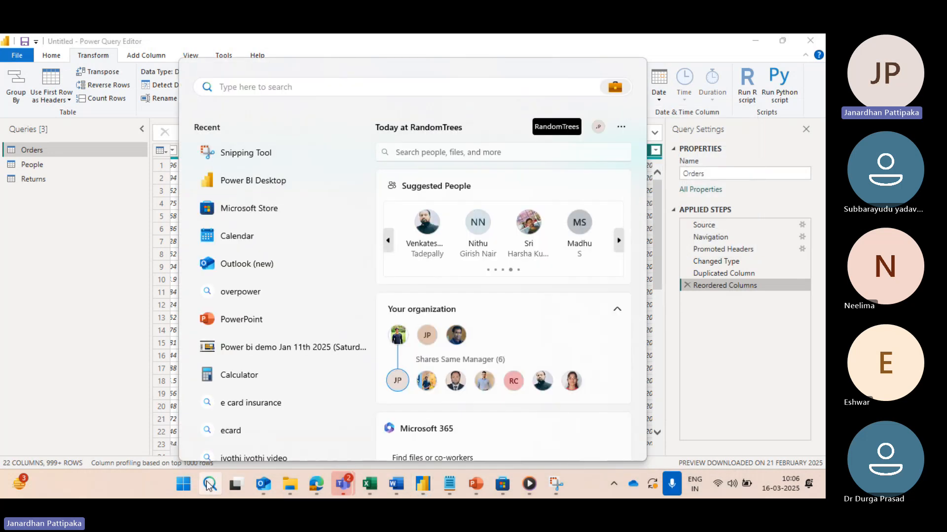
{"action": "type", "text": "note"}
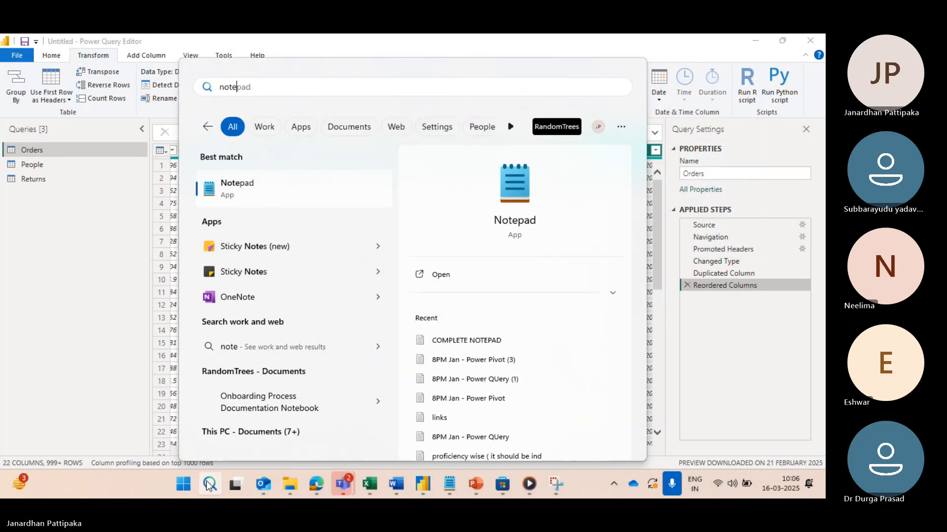
{"action": "type", "text": "pad"}
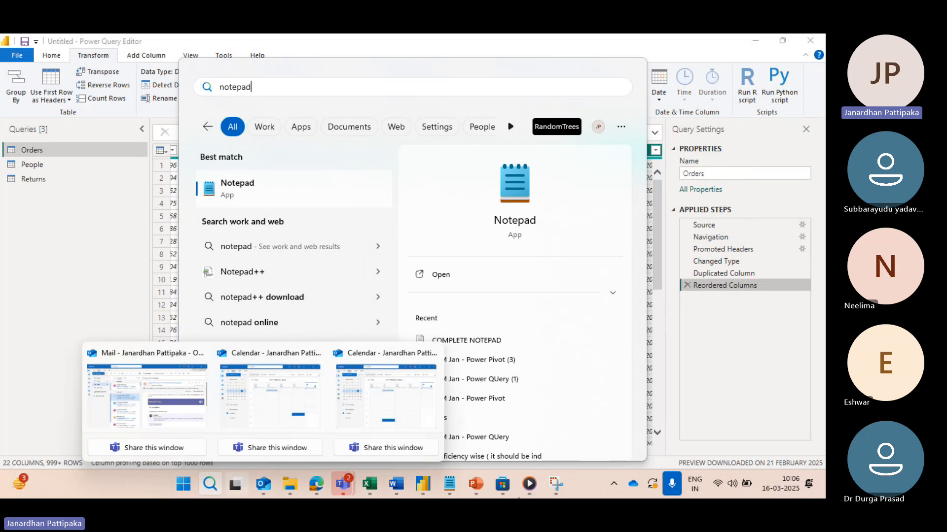
{"action": "left_click", "coordinate": [511, 223]}
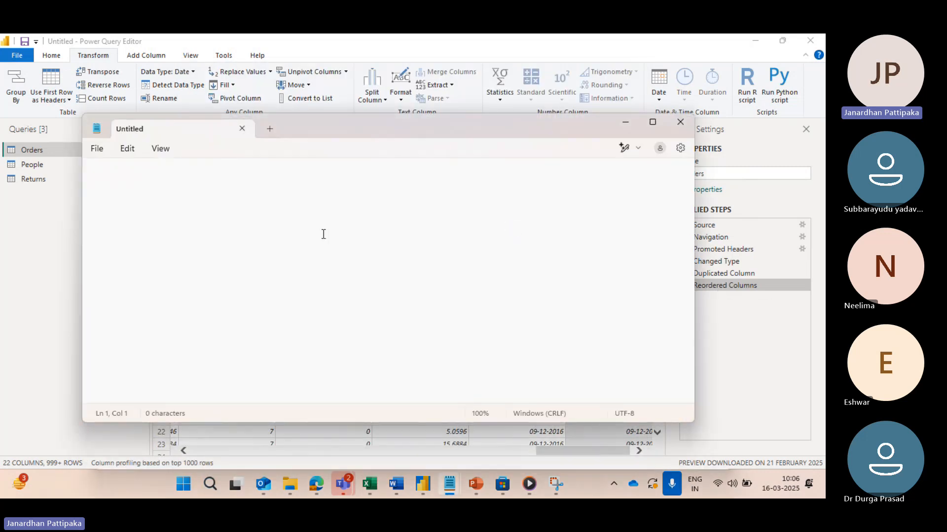
Step: Write the heading "YEAR:" in capitals on the first line of the note, followed by a blank line
{"action": "type", "text": "year"}
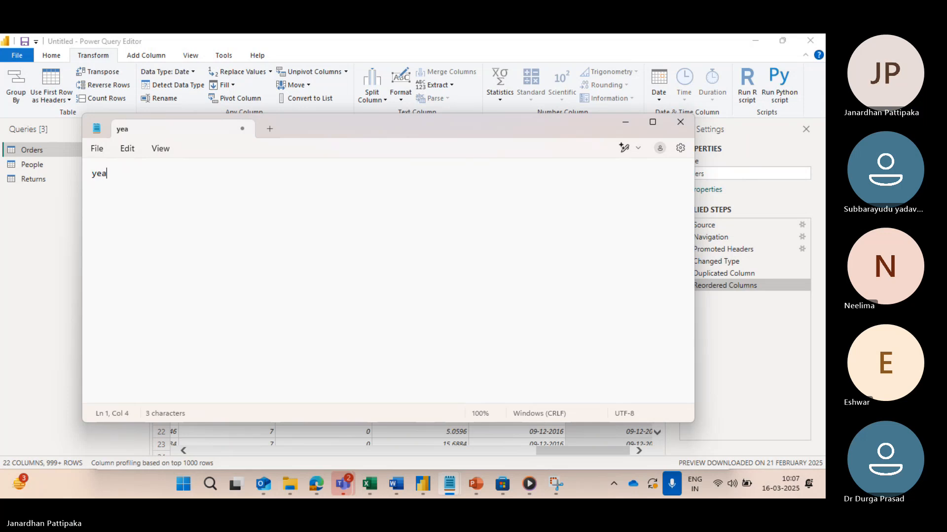
{"action": "key", "text": "BackSpace"}
{"action": "key", "text": "BackSpace"}
{"action": "key", "text": "BackSpace"}
{"action": "key", "text": "BackSpace"}
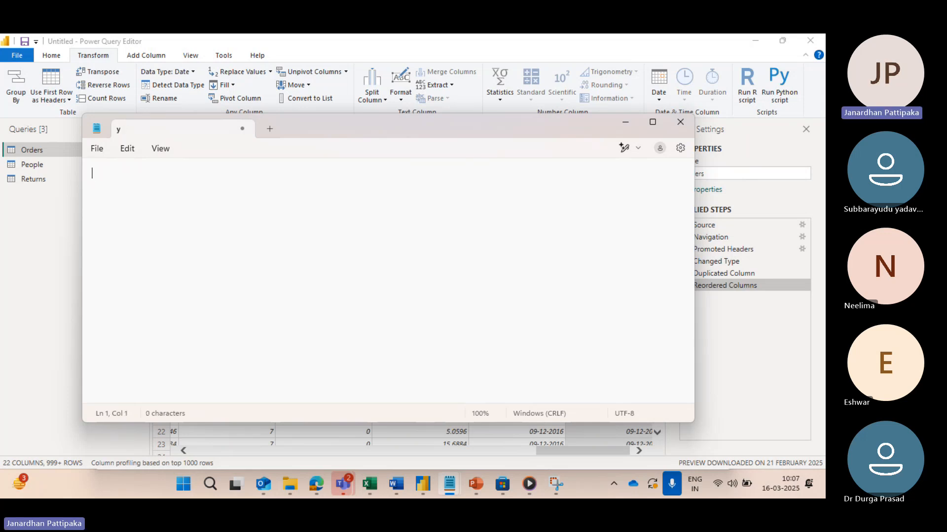
{"action": "key", "text": "Caps_Lock"}
{"action": "type", "text": "YEAR"}
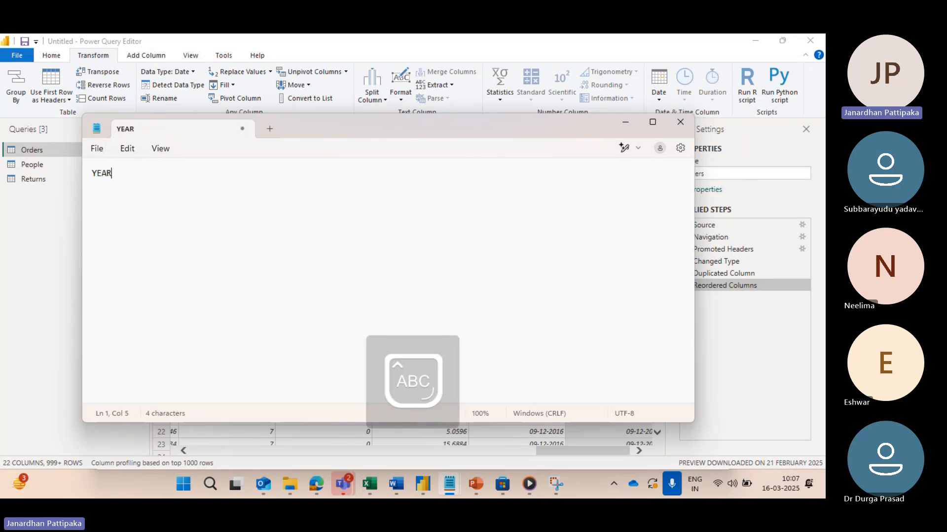
{"action": "type", "text": ":"}
{"action": "key", "text": "Return"}
{"action": "key", "text": "Return"}
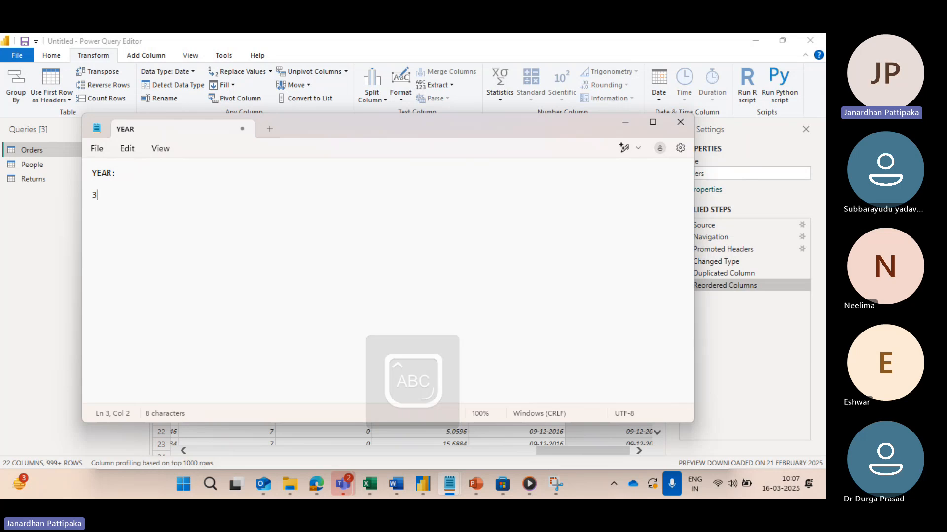
Step: Add the subheading "3 QUARTERS:" and the first list entry "1) JAN TO MARCH= Q1" to the note
{"action": "type", "text": "3 QUAR"}
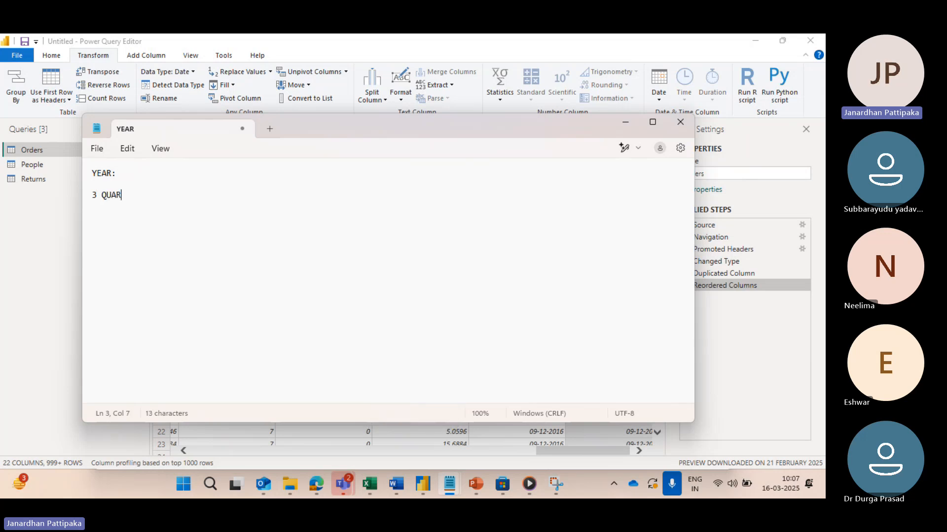
{"action": "type", "text": "TERS:"}
{"action": "key", "text": "Return"}
{"action": "type", "text": "1) JAN TO MAR"}
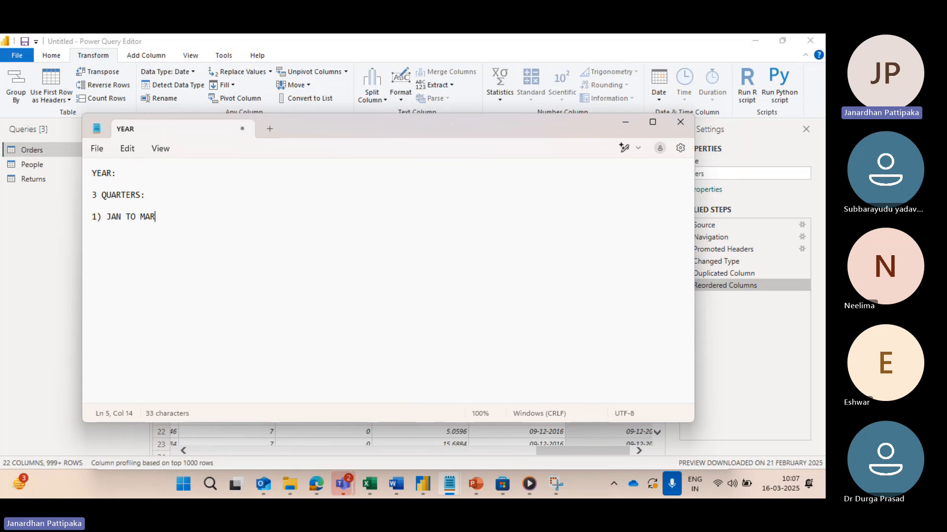
{"action": "type", "text": "CH= Q1"}
{"action": "key", "text": "Return"}
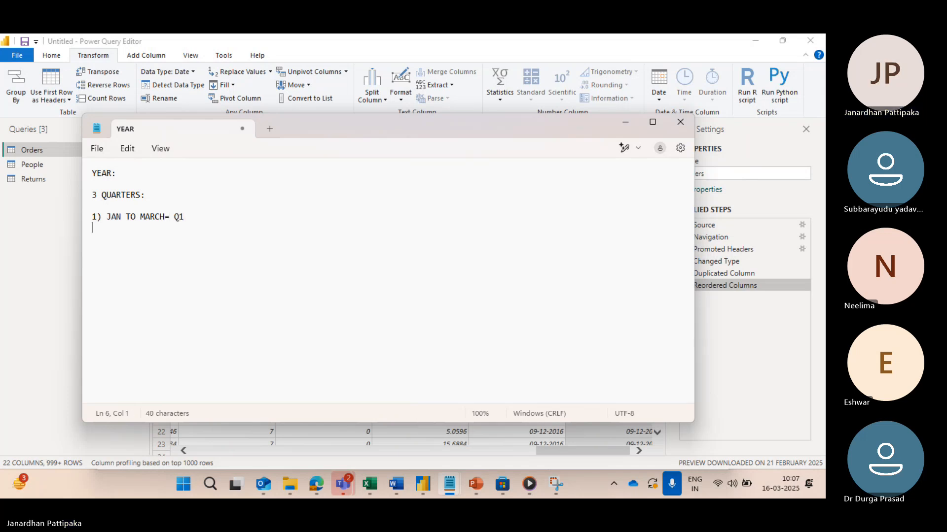
Step: Add the second list entry "2) APRIL TO JUNE=Q2" in capitals below the first quarter
{"action": "type", "text": "2) a"}
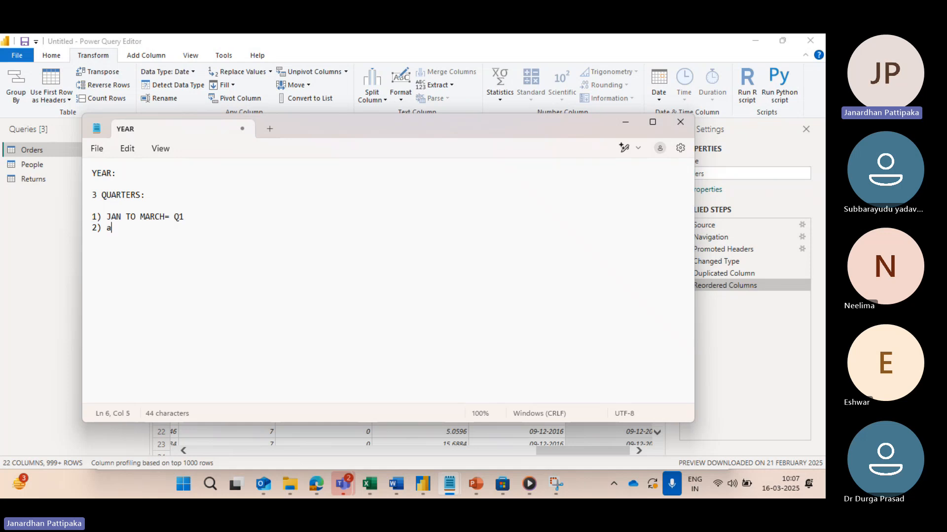
{"action": "type", "text": "PRIL"}
{"action": "key", "text": "BackSpace"}
{"action": "key", "text": "BackSpace"}
{"action": "key", "text": "BackSpace"}
{"action": "key", "text": "BackSpace"}
{"action": "key", "text": "BackSpace"}
{"action": "type", "text": "AP"}
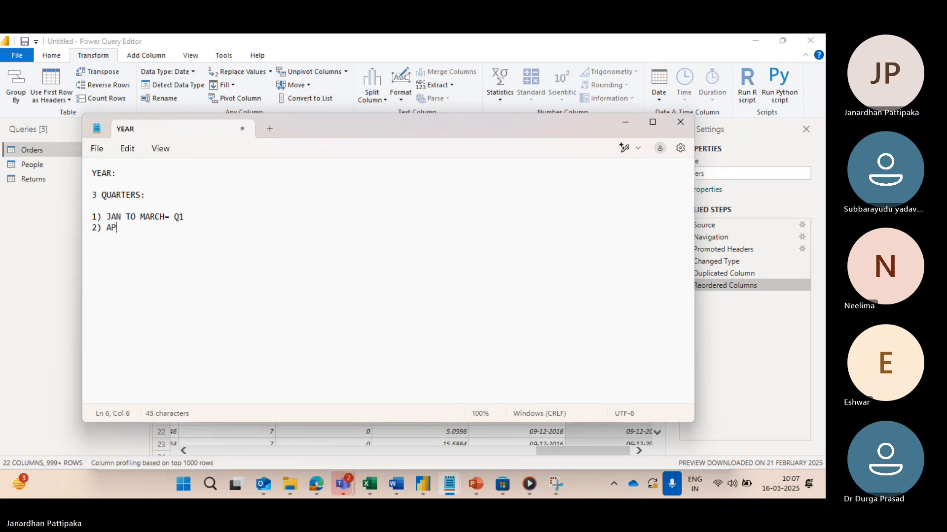
{"action": "type", "text": "RIL TO "}
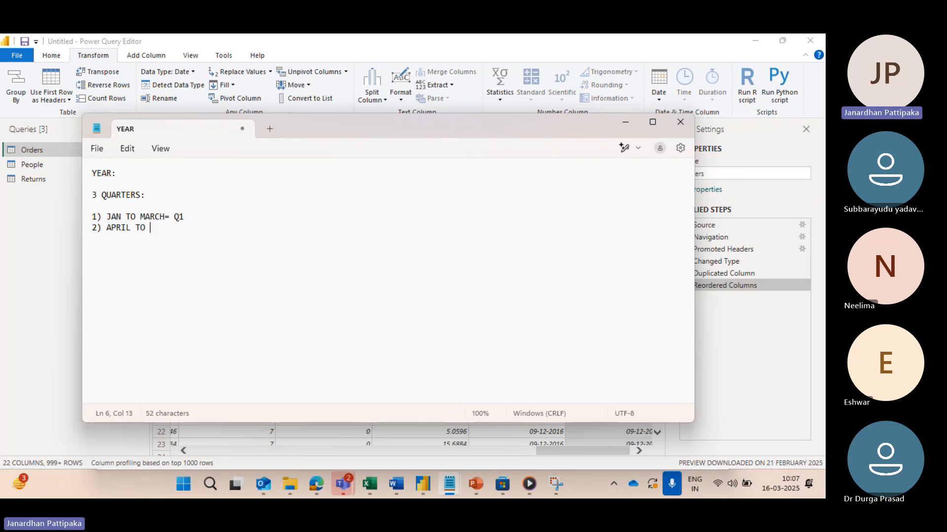
{"action": "type", "text": "JUNE=Q2"}
{"action": "key", "text": "Return"}
Step: Add the third list entry "3) JULY TO SEPT=Q3" below the second quarter
{"action": "type", "text": "3) JULY TO SEP"}
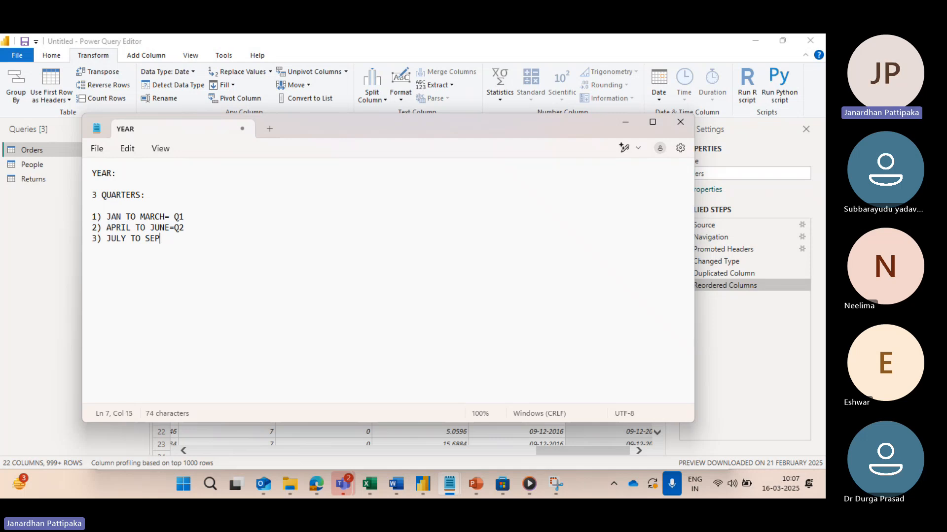
{"action": "type", "text": "T="}
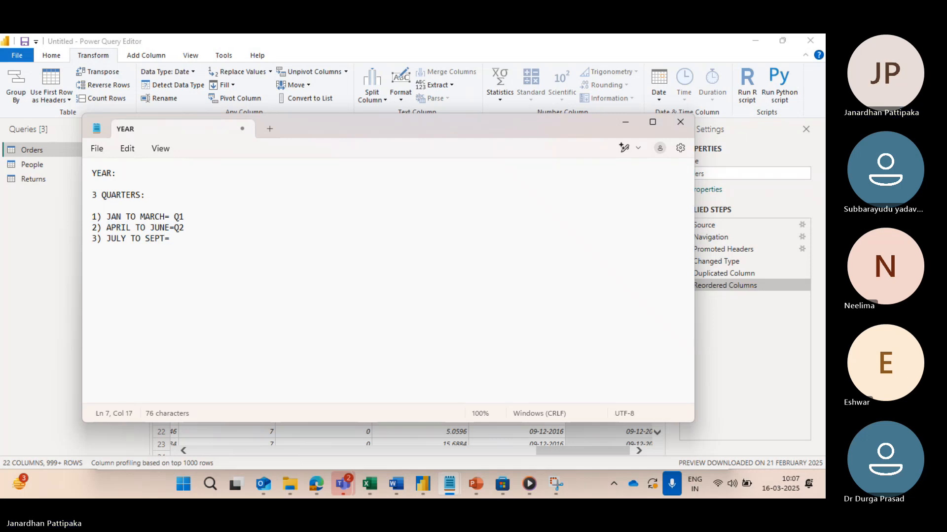
{"action": "type", "text": "Q3 "}
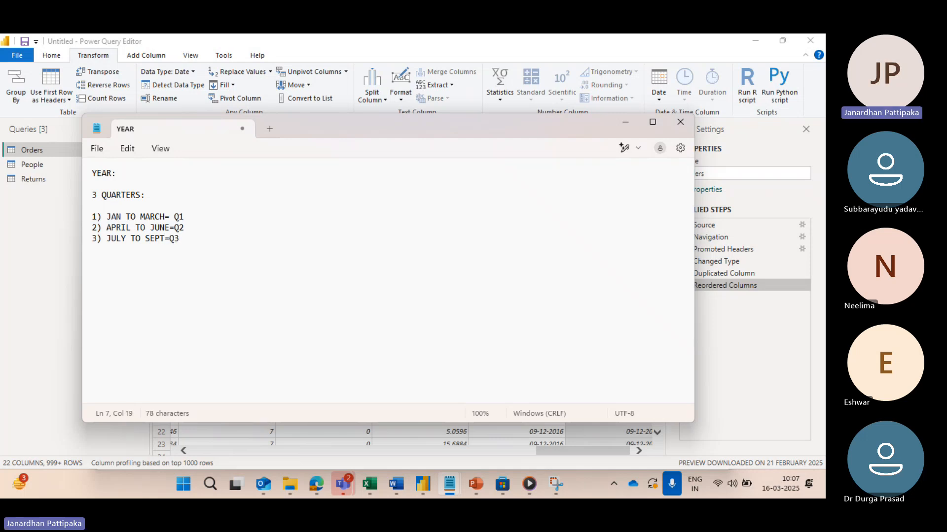
{"action": "type", "text": "4) OCT TO DEC=Q4"}
Step: Correct the start of the quarters subheading so that it reads "12 MONTHS 4 QUARTERS"
{"action": "left_click", "coordinate": [99, 194]}
{"action": "key", "text": "BackSpace"}
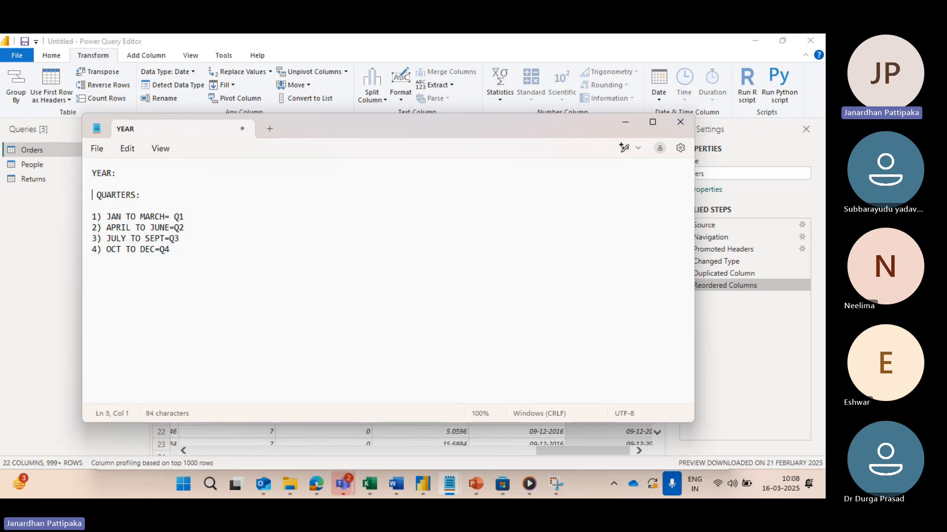
{"action": "type", "text": "12 MONTHS  "}
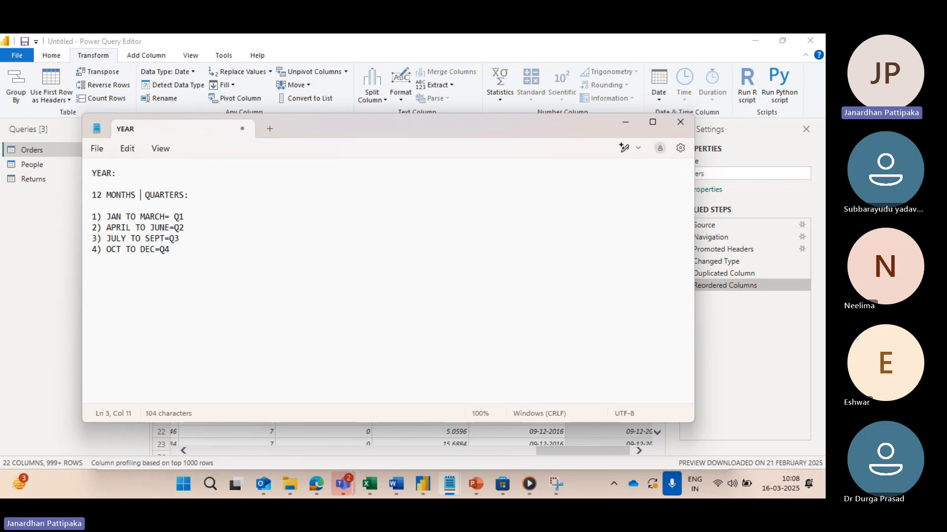
{"action": "type", "text": "4"}
Step: Insert "(EACH QUARTER WILL HAVE 3 MONTHS)" before the colon of the quarters subheading
{"action": "left_click", "coordinate": [190, 195]}
{"action": "type", "text": "(EAC"}
{"action": "type", "text": "H QUARTE"}
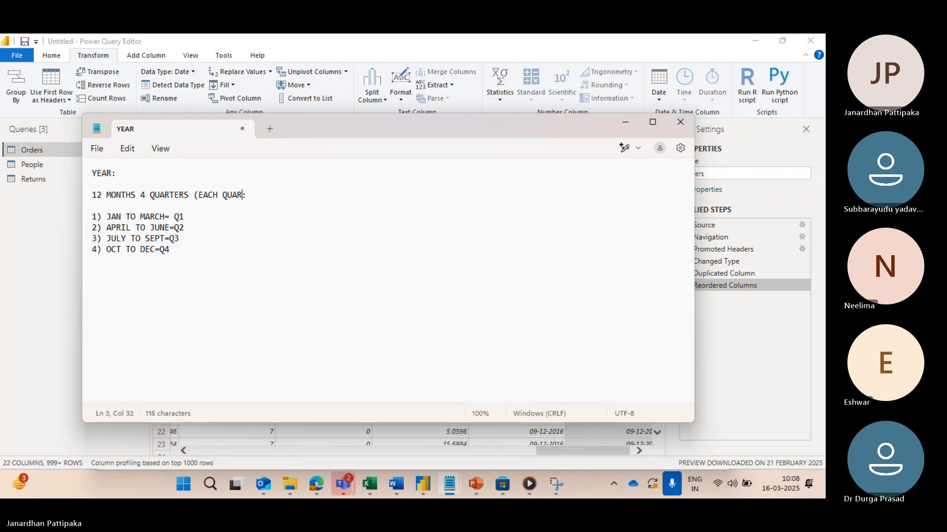
{"action": "type", "text": "R WILL HAVE 3 MONTHS)"}
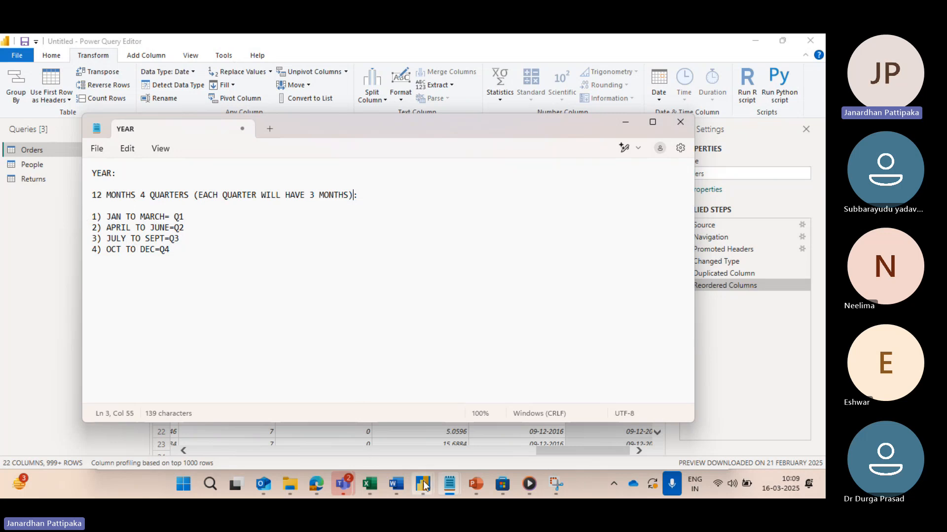
Step: Switch back to the Power Query Editor and transform the Order Date column into the quarter of the year
{"action": "mouse_move", "coordinate": [423, 481]}
{"action": "left_click", "coordinate": [729, 397]}
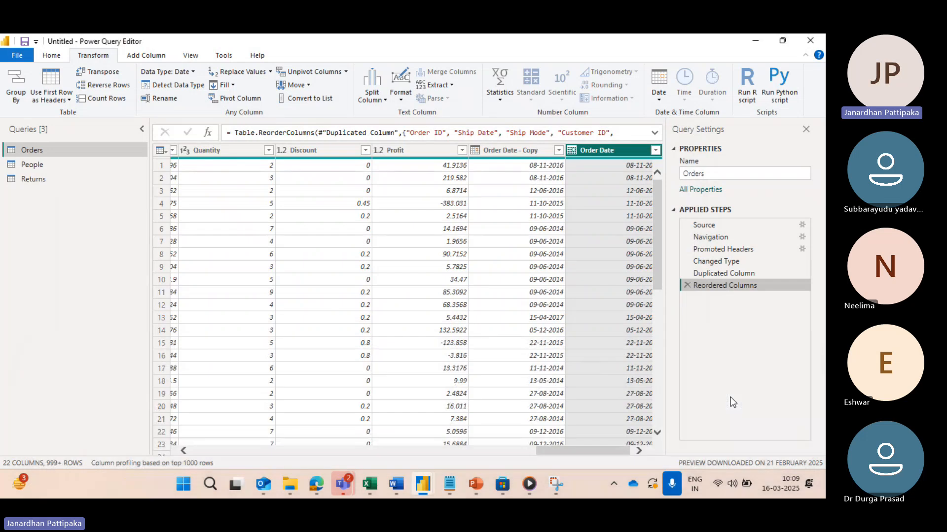
{"action": "left_click", "coordinate": [576, 205]}
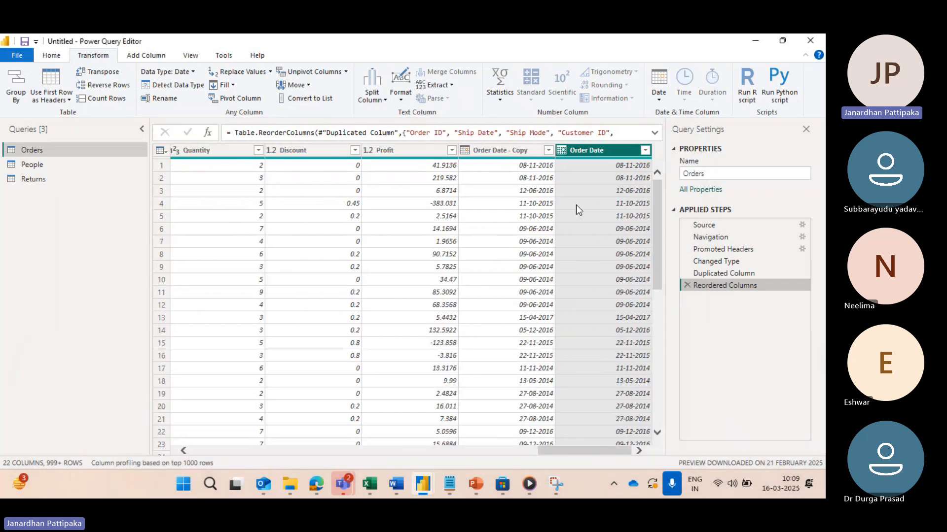
{"action": "left_click", "coordinate": [657, 98]}
{"action": "mouse_move", "coordinate": [690, 184]}
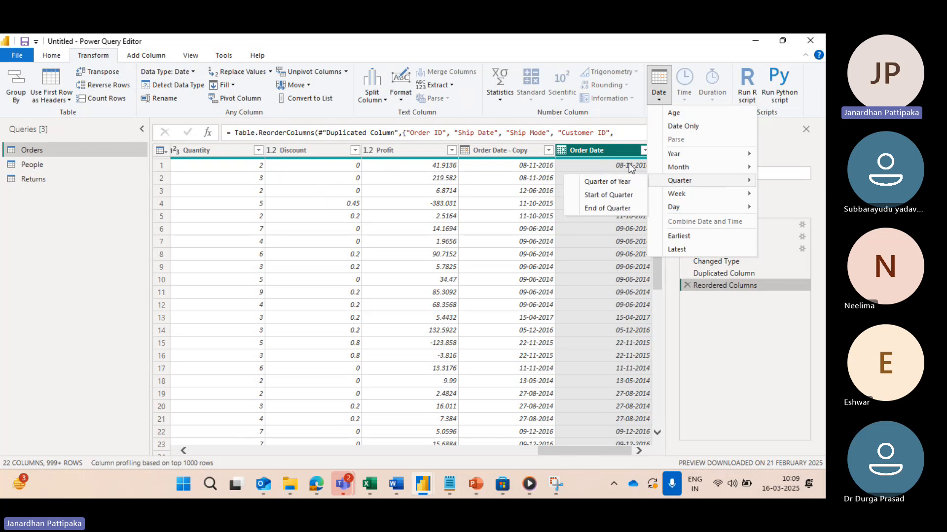
{"action": "left_click", "coordinate": [612, 183]}
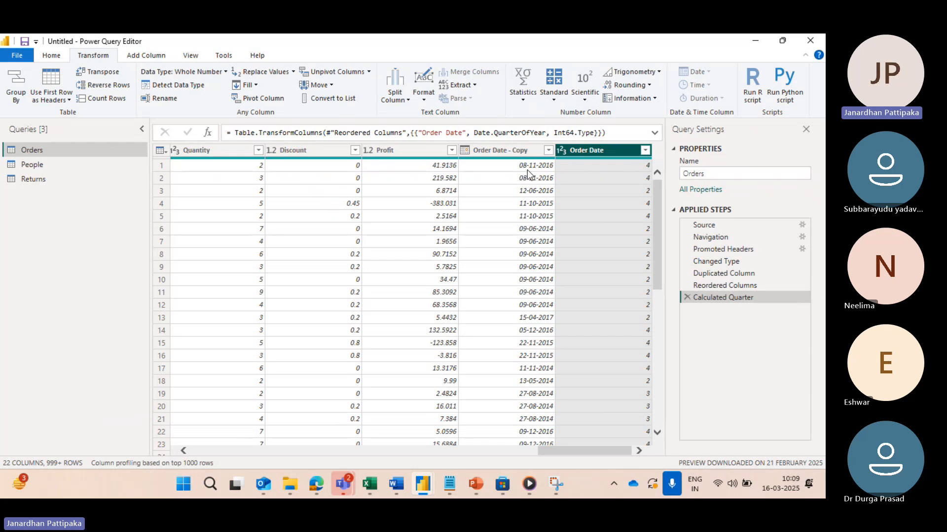
Step: Filter the Order Date column to show only the rows with quarter 1
{"action": "left_click", "coordinate": [645, 150]}
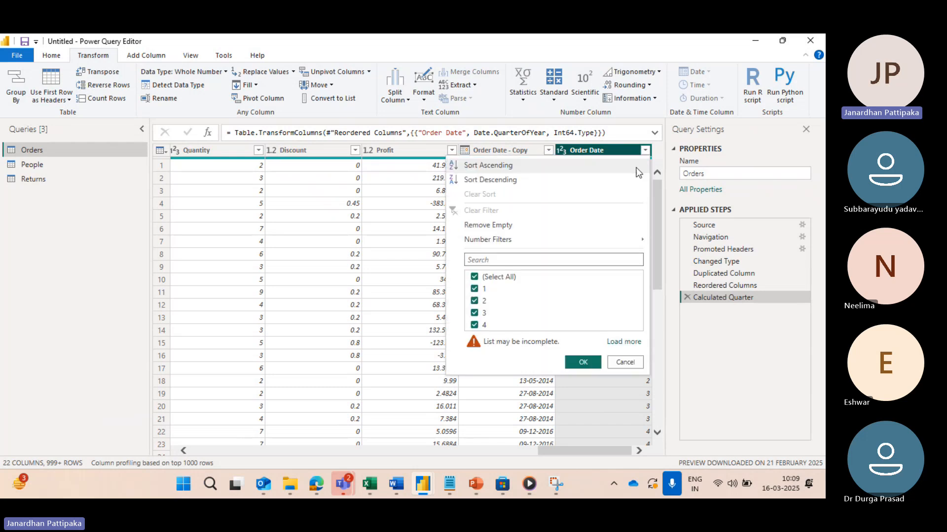
{"action": "left_click", "coordinate": [474, 277]}
{"action": "left_click", "coordinate": [474, 290]}
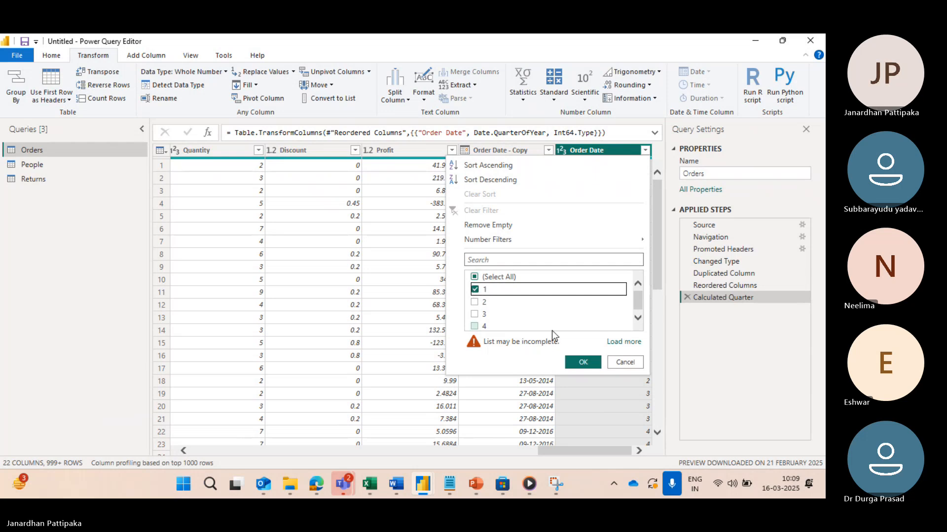
{"action": "left_click", "coordinate": [584, 361]}
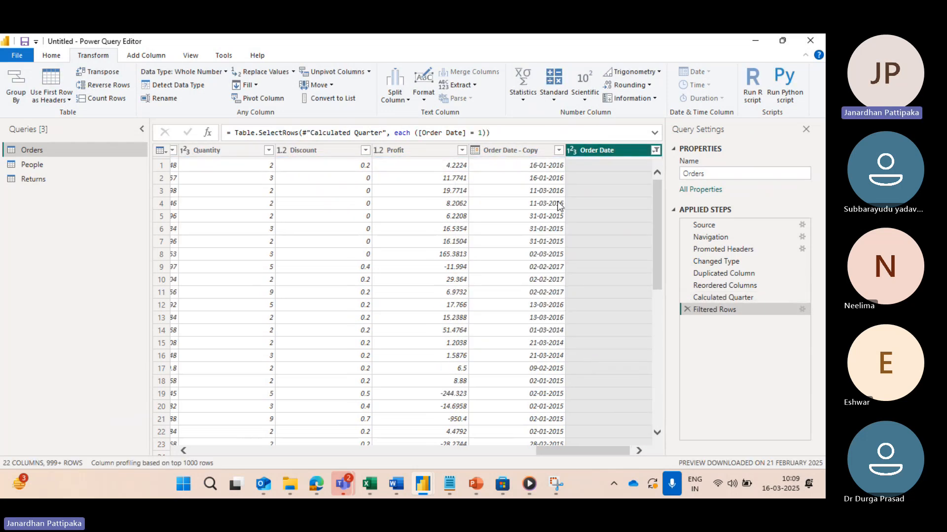
Step: Check the dates in the Order Date - Copy filter list for quarter 1 against the month ranges in the YEAR notes
{"action": "left_click", "coordinate": [559, 150]}
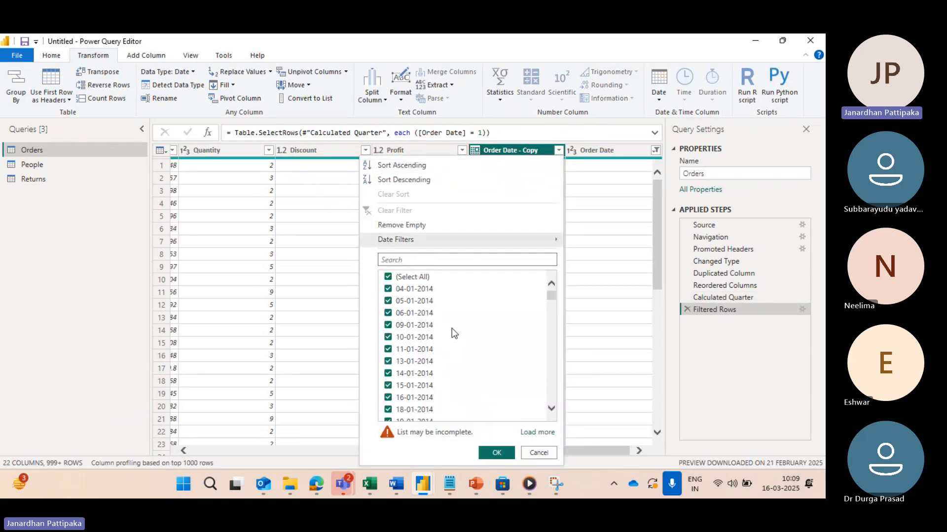
{"action": "scroll", "coordinate": [429, 358], "scroll_direction": "down", "scroll_amount": 5}
{"action": "scroll", "coordinate": [429, 358], "scroll_direction": "down", "scroll_amount": 8}
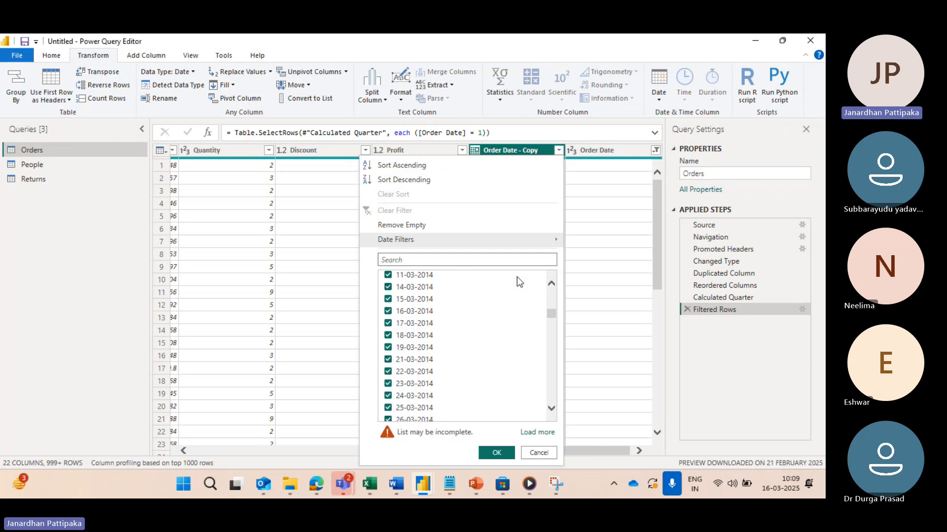
{"action": "left_click", "coordinate": [590, 179]}
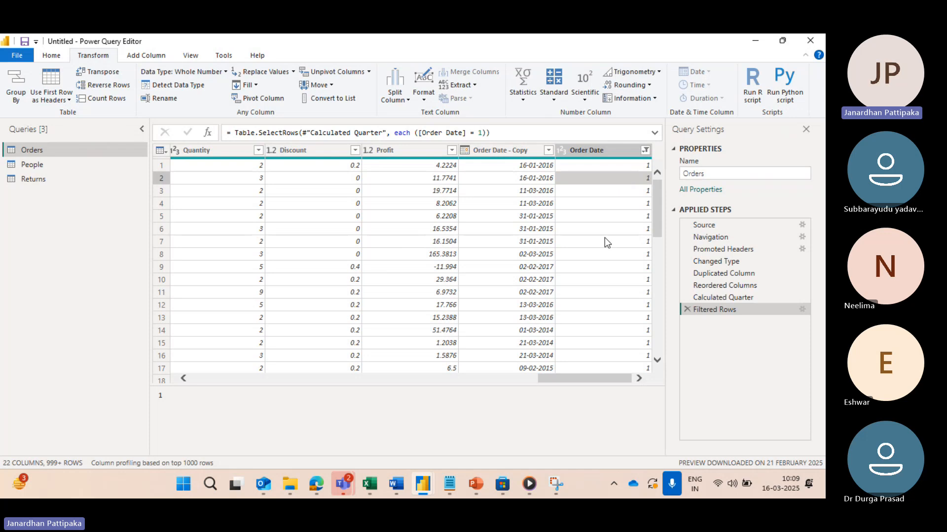
{"action": "key", "text": "alt+Tab"}
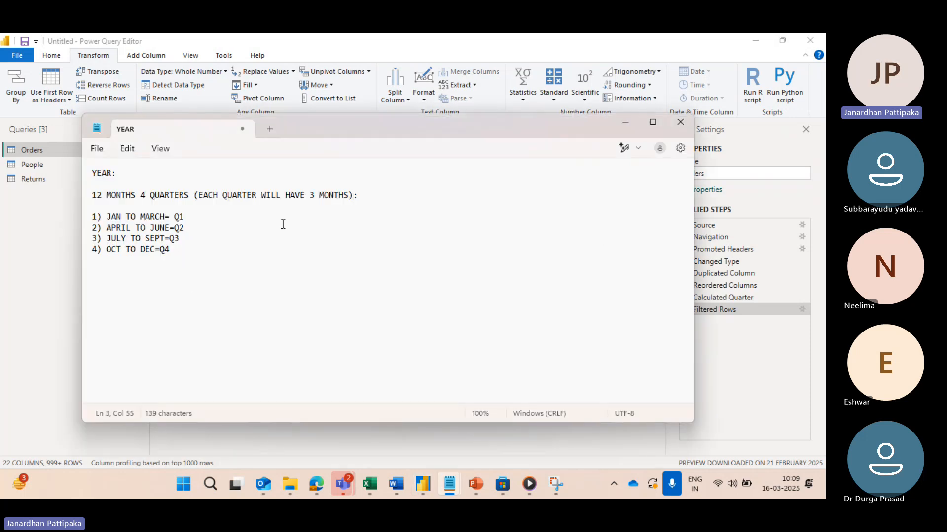
{"action": "key", "text": "alt+Tab"}
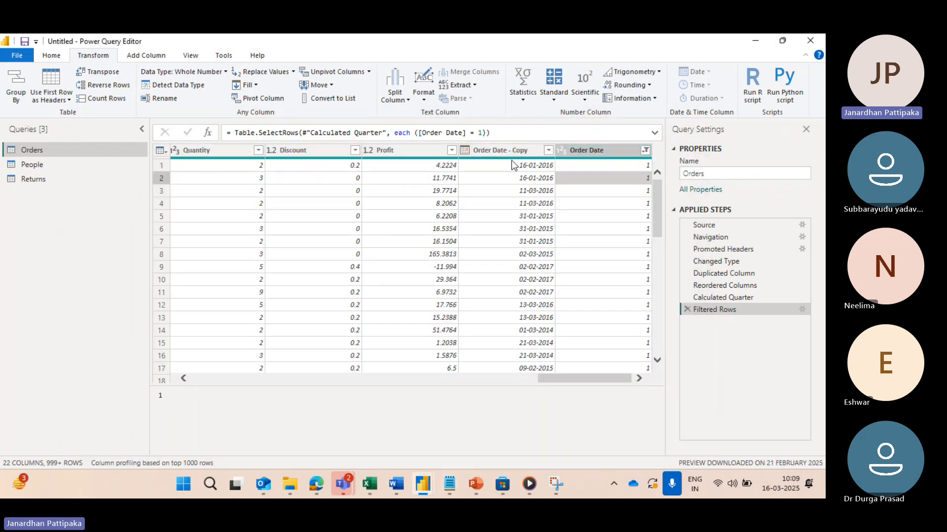
{"action": "left_click", "coordinate": [548, 151]}
{"action": "scroll", "coordinate": [425, 336], "scroll_direction": "down", "scroll_amount": 15}
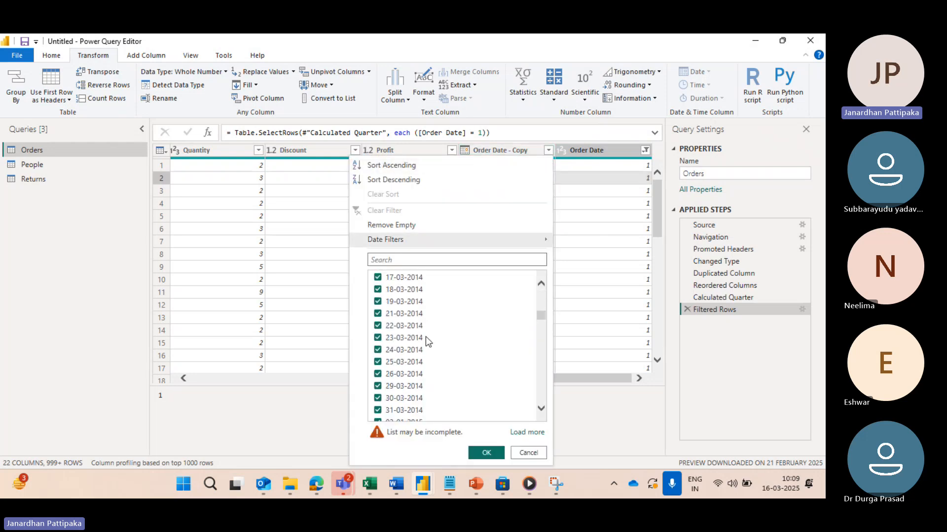
{"action": "scroll", "coordinate": [425, 336], "scroll_direction": "down", "scroll_amount": 20}
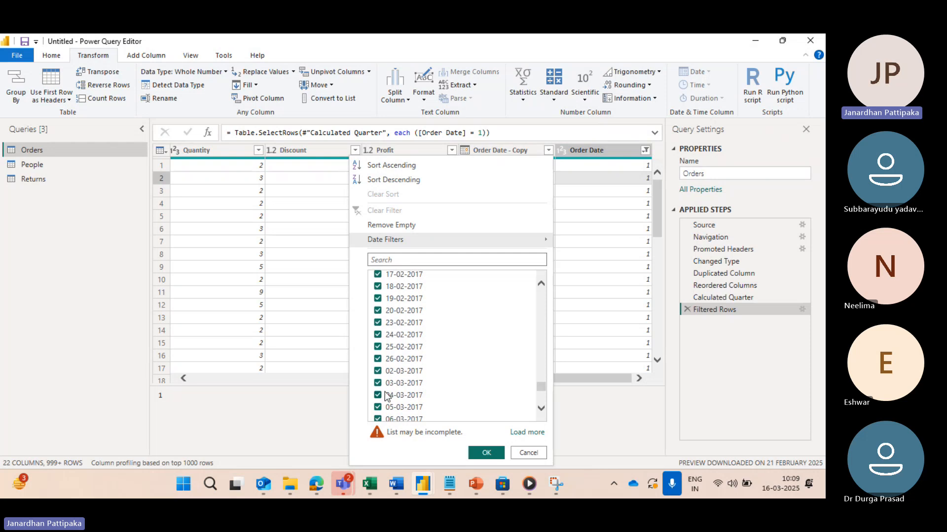
{"action": "scroll", "coordinate": [386, 397], "scroll_direction": "down", "scroll_amount": 2}
{"action": "left_click", "coordinate": [597, 286]}
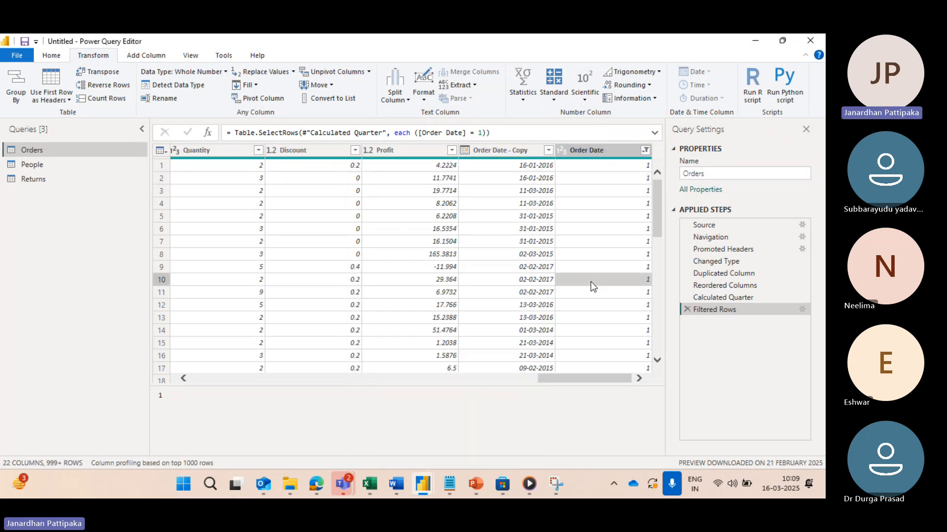
Step: Change the Order Date column filter to show only the rows with quarter 2
{"action": "left_click", "coordinate": [645, 151]}
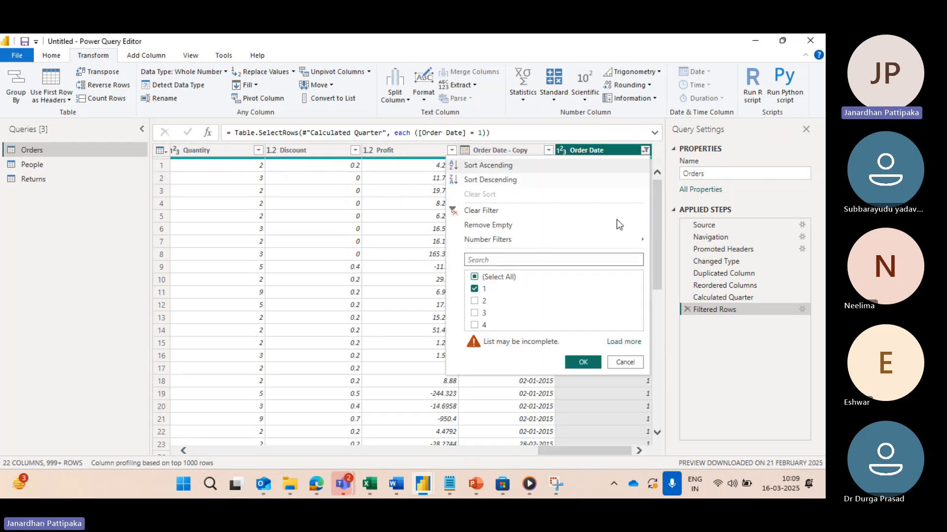
{"action": "left_click", "coordinate": [475, 289]}
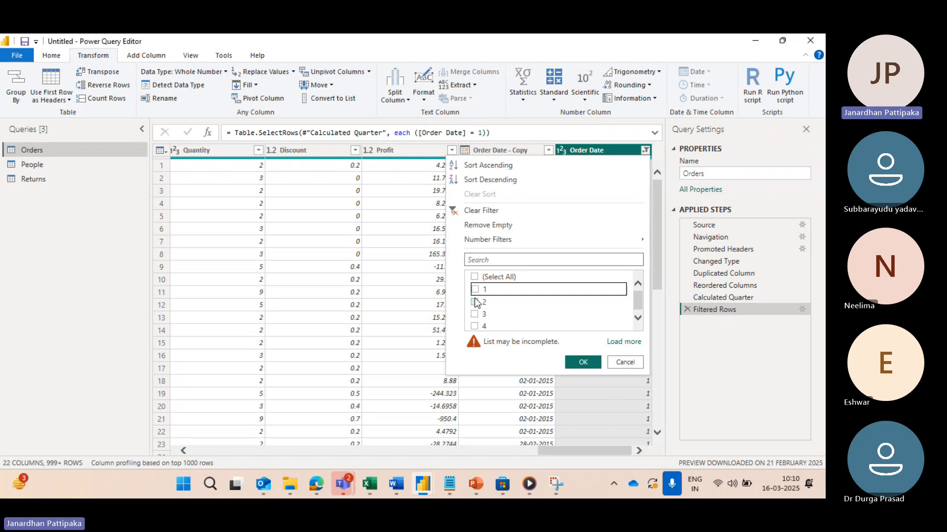
{"action": "left_click", "coordinate": [474, 302]}
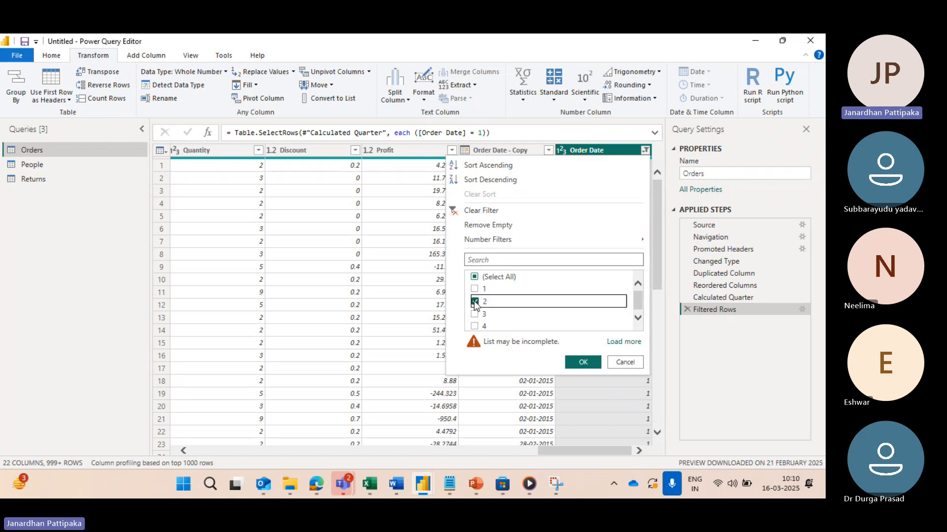
{"action": "left_click", "coordinate": [578, 363]}
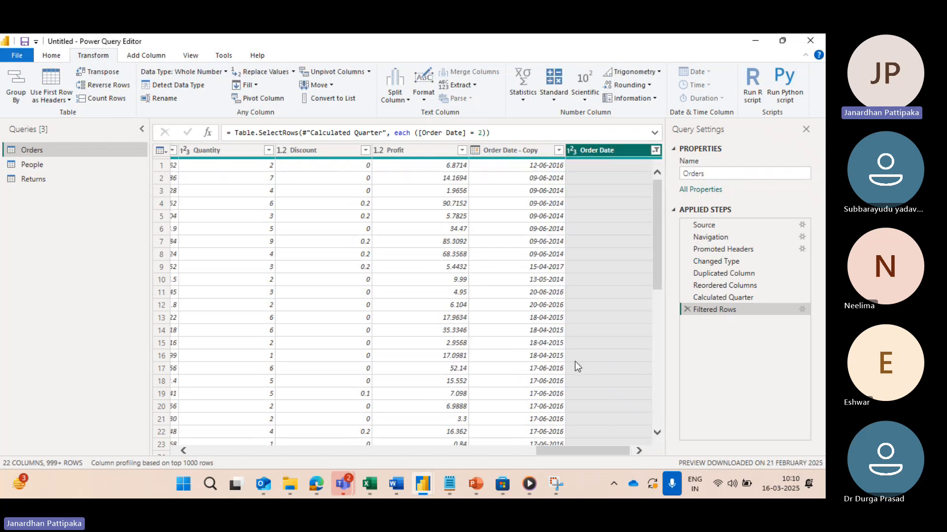
Step: Review the Order Date - Copy filter list to see which months fall in quarter 2
{"action": "left_click", "coordinate": [558, 150]}
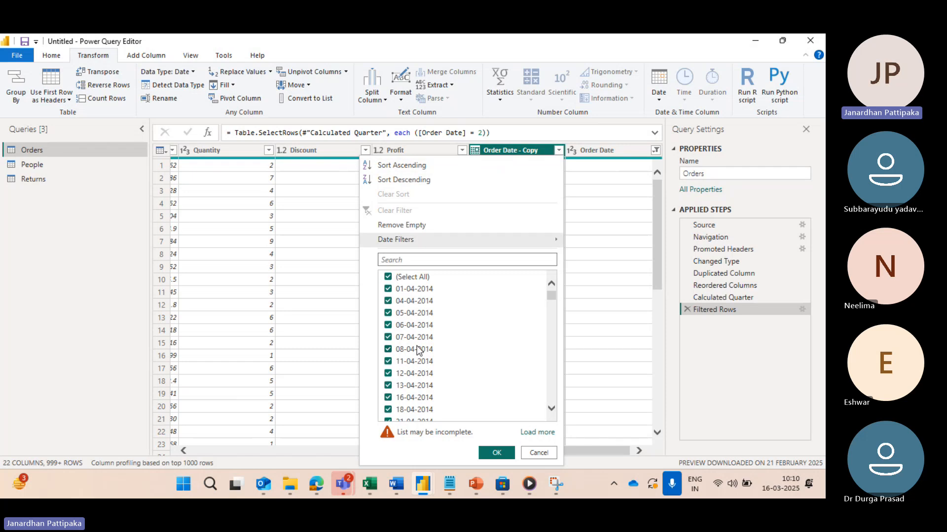
{"action": "scroll", "coordinate": [413, 379], "scroll_direction": "down", "scroll_amount": 6}
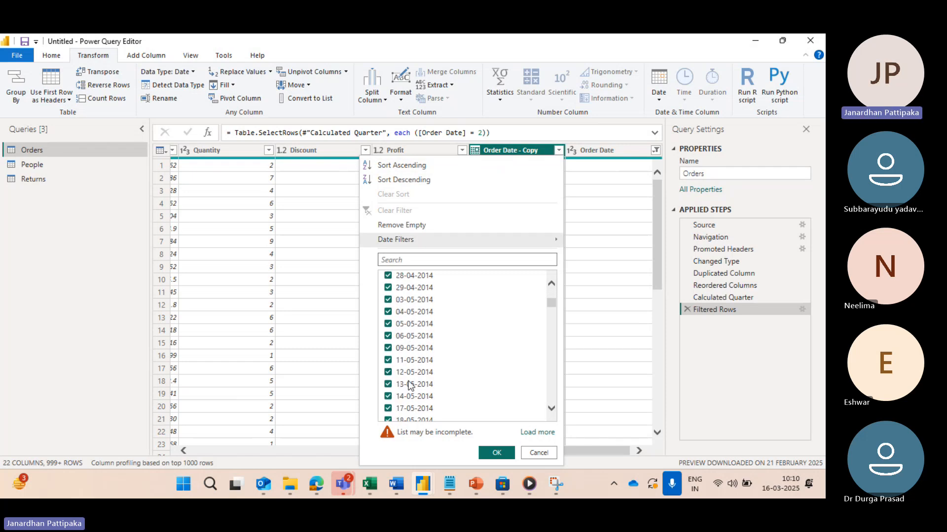
{"action": "scroll", "coordinate": [413, 380], "scroll_direction": "down", "scroll_amount": 6}
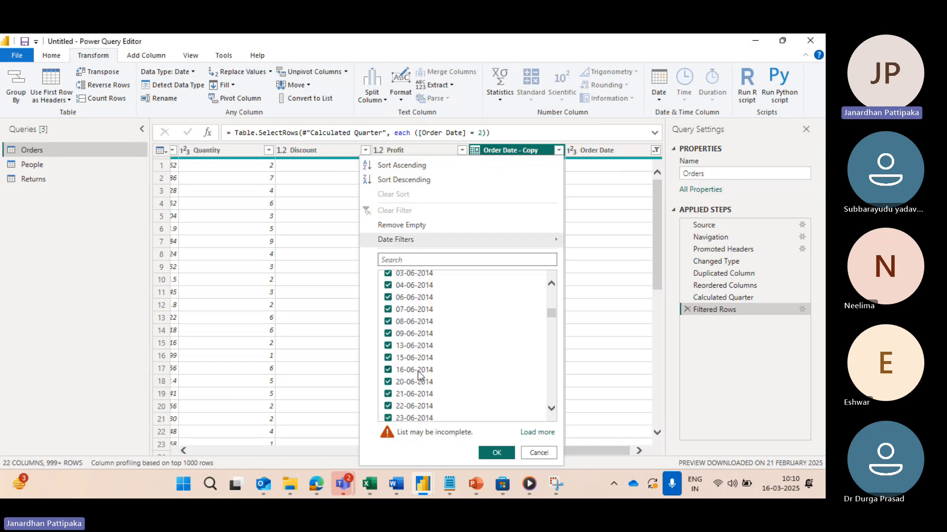
{"action": "left_click", "coordinate": [595, 183]}
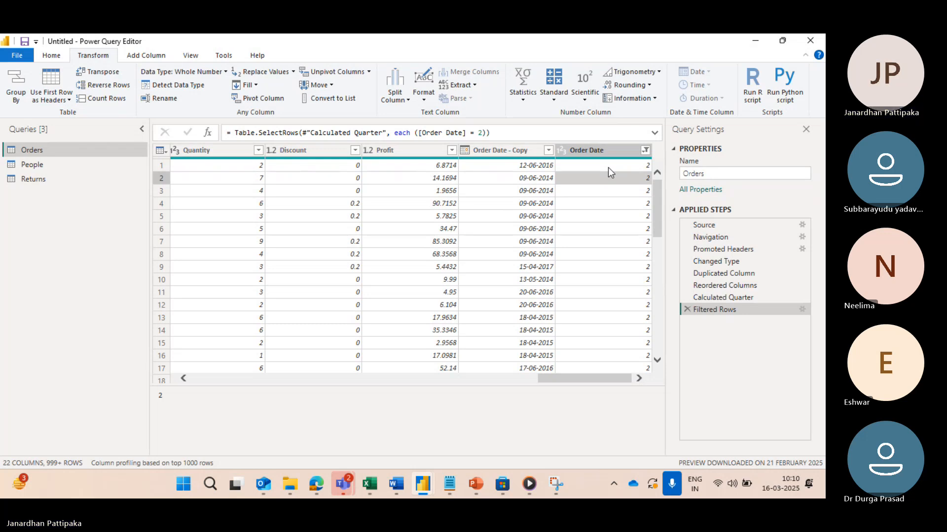
Step: Change the Order Date column filter to show only the rows with quarter 3
{"action": "left_click", "coordinate": [644, 150]}
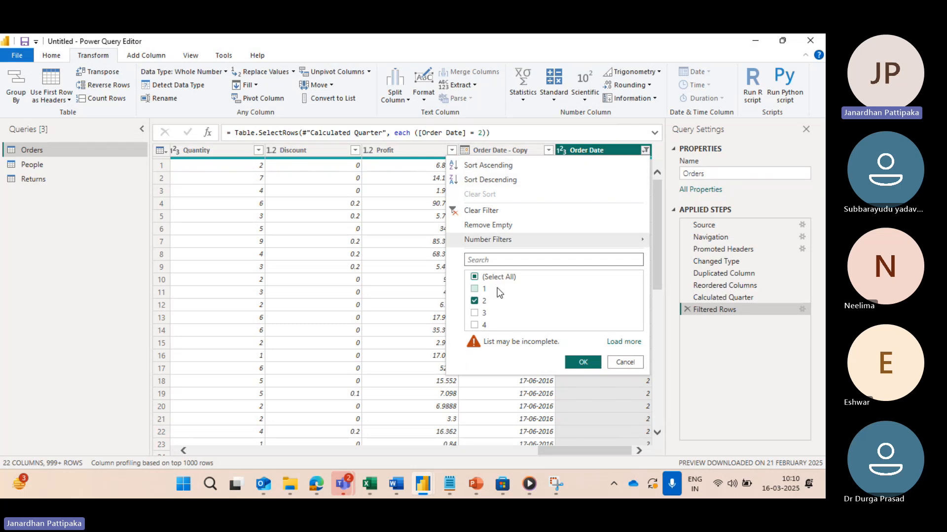
{"action": "left_click", "coordinate": [476, 301]}
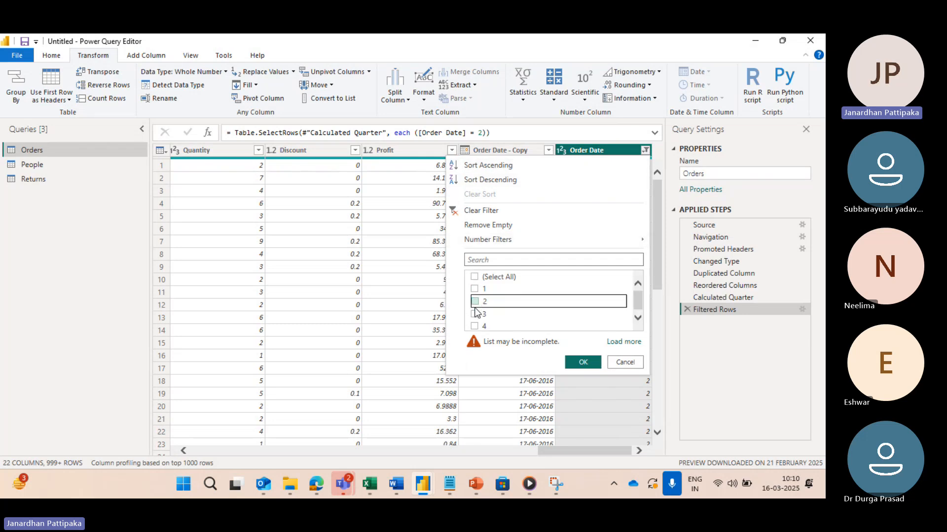
{"action": "left_click", "coordinate": [475, 314]}
{"action": "left_click", "coordinate": [581, 363]}
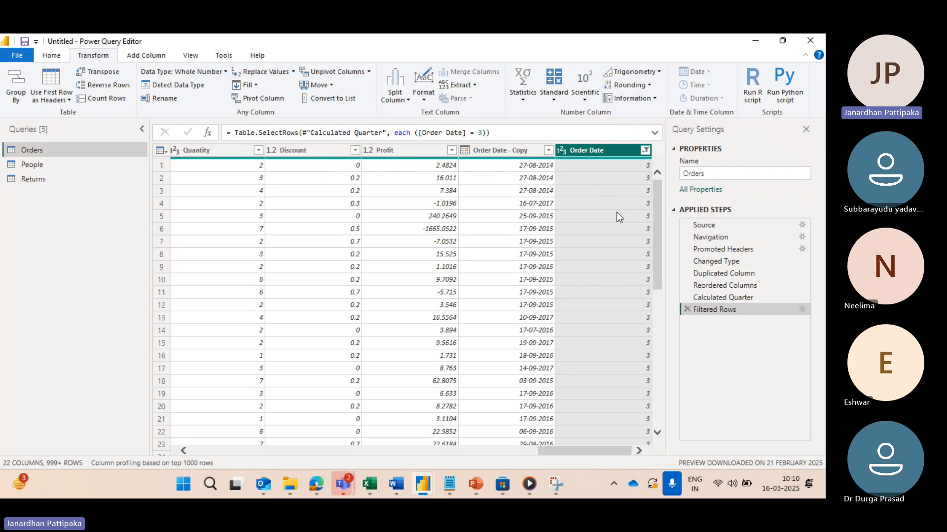
Step: Consult the YEAR notes and compare the quarter 3 months with the dates in the Order Date - Copy filter list
{"action": "key", "text": "alt+Tab"}
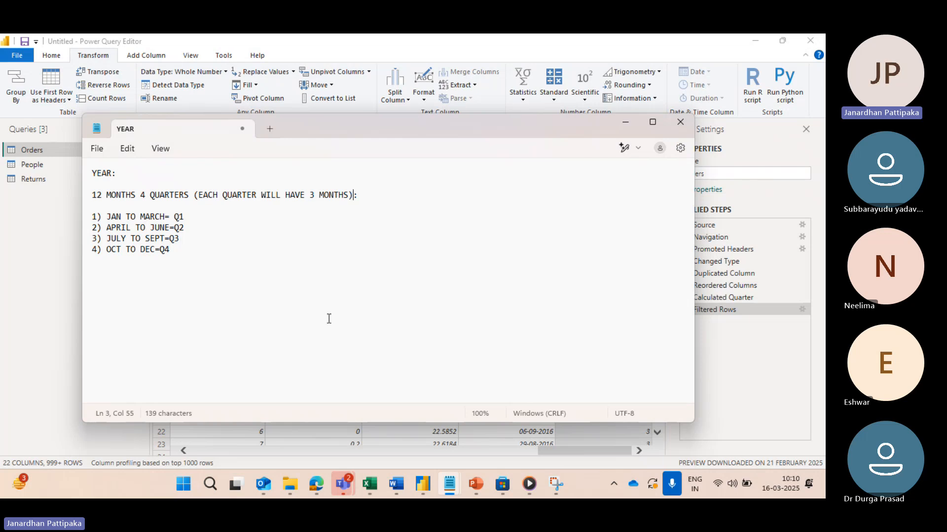
{"action": "key", "text": "alt+Tab"}
{"action": "left_click", "coordinate": [549, 151]}
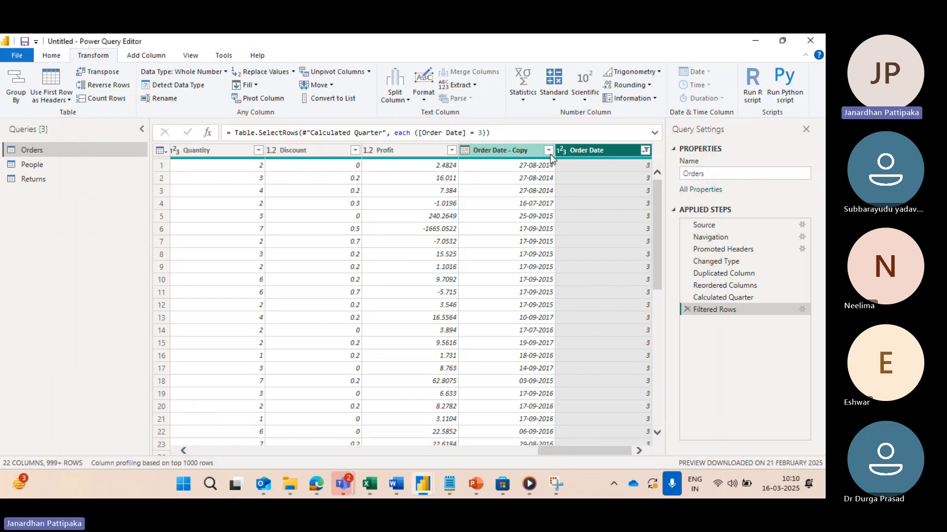
{"action": "scroll", "coordinate": [420, 315], "scroll_direction": "down", "scroll_amount": 5}
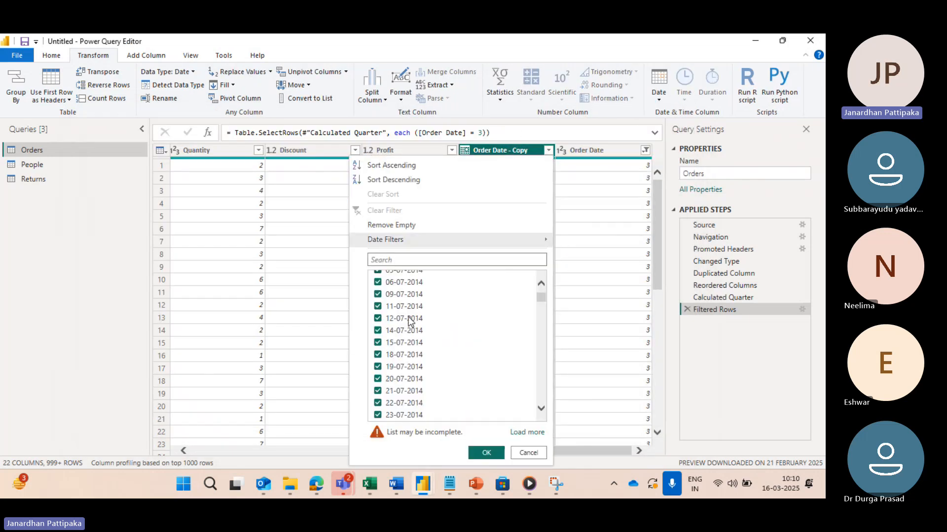
{"action": "scroll", "coordinate": [398, 346], "scroll_direction": "down", "scroll_amount": 6}
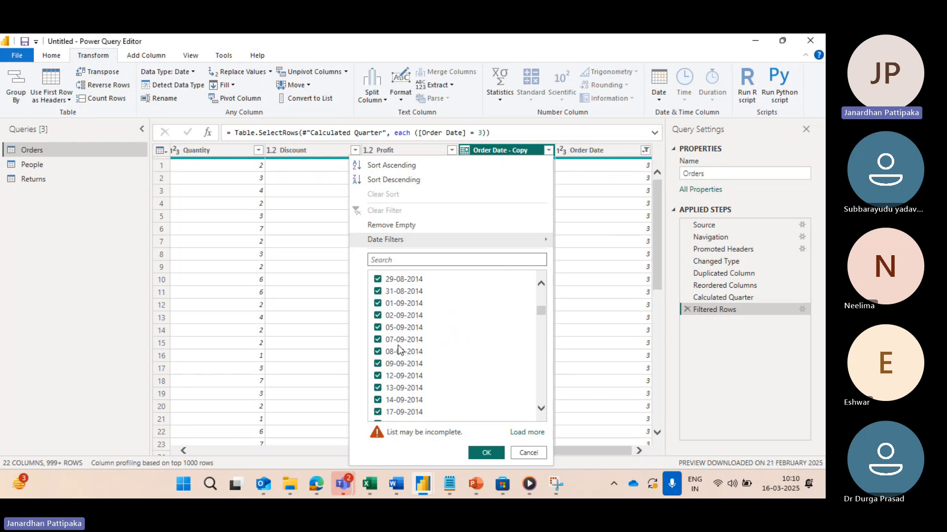
{"action": "scroll", "coordinate": [413, 383], "scroll_direction": "down", "scroll_amount": 20}
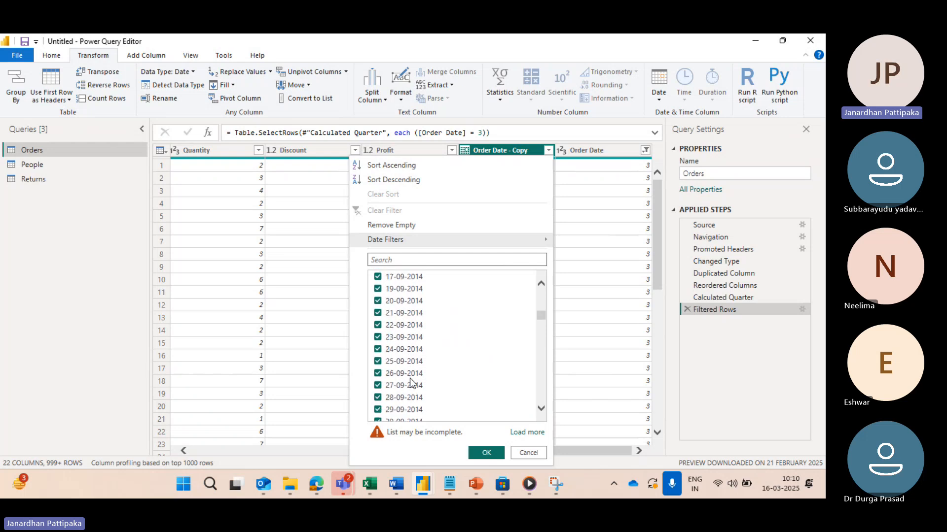
{"action": "scroll", "coordinate": [412, 384], "scroll_direction": "down", "scroll_amount": 2}
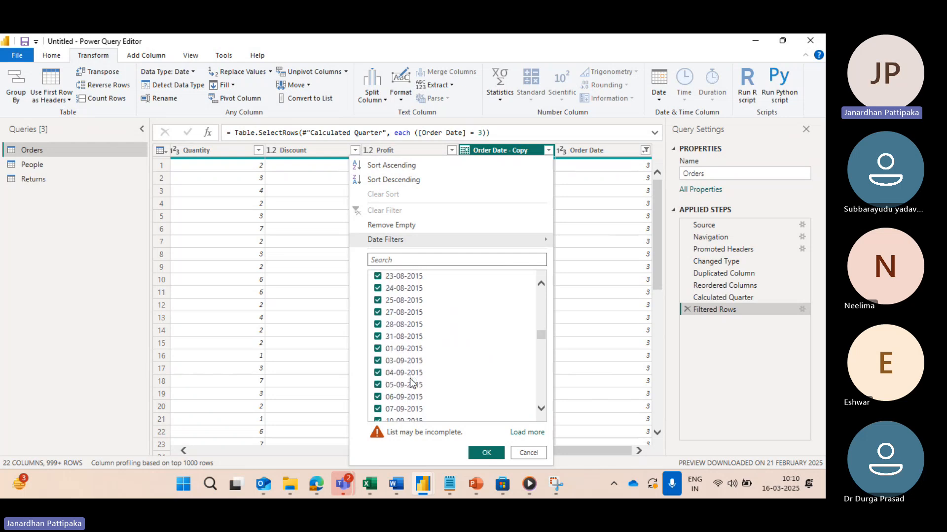
{"action": "left_click", "coordinate": [625, 267]}
Step: Change the Order Date column filter to show only the rows with quarter 4
{"action": "left_click", "coordinate": [646, 150]}
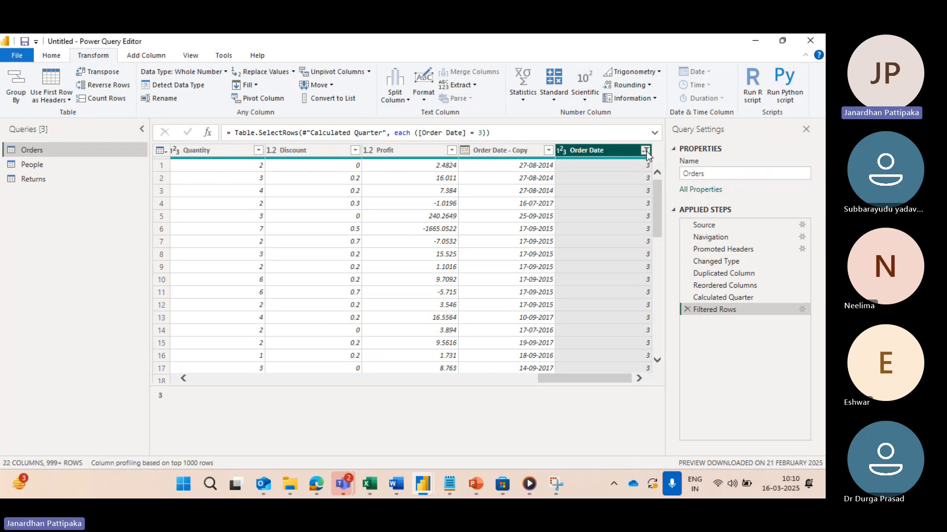
{"action": "left_click", "coordinate": [475, 313]}
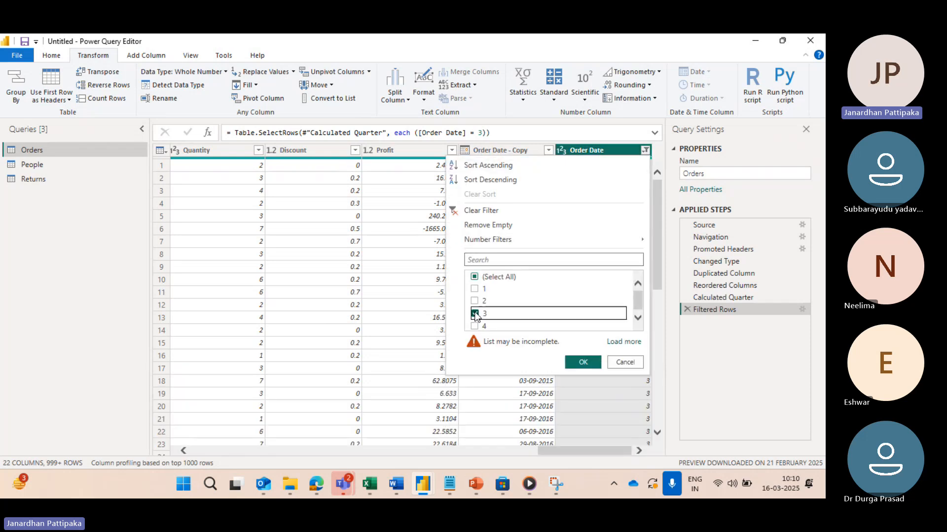
{"action": "left_click", "coordinate": [474, 325]}
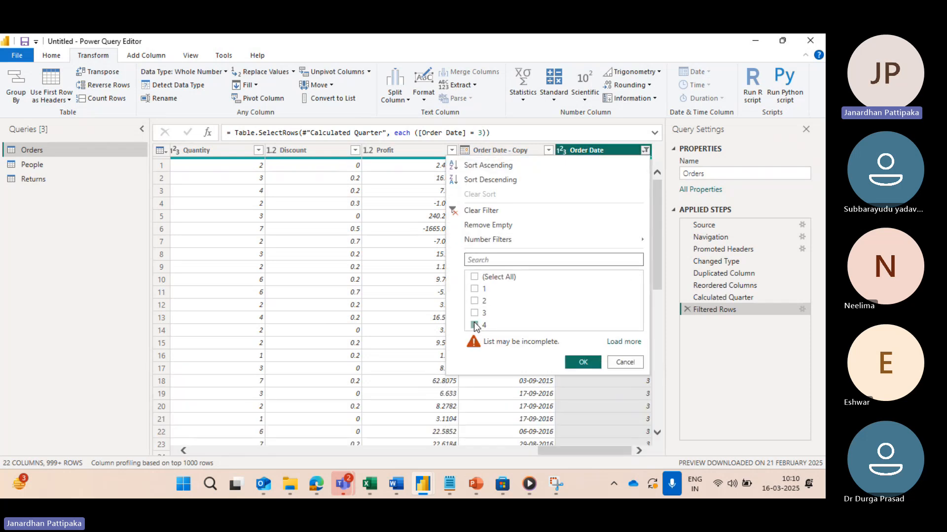
{"action": "left_click", "coordinate": [583, 362]}
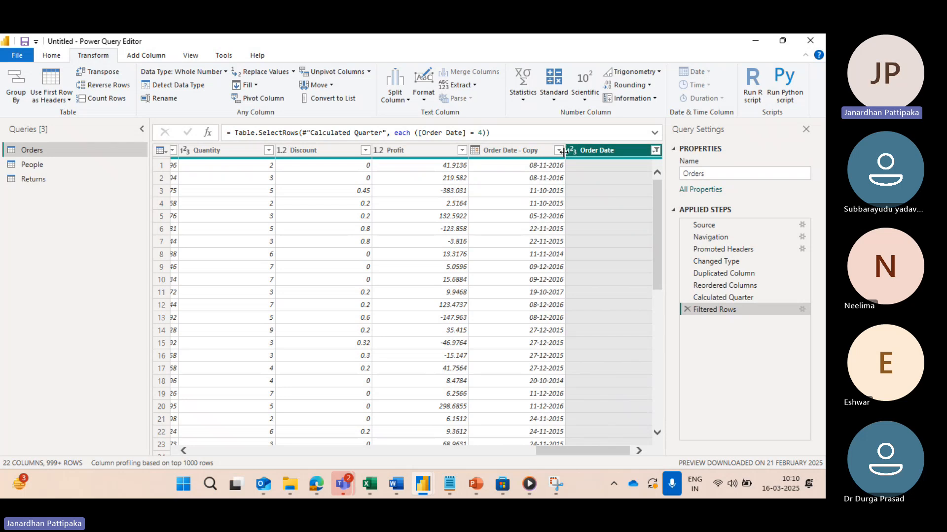
Step: Review the Order Date - Copy filter list to see which months fall in quarter 4
{"action": "left_click", "coordinate": [553, 150]}
{"action": "left_click", "coordinate": [558, 151]}
{"action": "scroll", "coordinate": [414, 355], "scroll_direction": "down", "scroll_amount": 10}
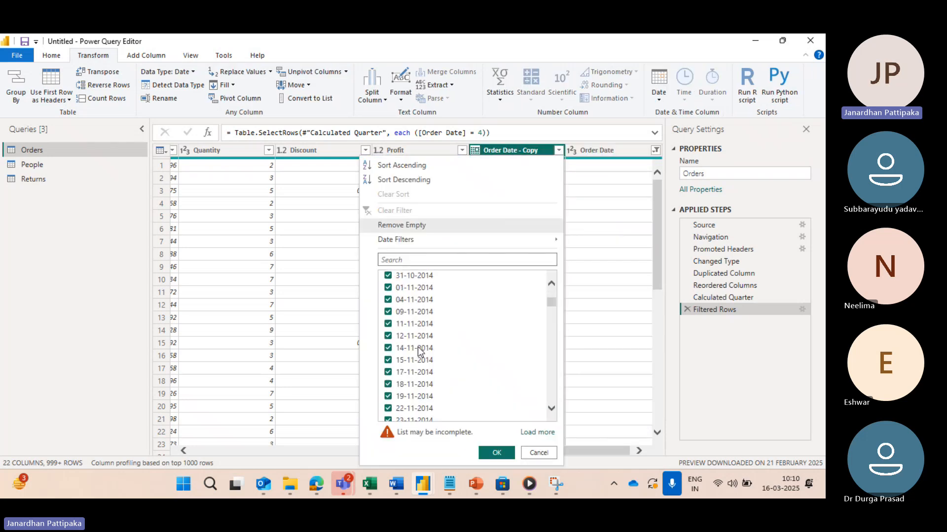
{"action": "scroll", "coordinate": [413, 356], "scroll_direction": "down", "scroll_amount": 5}
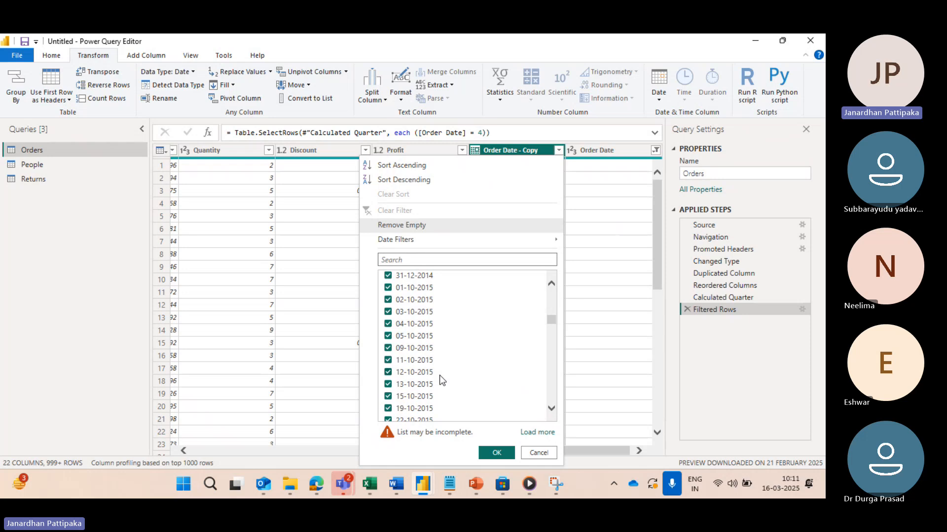
{"action": "left_click", "coordinate": [597, 316]}
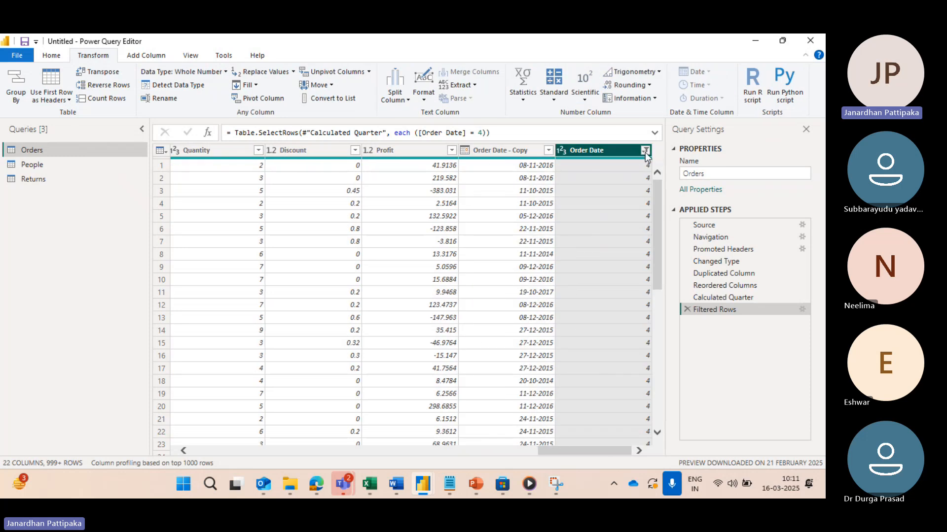
Step: Clear the filter on the Order Date column and remove the Calculated Quarter step from the Orders query
{"action": "left_click", "coordinate": [645, 152]}
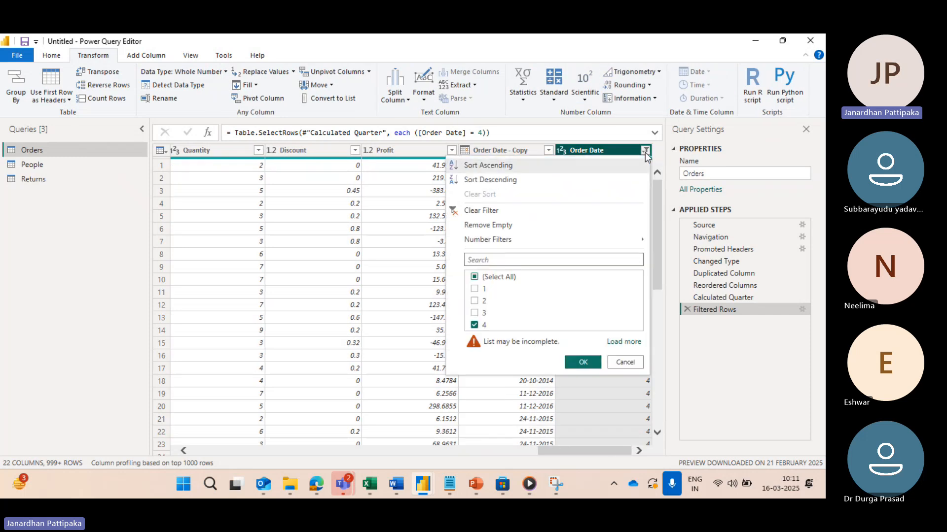
{"action": "left_click", "coordinate": [457, 212]}
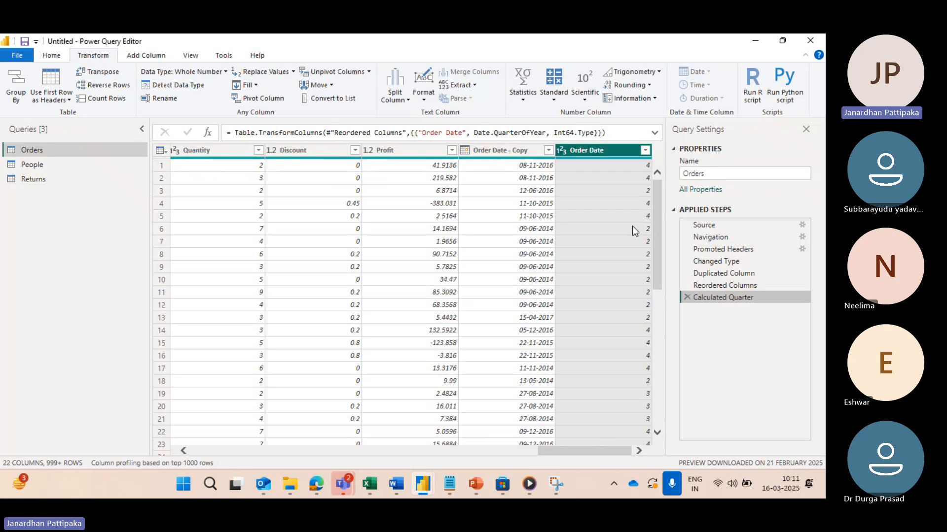
{"action": "left_click", "coordinate": [687, 298]}
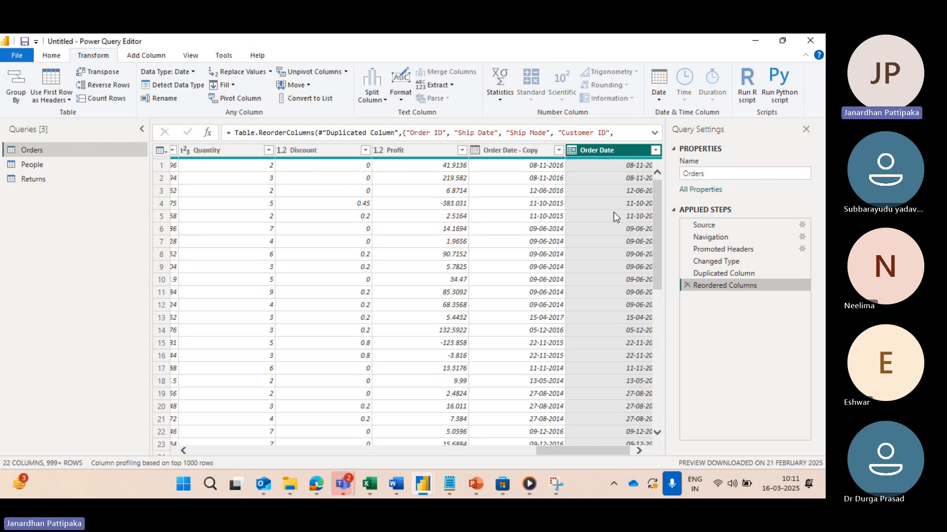
Step: Review the Quarter transformations offered for the Order Date column and consult the quarter definitions in the YEAR notes in Notepad
{"action": "left_click", "coordinate": [659, 99]}
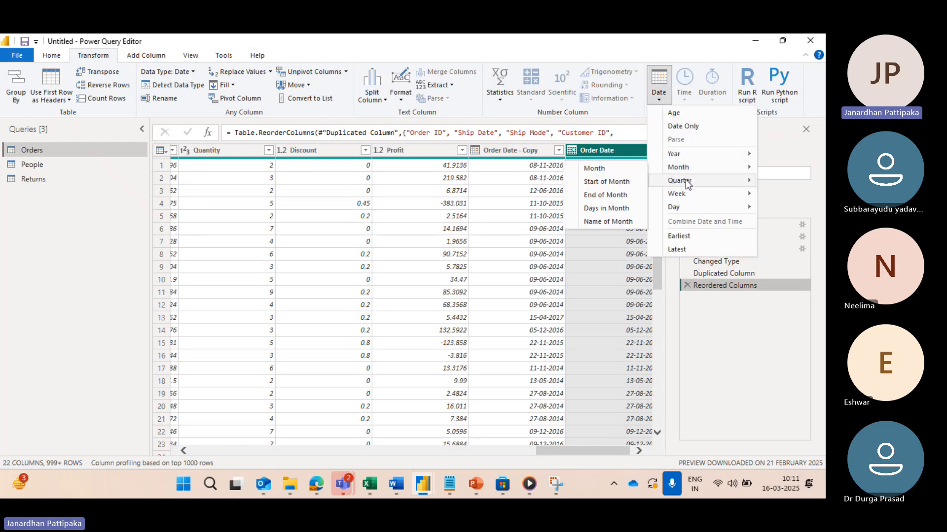
{"action": "mouse_move", "coordinate": [655, 180]}
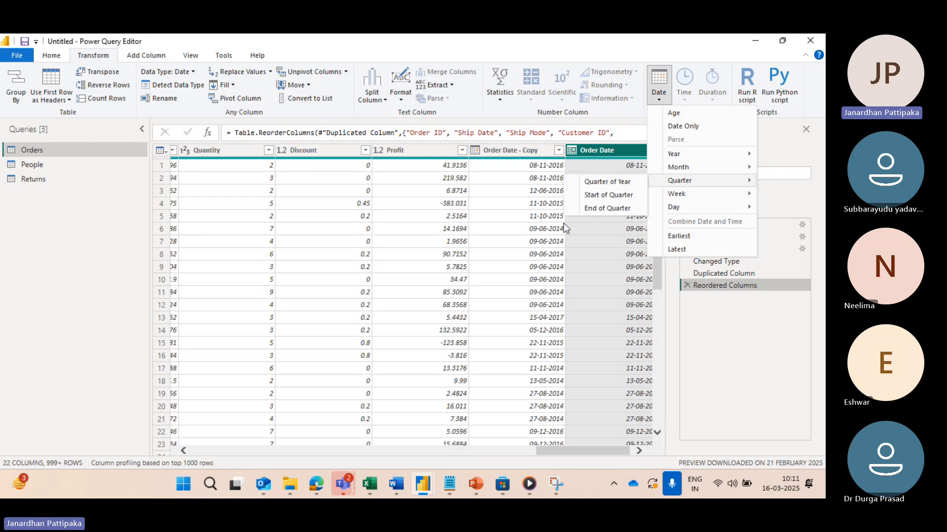
{"action": "left_click", "coordinate": [542, 171]}
{"action": "key", "text": "alt+Tab"}
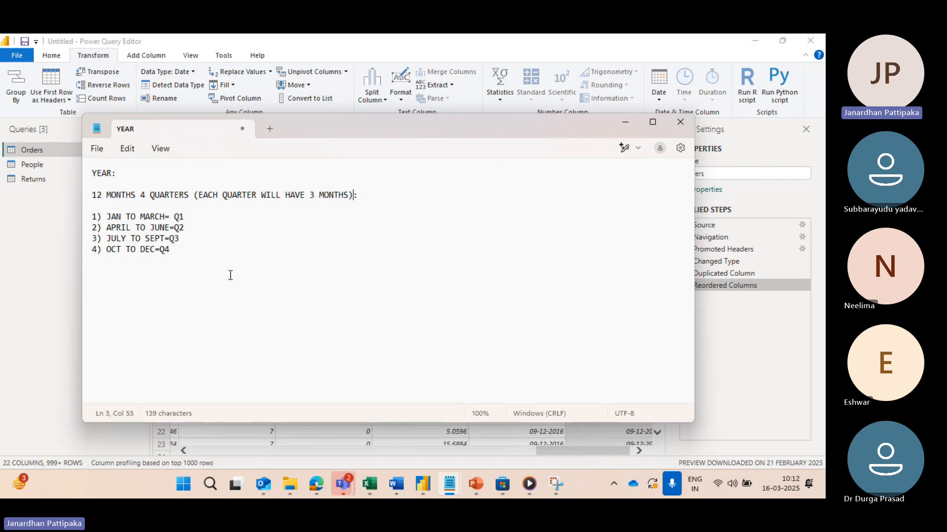
{"action": "left_click", "coordinate": [625, 122]}
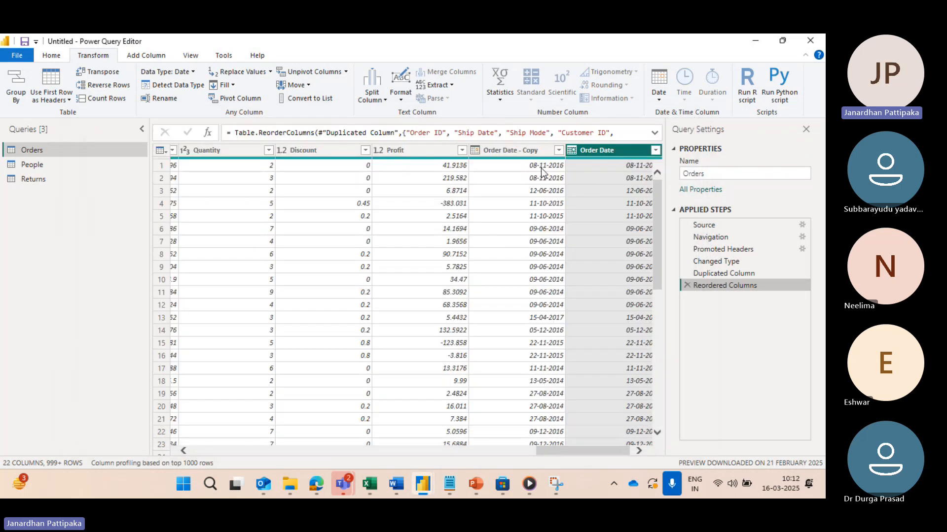
Step: Transform the Order Date column of the Orders query to the Start of Quarter date
{"action": "scroll", "coordinate": [616, 269], "scroll_direction": "right", "scroll_amount": 1}
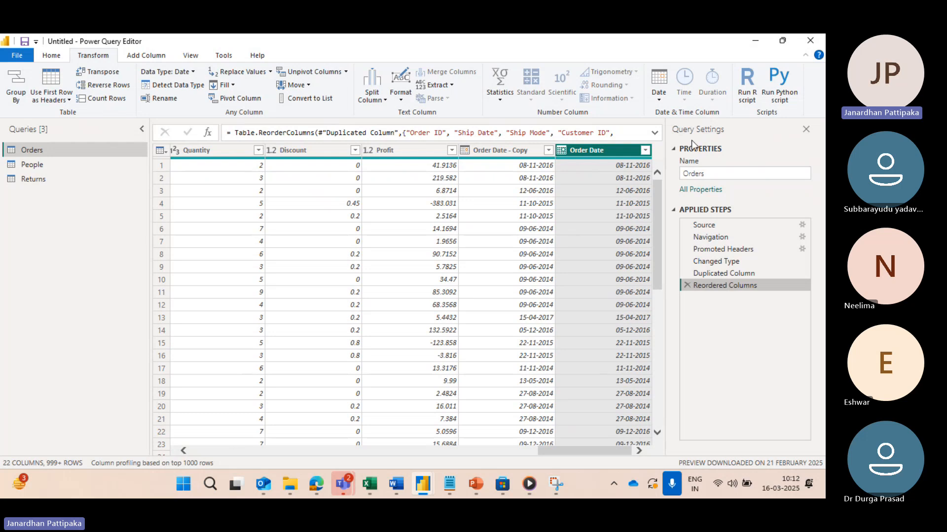
{"action": "left_click", "coordinate": [660, 100]}
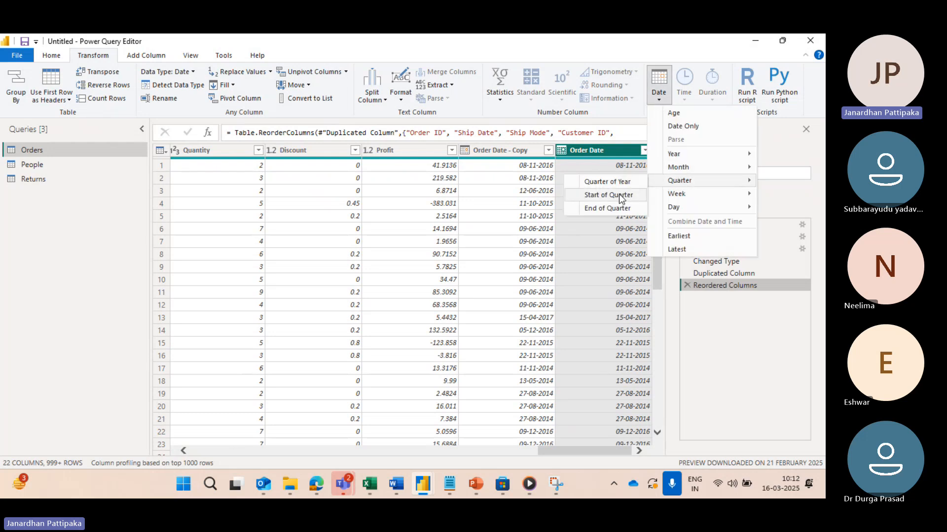
{"action": "left_click", "coordinate": [619, 194]}
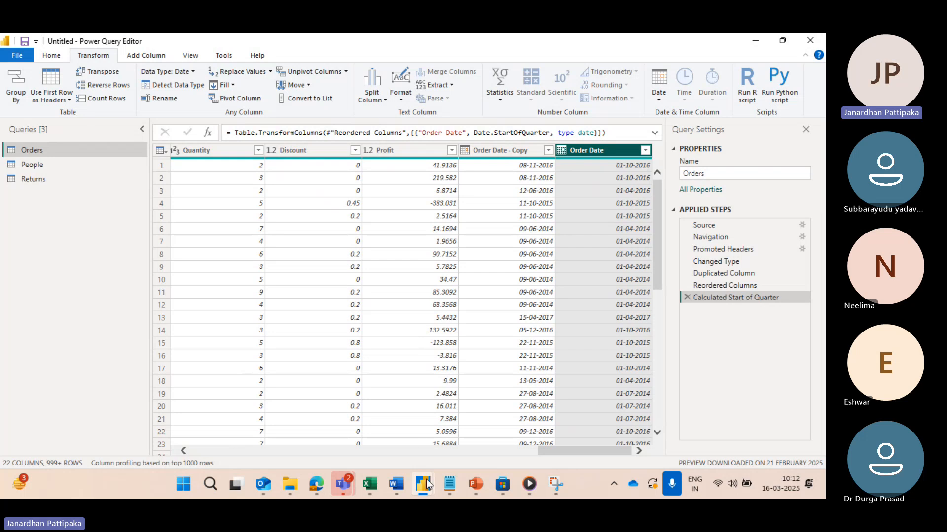
Step: Compare the start-of-quarter dates with the Order Date - Copy column, using the quarter definitions in the YEAR notes in Notepad
{"action": "mouse_move", "coordinate": [450, 484]}
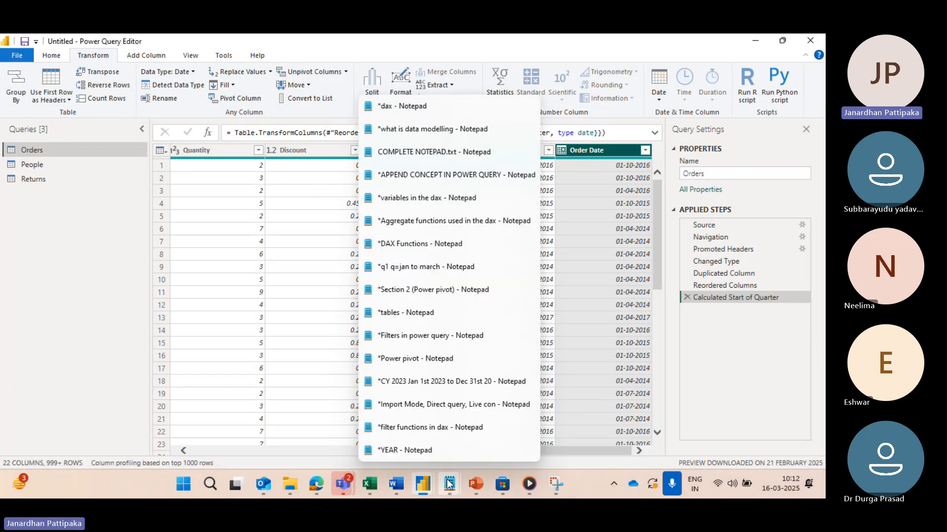
{"action": "left_click", "coordinate": [423, 447]}
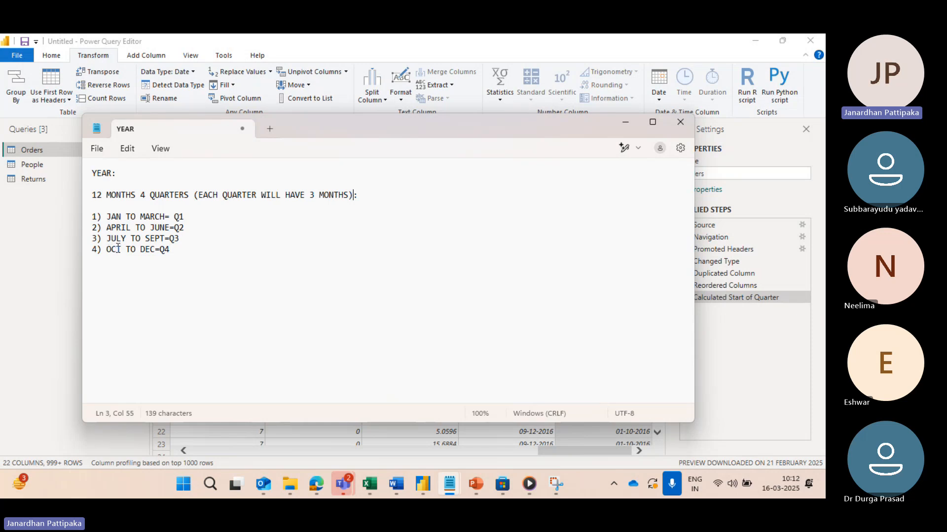
{"action": "key", "text": "alt+Tab"}
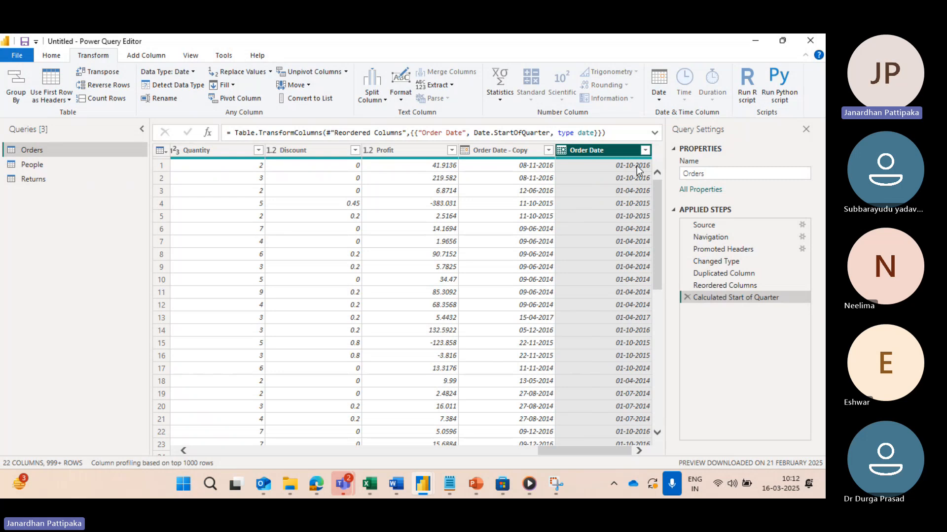
{"action": "scroll", "coordinate": [532, 279], "scroll_direction": "down", "scroll_amount": 5}
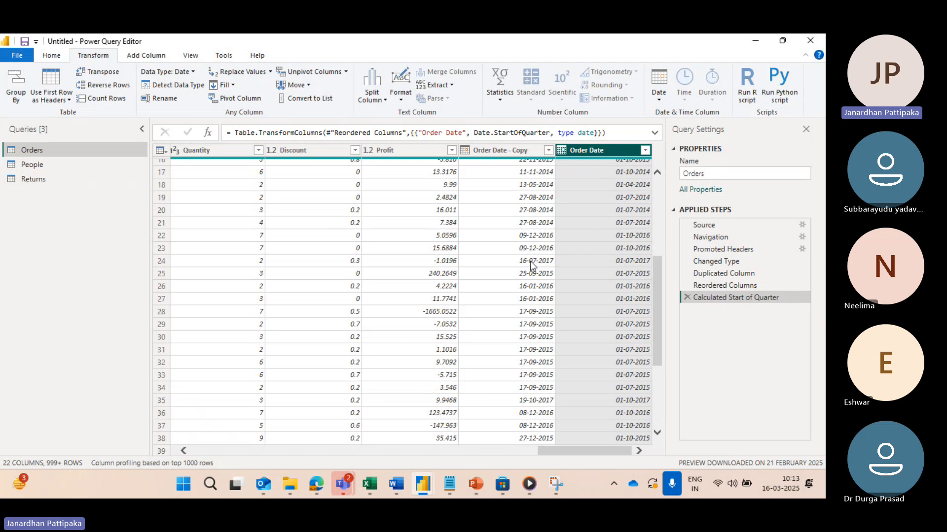
{"action": "key", "text": "alt+Tab"}
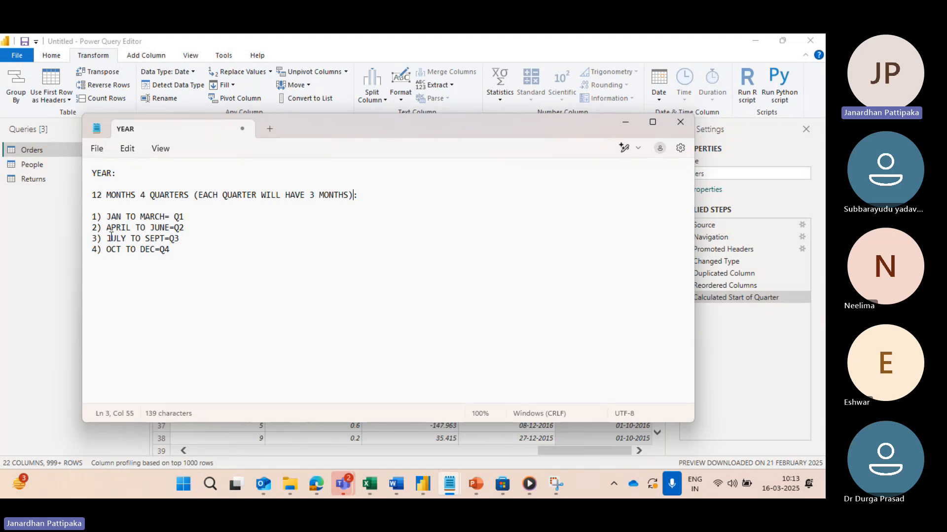
{"action": "key", "text": "alt+Tab"}
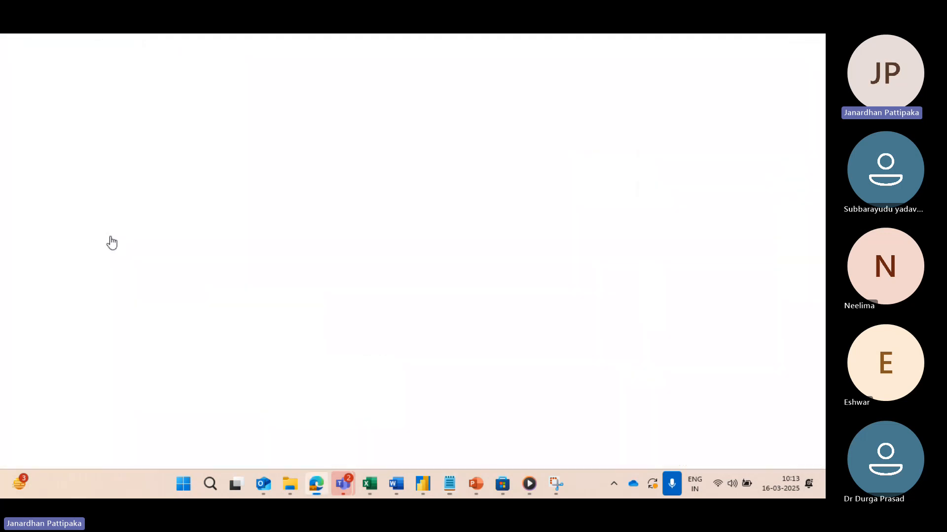
{"action": "key", "text": "alt+Tab"}
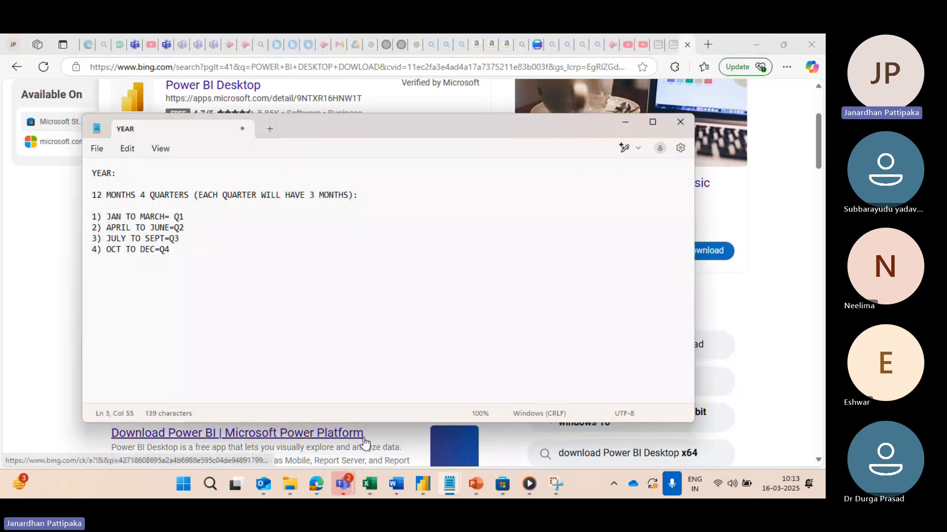
{"action": "mouse_move", "coordinate": [421, 484]}
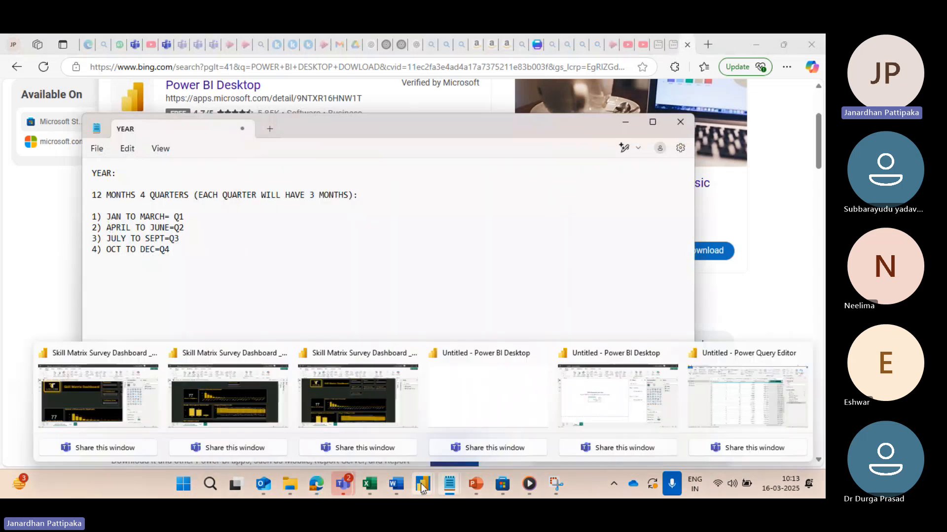
{"action": "left_click", "coordinate": [761, 392]}
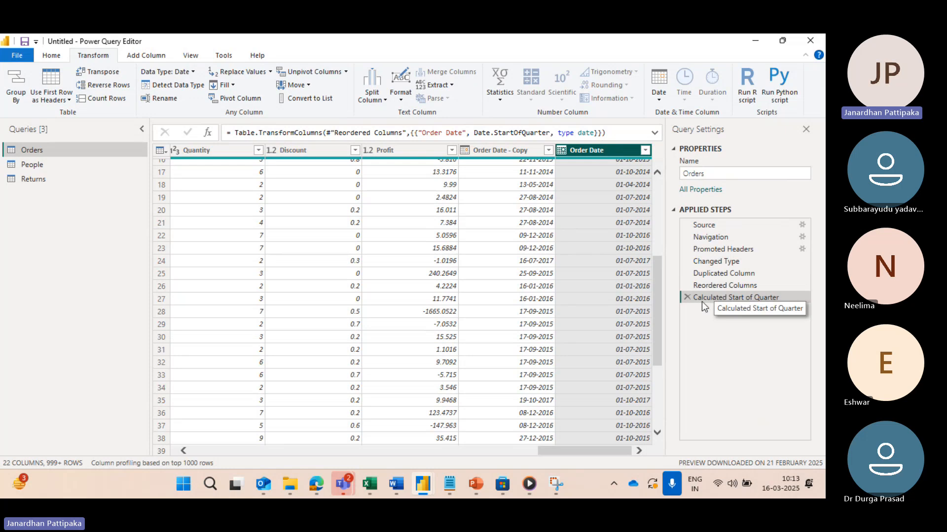
Step: Remove the Calculated Start of Quarter step and transform the Order Date column to the End of Quarter date
{"action": "left_click", "coordinate": [687, 297]}
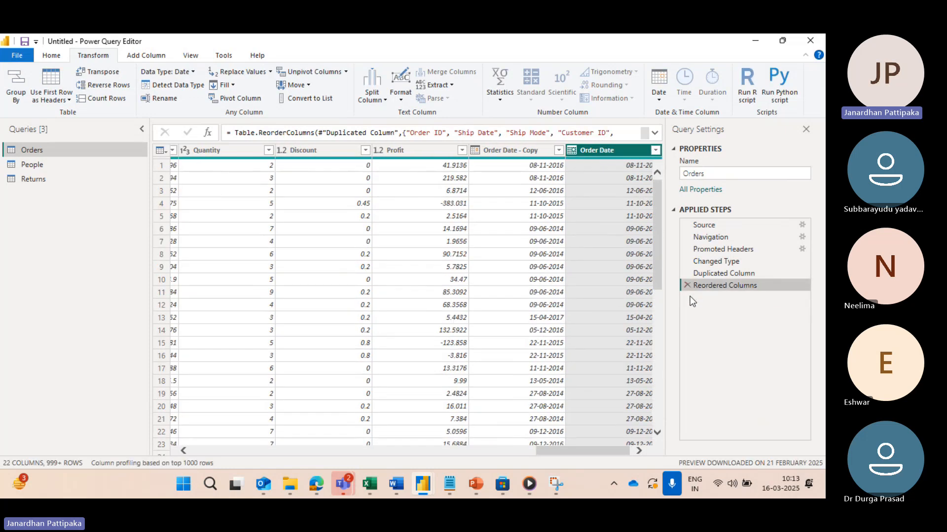
{"action": "left_click", "coordinate": [656, 100]}
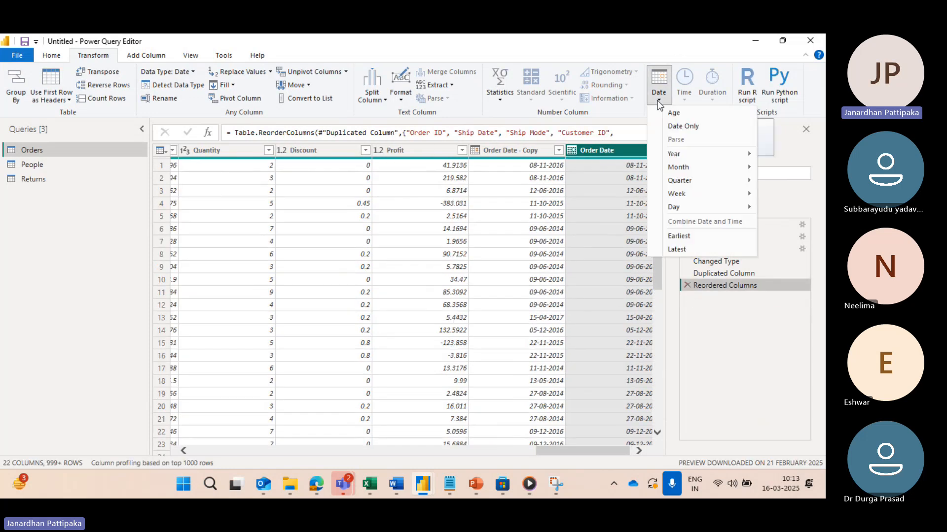
{"action": "mouse_move", "coordinate": [685, 184]}
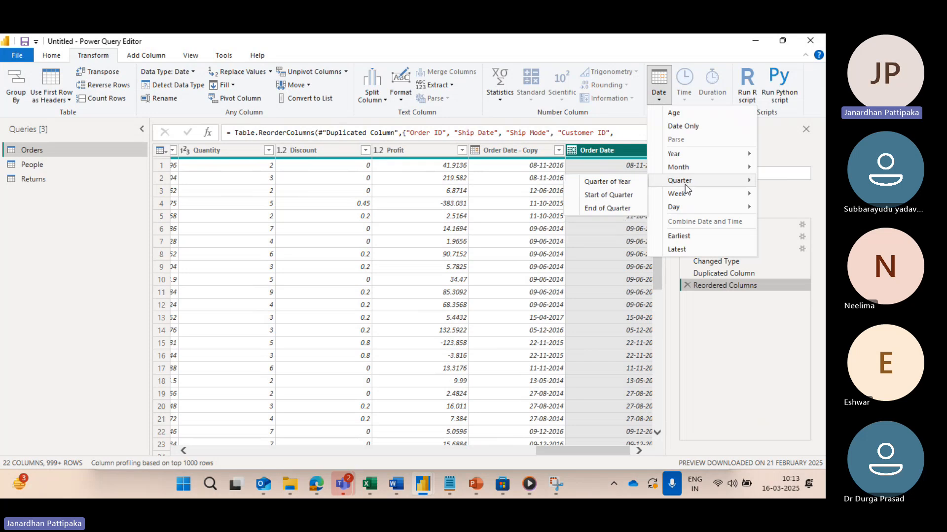
{"action": "left_click", "coordinate": [621, 210]}
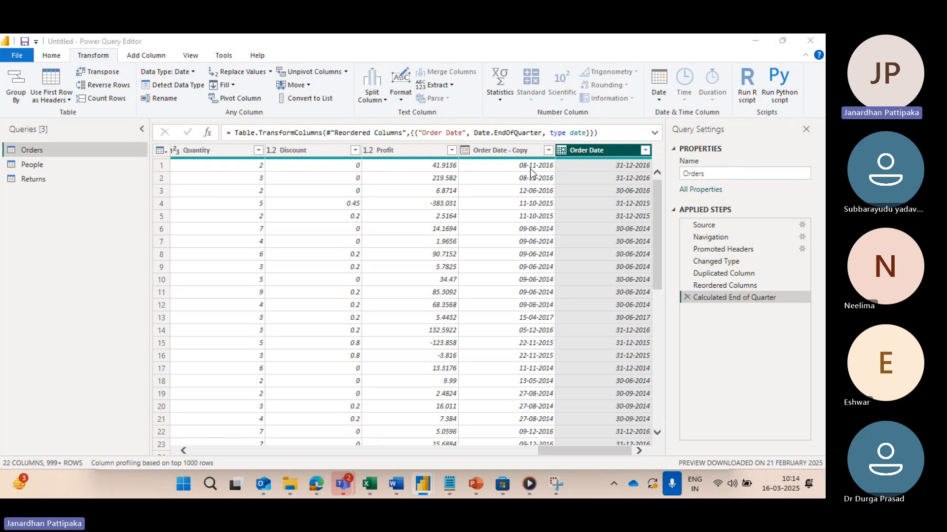
Step: Check the end-of-quarter dates row by row against Order Date - Copy and the quarter definitions in the YEAR notes in Notepad
{"action": "key", "text": "alt+Tab"}
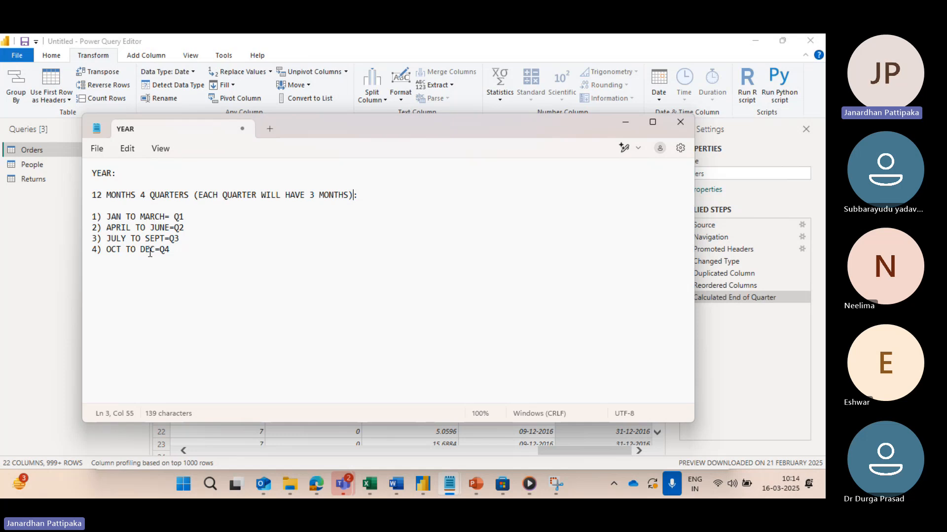
{"action": "key", "text": "alt+Tab"}
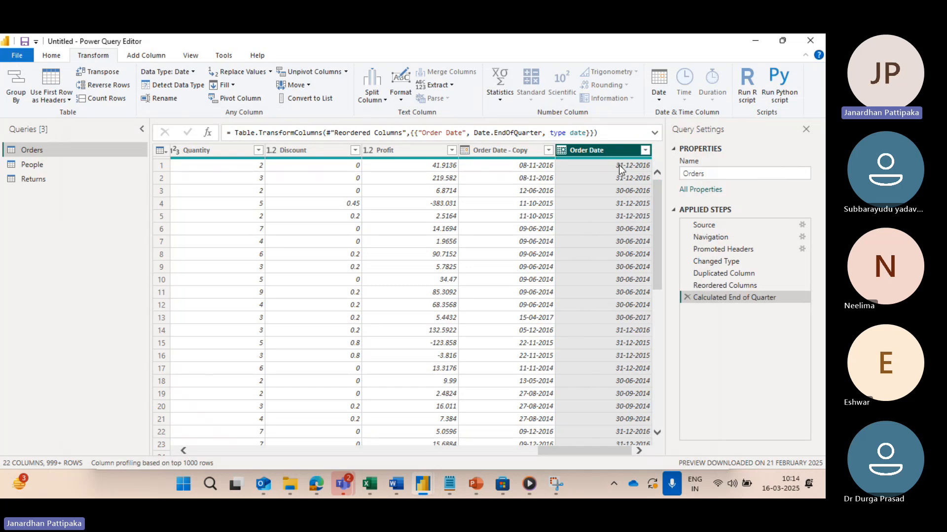
{"action": "scroll", "coordinate": [537, 289], "scroll_direction": "down", "scroll_amount": 12}
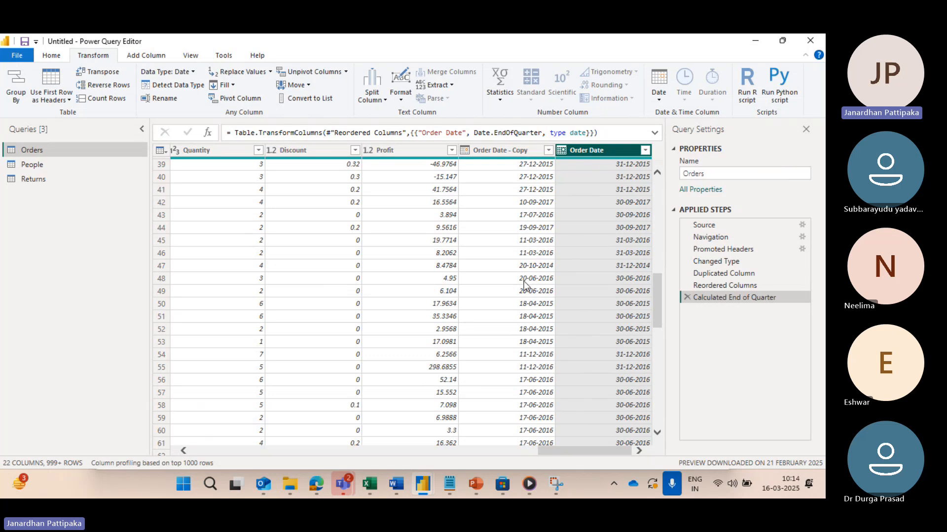
{"action": "key", "text": "alt+Tab"}
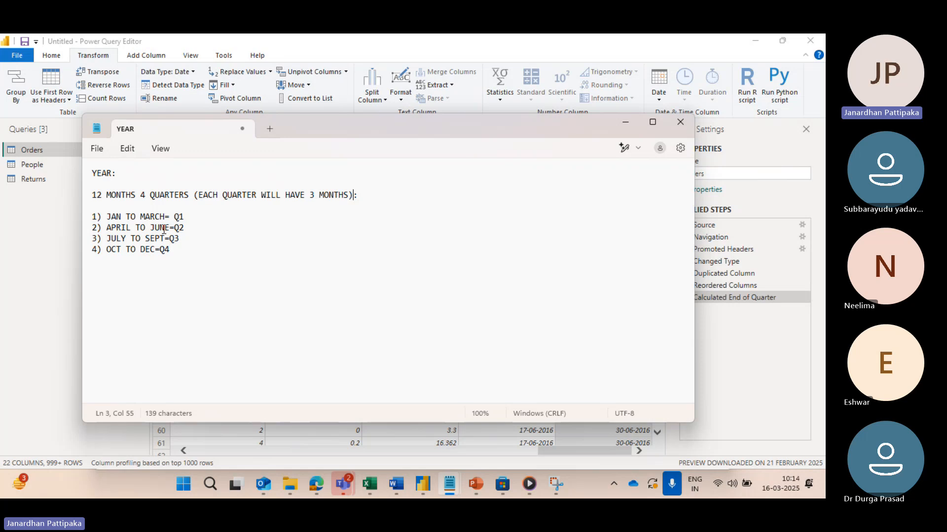
{"action": "key", "text": "alt+Tab"}
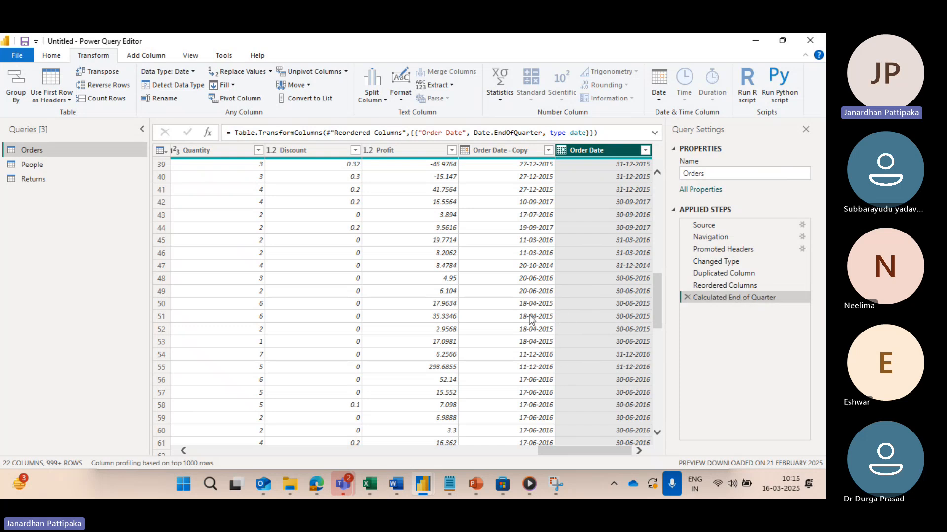
{"action": "scroll", "coordinate": [519, 348], "scroll_direction": "down", "scroll_amount": 3}
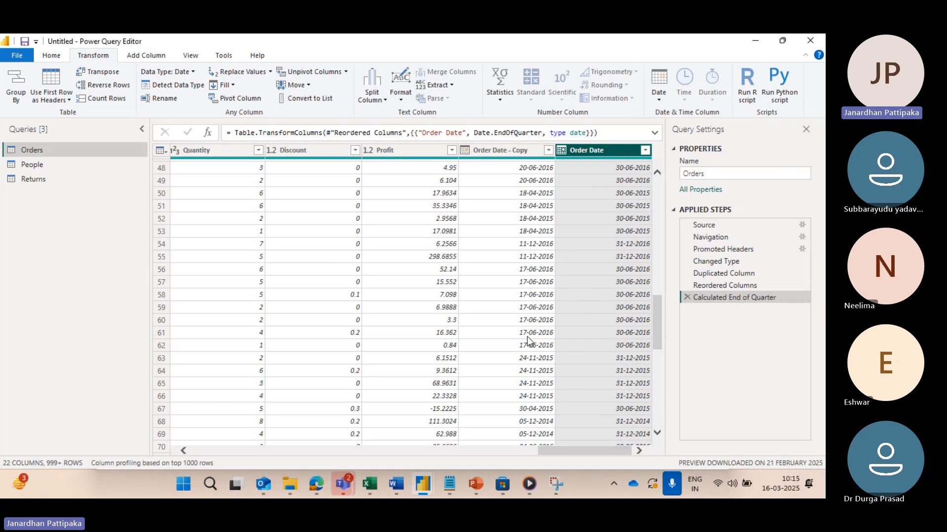
{"action": "scroll", "coordinate": [528, 337], "scroll_direction": "down", "scroll_amount": 6}
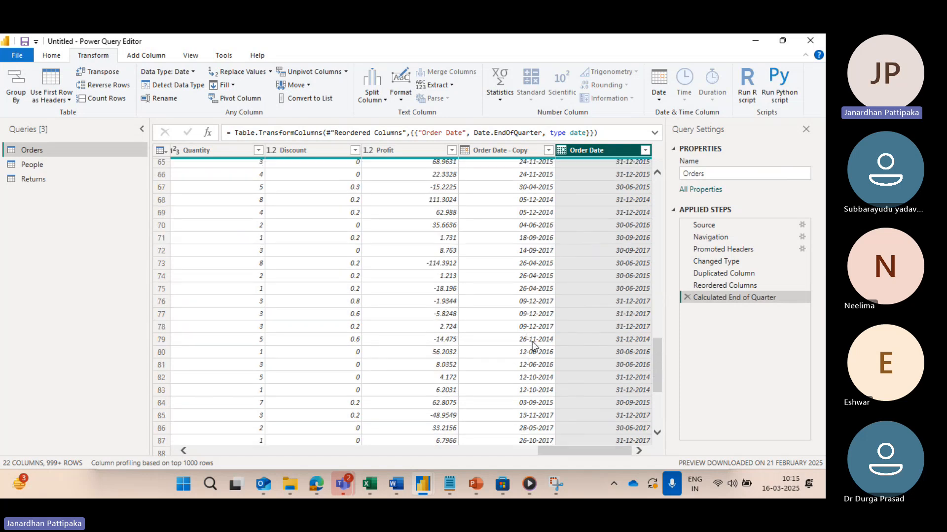
{"action": "scroll", "coordinate": [531, 342], "scroll_direction": "down", "scroll_amount": 4}
{"action": "scroll", "coordinate": [530, 403], "scroll_direction": "down", "scroll_amount": 3}
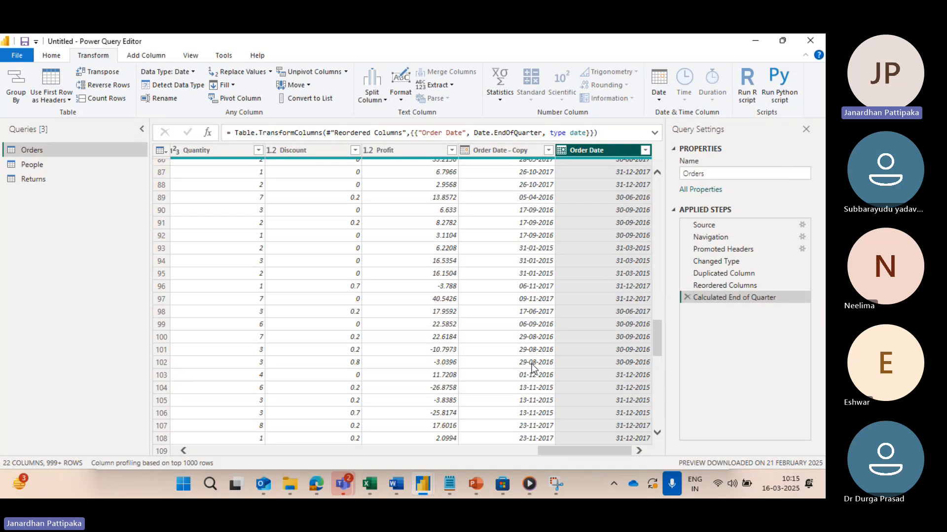
{"action": "key", "text": "alt+Tab"}
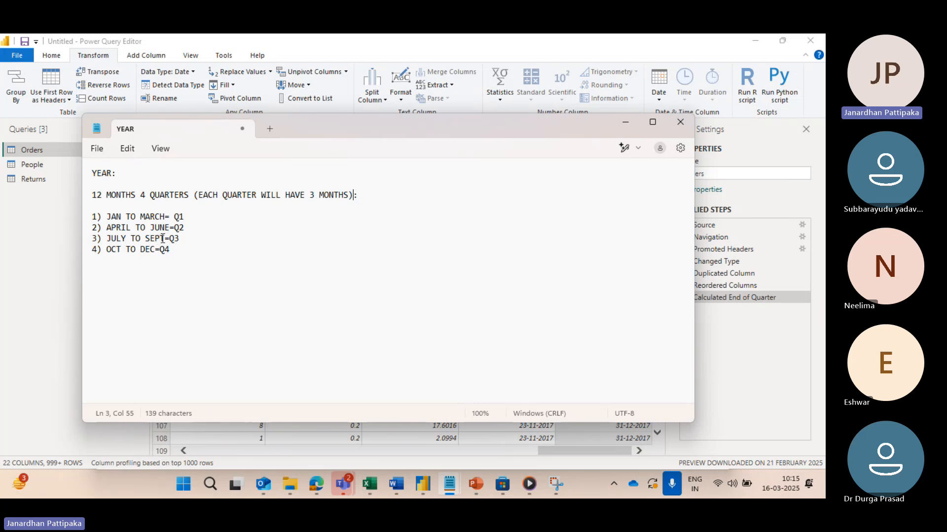
{"action": "key", "text": "alt+Tab"}
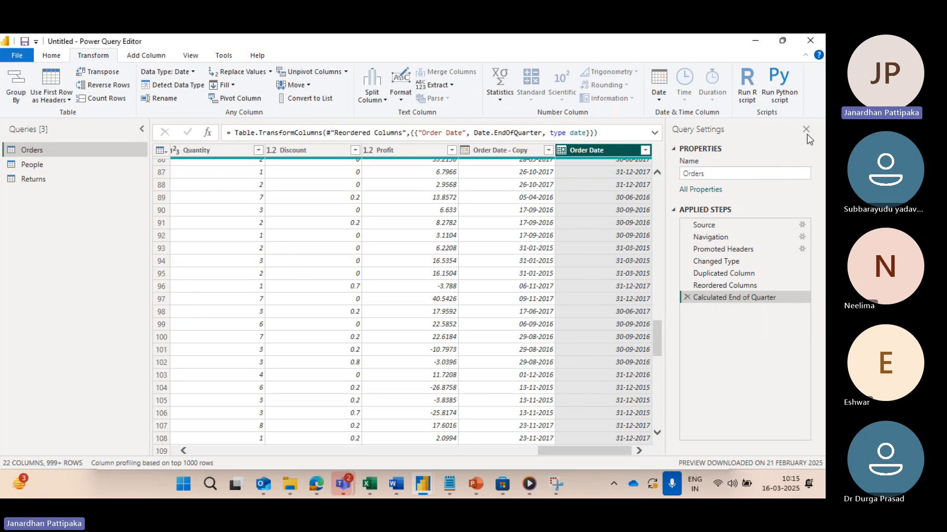
Step: Revisit the Quarter date options and compare the Order Date values at the Reordered Columns and Calculated End of Quarter steps
{"action": "left_click", "coordinate": [658, 99]}
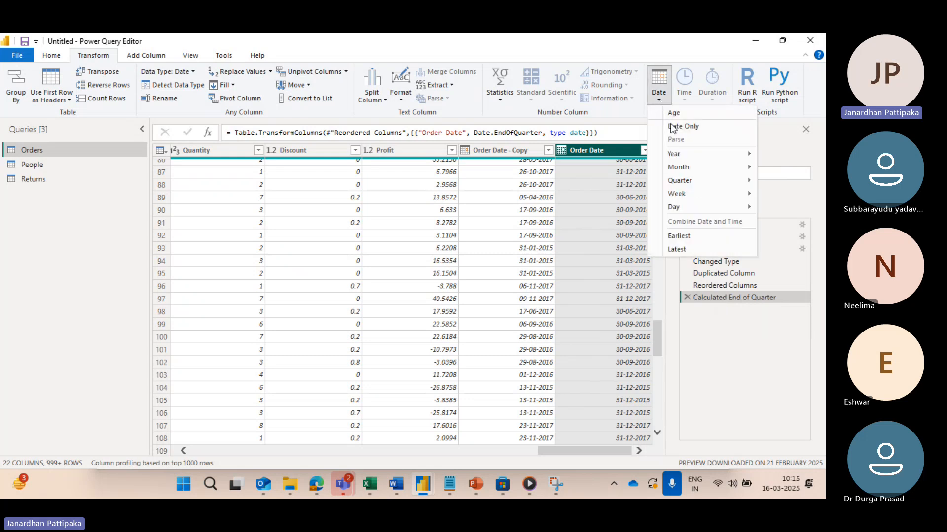
{"action": "mouse_move", "coordinate": [695, 186]}
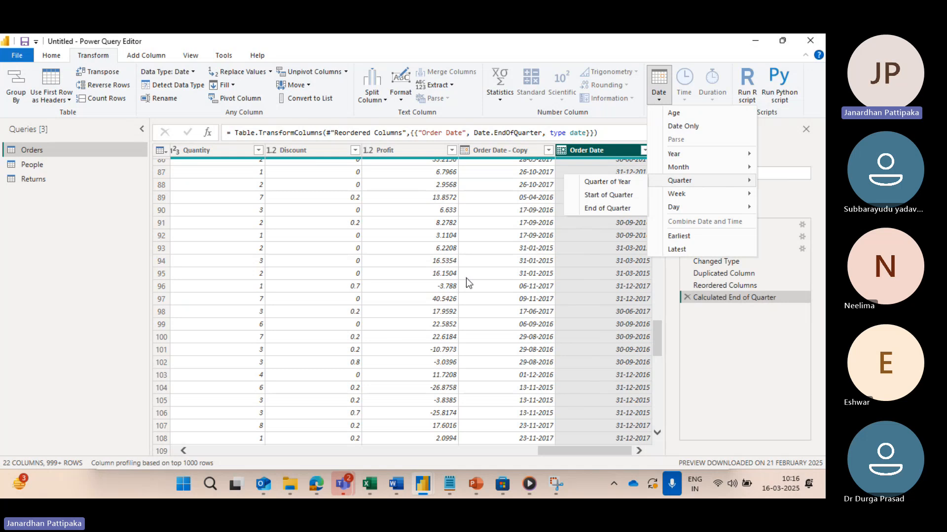
{"action": "left_click", "coordinate": [586, 248]}
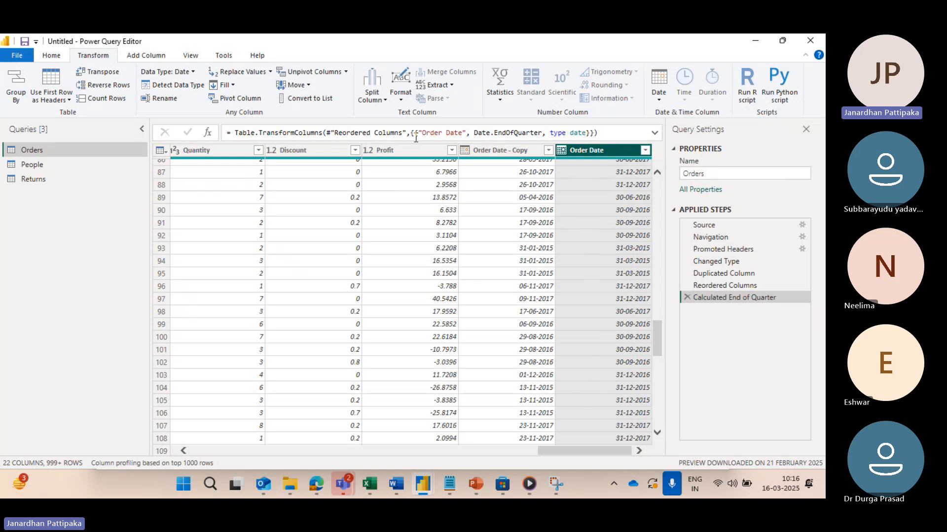
{"action": "left_click", "coordinate": [704, 286]}
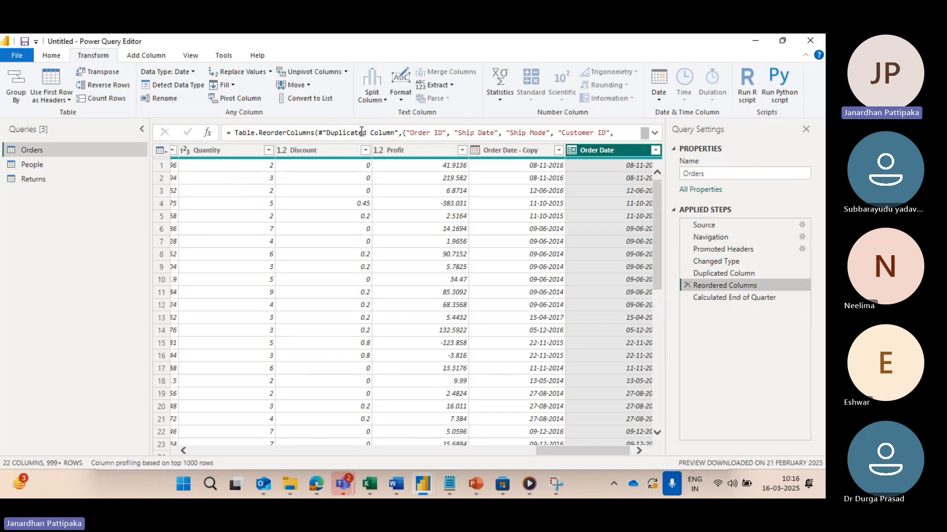
{"action": "left_click", "coordinate": [705, 298]}
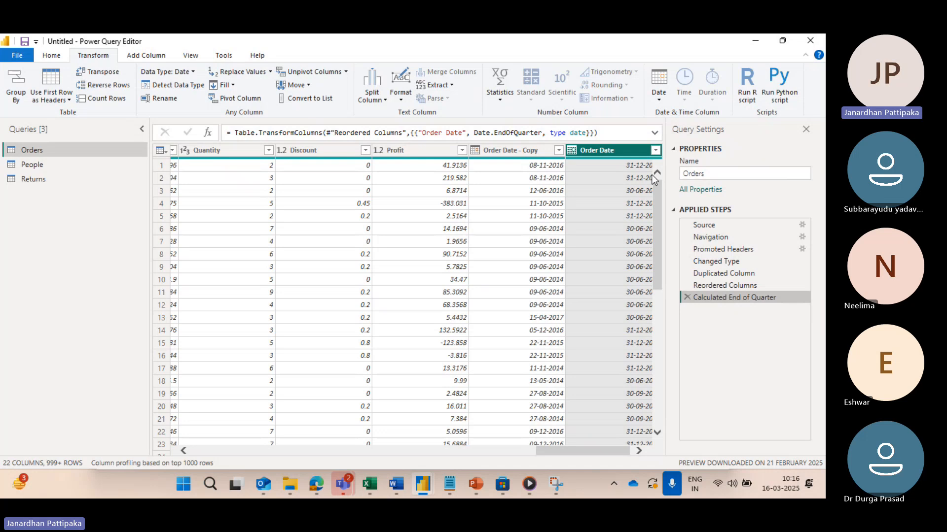
Step: Browse the Quarter and Week date options and transform the Order Date column to Week of Year
{"action": "left_click", "coordinate": [661, 99]}
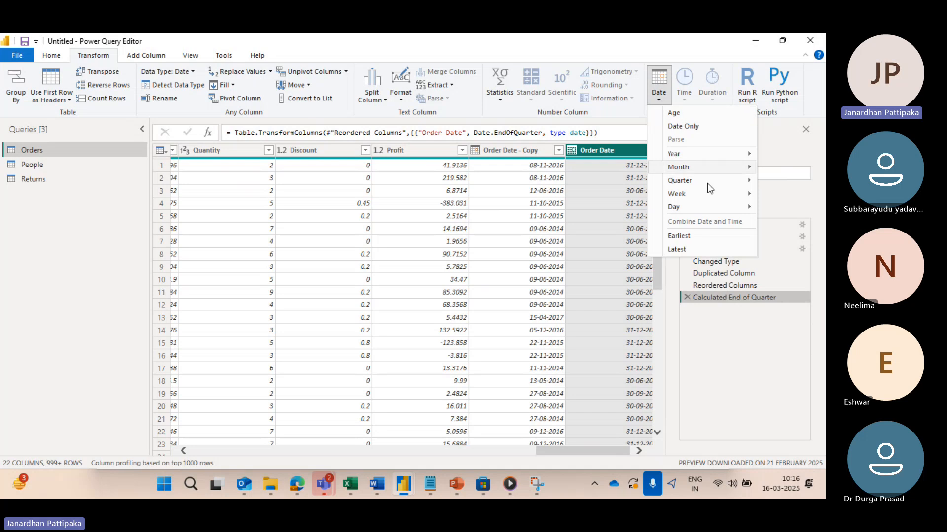
{"action": "mouse_move", "coordinate": [690, 182]}
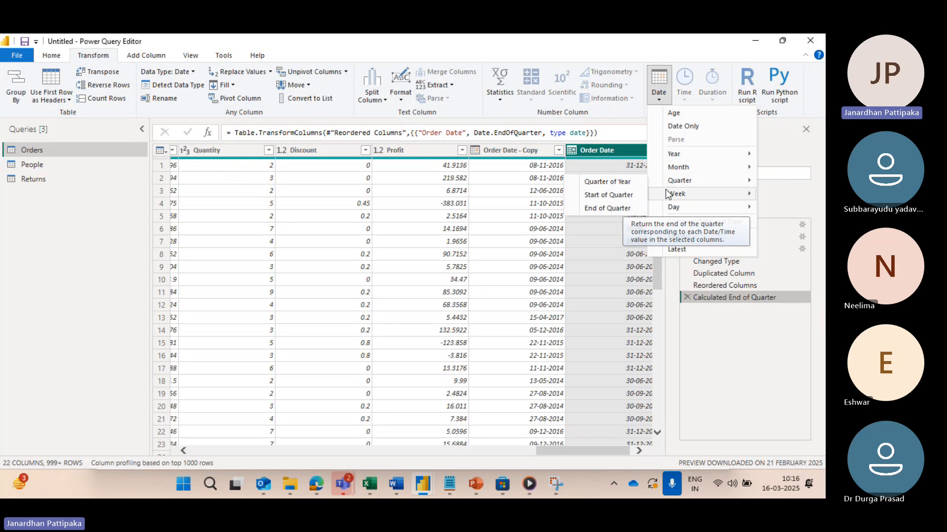
{"action": "mouse_move", "coordinate": [681, 198]}
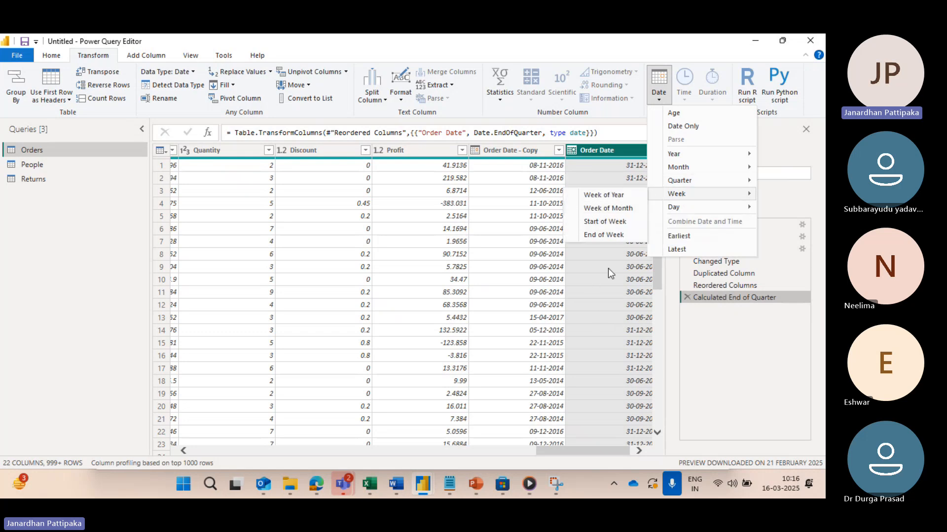
{"action": "left_click", "coordinate": [685, 297]}
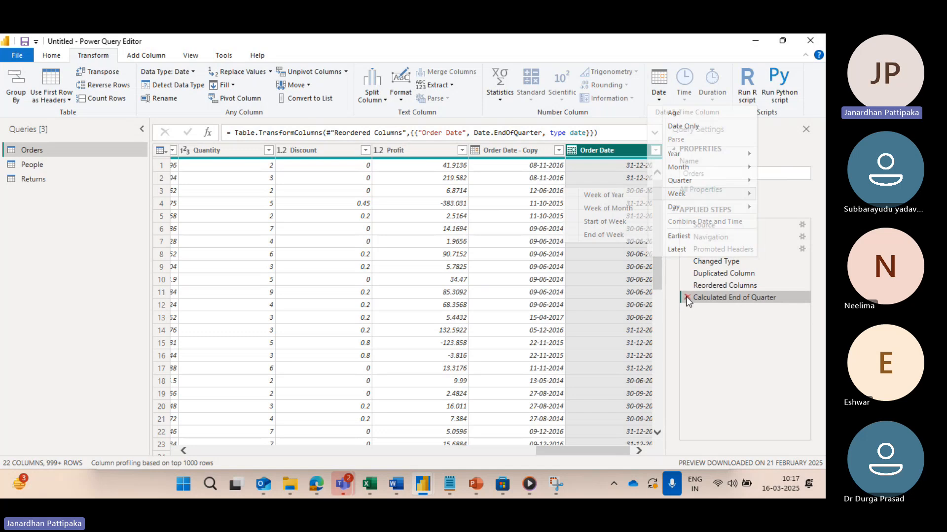
{"action": "scroll", "coordinate": [601, 208], "scroll_direction": "right", "scroll_amount": 1}
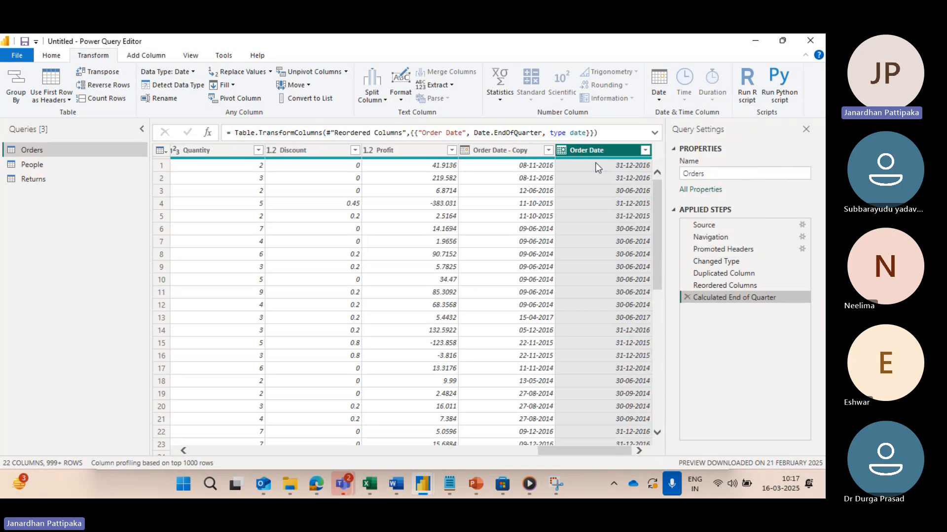
{"action": "left_click", "coordinate": [658, 96]}
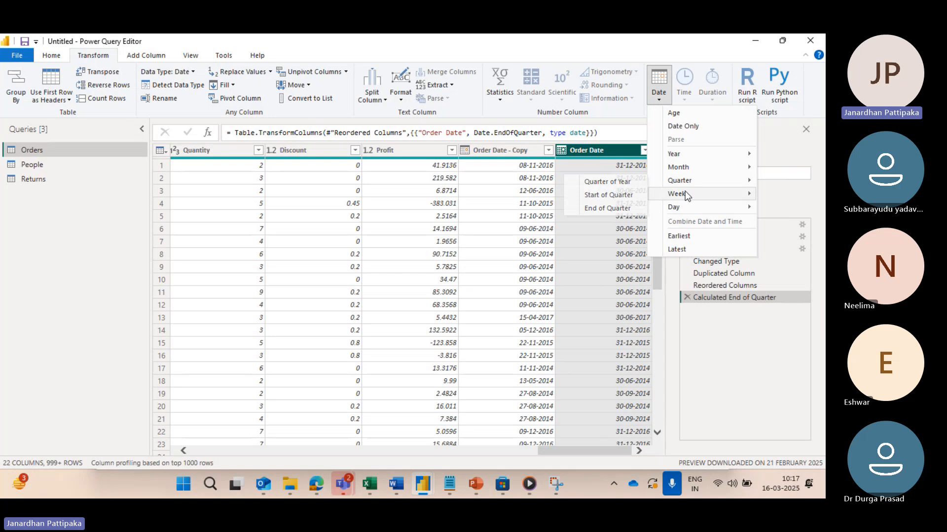
{"action": "mouse_move", "coordinate": [678, 194]}
{"action": "left_click", "coordinate": [613, 194]}
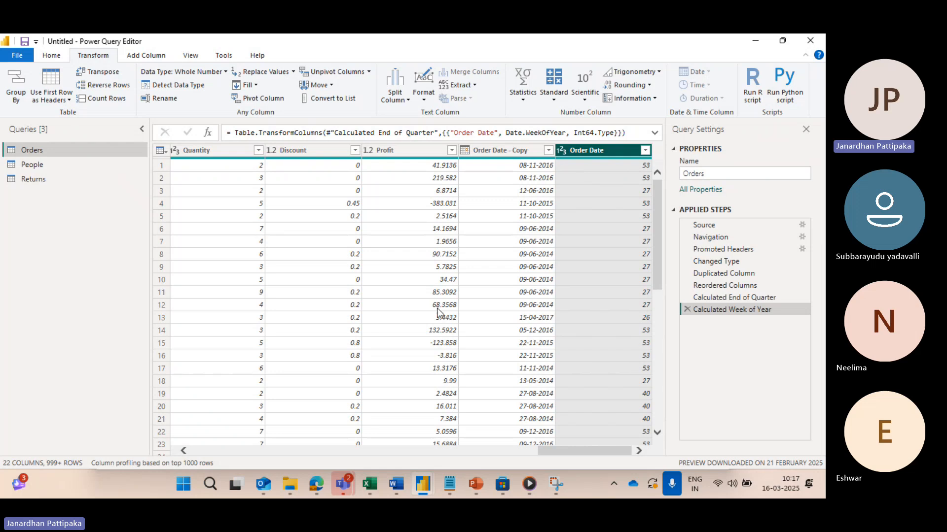
Step: Open the Calculator app and divide 365 by 7 to work out the number of weeks in a year
{"action": "left_click", "coordinate": [210, 483]}
{"action": "type", "text": "AL"}
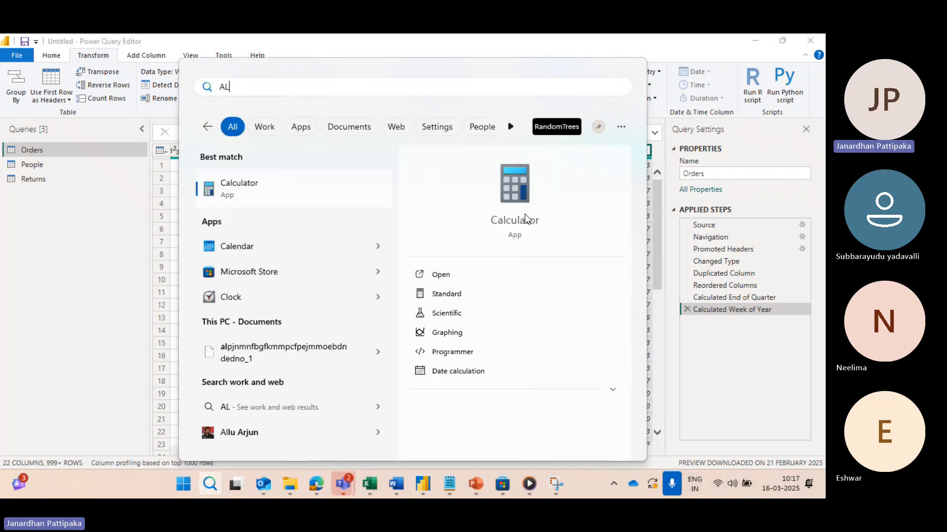
{"action": "left_click", "coordinate": [525, 221]}
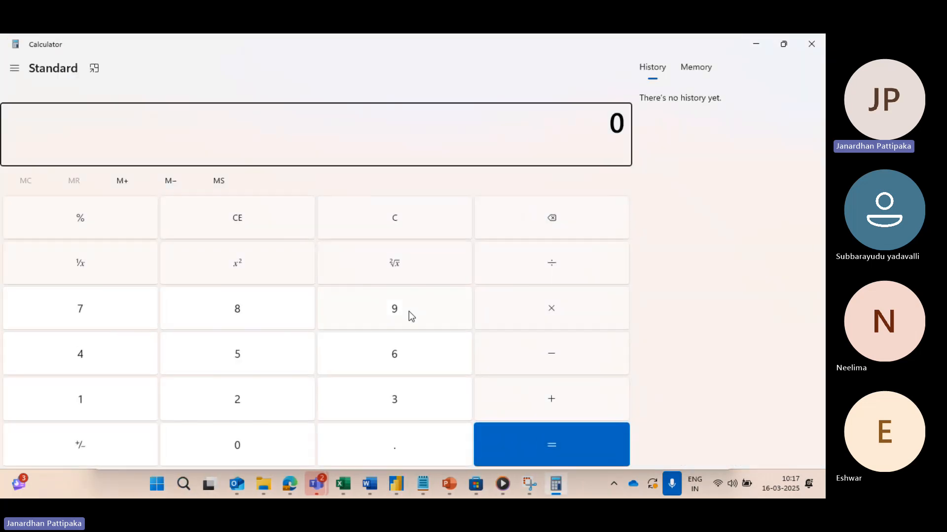
{"action": "left_click", "coordinate": [378, 394]}
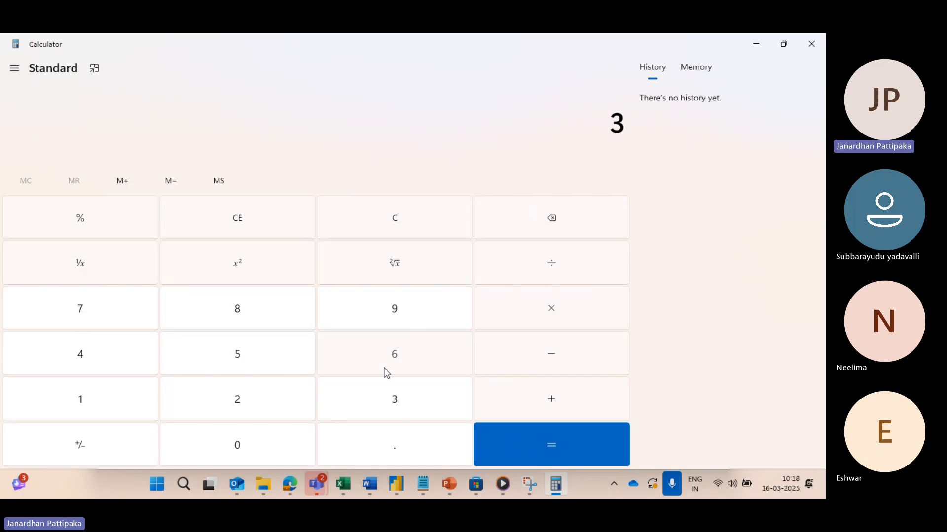
{"action": "left_click", "coordinate": [383, 370]}
{"action": "left_click", "coordinate": [265, 372]}
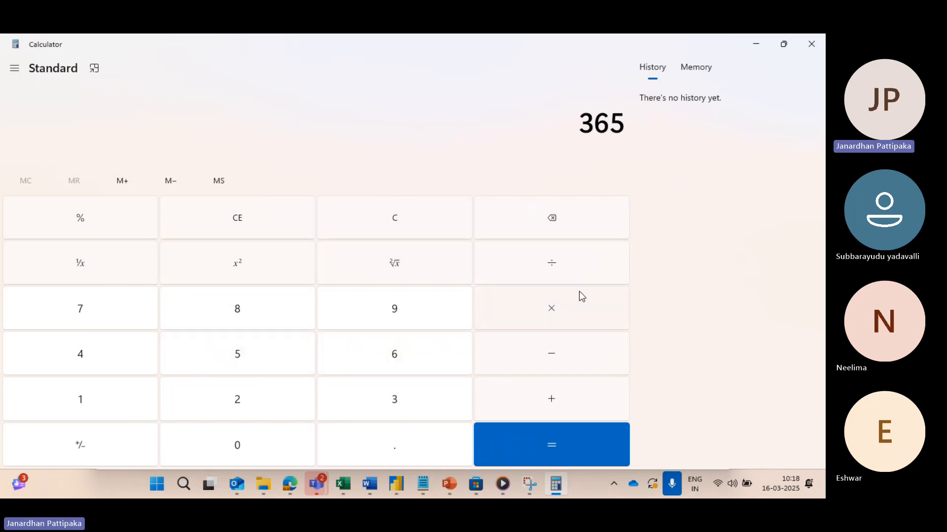
{"action": "left_click", "coordinate": [554, 261]}
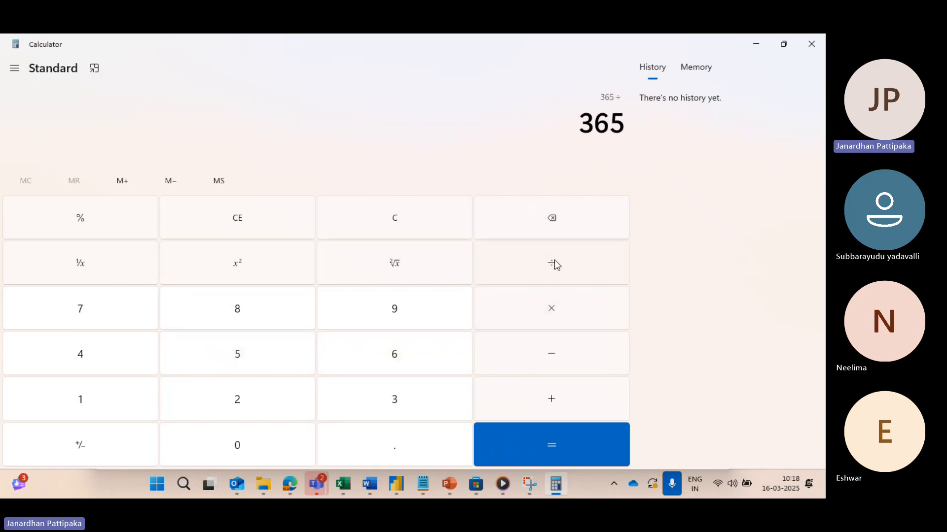
{"action": "left_click", "coordinate": [116, 314]}
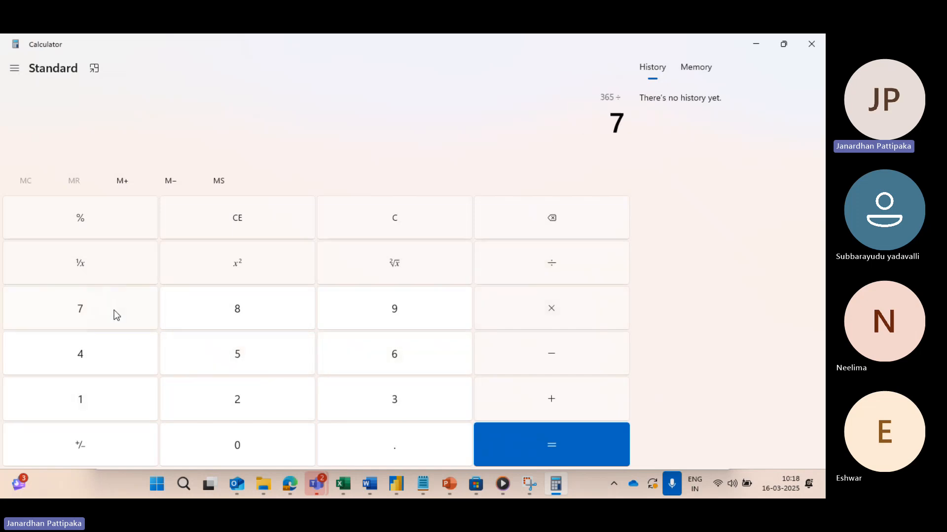
{"action": "left_click", "coordinate": [541, 449]}
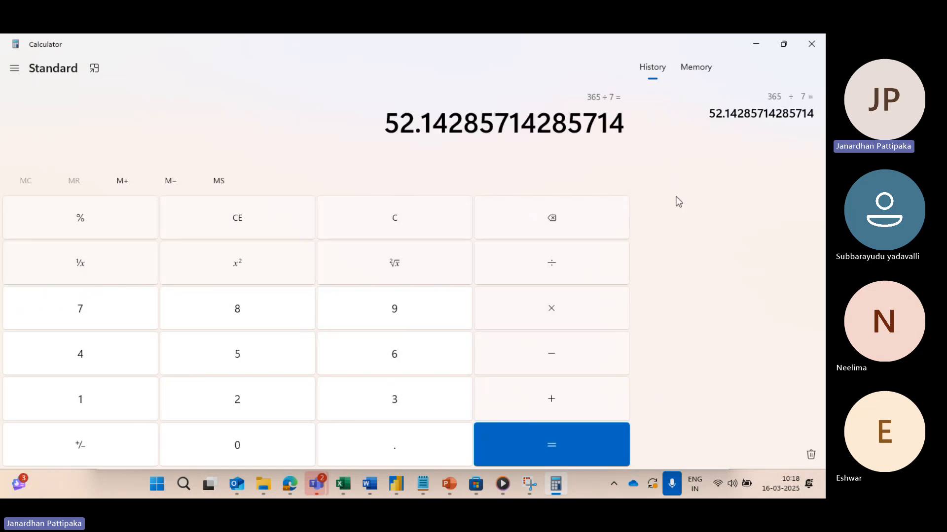
Step: Compare the week-of-year numbers in the Order Date column with the 365 ÷ 7 result in Calculator
{"action": "key", "text": "alt+Tab"}
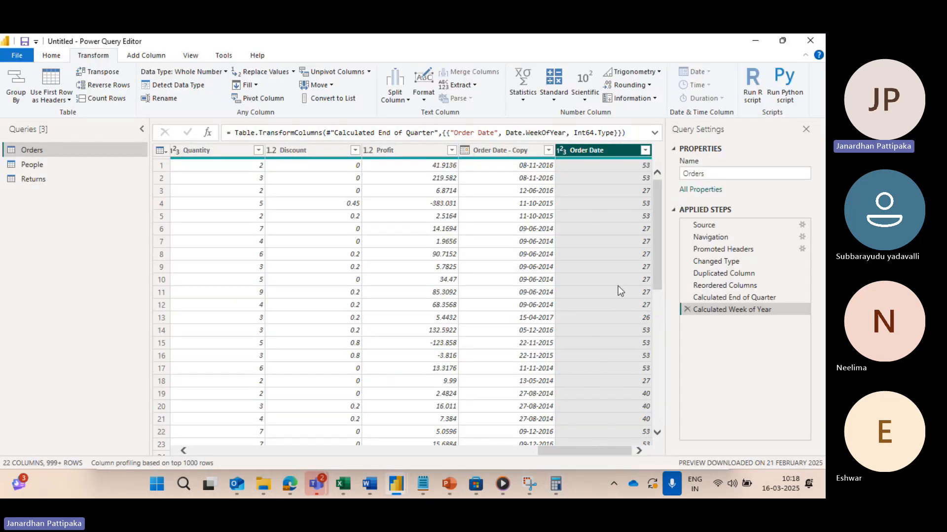
{"action": "key", "text": "alt+Tab"}
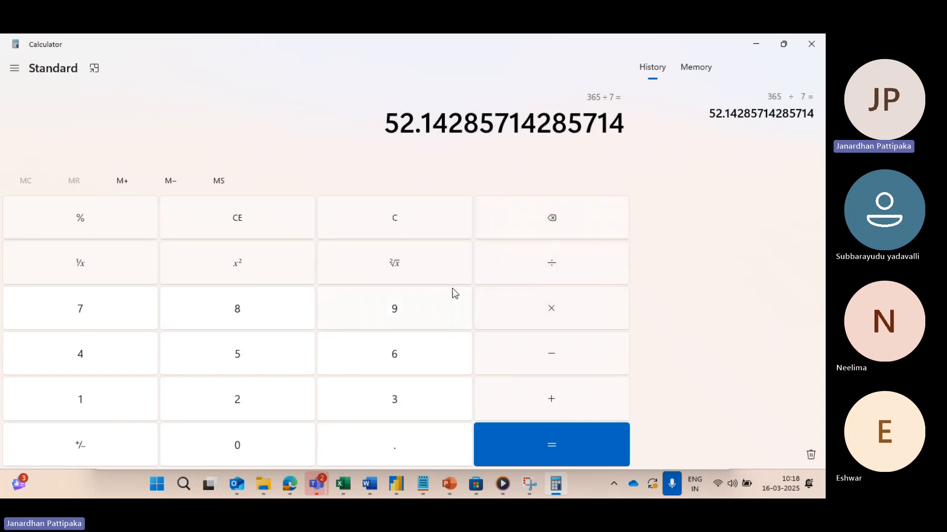
{"action": "key", "text": "alt+Tab"}
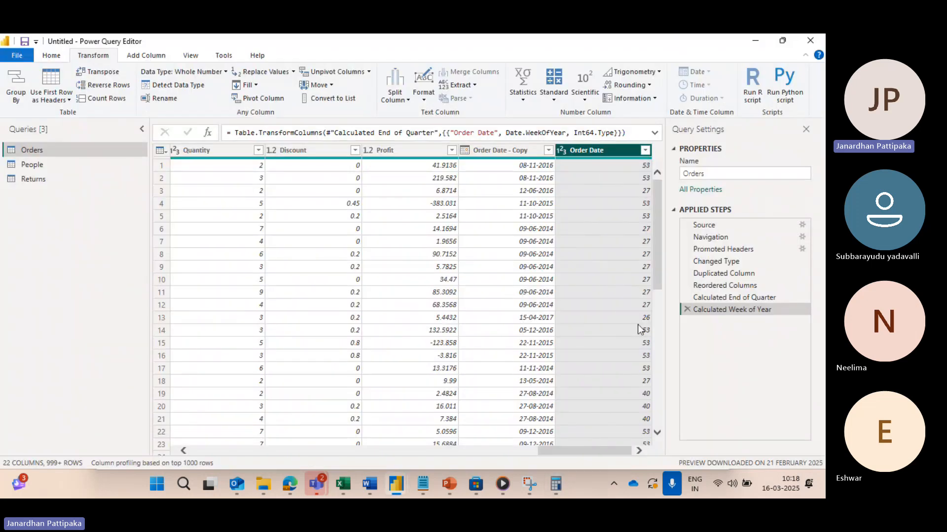
{"action": "key", "text": "alt+Tab"}
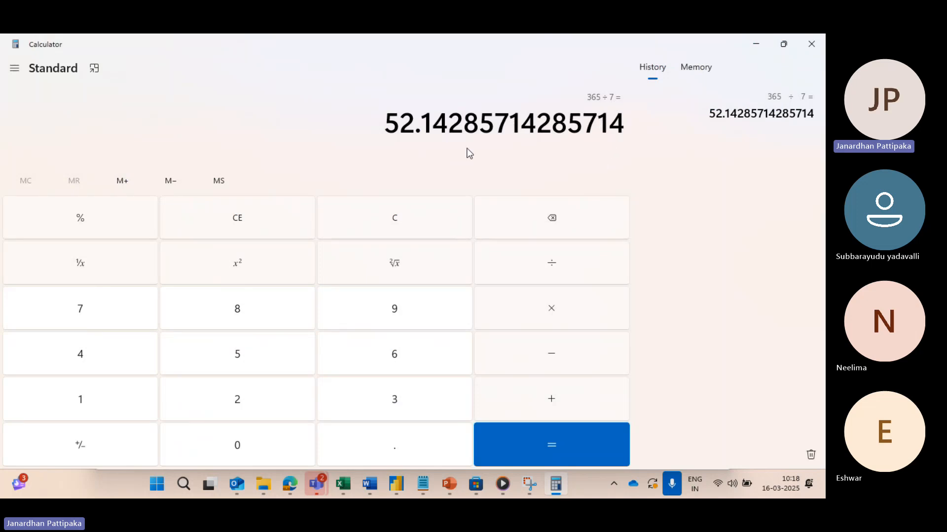
{"action": "key", "text": "alt+Tab"}
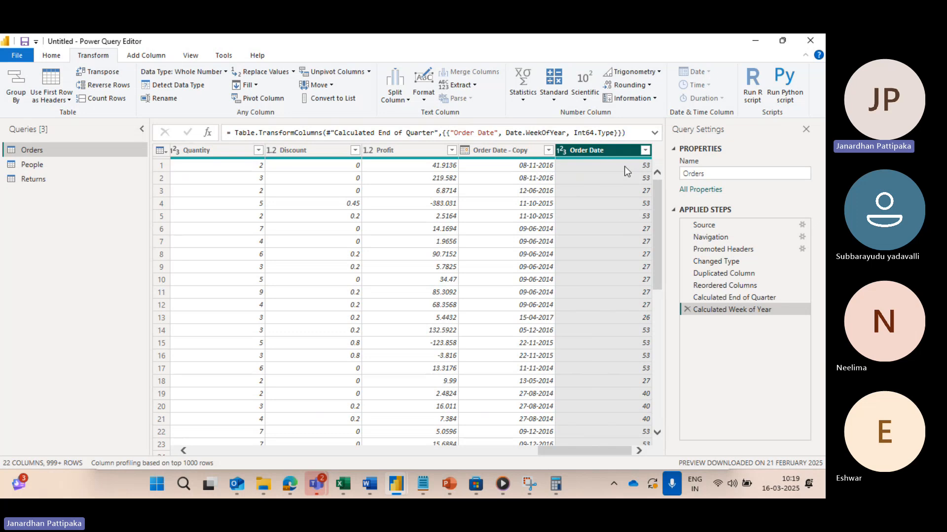
Step: Remove the Calculated Week of Year and Calculated End of Quarter steps, and transform the Order Date column to Week of Month
{"action": "left_click", "coordinate": [684, 308]}
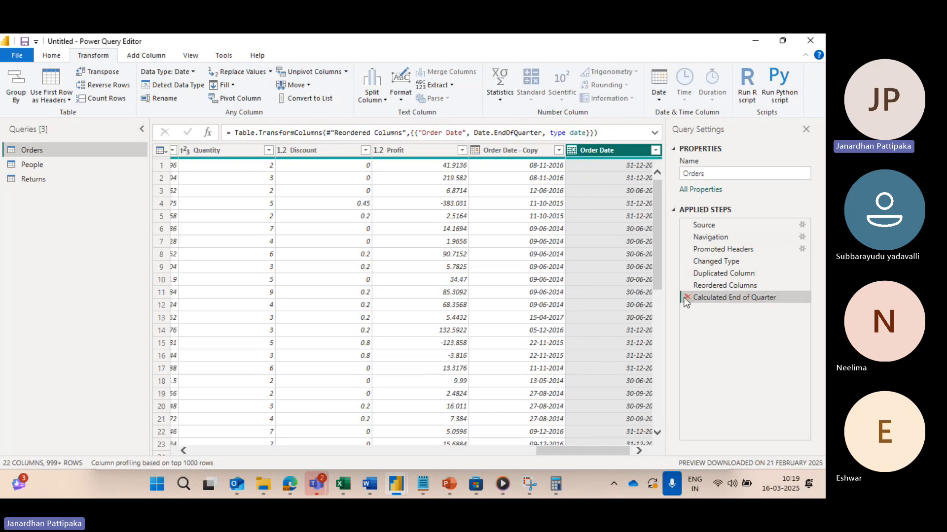
{"action": "left_click", "coordinate": [685, 298]}
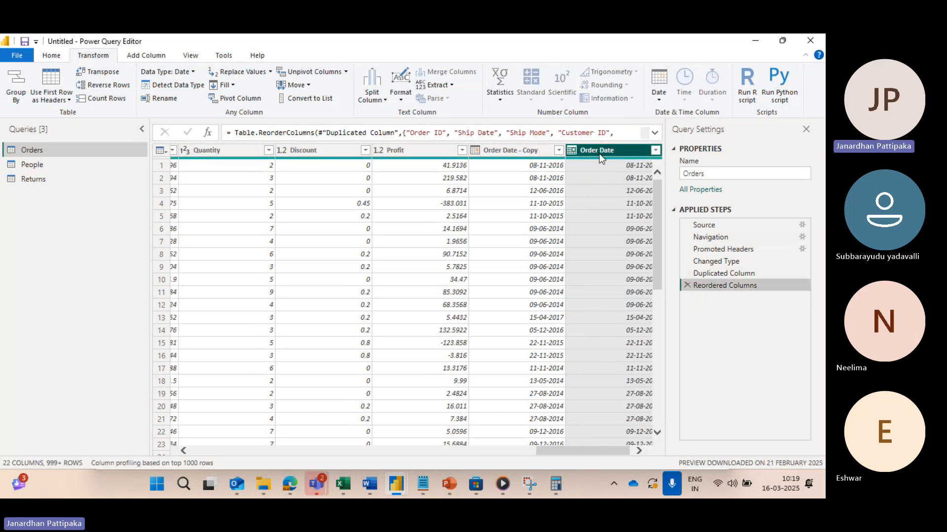
{"action": "left_click", "coordinate": [659, 100]}
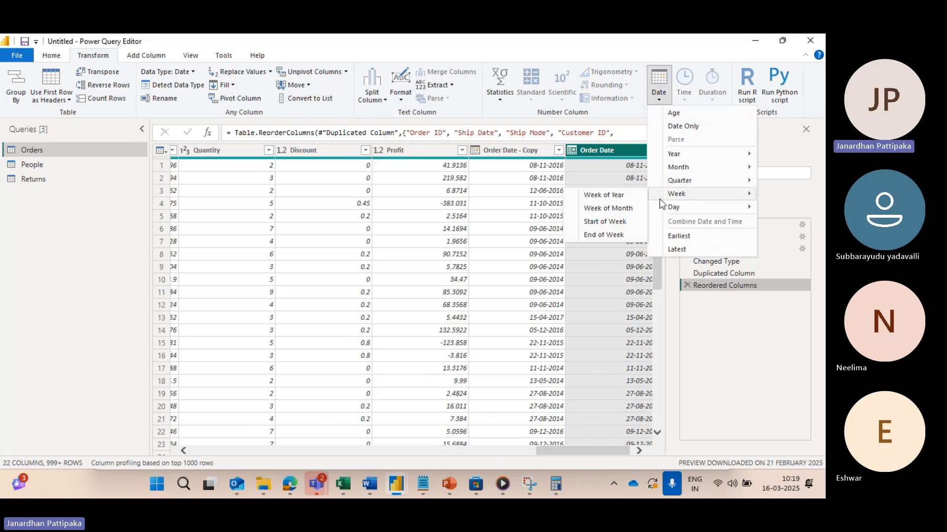
{"action": "left_click", "coordinate": [628, 209]}
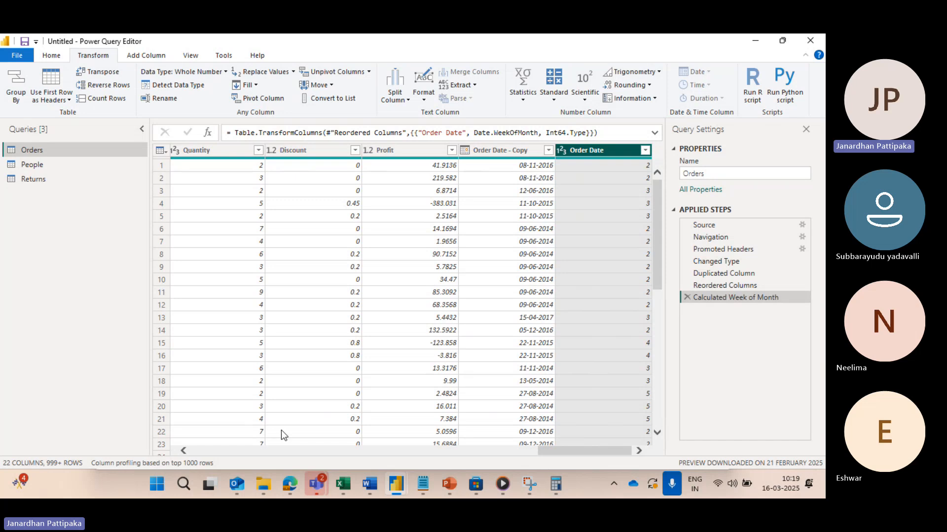
Step: Switch to the Edge browser and search the web for "NOV 2016 CLANDER" in a new tab
{"action": "mouse_move", "coordinate": [288, 485]}
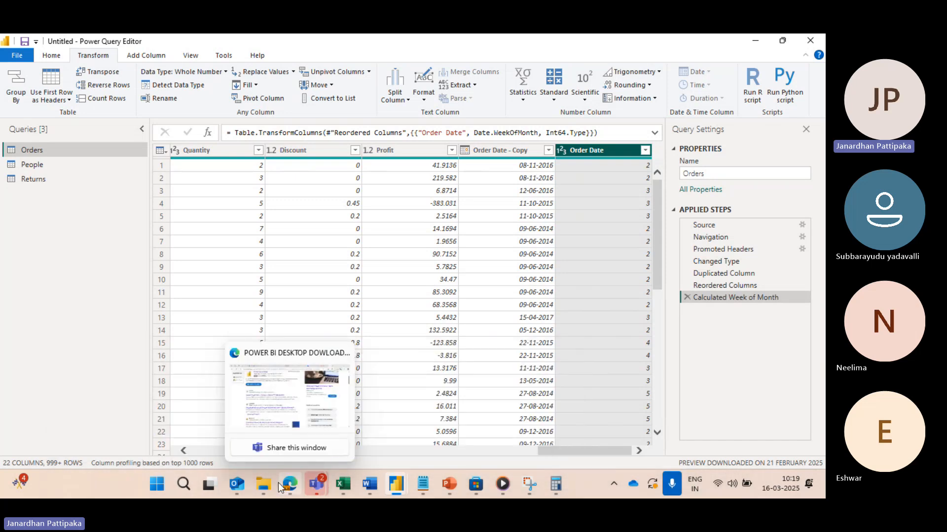
{"action": "left_click", "coordinate": [280, 410]}
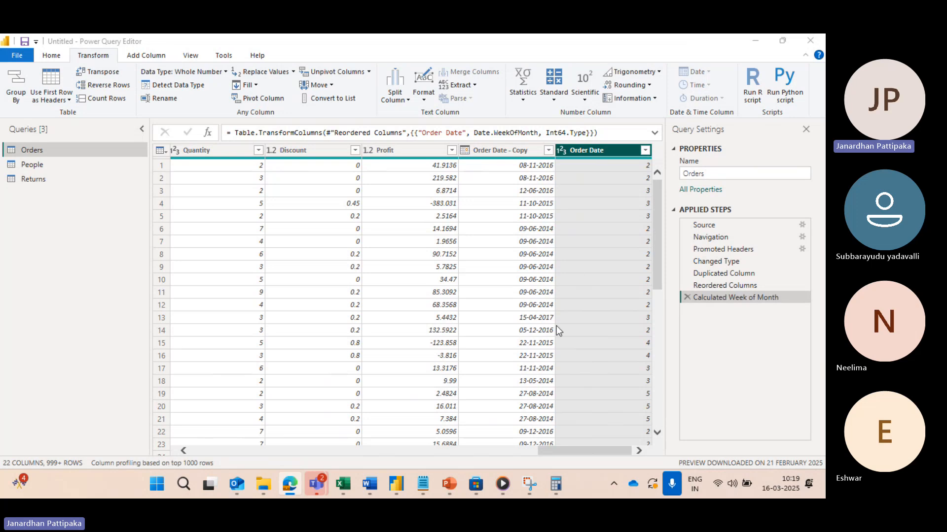
{"action": "left_click", "coordinate": [587, 167]}
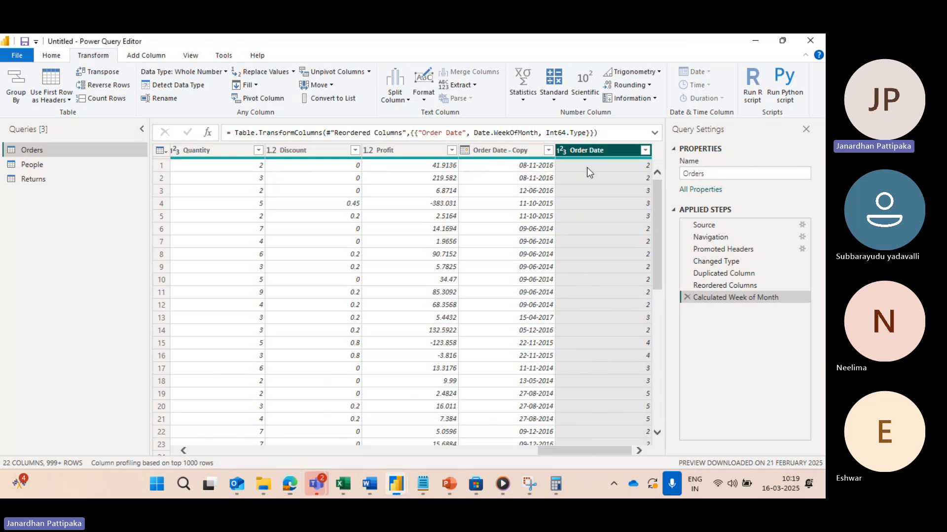
{"action": "mouse_move", "coordinate": [289, 482]}
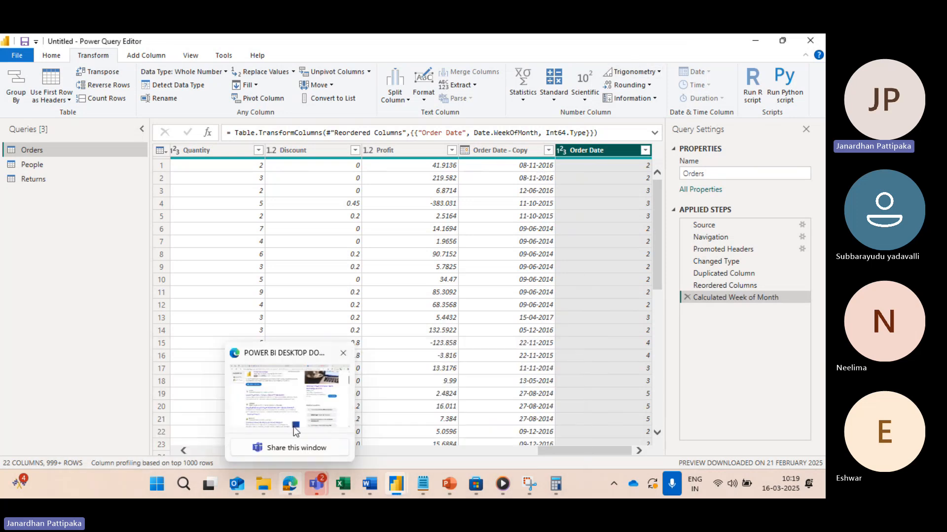
{"action": "left_click", "coordinate": [295, 427]}
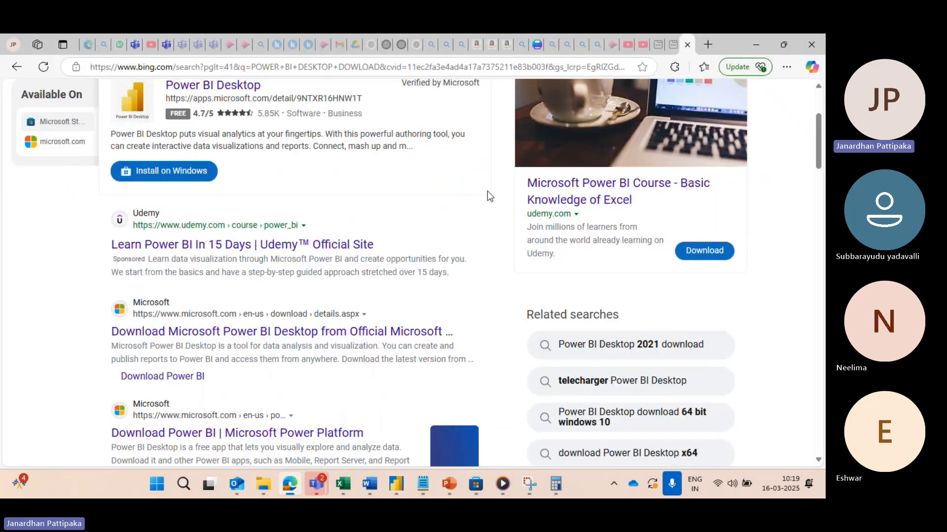
{"action": "left_click", "coordinate": [707, 45]}
{"action": "type", "text": "N"}
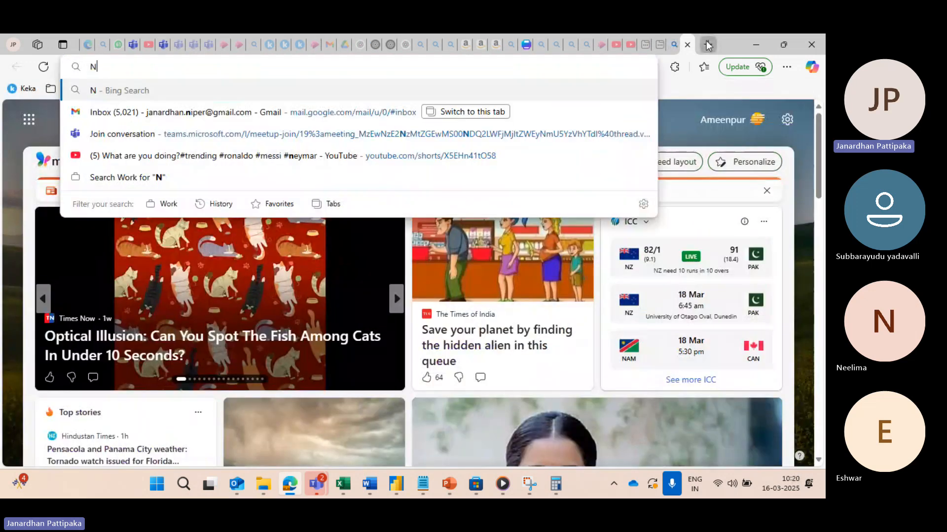
{"action": "type", "text": "OV 2016"}
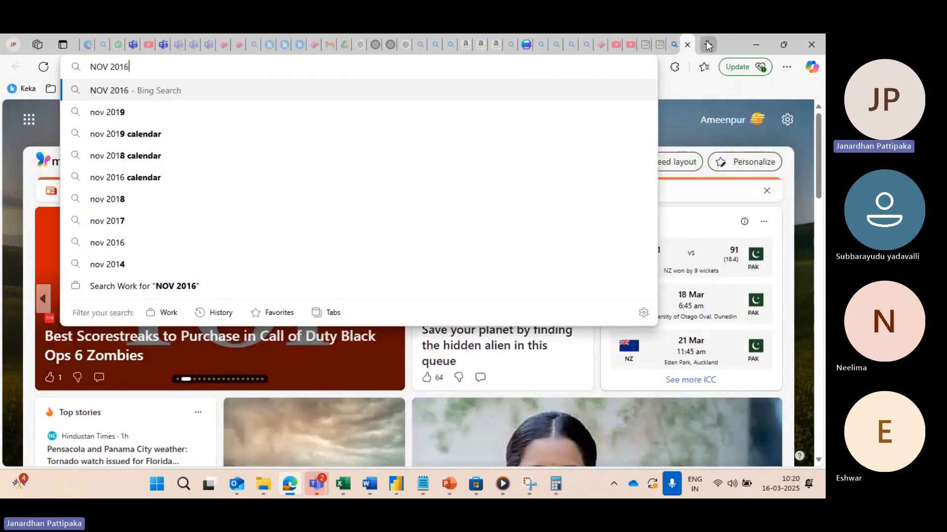
{"action": "type", "text": " CLAN"}
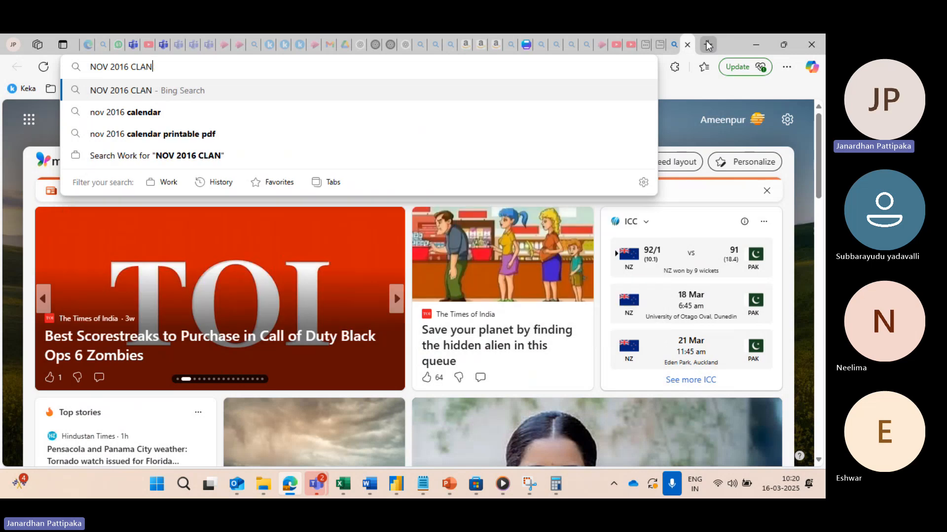
{"action": "type", "text": "DER"}
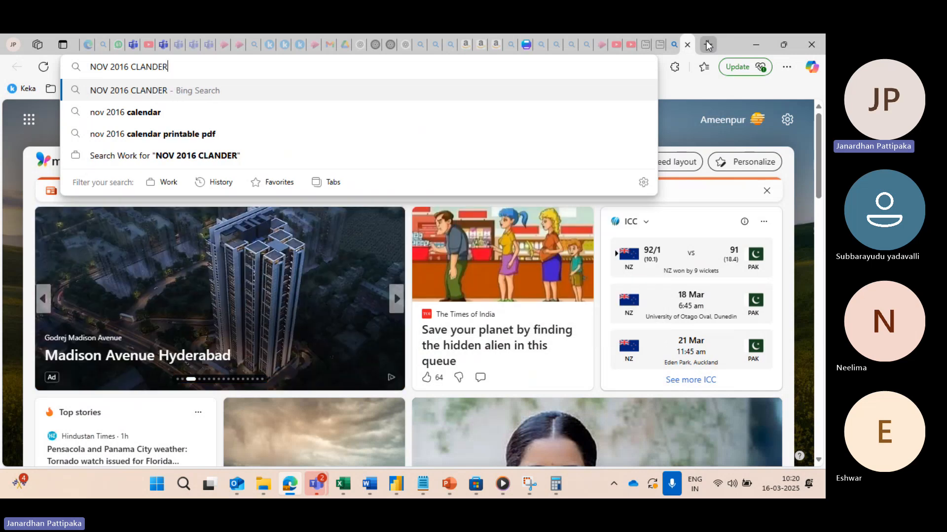
{"action": "key", "text": "Return"}
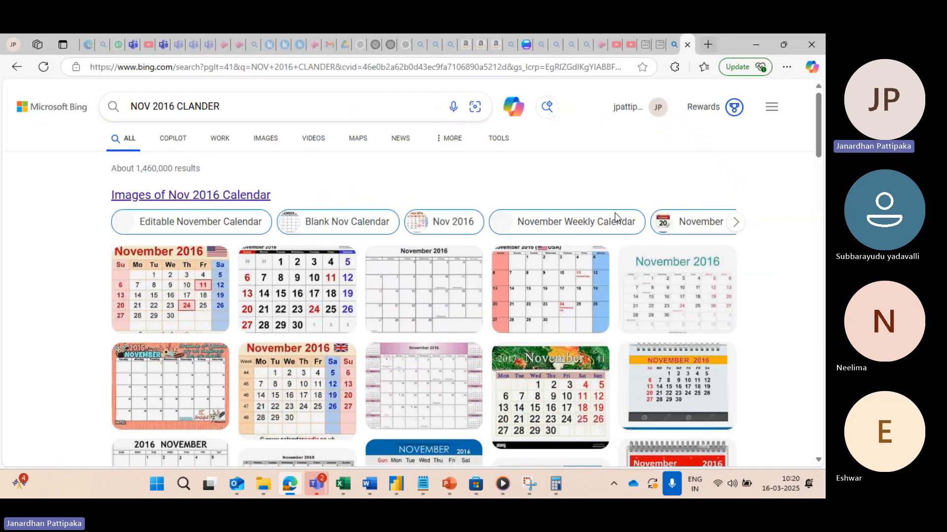
Step: Enlarge the first November 2016 calendar image and check it against the week-of-month numbers in Power Query Editor
{"action": "left_click", "coordinate": [151, 273]}
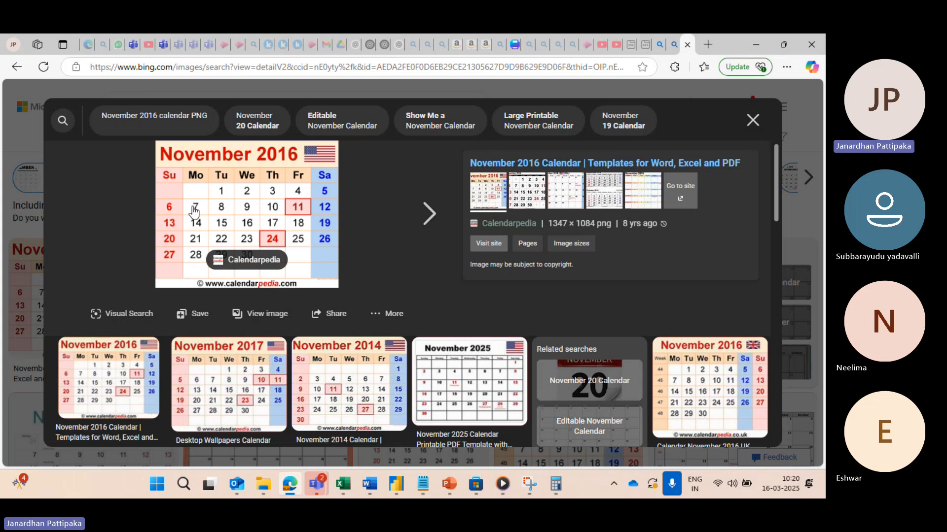
{"action": "mouse_move", "coordinate": [396, 483]}
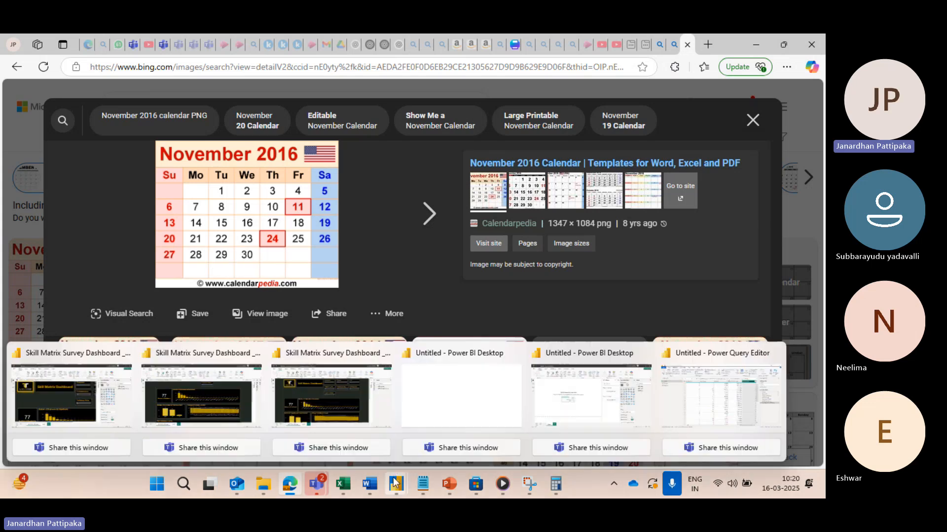
{"action": "left_click", "coordinate": [712, 419]}
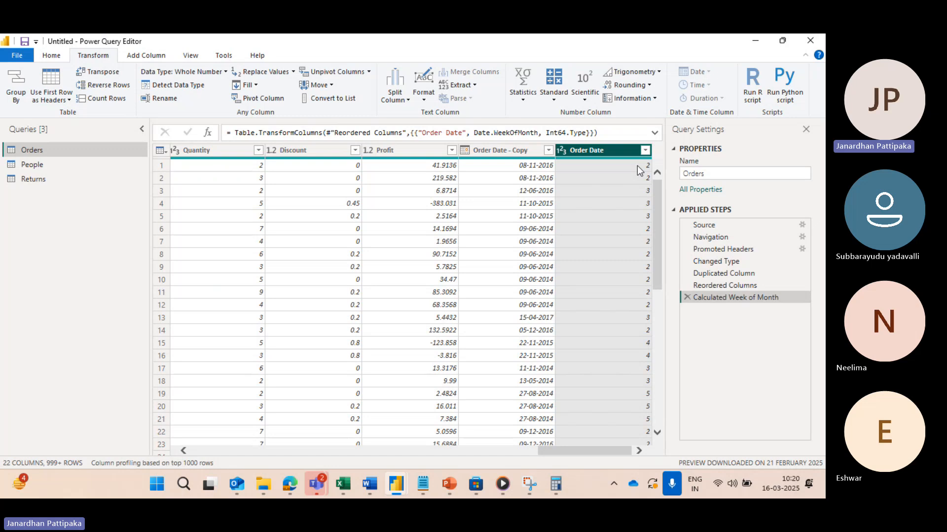
Step: Examine the week-of-month numbers in the Order Date column against the dates in the Order Date - Copy column
{"action": "scroll", "coordinate": [527, 276], "scroll_direction": "down", "scroll_amount": 1}
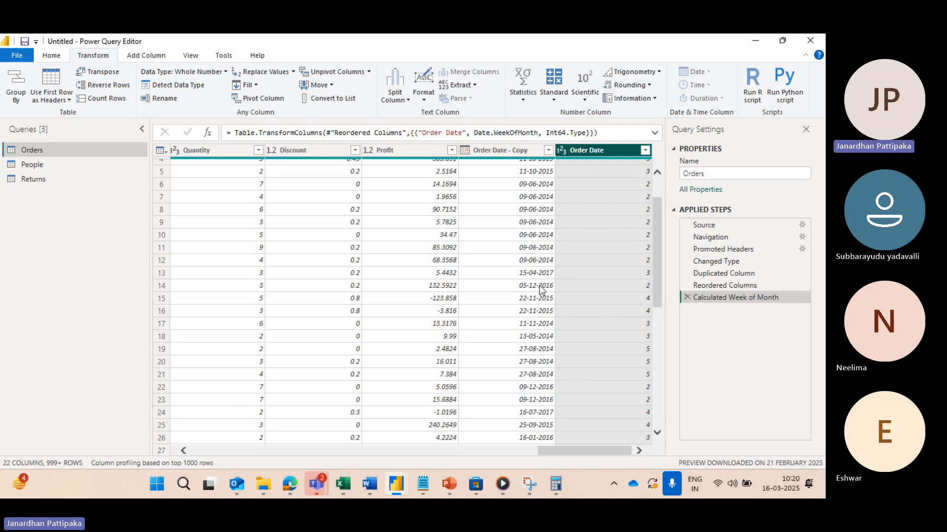
{"action": "scroll", "coordinate": [530, 314], "scroll_direction": "down", "scroll_amount": 5}
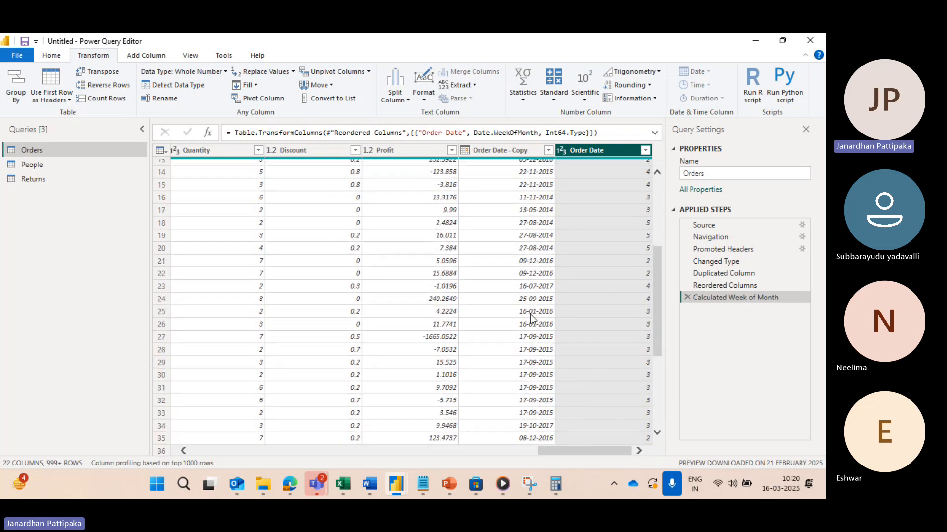
{"action": "scroll", "coordinate": [531, 318], "scroll_direction": "down", "scroll_amount": 1}
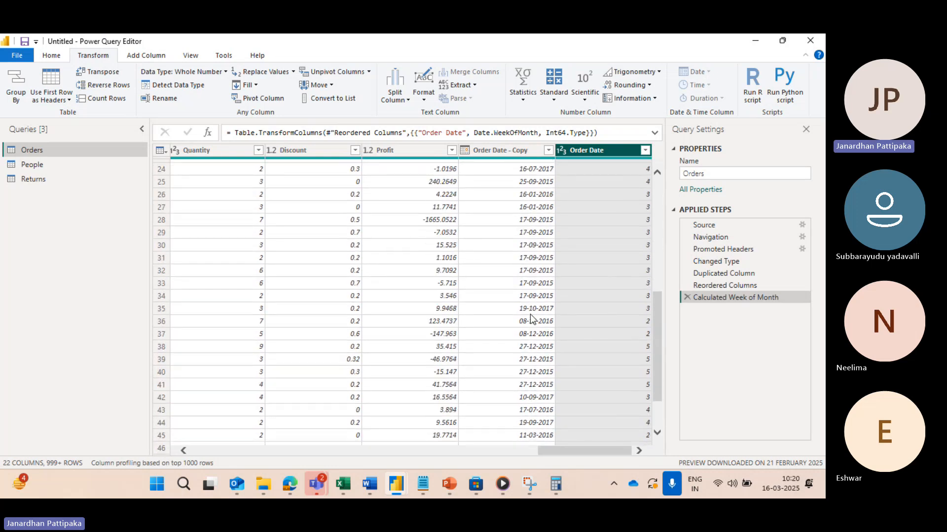
{"action": "scroll", "coordinate": [530, 318], "scroll_direction": "down", "scroll_amount": 4}
{"action": "scroll", "coordinate": [531, 316], "scroll_direction": "down", "scroll_amount": 1}
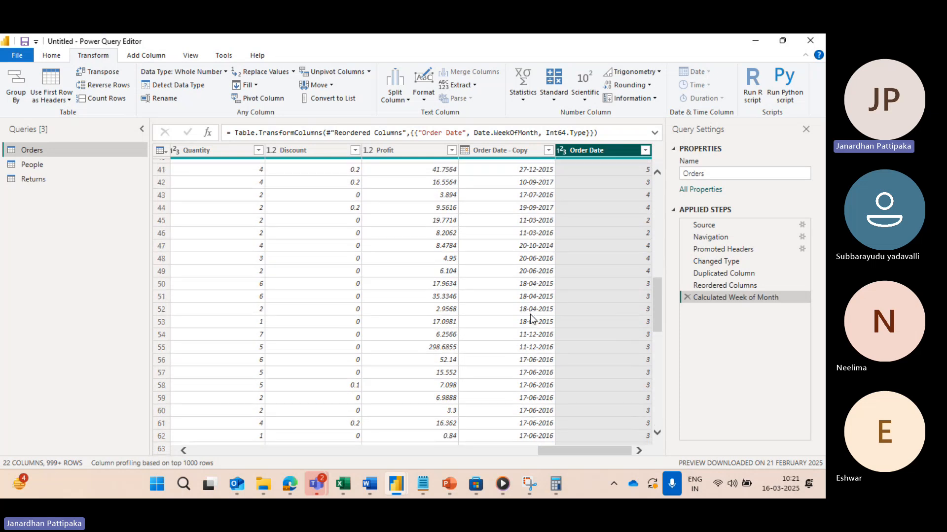
{"action": "scroll", "coordinate": [530, 316], "scroll_direction": "up", "scroll_amount": 6}
{"action": "scroll", "coordinate": [530, 315], "scroll_direction": "up", "scroll_amount": 5}
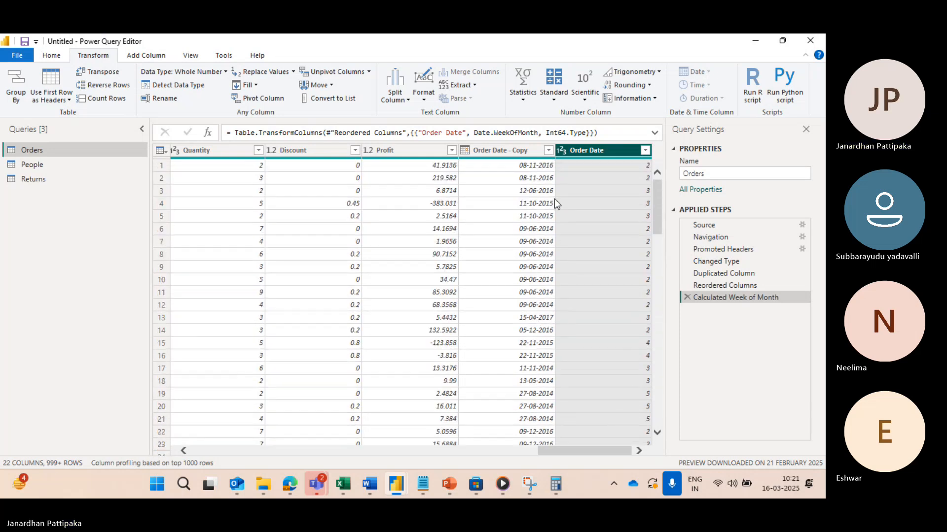
{"action": "scroll", "coordinate": [536, 299], "scroll_direction": "down", "scroll_amount": 5}
{"action": "scroll", "coordinate": [535, 299], "scroll_direction": "down", "scroll_amount": 5}
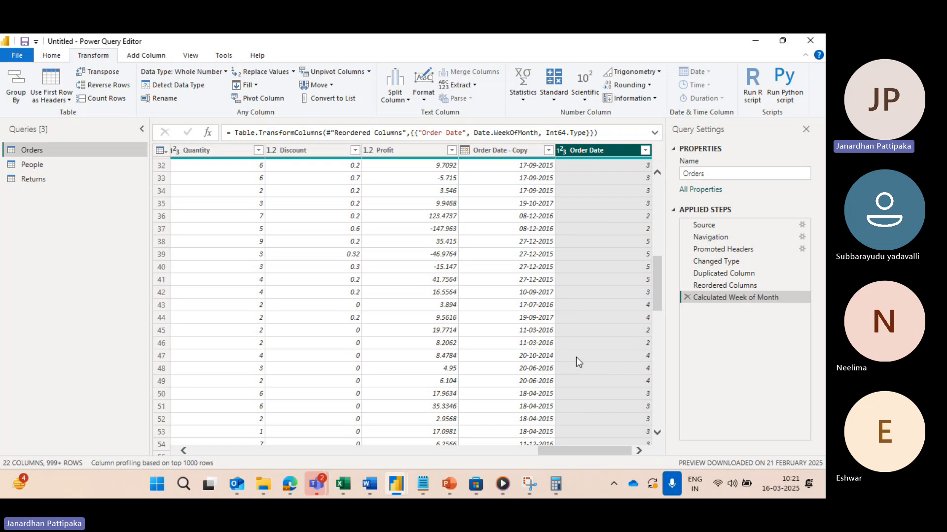
Step: Switch to the Edge browser and search the web for "OCTOBER 2014 CALENDAR" in a new tab
{"action": "key", "text": "alt+Tab"}
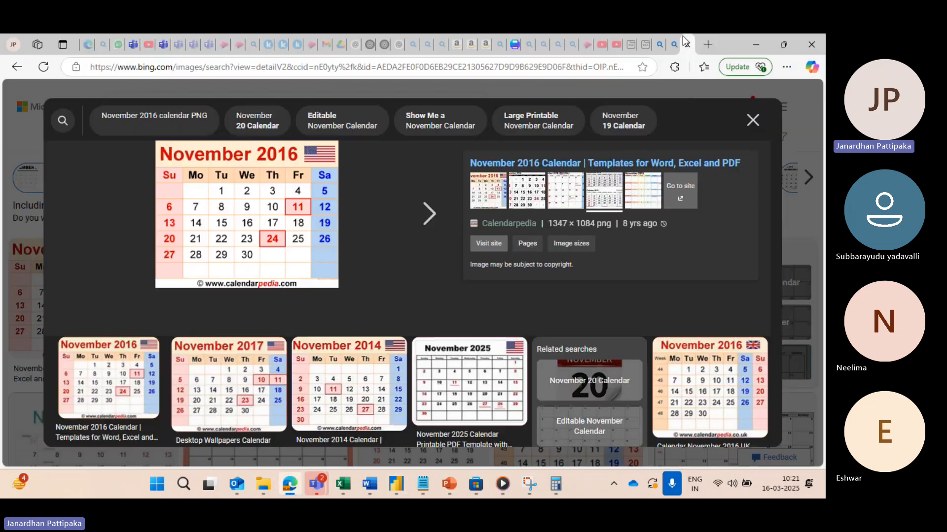
{"action": "left_click", "coordinate": [708, 46]}
{"action": "type", "text": "OCTOBE"}
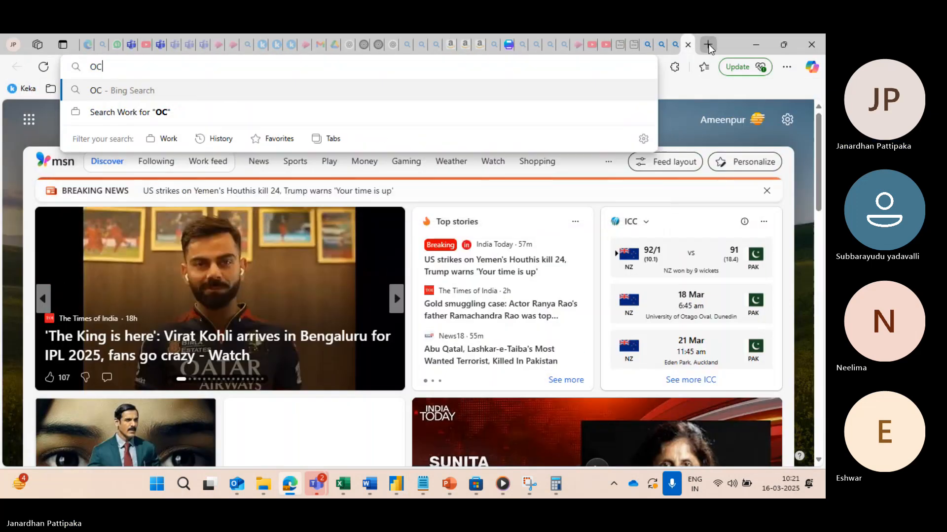
{"action": "type", "text": "R 2024"}
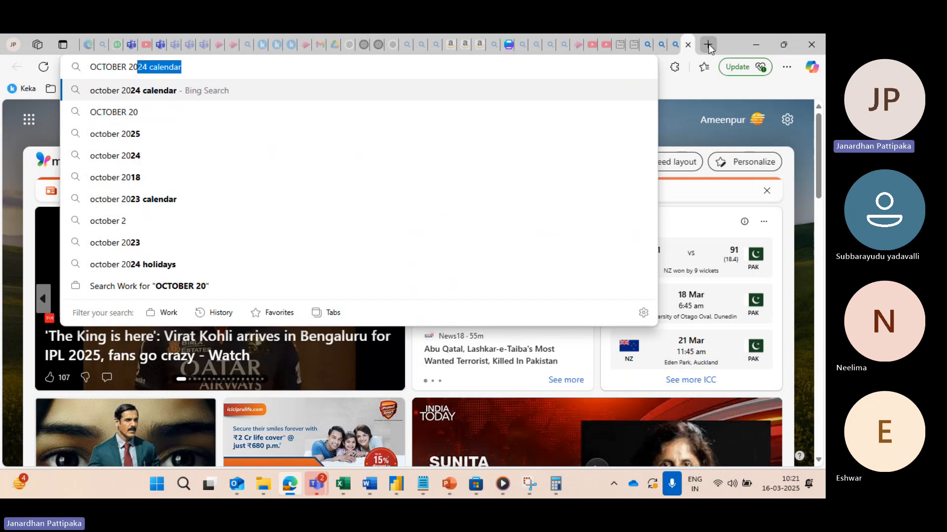
{"action": "key", "text": "BackSpace"}
{"action": "key", "text": "BackSpace"}
{"action": "key", "text": "BackSpace"}
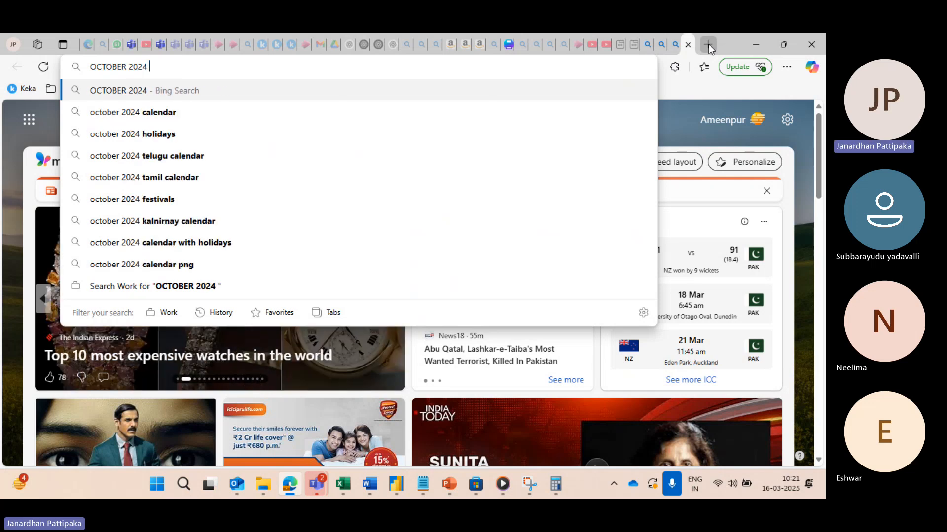
{"action": "type", "text": "1"}
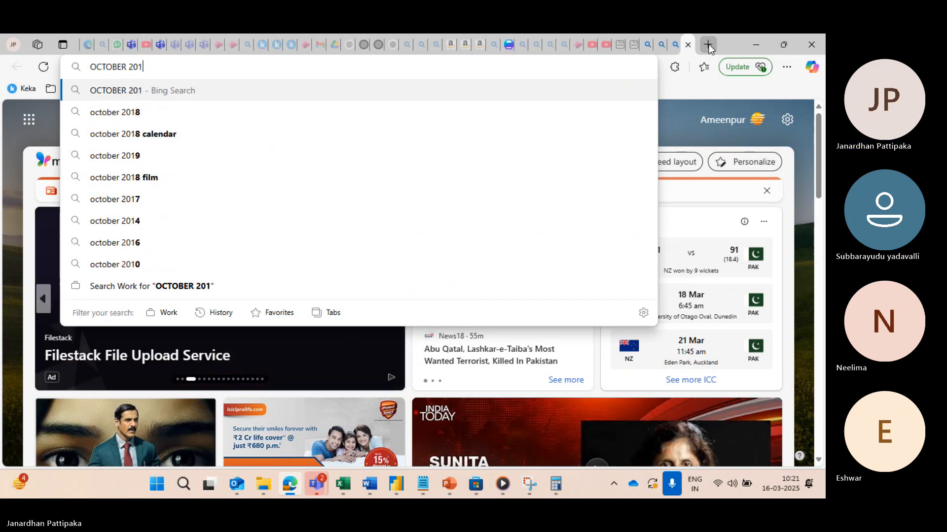
{"action": "type", "text": "4 CAL"}
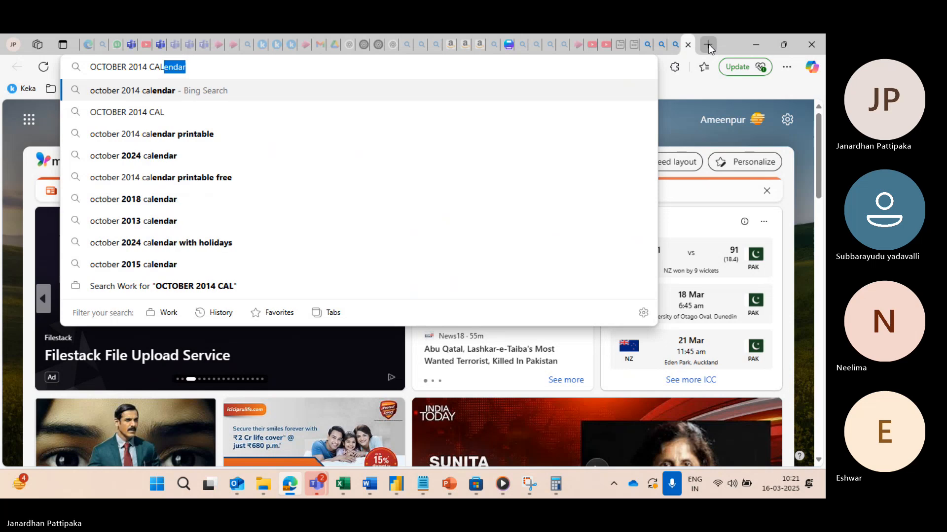
{"action": "type", "text": "ENDAR"}
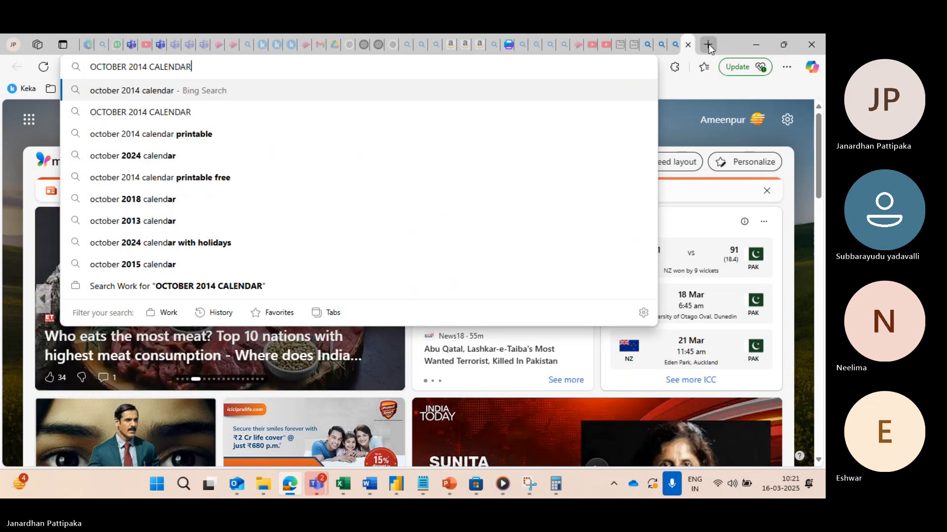
{"action": "key", "text": "Return"}
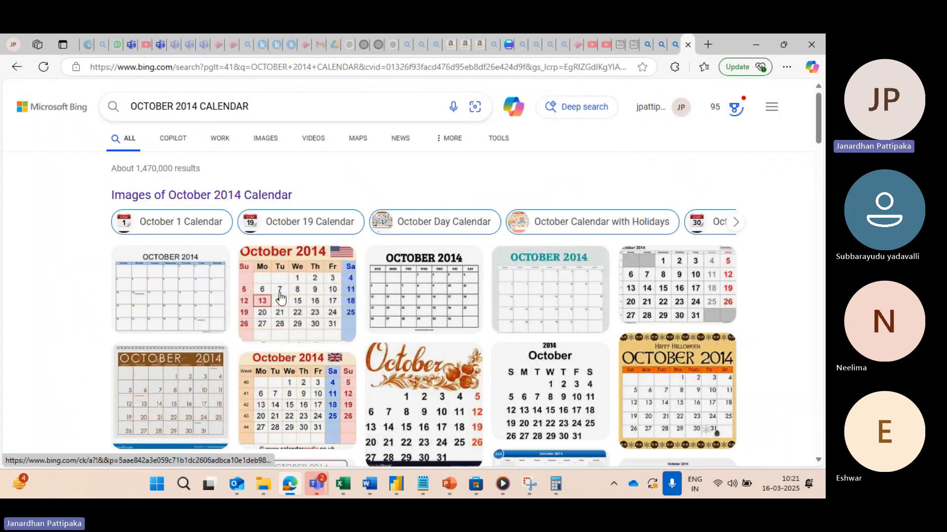
Step: Enlarge the October 2014 calendar image with the US flag and compare it with the week-of-month numbers in Power Query Editor
{"action": "left_click", "coordinate": [280, 298]}
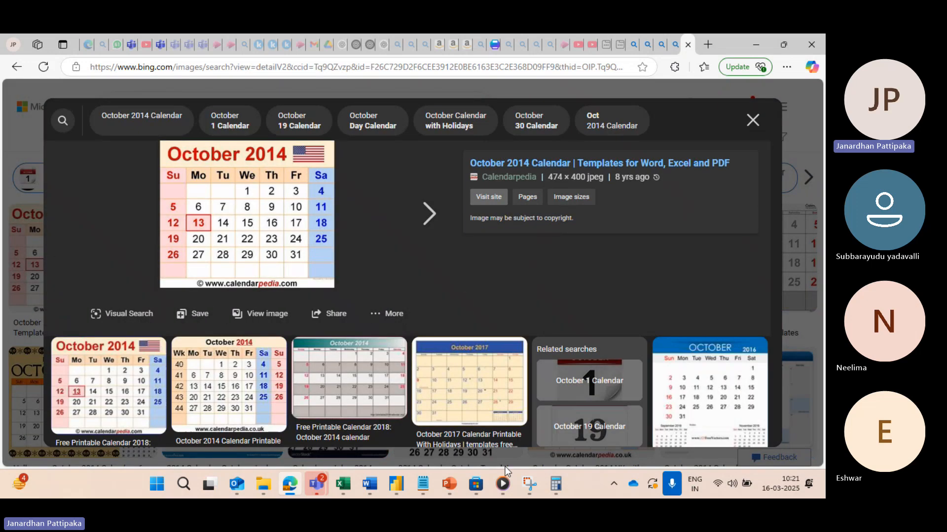
{"action": "mouse_move", "coordinate": [396, 484]}
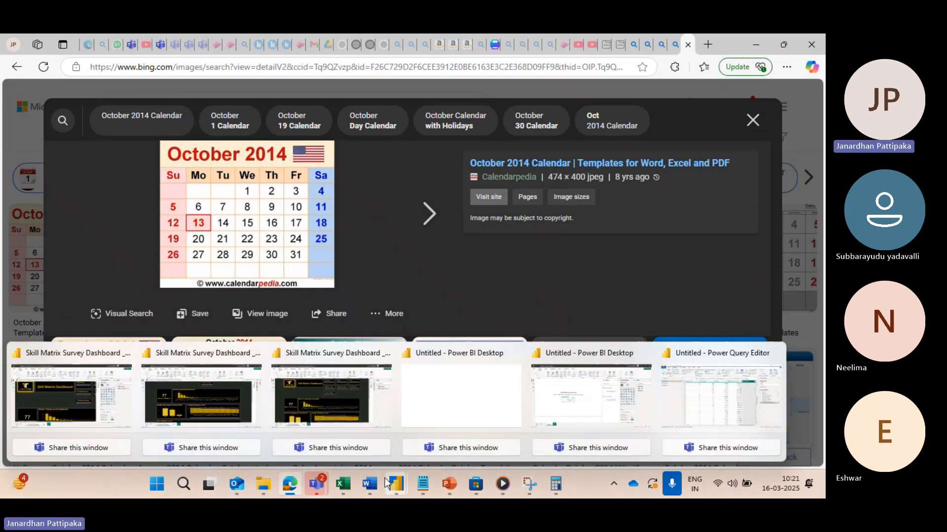
{"action": "left_click", "coordinate": [725, 407]}
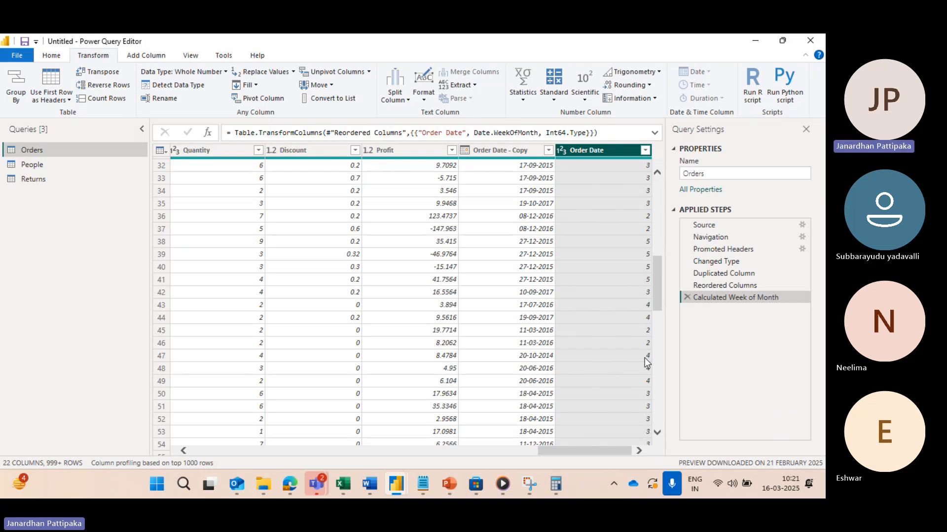
{"action": "key", "text": "alt+Tab"}
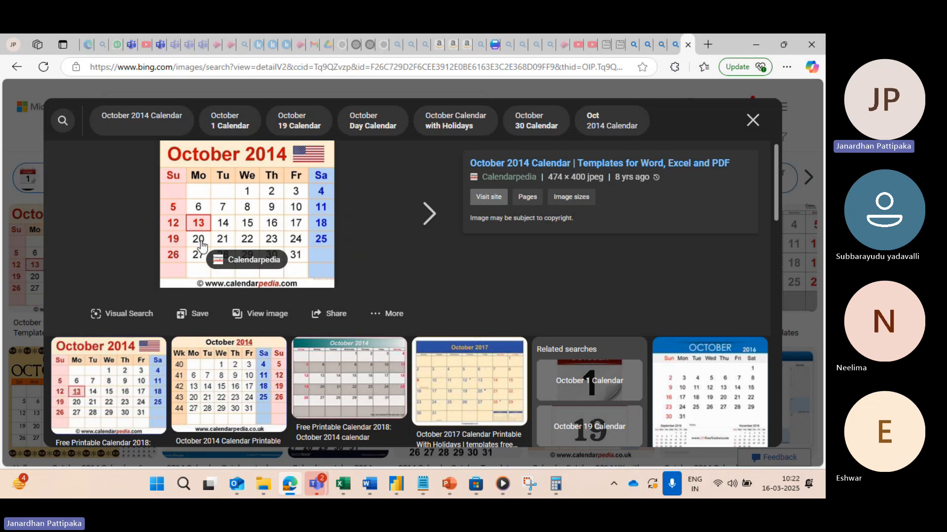
{"action": "key", "text": "alt+Tab"}
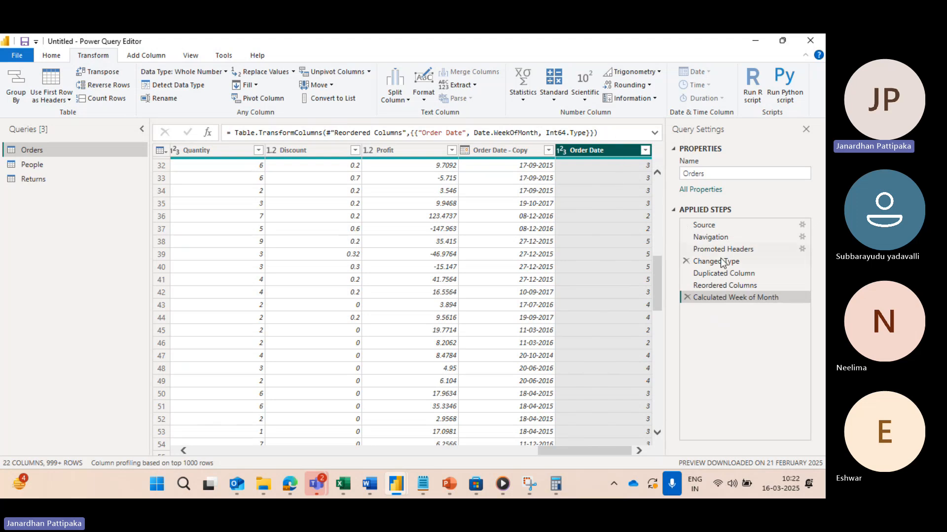
Step: Remove the Calculated Week of Month step and transform the Order Date column to Start of Week
{"action": "left_click", "coordinate": [686, 285]}
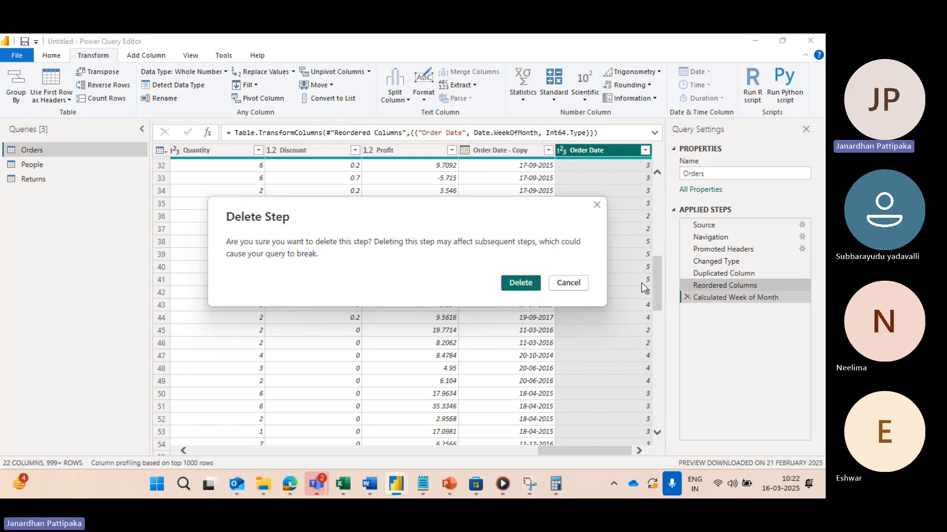
{"action": "left_click", "coordinate": [573, 283]}
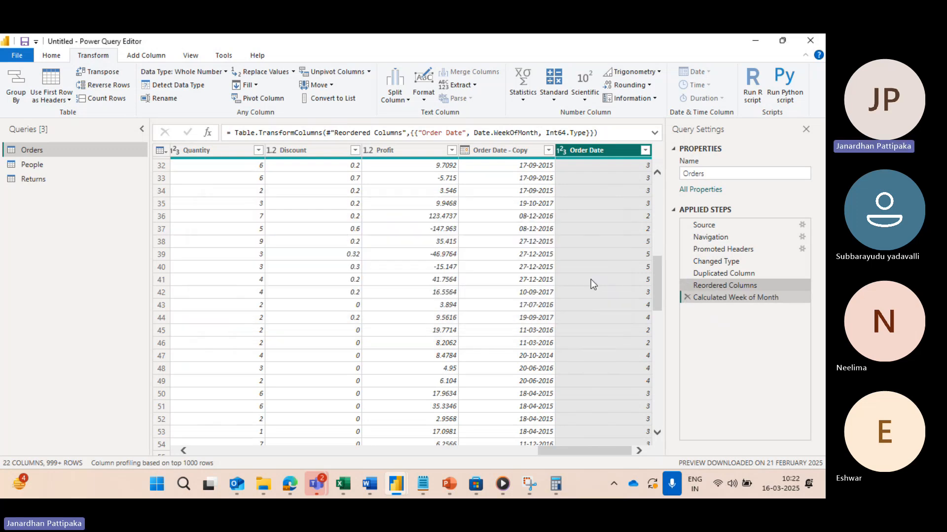
{"action": "left_click", "coordinate": [686, 297]}
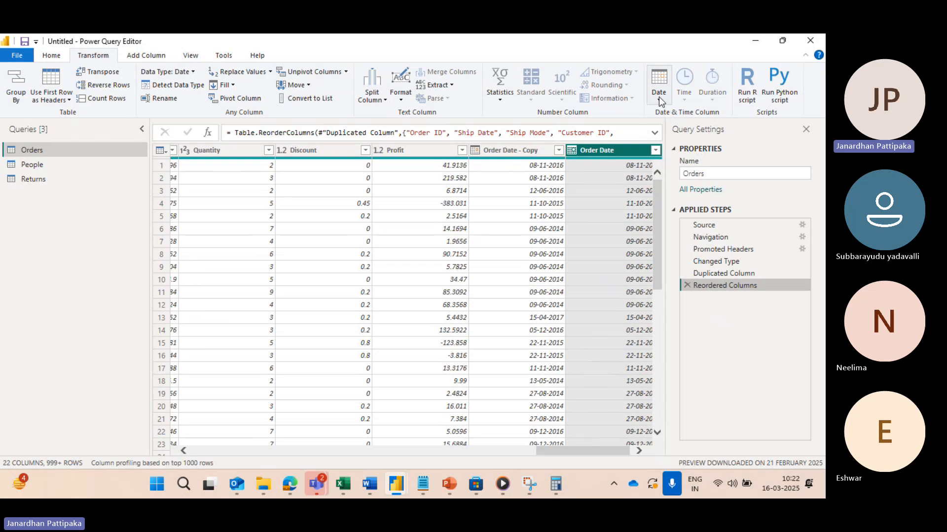
{"action": "left_click", "coordinate": [659, 97]}
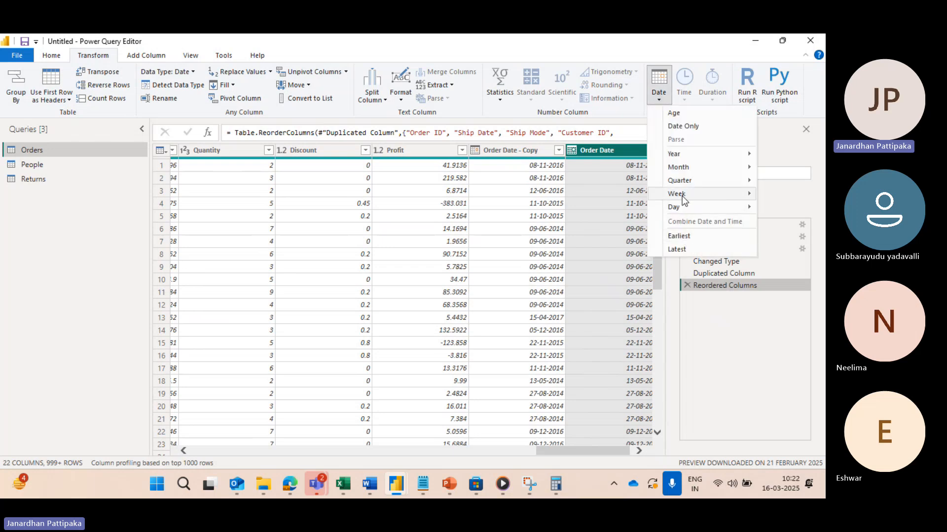
{"action": "mouse_move", "coordinate": [682, 196]}
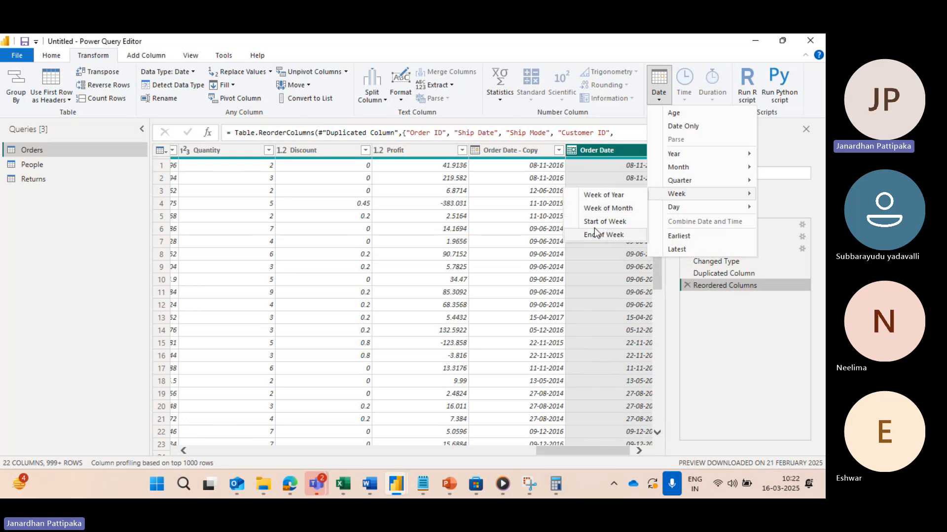
{"action": "left_click", "coordinate": [609, 146]}
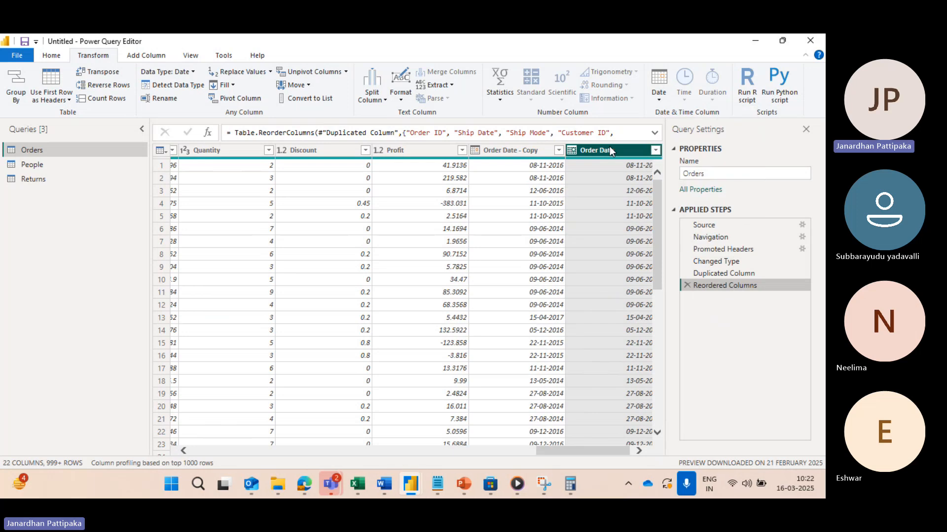
{"action": "left_click", "coordinate": [660, 100]}
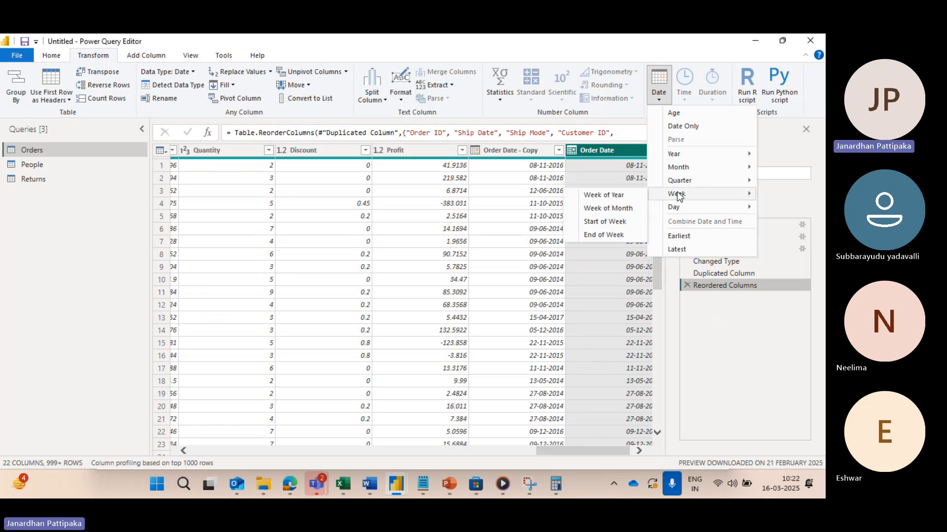
{"action": "left_click", "coordinate": [617, 226]}
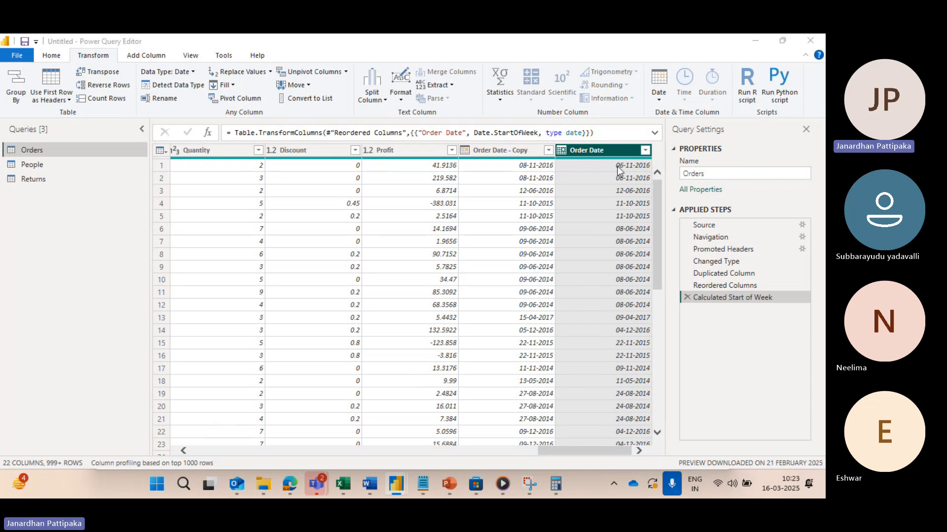
Step: Check the start-of-week dates in Power Query Editor against the November 2016 calendar image in the Edge browser
{"action": "key", "text": "alt+Tab"}
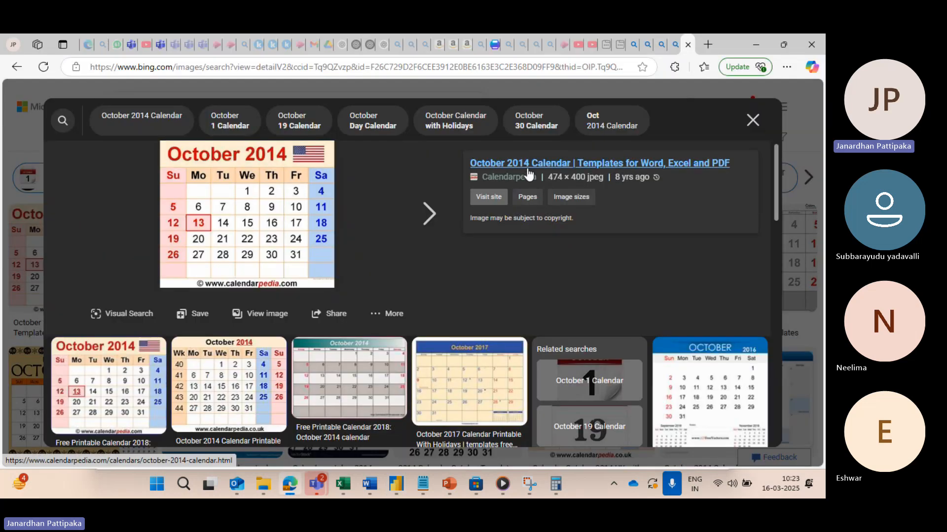
{"action": "left_click", "coordinate": [662, 44]}
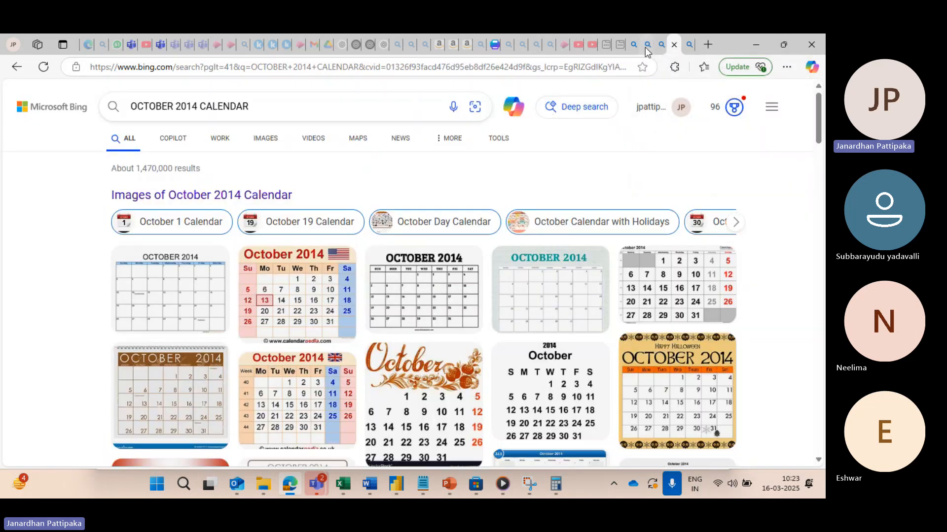
{"action": "left_click", "coordinate": [661, 43]}
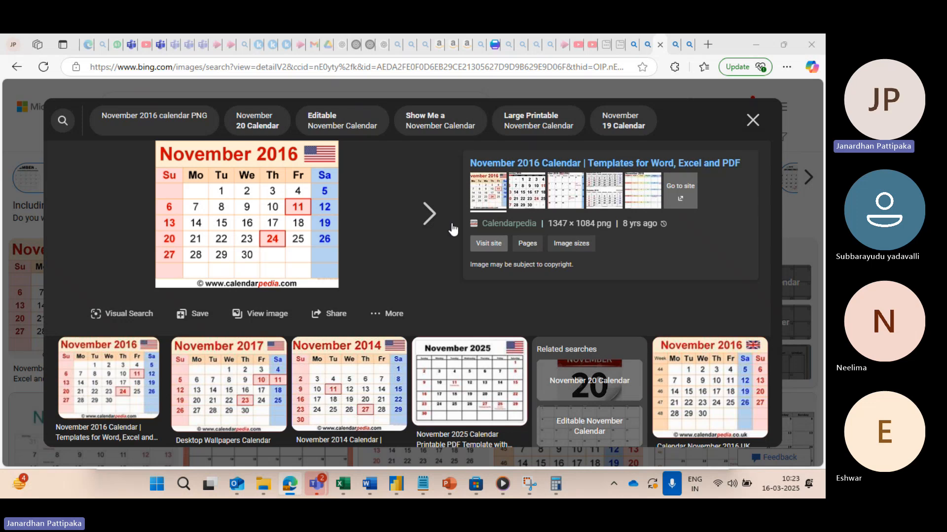
{"action": "key", "text": "ctrl+Tab"}
{"action": "key", "text": "ctrl+shift+Tab"}
{"action": "mouse_move", "coordinate": [396, 483]}
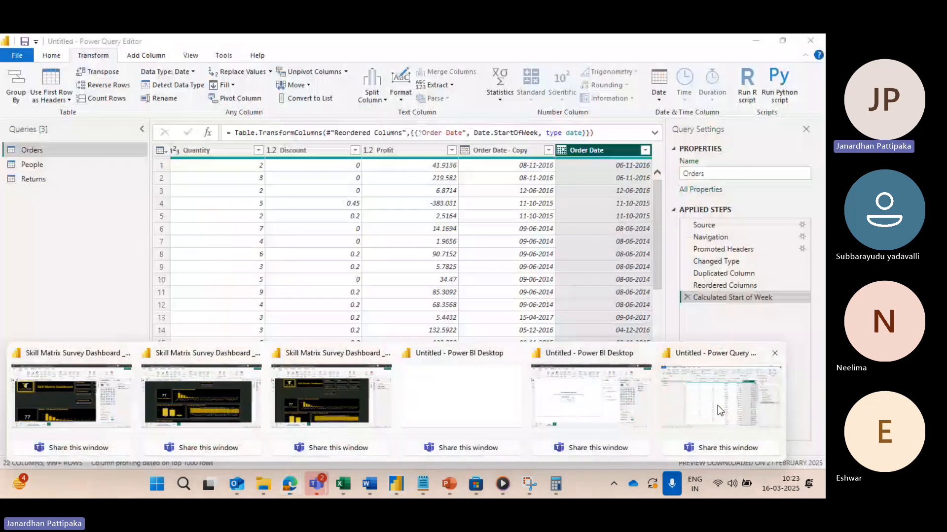
{"action": "left_click", "coordinate": [718, 405]}
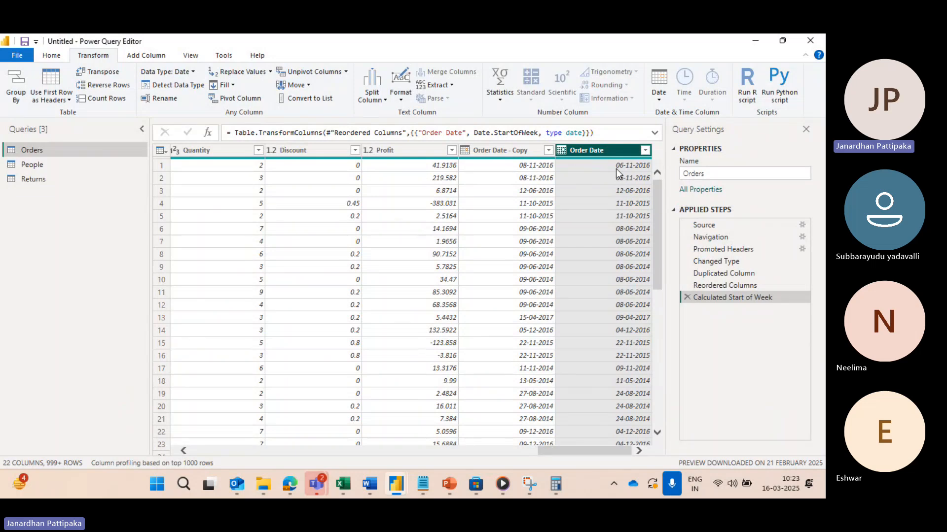
{"action": "key", "text": "alt+Tab"}
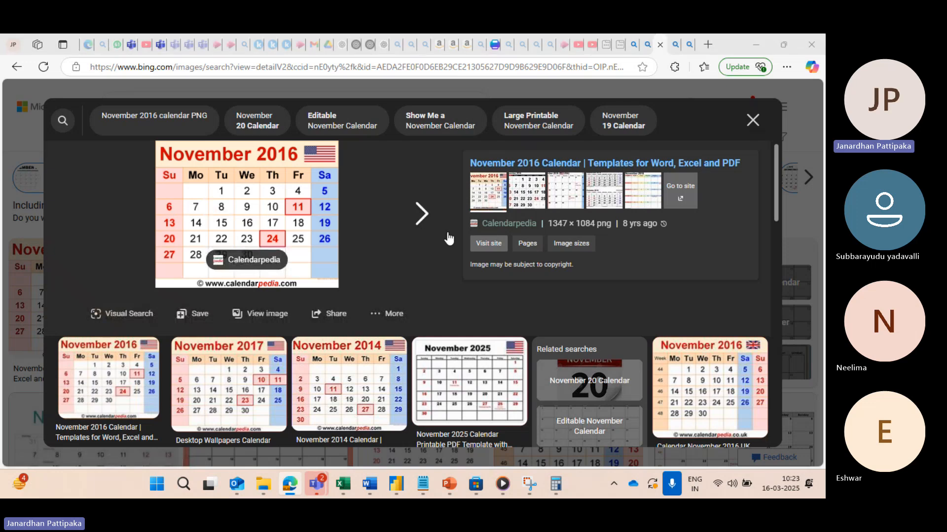
{"action": "key", "text": "alt+Tab"}
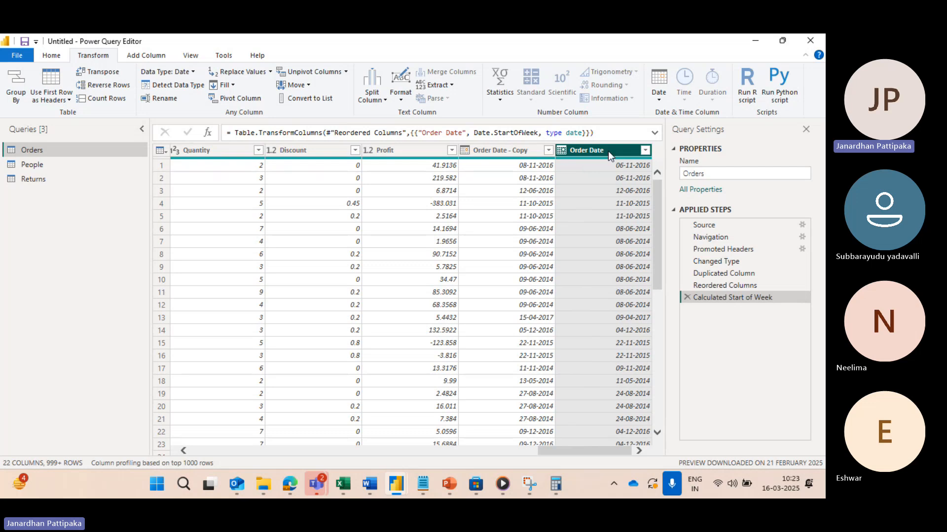
Step: Remove the Calculated Start of Week step and transform the Order Date column to End of Week
{"action": "left_click", "coordinate": [661, 99]}
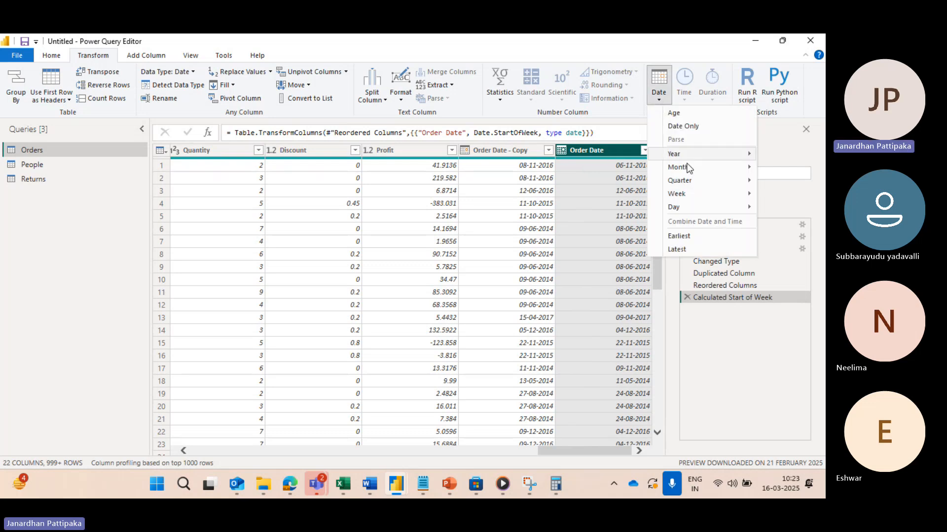
{"action": "left_click", "coordinate": [688, 297]}
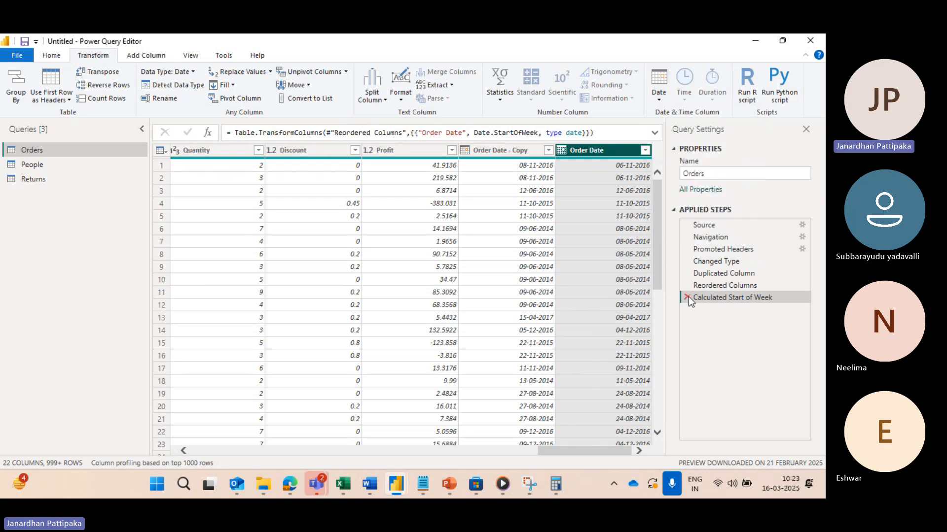
{"action": "left_click", "coordinate": [687, 297]}
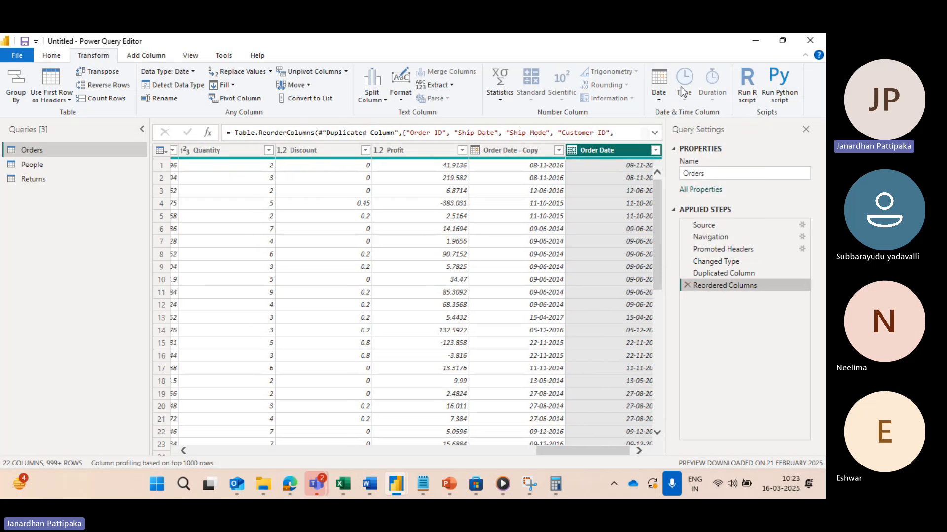
{"action": "left_click", "coordinate": [658, 93]}
{"action": "mouse_move", "coordinate": [682, 196]}
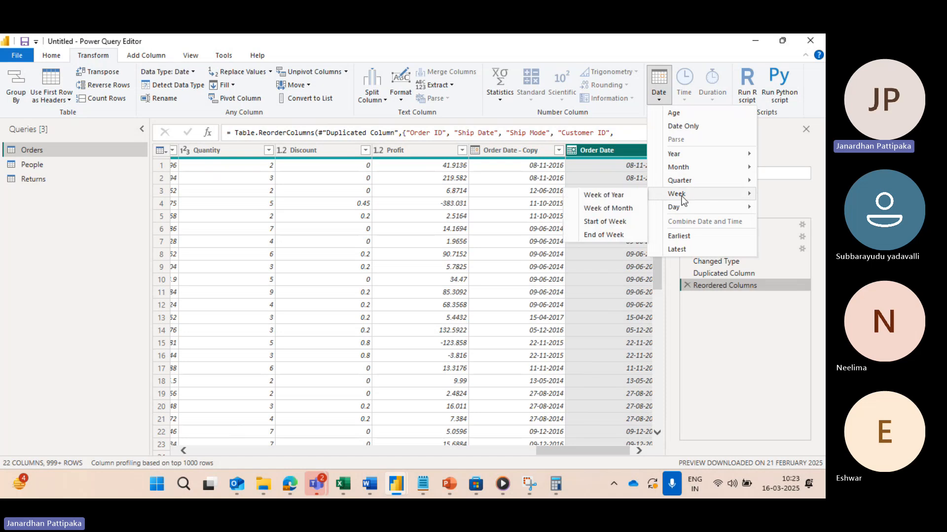
{"action": "left_click", "coordinate": [602, 235]}
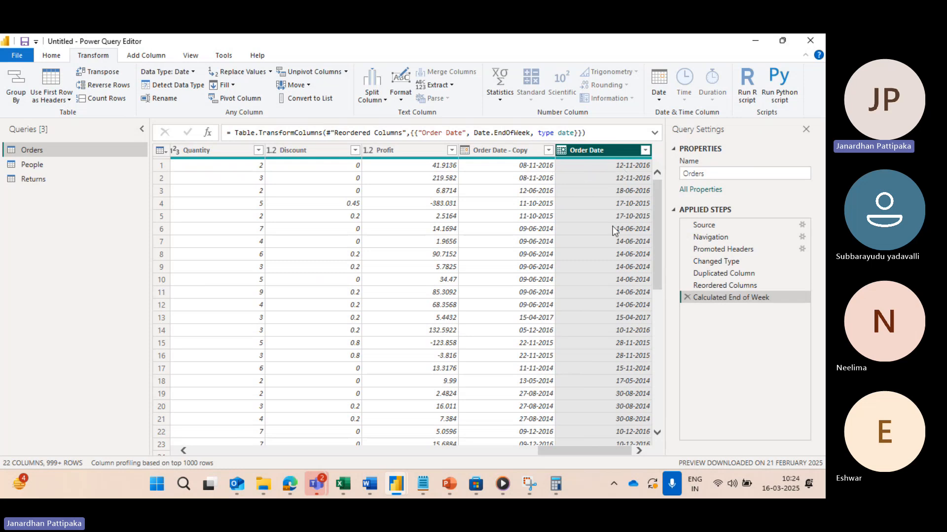
Step: Check the end-of-week dates in Power Query Editor against the November 2016 calendar image in the Edge browser
{"action": "key", "text": "alt+Tab"}
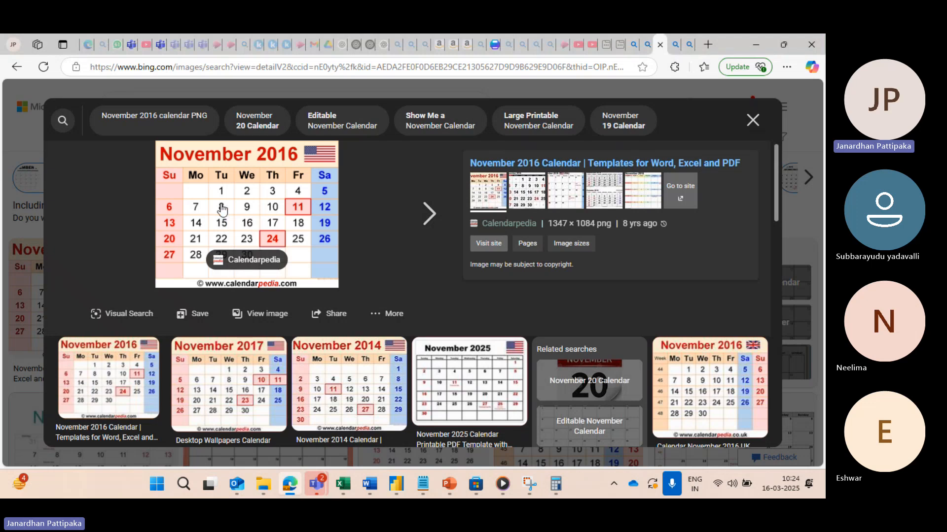
{"action": "key", "text": "alt+Tab"}
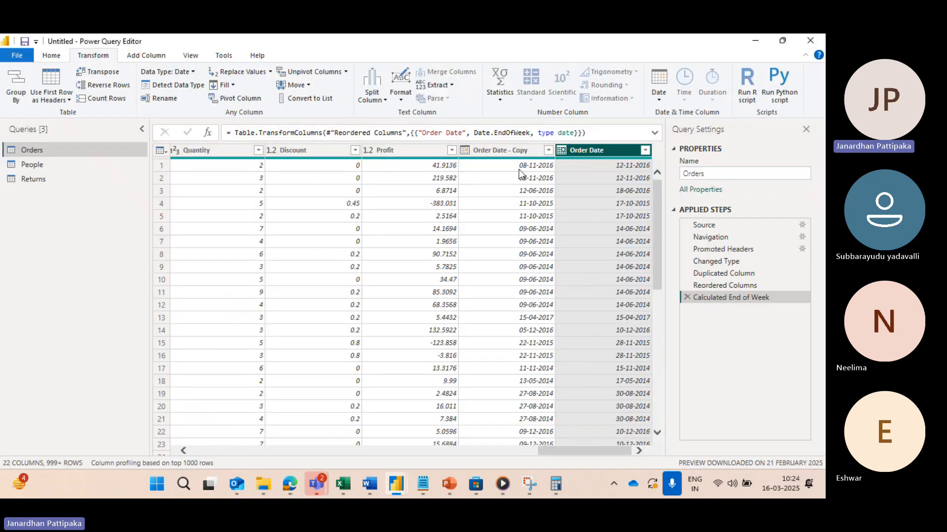
{"action": "key", "text": "alt+Tab"}
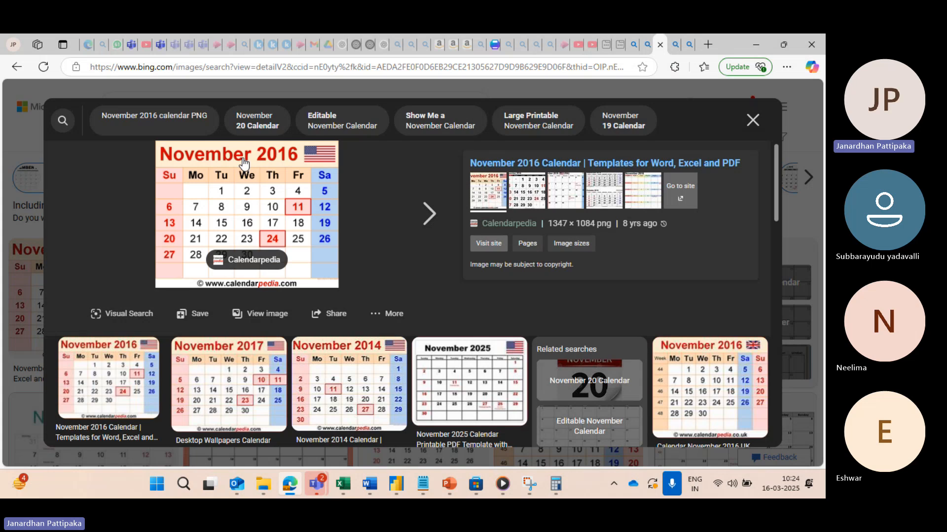
{"action": "key", "text": "alt+Tab"}
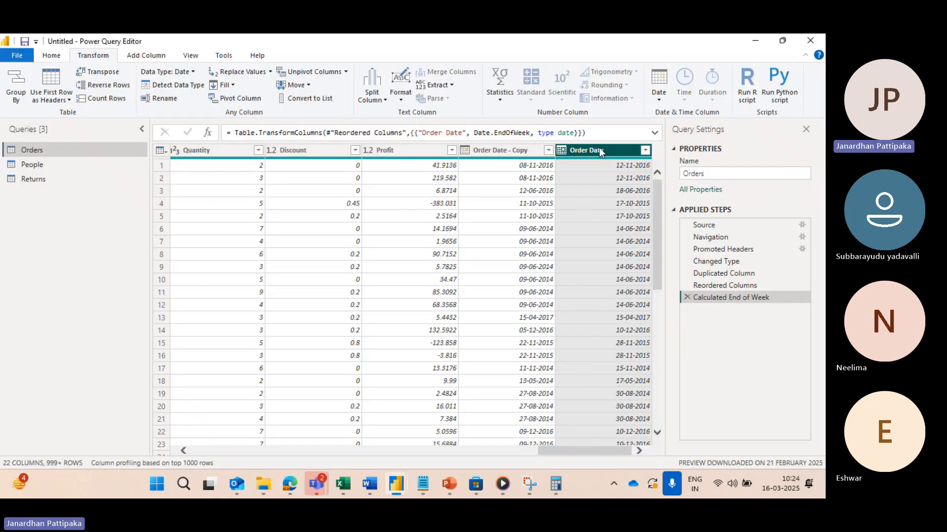
Step: Remove the Calculated End of Week step and transform the Order Date column to Day
{"action": "left_click", "coordinate": [659, 98]}
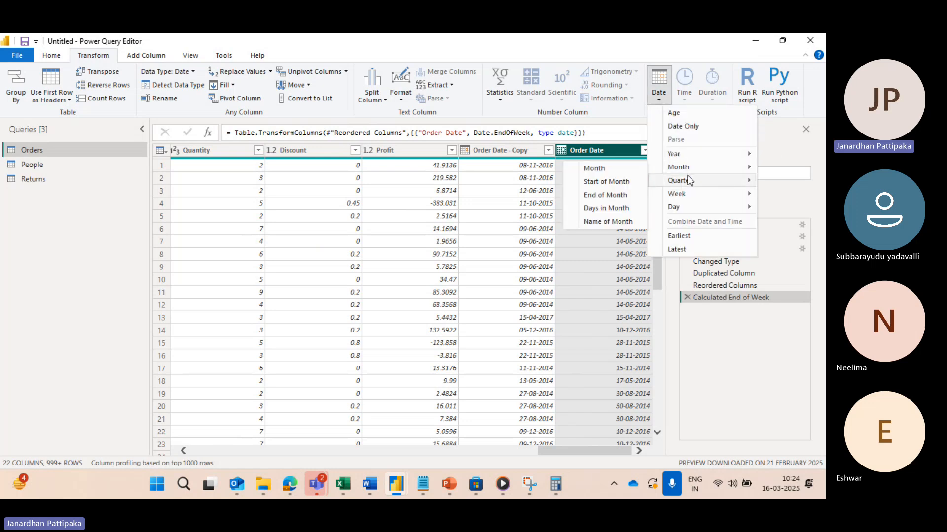
{"action": "mouse_move", "coordinate": [689, 181]}
{"action": "mouse_move", "coordinate": [687, 197]}
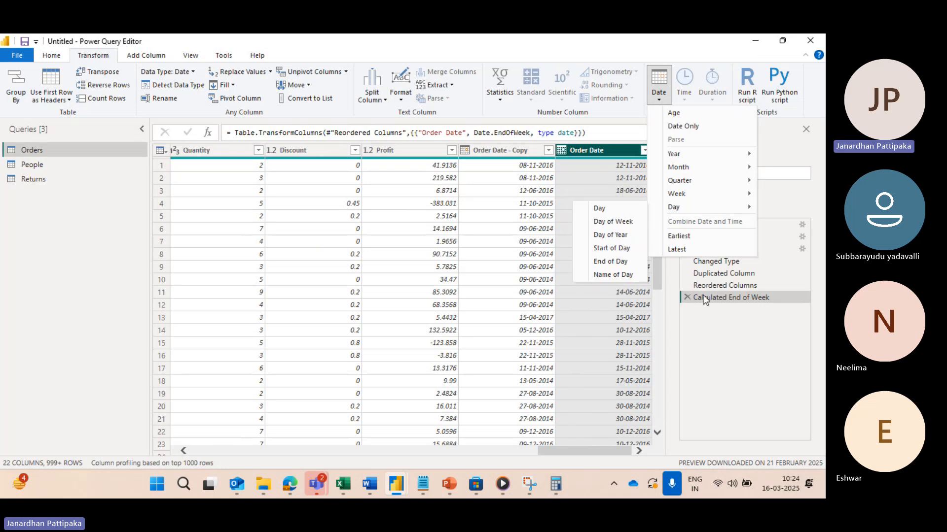
{"action": "left_click", "coordinate": [687, 298]}
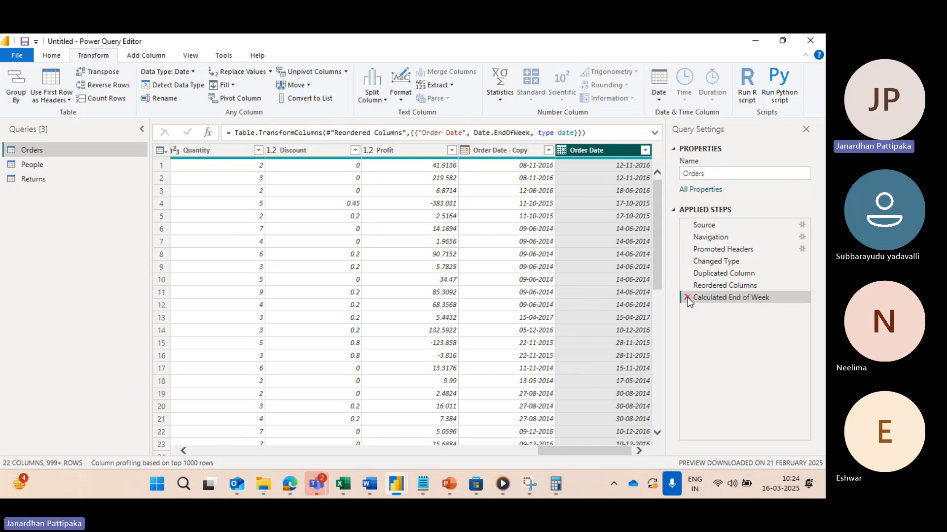
{"action": "left_click", "coordinate": [688, 297]}
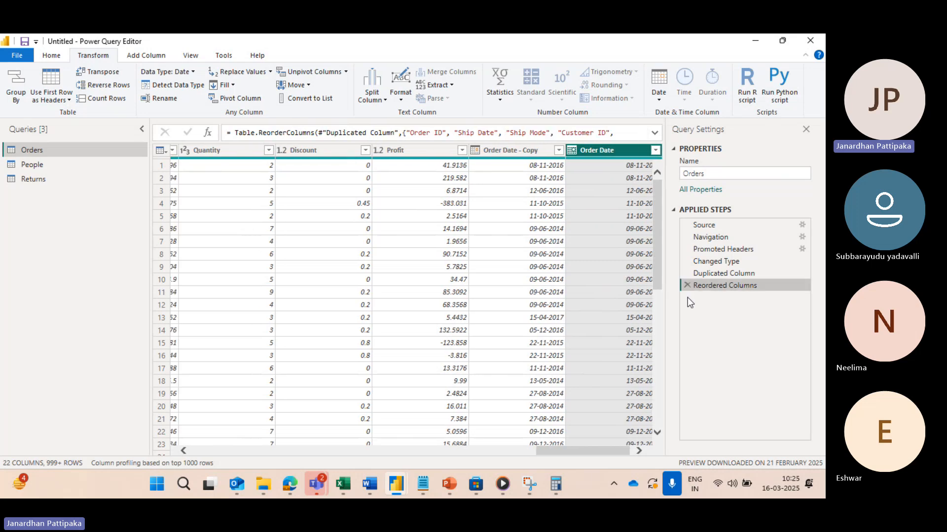
{"action": "left_click", "coordinate": [658, 100]}
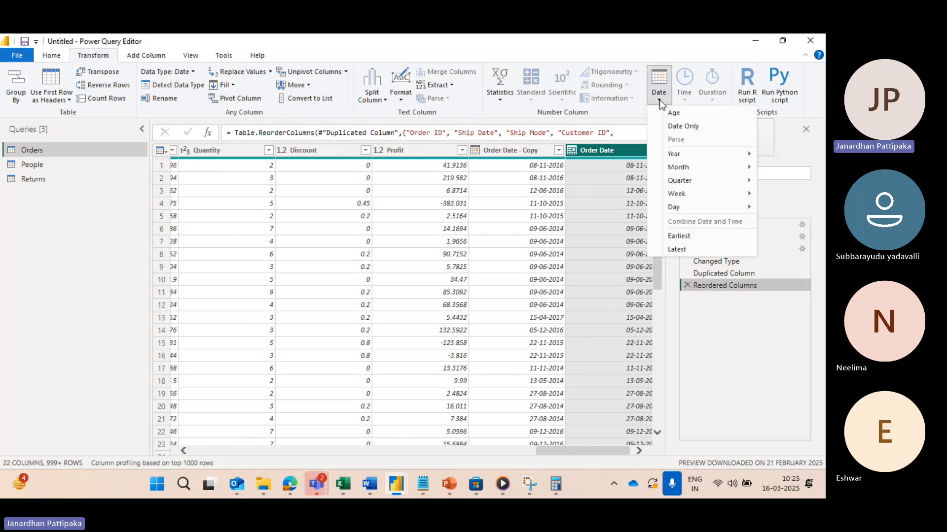
{"action": "mouse_move", "coordinate": [683, 212]}
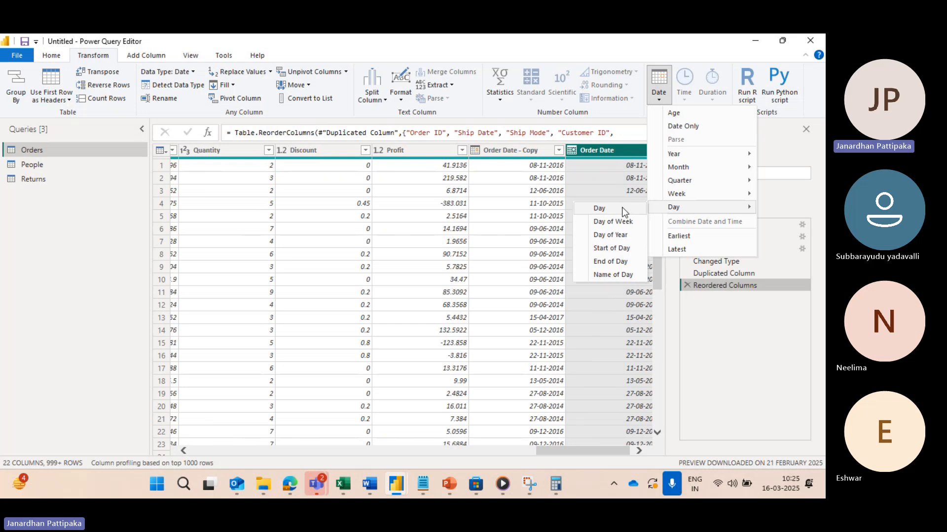
{"action": "left_click", "coordinate": [598, 208]}
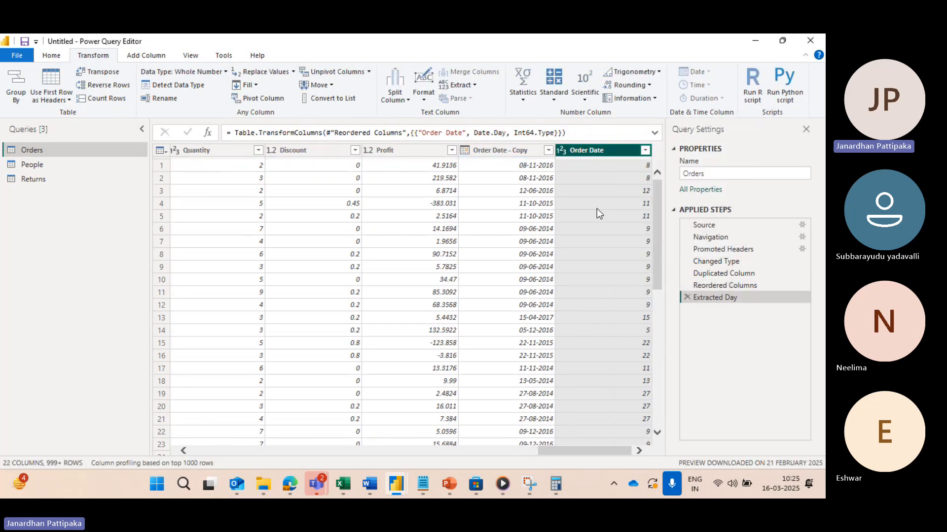
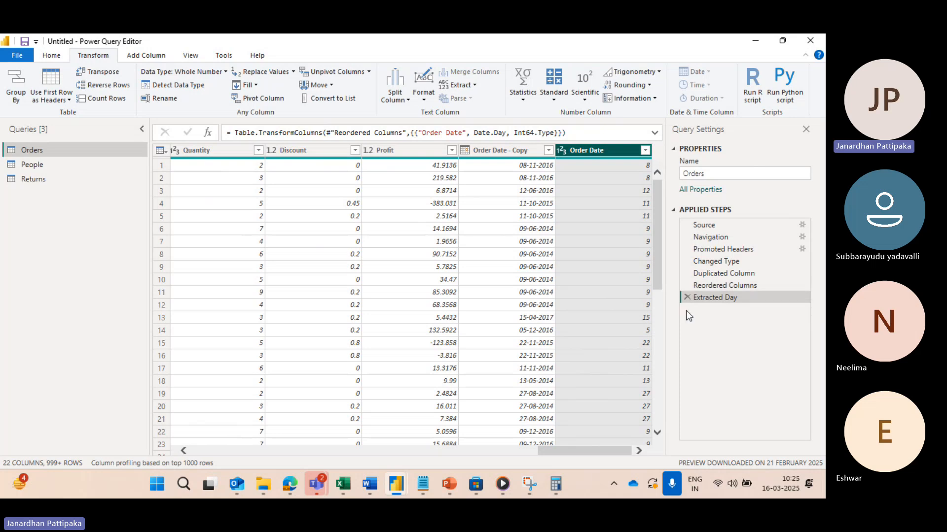
Step: Remove the Extracted Day step and transform the Order Date column to Day of Week
{"action": "left_click", "coordinate": [688, 298]}
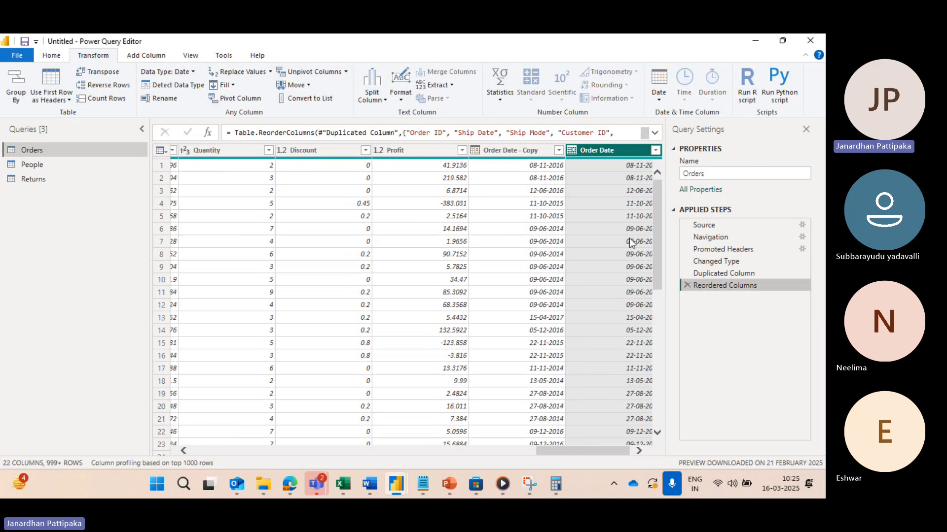
{"action": "left_click", "coordinate": [659, 89]}
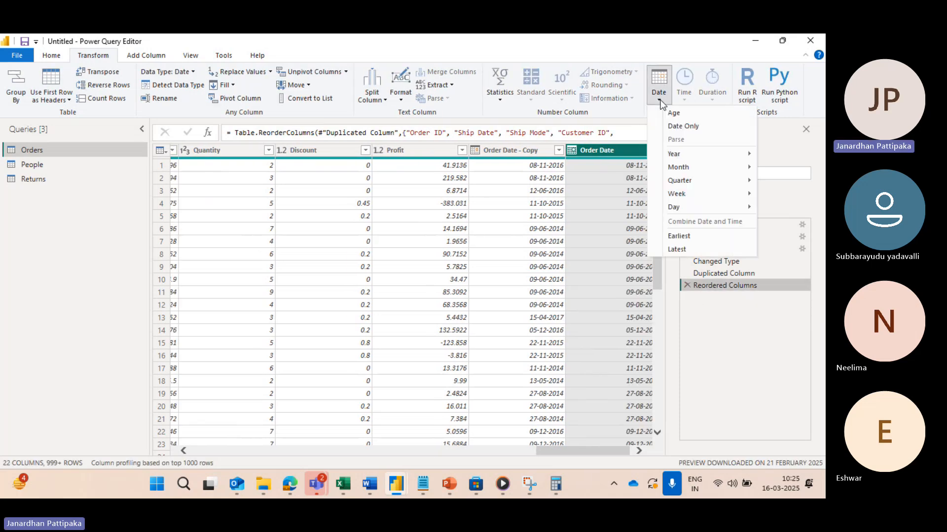
{"action": "mouse_move", "coordinate": [693, 212]}
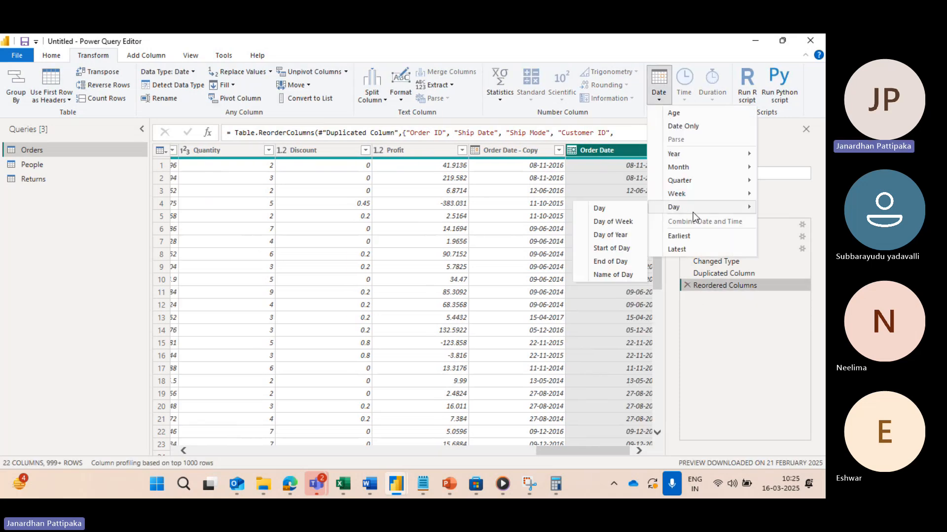
{"action": "left_click", "coordinate": [608, 221]}
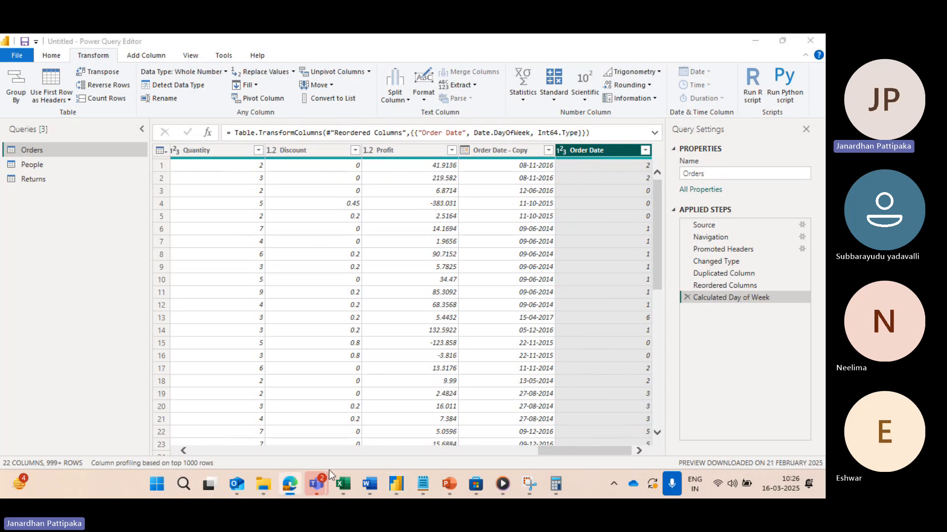
Step: Check the day-of-week numbers in Power Query Editor against the November 2016 calendar image in the Edge browser
{"action": "mouse_move", "coordinate": [291, 481]}
{"action": "left_click", "coordinate": [492, 352]}
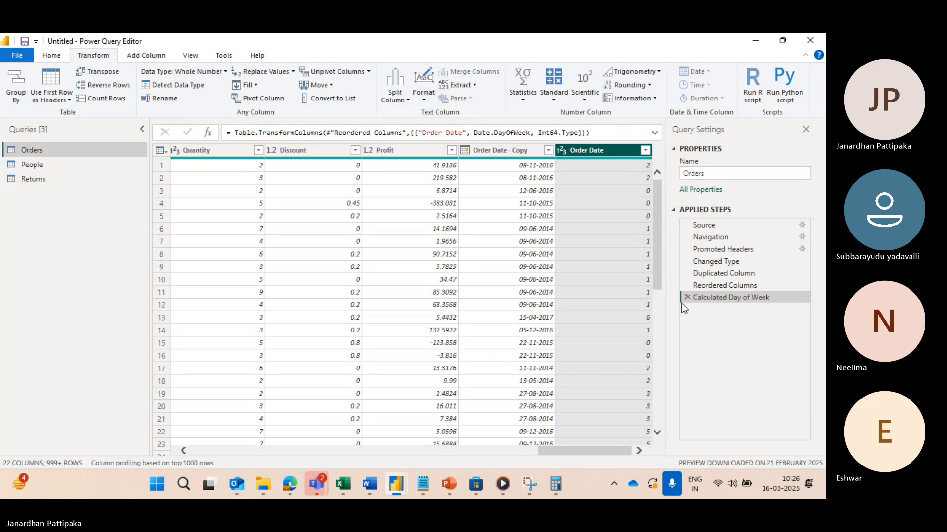
{"action": "key", "text": "alt+Tab"}
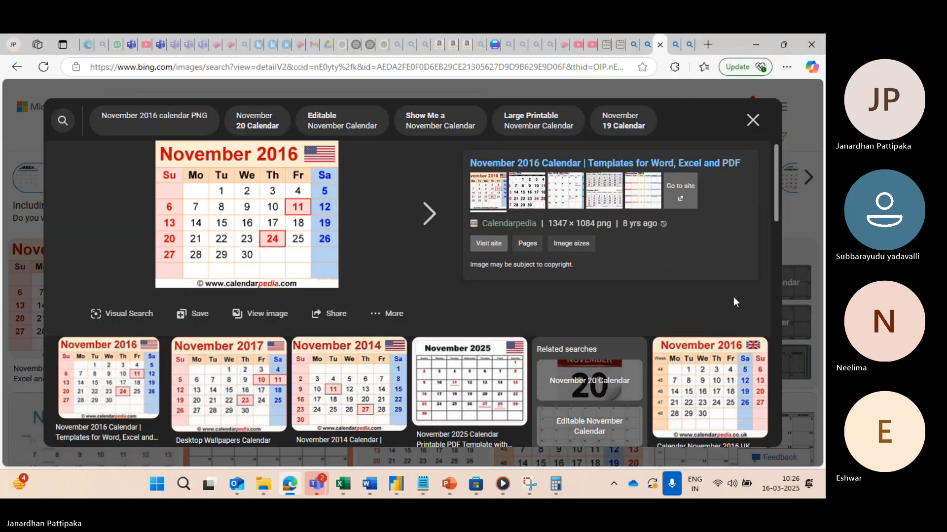
{"action": "key", "text": "alt+Tab"}
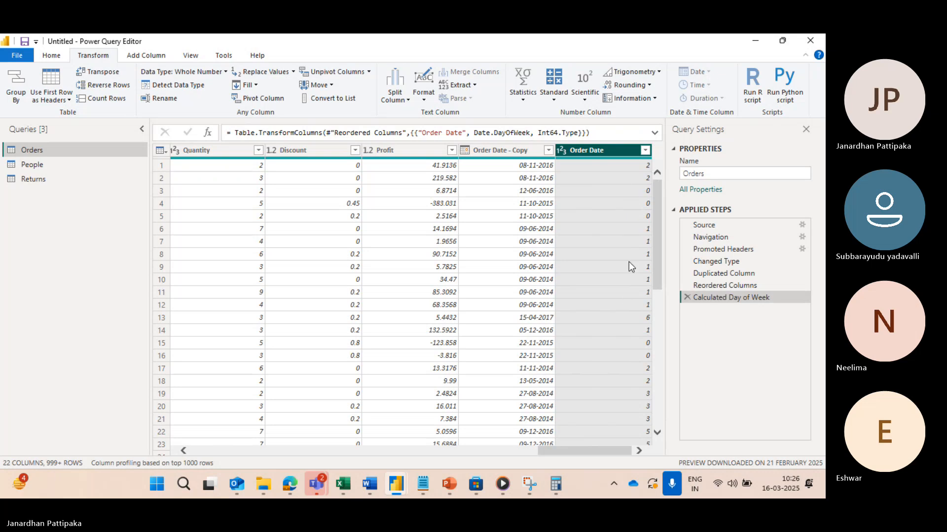
{"action": "key", "text": "alt+Tab"}
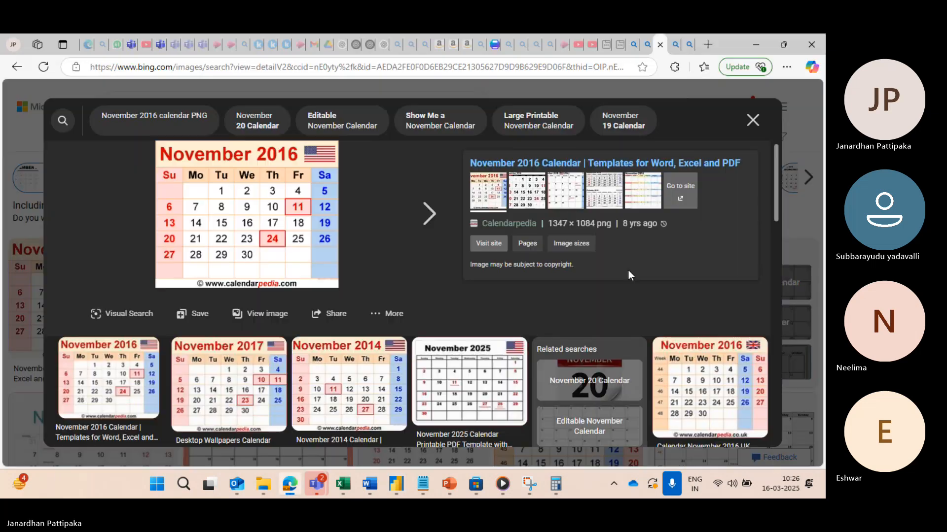
{"action": "key", "text": "alt+Tab"}
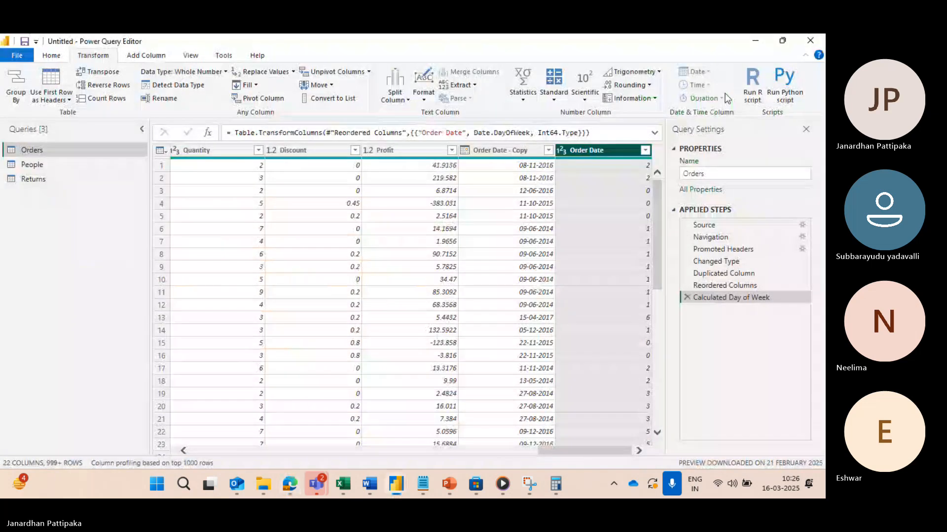
Step: Remove the Calculated Day of Week step and apply the Day of Week transformation to the Order Date column again
{"action": "left_click", "coordinate": [686, 297]}
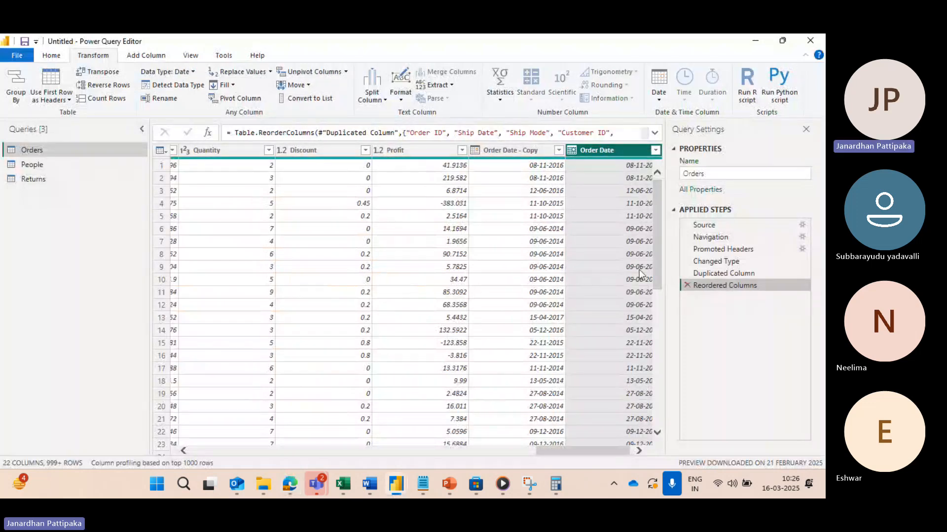
{"action": "left_click", "coordinate": [659, 98]}
{"action": "mouse_move", "coordinate": [685, 208]}
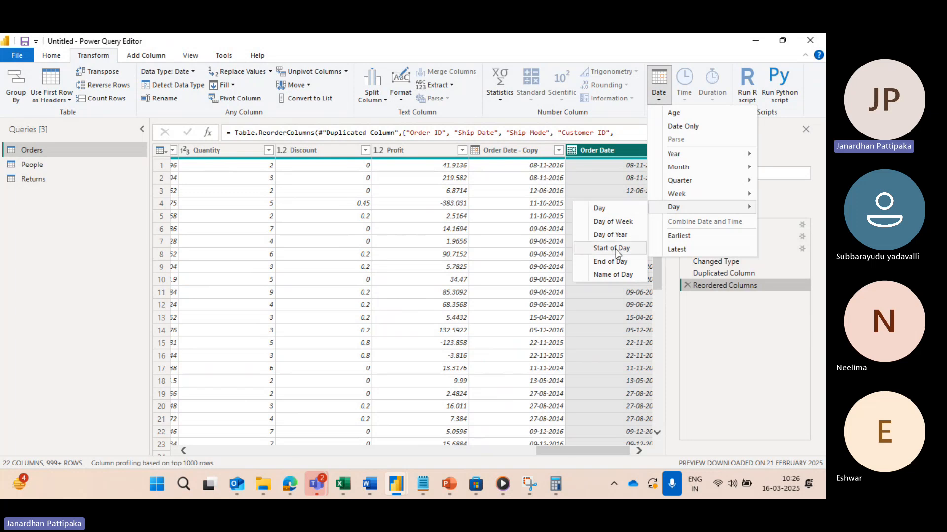
{"action": "left_click", "coordinate": [609, 223]}
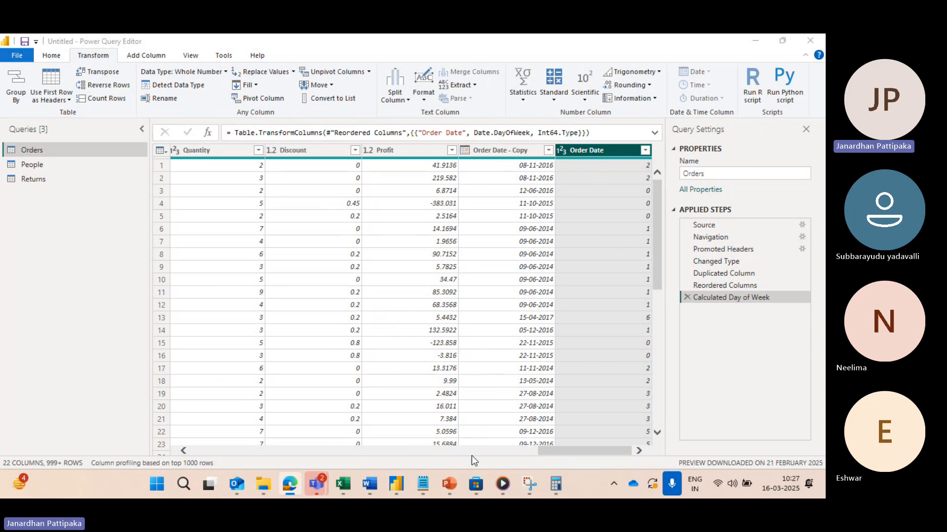
Step: Compare the November 2016 calendar image in the Edge browser with the Order Date day-of-week numbers in Power Query Editor
{"action": "mouse_move", "coordinate": [451, 486]}
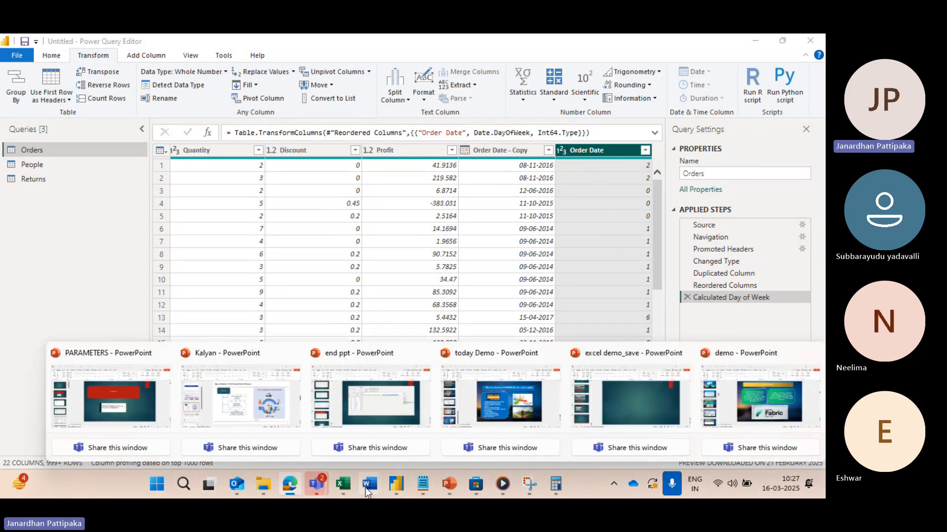
{"action": "mouse_move", "coordinate": [285, 491]}
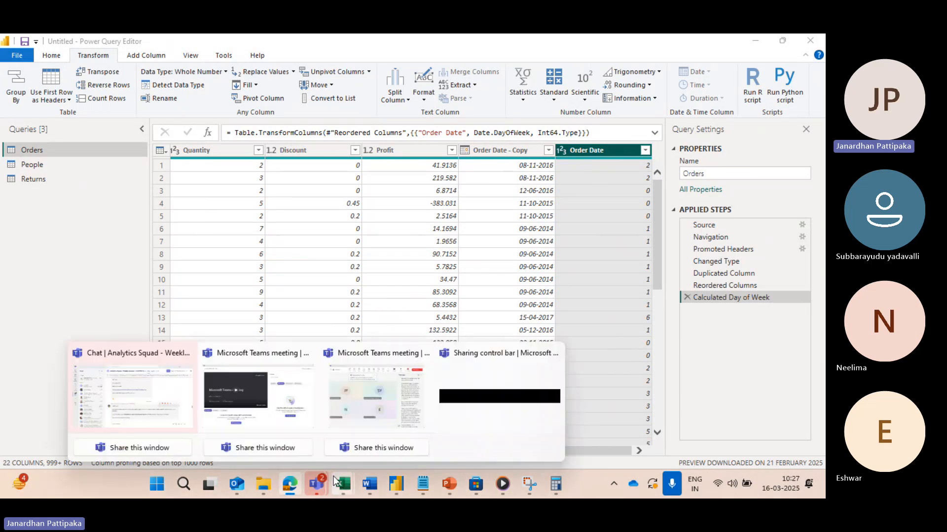
{"action": "mouse_move", "coordinate": [307, 373]}
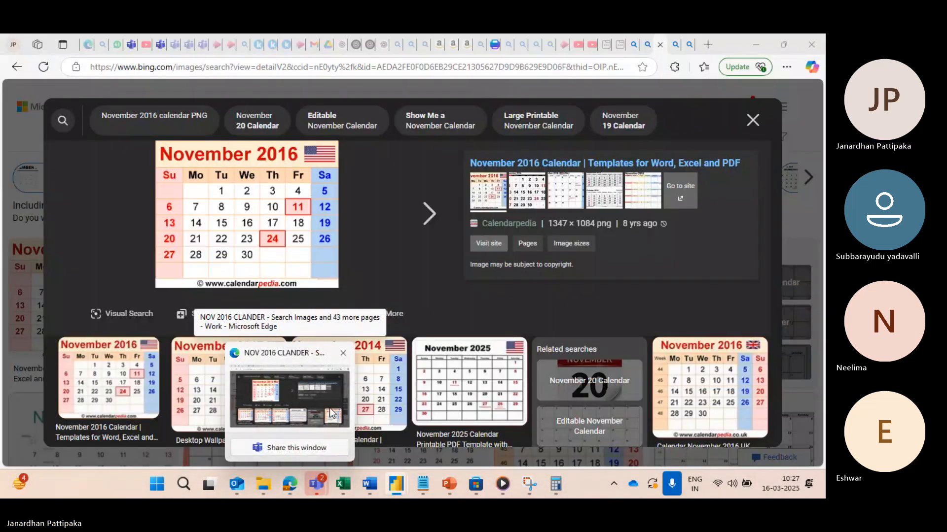
{"action": "left_click", "coordinate": [332, 414]}
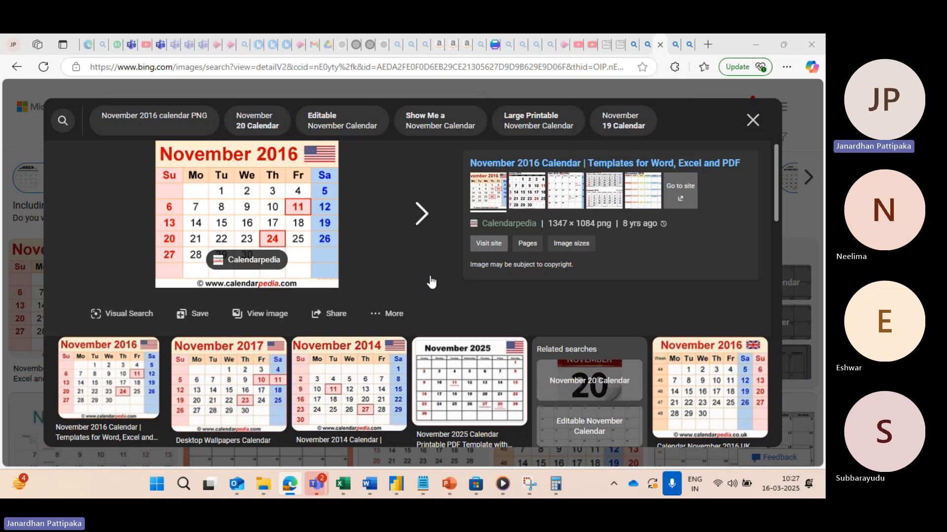
{"action": "key", "text": "alt+Tab"}
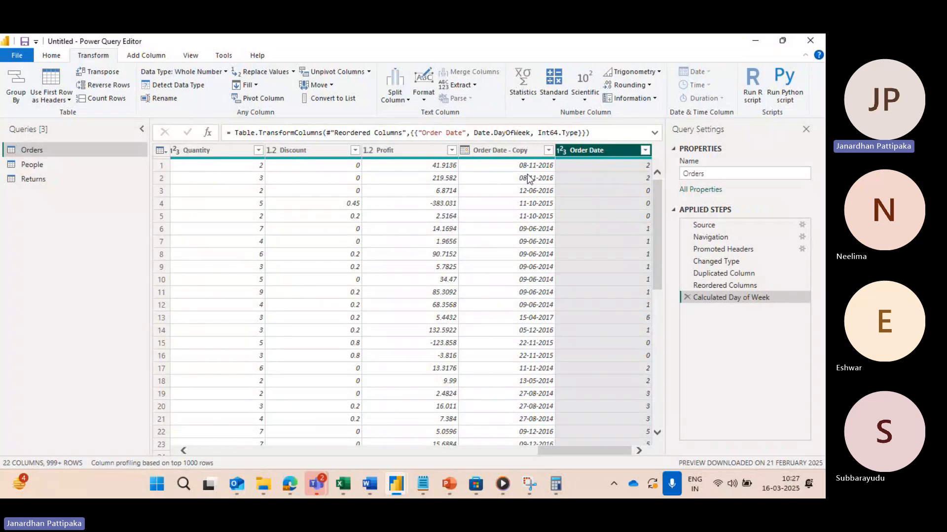
{"action": "key", "text": "alt+Tab"}
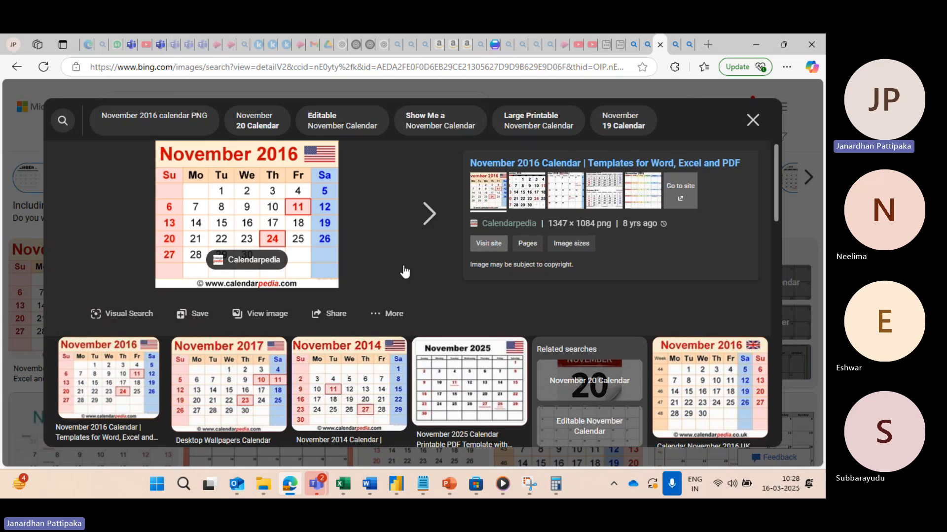
{"action": "key", "text": "alt+Tab"}
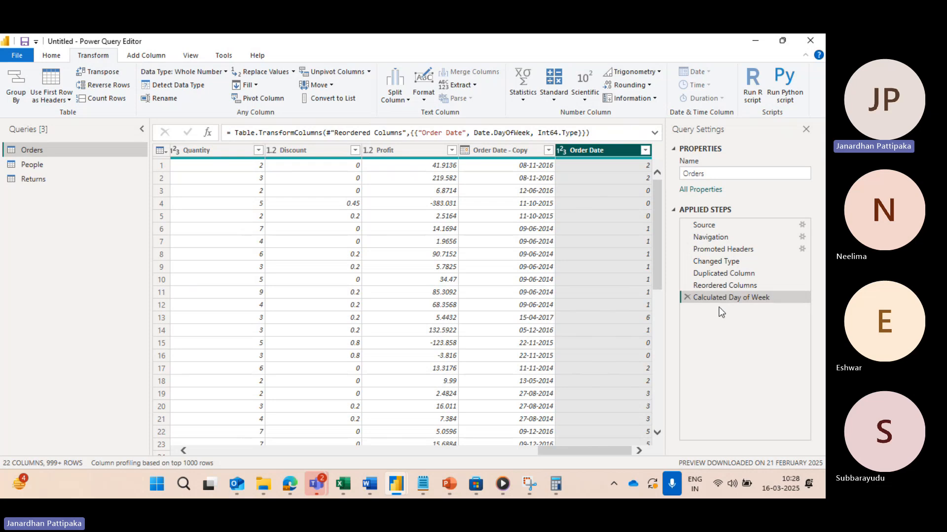
Step: Remove the Calculated Day of Week step and transform the Order Date column to Day of Year
{"action": "left_click", "coordinate": [689, 298]}
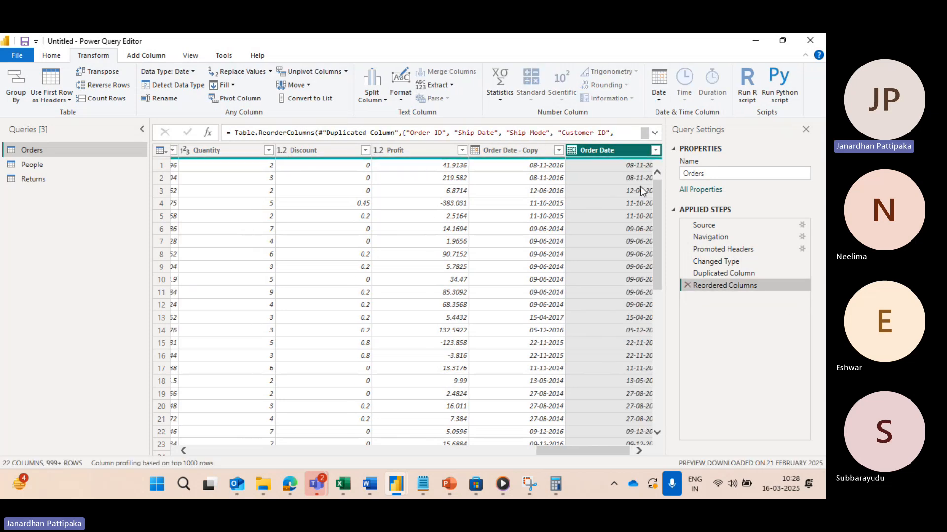
{"action": "left_click", "coordinate": [657, 96]}
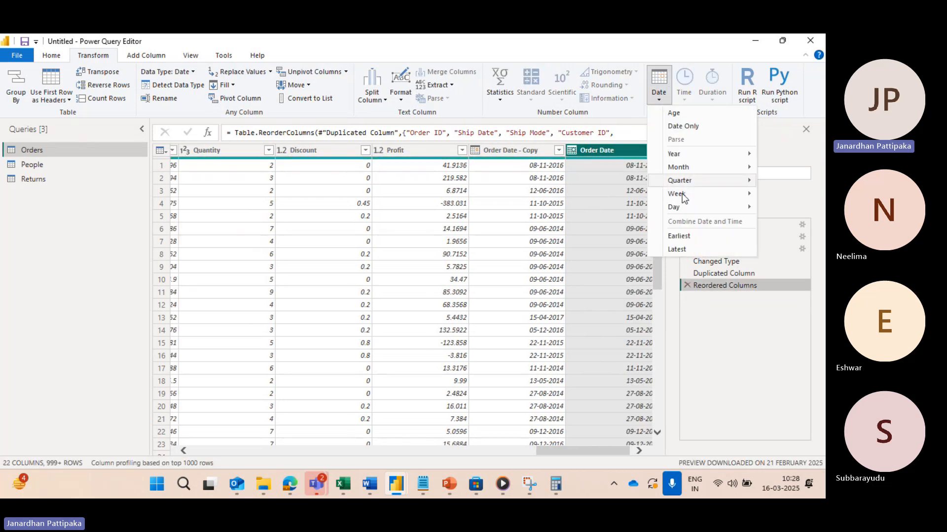
{"action": "mouse_move", "coordinate": [684, 211]}
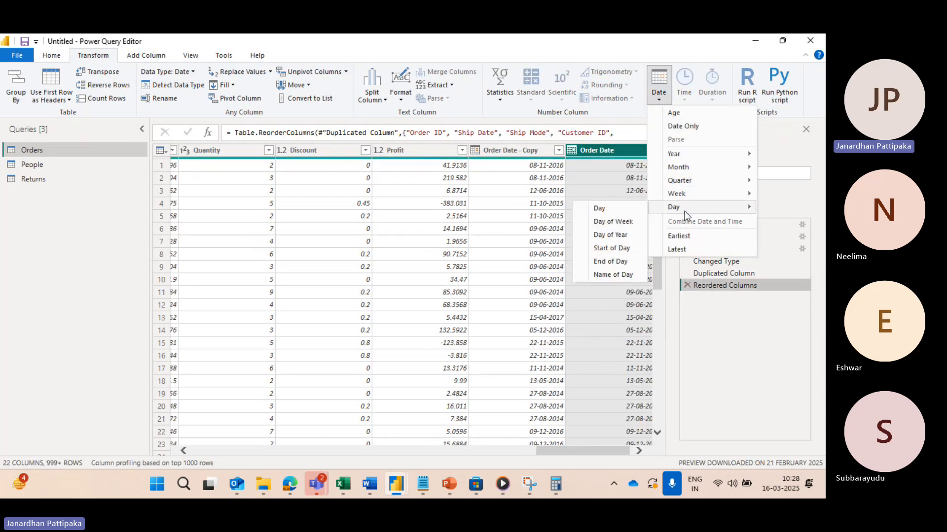
{"action": "left_click", "coordinate": [611, 236]}
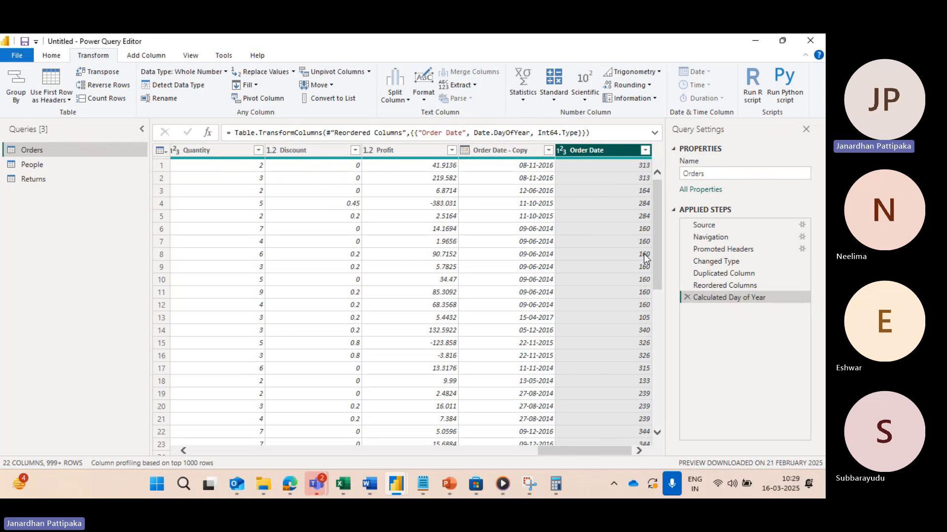
Step: Remove the Calculated Day of Year step and transform the Order Date column to Start of Day
{"action": "left_click", "coordinate": [686, 297]}
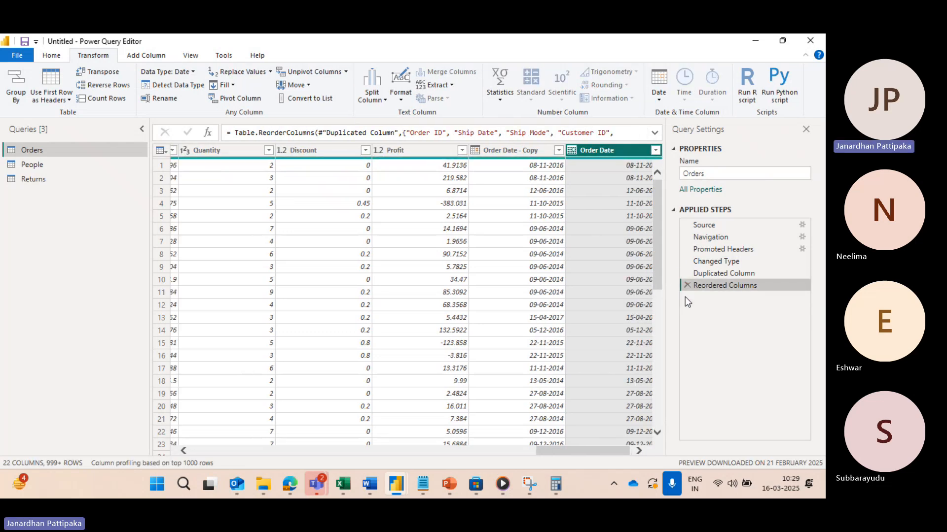
{"action": "left_click", "coordinate": [661, 100]}
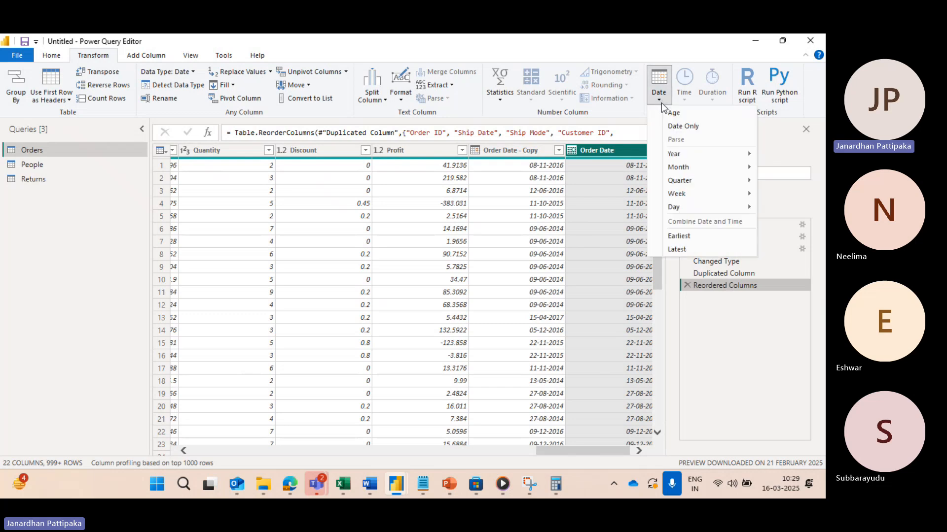
{"action": "mouse_move", "coordinate": [688, 206]}
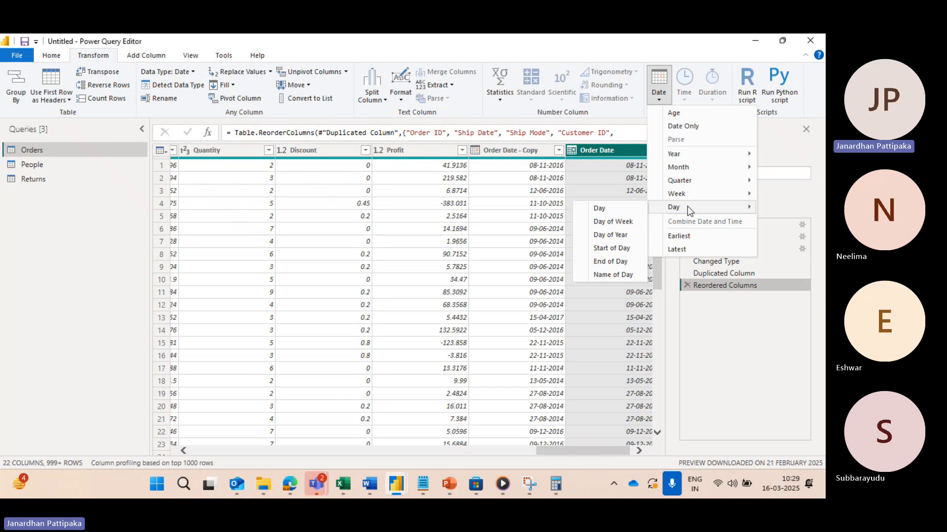
{"action": "left_click", "coordinate": [609, 249]}
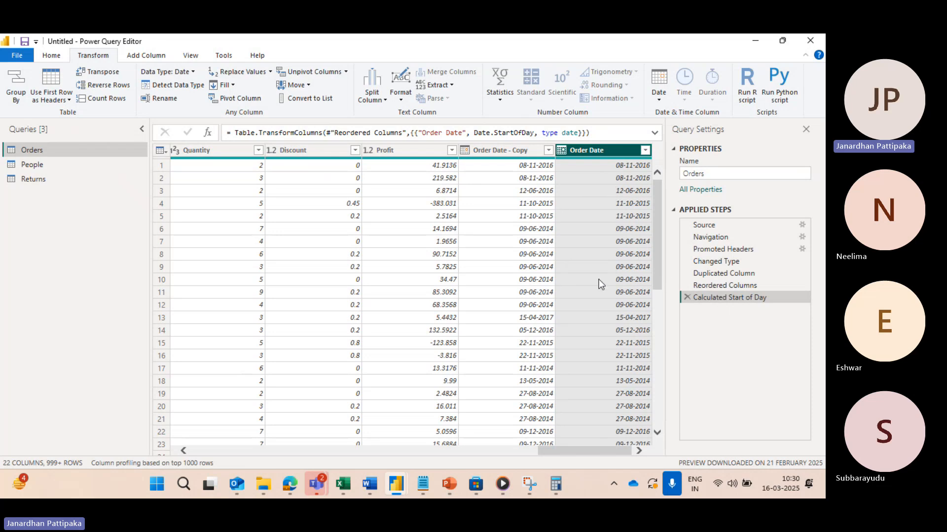
Step: Remove the Calculated Start of Day step and transform the Order Date column to Name of Day
{"action": "left_click", "coordinate": [687, 298]}
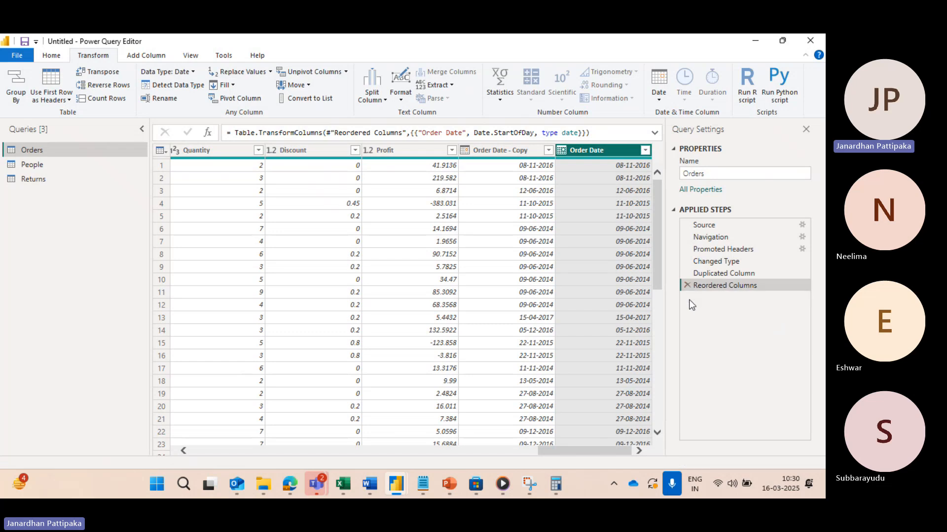
{"action": "left_click", "coordinate": [658, 99]}
{"action": "mouse_move", "coordinate": [685, 211]}
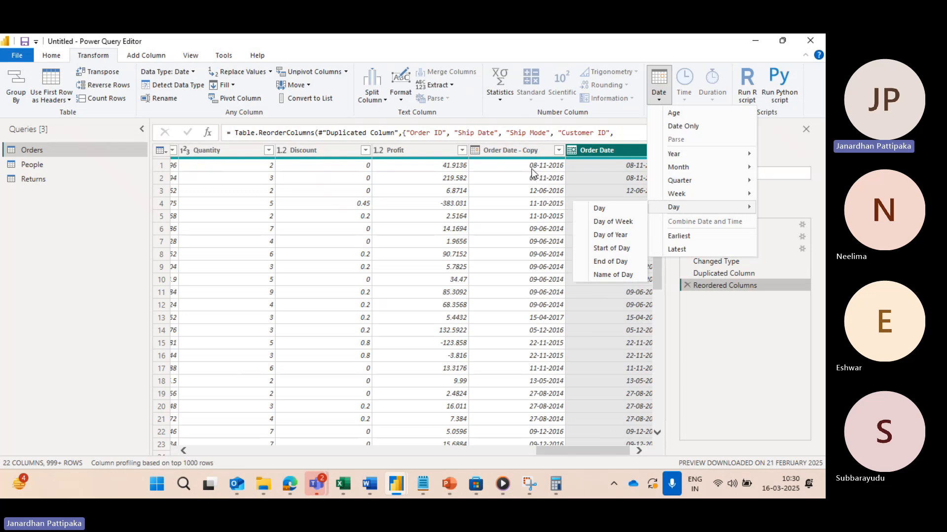
{"action": "left_click", "coordinate": [615, 274]}
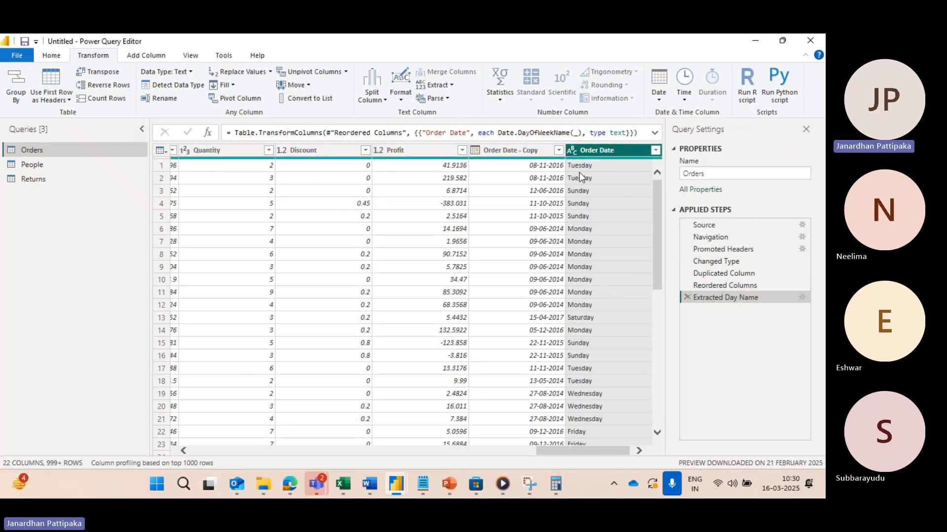
Step: Check the day names in Power Query Editor against the November 2016 calendar image in the Edge browser
{"action": "key", "text": "alt+Tab"}
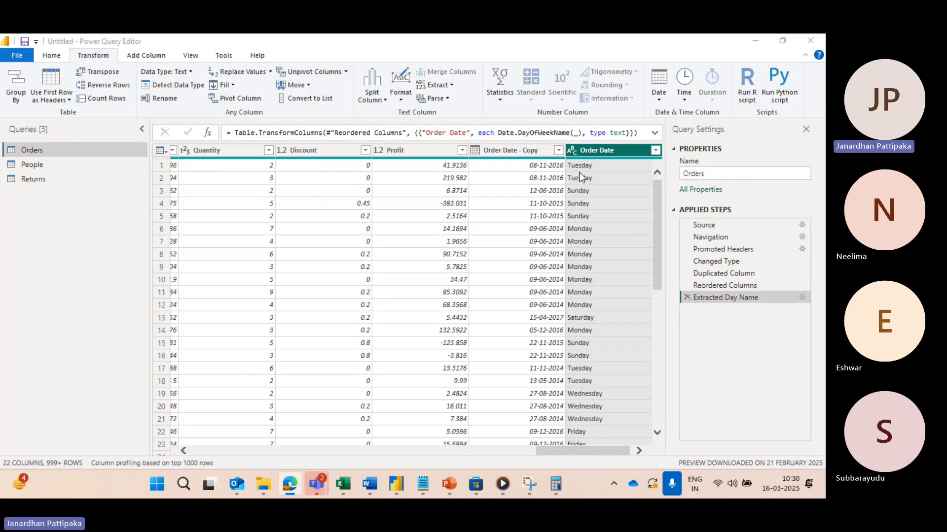
{"action": "mouse_move", "coordinate": [289, 483]}
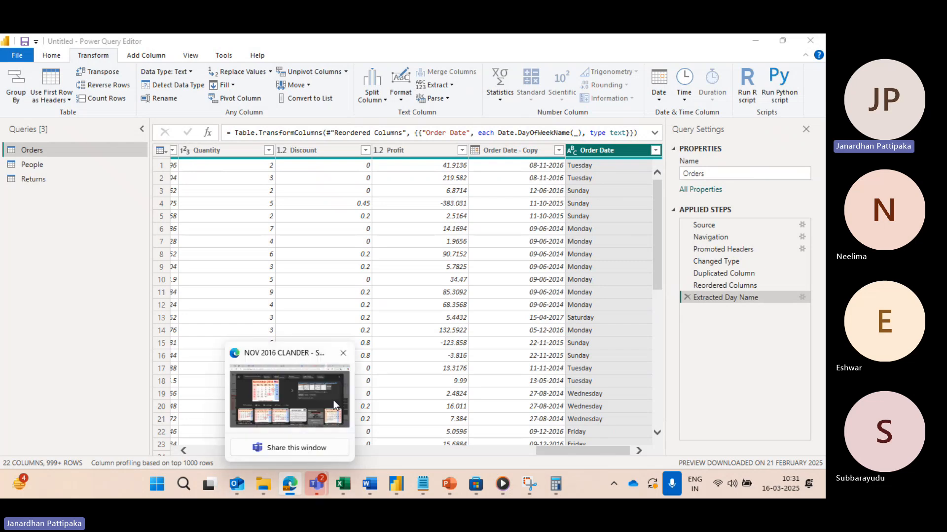
{"action": "mouse_move", "coordinate": [333, 398]}
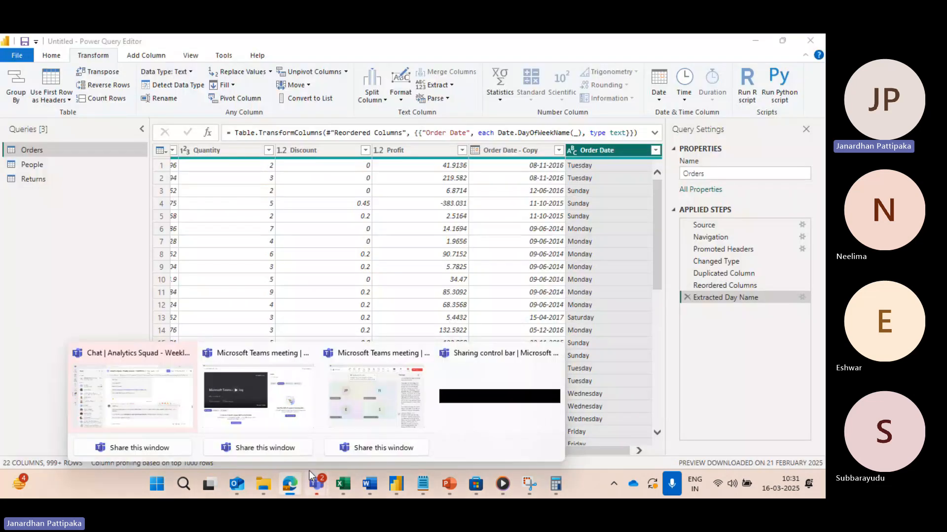
{"action": "mouse_move", "coordinate": [295, 397]}
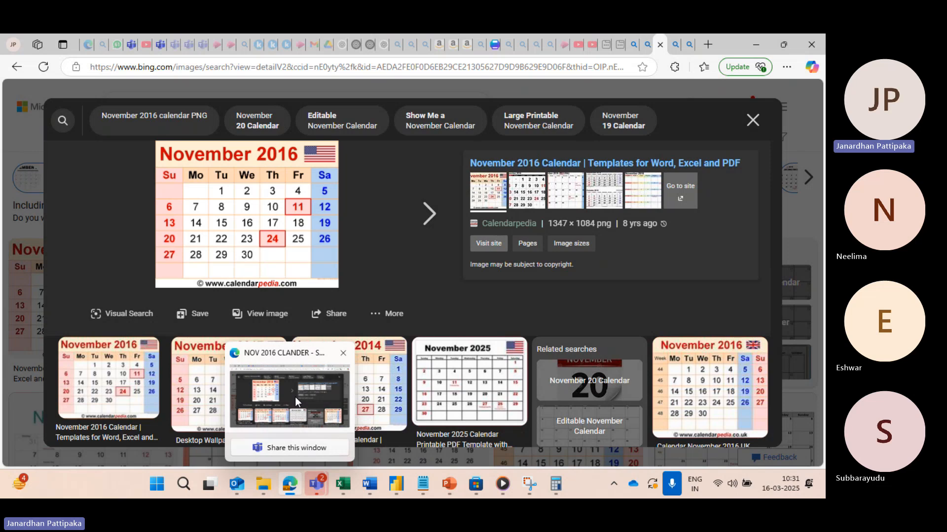
{"action": "key", "text": "alt+Tab"}
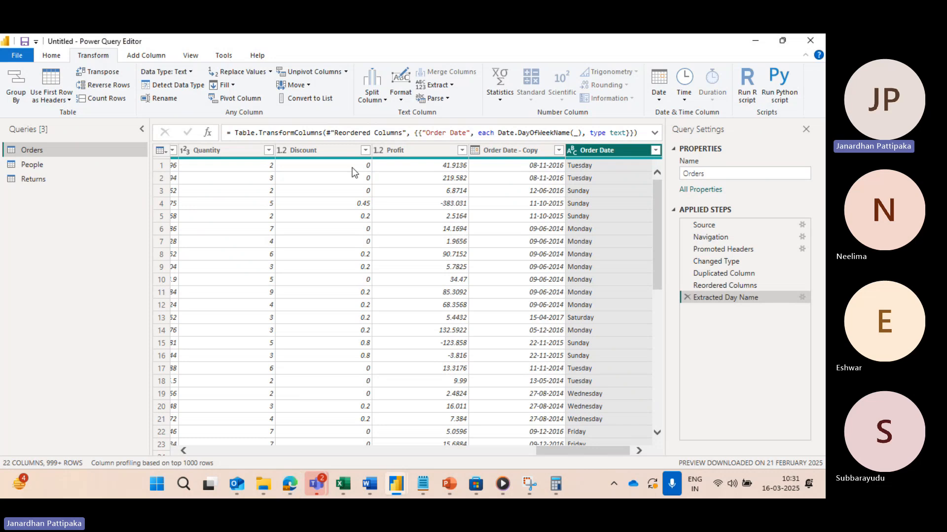
Step: Remove the Extracted Day Name step from the Orders query and review the date transformations available for the Order Date column
{"action": "left_click", "coordinate": [657, 99]}
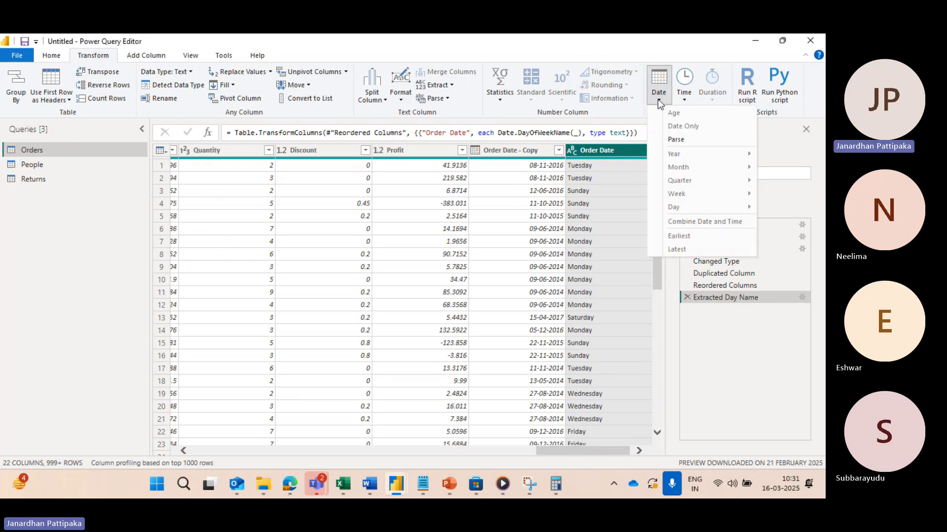
{"action": "left_click", "coordinate": [683, 296]}
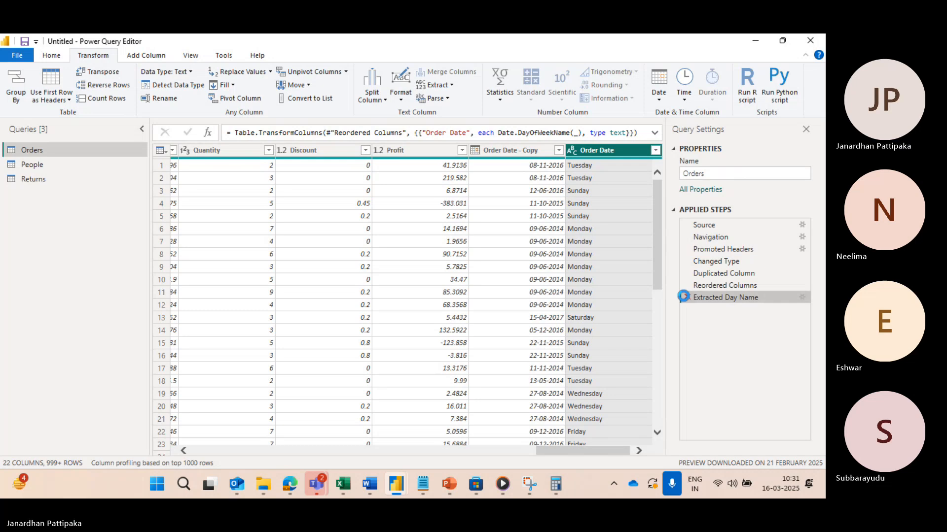
{"action": "left_click", "coordinate": [685, 297]}
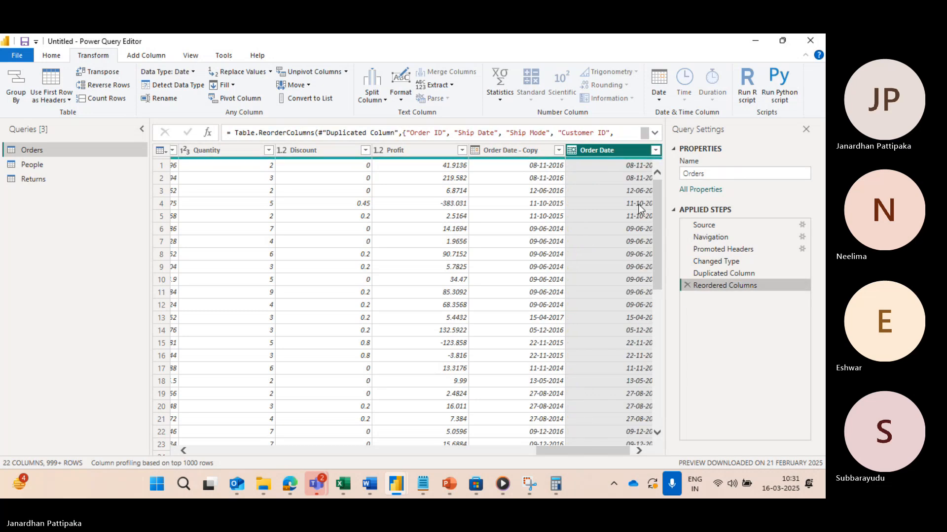
{"action": "left_click", "coordinate": [658, 98]}
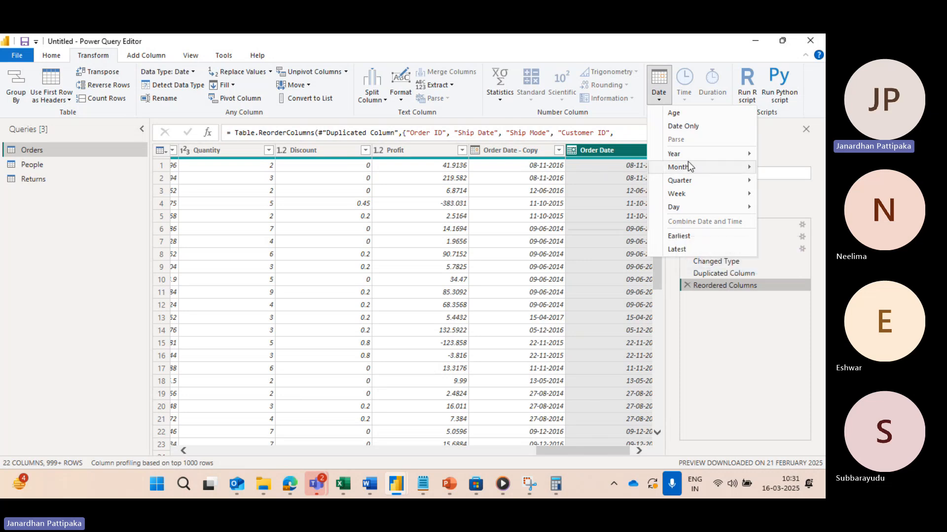
{"action": "mouse_move", "coordinate": [690, 158]}
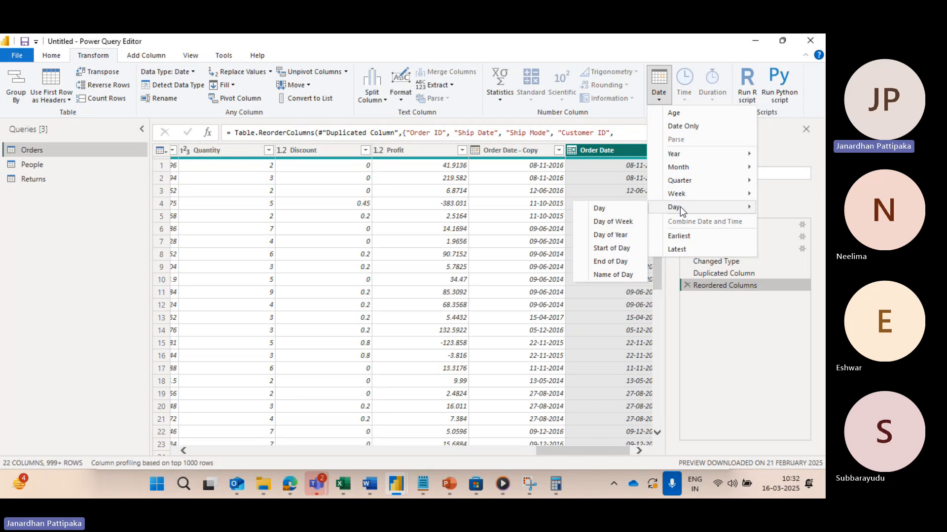
{"action": "scroll", "coordinate": [348, 273], "scroll_direction": "left", "scroll_amount": 15}
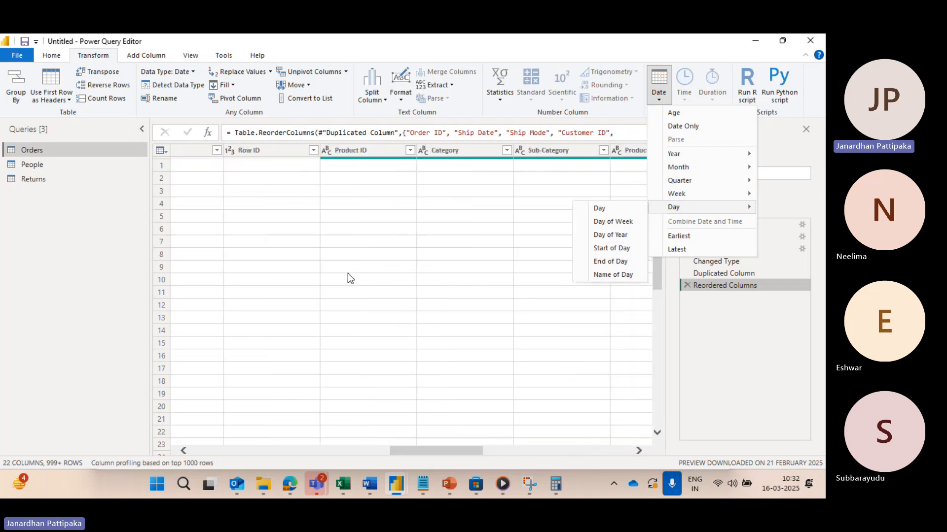
{"action": "left_click", "coordinate": [725, 335]}
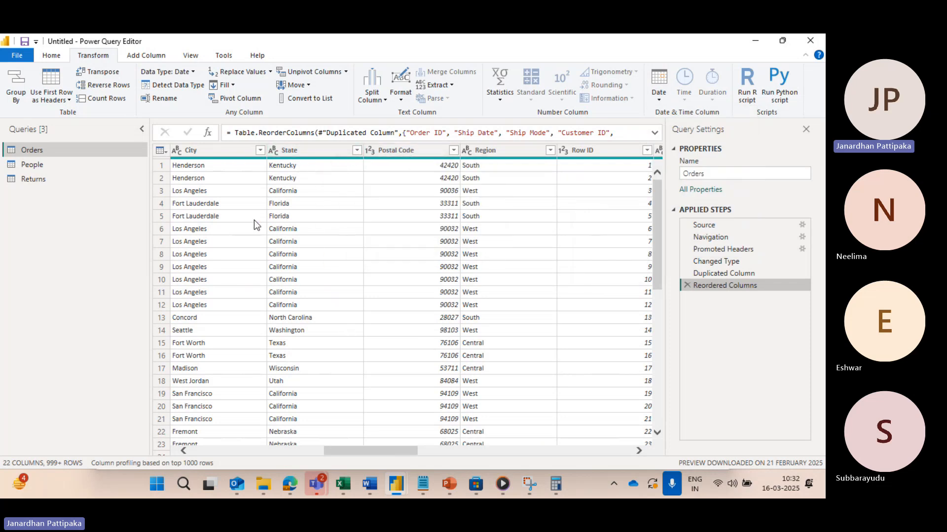
Step: Look through the first columns of the Orders table, from Order ID to Segment, and the options for choosing columns
{"action": "scroll", "coordinate": [254, 220], "scroll_direction": "left", "scroll_amount": 3}
{"action": "scroll", "coordinate": [254, 220], "scroll_direction": "left", "scroll_amount": 3}
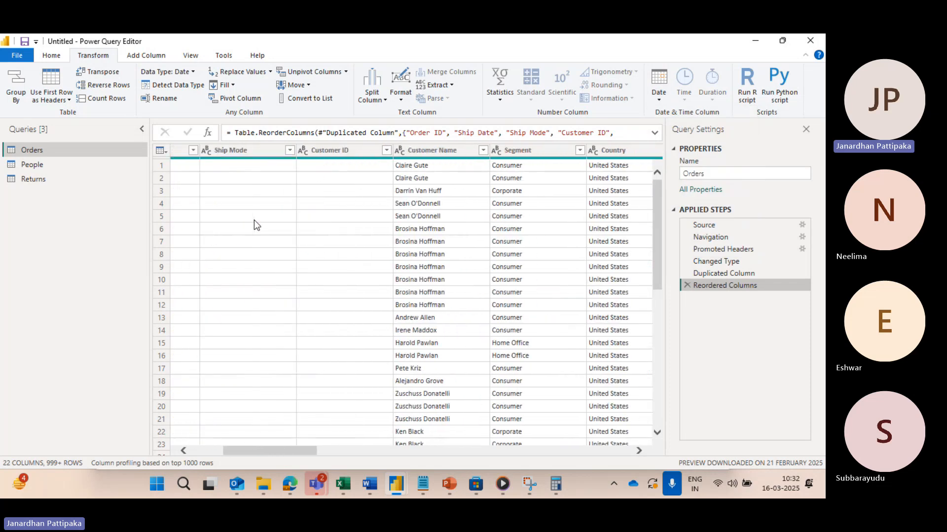
{"action": "left_click", "coordinate": [49, 55]}
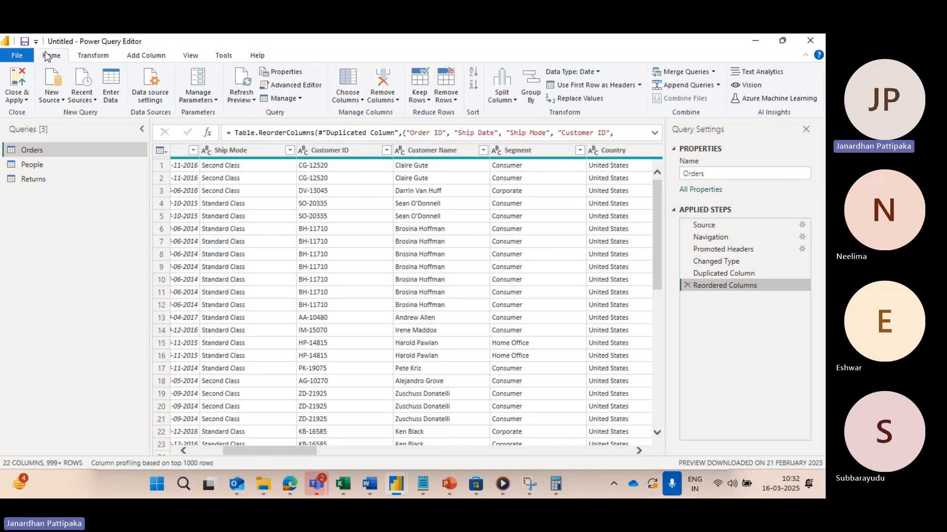
{"action": "left_click", "coordinate": [361, 100]}
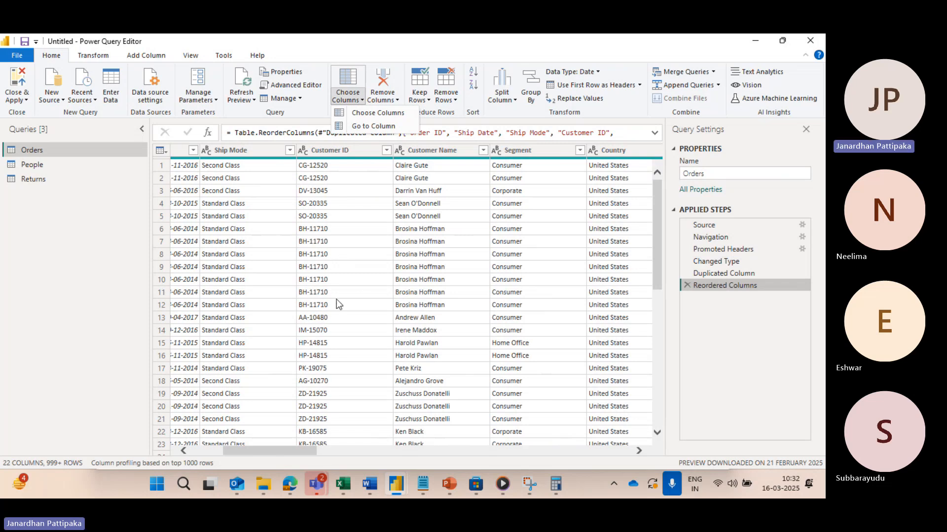
{"action": "scroll", "coordinate": [336, 300], "scroll_direction": "left", "scroll_amount": 3}
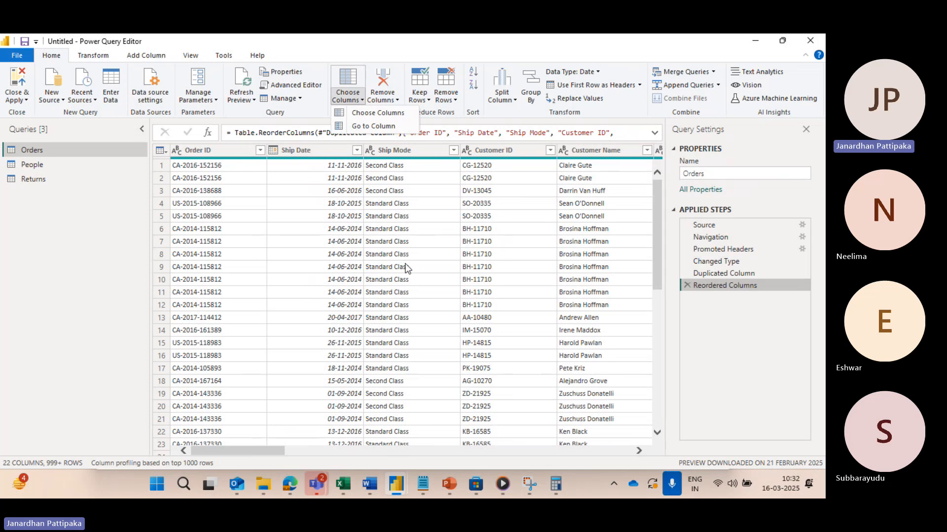
{"action": "scroll", "coordinate": [405, 268], "scroll_direction": "right", "scroll_amount": 2}
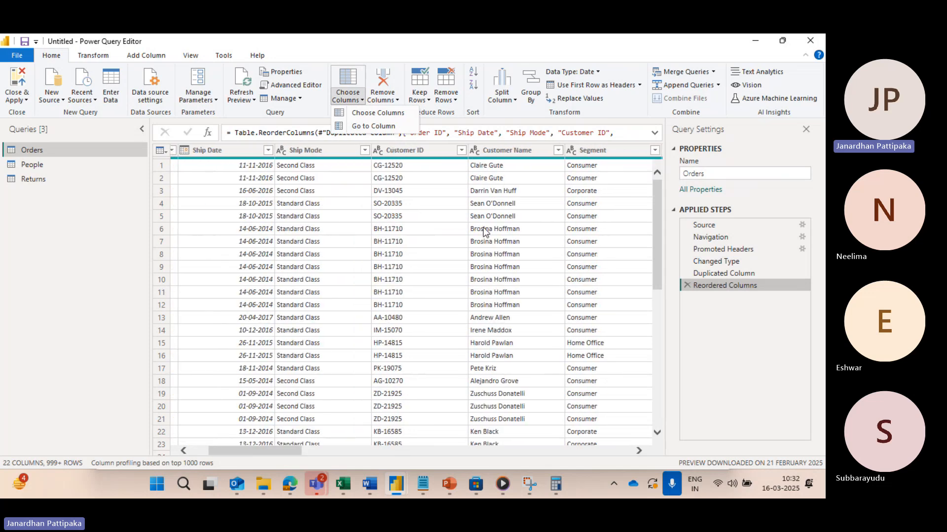
{"action": "scroll", "coordinate": [251, 238], "scroll_direction": "left", "scroll_amount": 2}
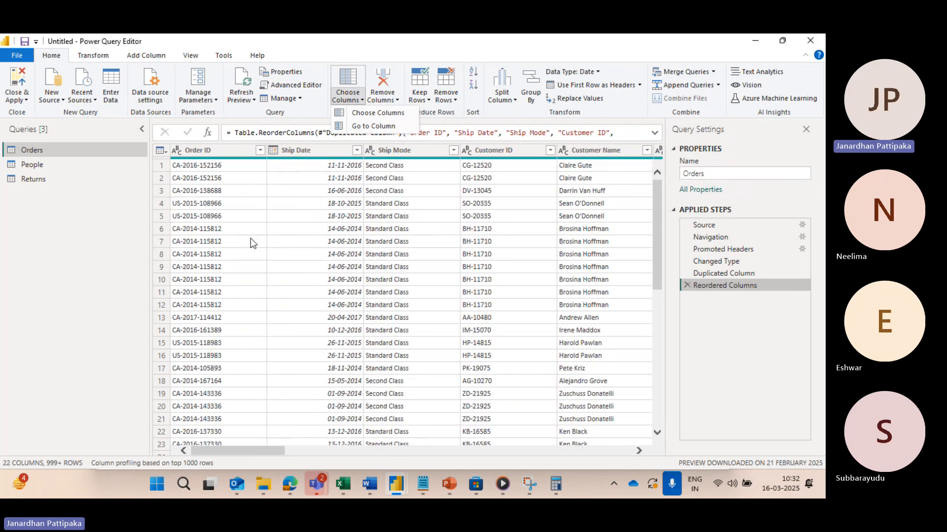
{"action": "scroll", "coordinate": [475, 267], "scroll_direction": "right", "scroll_amount": 3}
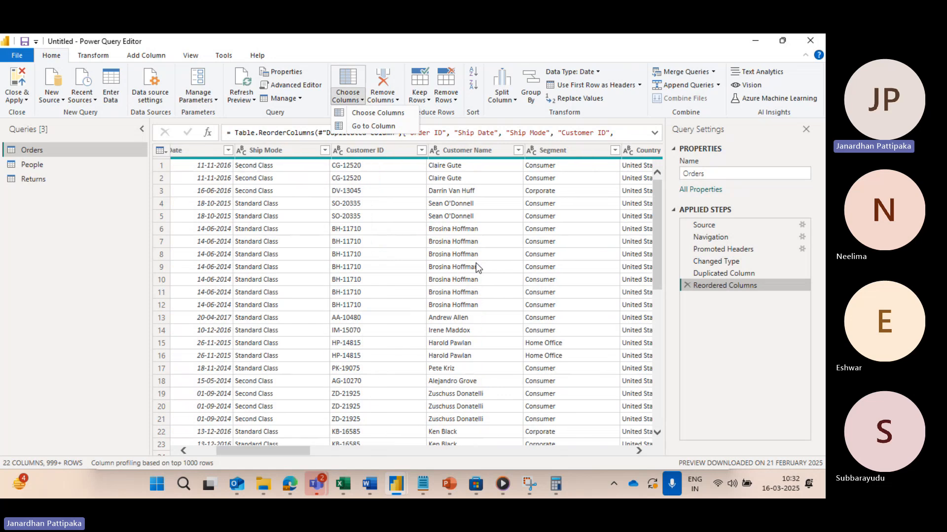
{"action": "scroll", "coordinate": [356, 262], "scroll_direction": "left", "scroll_amount": 3}
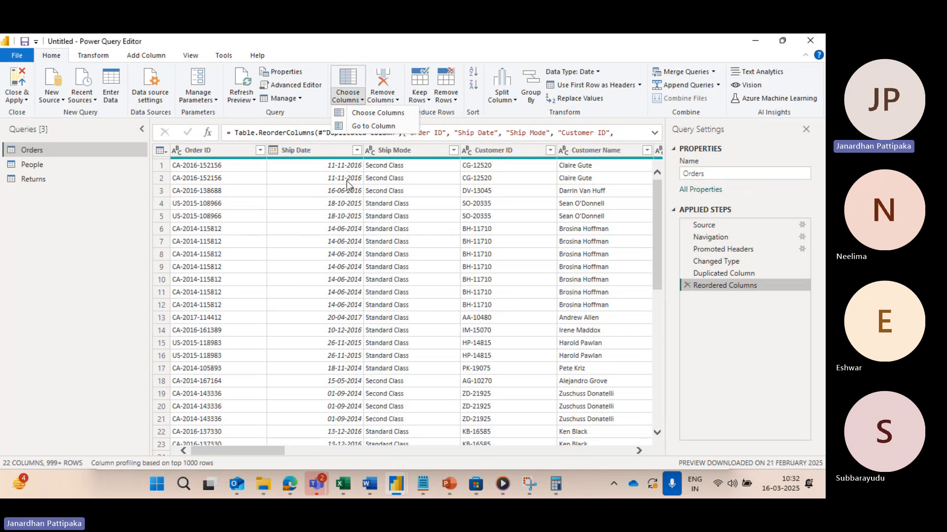
Step: Open Choose Columns for the Orders table, sort the column list by Name, and review the full list
{"action": "left_click", "coordinate": [375, 113]}
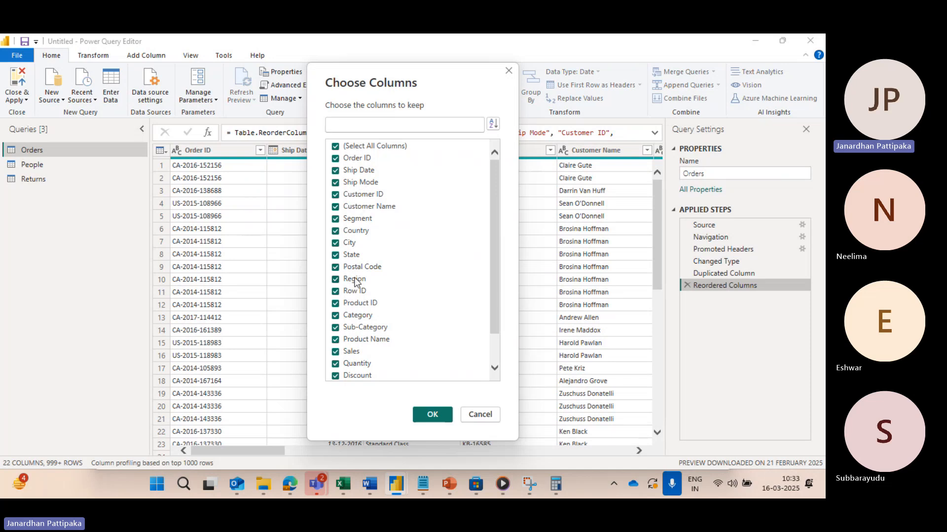
{"action": "scroll", "coordinate": [359, 287], "scroll_direction": "down", "scroll_amount": 1}
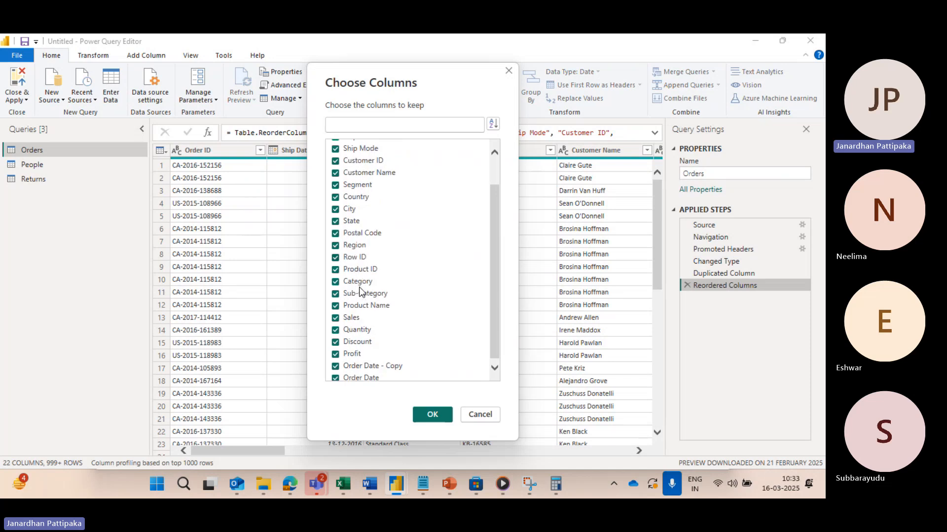
{"action": "scroll", "coordinate": [359, 287], "scroll_direction": "up", "scroll_amount": 1}
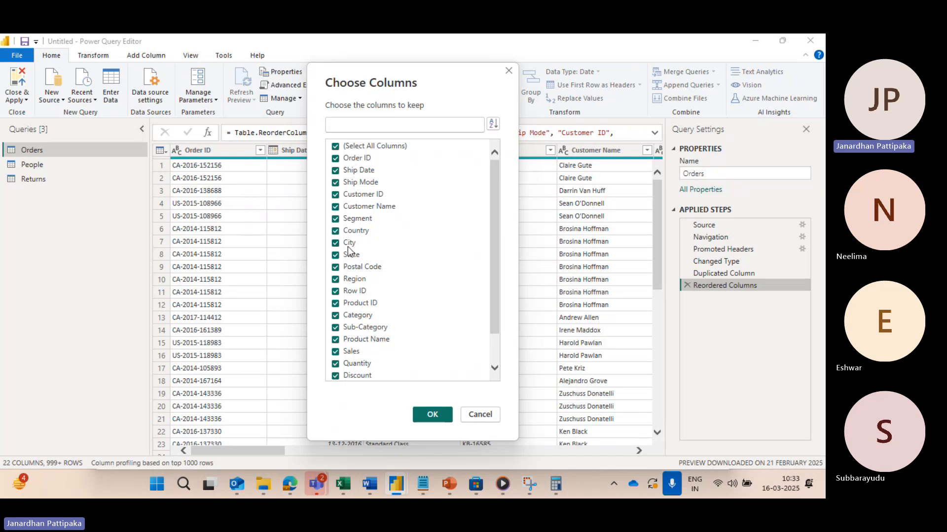
{"action": "left_click", "coordinate": [493, 125]}
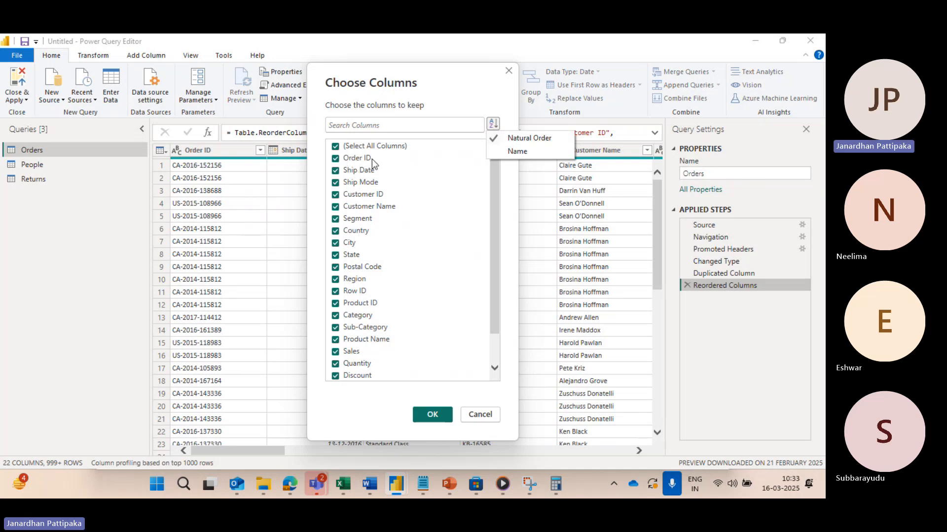
{"action": "left_click", "coordinate": [517, 152]}
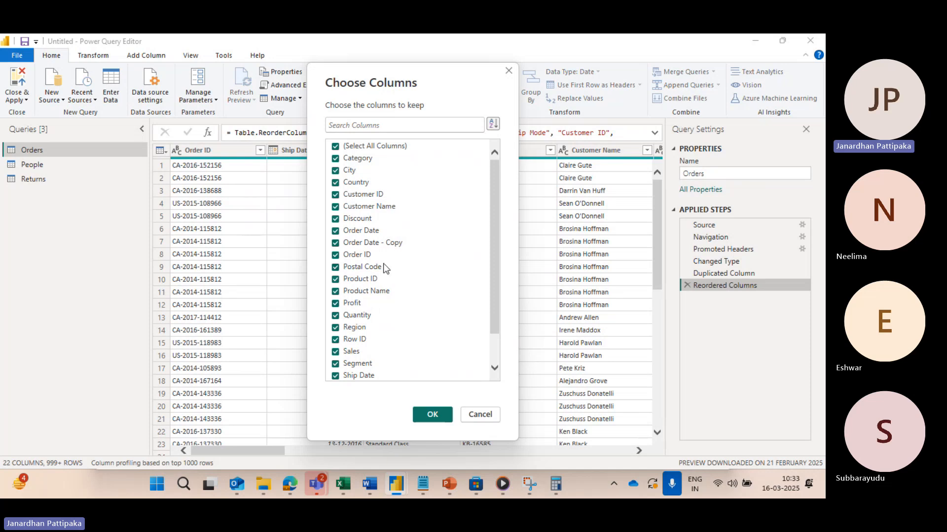
{"action": "scroll", "coordinate": [383, 264], "scroll_direction": "down", "scroll_amount": 1}
{"action": "scroll", "coordinate": [384, 263], "scroll_direction": "up", "scroll_amount": 1}
{"action": "scroll", "coordinate": [353, 333], "scroll_direction": "down", "scroll_amount": 1}
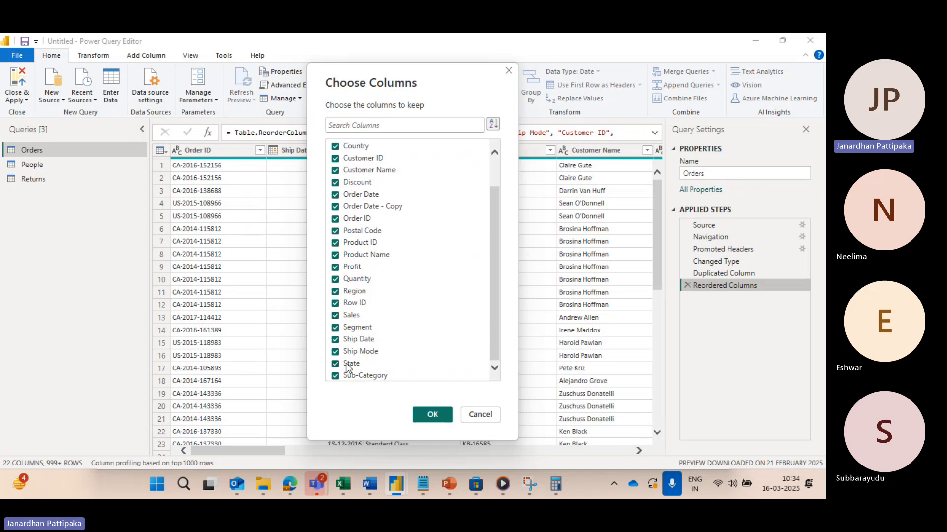
{"action": "scroll", "coordinate": [370, 281], "scroll_direction": "up", "scroll_amount": 1}
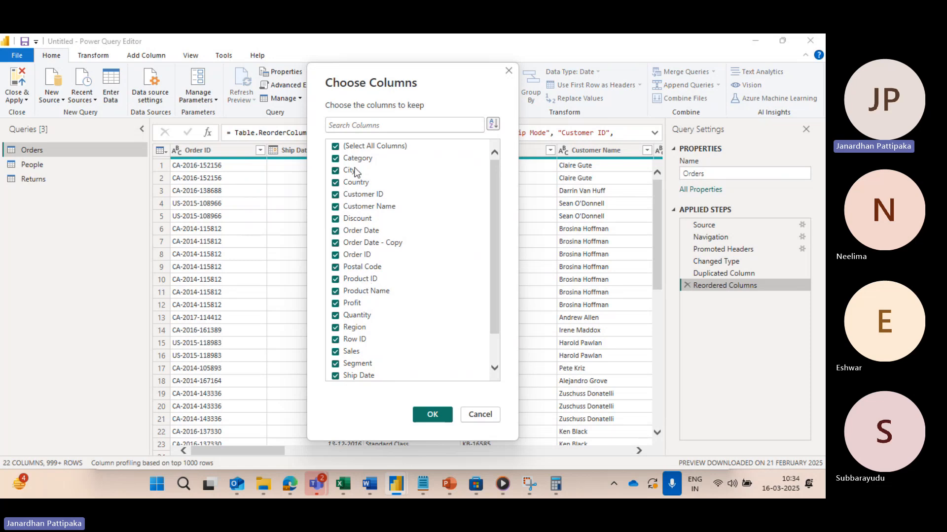
Step: Search the Choose Columns list for CITY, REGION and SALES, and close the dialog without applying any selection
{"action": "left_click", "coordinate": [355, 126]}
{"action": "type", "text": "CITY"}
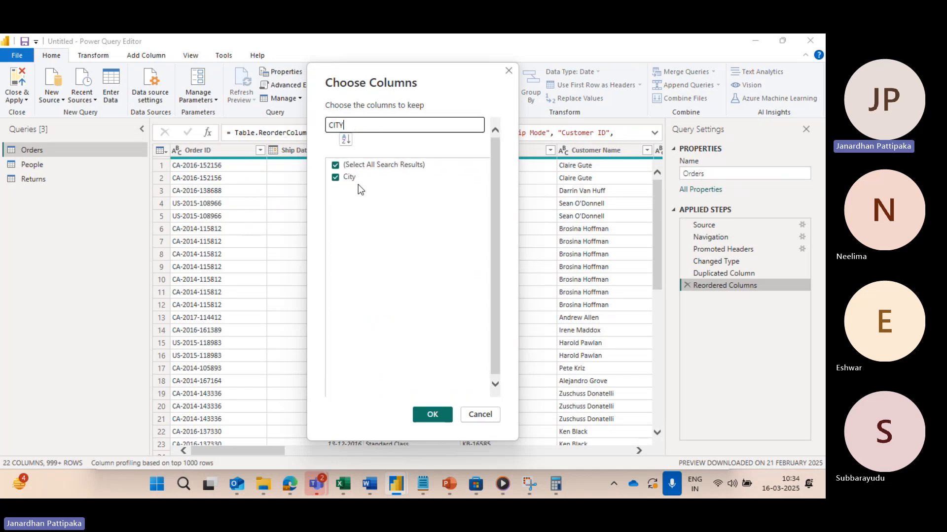
{"action": "key", "text": "BackSpace"}
{"action": "key", "text": "BackSpace"}
{"action": "key", "text": "BackSpace"}
{"action": "key", "text": "BackSpace"}
{"action": "type", "text": "REGION"}
{"action": "key", "text": "BackSpace"}
{"action": "key", "text": "BackSpace"}
{"action": "key", "text": "BackSpace"}
{"action": "key", "text": "BackSpace"}
{"action": "key", "text": "BackSpace"}
{"action": "key", "text": "BackSpace"}
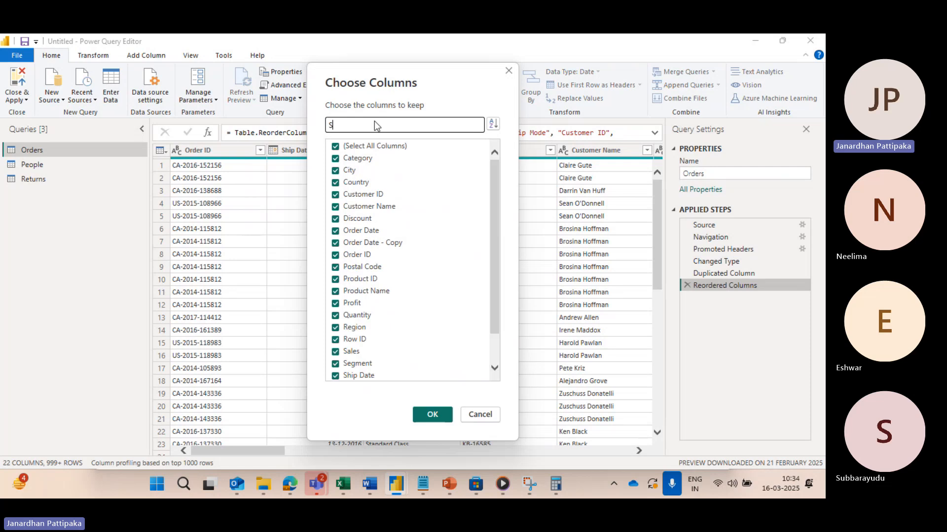
{"action": "type", "text": "SALES"}
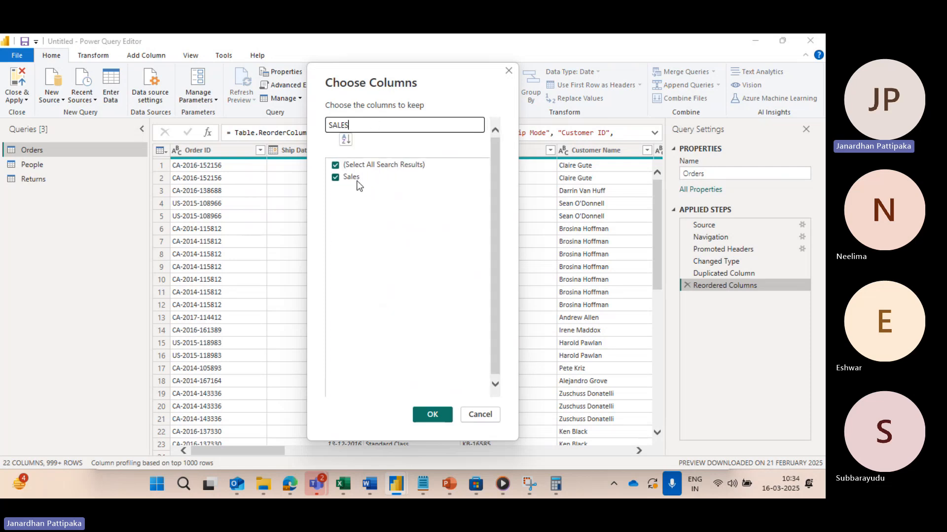
{"action": "left_click", "coordinate": [474, 419]}
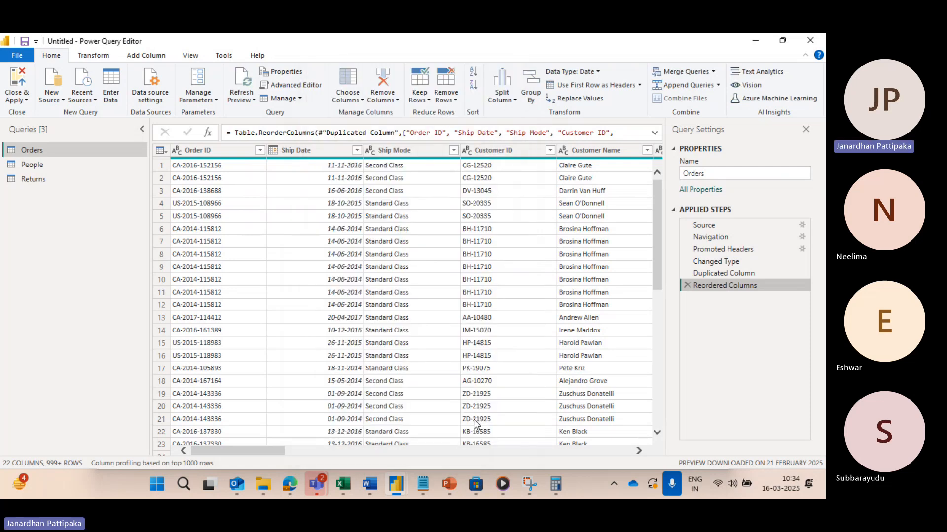
Step: Keep only the Order ID, Ship Date, Ship Mode and Customer ID columns in the Orders table using Choose Columns
{"action": "left_click", "coordinate": [363, 100]}
{"action": "left_click", "coordinate": [363, 118]}
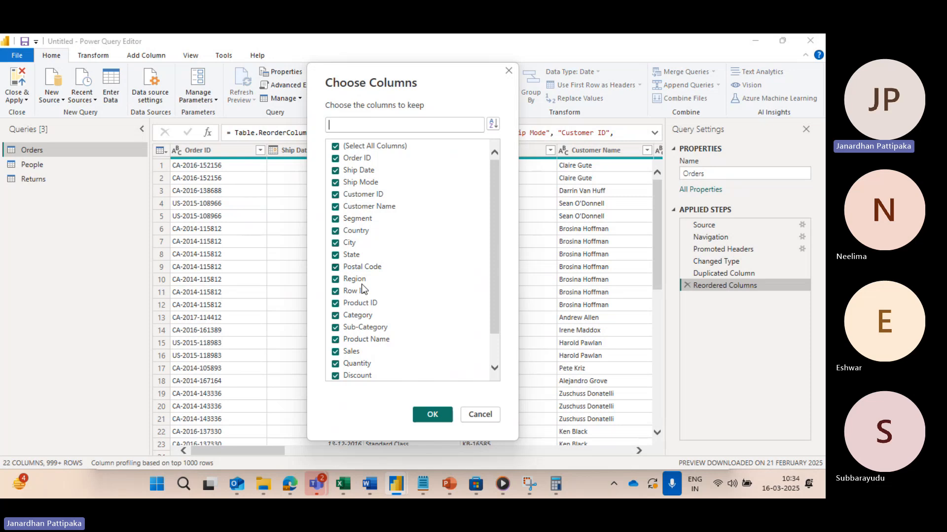
{"action": "left_click", "coordinate": [336, 146]}
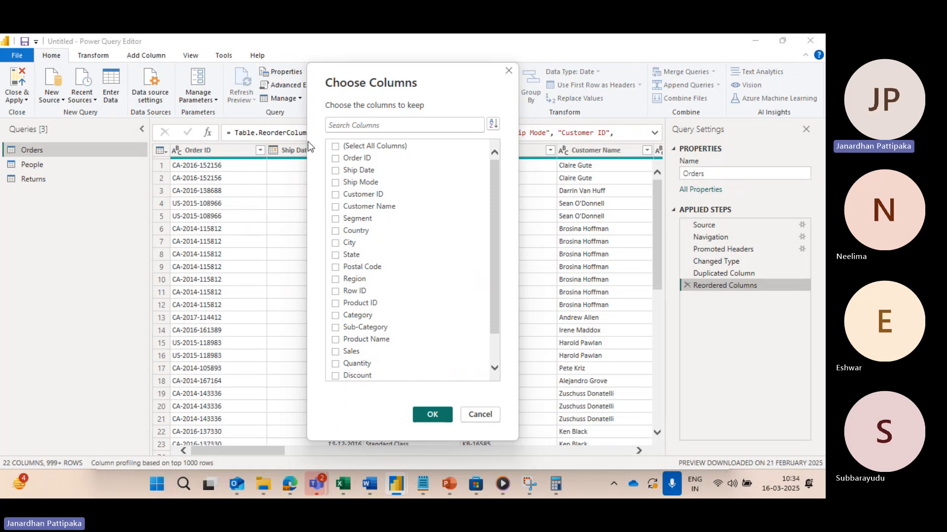
{"action": "left_click_drag", "start_coordinate": [425, 81], "coordinate": [419, 243]}
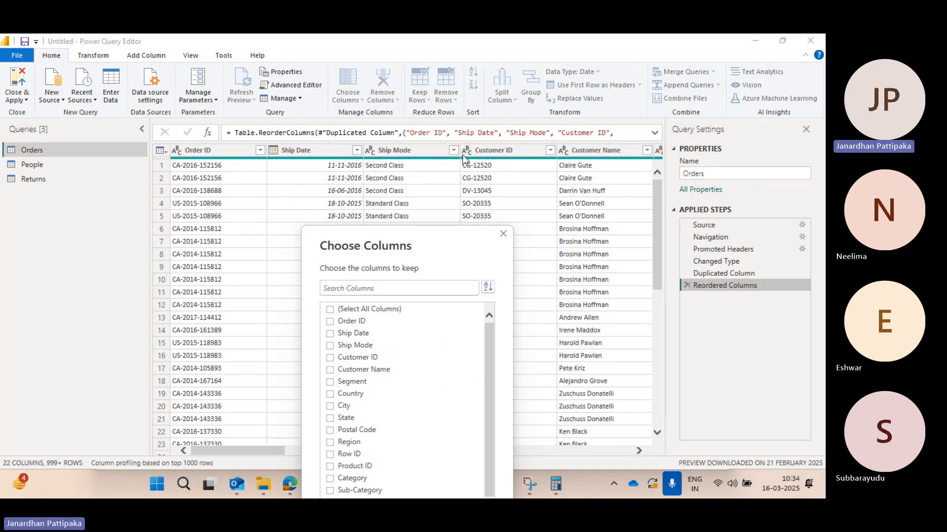
{"action": "left_click_drag", "start_coordinate": [445, 263], "coordinate": [446, 155]}
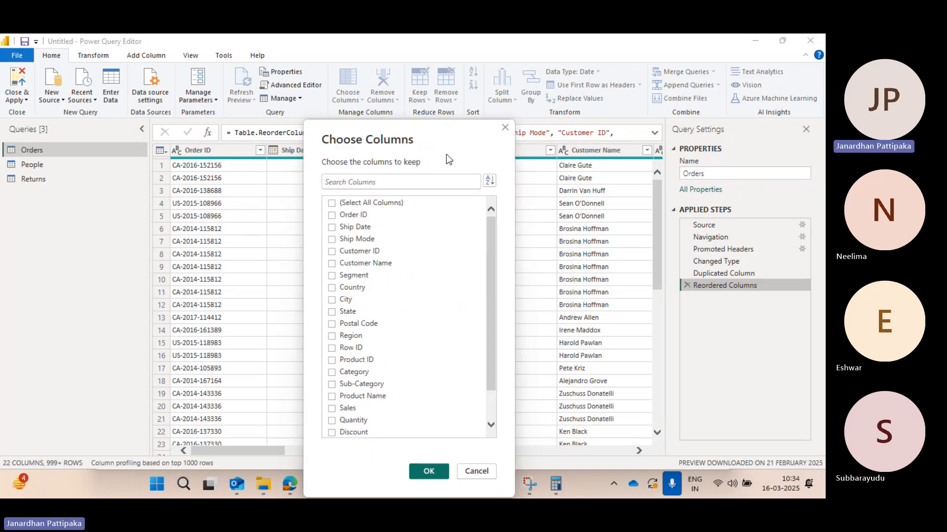
{"action": "left_click", "coordinate": [332, 204]}
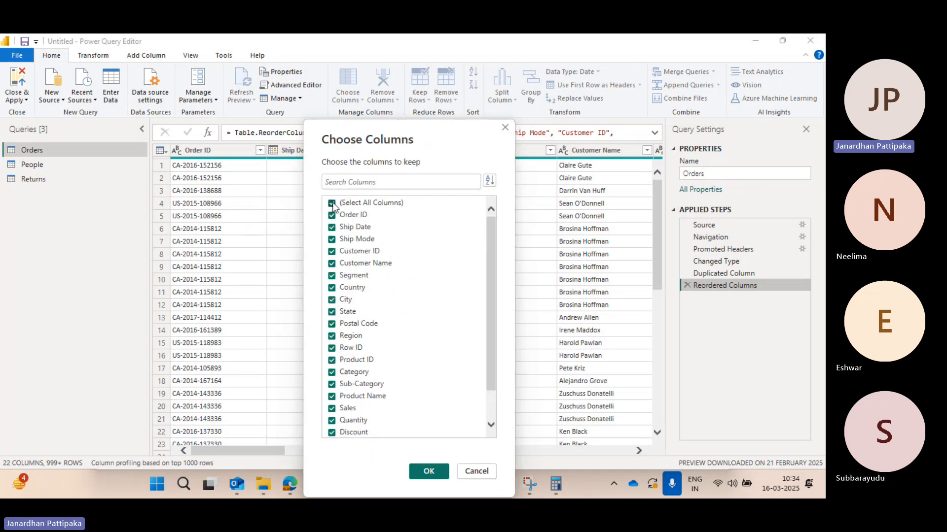
{"action": "left_click", "coordinate": [332, 204]}
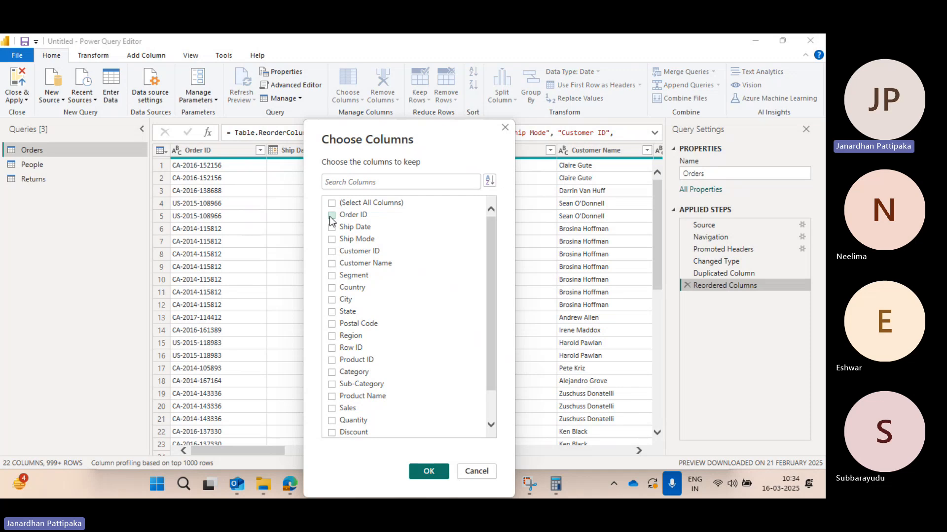
{"action": "left_click", "coordinate": [331, 216]}
{"action": "left_click", "coordinate": [332, 227]}
{"action": "left_click", "coordinate": [332, 240]}
{"action": "left_click", "coordinate": [331, 251]}
{"action": "left_click", "coordinate": [428, 472]}
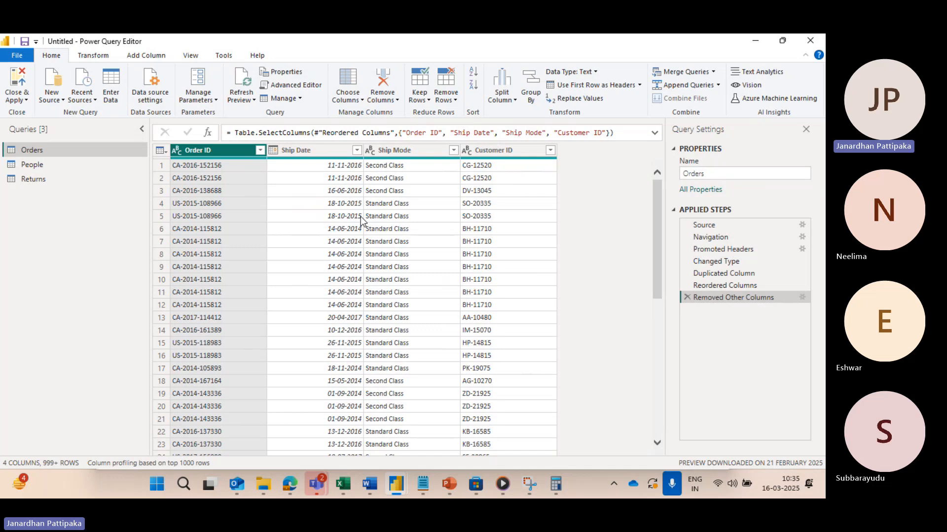
Step: Bring back every column of the Orders table by selecting all columns in Choose Columns
{"action": "left_click", "coordinate": [360, 98]}
{"action": "left_click", "coordinate": [372, 114]}
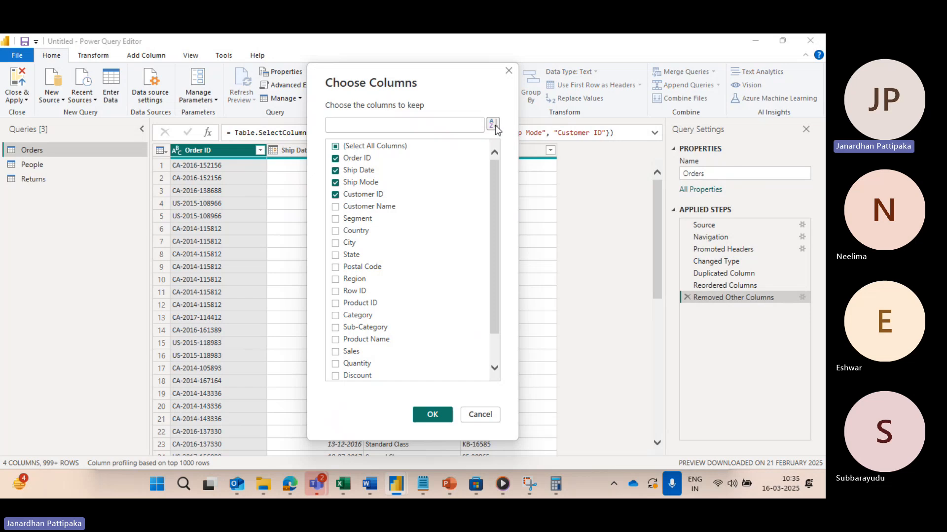
{"action": "left_click", "coordinate": [335, 147]}
{"action": "left_click", "coordinate": [336, 146]}
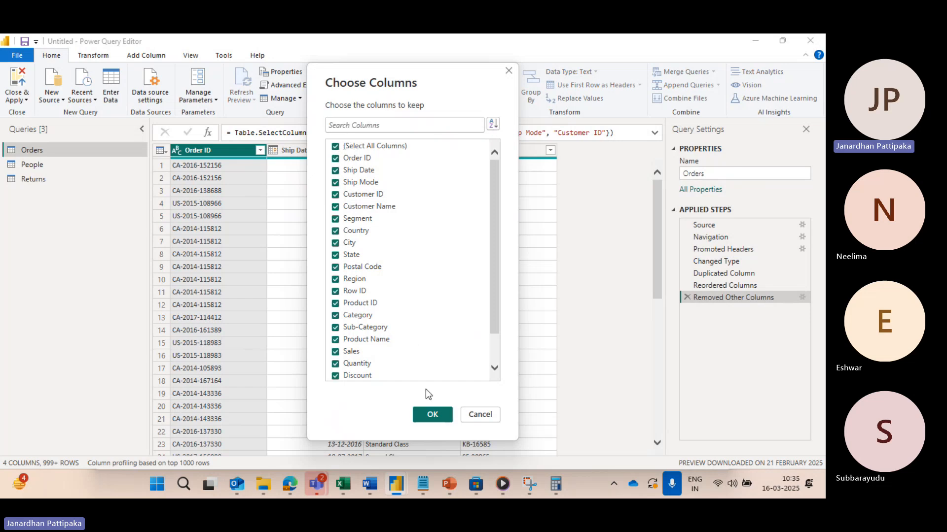
{"action": "left_click", "coordinate": [430, 415]}
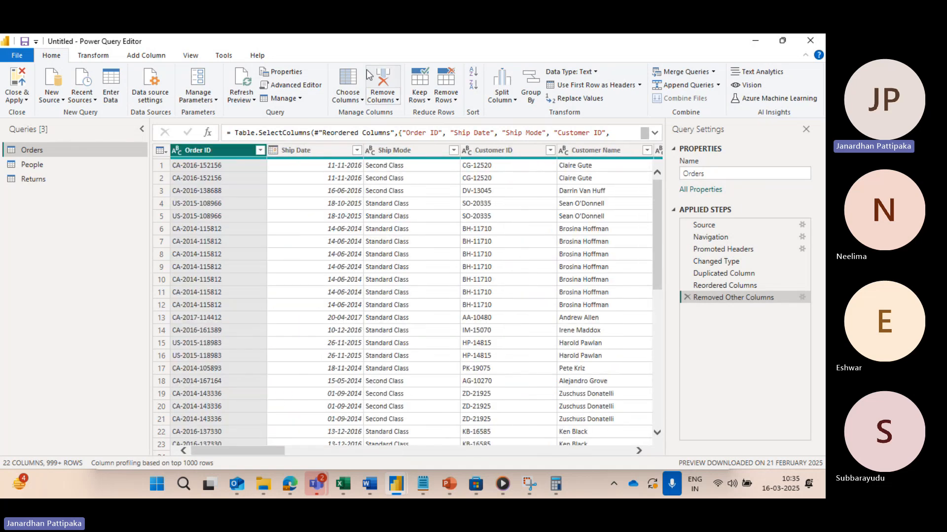
Step: Sort the Choose Columns list by Name and keep only Category, City, Country, Customer Name and Discount in the Orders table
{"action": "left_click", "coordinate": [361, 98]}
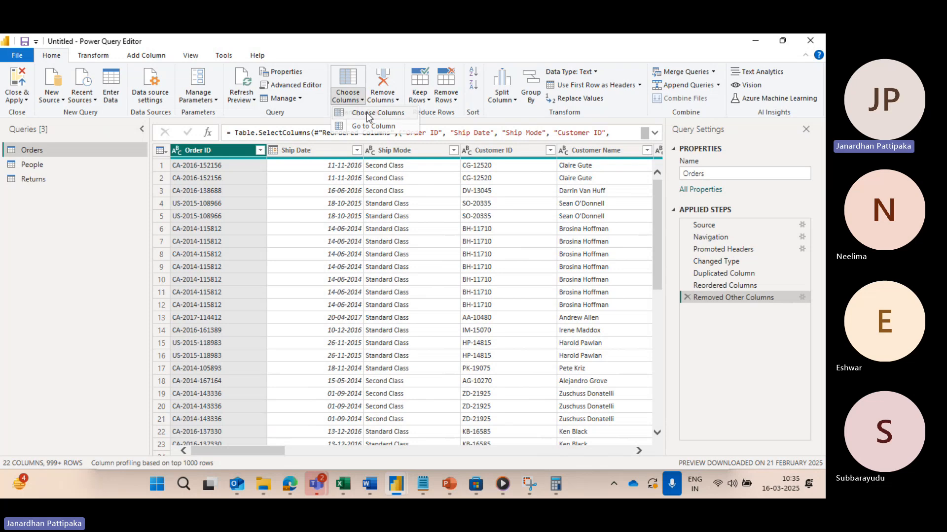
{"action": "left_click", "coordinate": [366, 113]}
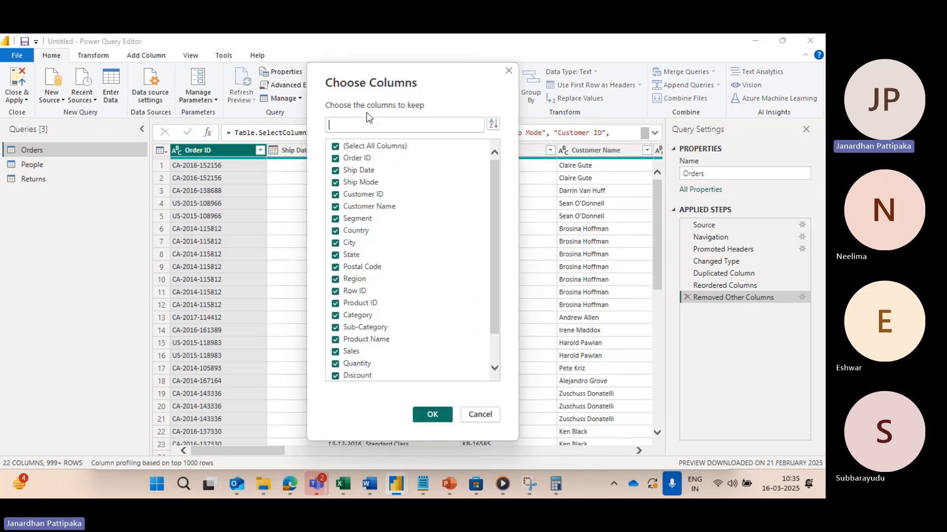
{"action": "left_click", "coordinate": [494, 125]}
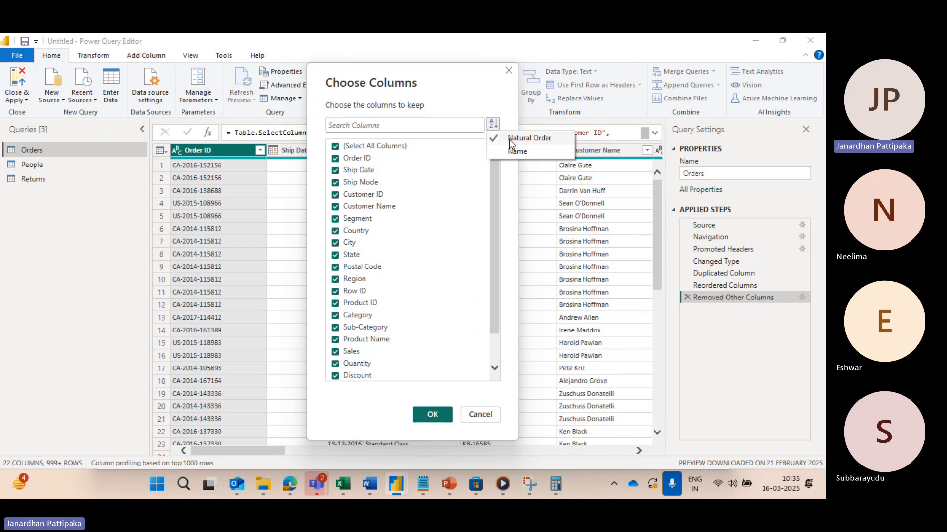
{"action": "left_click", "coordinate": [516, 152]}
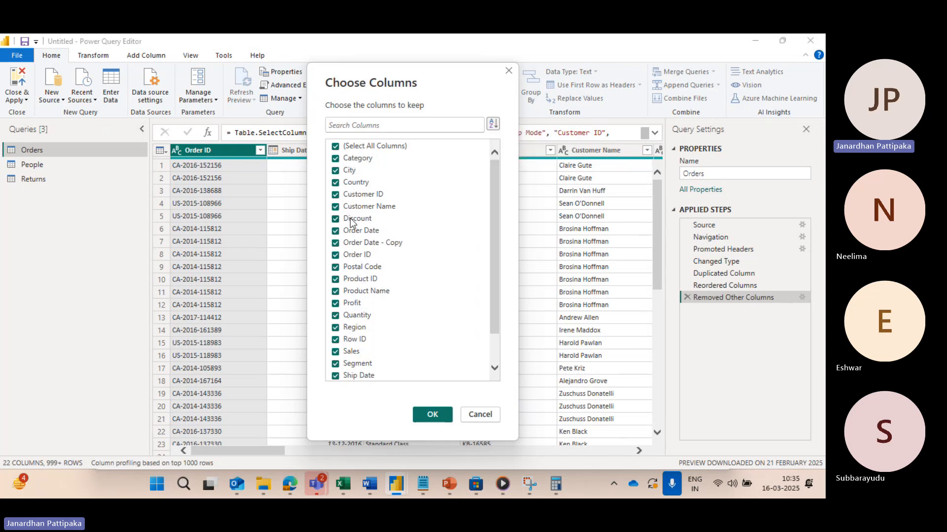
{"action": "left_click", "coordinate": [335, 147]}
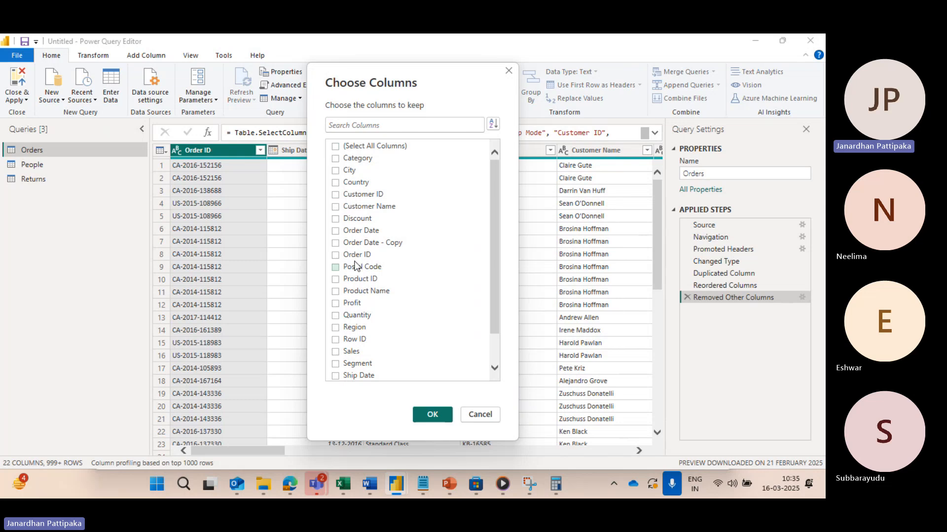
{"action": "left_click", "coordinate": [335, 158]}
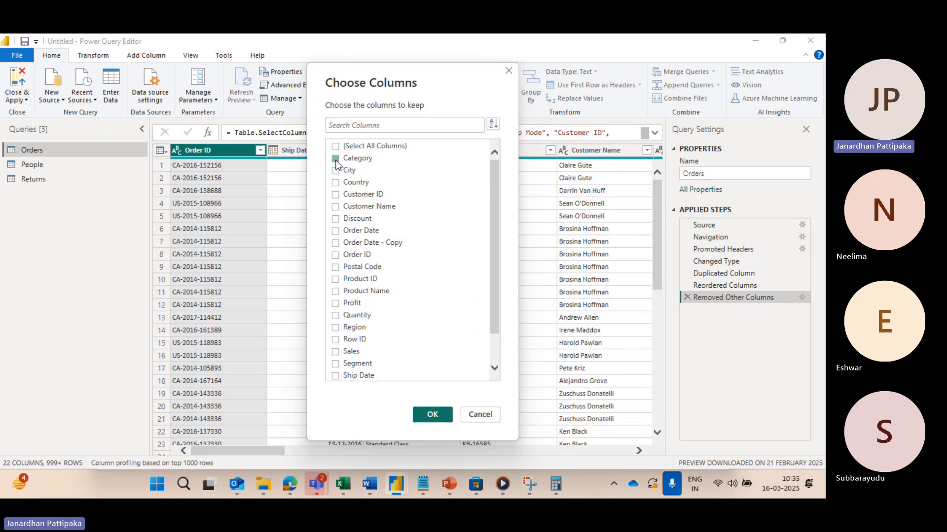
{"action": "left_click", "coordinate": [336, 170]}
{"action": "left_click", "coordinate": [336, 183]}
{"action": "left_click", "coordinate": [335, 207]}
{"action": "left_click", "coordinate": [335, 219]}
{"action": "left_click", "coordinate": [429, 415]}
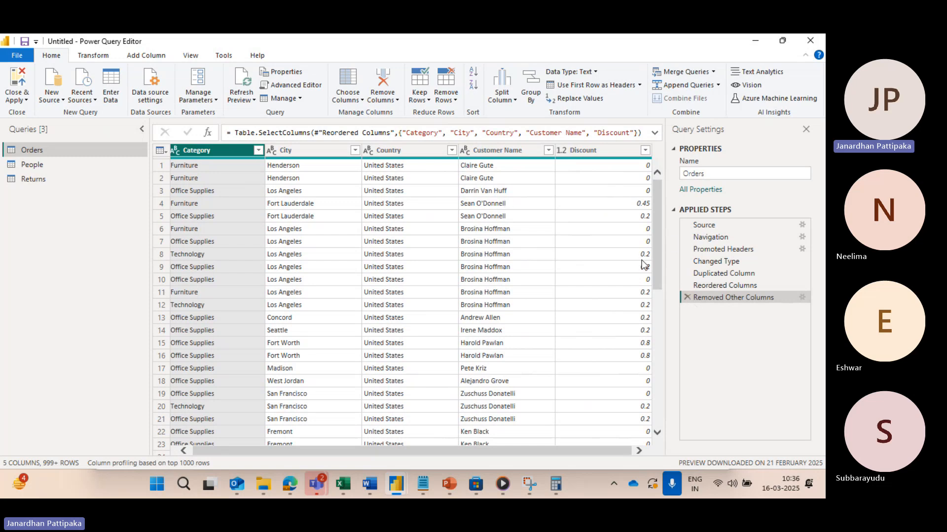
Step: Delete the Removed Other Columns step from the applied steps of the Orders query
{"action": "left_click", "coordinate": [687, 296]}
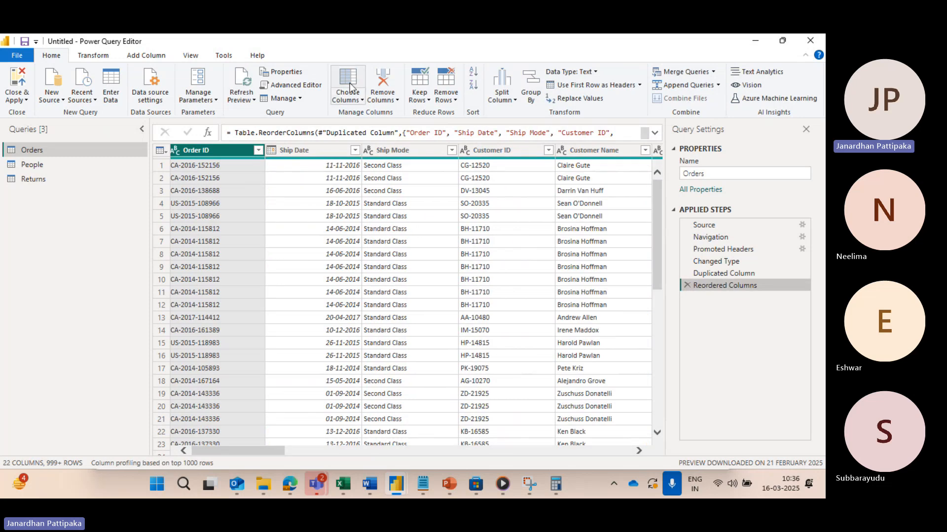
{"action": "left_click", "coordinate": [362, 101]}
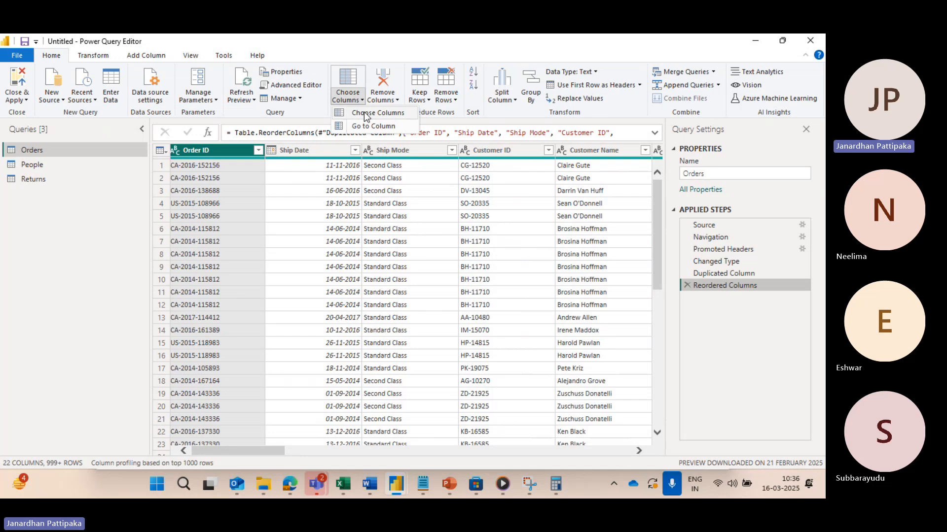
{"action": "left_click", "coordinate": [278, 217]}
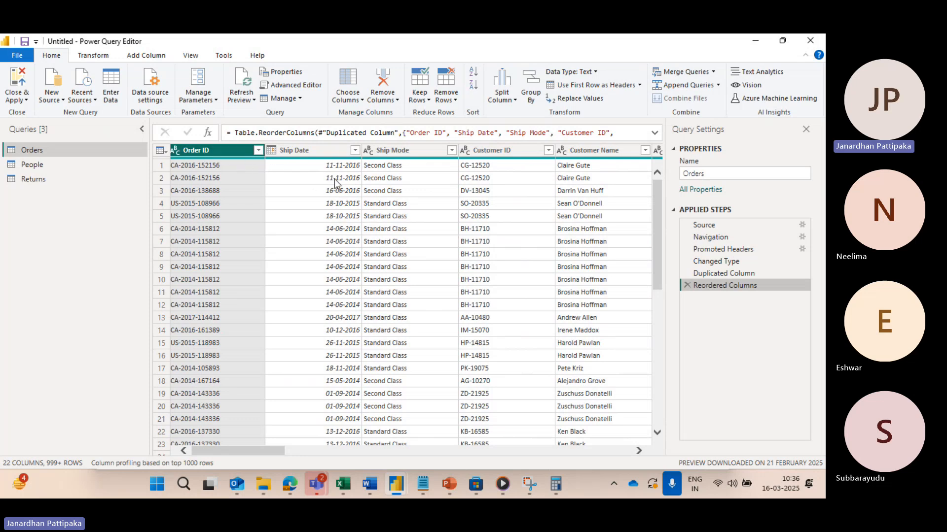
Step: Find the Region column by browsing across the Orders table, and select it
{"action": "scroll", "coordinate": [335, 179], "scroll_direction": "right", "scroll_amount": 5}
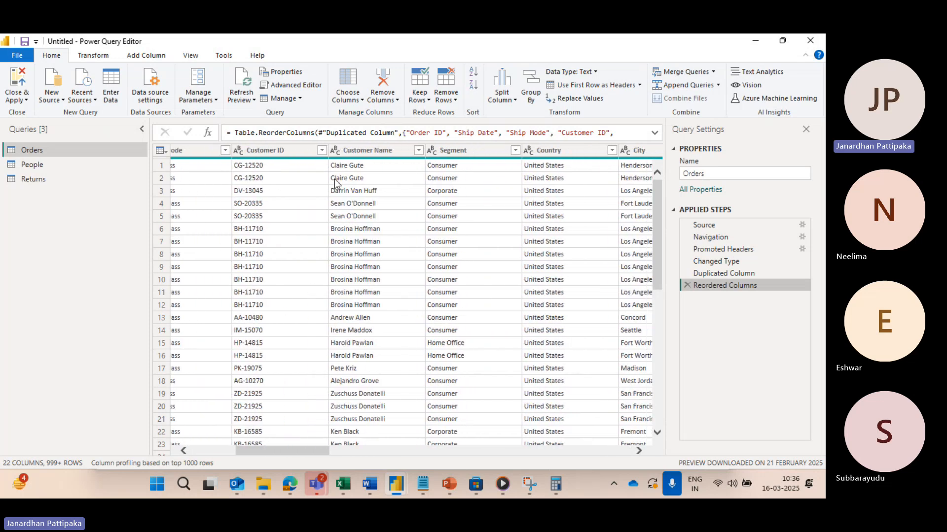
{"action": "scroll", "coordinate": [334, 182], "scroll_direction": "right", "scroll_amount": 5}
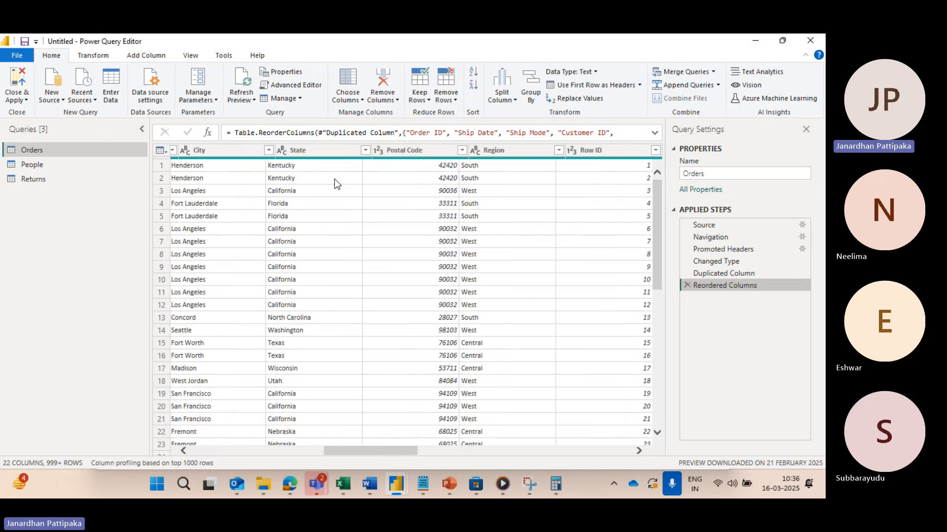
{"action": "scroll", "coordinate": [334, 179], "scroll_direction": "right", "scroll_amount": 3}
{"action": "left_click", "coordinate": [422, 150]}
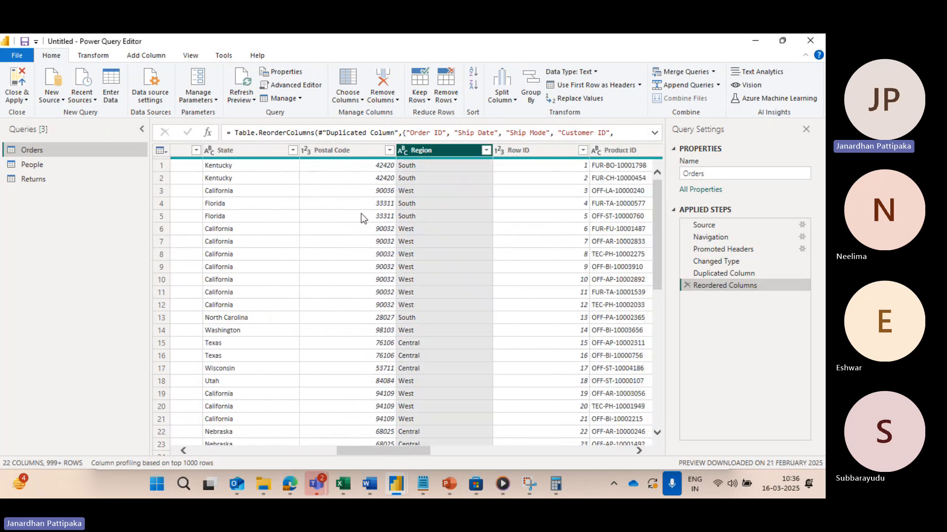
Step: Find and select the Sales column by browsing the Orders table, and look over the remaining columns through Order Date
{"action": "scroll", "coordinate": [319, 220], "scroll_direction": "left", "scroll_amount": 2}
{"action": "scroll", "coordinate": [250, 174], "scroll_direction": "left", "scroll_amount": 4}
{"action": "scroll", "coordinate": [259, 180], "scroll_direction": "right", "scroll_amount": 2}
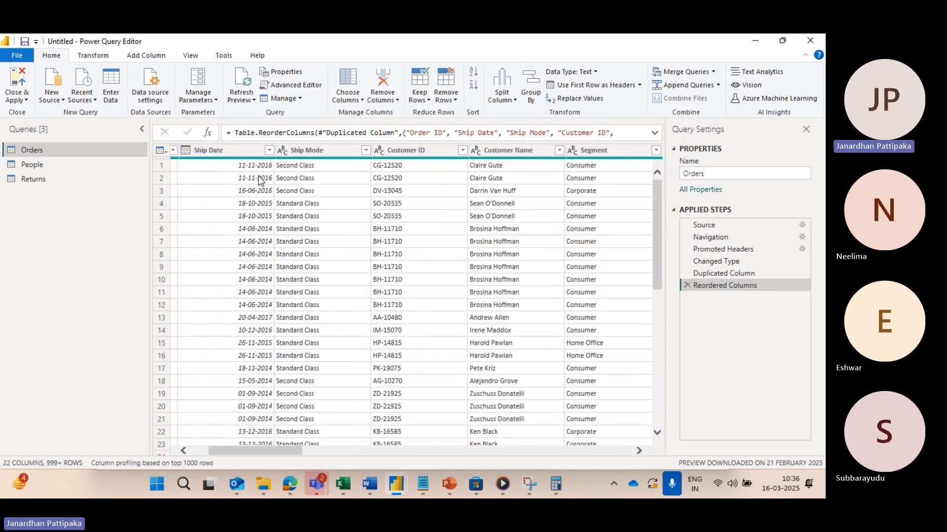
{"action": "scroll", "coordinate": [259, 180], "scroll_direction": "right", "scroll_amount": 4}
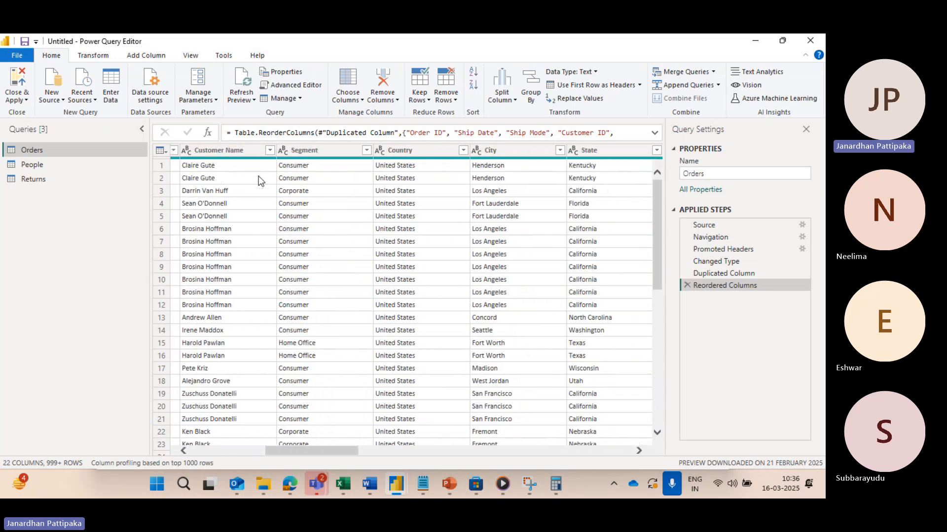
{"action": "scroll", "coordinate": [258, 180], "scroll_direction": "right", "scroll_amount": 5}
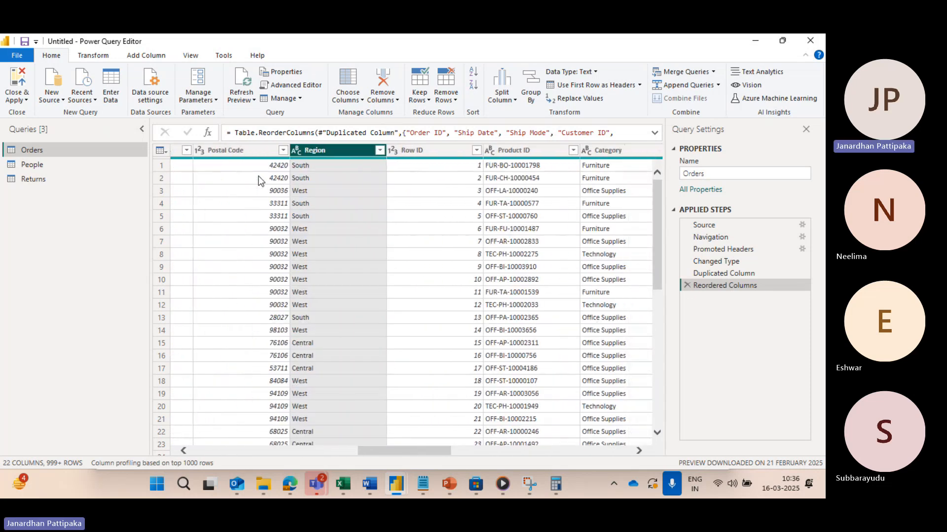
{"action": "scroll", "coordinate": [258, 176], "scroll_direction": "right", "scroll_amount": 4}
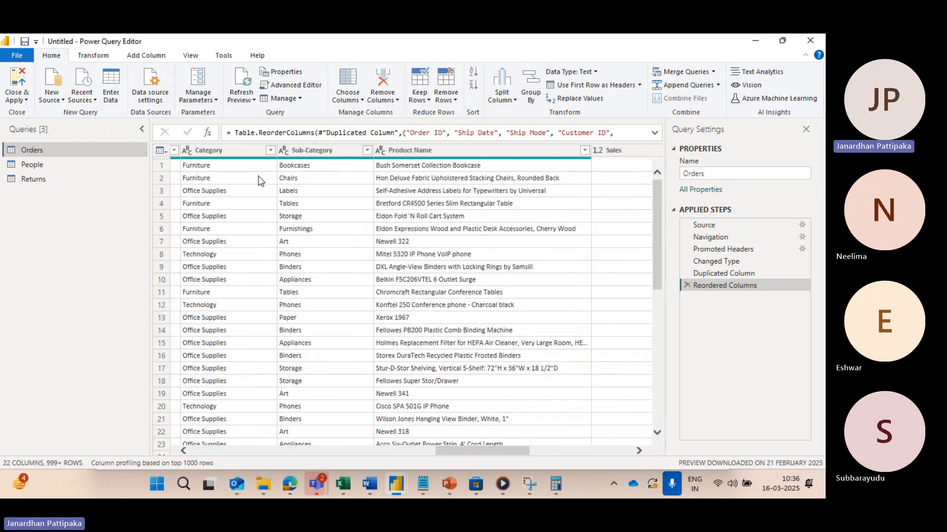
{"action": "left_click", "coordinate": [537, 150]}
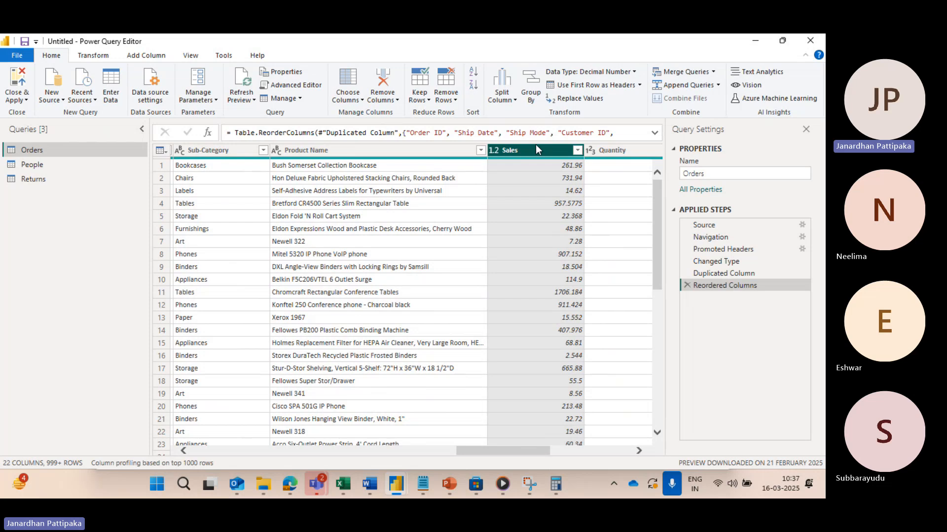
{"action": "scroll", "coordinate": [514, 230], "scroll_direction": "right", "scroll_amount": 6}
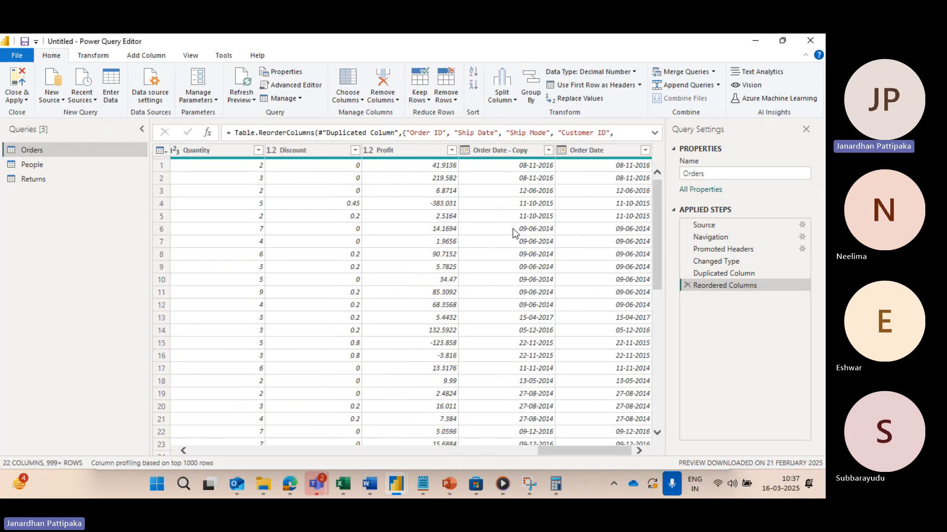
{"action": "scroll", "coordinate": [513, 230], "scroll_direction": "left", "scroll_amount": 10}
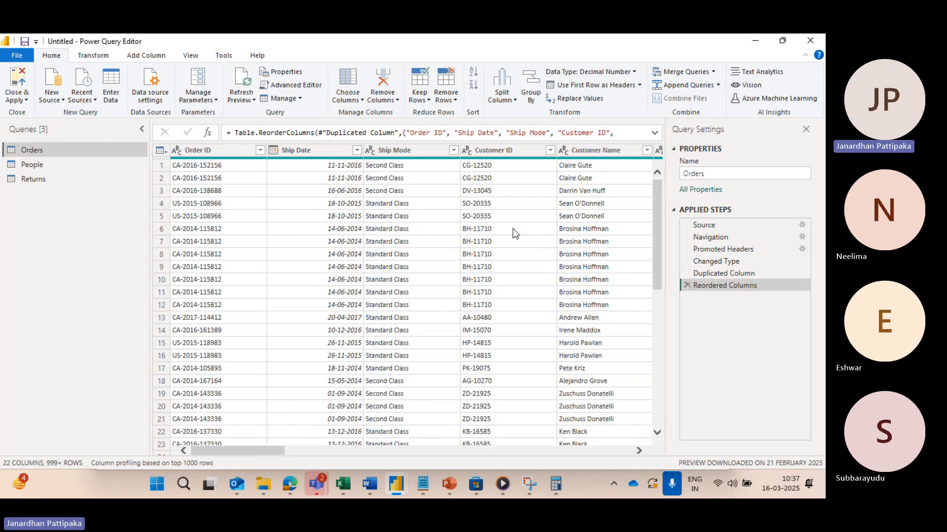
Step: Jump to the Sales column using Go to Column, with the column list sorted by Name
{"action": "left_click", "coordinate": [361, 101]}
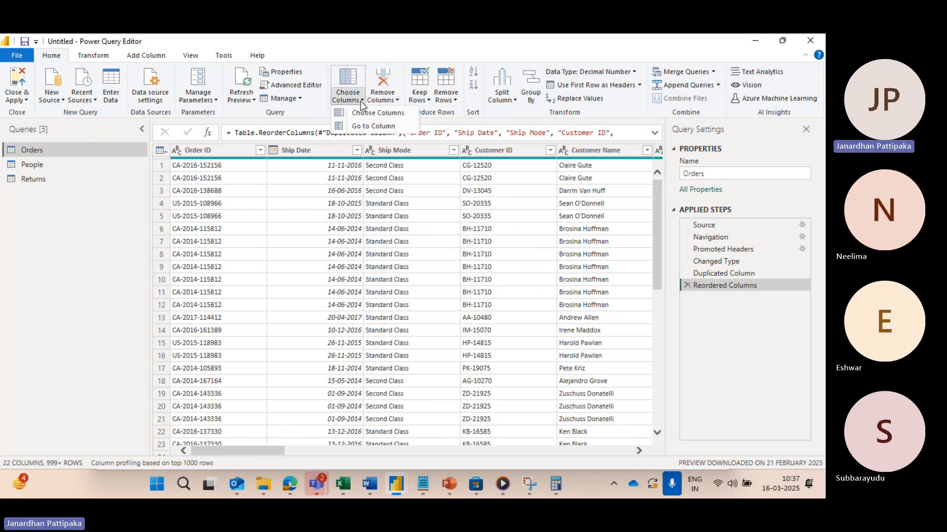
{"action": "left_click", "coordinate": [371, 126]}
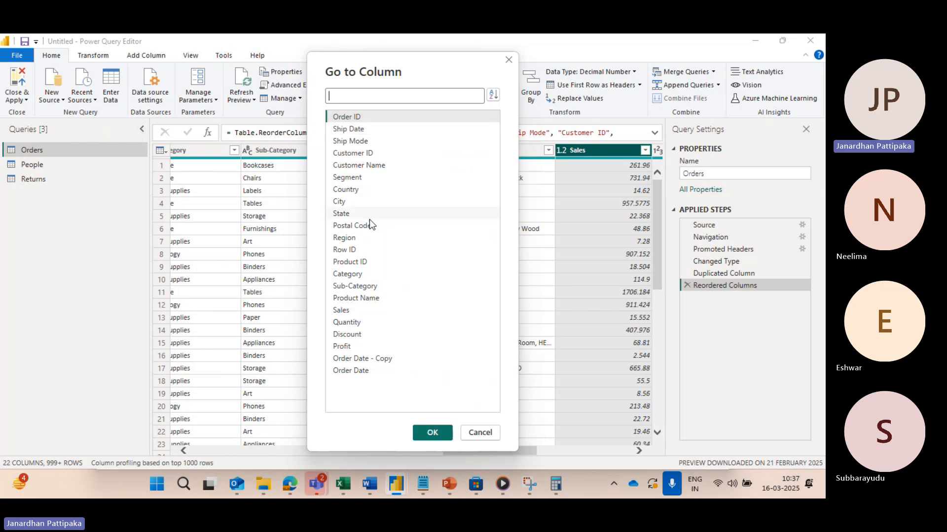
{"action": "left_click", "coordinate": [494, 96]}
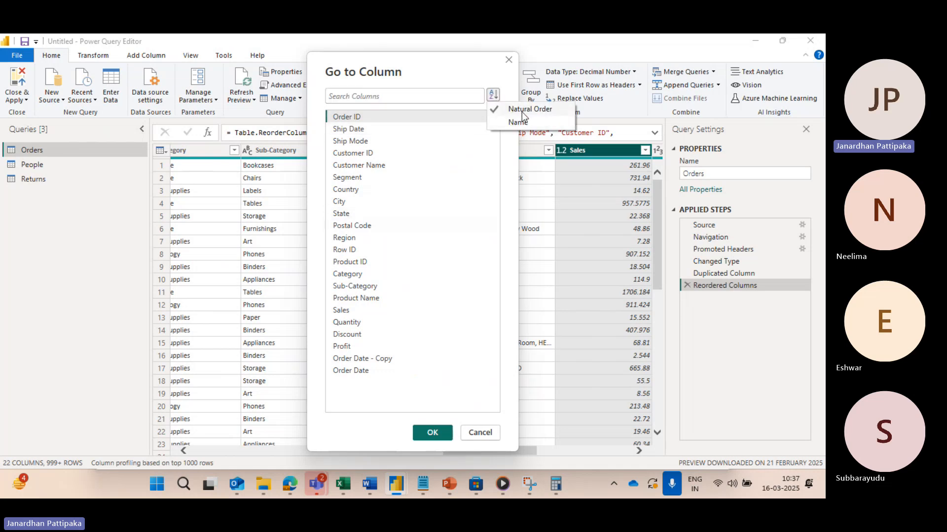
{"action": "left_click", "coordinate": [517, 123]}
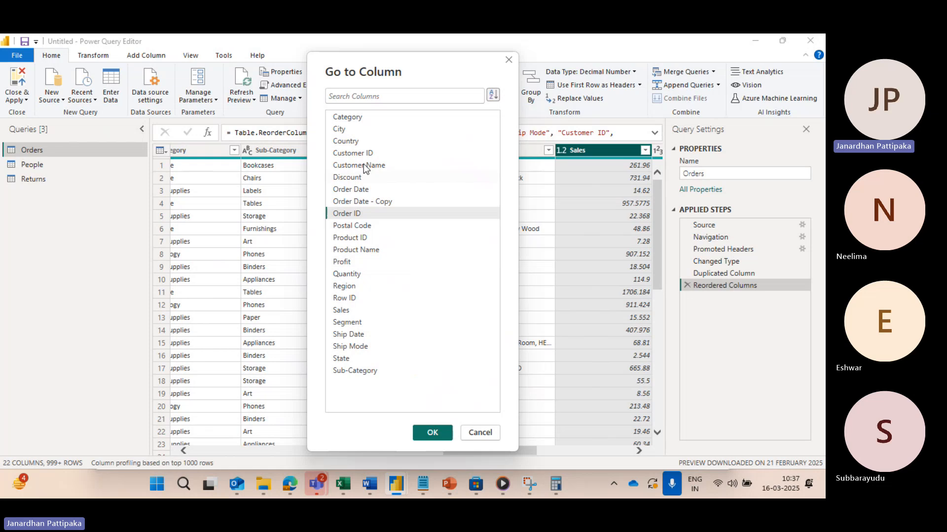
{"action": "left_click", "coordinate": [344, 311]}
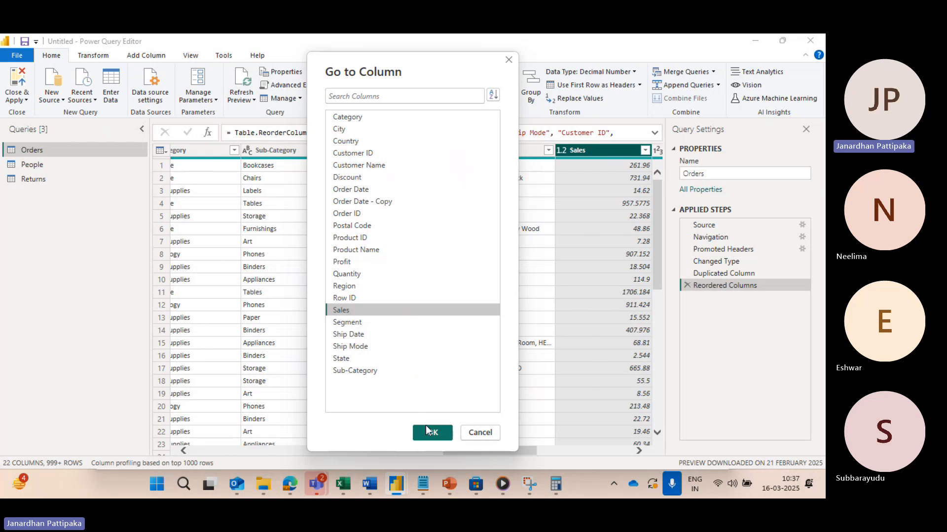
{"action": "left_click", "coordinate": [428, 431]}
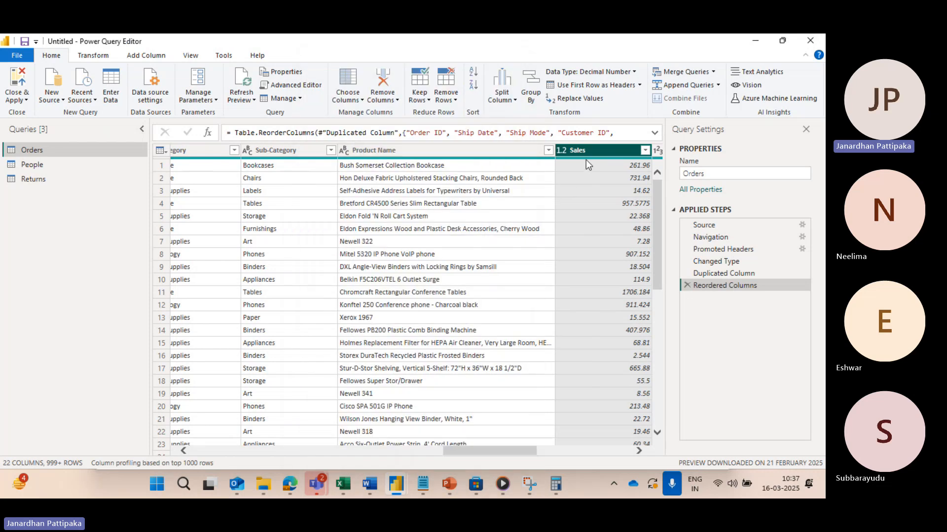
{"action": "mouse_move", "coordinate": [586, 159]}
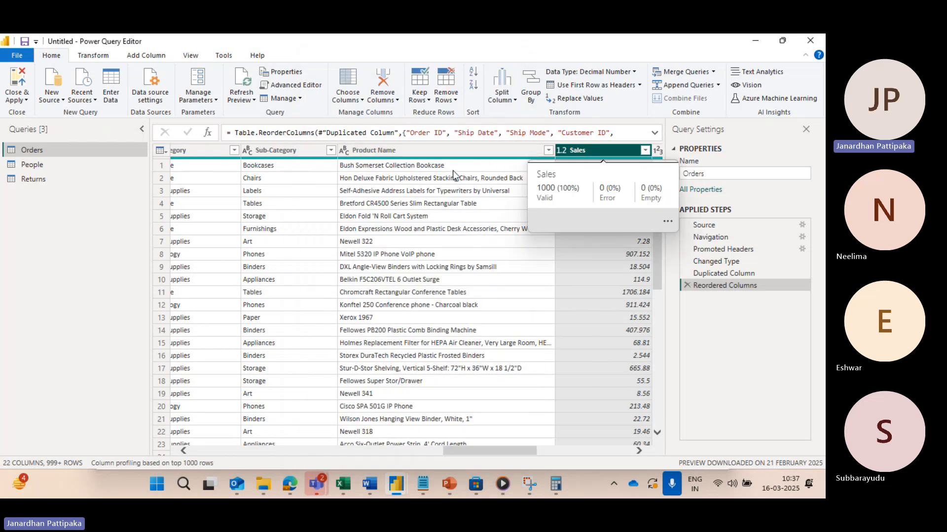
Step: Sort the Go to Column list by Name and jump to the Region column of the Orders table
{"action": "left_click", "coordinate": [363, 99]}
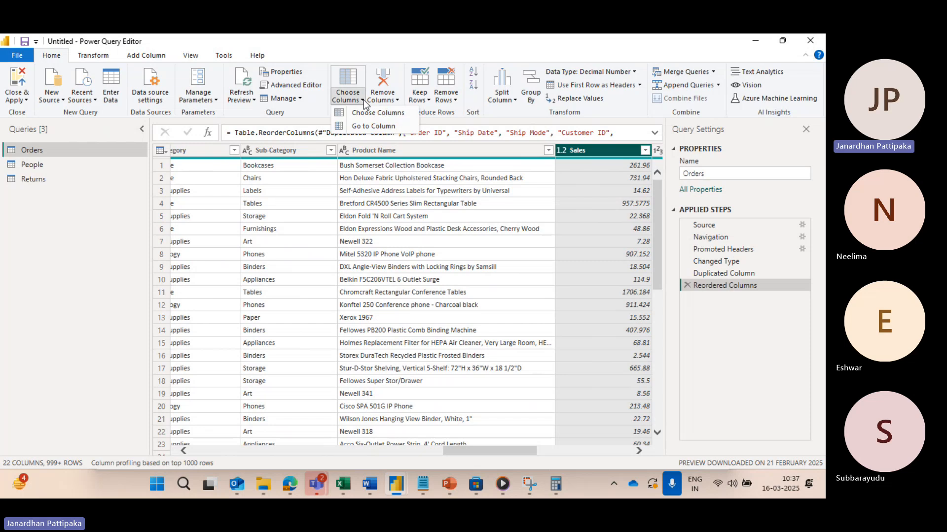
{"action": "left_click", "coordinate": [363, 124]}
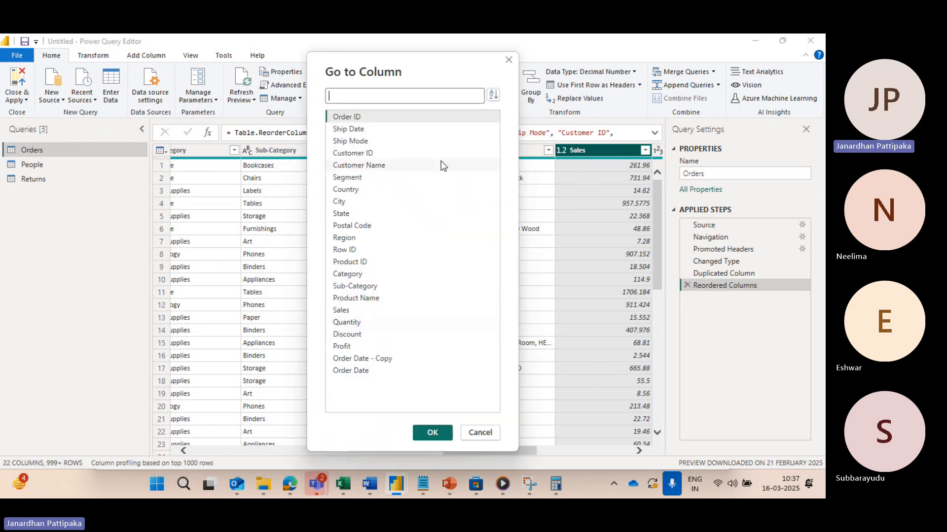
{"action": "left_click", "coordinate": [495, 95]}
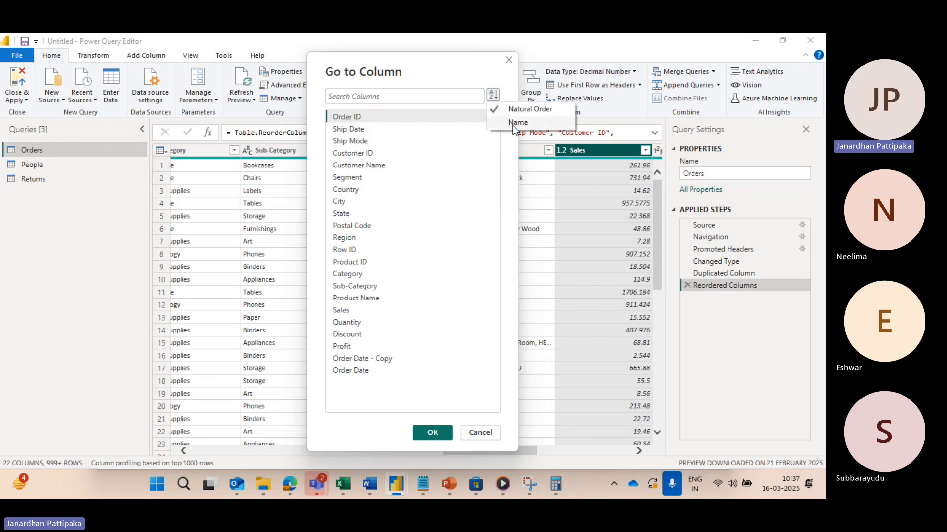
{"action": "left_click", "coordinate": [514, 124]}
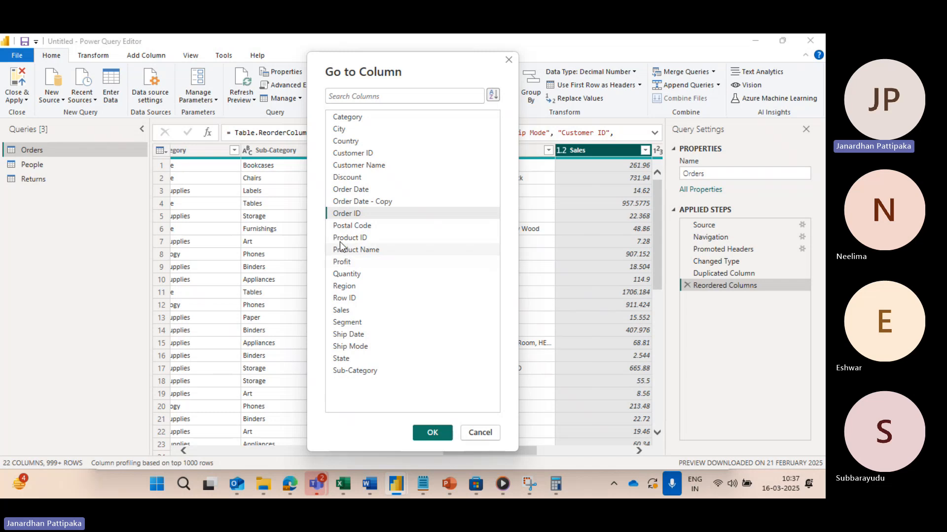
{"action": "left_click", "coordinate": [340, 287]}
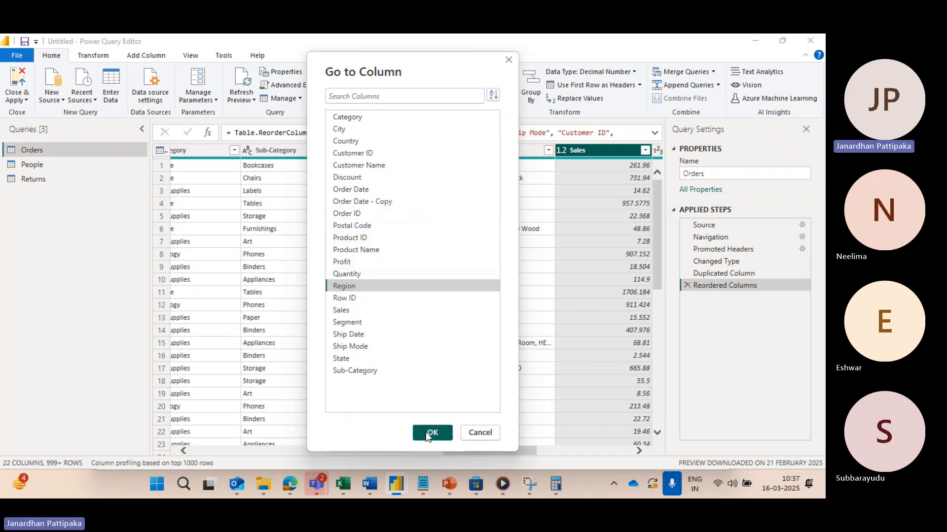
{"action": "left_click", "coordinate": [427, 433]}
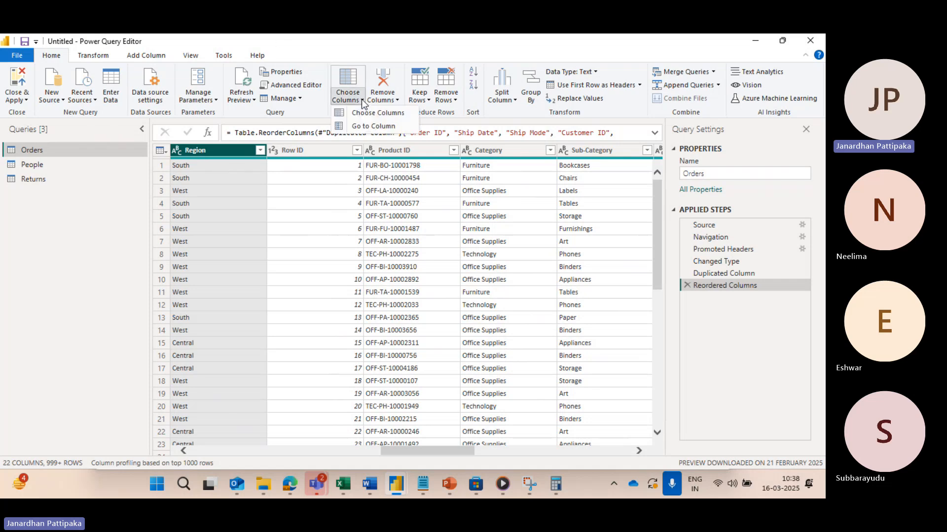
{"action": "left_click", "coordinate": [362, 99]}
{"action": "left_click", "coordinate": [406, 113]}
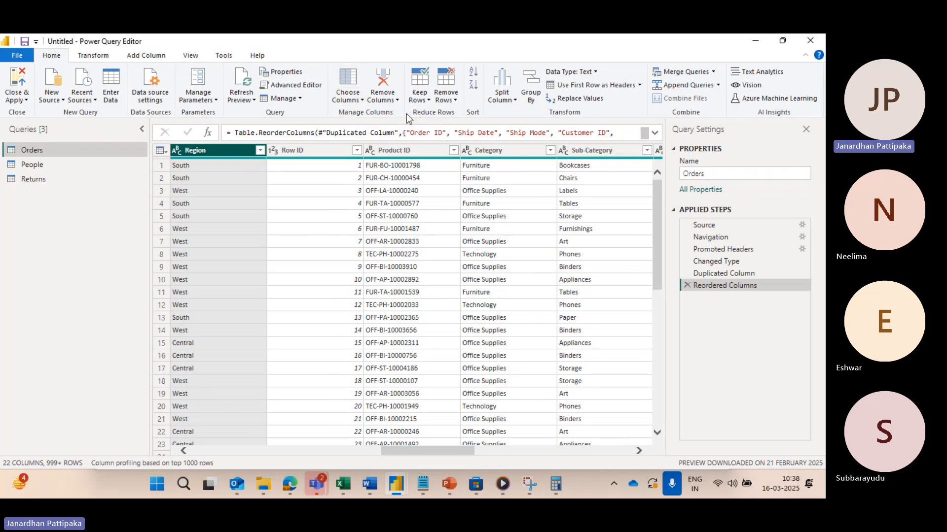
{"action": "left_click", "coordinate": [383, 98]}
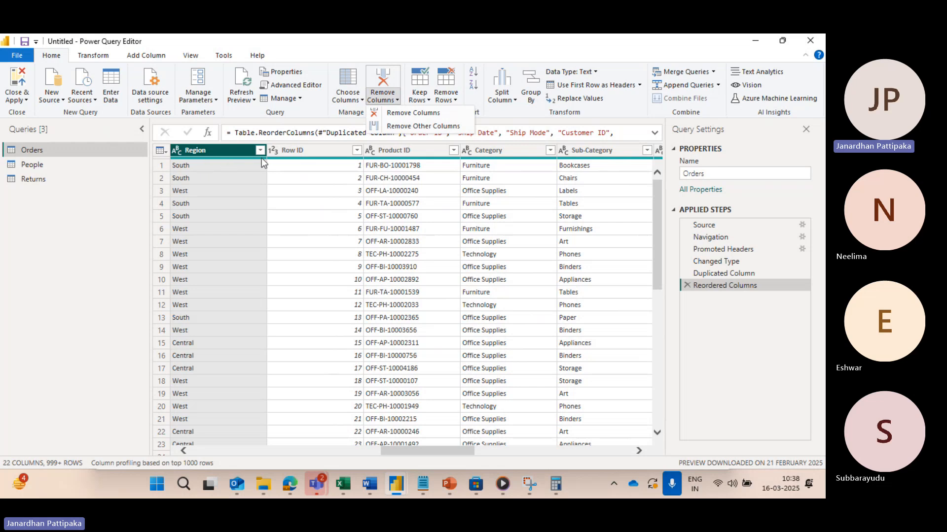
{"action": "left_click", "coordinate": [282, 150]}
{"action": "left_click", "coordinate": [283, 149], "text": "ctrl"}
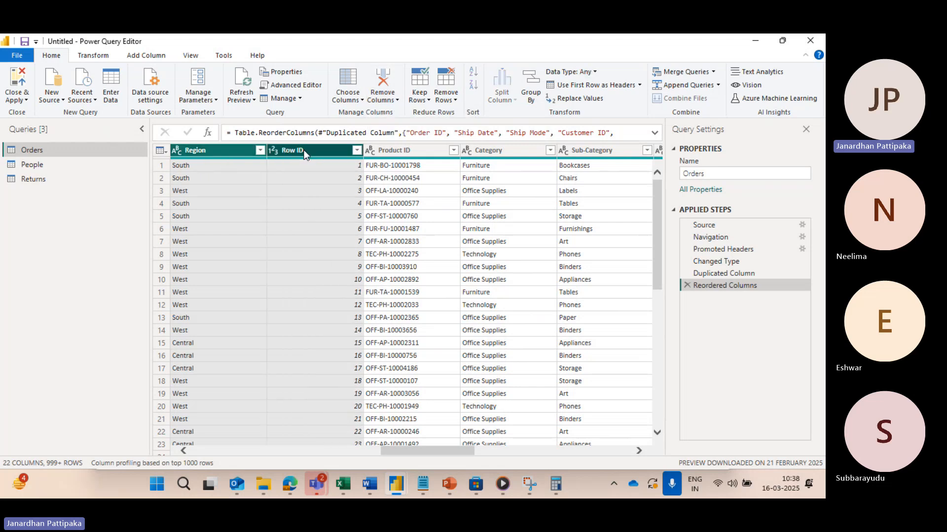
{"action": "left_click", "coordinate": [379, 150], "text": "ctrl"}
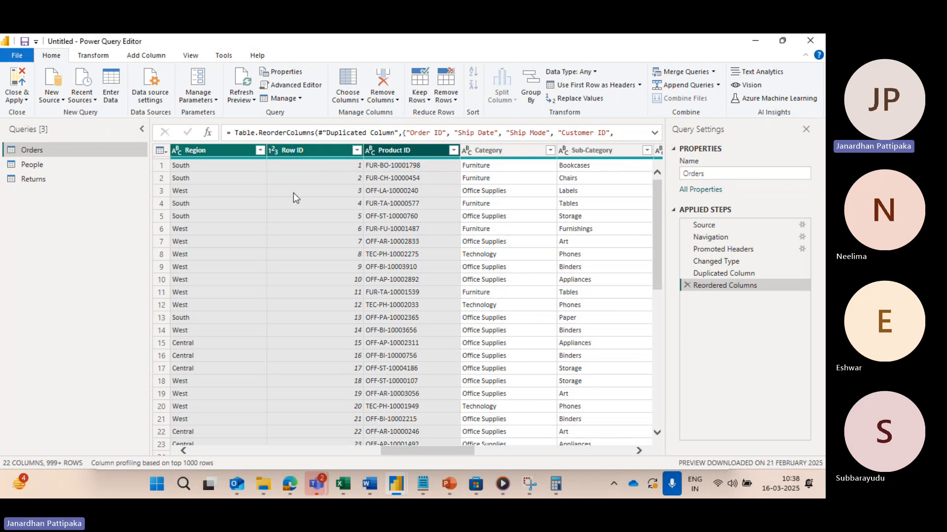
Step: Remove the Order ID, Ship Date and Ship Mode columns from the Orders table, and delete the resulting Removed Columns step
{"action": "scroll", "coordinate": [233, 209], "scroll_direction": "left", "scroll_amount": 15}
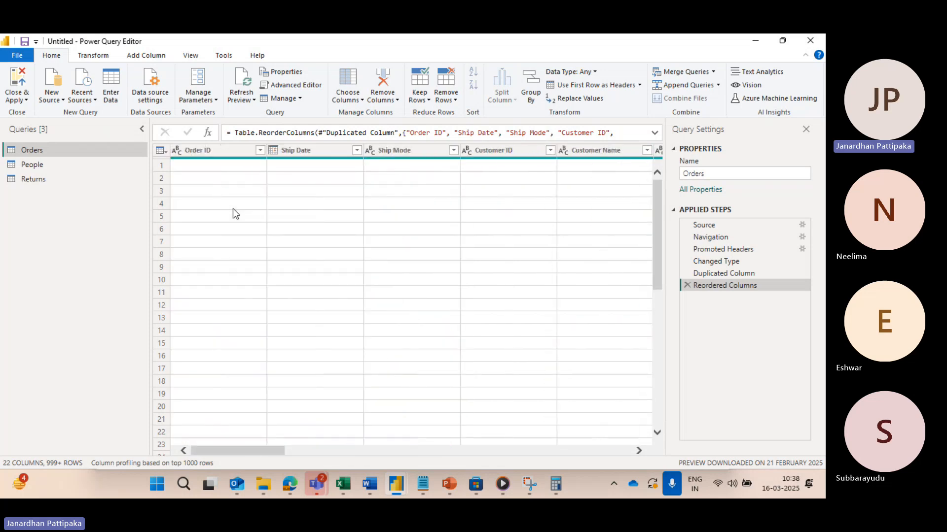
{"action": "left_click", "coordinate": [217, 150], "text": "ctrl"}
{"action": "left_click", "coordinate": [286, 151], "text": "ctrl"}
{"action": "left_click", "coordinate": [379, 152]}
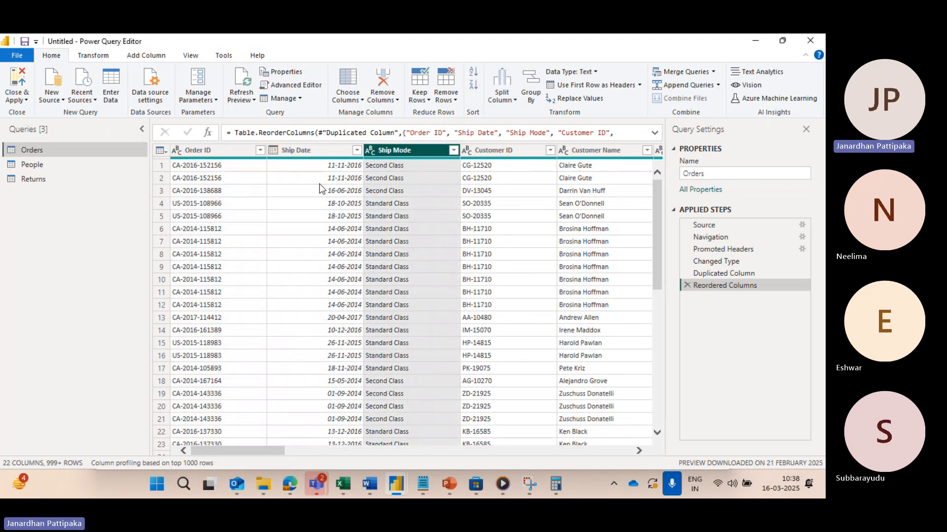
{"action": "left_click", "coordinate": [199, 150]}
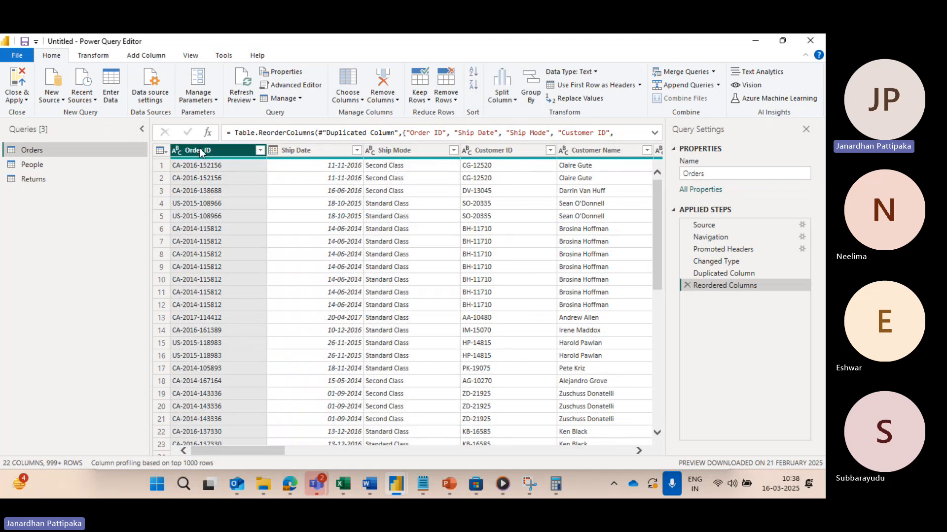
{"action": "left_click", "coordinate": [285, 150], "text": "ctrl"}
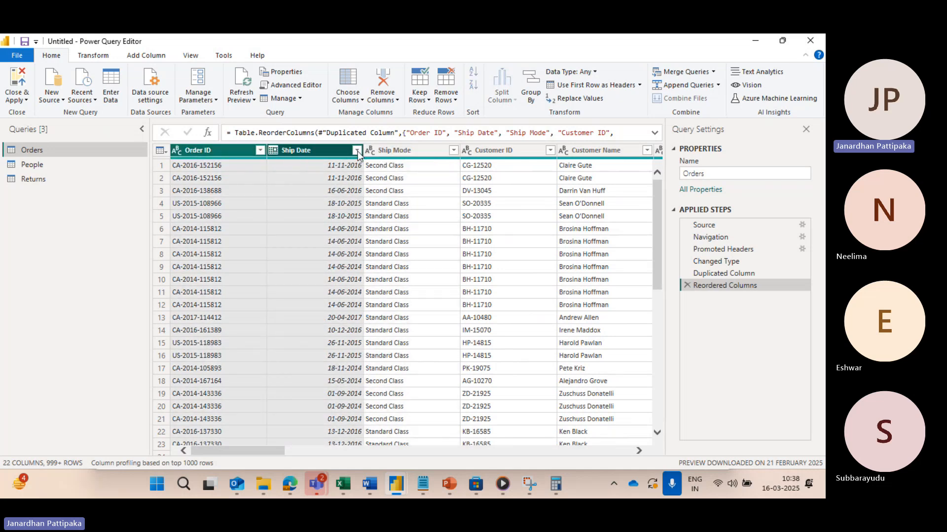
{"action": "left_click", "coordinate": [389, 156], "text": "ctrl"}
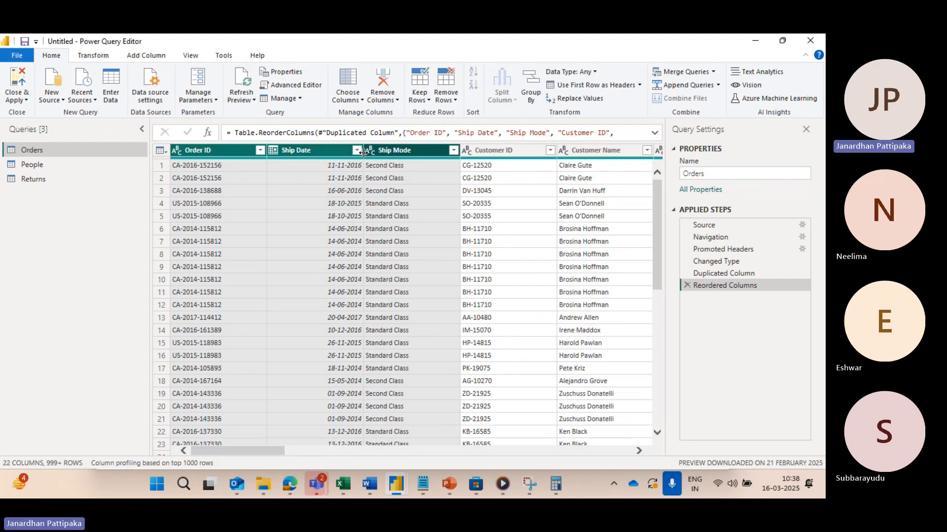
{"action": "left_click", "coordinate": [398, 100]}
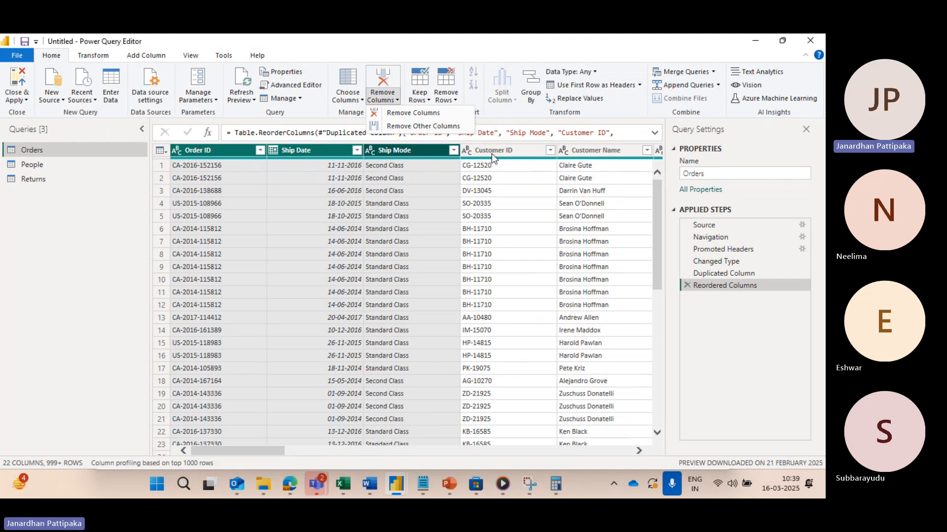
{"action": "left_click", "coordinate": [400, 114]}
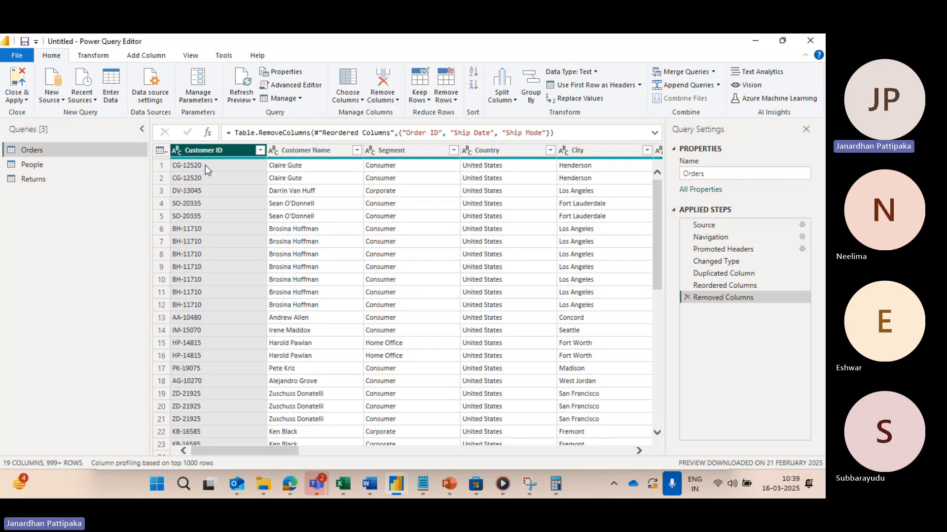
{"action": "left_click", "coordinate": [688, 298]}
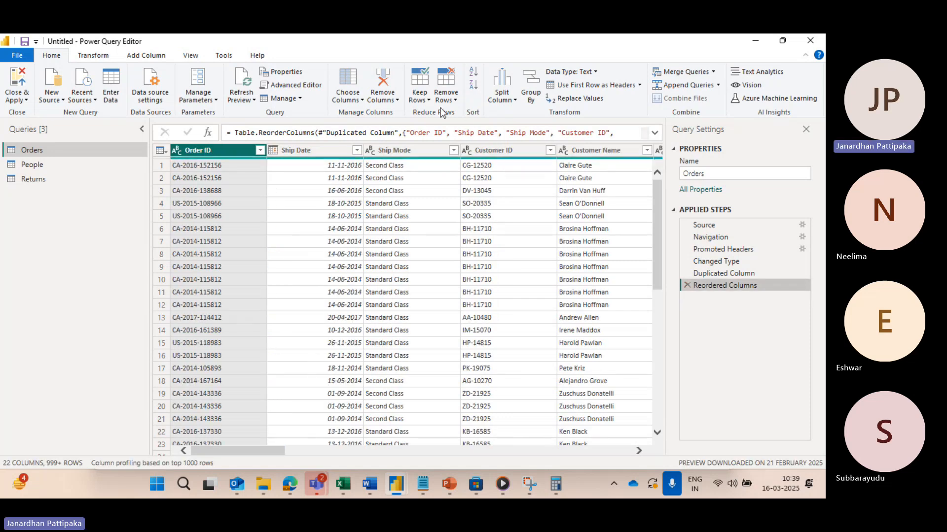
Step: Keep only the Order ID, Ship Date and Ship Mode columns by applying Remove Other Columns
{"action": "left_click", "coordinate": [398, 101]}
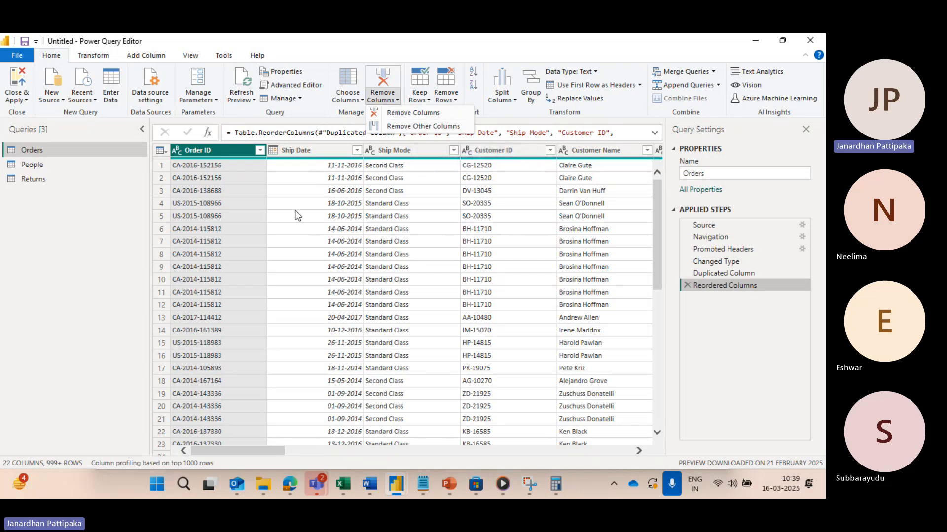
{"action": "left_click", "coordinate": [206, 154]}
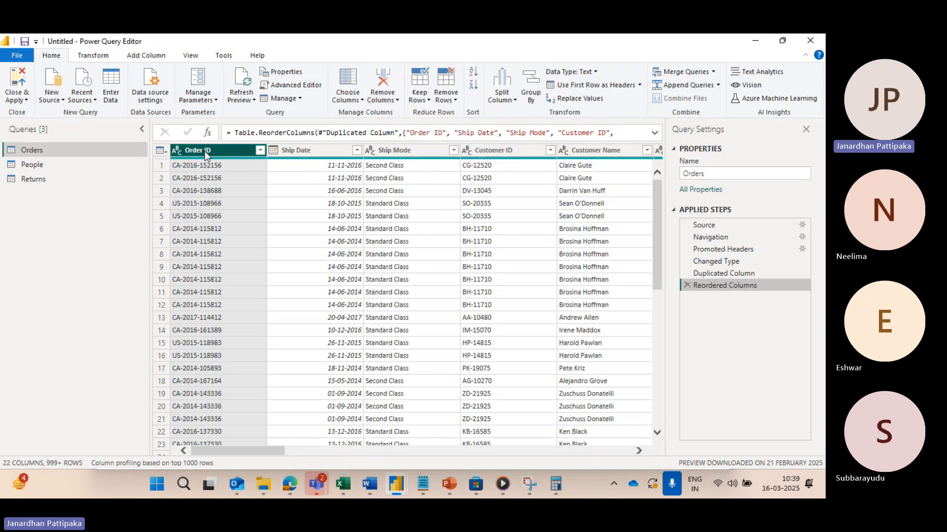
{"action": "left_click", "coordinate": [297, 151], "text": "ctrl"}
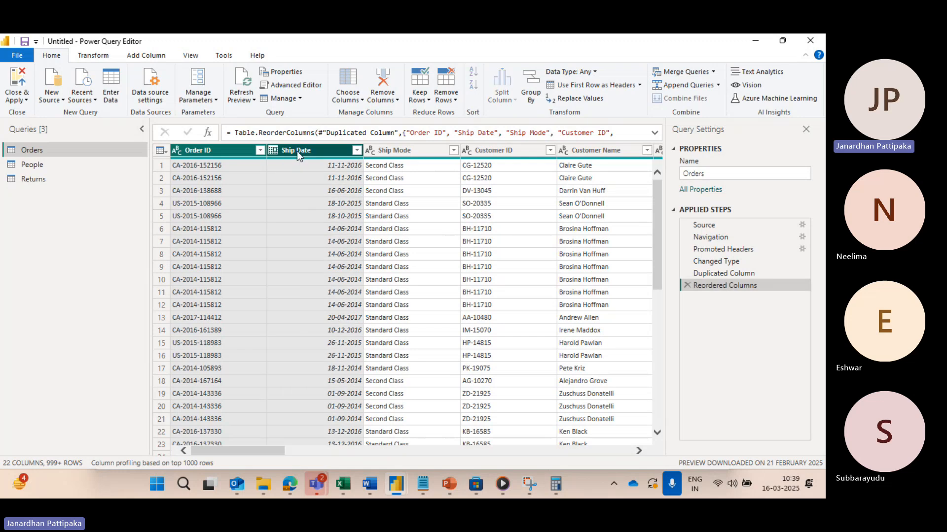
{"action": "left_click", "coordinate": [384, 152], "text": "ctrl"}
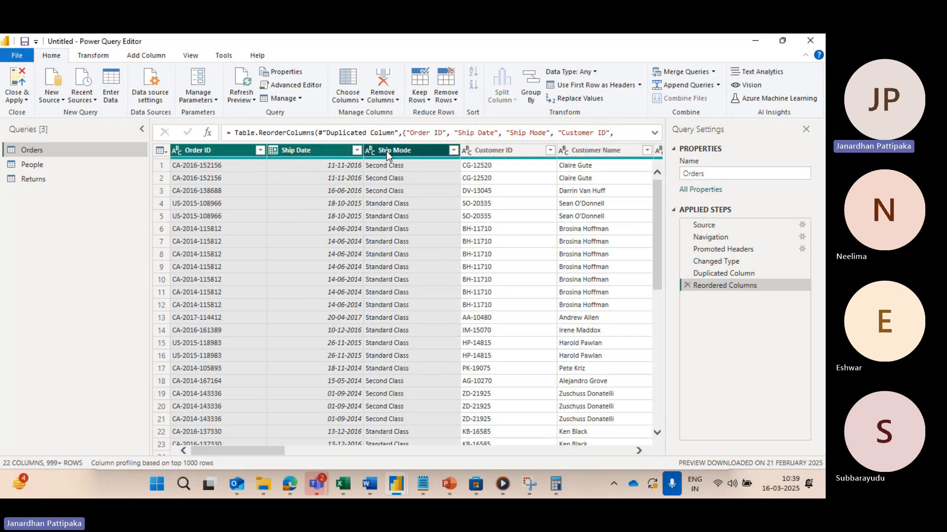
{"action": "left_click", "coordinate": [398, 101]}
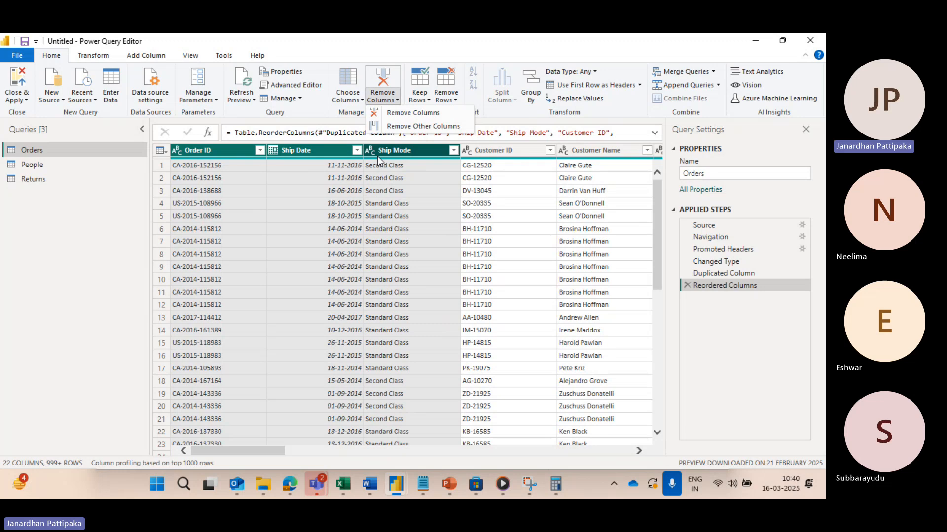
{"action": "left_click", "coordinate": [409, 126]}
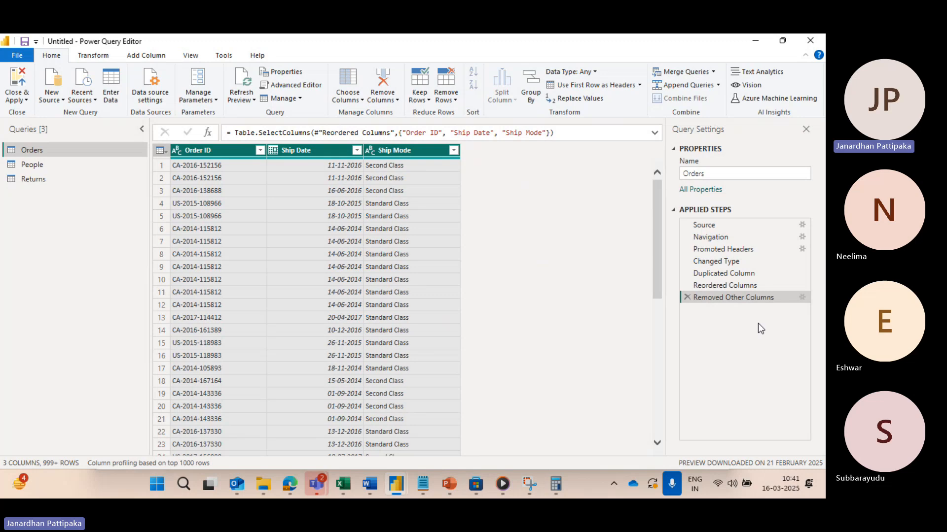
Step: Examine the date transformation options for the Ship Date column, including the Year and Month choices
{"action": "left_click", "coordinate": [362, 99]}
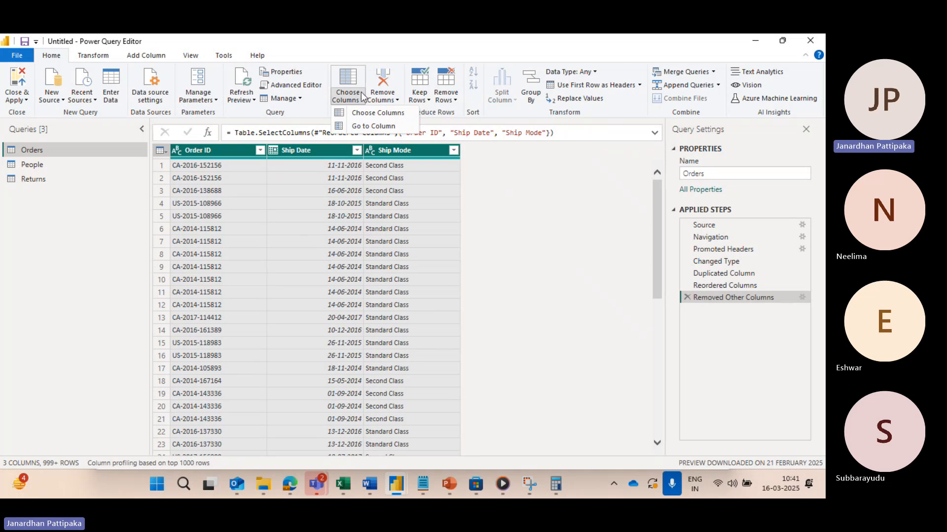
{"action": "left_click", "coordinate": [84, 56]}
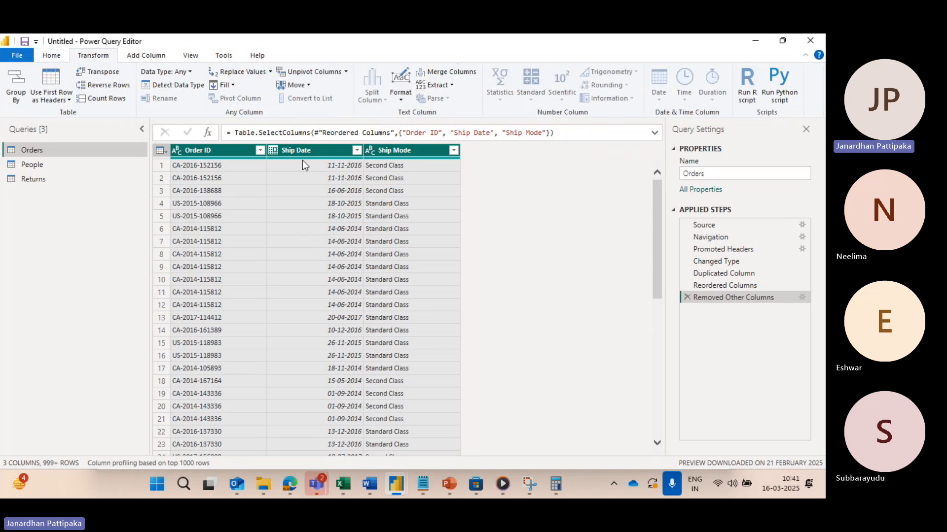
{"action": "left_click", "coordinate": [295, 148]}
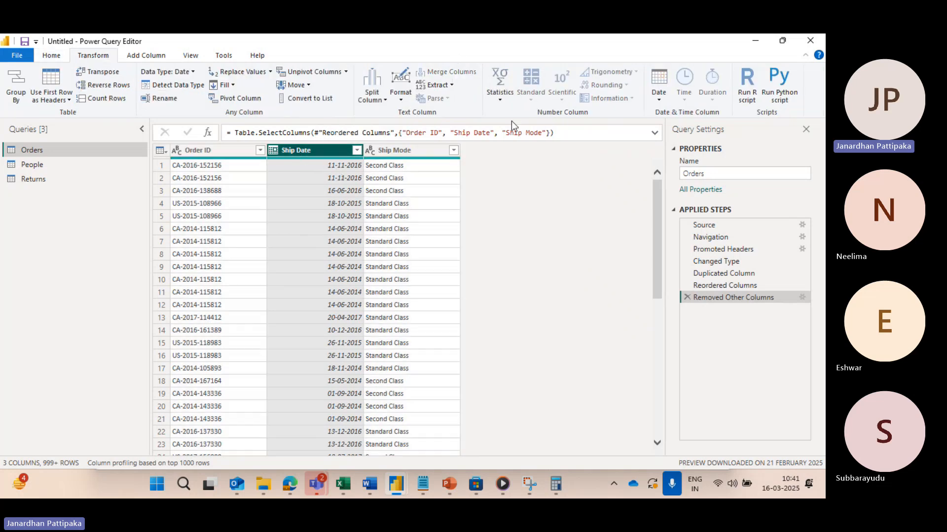
{"action": "left_click", "coordinate": [660, 97]}
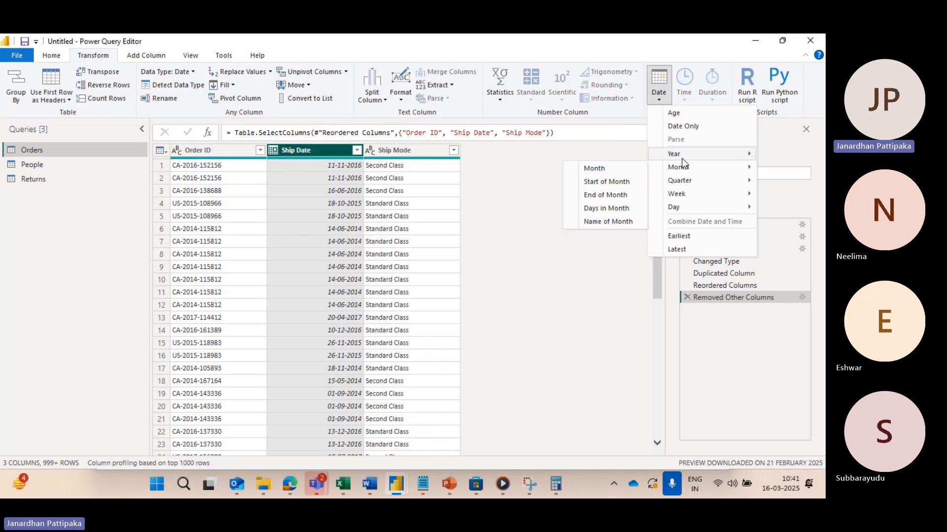
{"action": "mouse_move", "coordinate": [681, 159]}
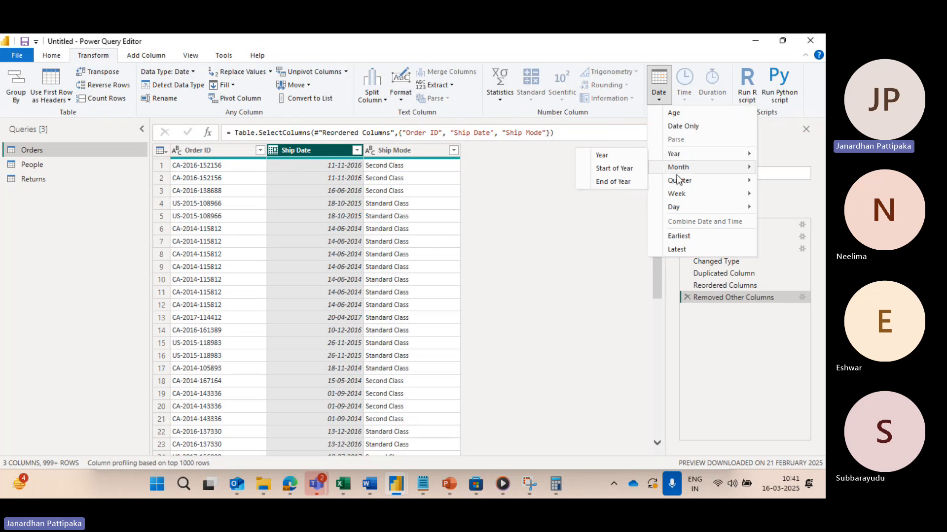
{"action": "mouse_move", "coordinate": [678, 183]}
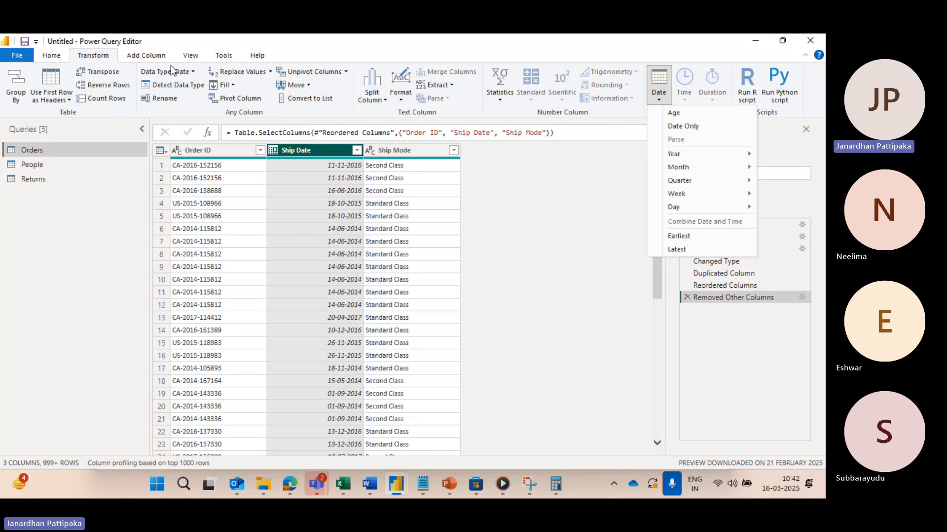
{"action": "left_click", "coordinate": [471, 261]}
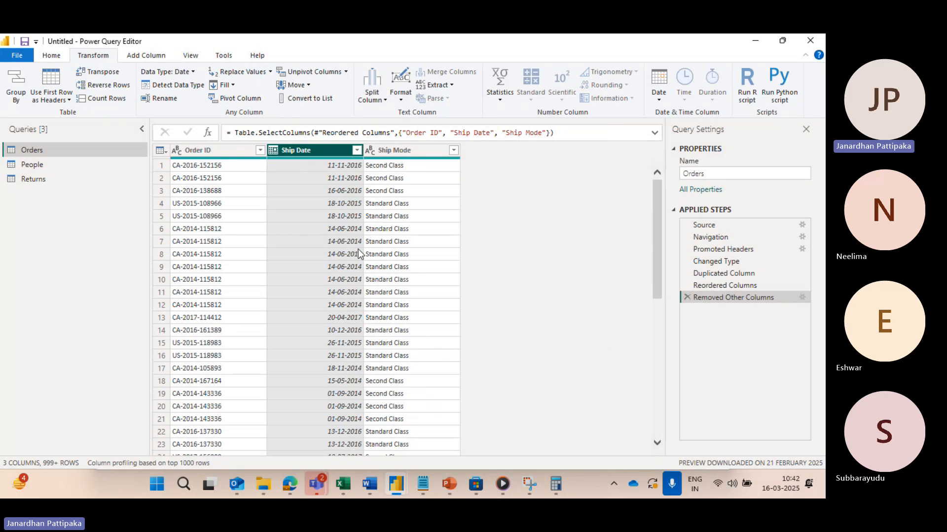
Step: Delete the Removed Other Columns step from the Orders query, and view the move options for the Ship Date column
{"action": "left_click", "coordinate": [56, 59]}
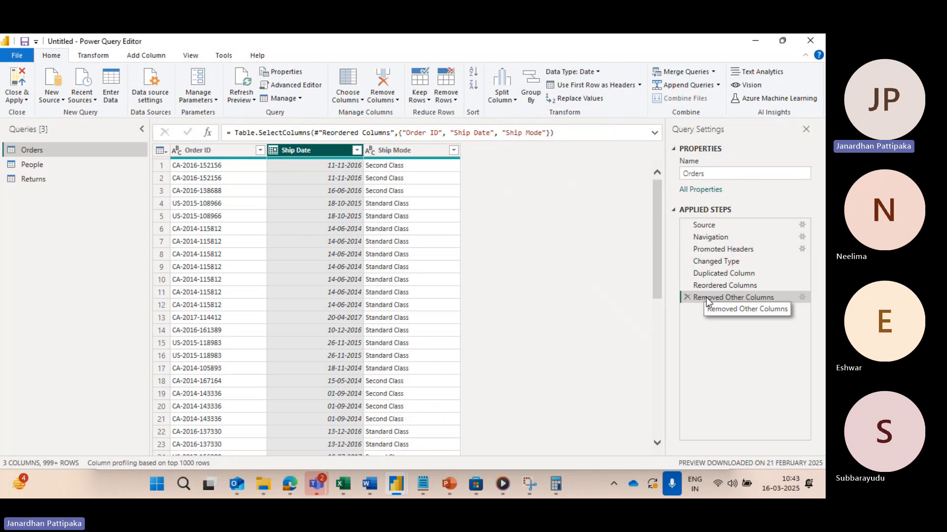
{"action": "left_click", "coordinate": [687, 296]}
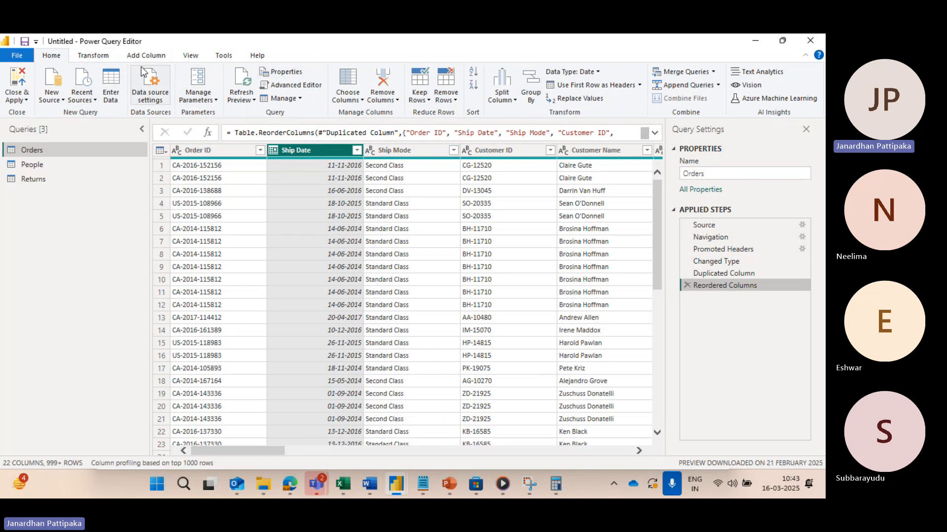
{"action": "left_click", "coordinate": [99, 56]}
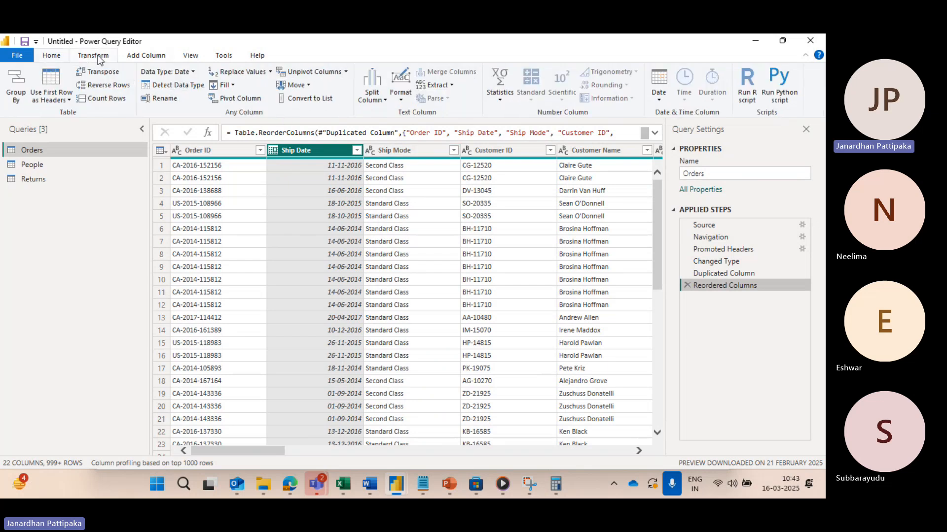
{"action": "left_click", "coordinate": [308, 86]}
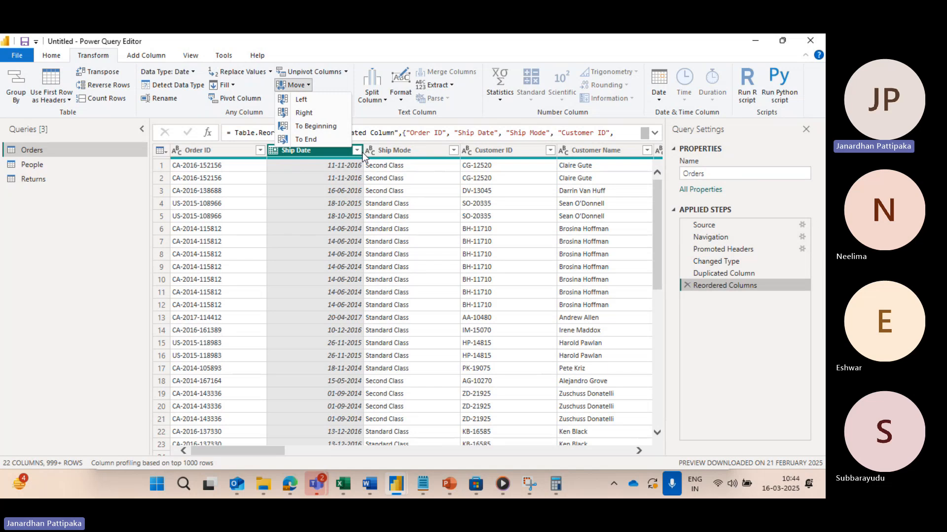
{"action": "left_click", "coordinate": [52, 57]}
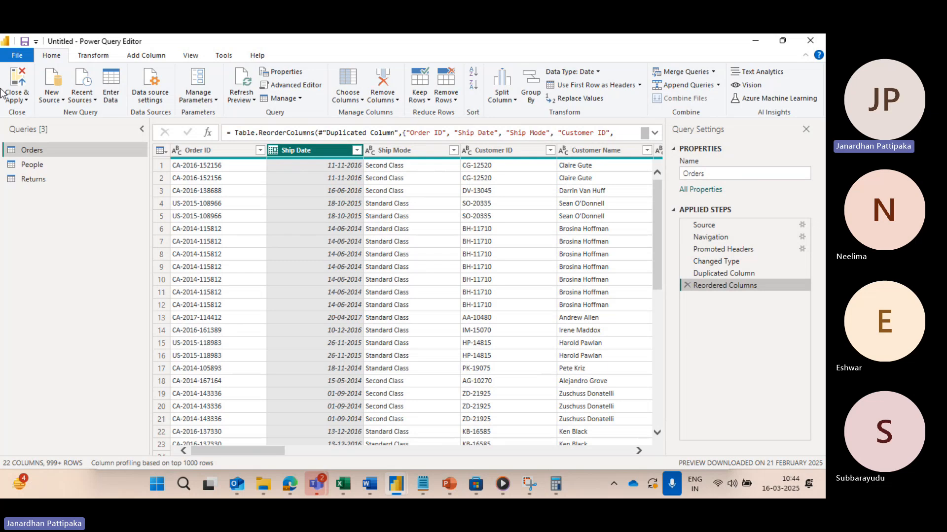
Step: Keep only the top 10 rows of the Orders table
{"action": "left_click", "coordinate": [243, 183]}
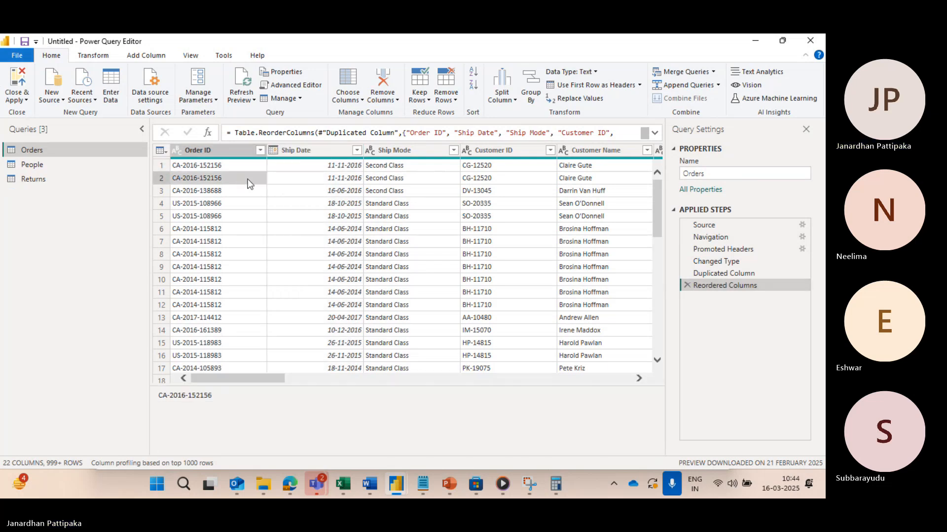
{"action": "left_click", "coordinate": [216, 154]}
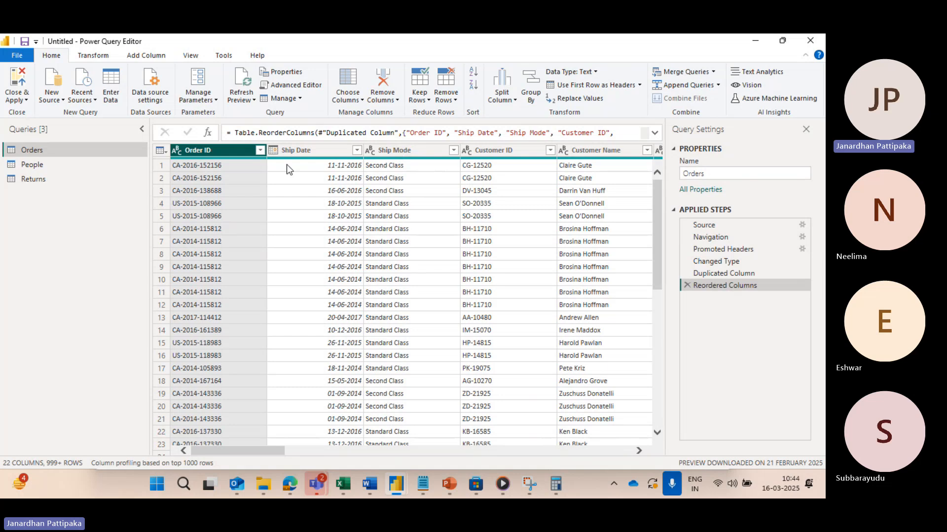
{"action": "left_click", "coordinate": [426, 99]}
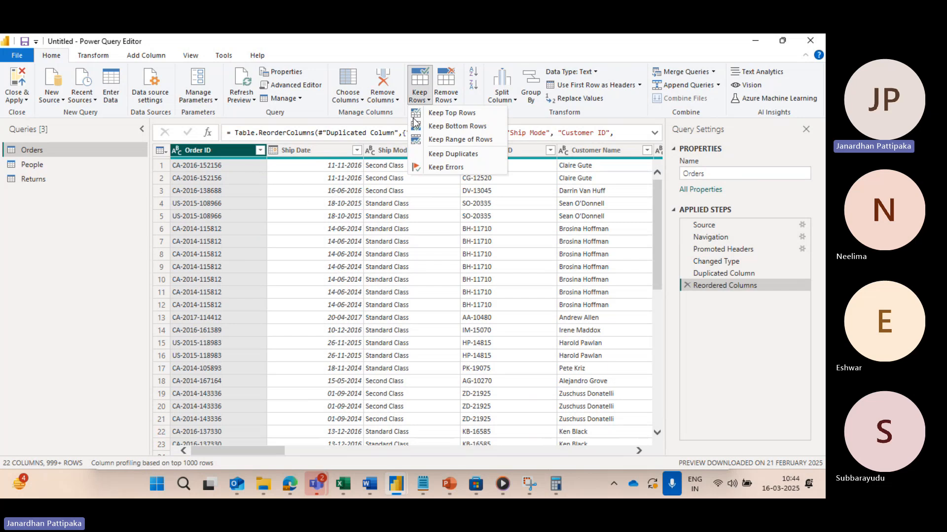
{"action": "left_click", "coordinate": [440, 116]}
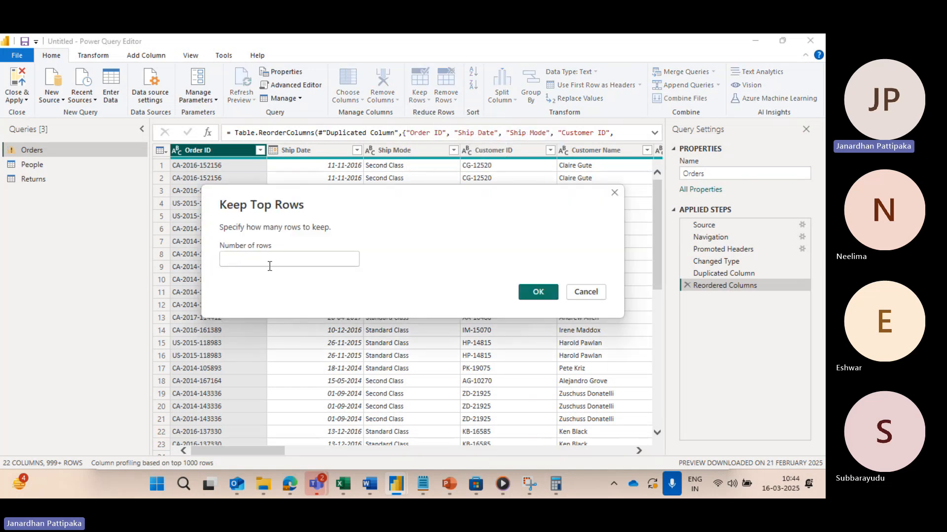
{"action": "type", "text": "10"}
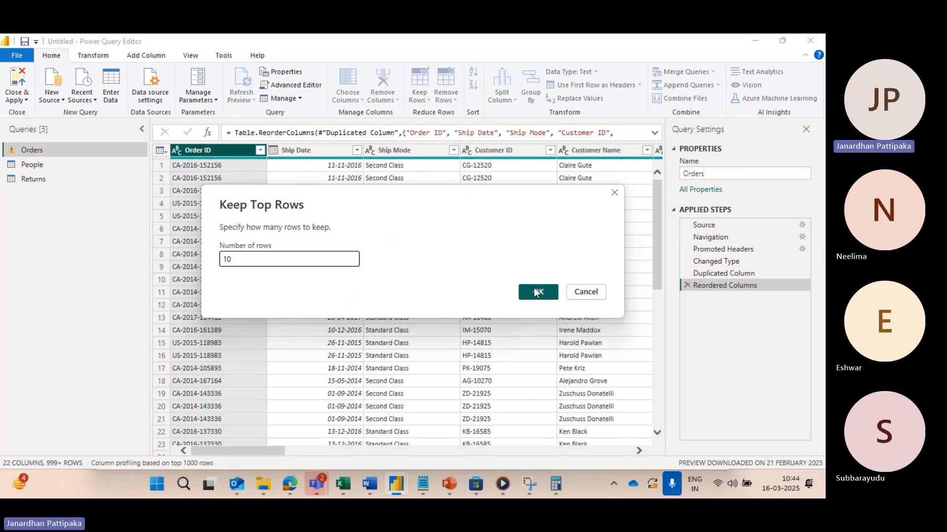
{"action": "left_click", "coordinate": [536, 291]}
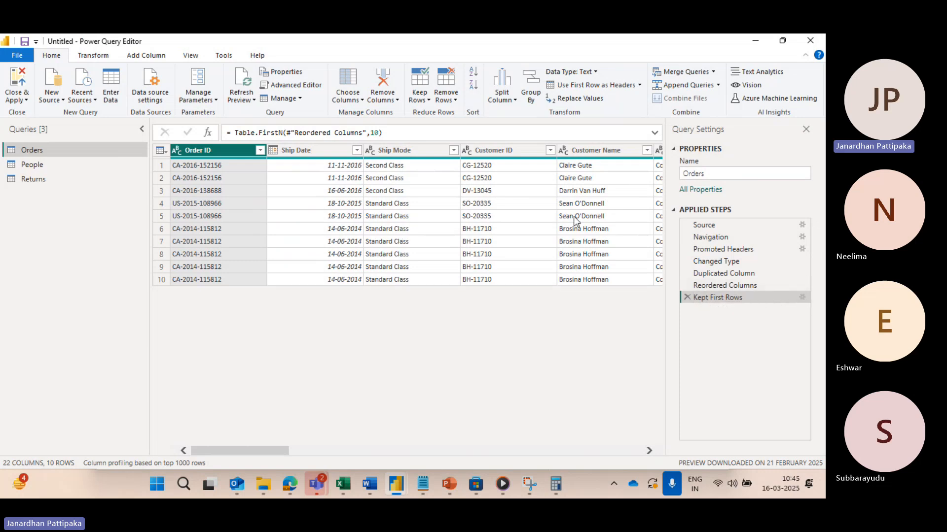
Step: Review the row count setting of the Kept First Rows step, and delete that step from the Orders query
{"action": "left_click", "coordinate": [802, 298]}
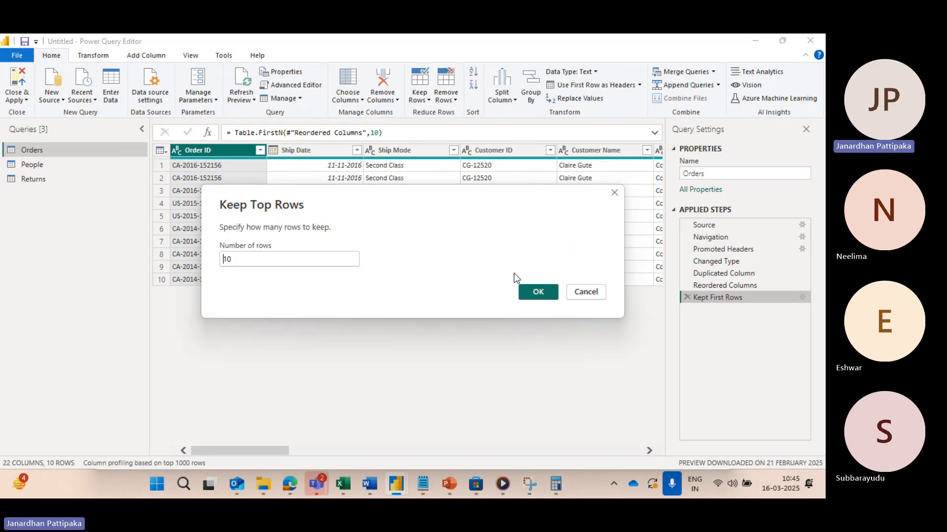
{"action": "left_click", "coordinate": [538, 293]}
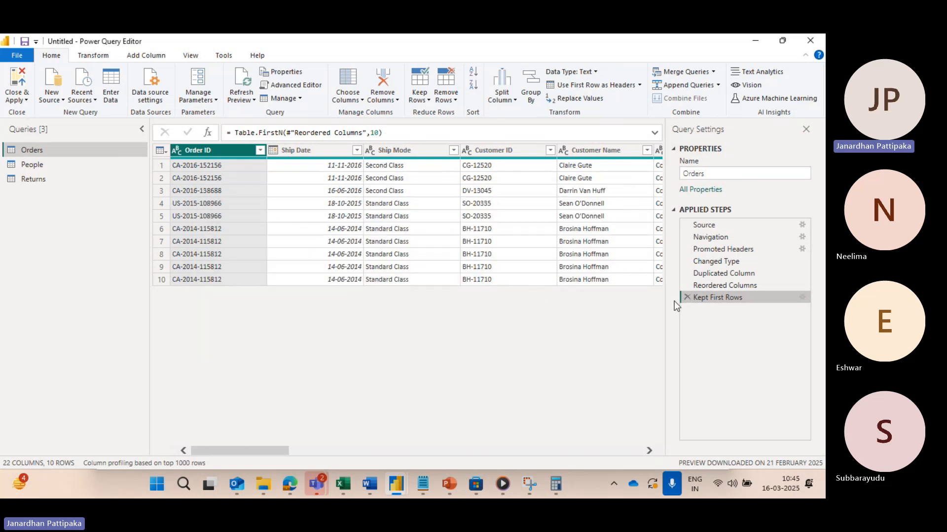
{"action": "left_click", "coordinate": [687, 297]}
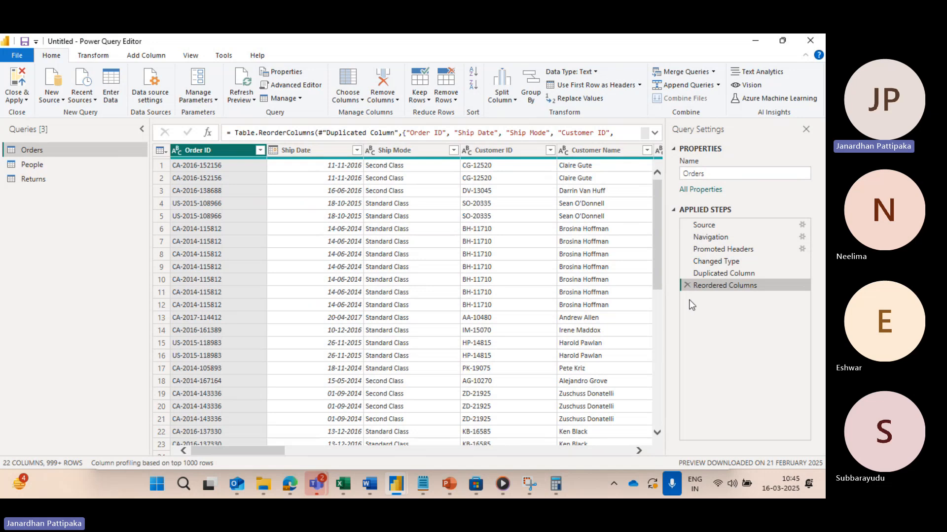
Step: Keep only the bottom 10 rows of the Orders table
{"action": "left_click", "coordinate": [427, 102]}
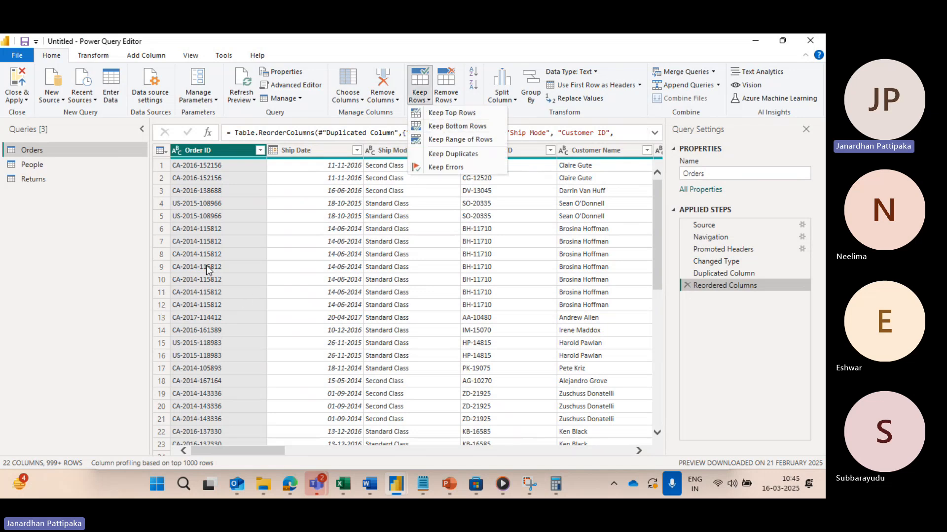
{"action": "scroll", "coordinate": [187, 410], "scroll_direction": "down", "scroll_amount": 10}
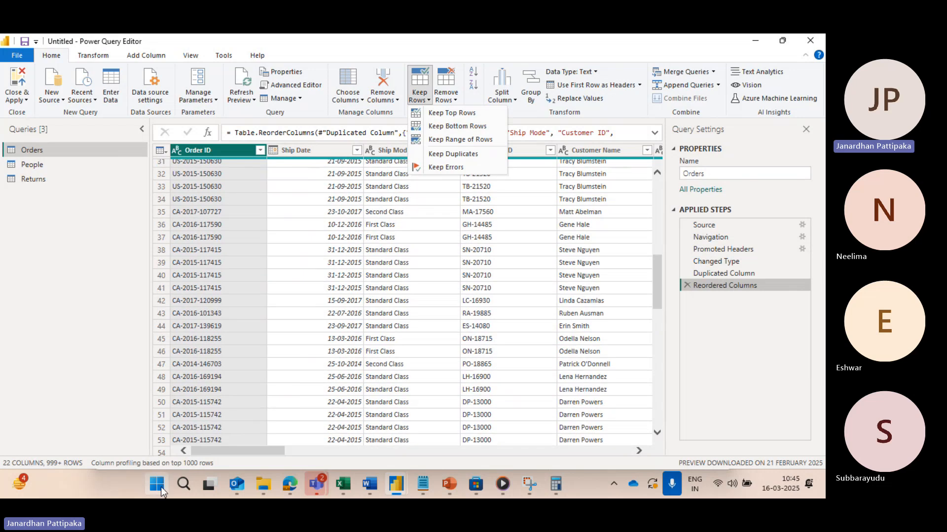
{"action": "scroll", "coordinate": [230, 394], "scroll_direction": "down", "scroll_amount": 13}
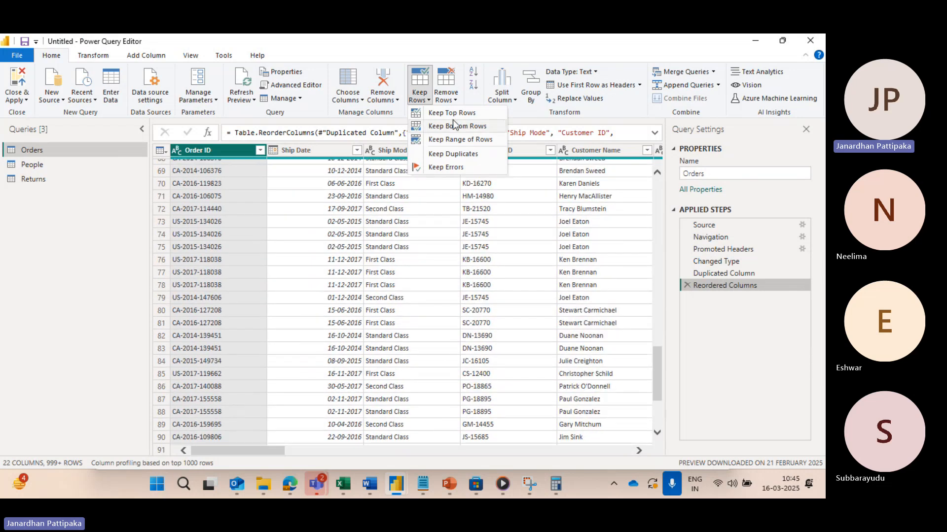
{"action": "left_click", "coordinate": [452, 126]}
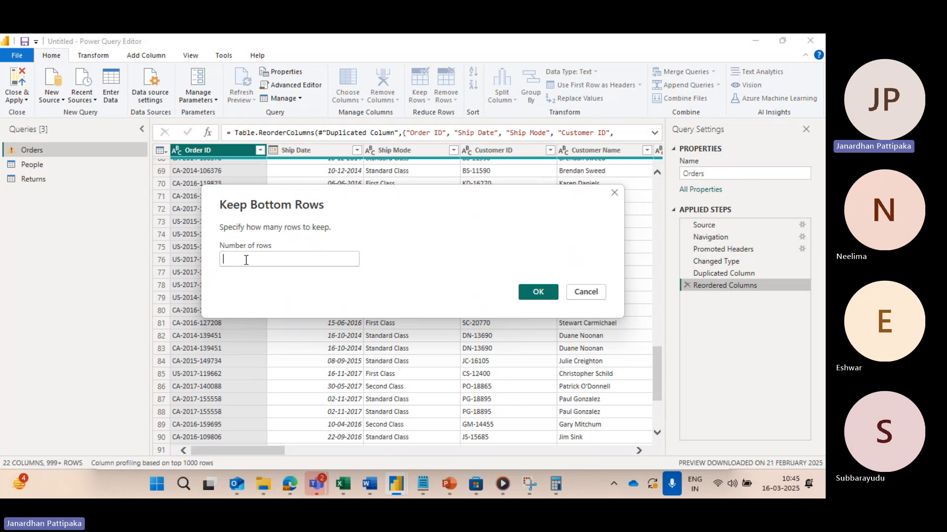
{"action": "type", "text": "10"}
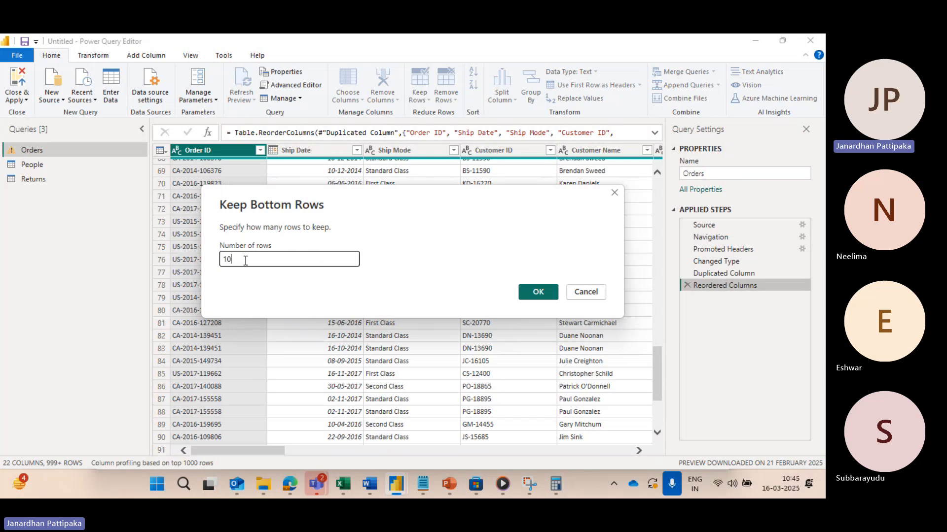
{"action": "left_click", "coordinate": [538, 292]}
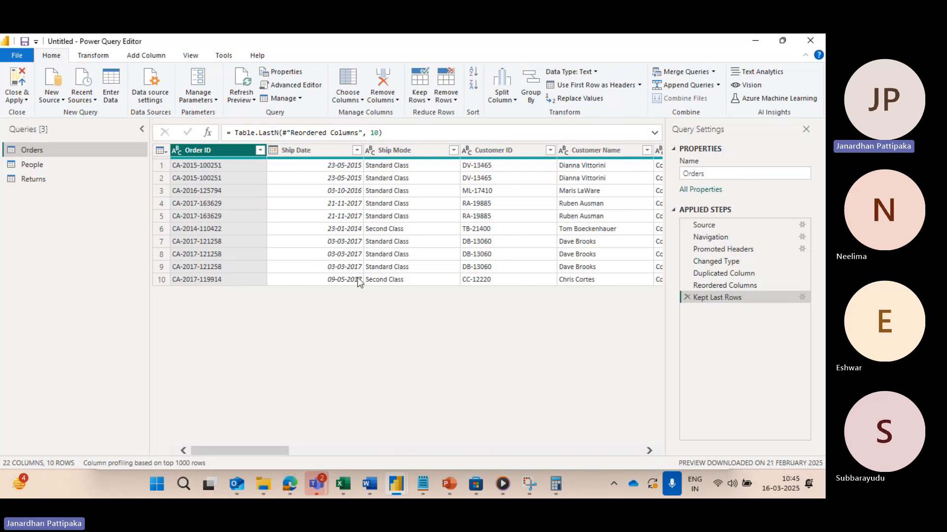
Step: Review the row count setting of the Kept Last Rows step, and delete that step from the Orders query
{"action": "left_click", "coordinate": [802, 298]}
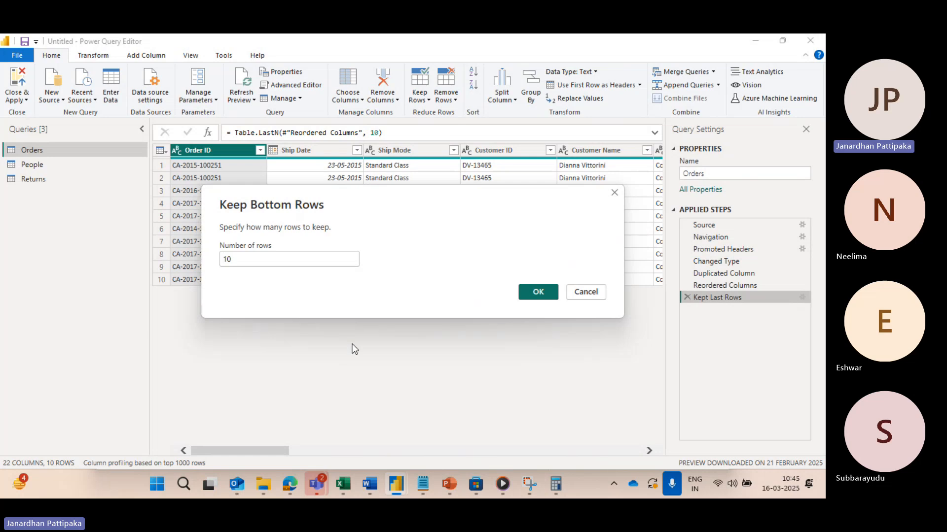
{"action": "left_click", "coordinate": [541, 292]}
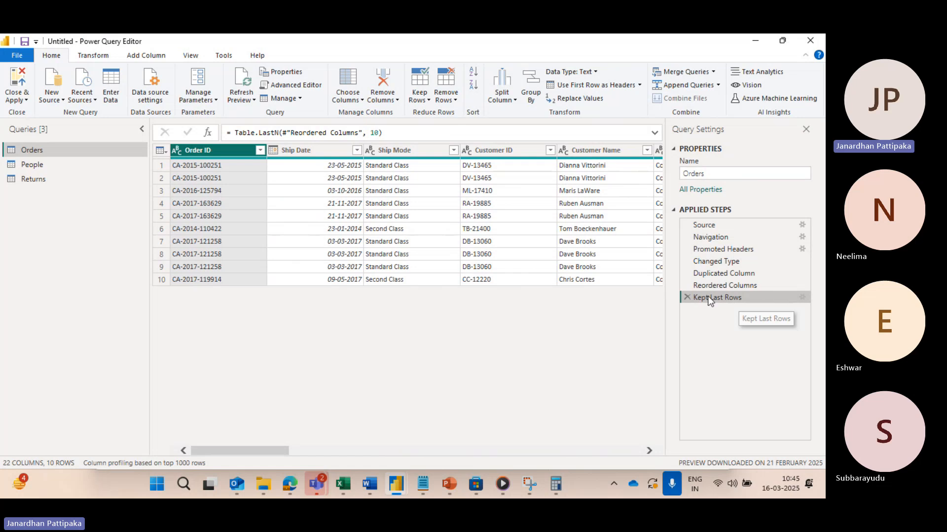
{"action": "left_click", "coordinate": [687, 297]}
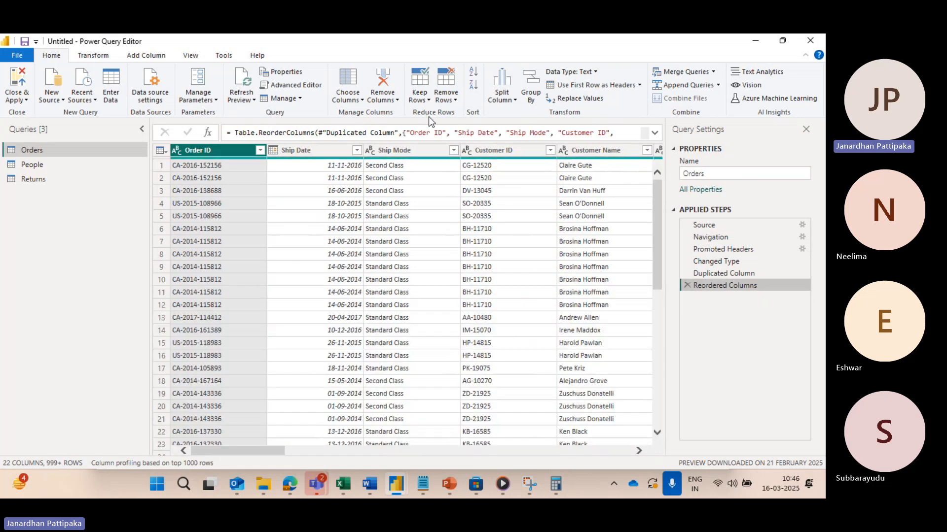
Step: Keep a range of rows in the Orders table, with 5 as the first row and 10 as the number of rows
{"action": "left_click", "coordinate": [428, 100]}
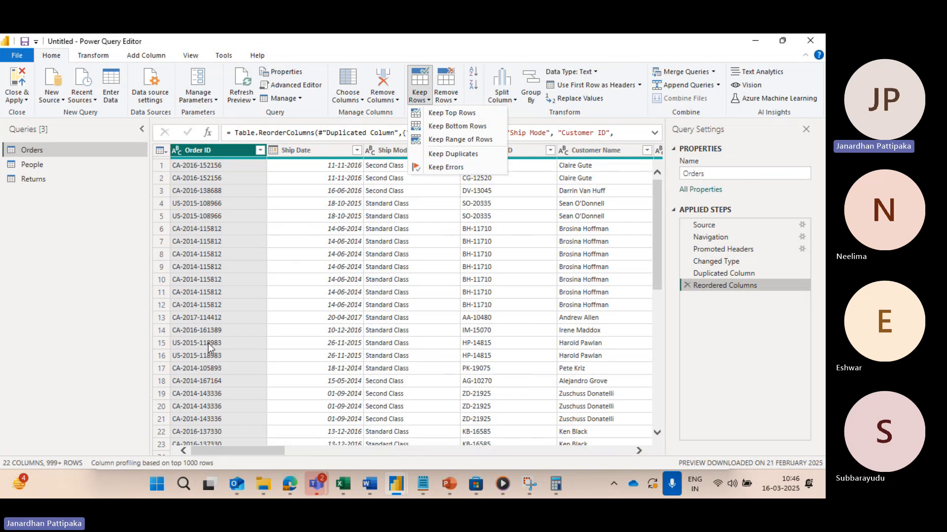
{"action": "left_click", "coordinate": [459, 141]}
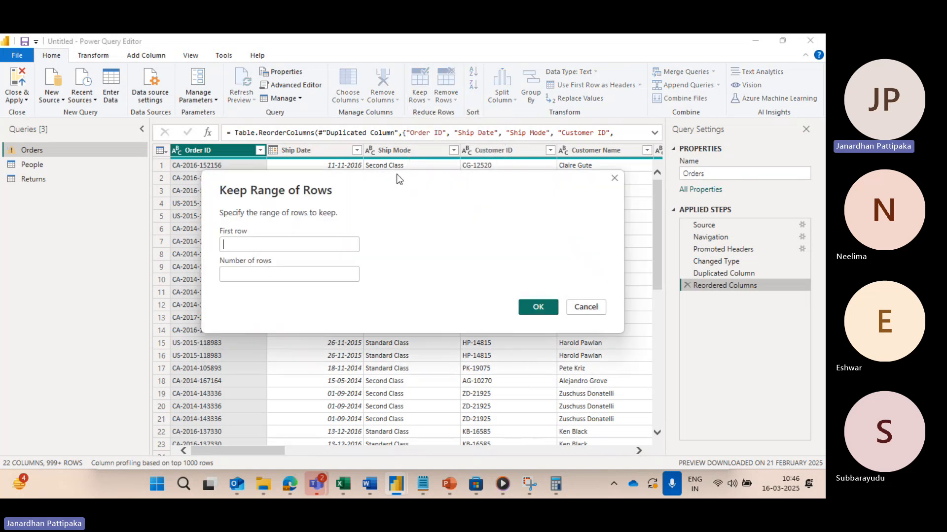
{"action": "left_click_drag", "start_coordinate": [369, 187], "coordinate": [427, 233]}
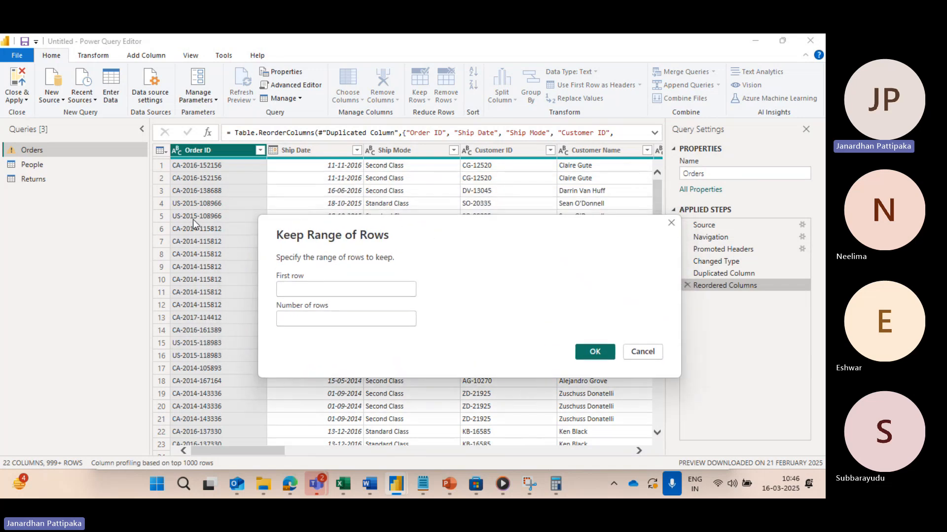
{"action": "left_click", "coordinate": [303, 292]}
{"action": "type", "text": "5"}
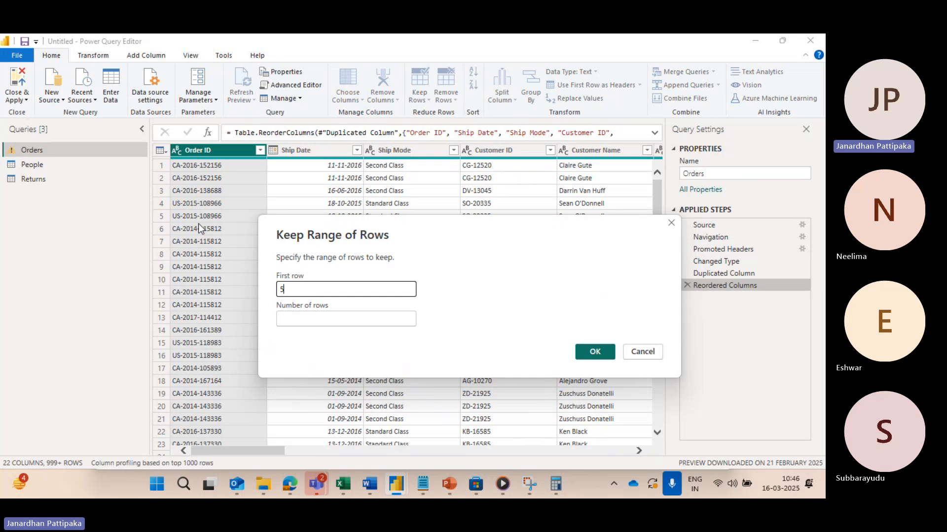
{"action": "left_click", "coordinate": [290, 319]}
{"action": "type", "text": "1"}
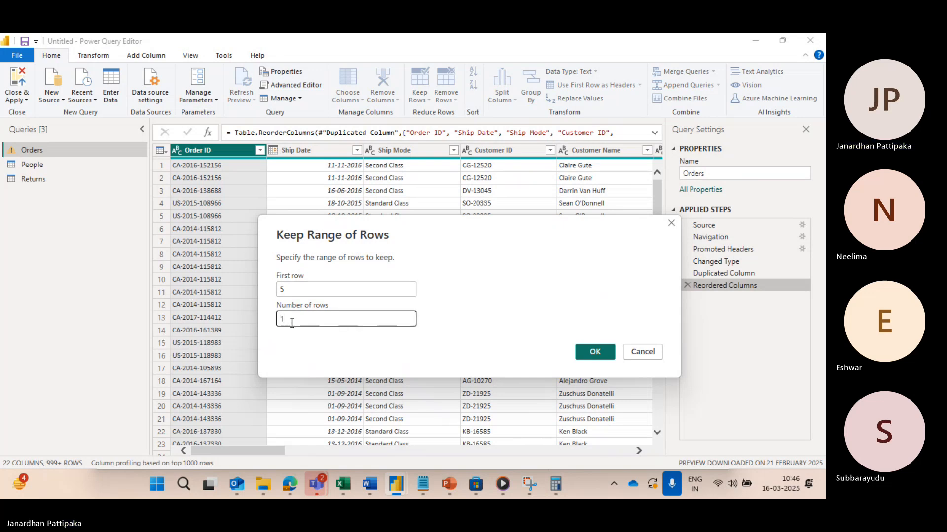
{"action": "type", "text": "0"}
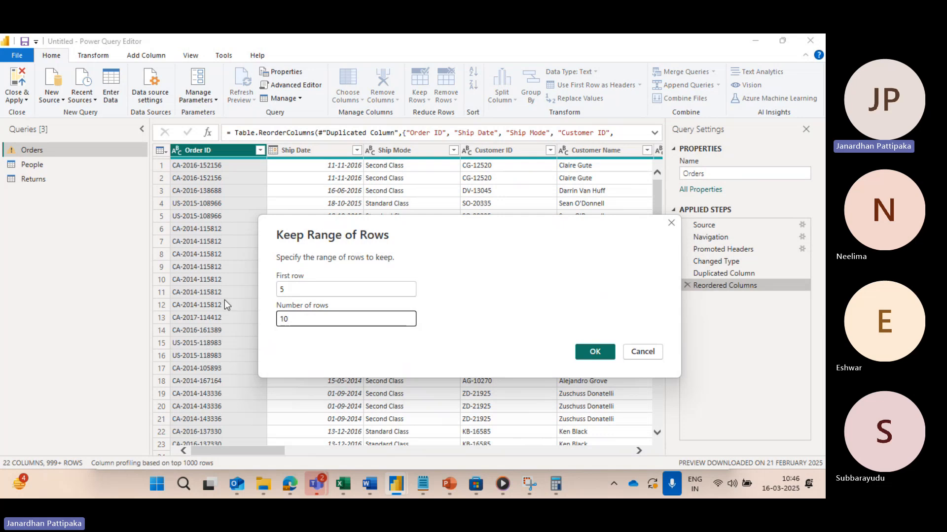
{"action": "left_click", "coordinate": [595, 352]}
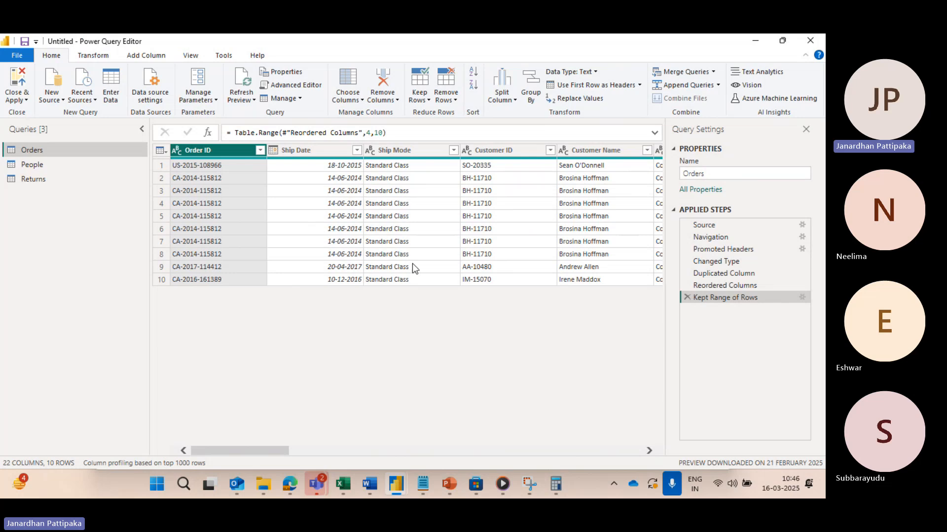
Step: Review the range settings of the Kept Range of Rows step, and delete that step from the Orders query
{"action": "left_click", "coordinate": [801, 297]}
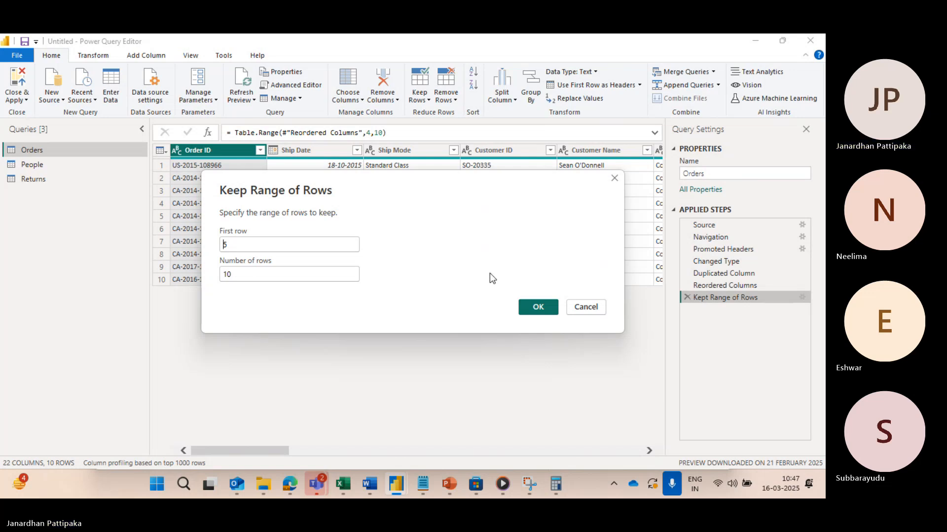
{"action": "left_click", "coordinate": [578, 307]}
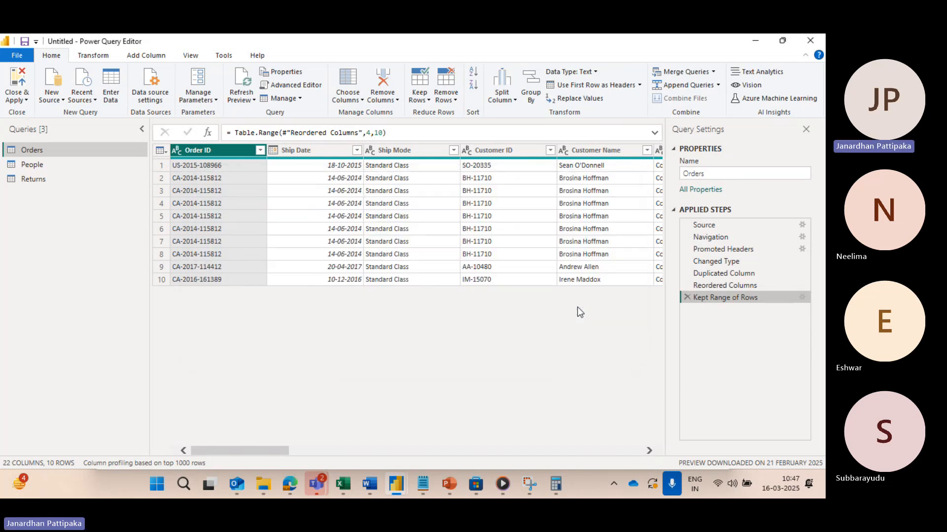
{"action": "left_click", "coordinate": [687, 298]}
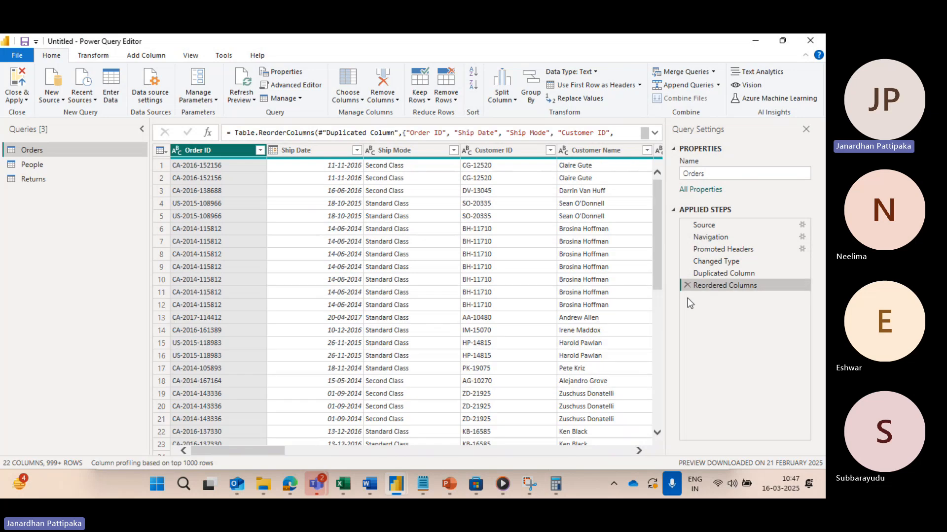
Step: Keep only the rows with duplicate values in the Order ID column, and look through the remaining rows
{"action": "left_click", "coordinate": [428, 100]}
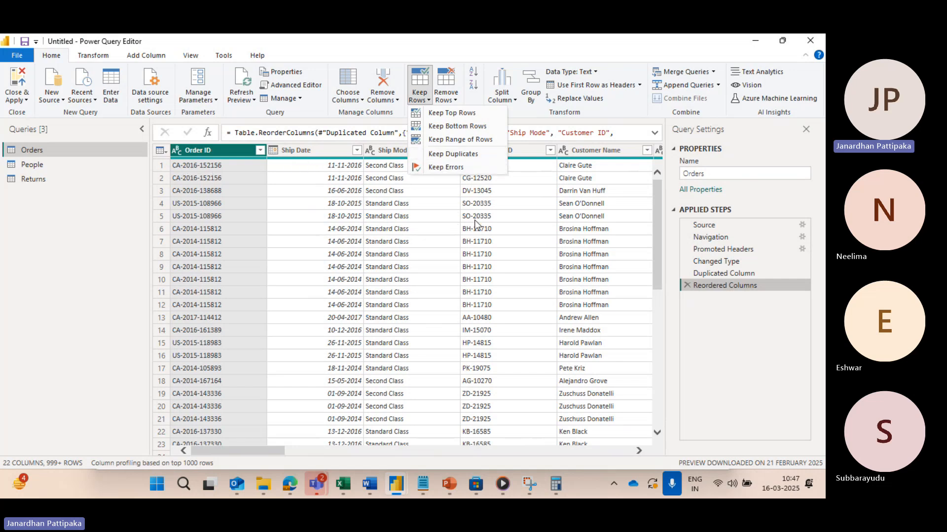
{"action": "left_click", "coordinate": [460, 155]}
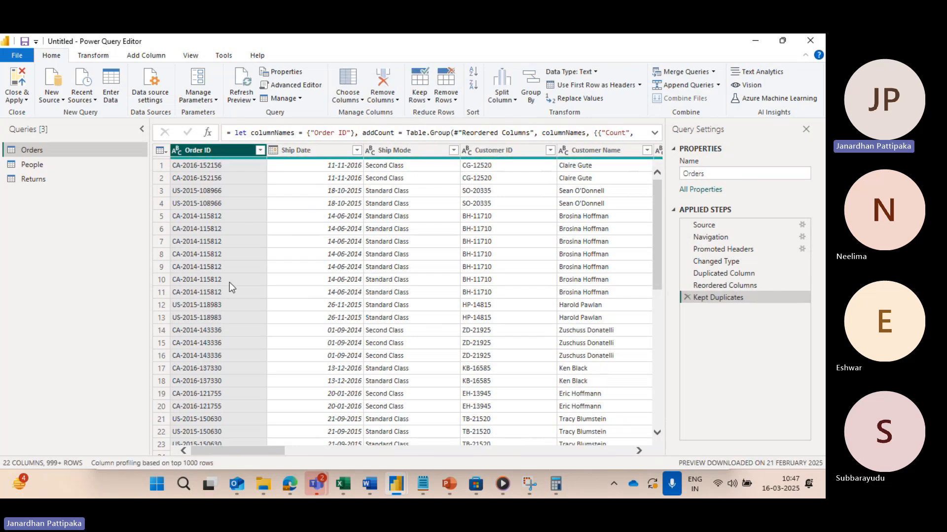
{"action": "scroll", "coordinate": [230, 346], "scroll_direction": "down", "scroll_amount": 3}
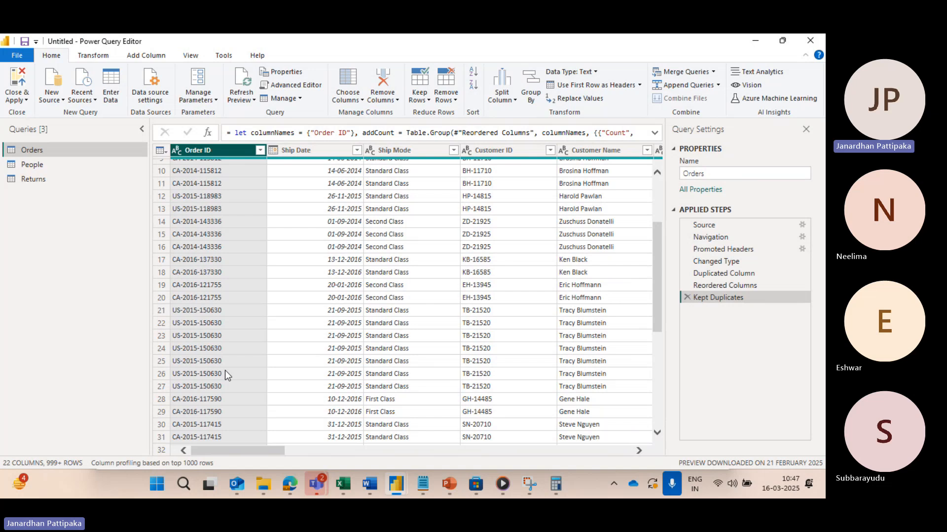
{"action": "scroll", "coordinate": [214, 232], "scroll_direction": "up", "scroll_amount": 3}
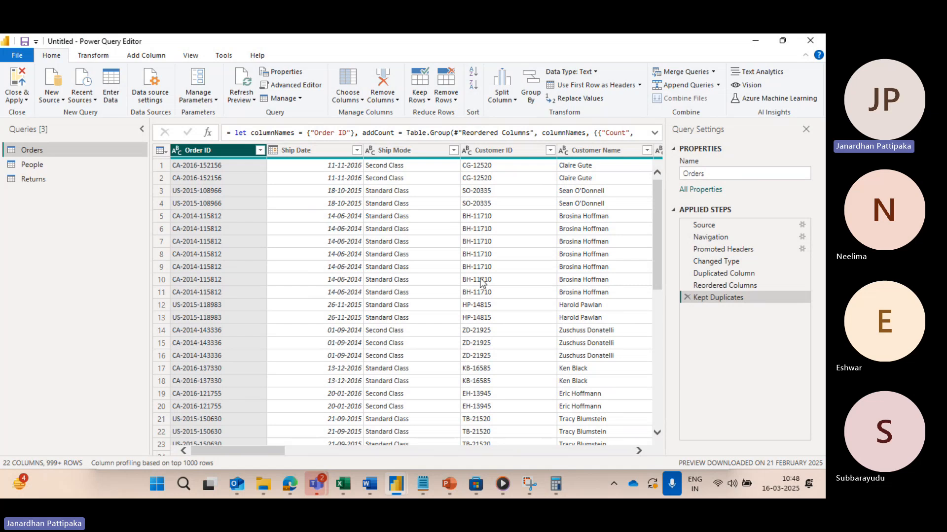
Step: Delete the Kept Duplicates step from the Orders query, and view the Keep Rows options
{"action": "left_click", "coordinate": [687, 297]}
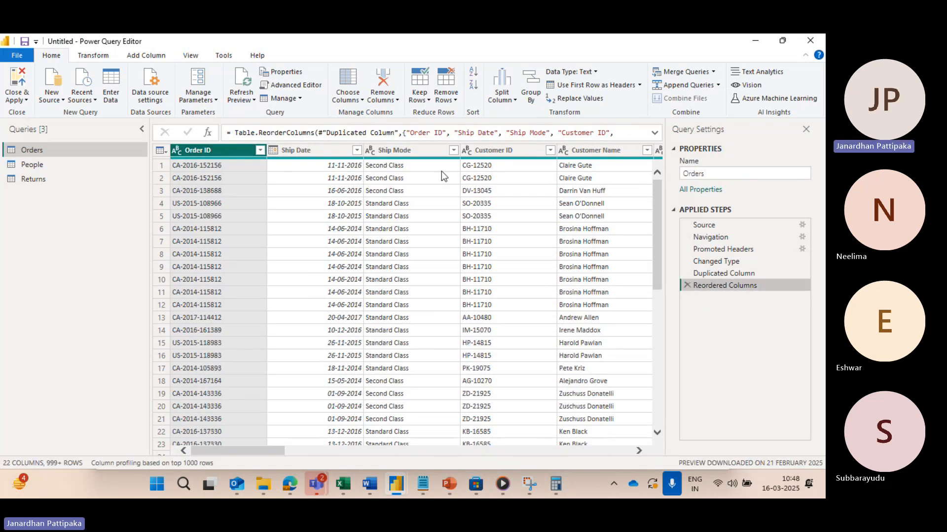
{"action": "left_click", "coordinate": [427, 102]}
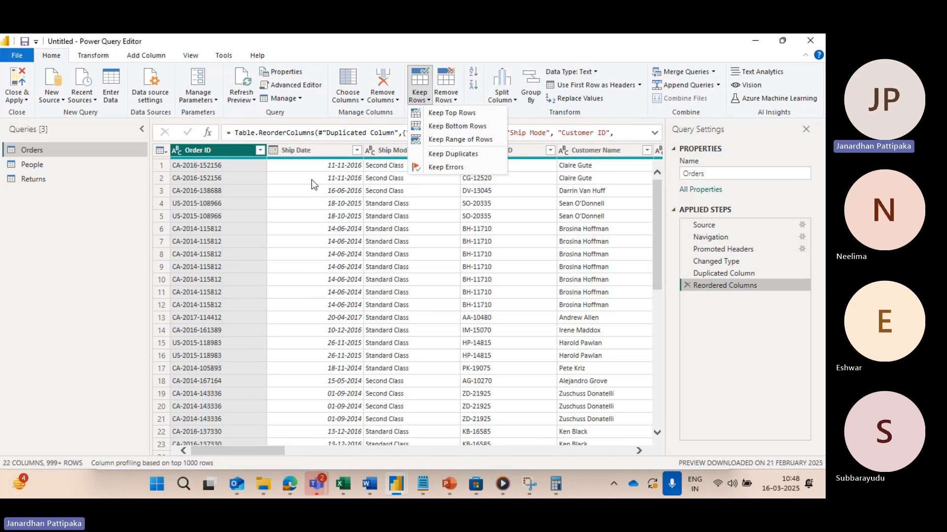
{"action": "left_click", "coordinate": [435, 217]}
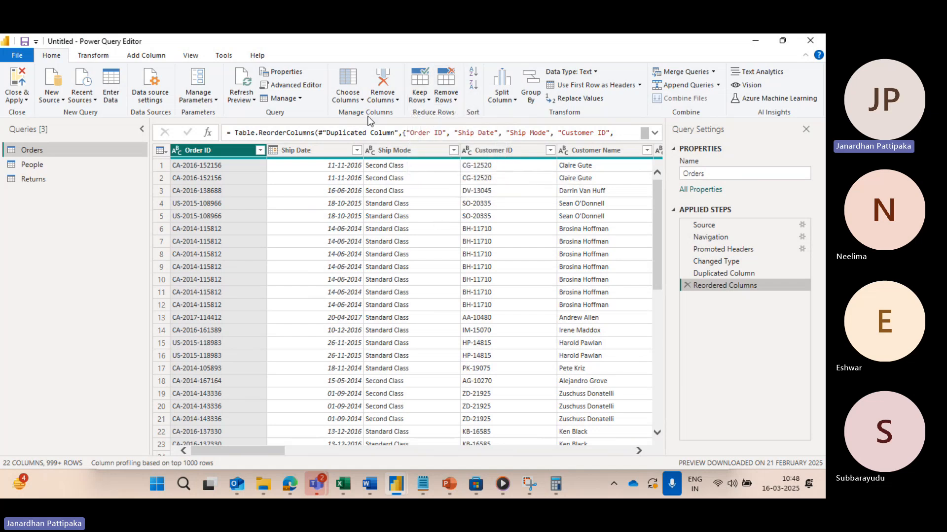
Step: Remove the top 10 rows from the Orders table, and delete the resulting Removed Top Rows step
{"action": "left_click", "coordinate": [454, 100]}
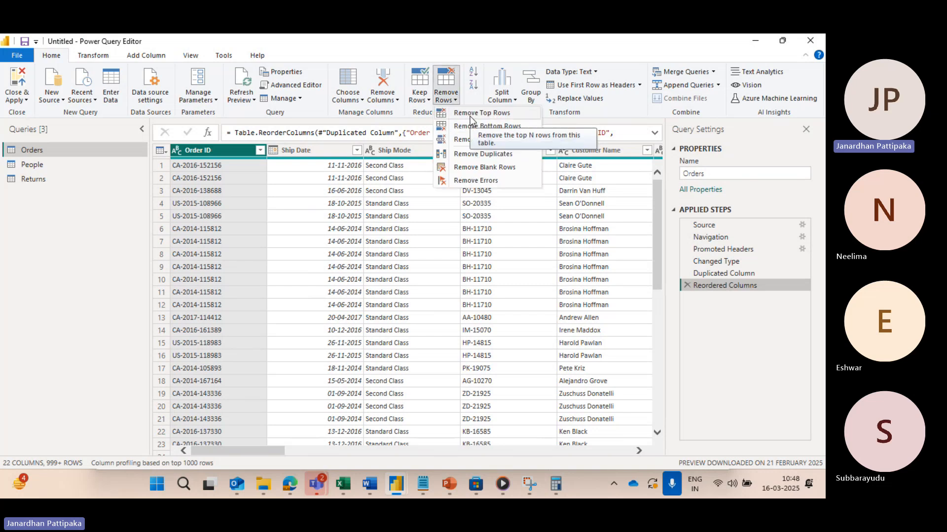
{"action": "left_click", "coordinate": [471, 114]}
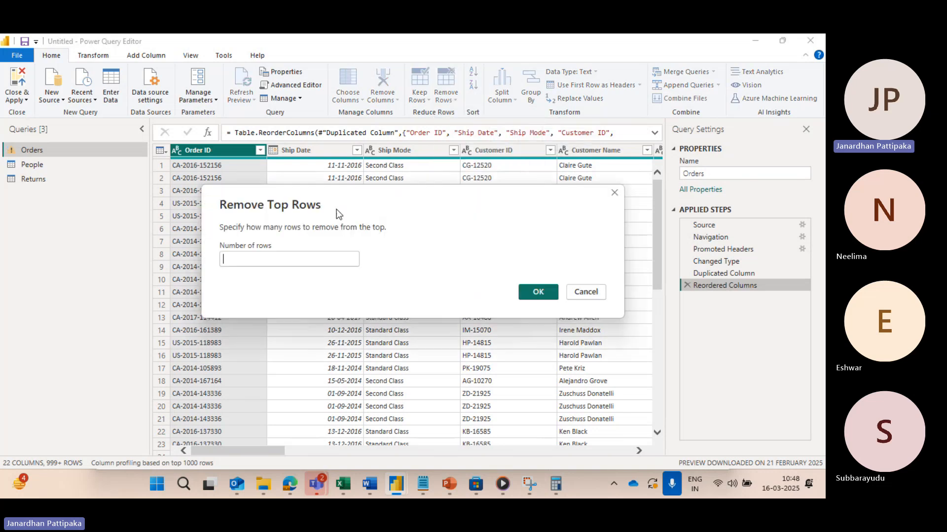
{"action": "left_click", "coordinate": [272, 255]}
{"action": "type", "text": "10"}
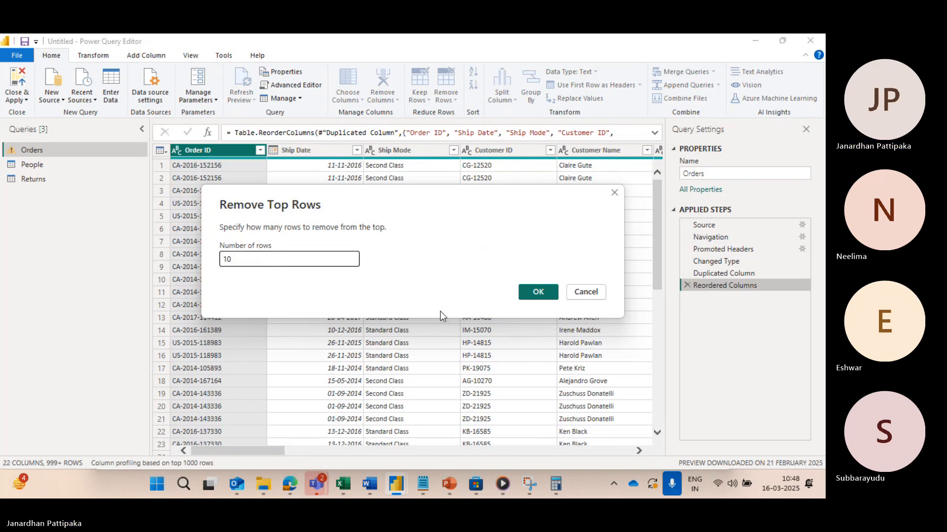
{"action": "left_click", "coordinate": [533, 294]}
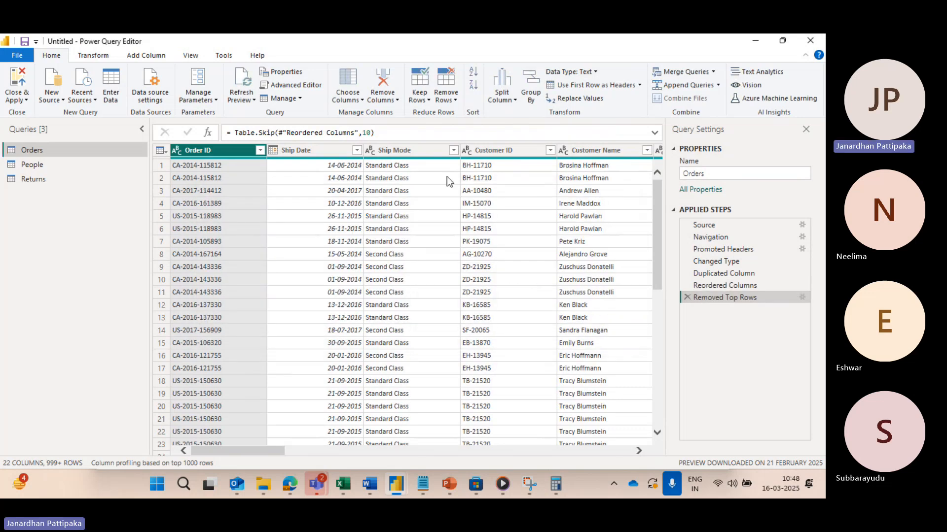
{"action": "left_click", "coordinate": [687, 300]}
Step: Remove the bottom 20 rows from the Orders table, and delete the resulting Removed Bottom Rows step
{"action": "left_click", "coordinate": [456, 101]}
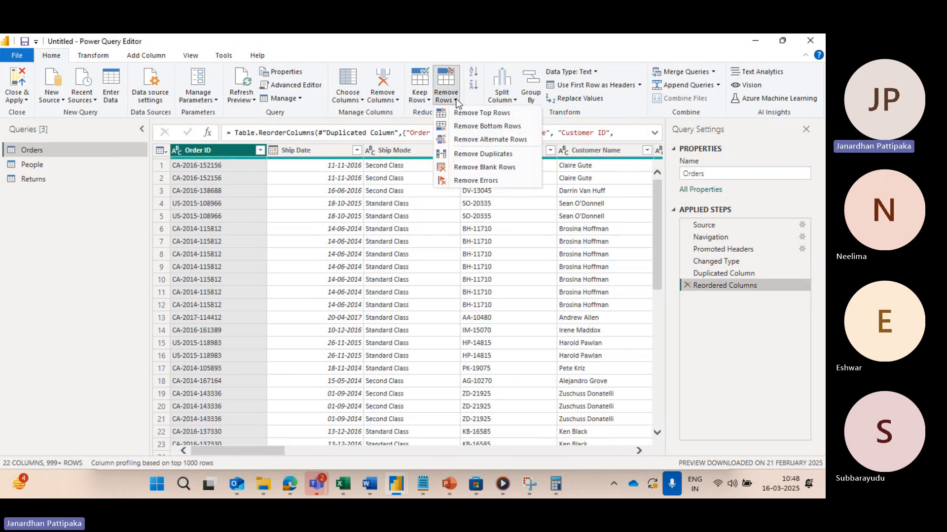
{"action": "left_click", "coordinate": [497, 127]}
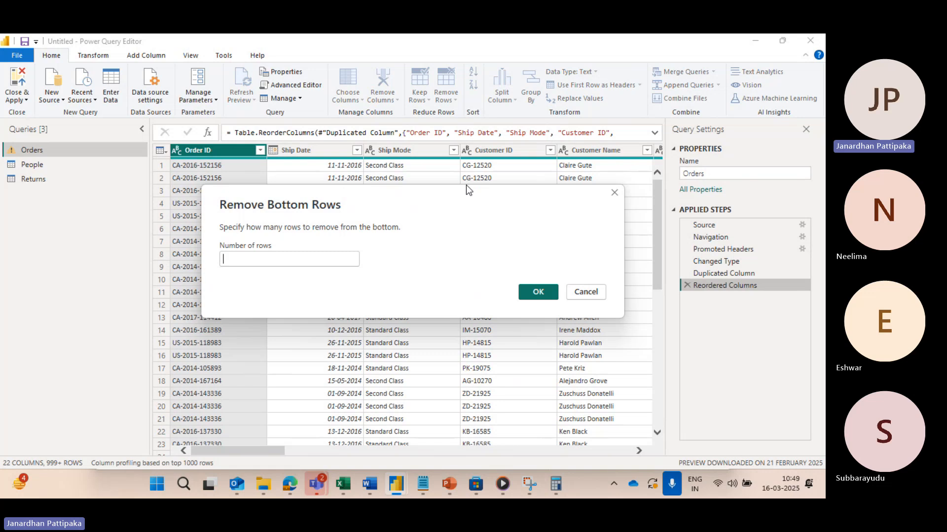
{"action": "type", "text": "20"}
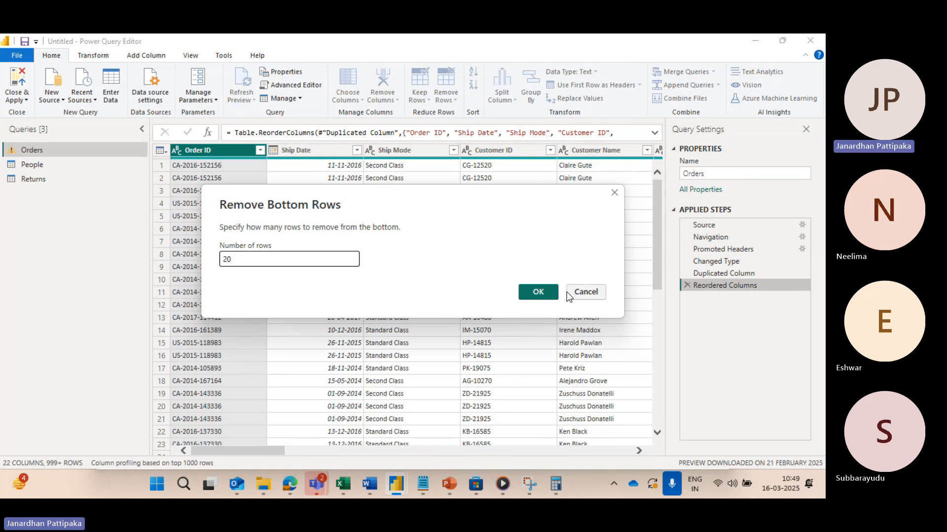
{"action": "left_click", "coordinate": [538, 292]}
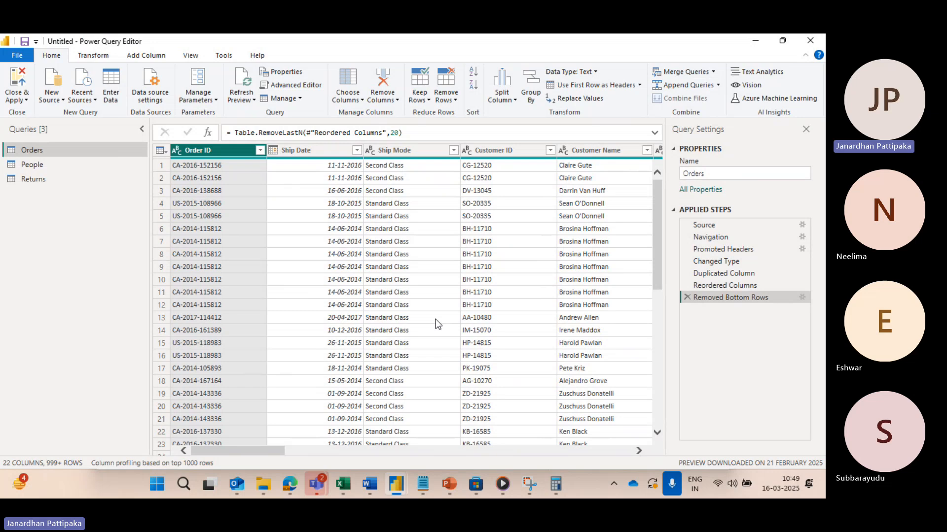
{"action": "left_click", "coordinate": [687, 297]}
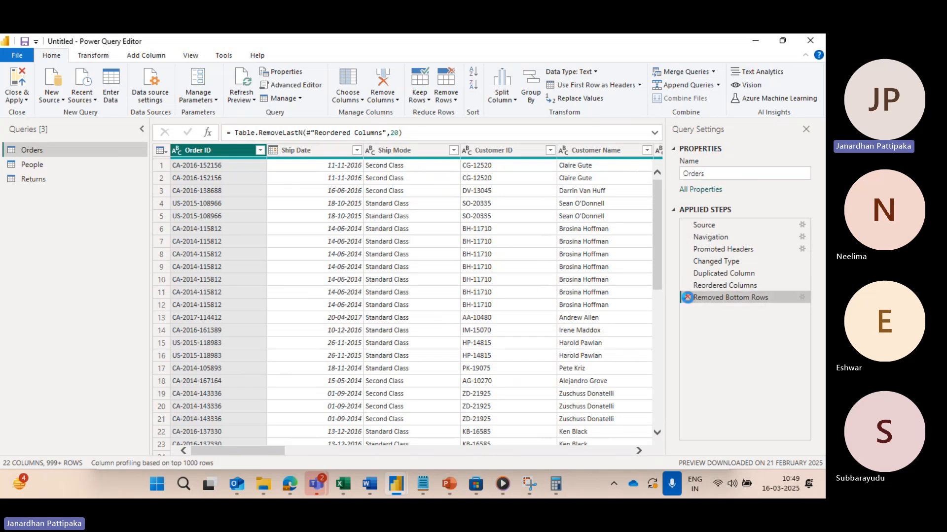
Step: Remove the rows with duplicate Order ID values from the Orders table
{"action": "left_click", "coordinate": [454, 101]}
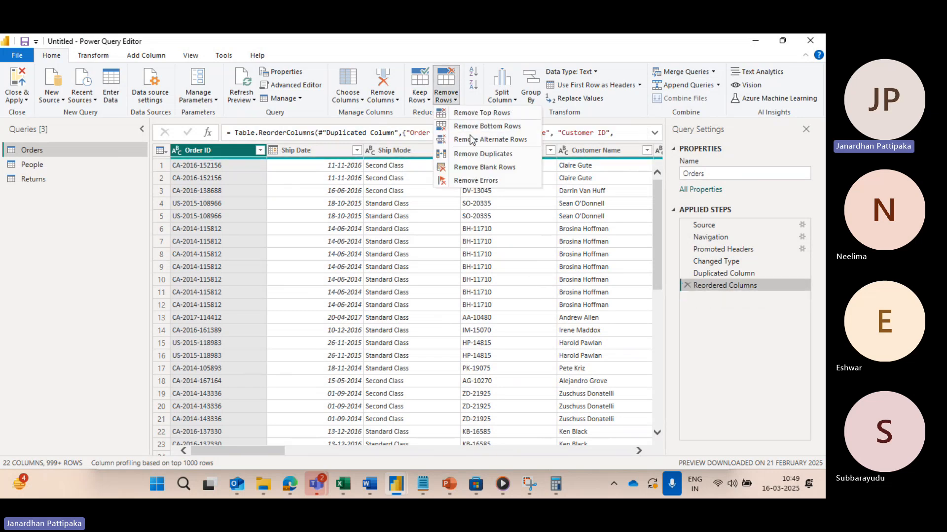
{"action": "left_click", "coordinate": [487, 155]}
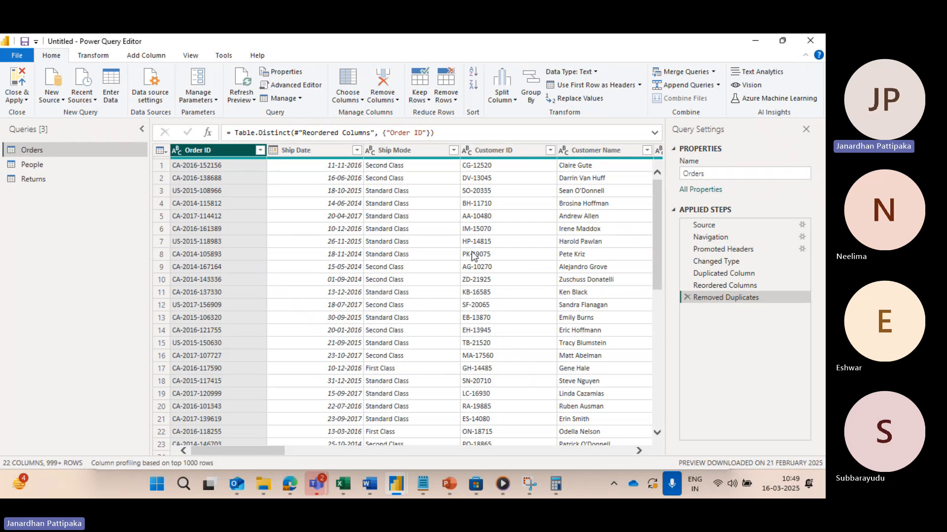
Step: Try out a Remove Alternate Rows pattern with 2 as first row, 3 rows to remove and 2 rows to keep, and cancel it
{"action": "left_click", "coordinate": [454, 101]}
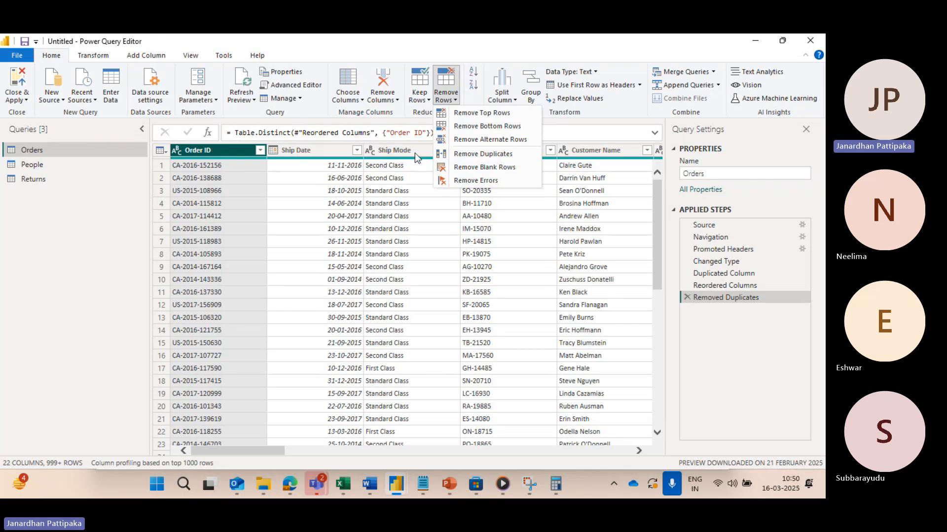
{"action": "left_click", "coordinate": [489, 140]}
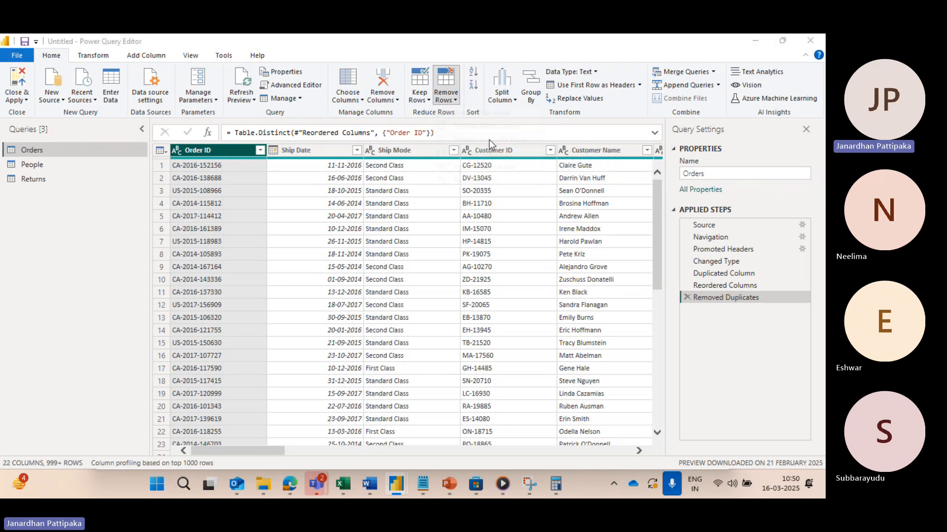
{"action": "left_click", "coordinate": [276, 231]}
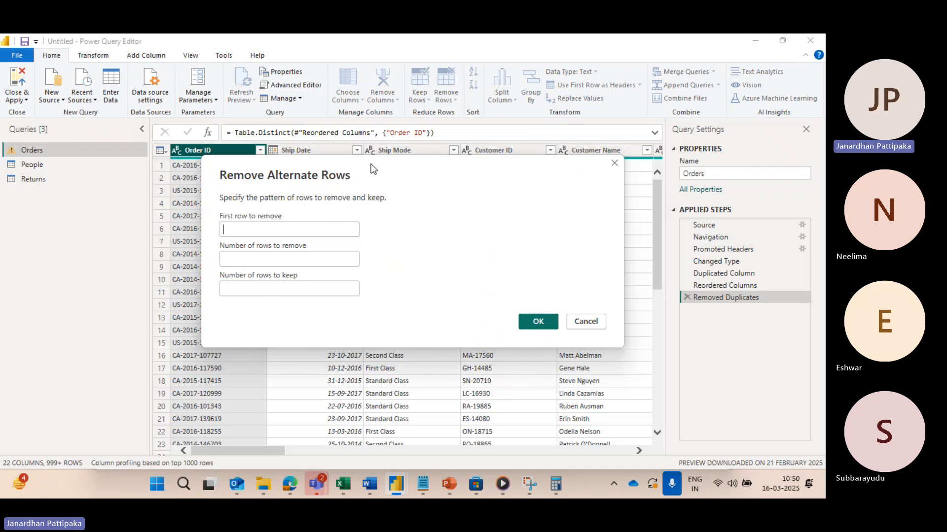
{"action": "left_click_drag", "start_coordinate": [373, 166], "coordinate": [400, 182]}
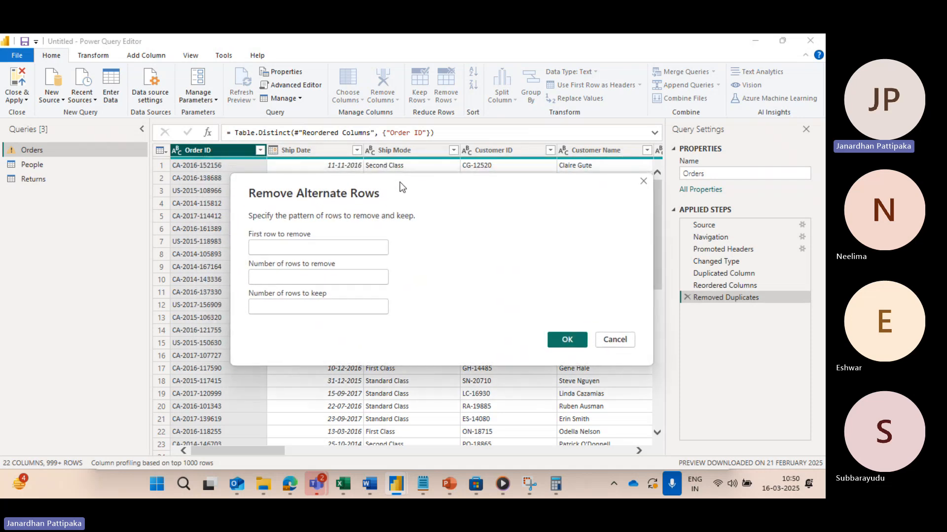
{"action": "left_click", "coordinate": [275, 250]}
{"action": "type", "text": "2"}
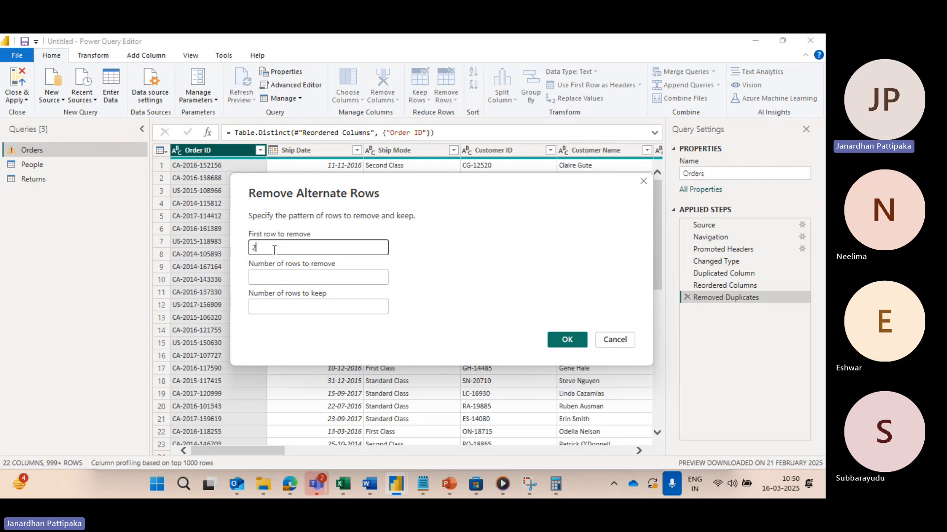
{"action": "left_click", "coordinate": [279, 280]}
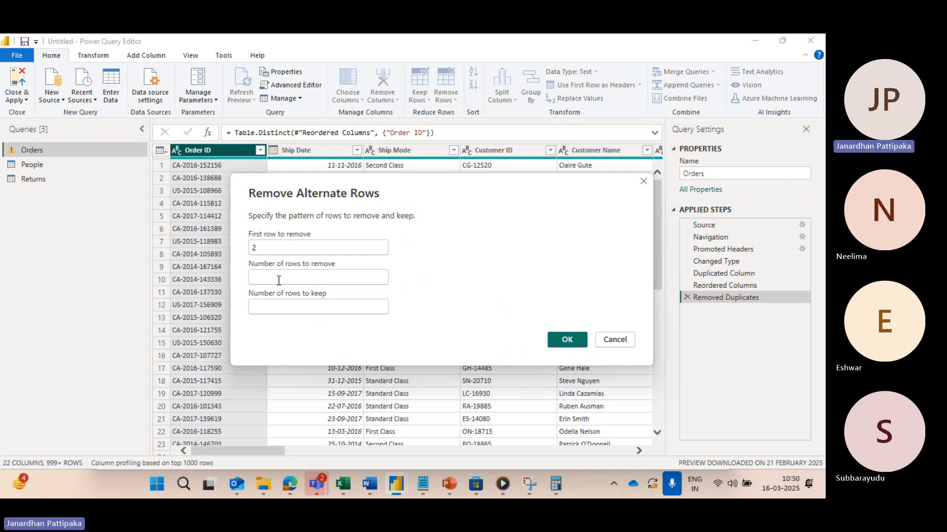
{"action": "type", "text": "3"}
{"action": "left_click", "coordinate": [279, 310]}
{"action": "type", "text": "2"}
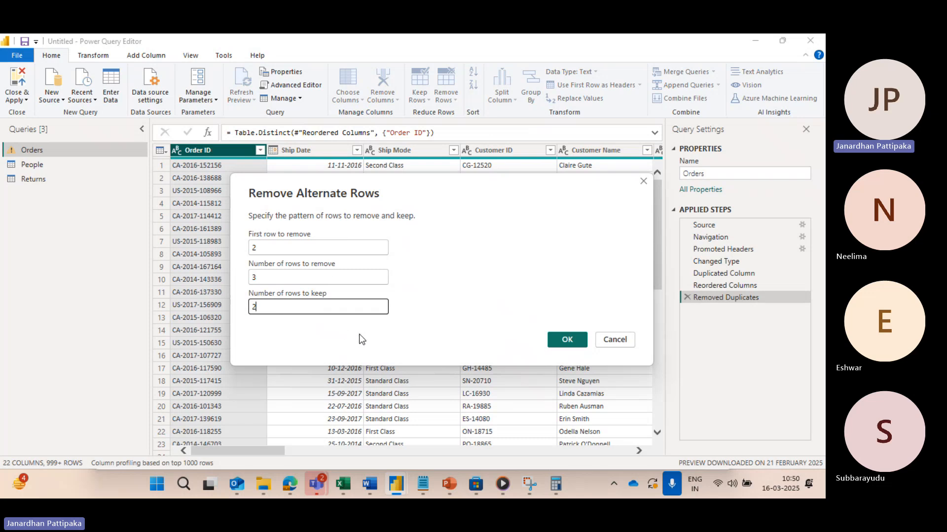
{"action": "left_click", "coordinate": [604, 338]}
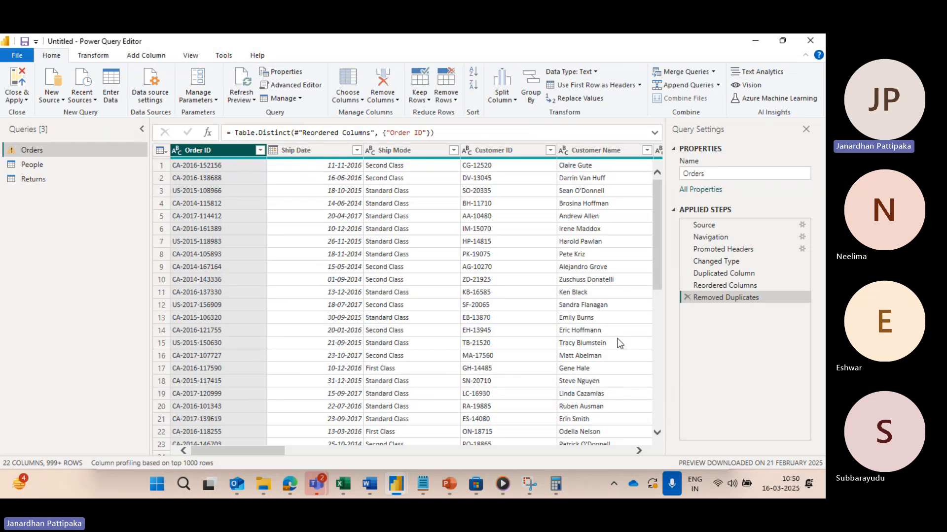
{"action": "left_click", "coordinate": [456, 101]}
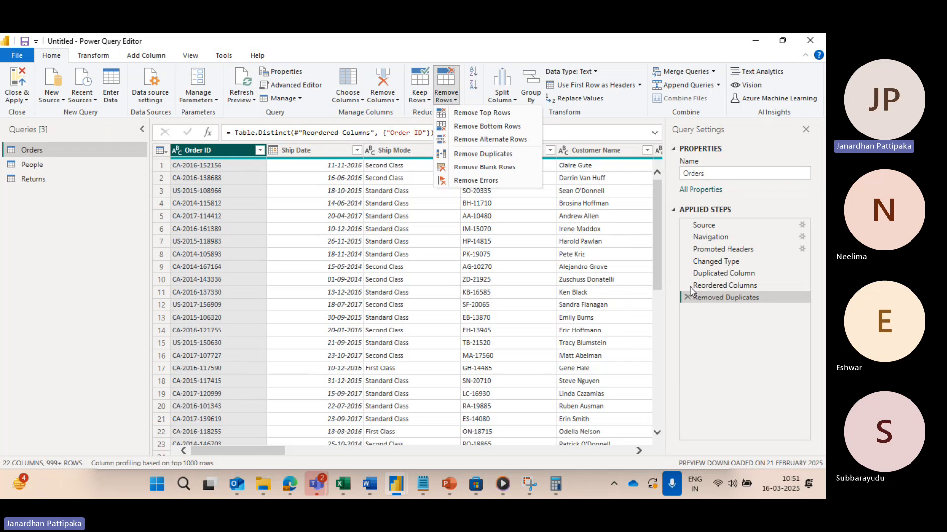
{"action": "left_click", "coordinate": [643, 268]}
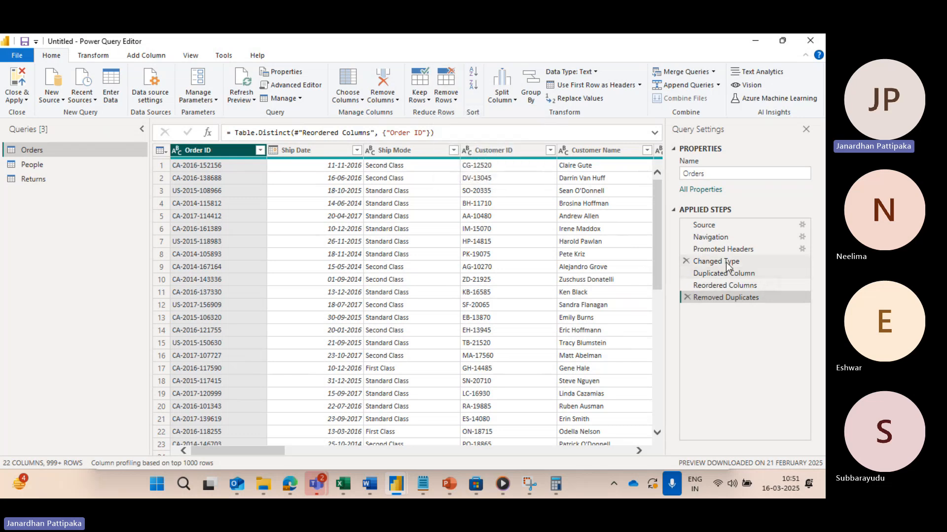
Step: Remove the Order ID column from the Orders table, and select the Ship Mode column
{"action": "left_click", "coordinate": [396, 101]}
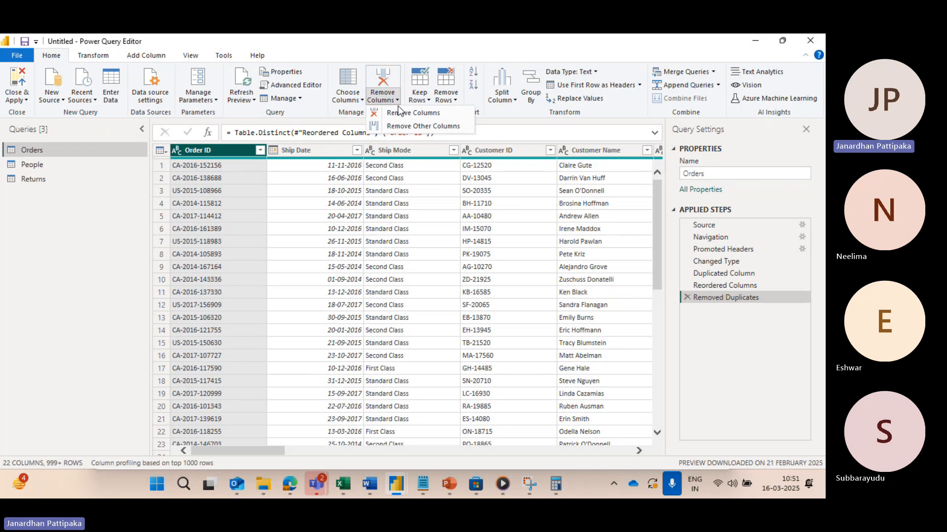
{"action": "left_click", "coordinate": [405, 113]}
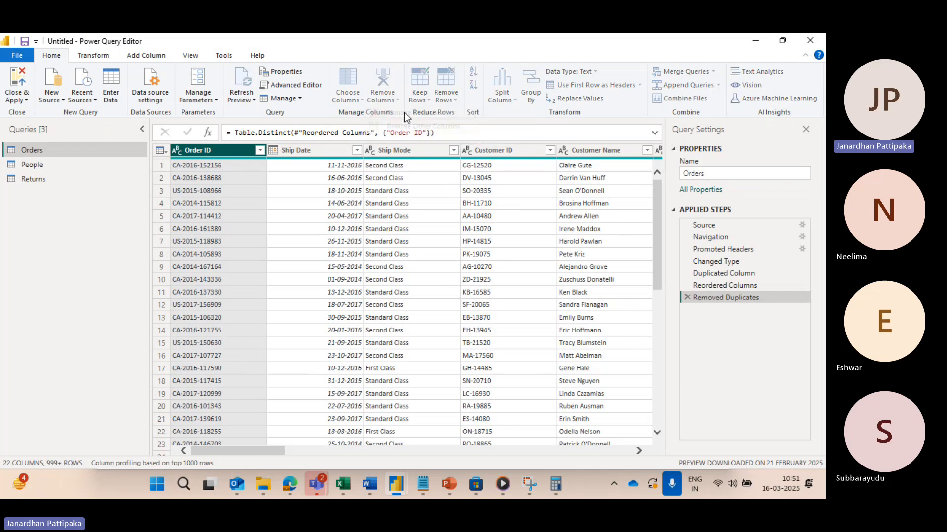
{"action": "left_click", "coordinate": [323, 150]}
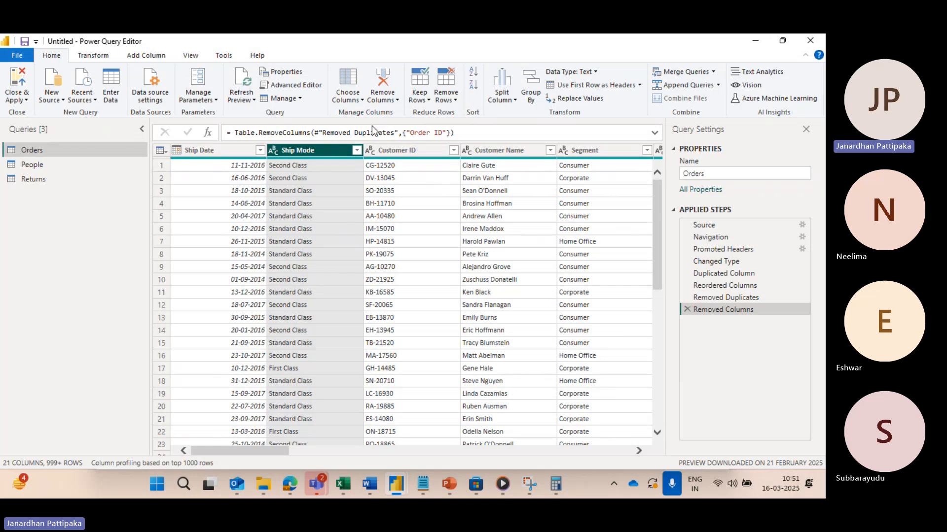
Step: Keep only the bottom 10 rows of the Orders table
{"action": "left_click", "coordinate": [425, 100]}
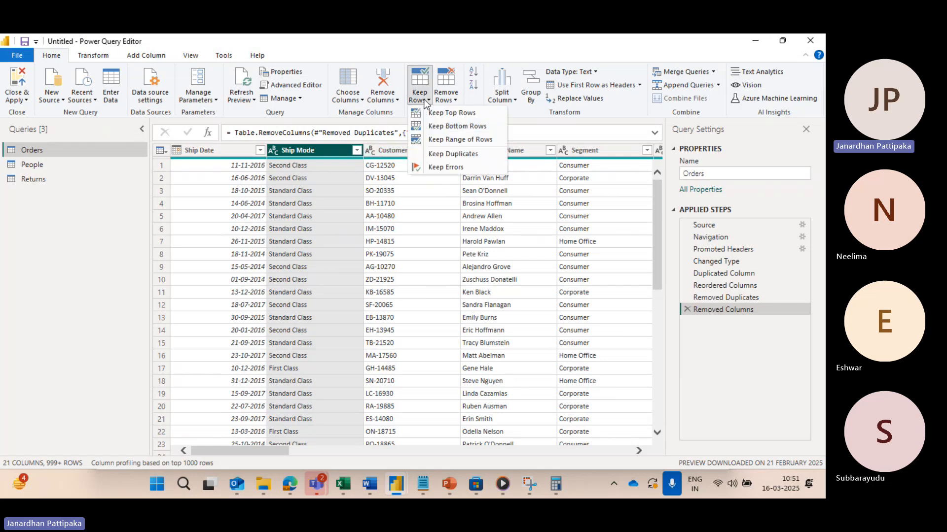
{"action": "left_click", "coordinate": [471, 132]}
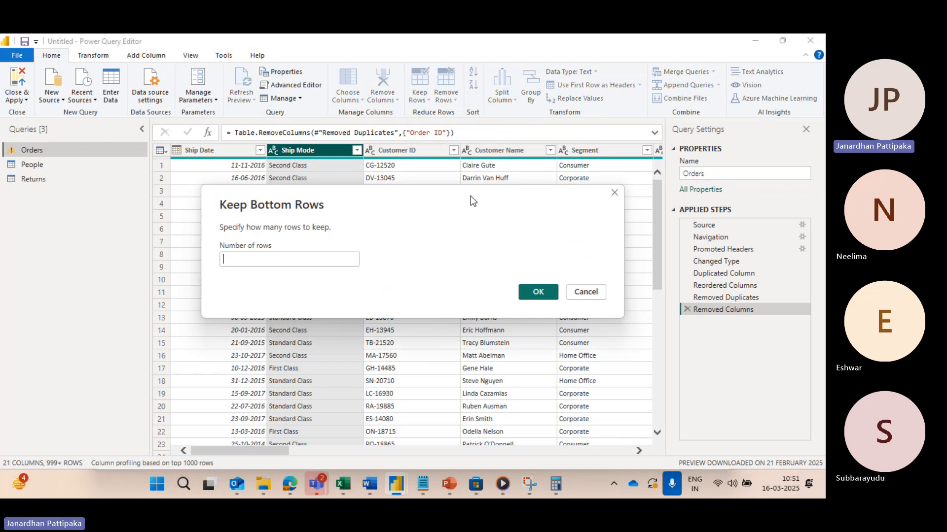
{"action": "type", "text": "1"}
{"action": "key", "text": "BackSpace"}
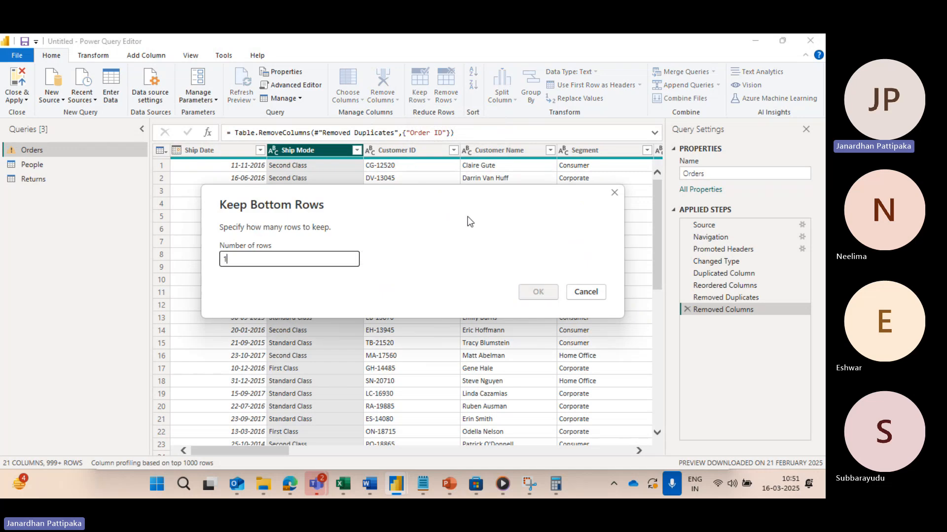
{"action": "type", "text": "10"}
{"action": "left_click", "coordinate": [542, 294]}
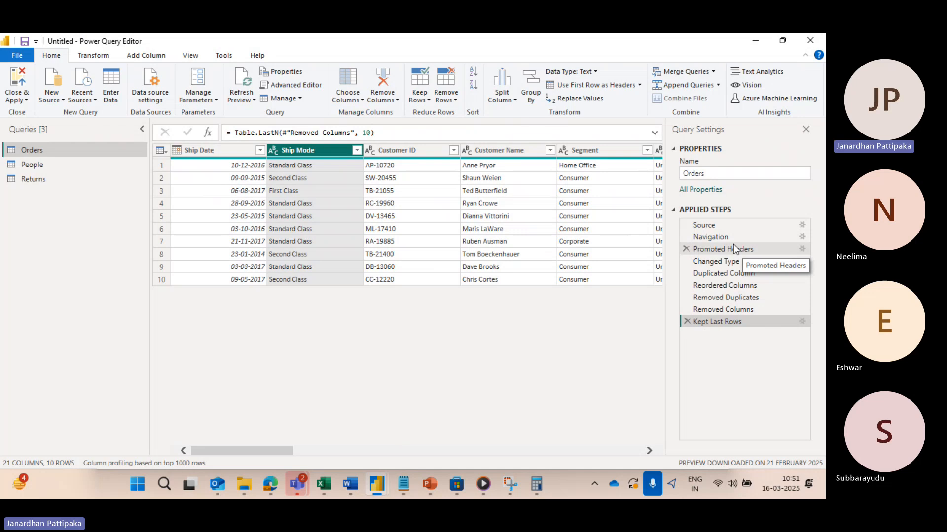
Step: Open the Advanced Editor for the Orders query and examine the M code behind its applied steps
{"action": "left_click", "coordinate": [297, 86]}
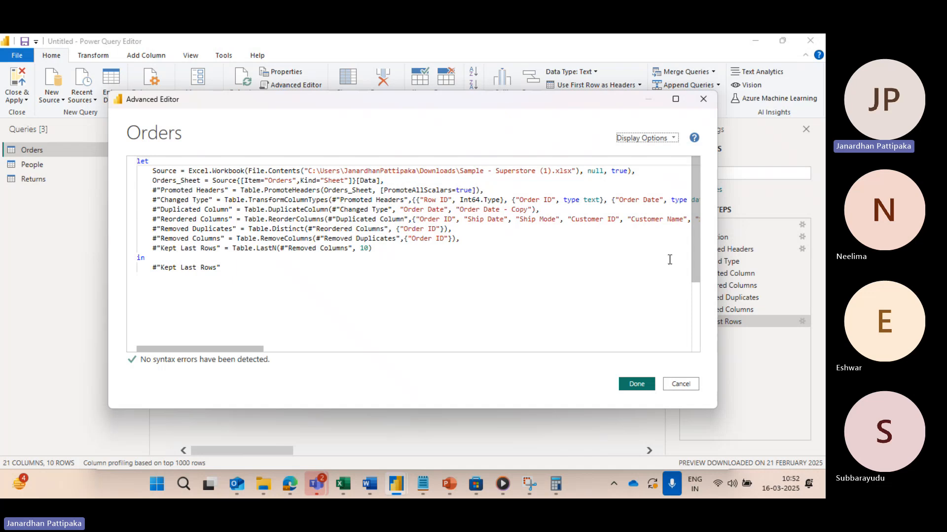
{"action": "left_click_drag", "start_coordinate": [584, 107], "coordinate": [503, 114]}
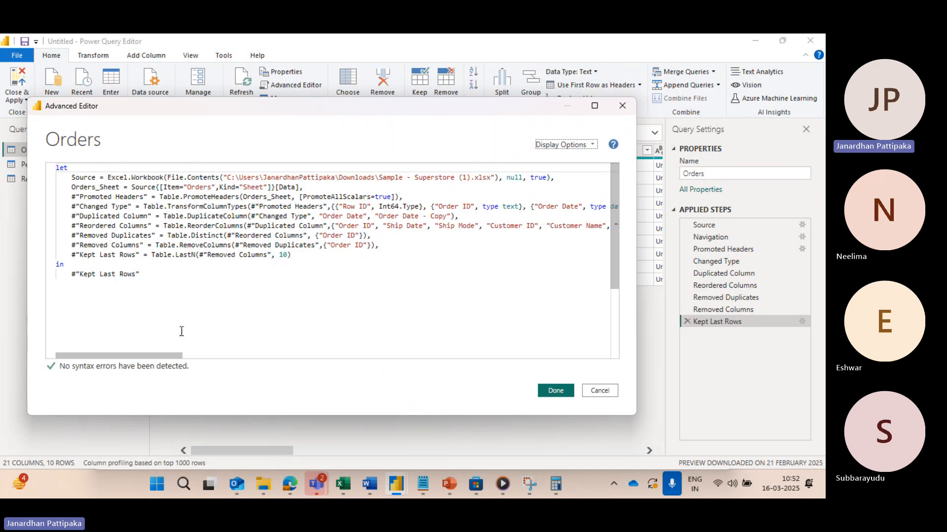
{"action": "left_click_drag", "start_coordinate": [154, 356], "coordinate": [187, 363]}
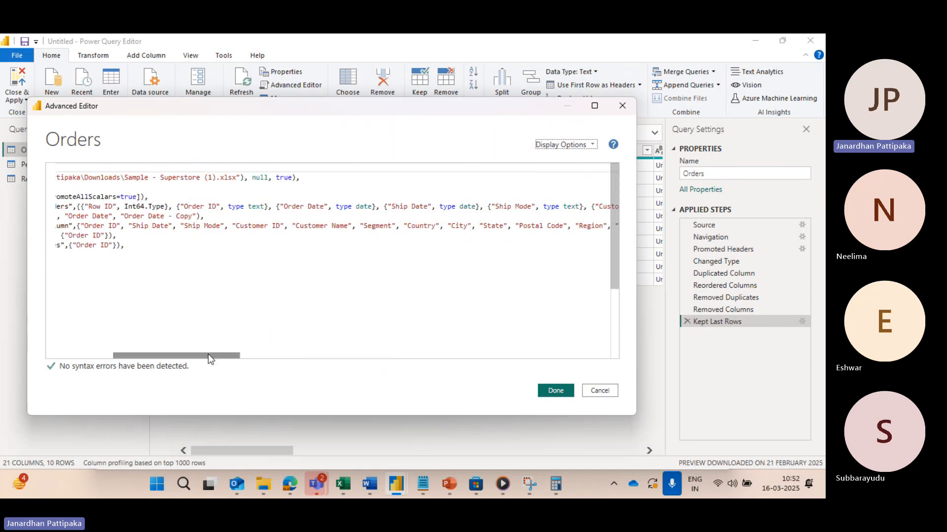
{"action": "left_click_drag", "start_coordinate": [208, 354], "coordinate": [79, 354]}
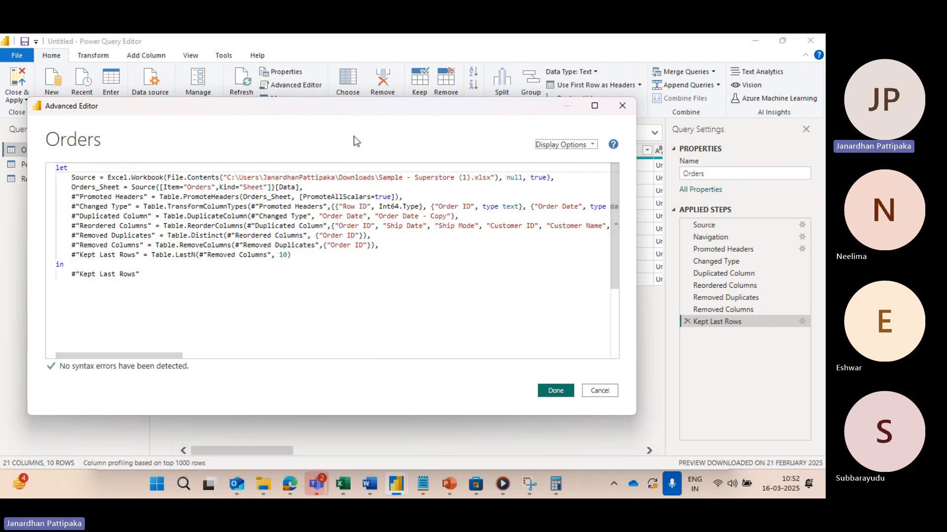
{"action": "left_click_drag", "start_coordinate": [348, 109], "coordinate": [360, 194]}
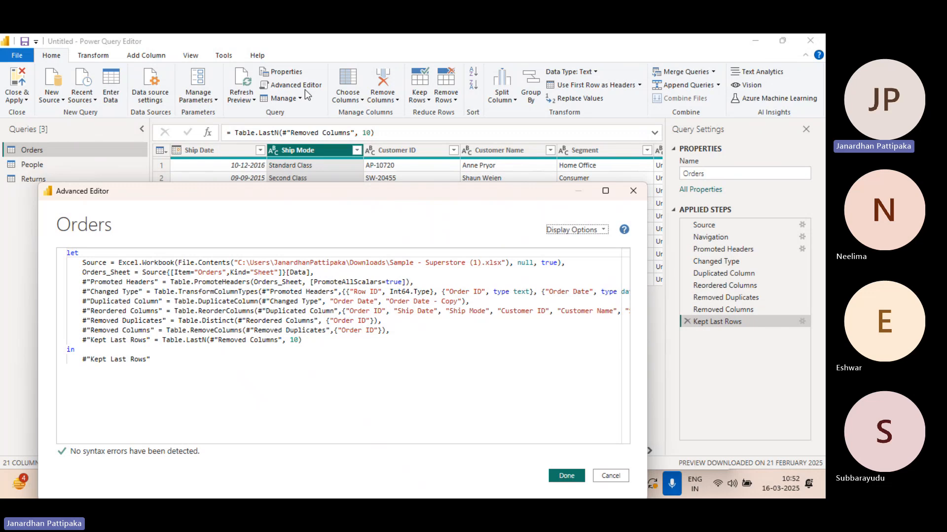
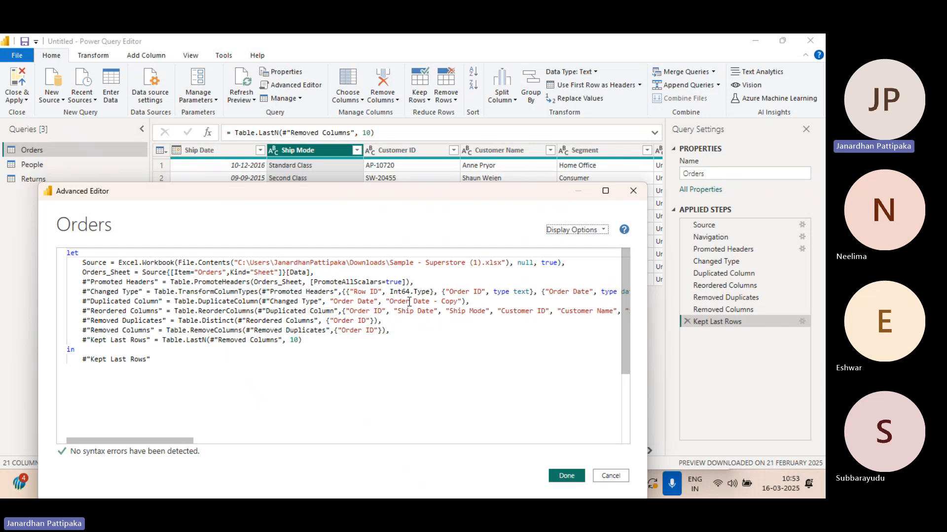
Step: Close the Advanced Editor of the Orders query without making changes
{"action": "left_click", "coordinate": [605, 479]}
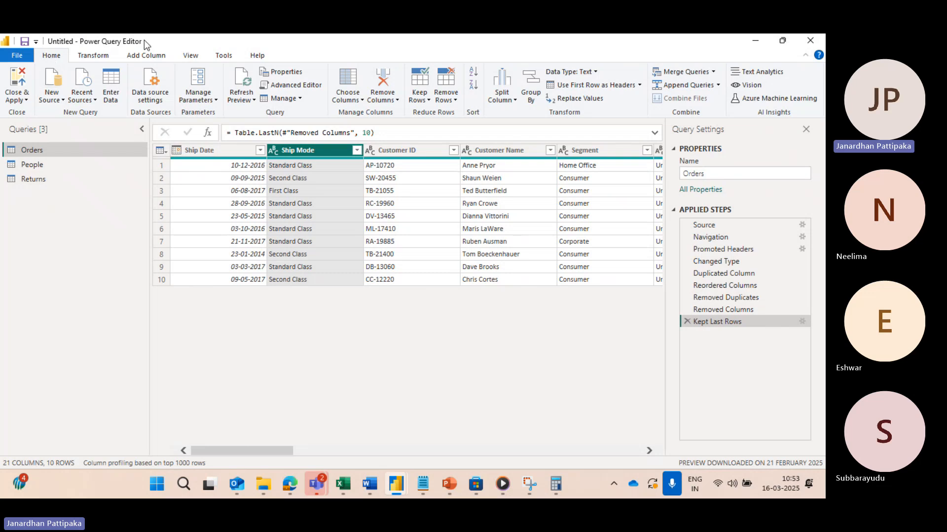
{"action": "left_click", "coordinate": [64, 101]}
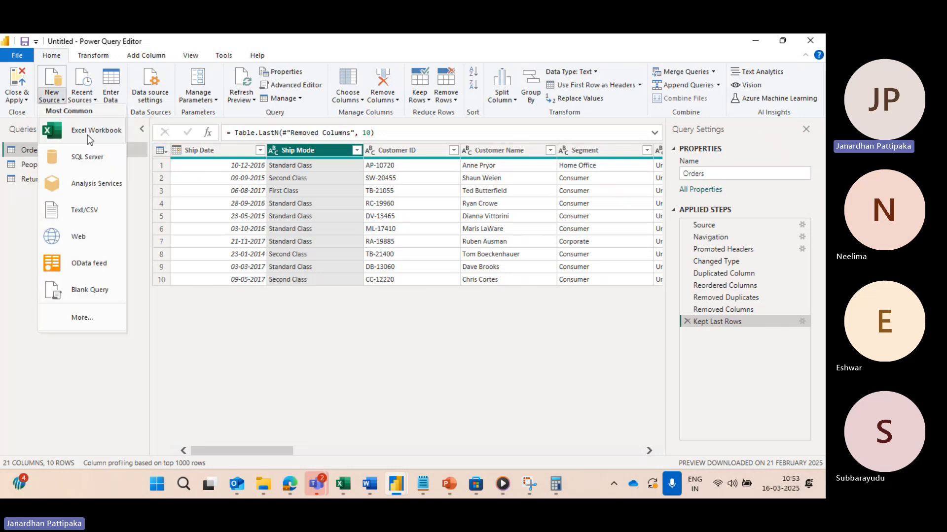
{"action": "left_click", "coordinate": [19, 218]}
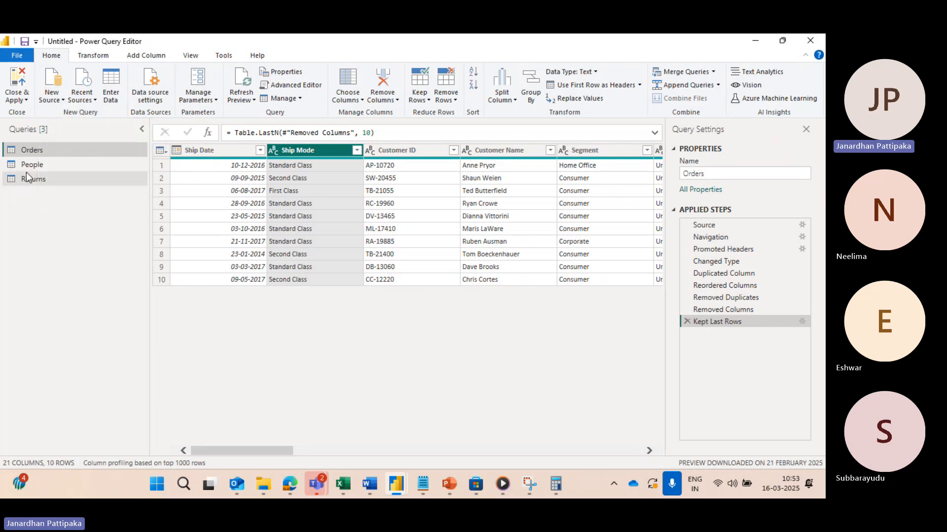
Step: Start importing an Excel workbook as a new source and browse to the Desktop folder
{"action": "left_click", "coordinate": [63, 100]}
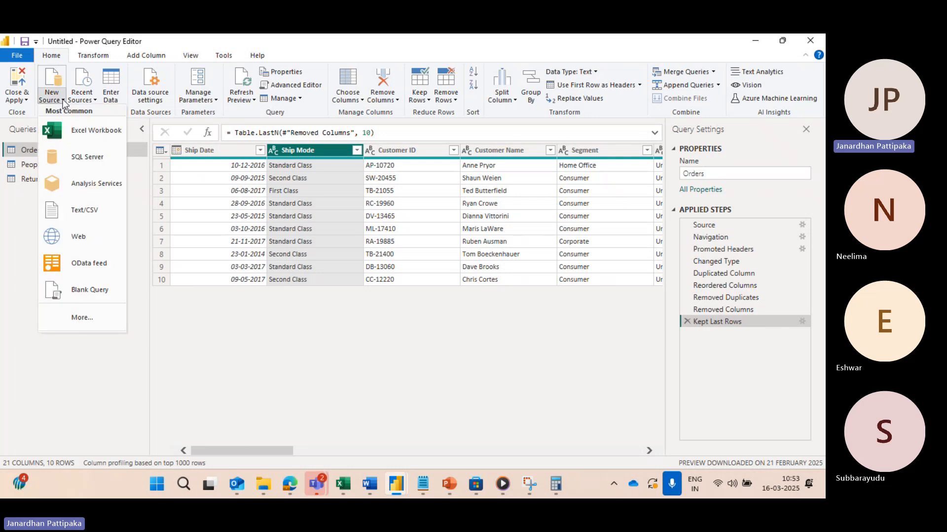
{"action": "left_click", "coordinate": [78, 132]}
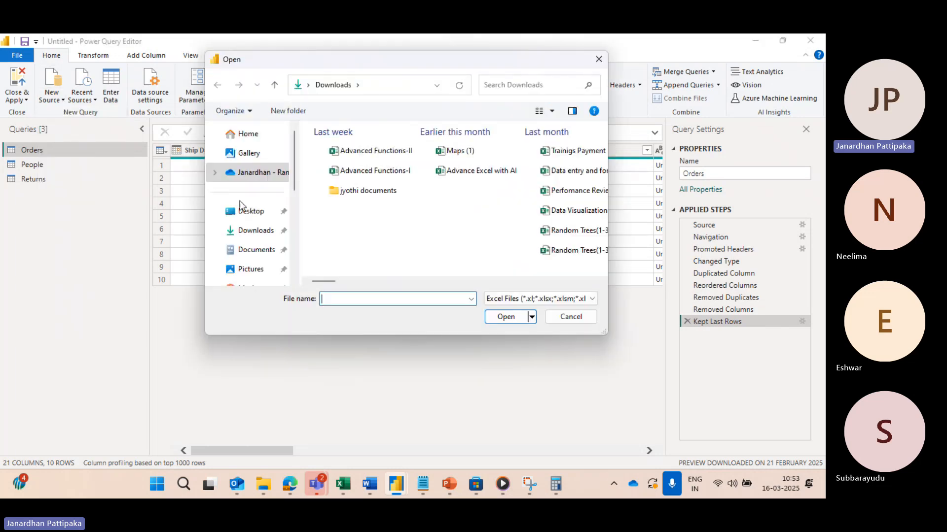
{"action": "left_click", "coordinate": [248, 211]}
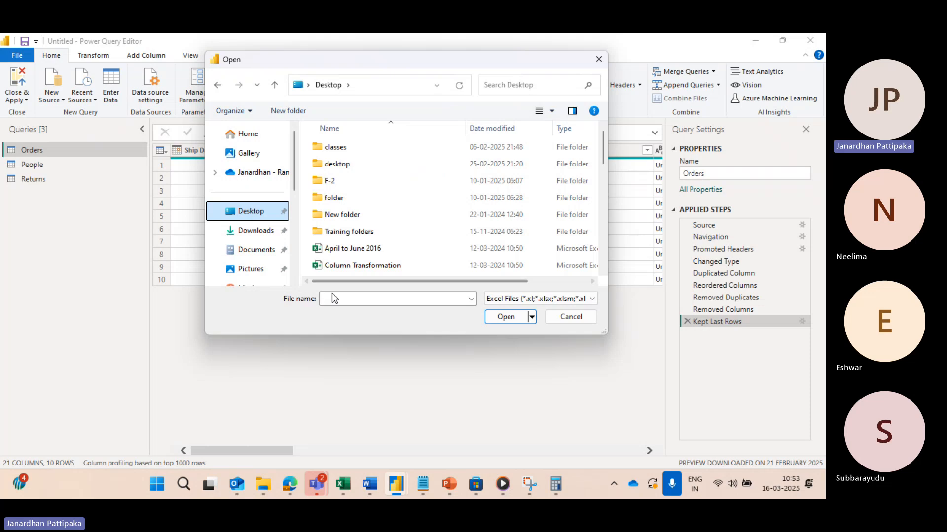
Step: Try to open a workbook by the file name EMP
{"action": "left_click", "coordinate": [331, 300]}
{"action": "type", "text": "EMP"}
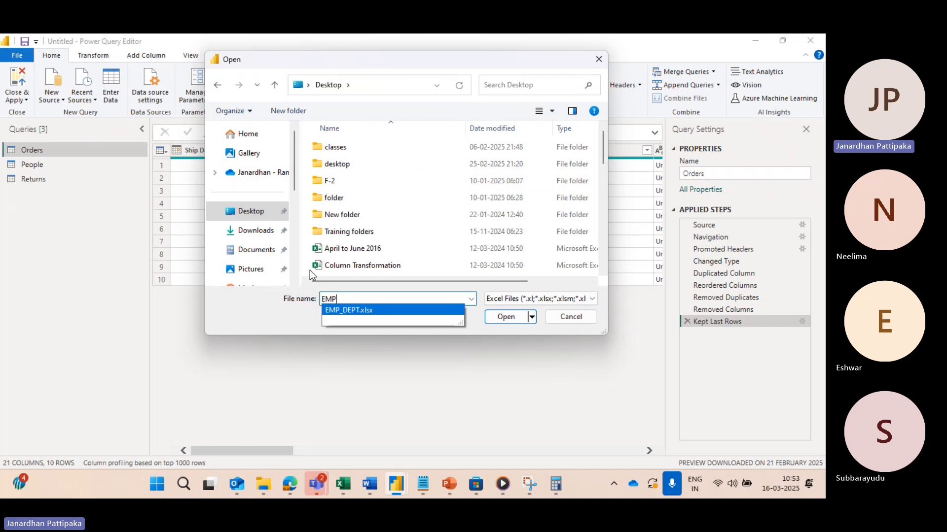
{"action": "left_click", "coordinate": [506, 320]}
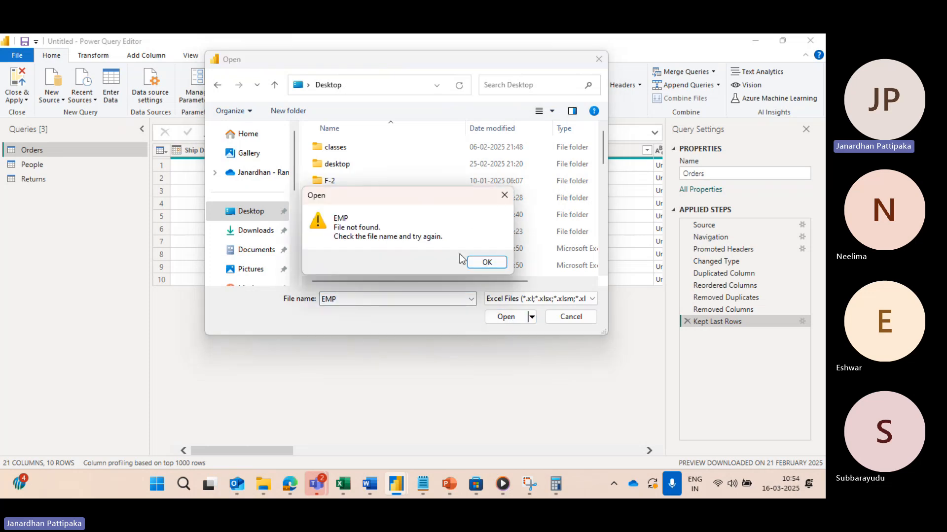
{"action": "left_click", "coordinate": [485, 261]}
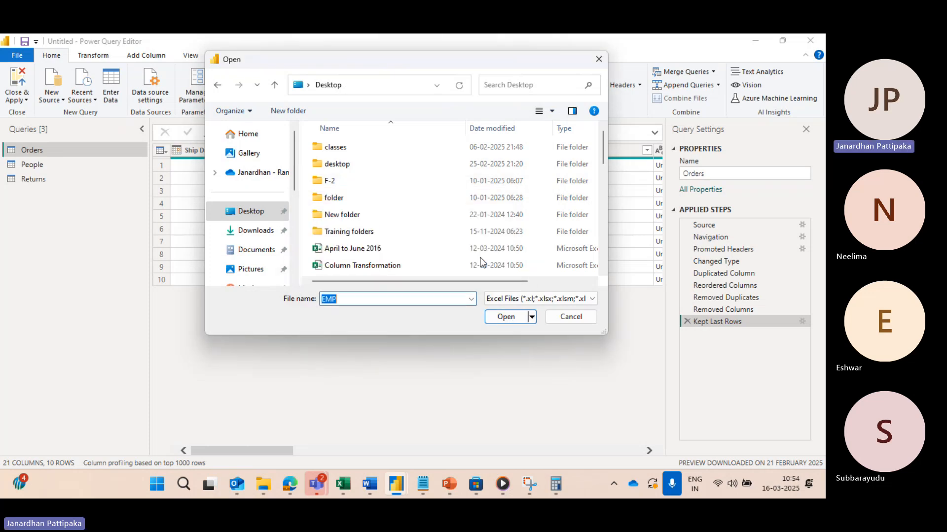
Step: Choose the EMP_DEPT.xlsx workbook on the Desktop and open it as the data source
{"action": "left_click", "coordinate": [350, 300]}
{"action": "key", "text": "BackSpace"}
{"action": "key", "text": "BackSpace"}
{"action": "key", "text": "BackSpace"}
{"action": "type", "text": "EM"}
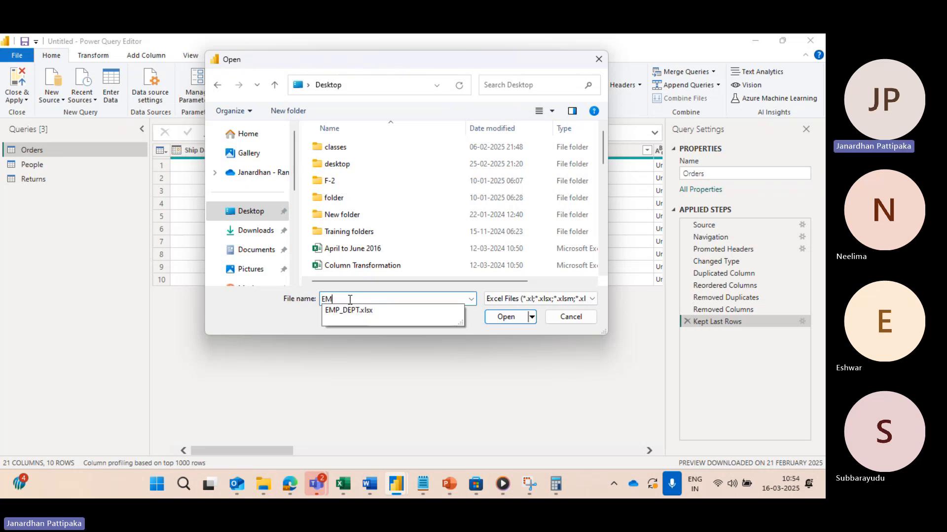
{"action": "type", "text": "P"}
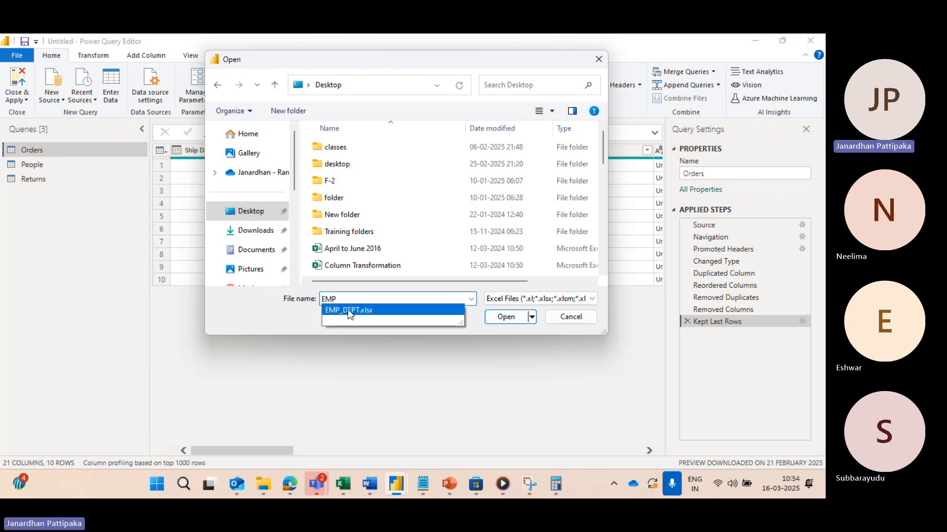
{"action": "left_click", "coordinate": [348, 310]}
{"action": "left_click", "coordinate": [505, 317]}
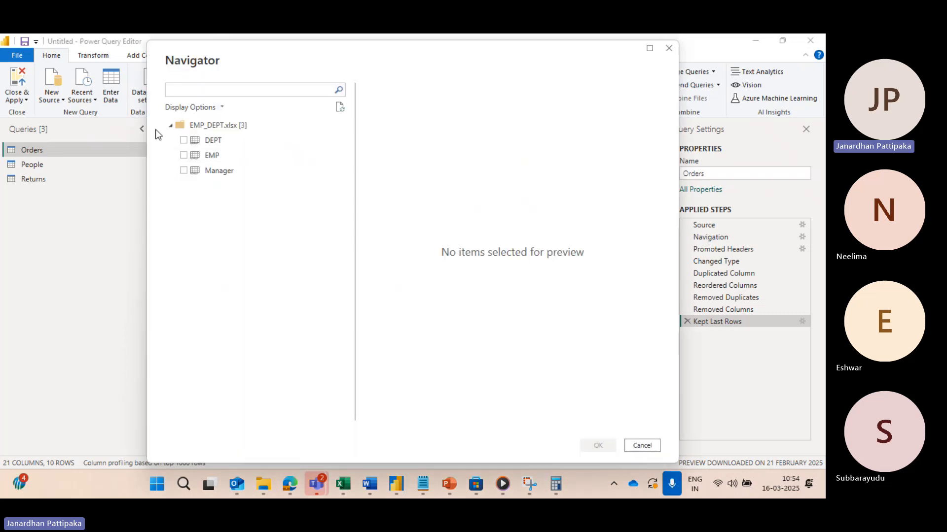
Step: Select the DEPT, EMP and Manager sheets of EMP_DEPT.xlsx and load them as queries
{"action": "left_click", "coordinate": [184, 141]}
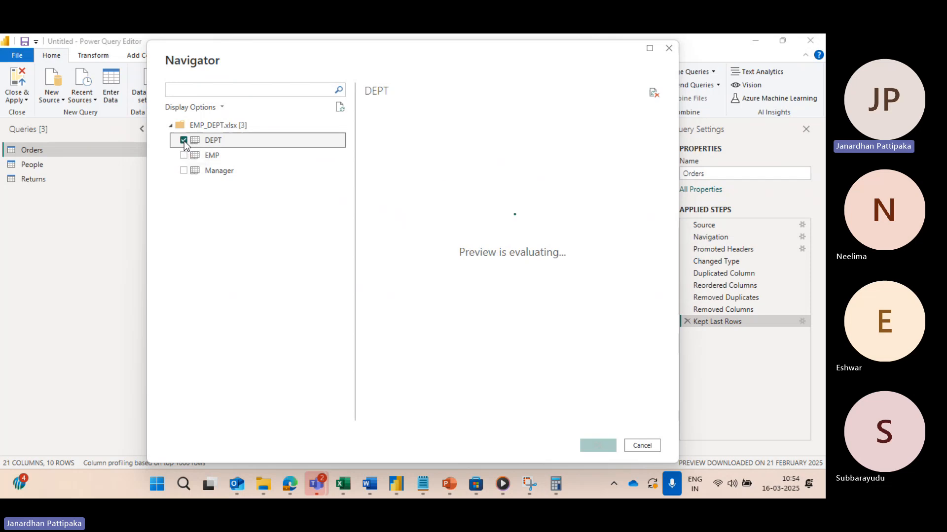
{"action": "left_click", "coordinate": [184, 156]}
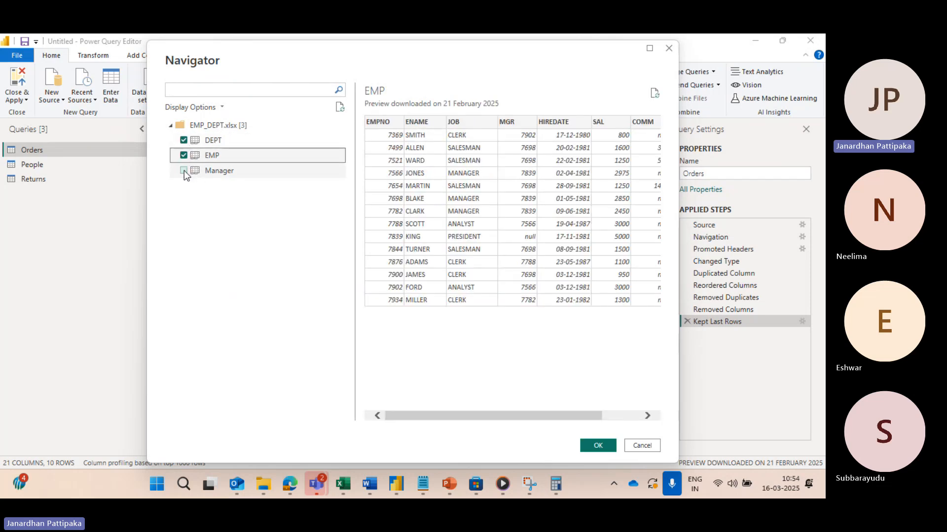
{"action": "left_click", "coordinate": [184, 171]}
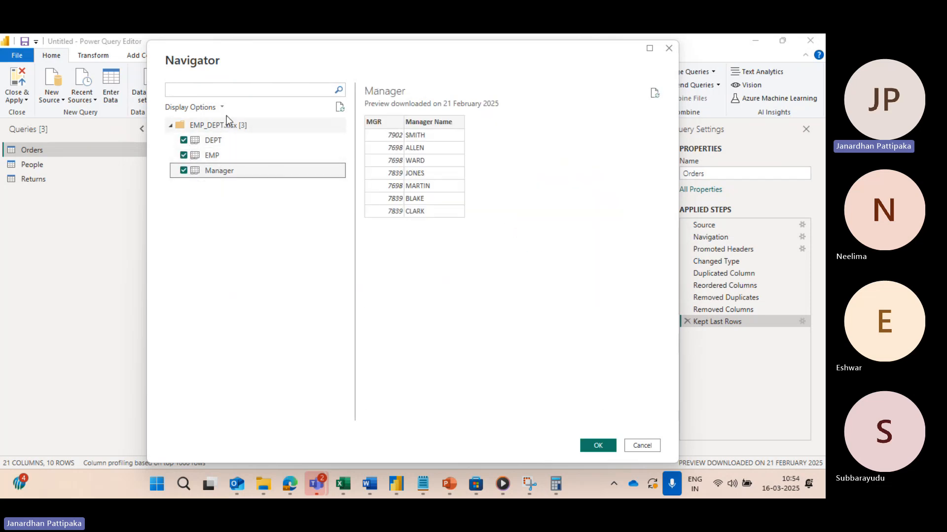
{"action": "left_click", "coordinate": [606, 450]}
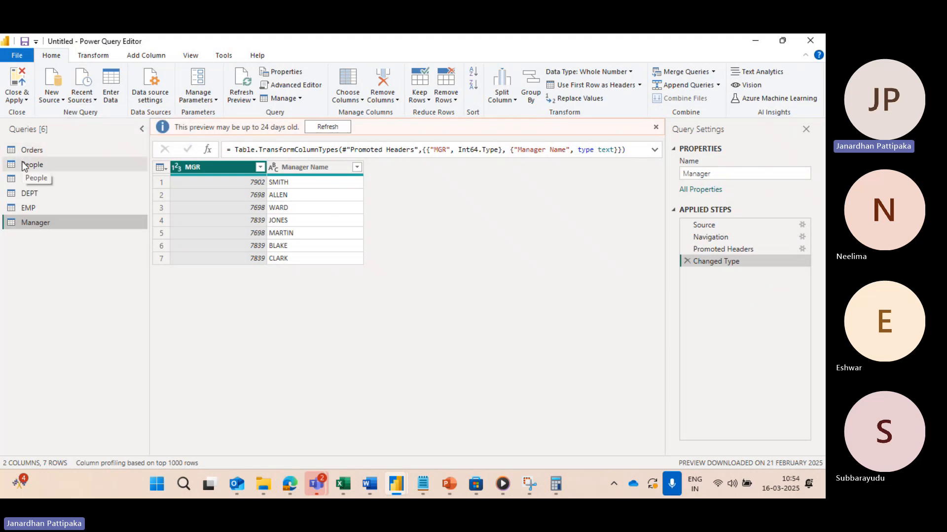
{"action": "left_click", "coordinate": [96, 100]}
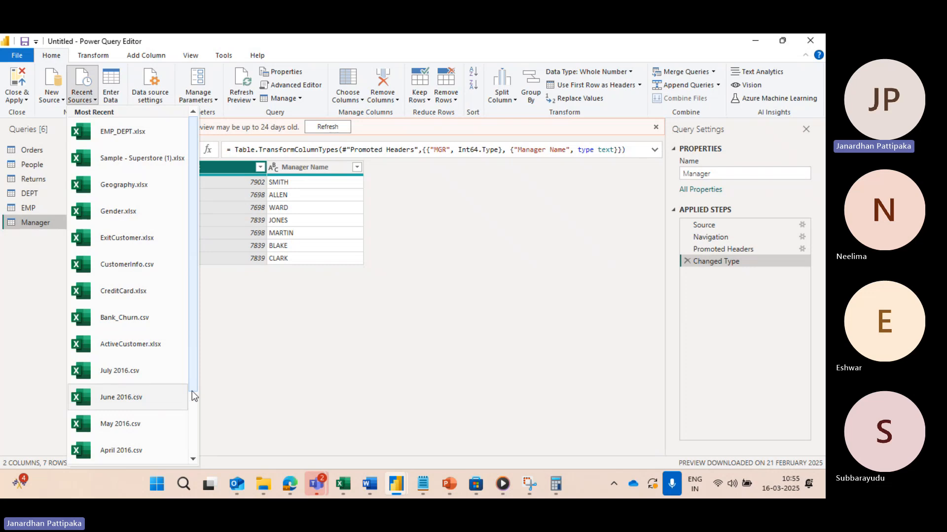
{"action": "left_click", "coordinate": [324, 383]}
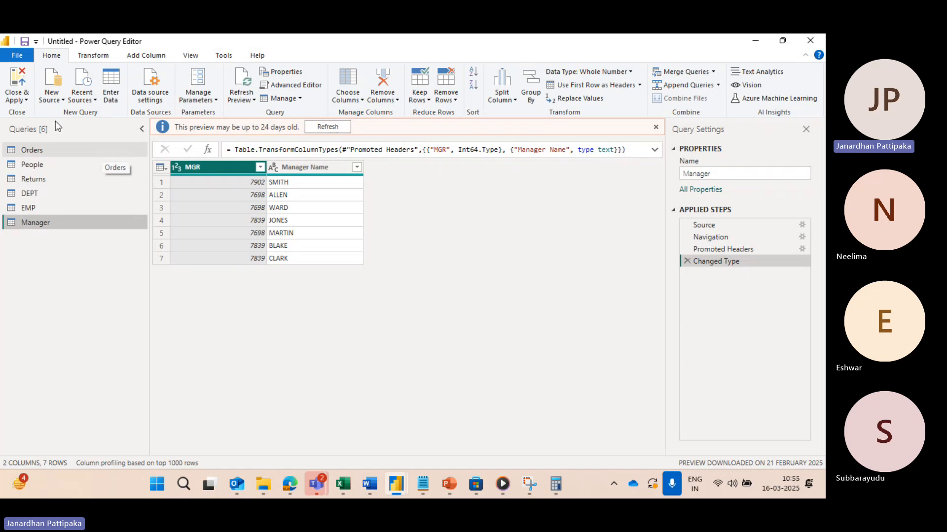
Step: Start a manually entered table with two columns named NAME and MOB
{"action": "left_click", "coordinate": [110, 81]}
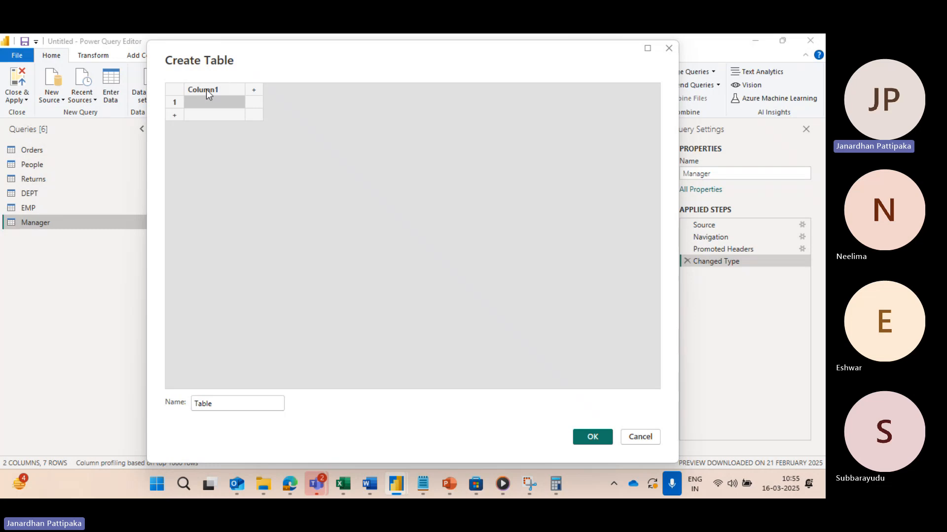
{"action": "double_click", "coordinate": [206, 90]}
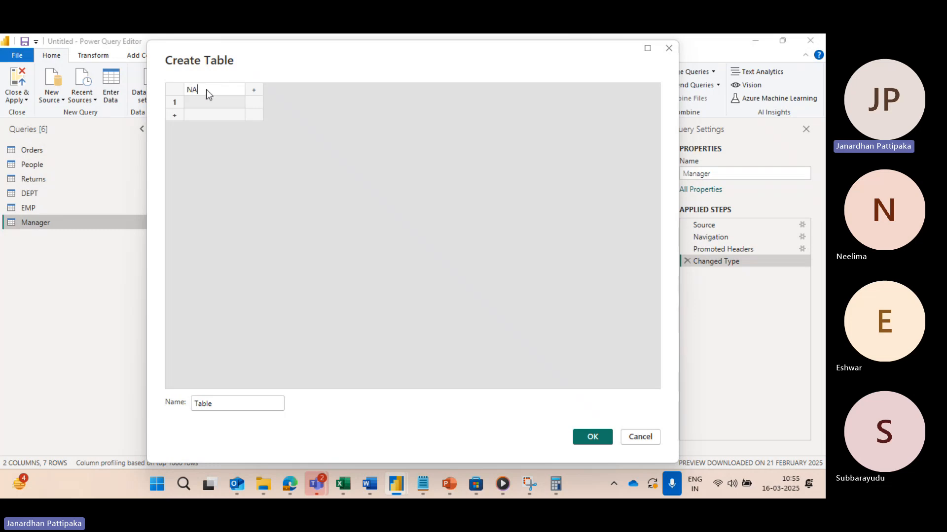
{"action": "type", "text": "NAME"}
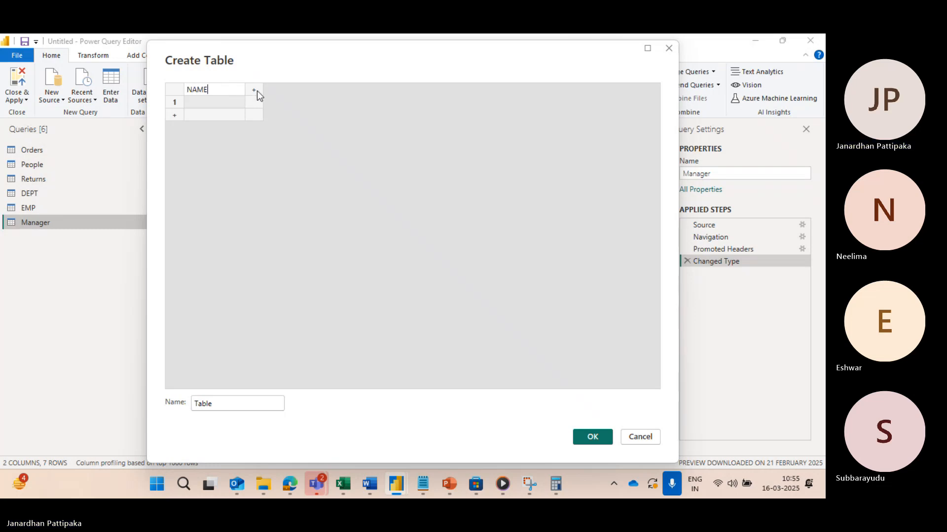
{"action": "left_click", "coordinate": [255, 90]}
{"action": "type", "text": "MOB"}
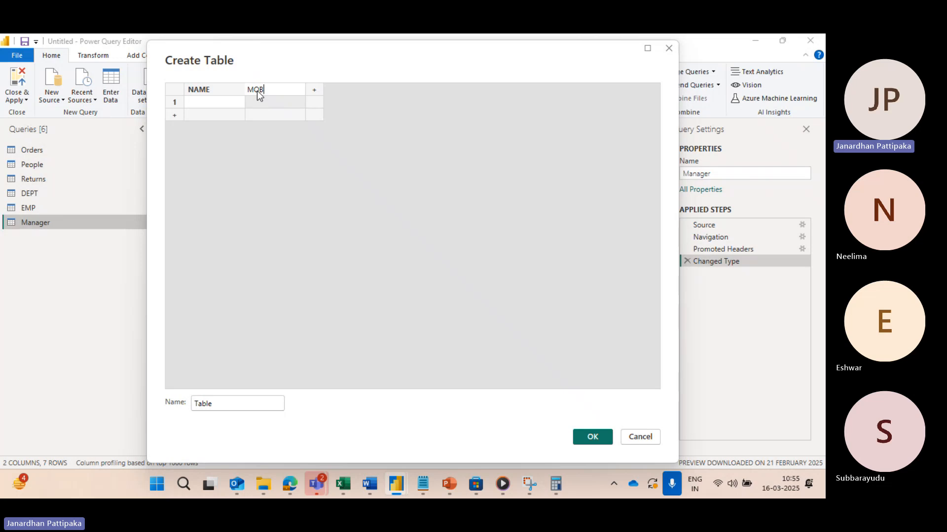
Step: Fill the first row of the new table with a person's name and mobile number
{"action": "left_click", "coordinate": [216, 104]}
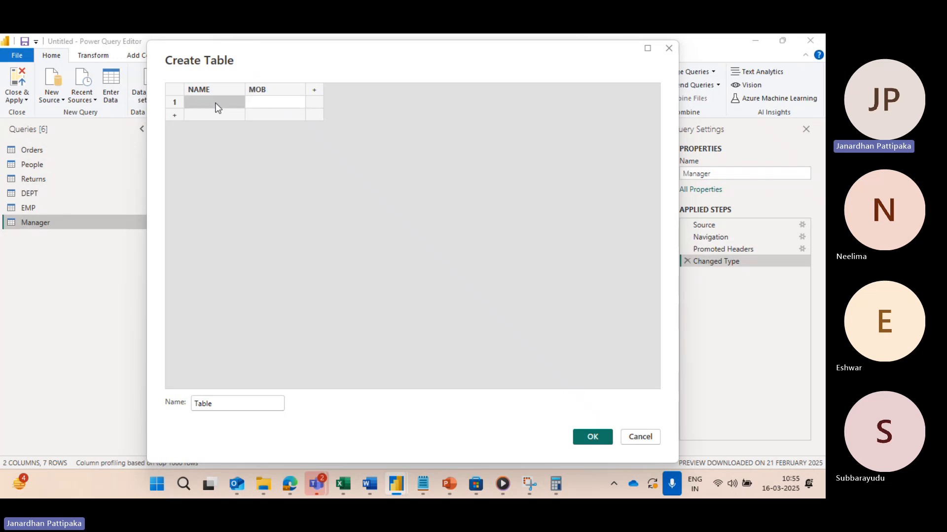
{"action": "type", "text": "JANARDHAN"}
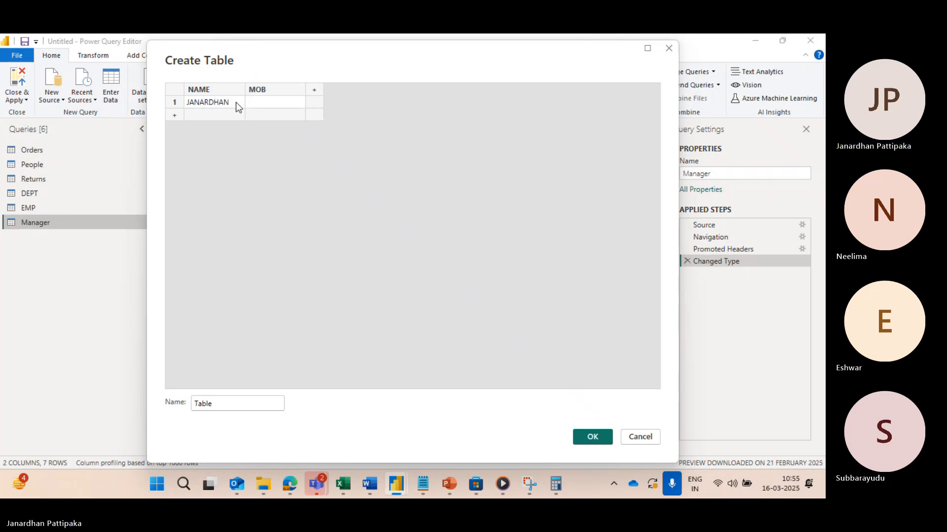
{"action": "left_click", "coordinate": [259, 99]}
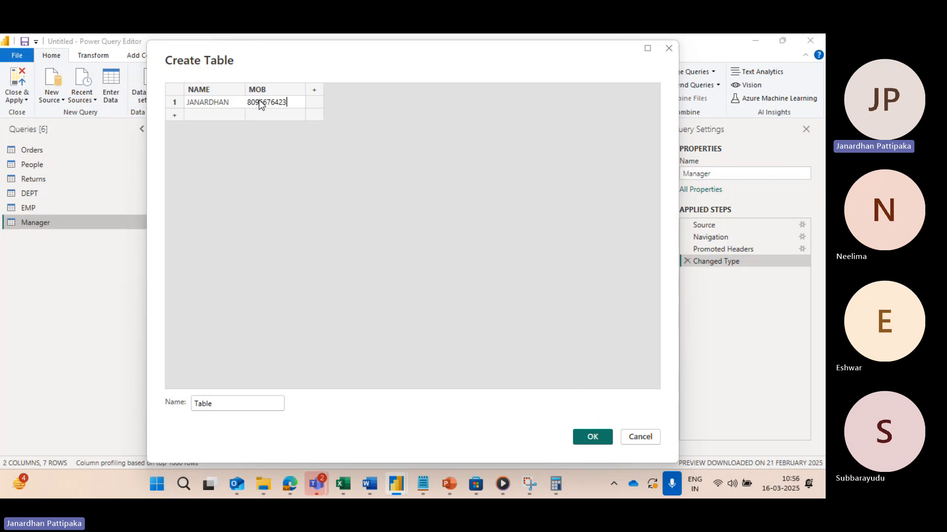
Step: Add a second row with a Teams meeting participant's name and a dummy mobile number, checking the participant list in Teams
{"action": "left_click", "coordinate": [223, 112]}
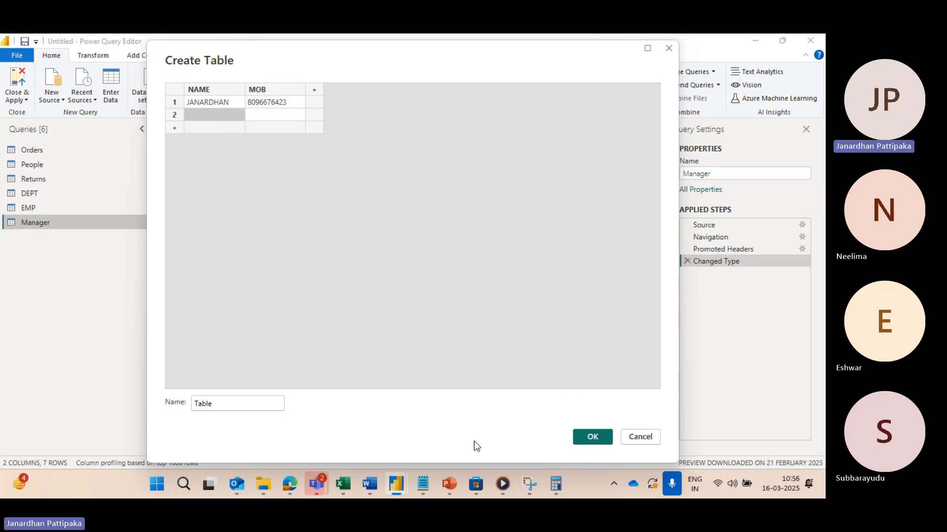
{"action": "mouse_move", "coordinate": [323, 478]}
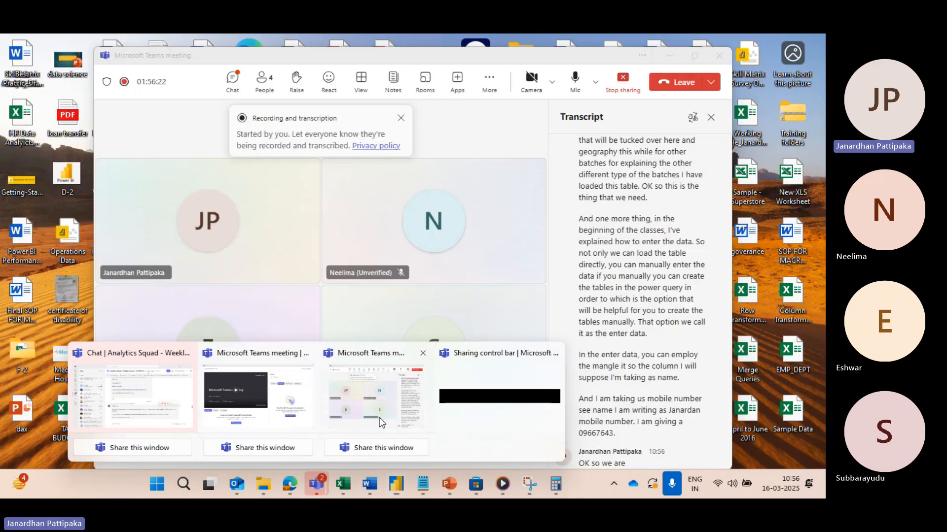
{"action": "left_click", "coordinate": [380, 418]}
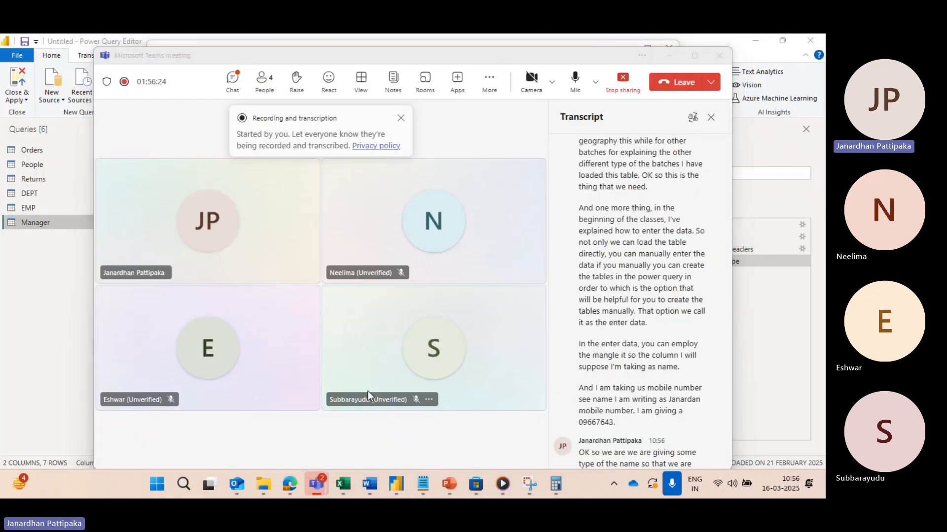
{"action": "key", "text": "alt+Tab"}
{"action": "left_click", "coordinate": [203, 115]}
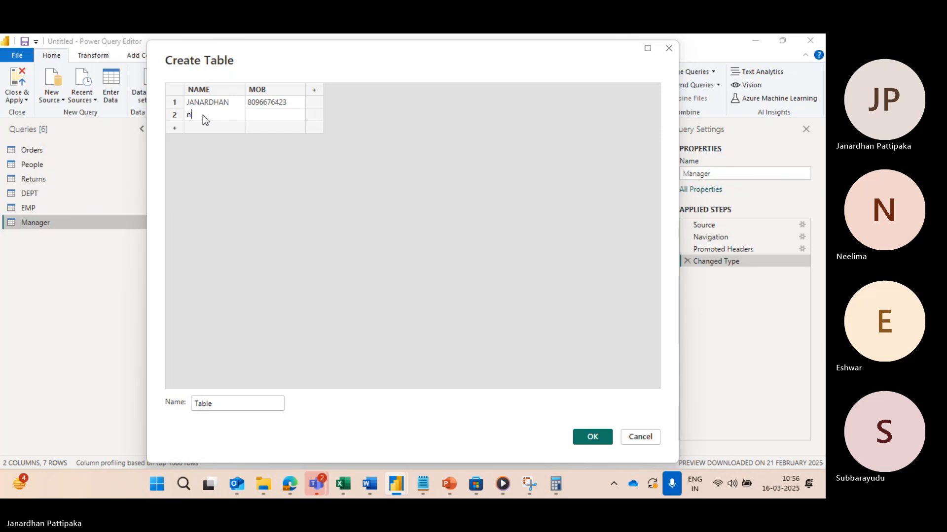
{"action": "key", "text": "BackSpace"}
{"action": "left_click", "coordinate": [252, 113]}
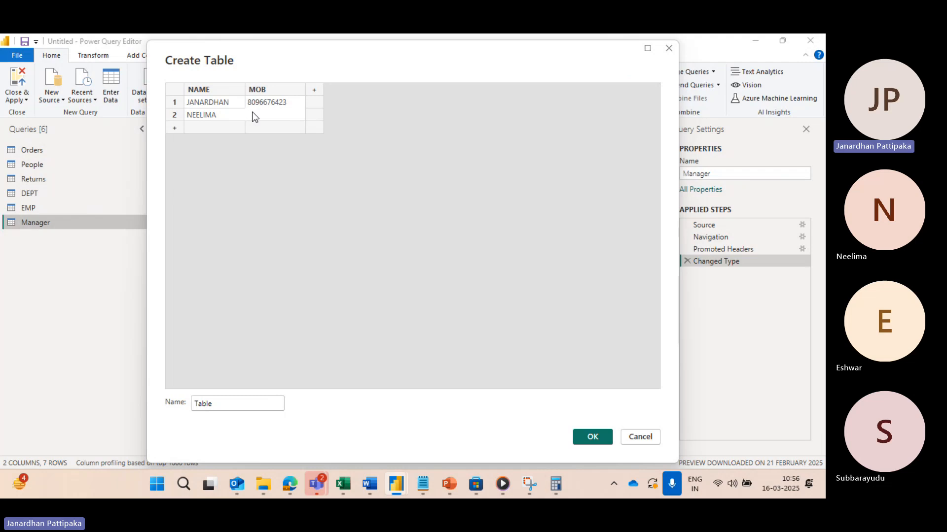
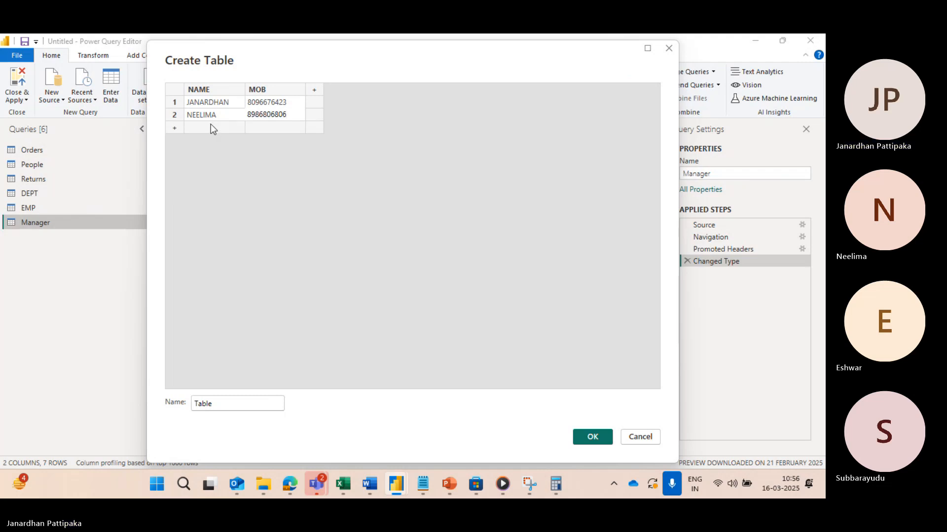
Step: Add a third row with another meeting participant's name and a dummy mobile number
{"action": "left_click", "coordinate": [211, 124]}
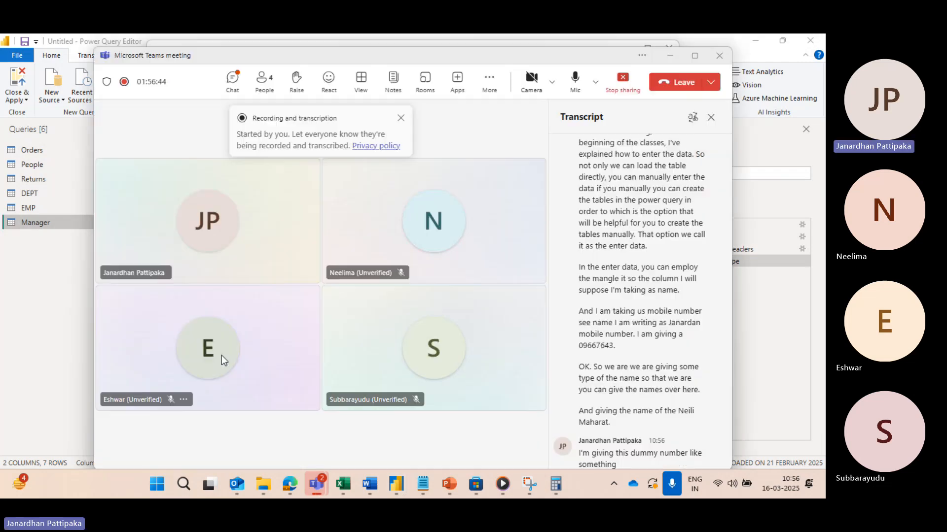
{"action": "key", "text": "alt+Tab"}
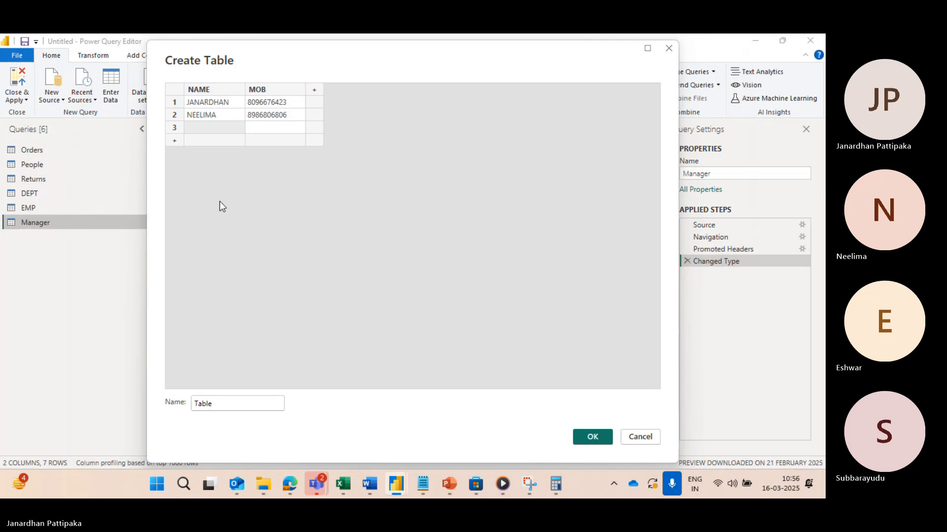
{"action": "left_click", "coordinate": [199, 131]}
{"action": "type", "text": "ESHWAR"}
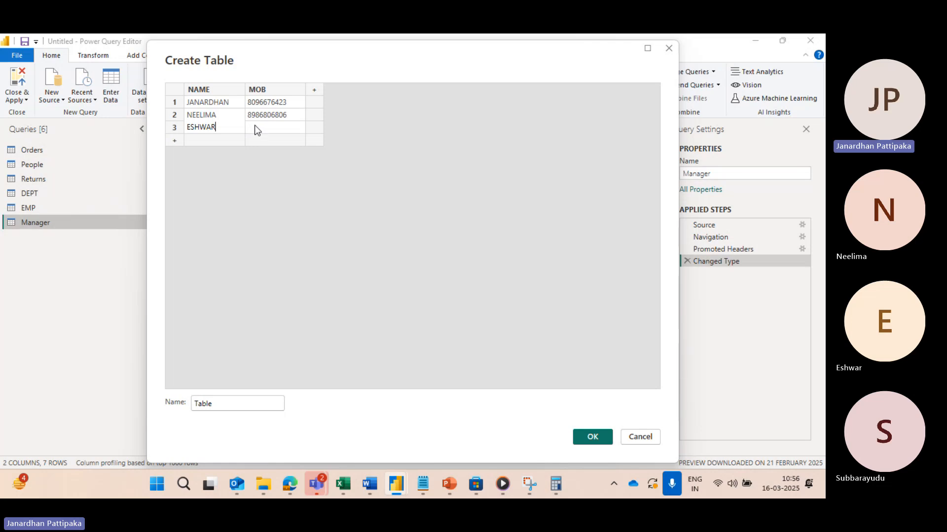
{"action": "left_click", "coordinate": [255, 129]}
{"action": "type", "text": "677988908"}
{"action": "left_click", "coordinate": [218, 140]}
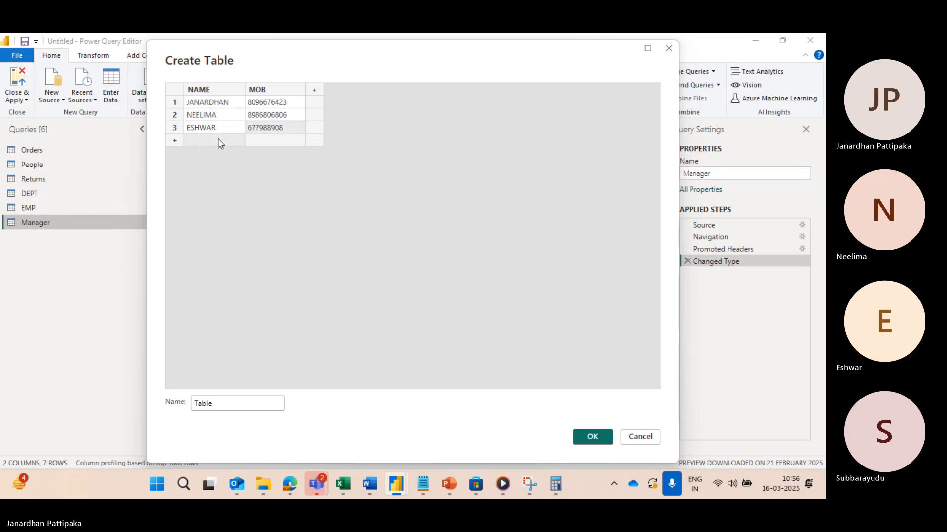
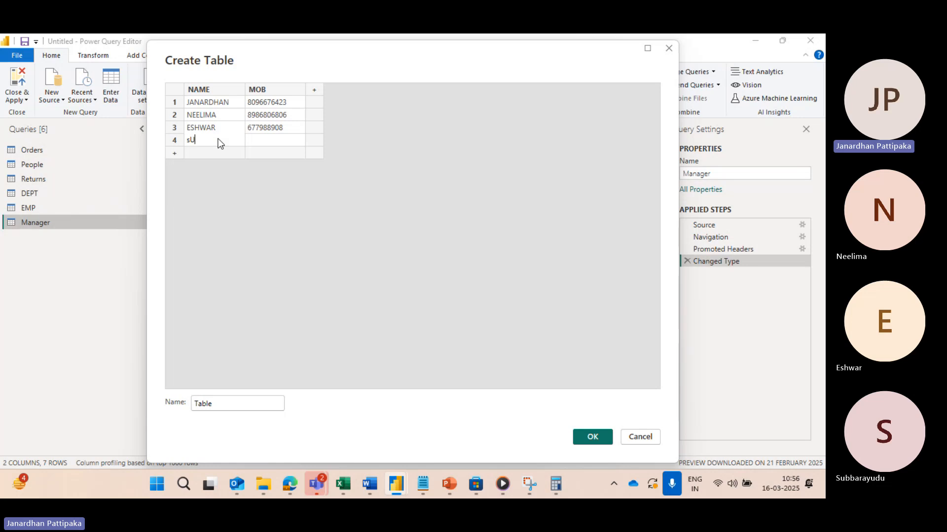
Step: Add a fourth row with another meeting participant's name and a dummy mobile number, and create the table
{"action": "key", "text": "BackSpace"}
{"action": "key", "text": "BackSpace"}
{"action": "key", "text": "BackSpace"}
{"action": "key", "text": "BackSpace"}
{"action": "key", "text": "BackSpace"}
{"action": "key", "text": "BackSpace"}
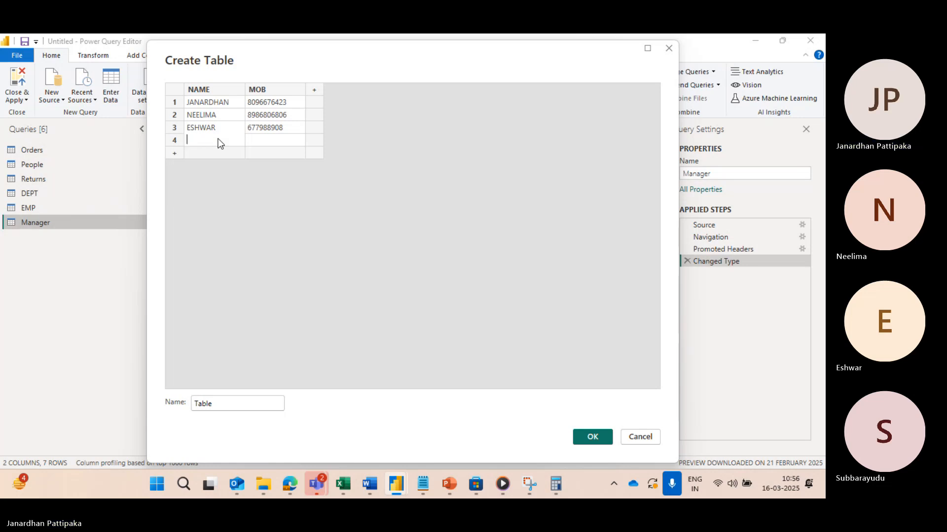
{"action": "left_click", "coordinate": [265, 142]}
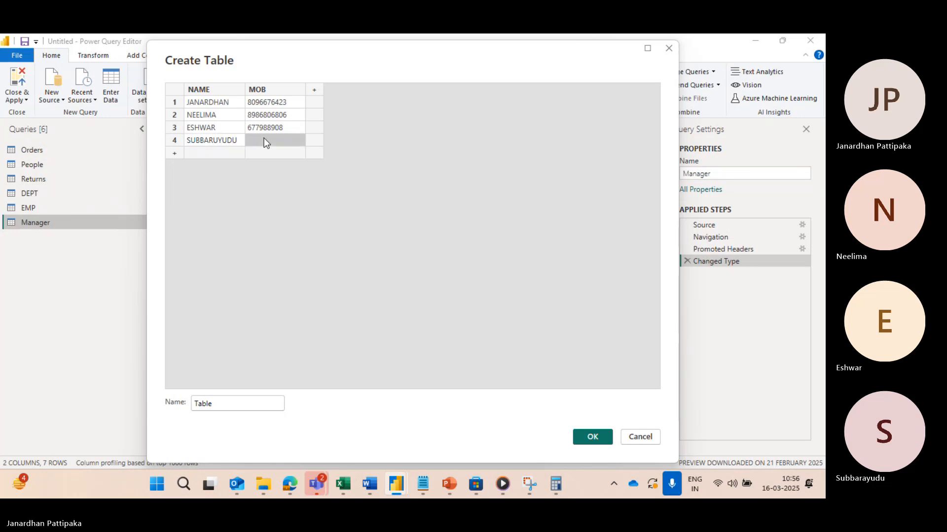
{"action": "left_click", "coordinate": [592, 437]}
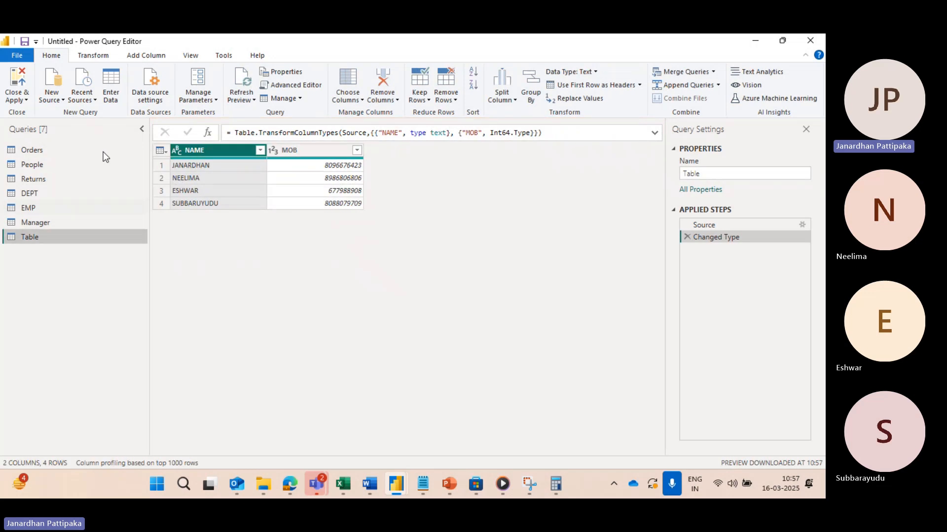
{"action": "double_click", "coordinate": [31, 234]}
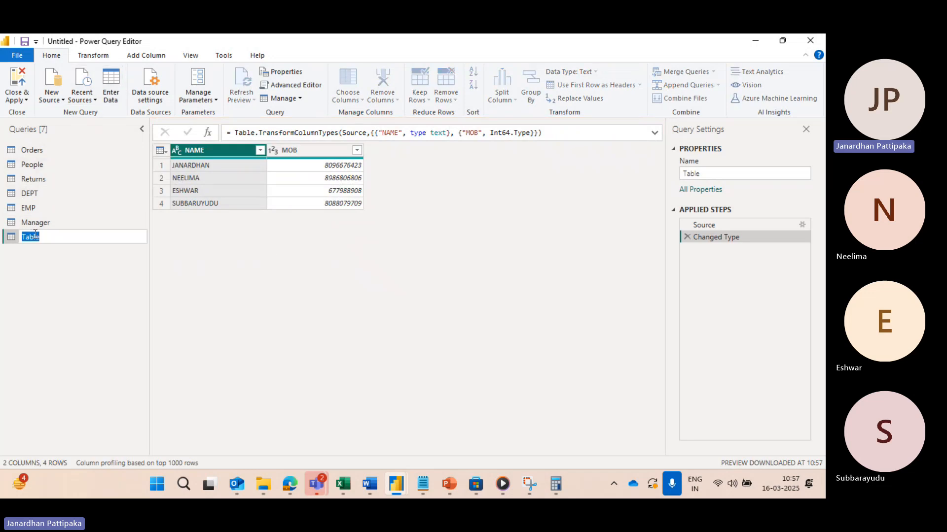
{"action": "left_click", "coordinate": [53, 237]}
{"action": "key", "text": "BackSpace"}
{"action": "key", "text": "BackSpace"}
{"action": "key", "text": "BackSpace"}
{"action": "key", "text": "BackSpace"}
{"action": "key", "text": "BackSpace"}
{"action": "left_click", "coordinate": [62, 323]}
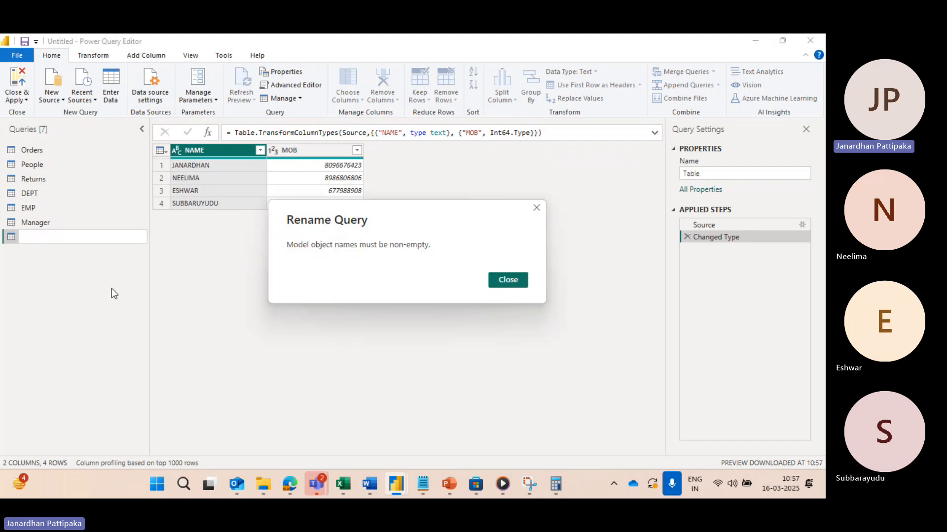
{"action": "left_click", "coordinate": [511, 281]}
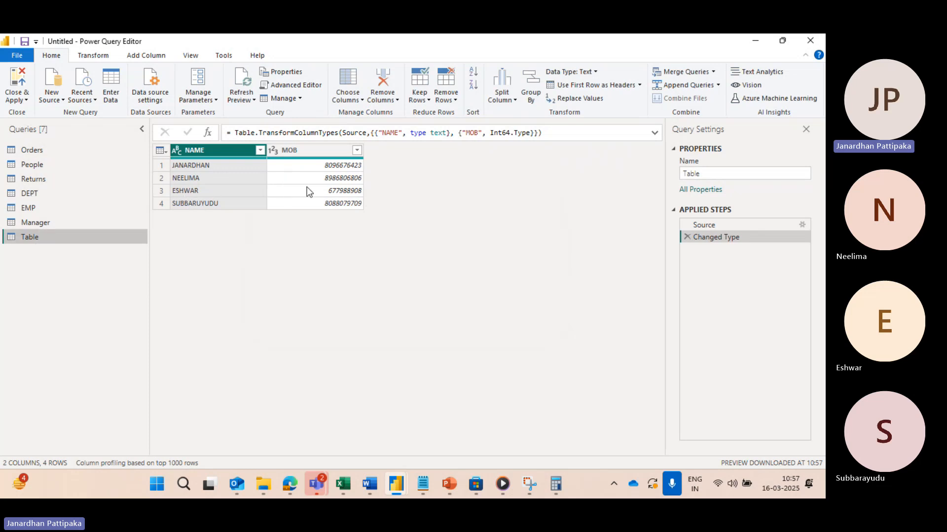
Step: Rename the manually entered table's query as CONTACT INFORMATION
{"action": "double_click", "coordinate": [52, 238]}
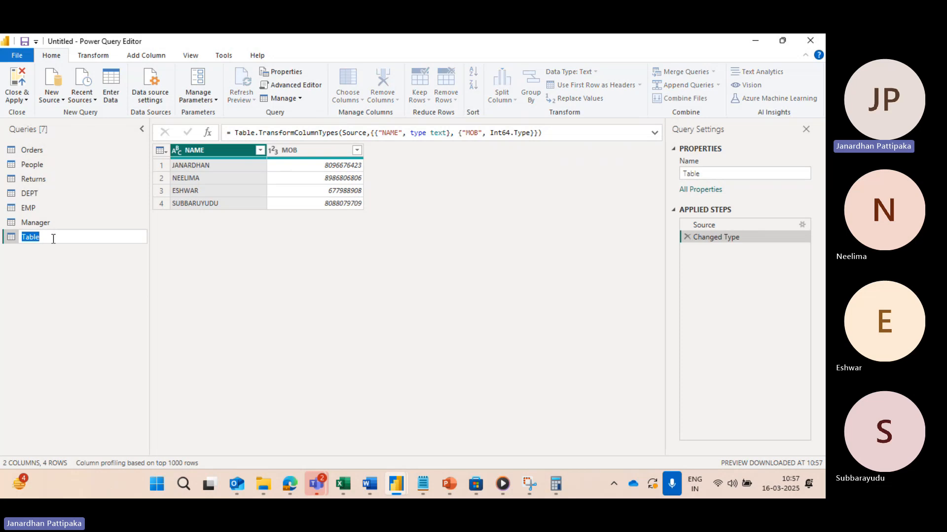
{"action": "key", "text": "BackSpace"}
{"action": "type", "text": "CONTACTINFORMATION"}
{"action": "left_click", "coordinate": [56, 270]}
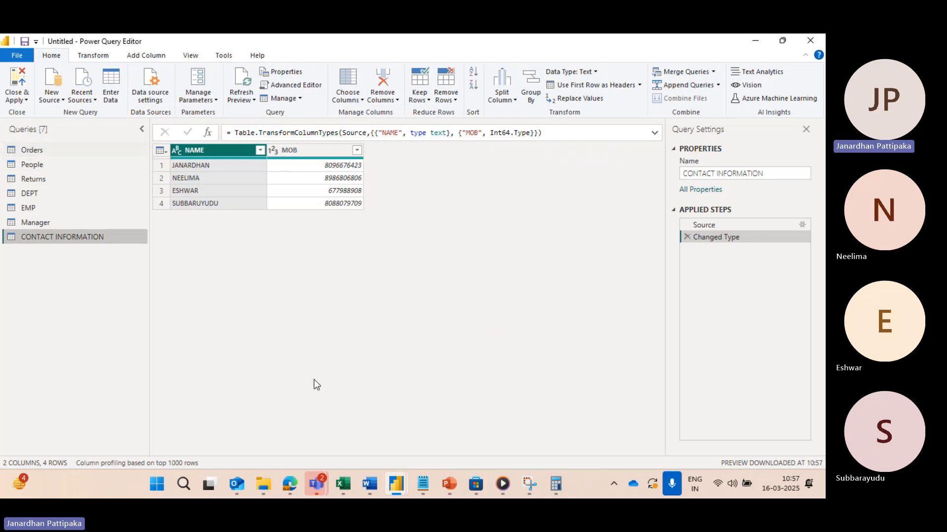
Step: Switch to the Sample - Superstore (1) workbook in Excel and examine the Returns and Orders sheets, ending at the last Orders record
{"action": "mouse_move", "coordinate": [343, 484]}
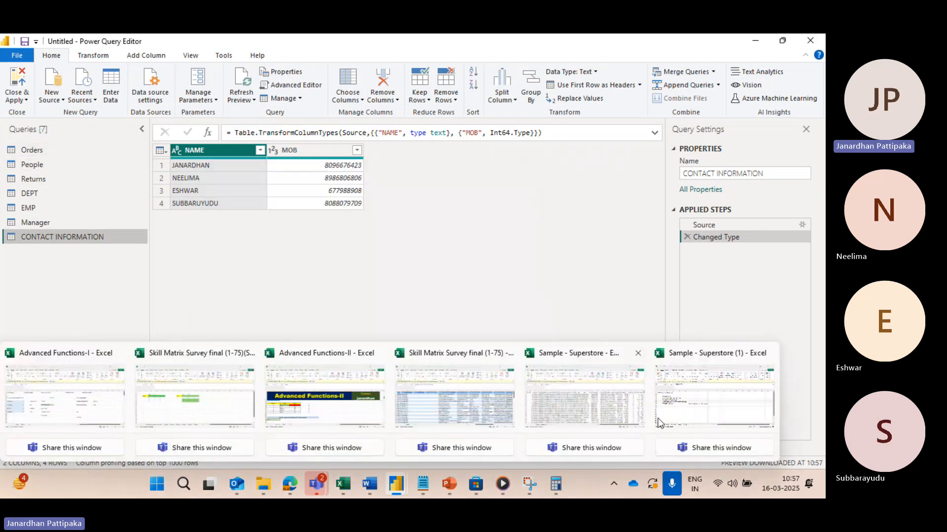
{"action": "left_click", "coordinate": [706, 398]}
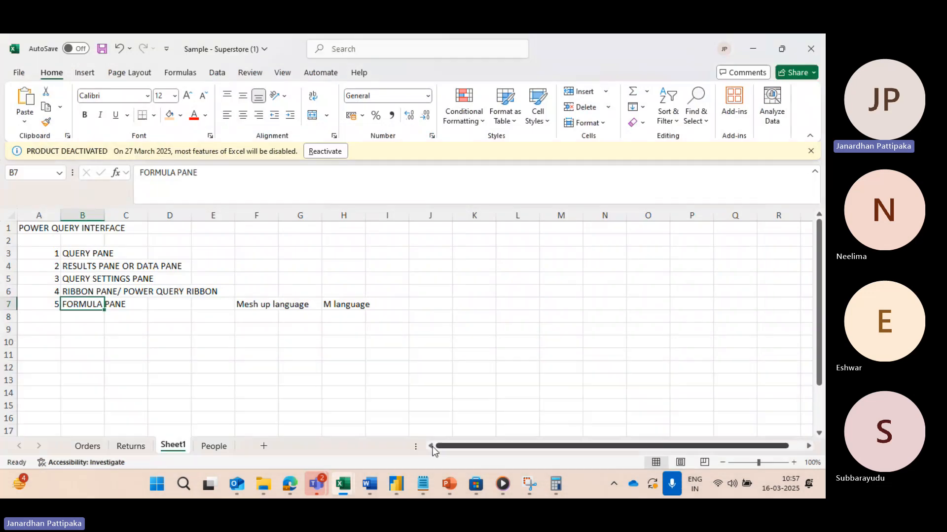
{"action": "left_click", "coordinate": [132, 447]}
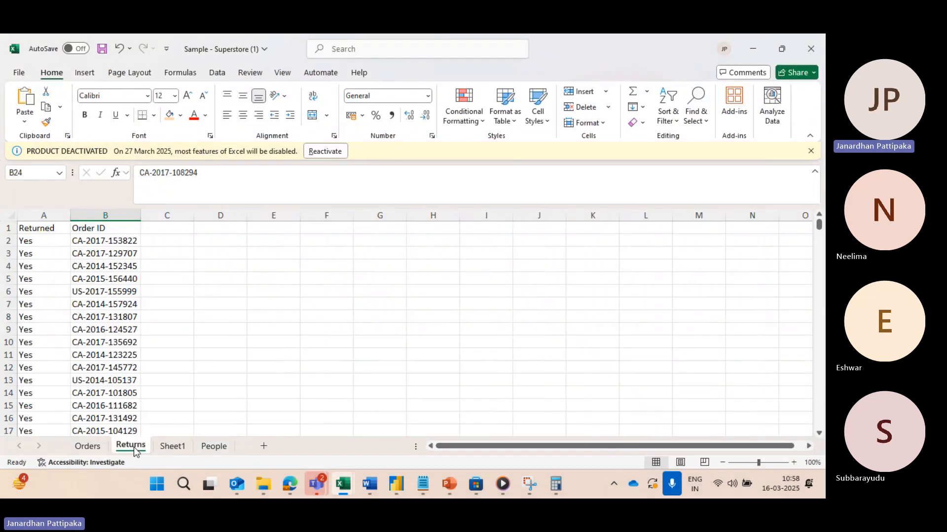
{"action": "left_click", "coordinate": [86, 447]}
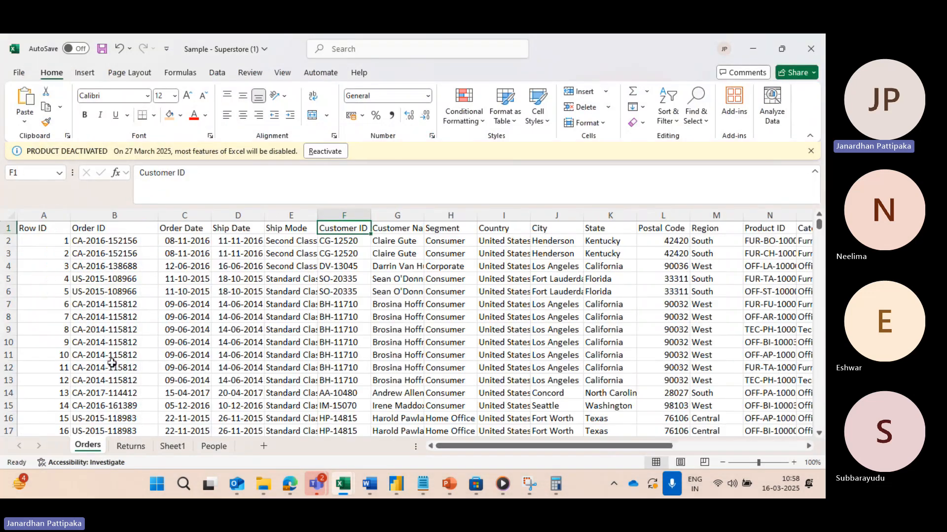
{"action": "scroll", "coordinate": [106, 362], "scroll_direction": "down", "scroll_amount": 20}
{"action": "scroll", "coordinate": [98, 367], "scroll_direction": "up", "scroll_amount": 7}
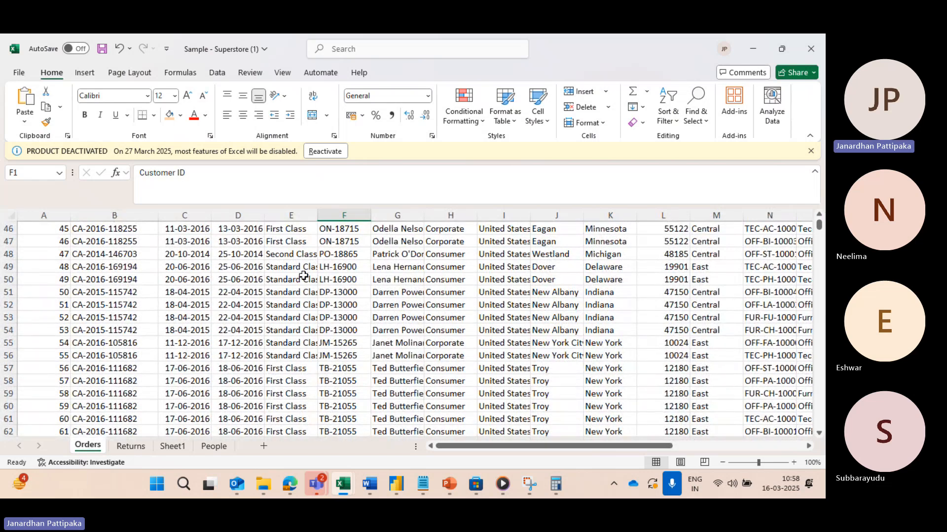
{"action": "left_click", "coordinate": [128, 279]}
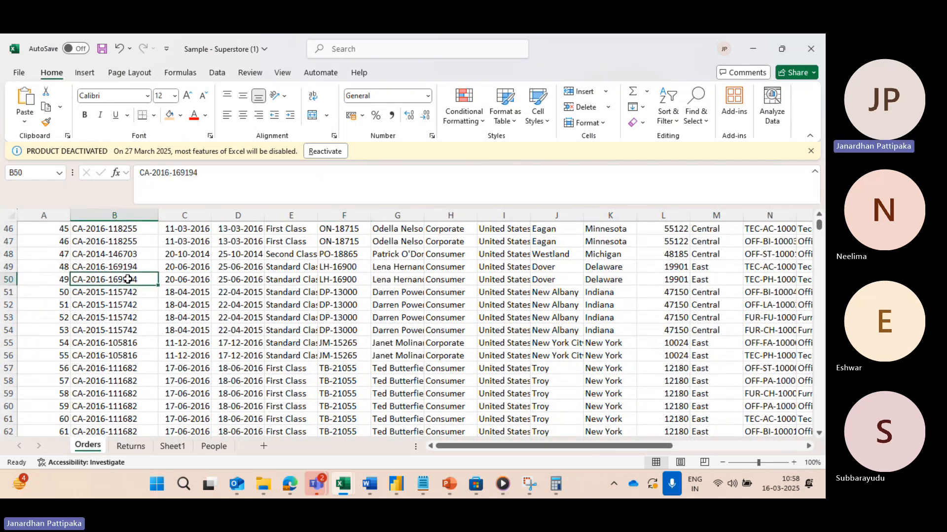
{"action": "key", "text": "ctrl+Down"}
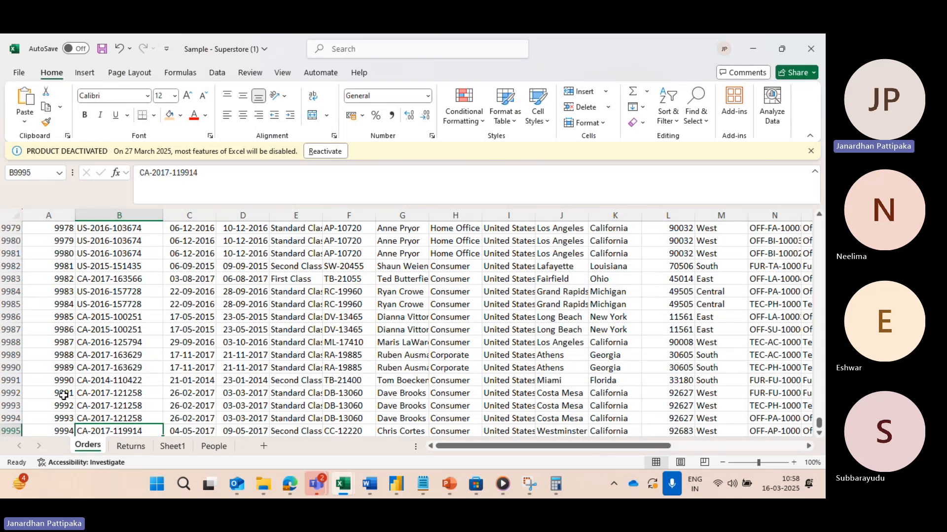
{"action": "scroll", "coordinate": [64, 396], "scroll_direction": "down", "scroll_amount": 2}
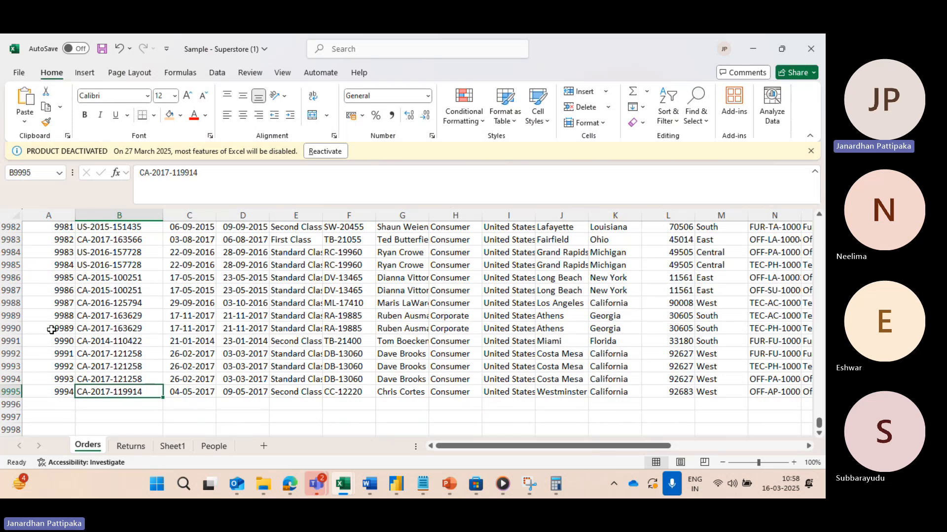
Step: Try appending a copy of rows 9990 to 9995 below the last Orders record, and undo the paste
{"action": "left_click_drag", "start_coordinate": [12, 328], "coordinate": [19, 388]}
{"action": "key", "text": "ctrl+c"}
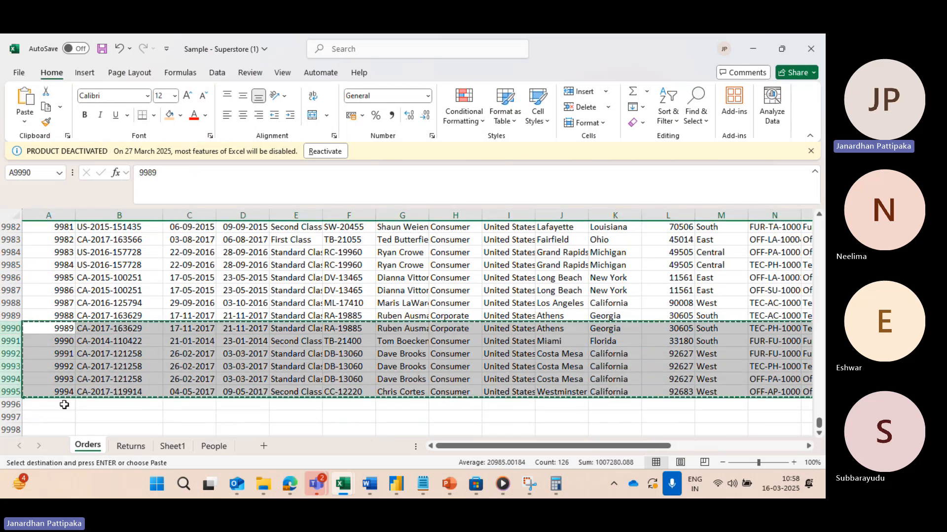
{"action": "left_click", "coordinate": [64, 404]}
{"action": "key", "text": "ctrl+v"}
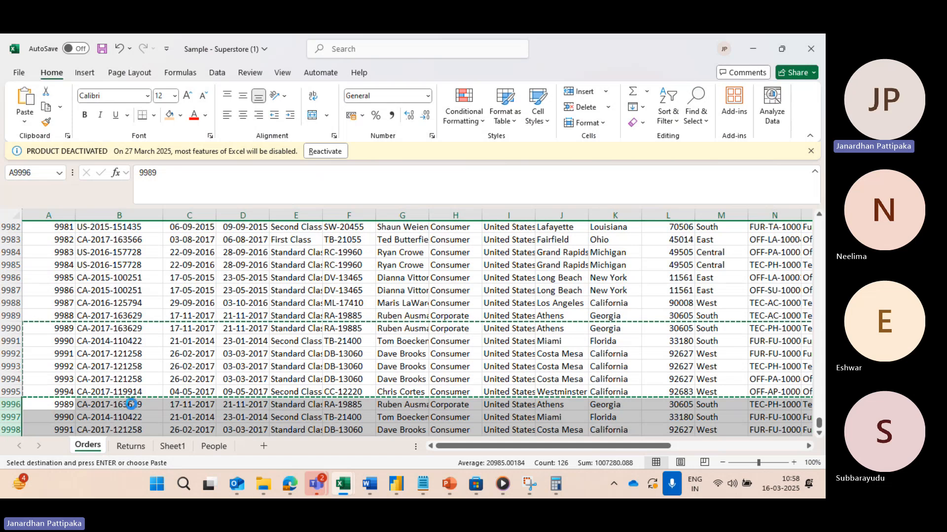
{"action": "key", "text": "ctrl+z"}
{"action": "left_click", "coordinate": [182, 370]}
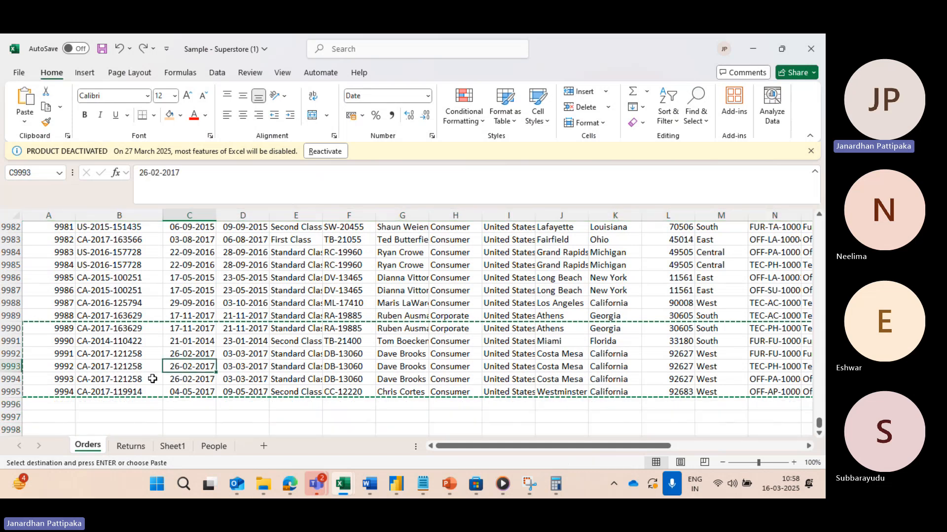
{"action": "key", "text": "Escape"}
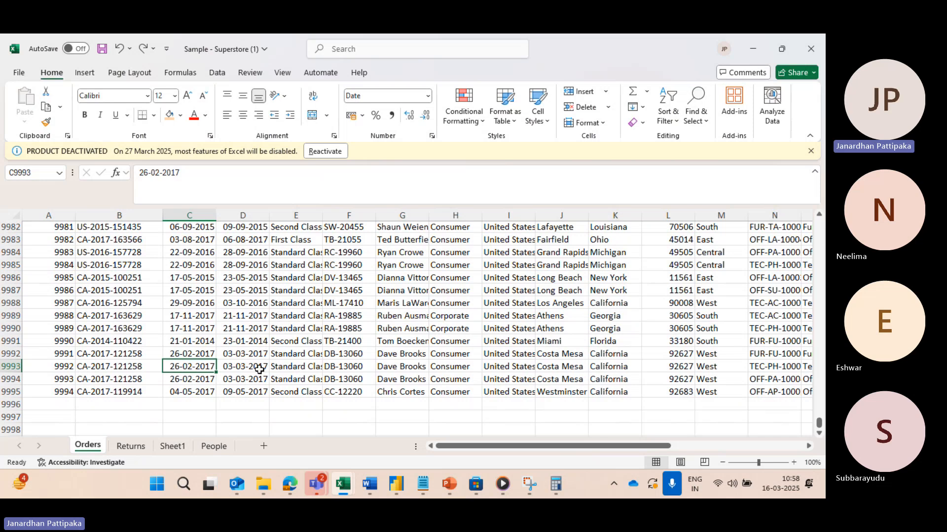
Step: Switch to the Power Query Editor and examine the refresh options, including Refresh All, alongside the Excel source data
{"action": "key", "text": "alt+Tab"}
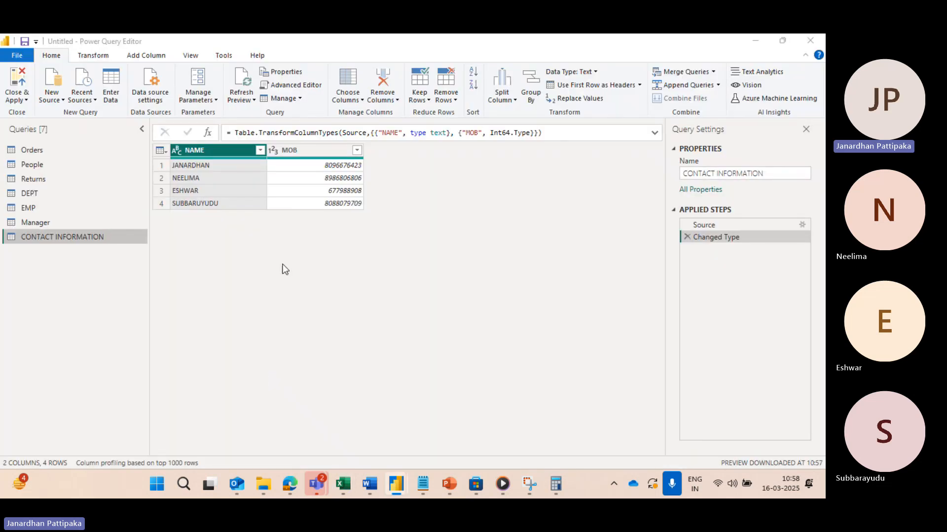
{"action": "key", "text": "alt+Tab"}
{"action": "key", "text": "alt+Tab"}
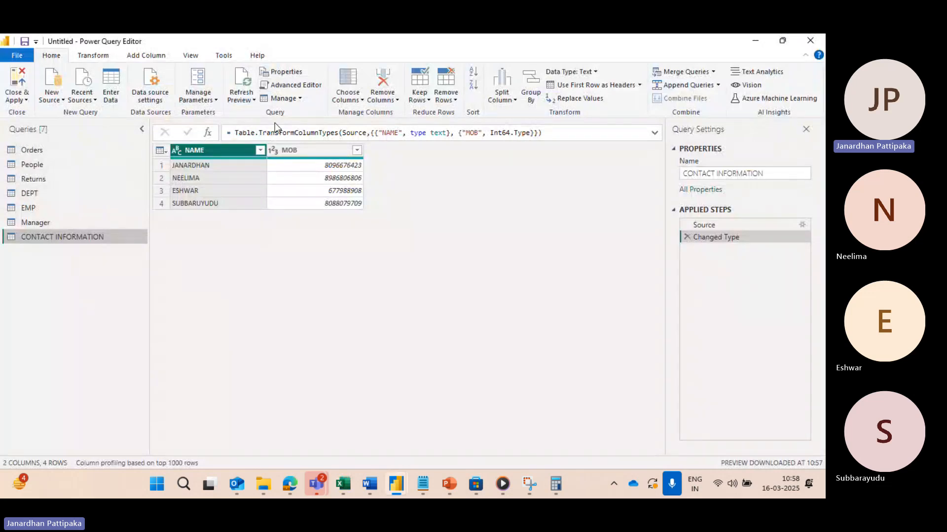
{"action": "left_click", "coordinate": [253, 100]}
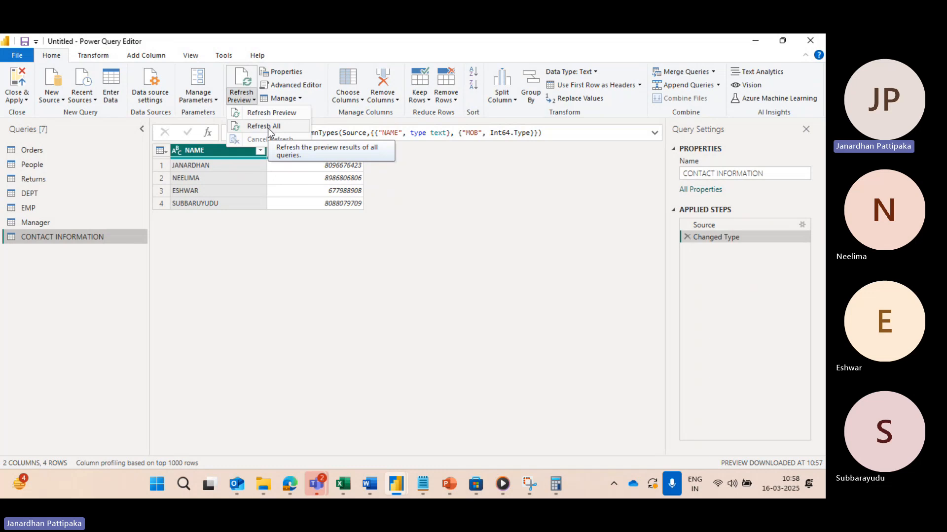
{"action": "left_click", "coordinate": [336, 316]}
{"action": "key", "text": "alt+Tab"}
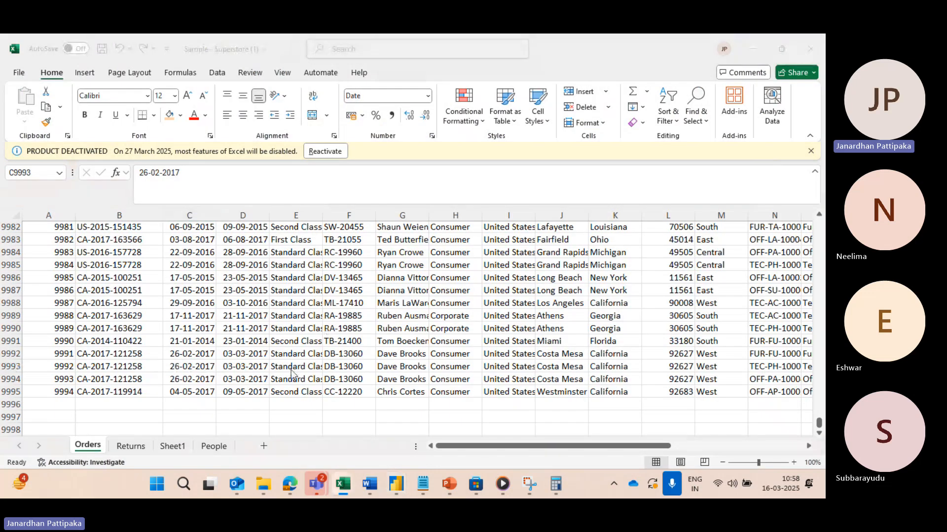
{"action": "key", "text": "alt+Tab"}
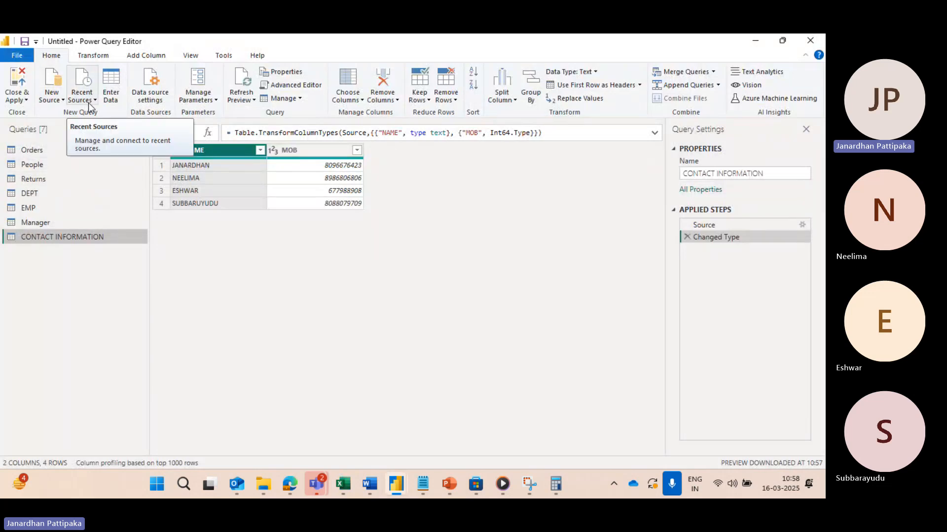
{"action": "left_click", "coordinate": [255, 100]}
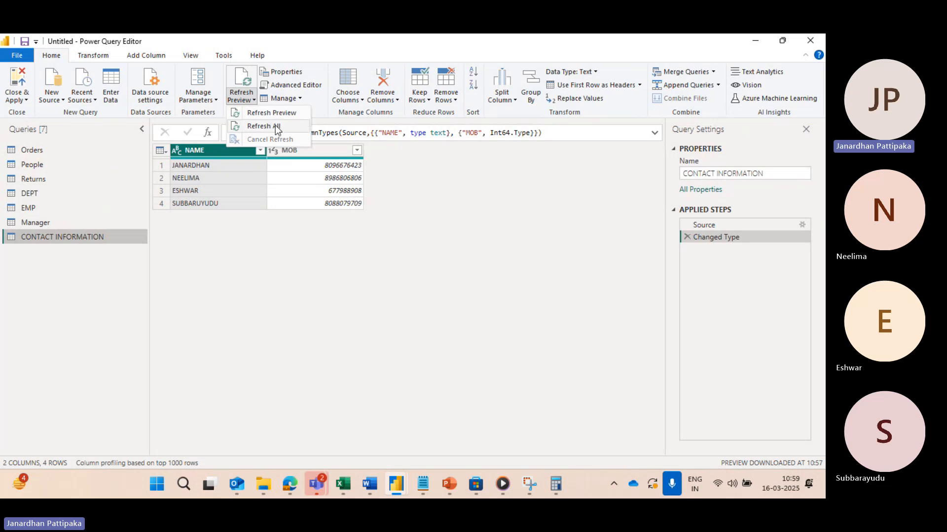
{"action": "left_click", "coordinate": [239, 257]}
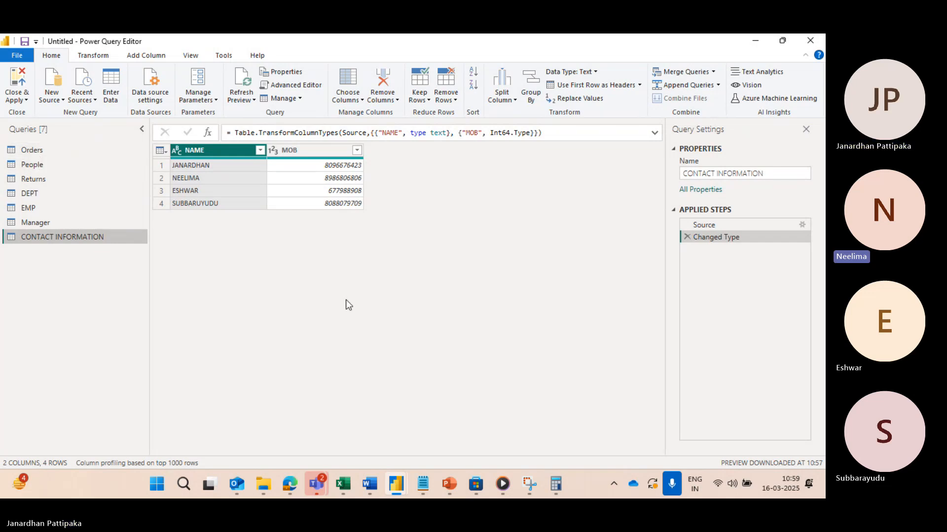
Step: Compare the end of the Orders sheet in Excel with the refresh options in the Power Query Editor
{"action": "key", "text": "alt+Tab"}
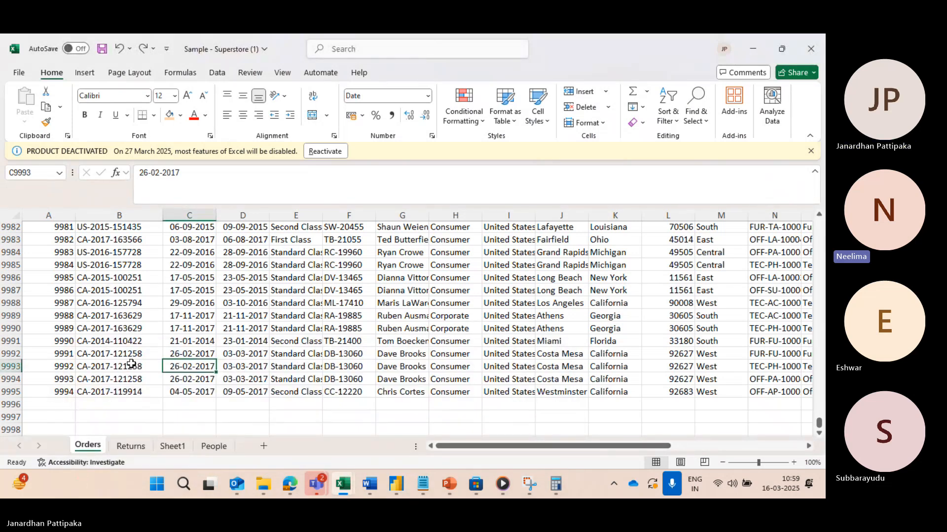
{"action": "scroll", "coordinate": [131, 364], "scroll_direction": "down", "scroll_amount": 1}
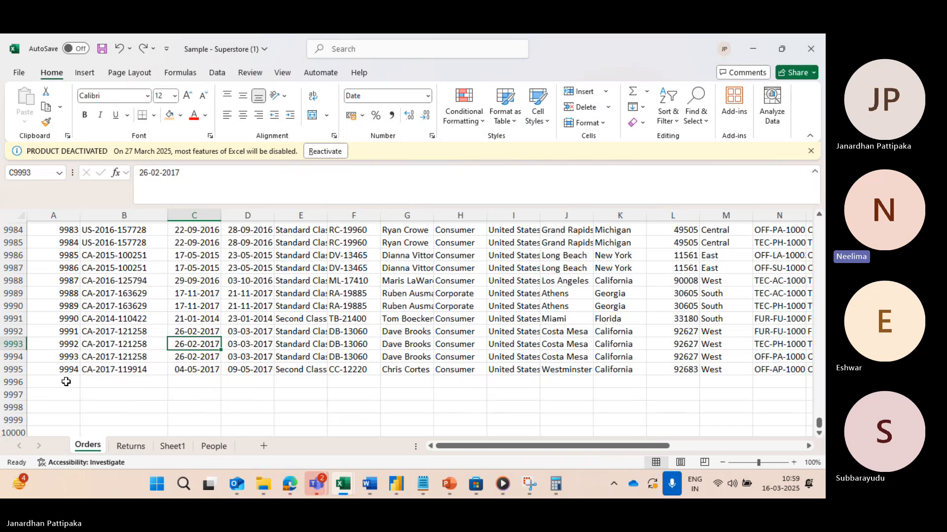
{"action": "left_click", "coordinate": [66, 382]}
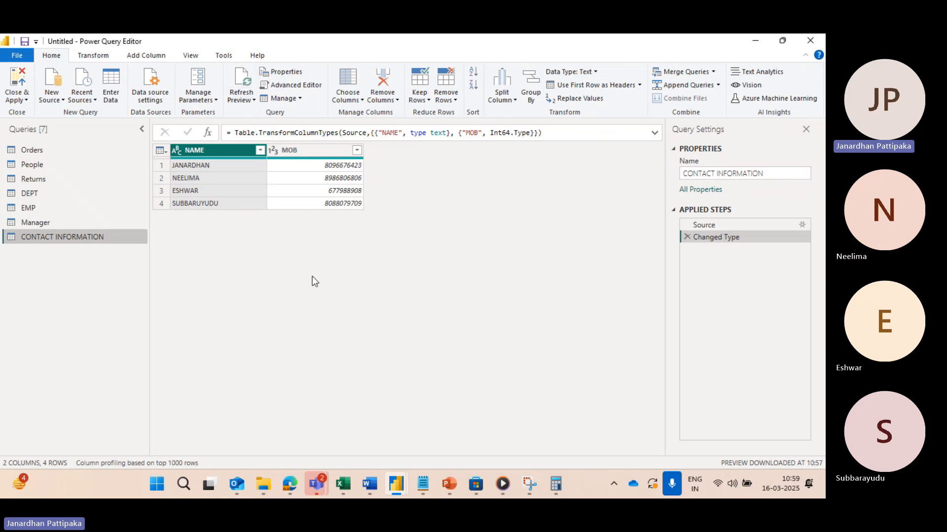
{"action": "key", "text": "alt+Tab"}
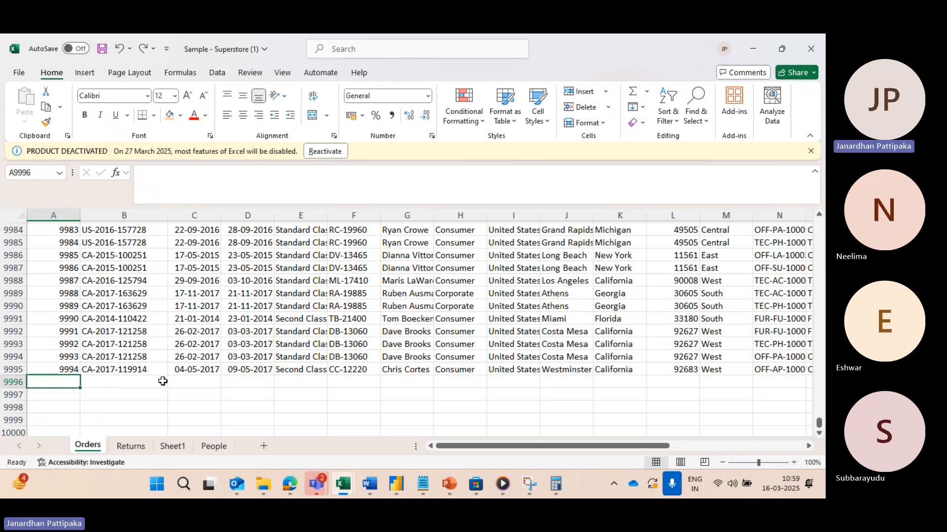
{"action": "key", "text": "alt+Tab"}
{"action": "key", "text": "alt+Tab"}
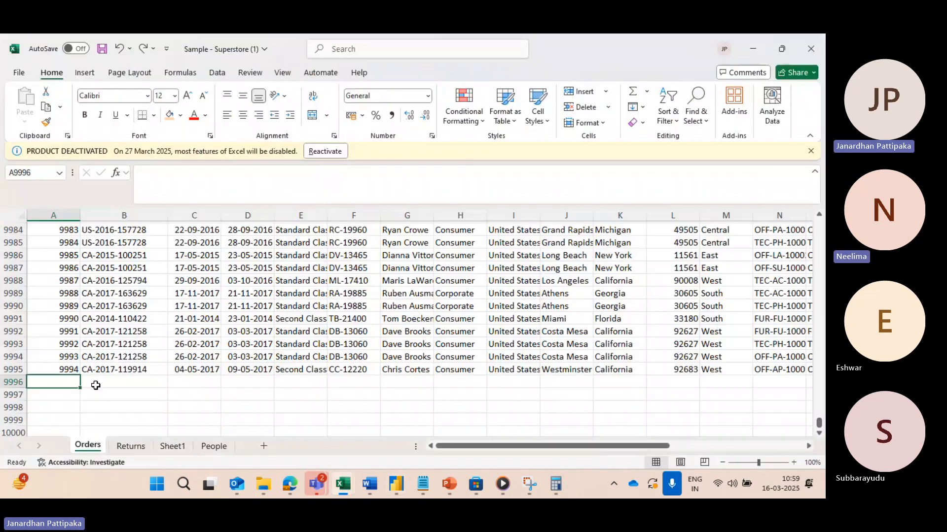
{"action": "key", "text": "alt+Tab"}
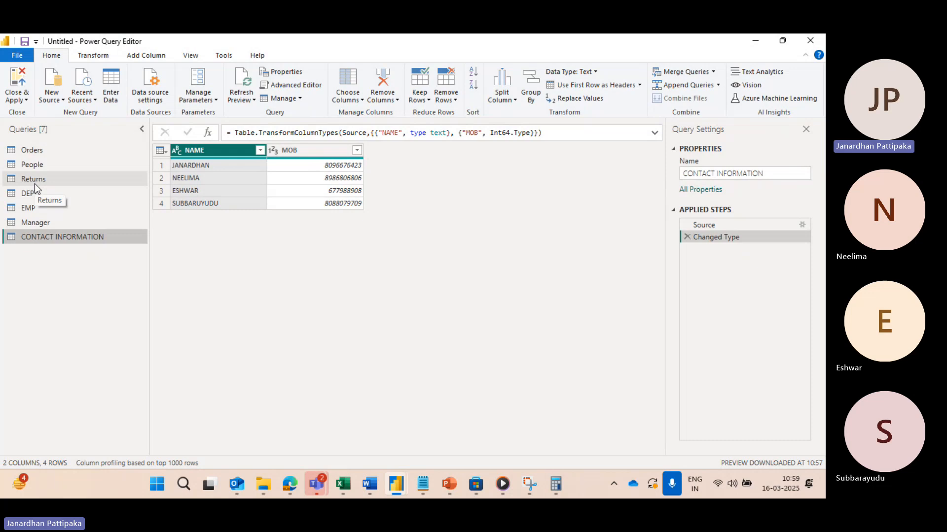
{"action": "left_click", "coordinate": [255, 100]}
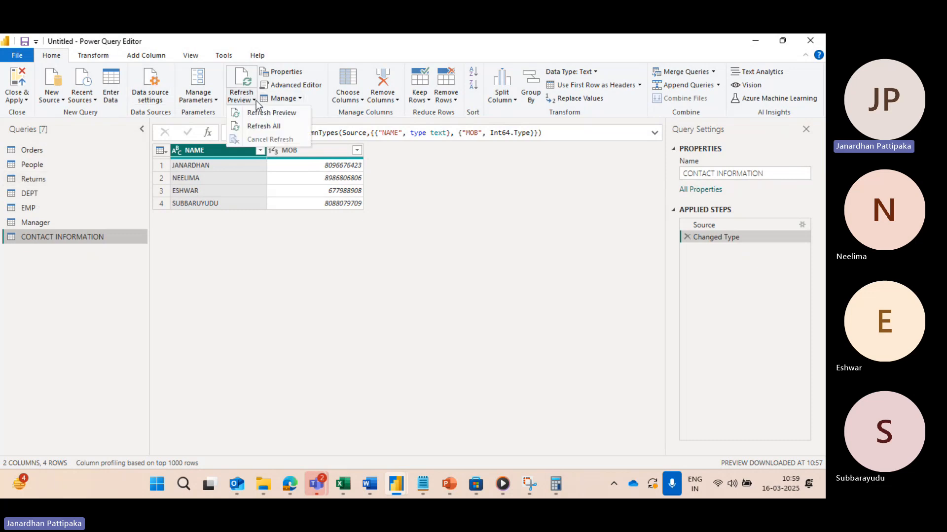
{"action": "key", "text": "alt+Tab"}
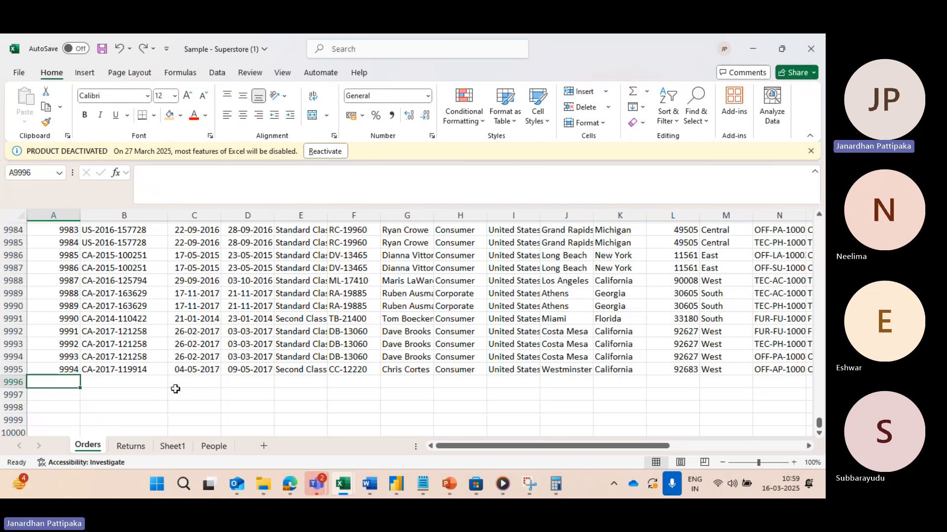
{"action": "key", "text": "alt+Tab"}
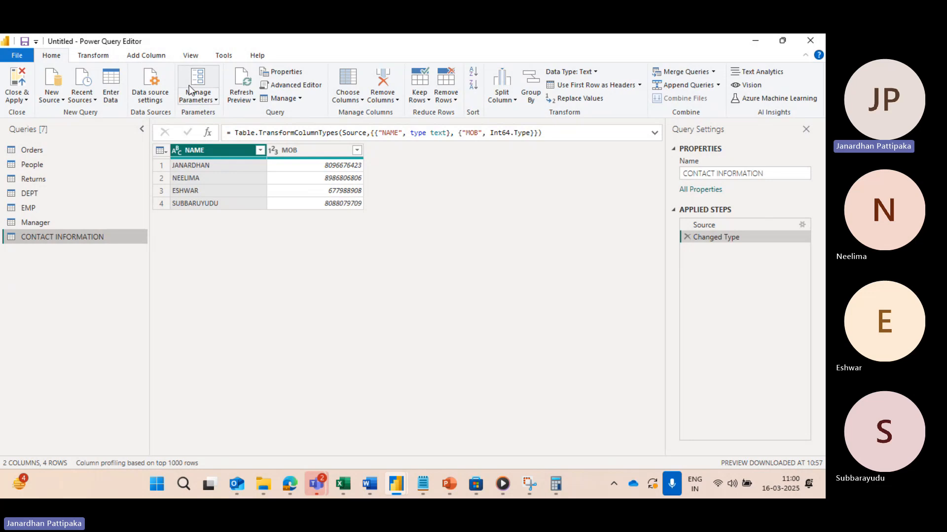
Step: Inspect the sample - superstore (1).xlsx entry in the data source settings and close them without changes
{"action": "left_click", "coordinate": [156, 101]}
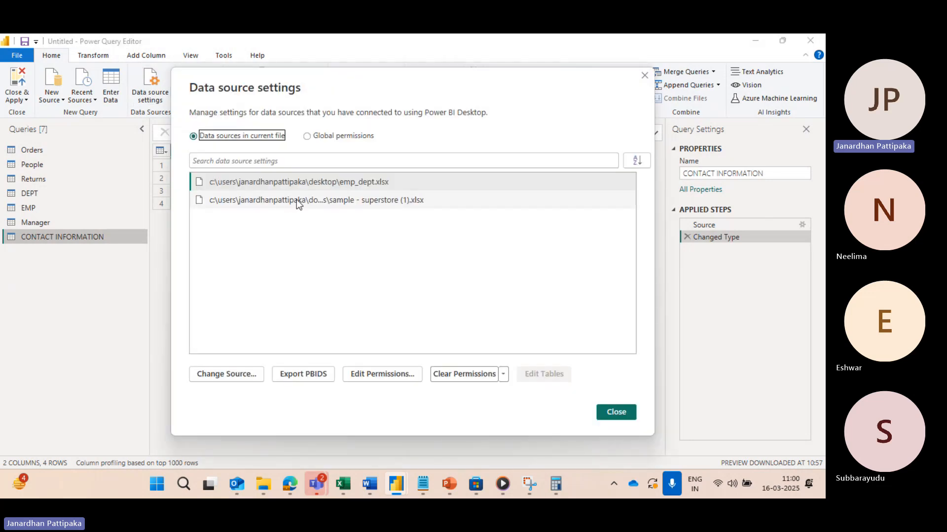
{"action": "left_click", "coordinate": [284, 201]}
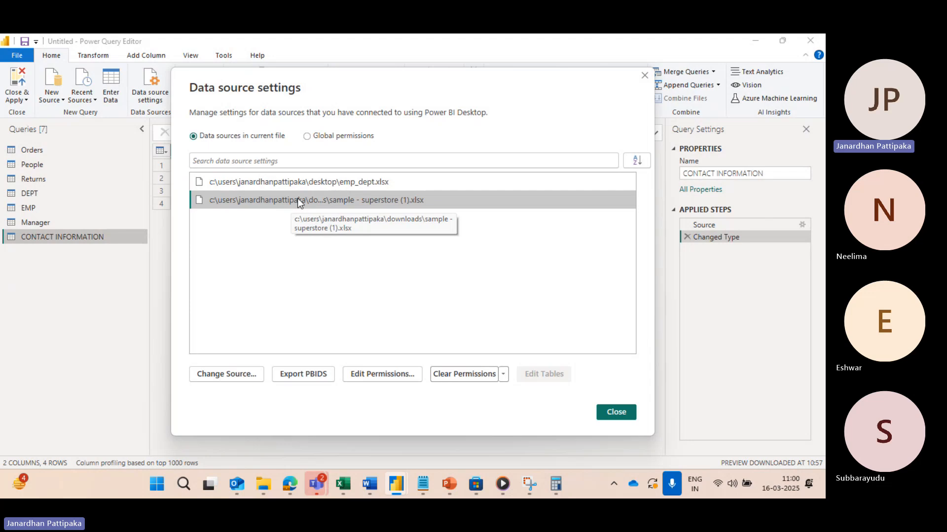
{"action": "left_click", "coordinate": [645, 76]}
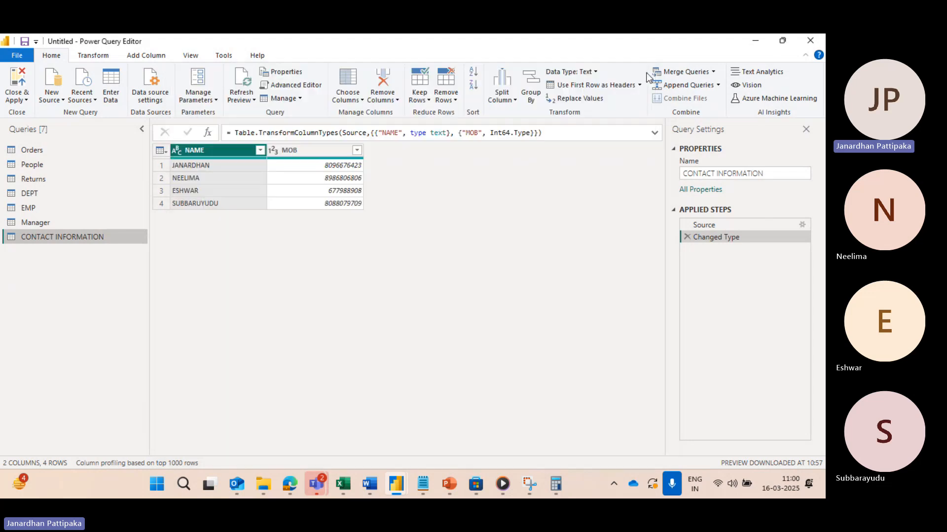
Step: Refresh the preview of the Orders query and run Refresh All for every query
{"action": "left_click", "coordinate": [256, 101]}
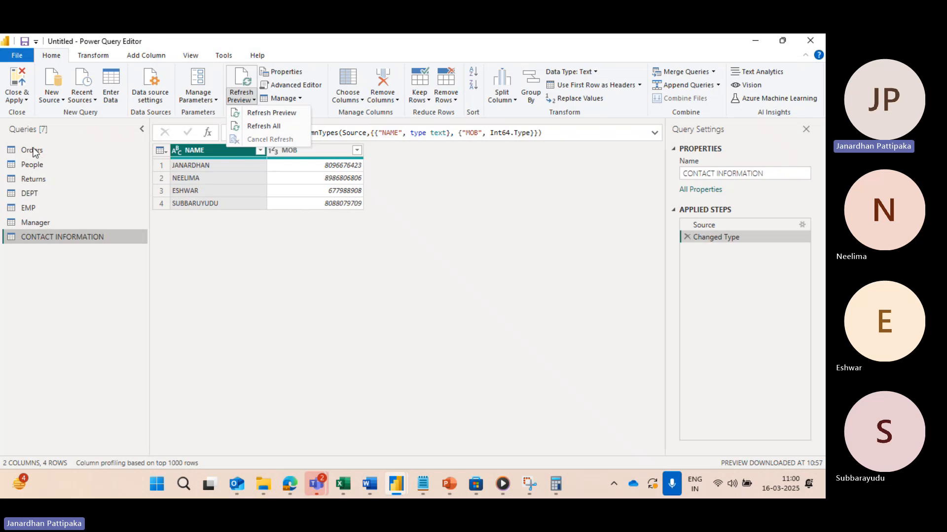
{"action": "left_click", "coordinate": [33, 155]}
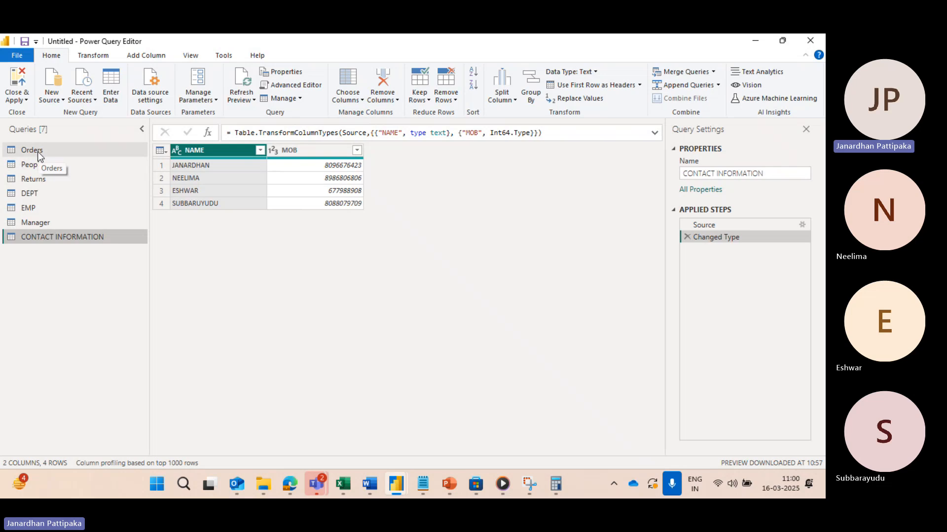
{"action": "left_click", "coordinate": [32, 151]}
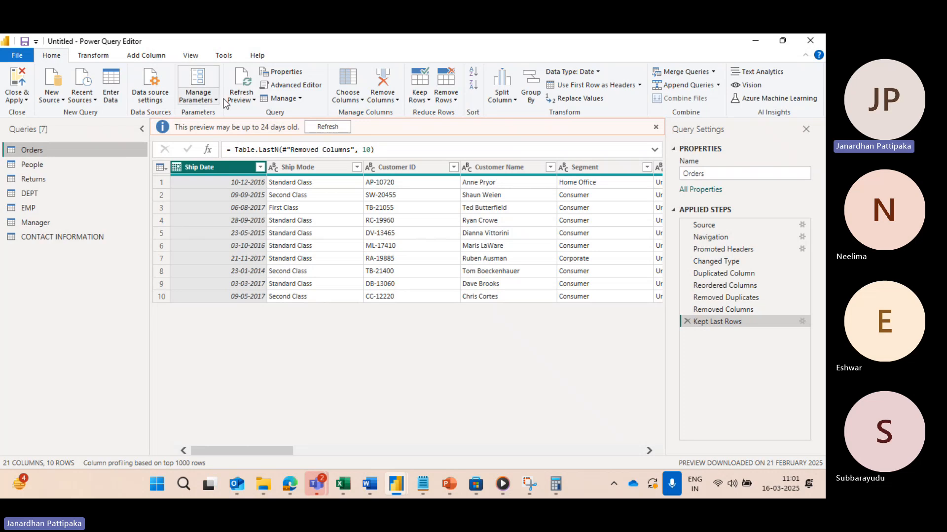
{"action": "left_click", "coordinate": [253, 100]}
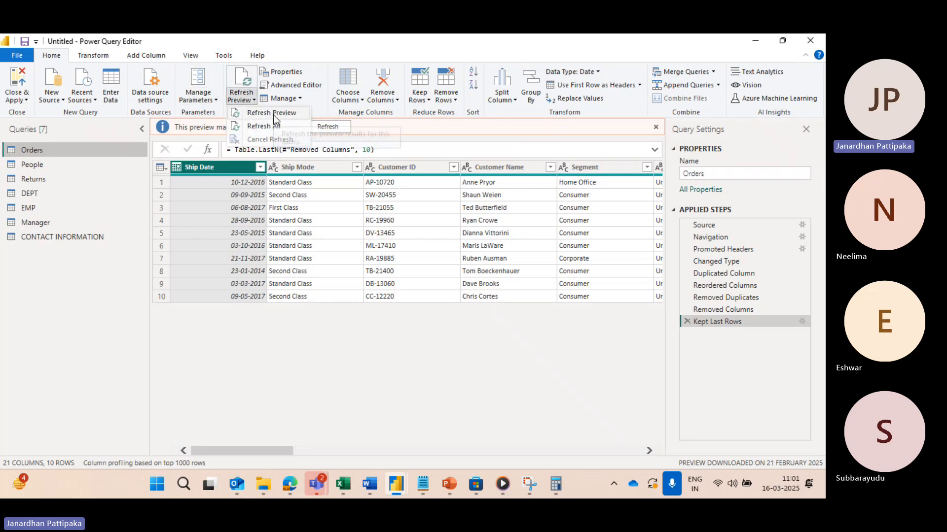
{"action": "left_click", "coordinate": [273, 114]}
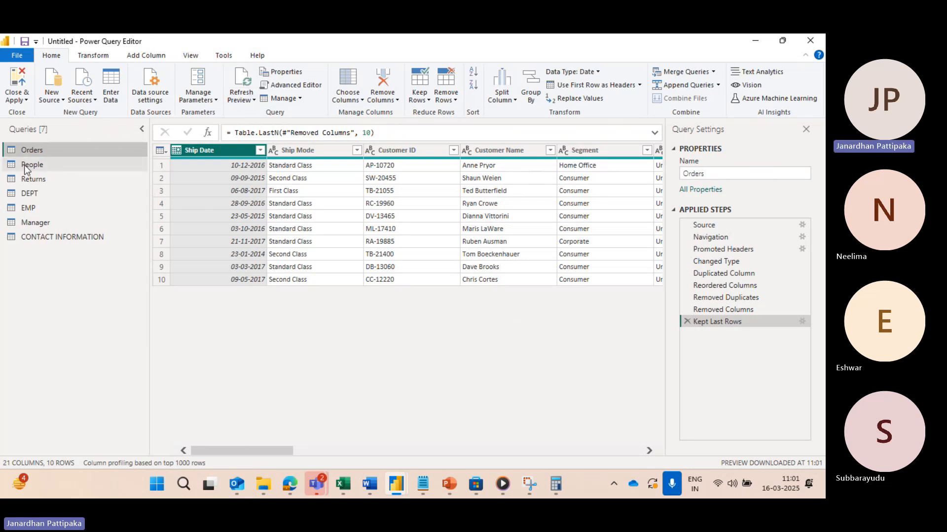
{"action": "left_click", "coordinate": [255, 100]}
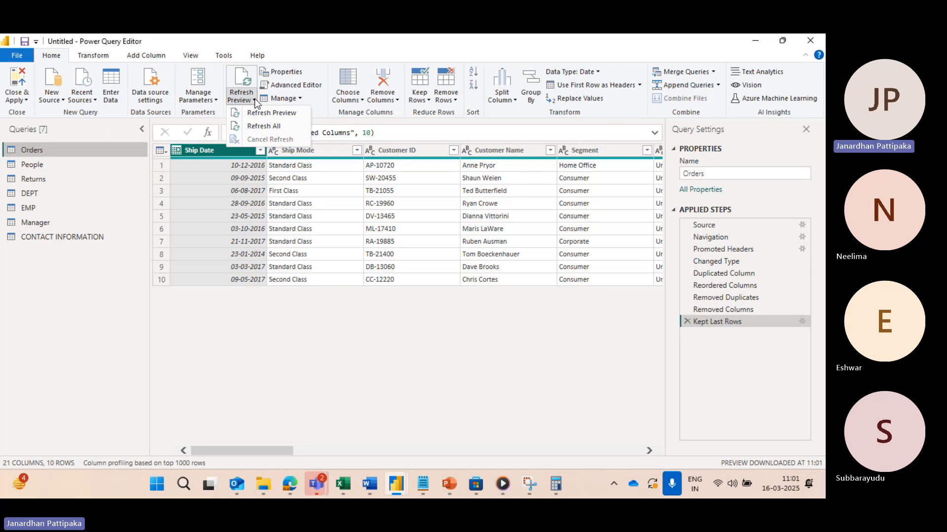
{"action": "left_click", "coordinate": [262, 126]}
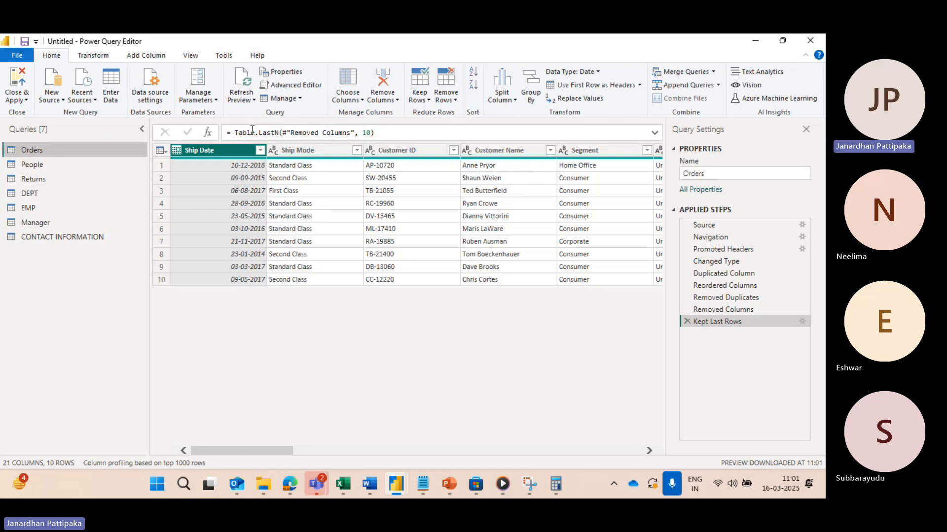
Step: Switch between Excel and the Power Query Editor to examine the Orders, People and Returns source sheets against the queries
{"action": "left_click", "coordinate": [253, 98]}
{"action": "key", "text": "alt+Tab"}
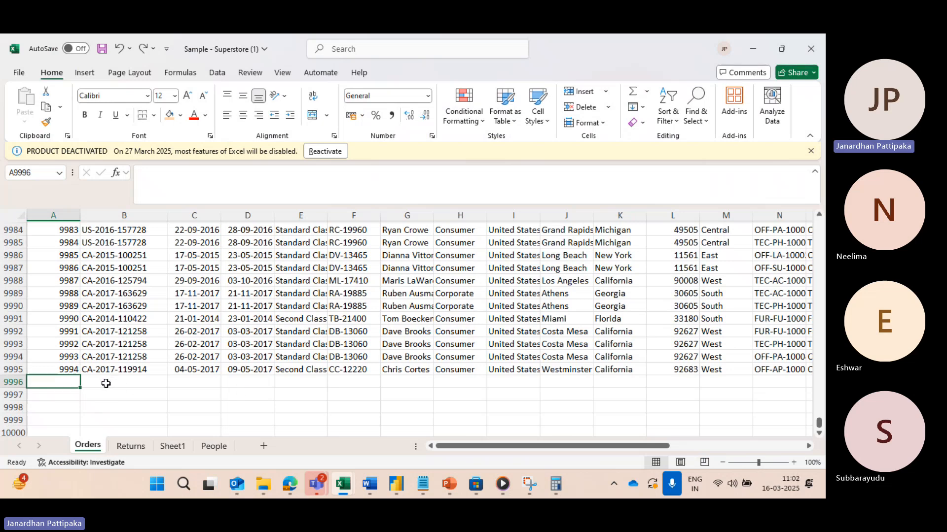
{"action": "key", "text": "alt+Tab"}
{"action": "left_click", "coordinate": [213, 446]}
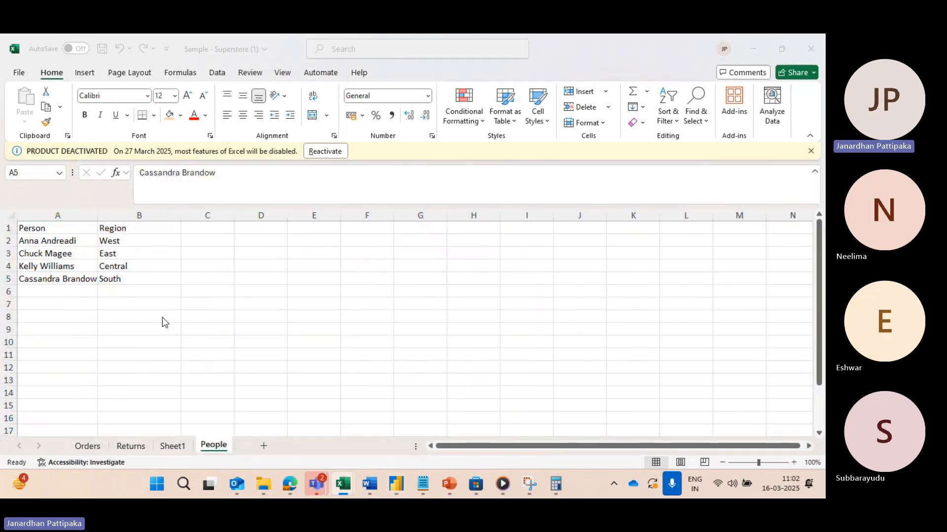
{"action": "key", "text": "alt+Tab"}
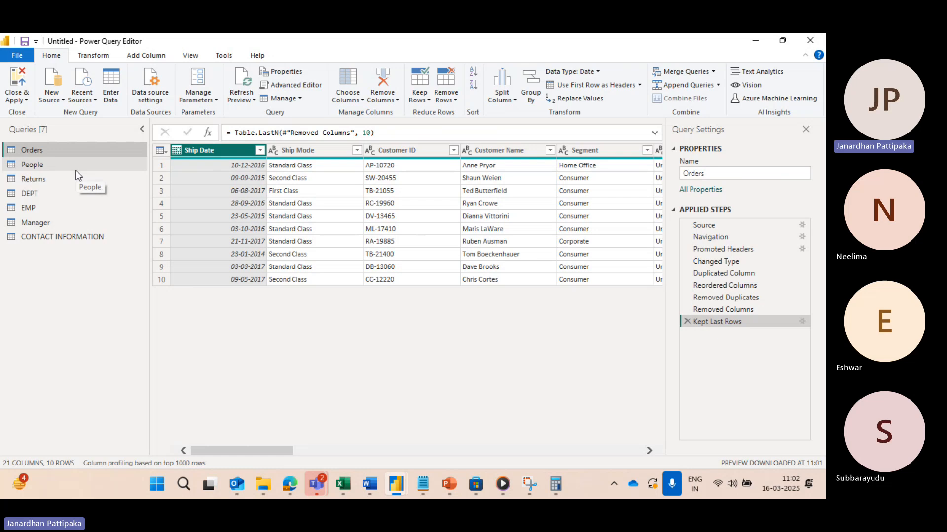
{"action": "key", "text": "alt+Tab"}
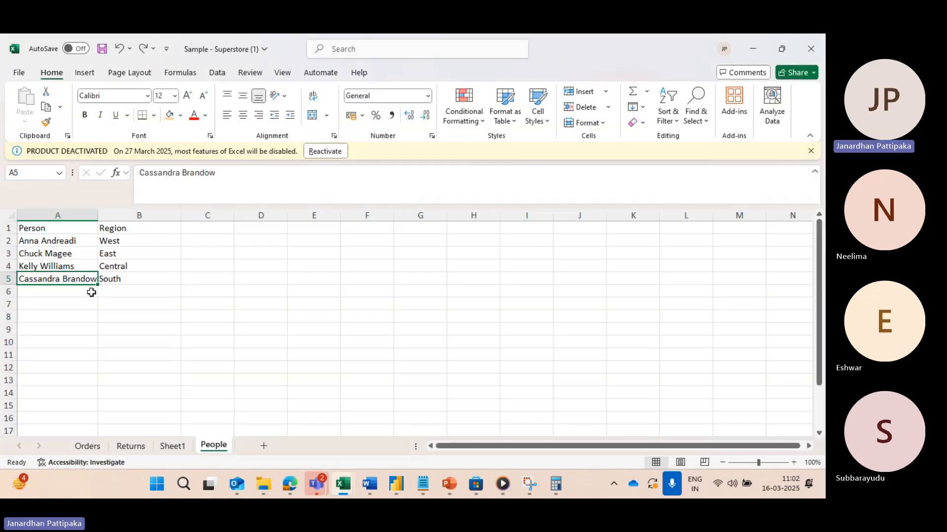
{"action": "left_click", "coordinate": [93, 448]}
{"action": "left_click", "coordinate": [134, 450]}
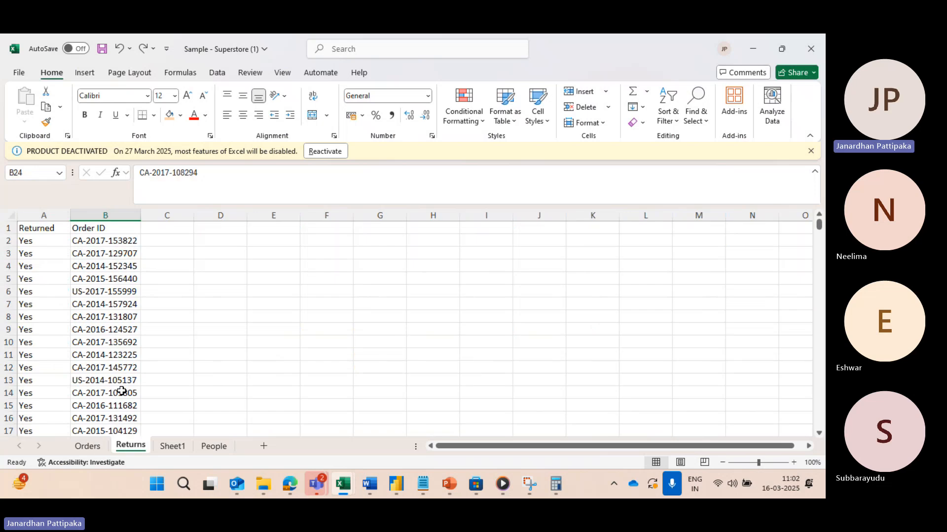
{"action": "left_click", "coordinate": [98, 215]}
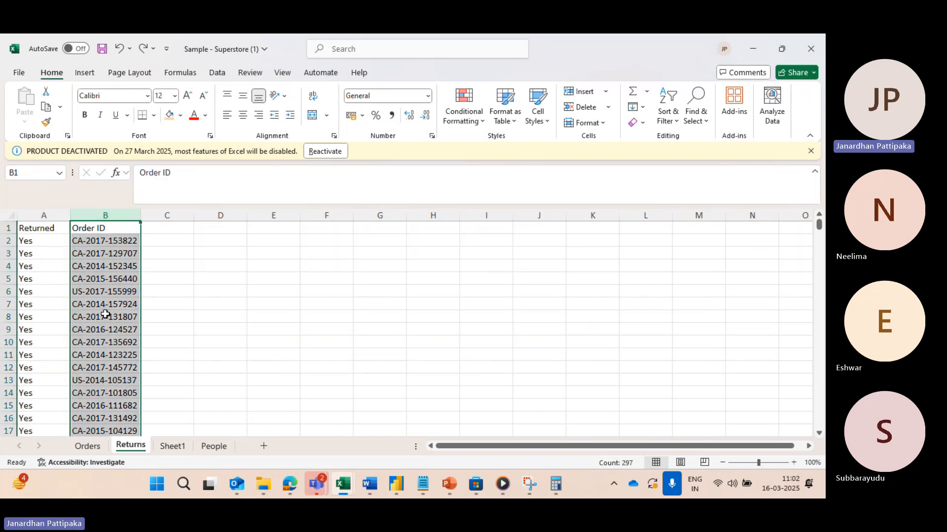
{"action": "left_click", "coordinate": [210, 446]}
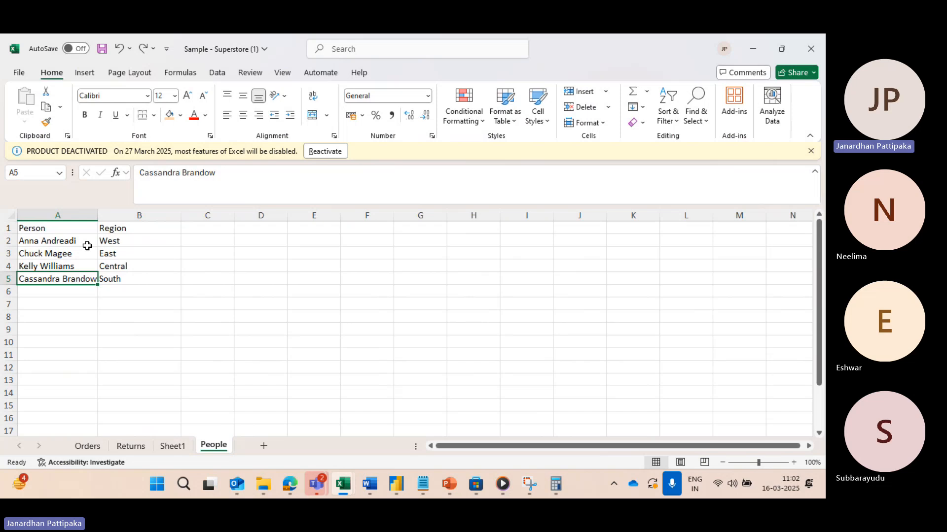
Step: Switch to the Power Query Editor and refresh only the Orders query's preview again
{"action": "key", "text": "alt+Tab"}
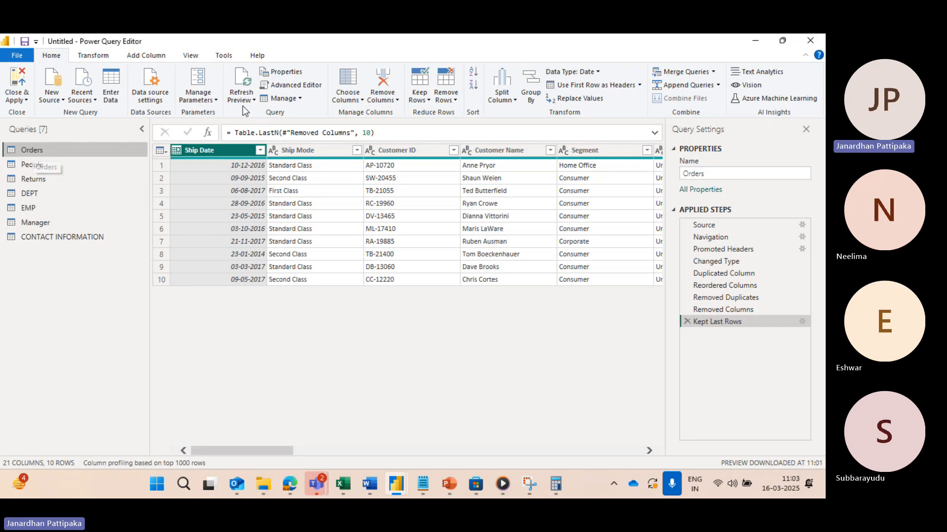
{"action": "left_click", "coordinate": [254, 99]}
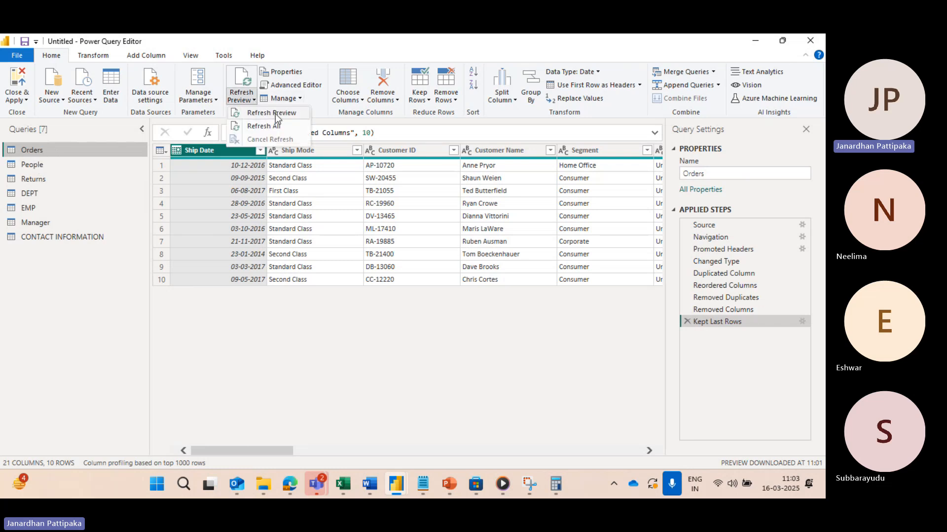
{"action": "left_click", "coordinate": [275, 113]}
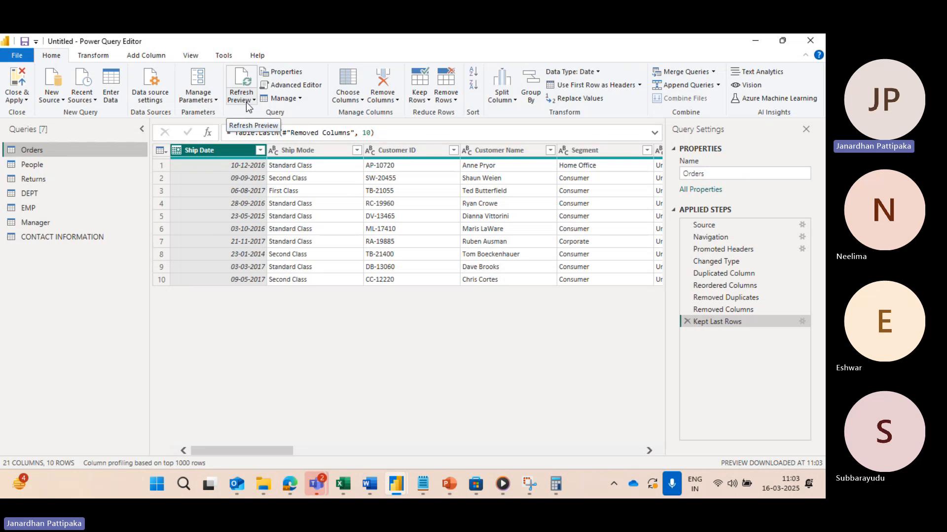
{"action": "key", "text": "alt+Tab"}
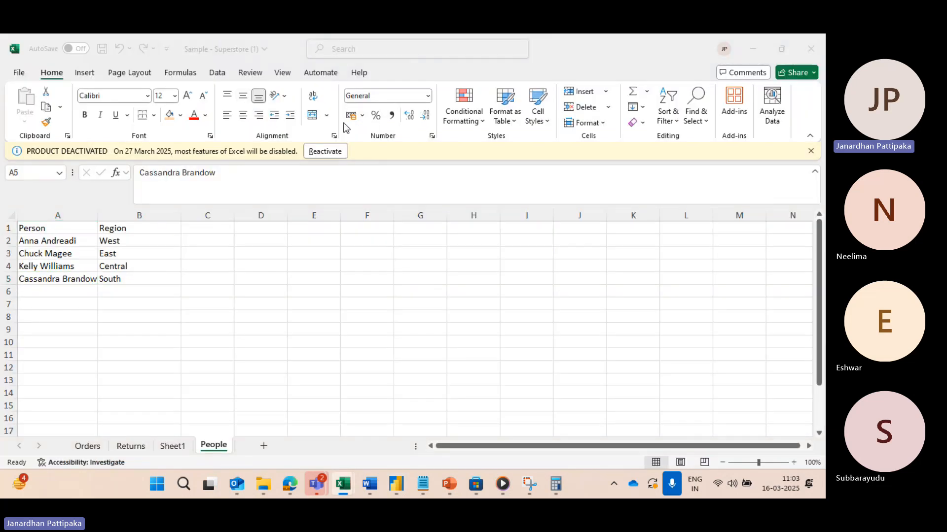
{"action": "left_click", "coordinate": [396, 484]}
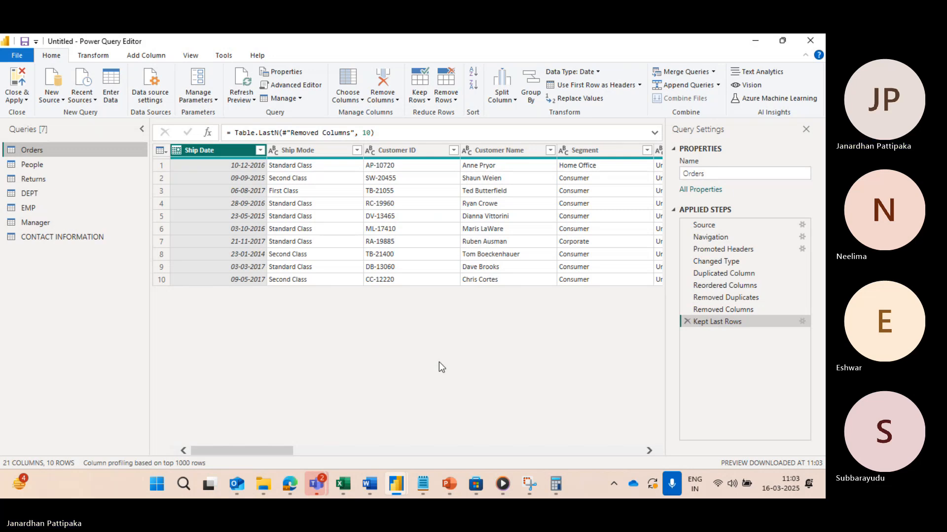
Step: Close and apply the queries to the Power BI report, and reopen the Power Query Editor
{"action": "left_click", "coordinate": [26, 101]}
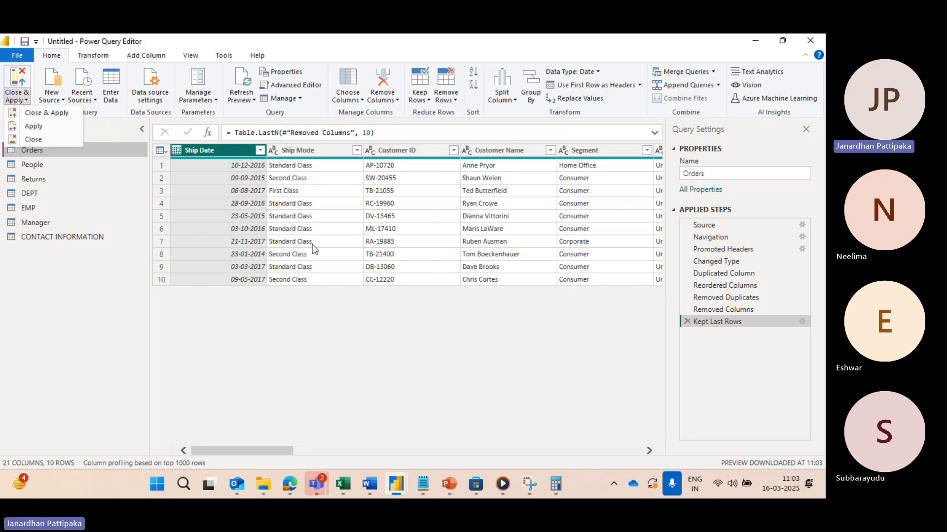
{"action": "left_click", "coordinate": [51, 111]}
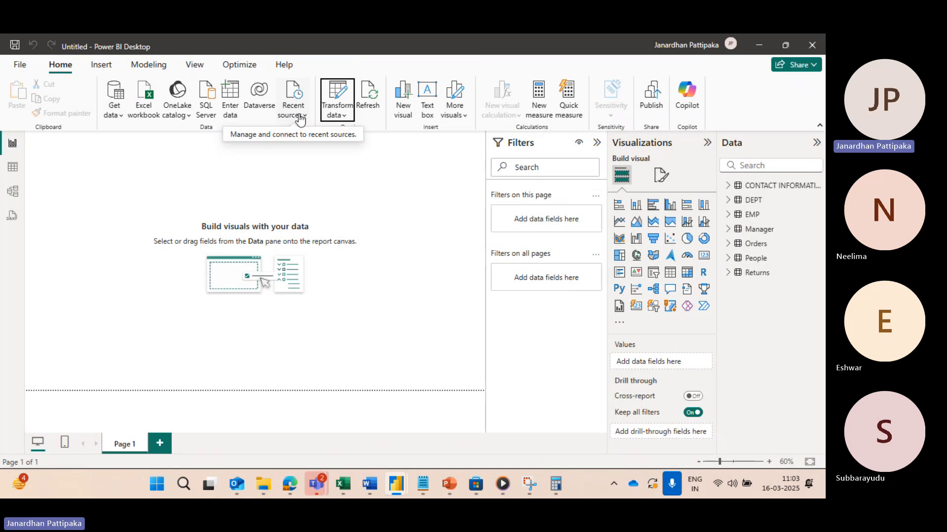
{"action": "left_click", "coordinate": [343, 119]}
{"action": "left_click", "coordinate": [350, 134]}
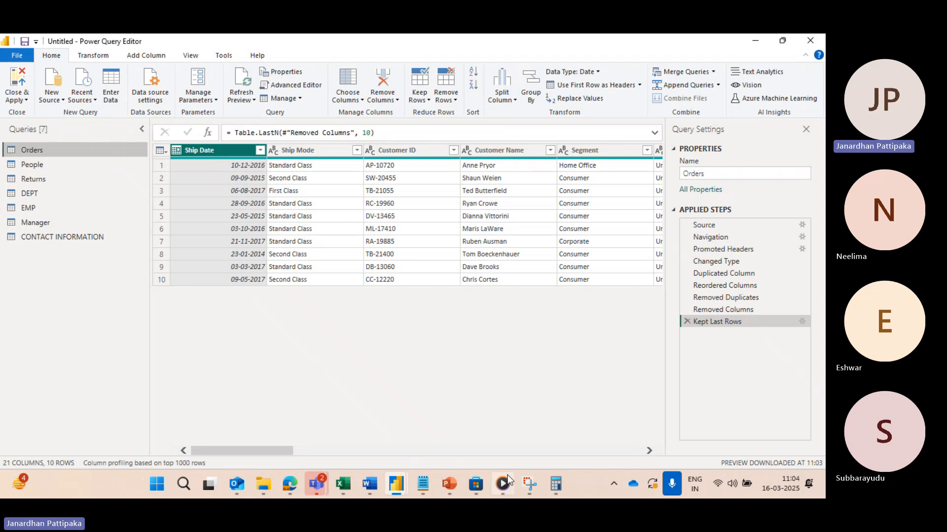
Step: Switch to the Microsoft Teams meeting window and stop the meeting recording
{"action": "mouse_move", "coordinate": [316, 483]}
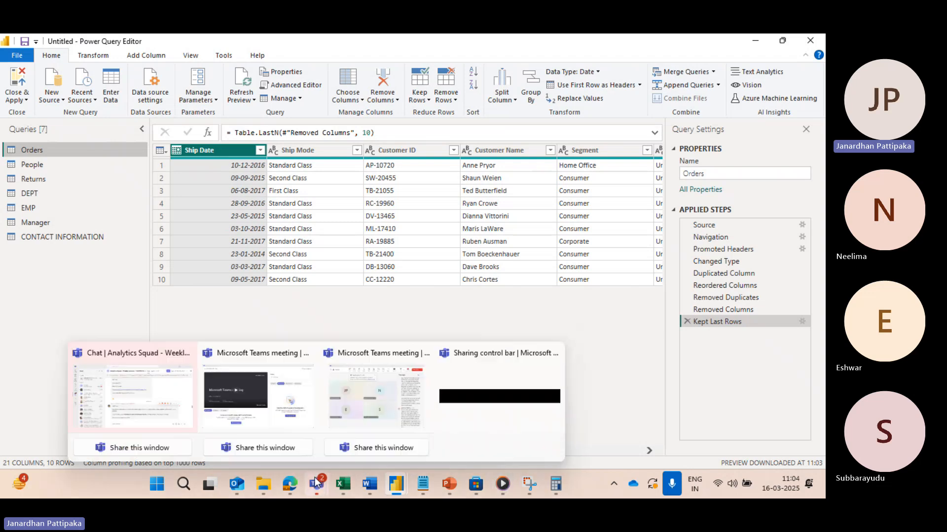
{"action": "left_click", "coordinate": [357, 434]}
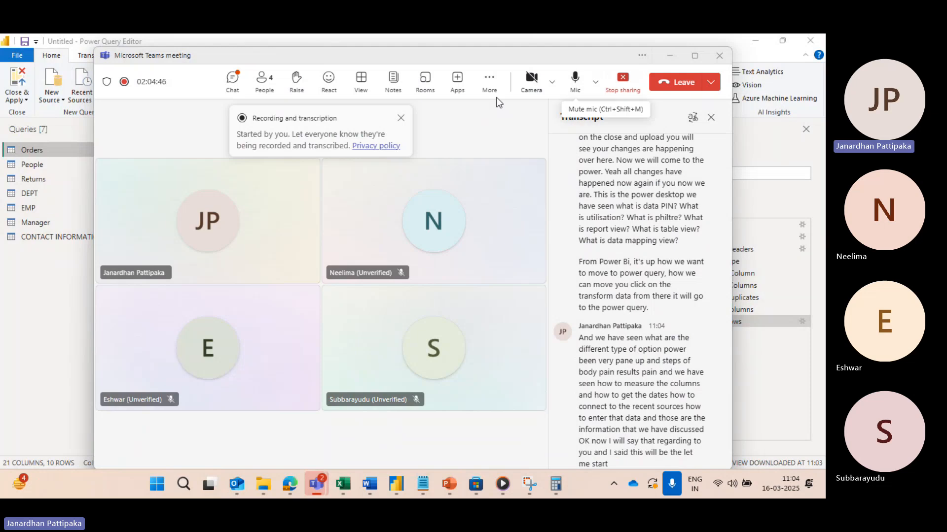
{"action": "left_click", "coordinate": [489, 81]}
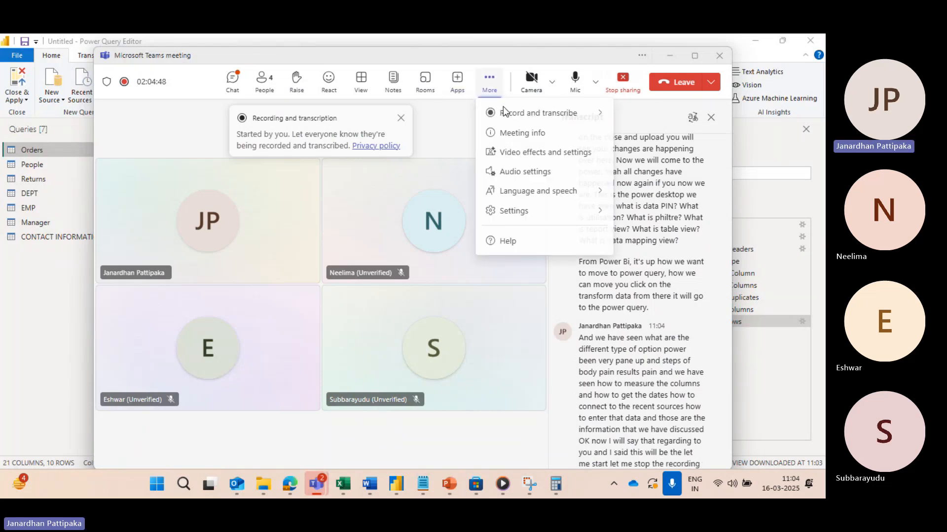
{"action": "mouse_move", "coordinate": [513, 113]}
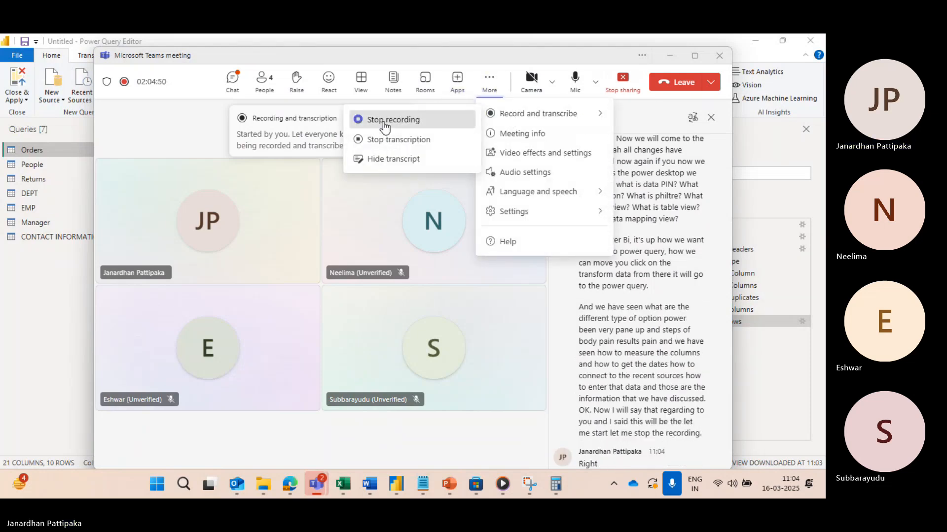
{"action": "left_click", "coordinate": [385, 124]}
{"action": "left_click", "coordinate": [484, 280]}
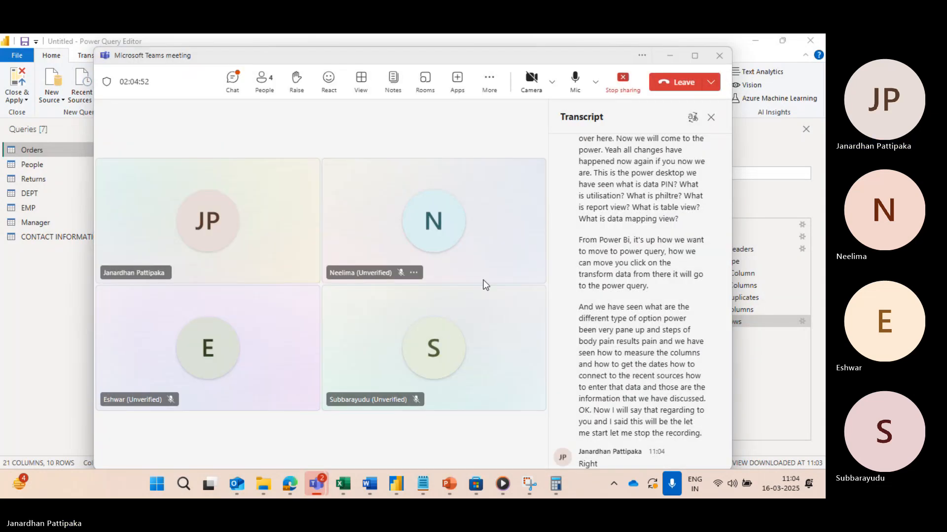